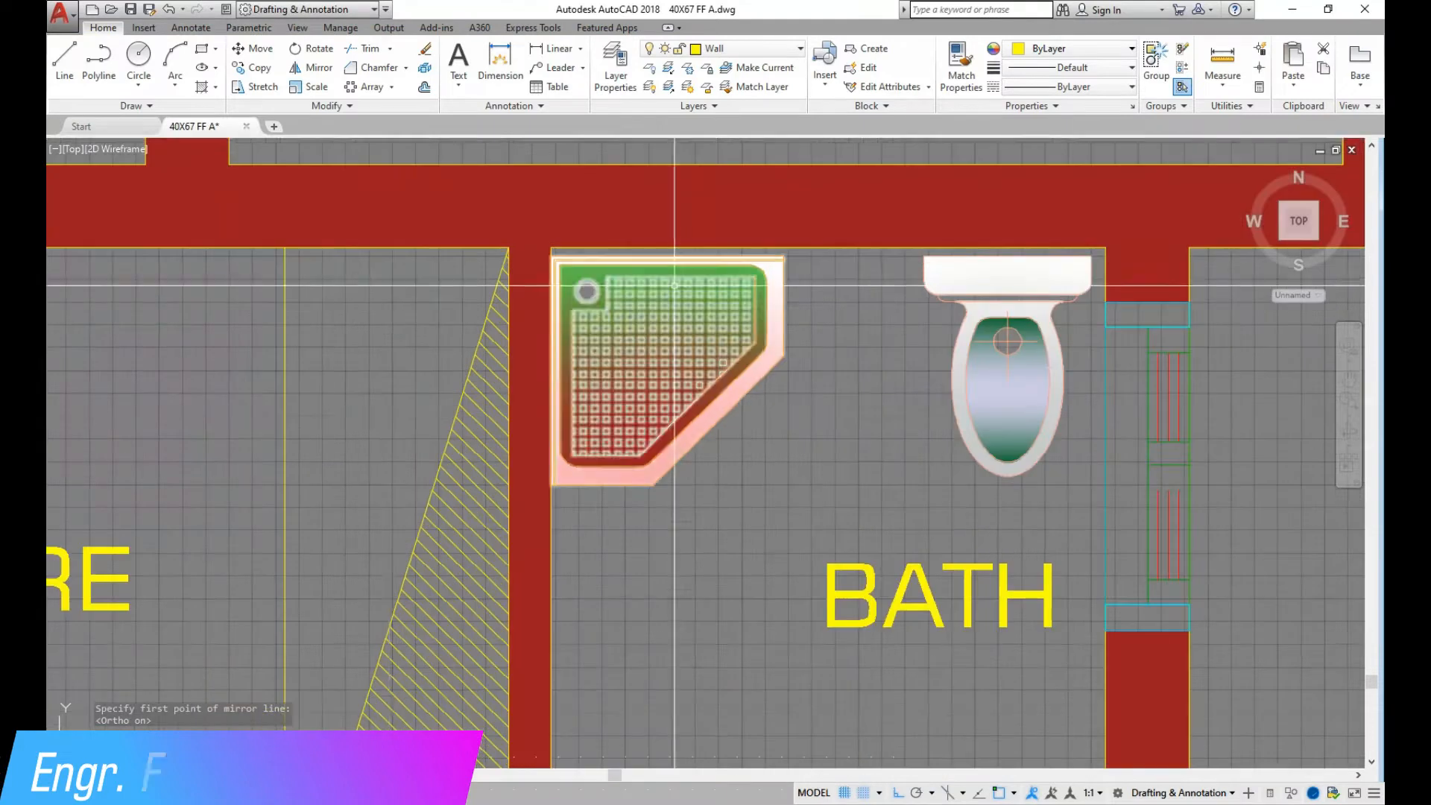
Move the corner shower tray slightly up toward the bath's upper wall
{"action": "key", "text": "Return"}
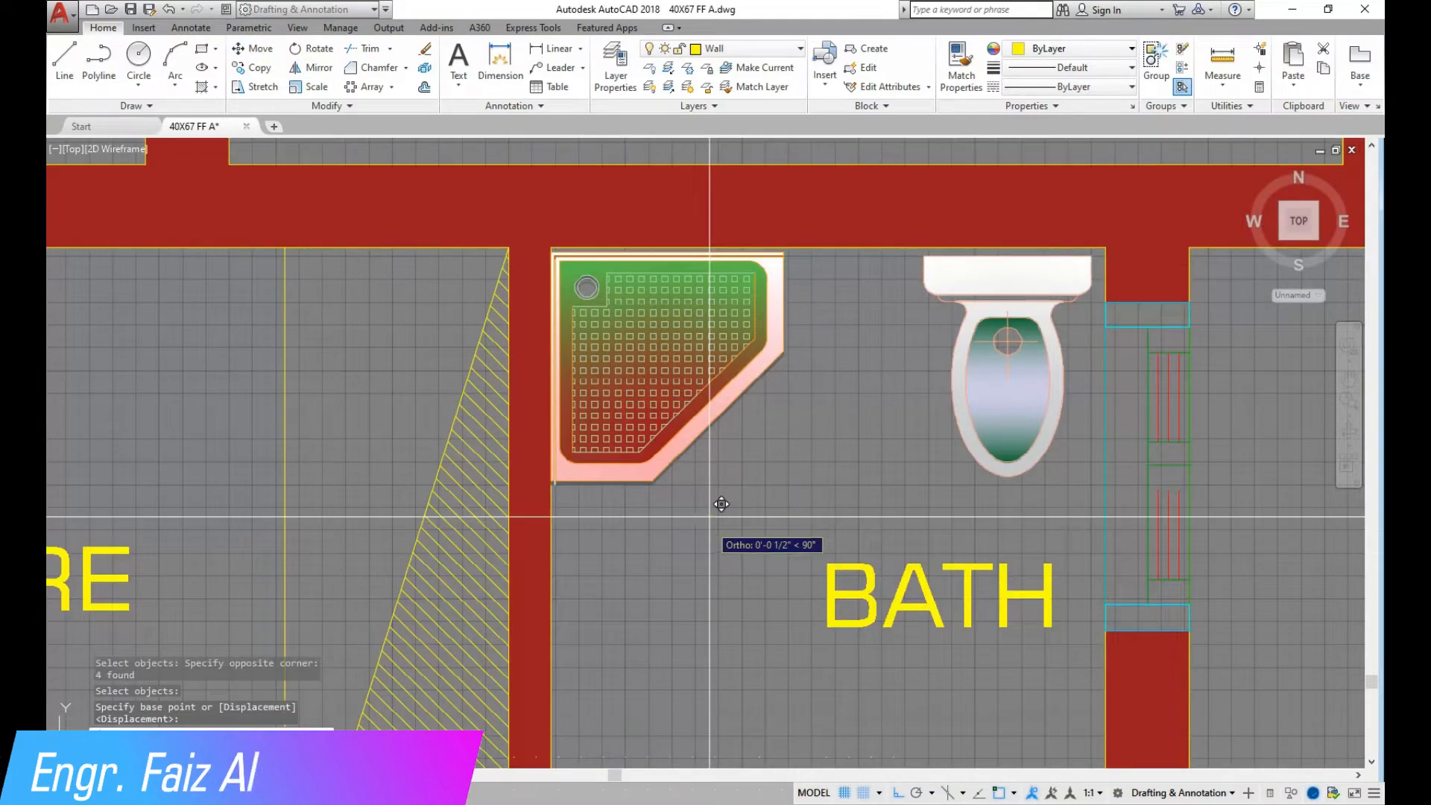
{"action": "left_click", "coordinate": [713, 513]}
{"action": "scroll", "coordinate": [586, 479], "scroll_direction": "up", "scroll_amount": 5}
{"action": "scroll", "coordinate": [585, 479], "scroll_direction": "down", "scroll_amount": 5}
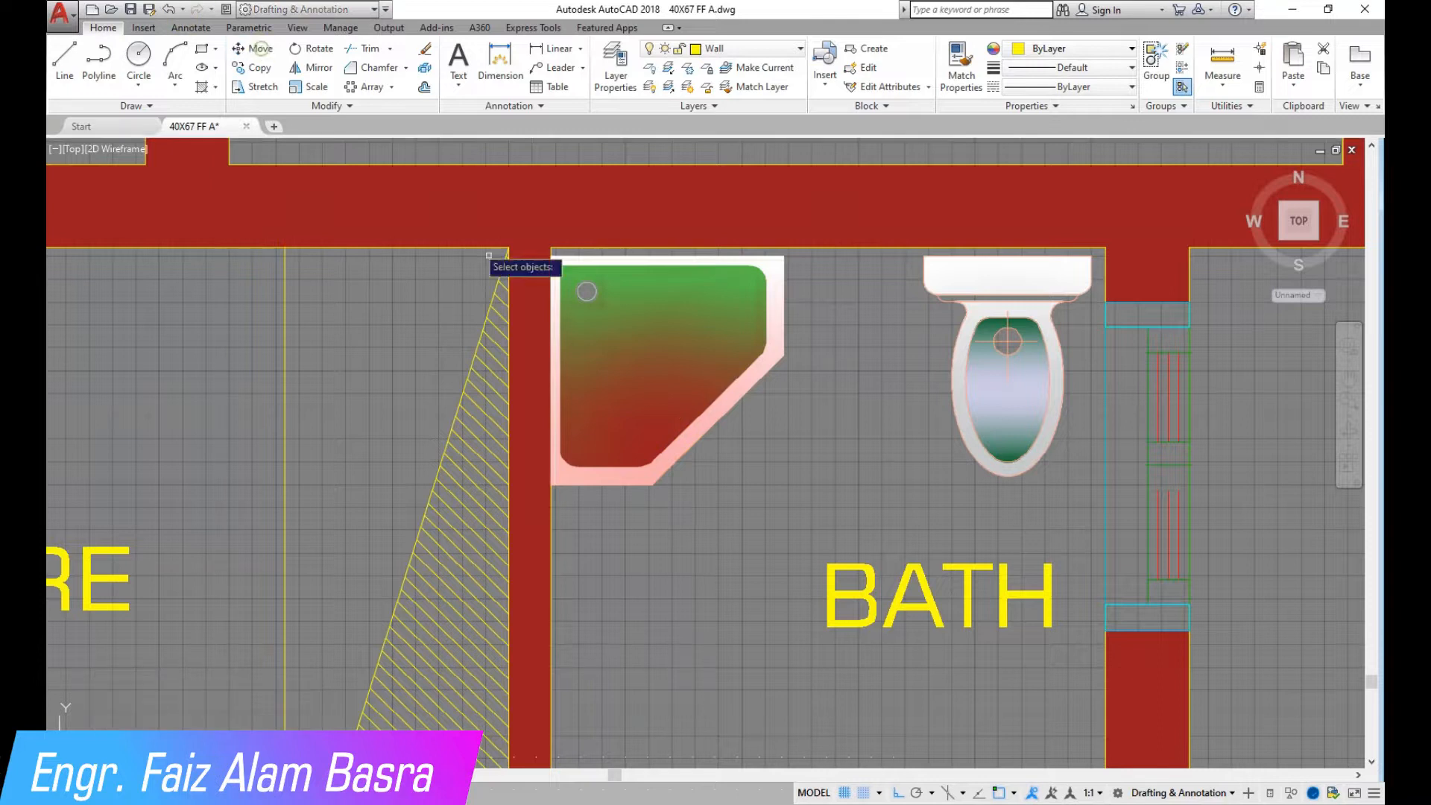
Move the shower tray slightly to the right so it stands clear of the bath's left wall
{"action": "scroll", "coordinate": [625, 282], "scroll_direction": "up", "scroll_amount": 2}
{"action": "left_click", "coordinate": [905, 561]}
{"action": "left_click", "coordinate": [510, 243]}
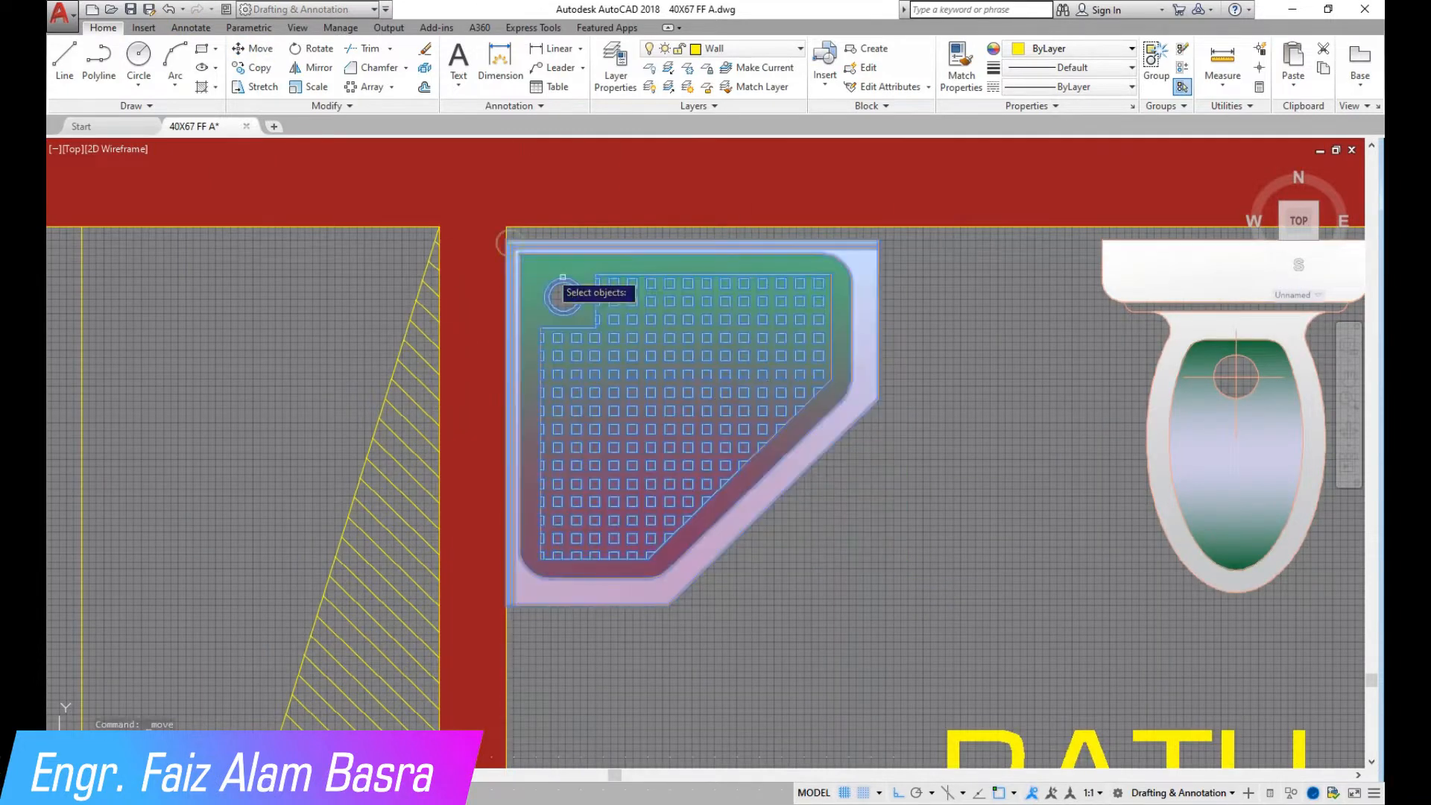
{"action": "right_click", "coordinate": [821, 530]}
{"action": "left_click", "coordinate": [823, 530]}
{"action": "left_click", "coordinate": [833, 530]}
Nudge the shower tray upward to leave an equal narrow gap along the upper and left walls
{"action": "left_click", "coordinate": [255, 49]}
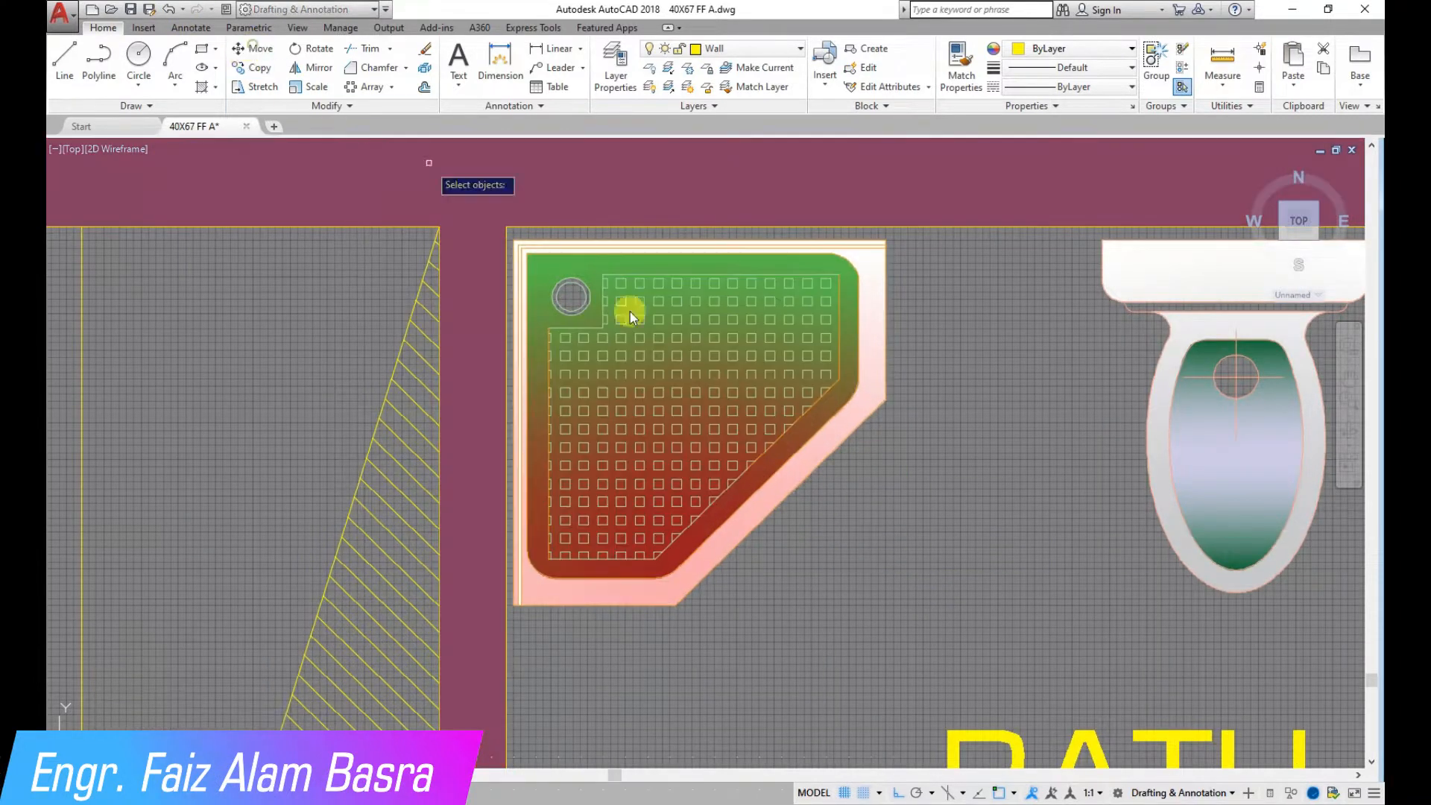
{"action": "left_click", "coordinate": [848, 587]}
{"action": "left_click", "coordinate": [546, 253]}
{"action": "right_click", "coordinate": [820, 553]}
{"action": "left_click", "coordinate": [819, 553]}
{"action": "left_click", "coordinate": [818, 546]}
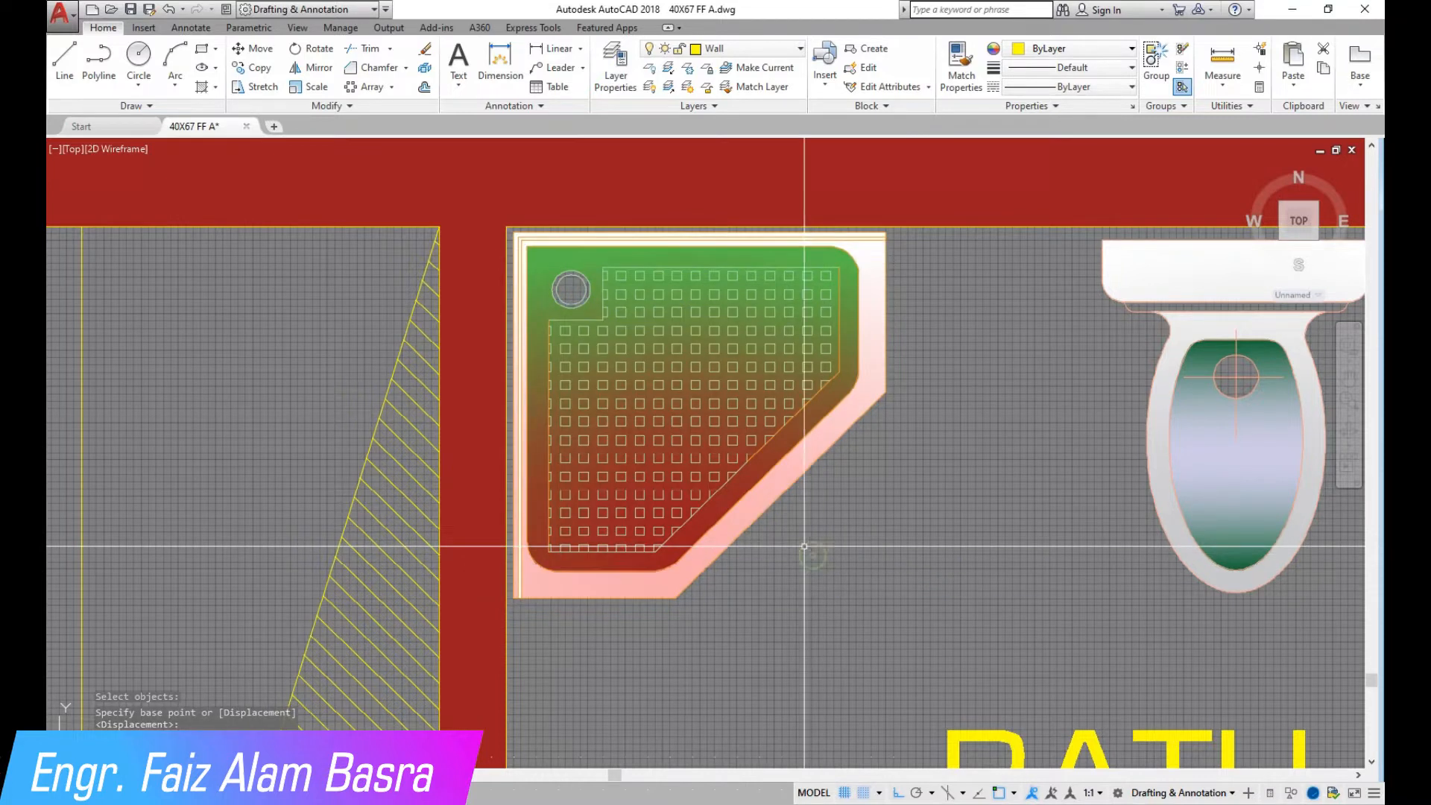
Enlarge the shower tray with Scale, using its upper-left corner as the base point
{"action": "left_click", "coordinate": [307, 88]}
{"action": "right_click", "coordinate": [526, 237]}
{"action": "scroll", "coordinate": [526, 235], "scroll_direction": "up", "scroll_amount": 5}
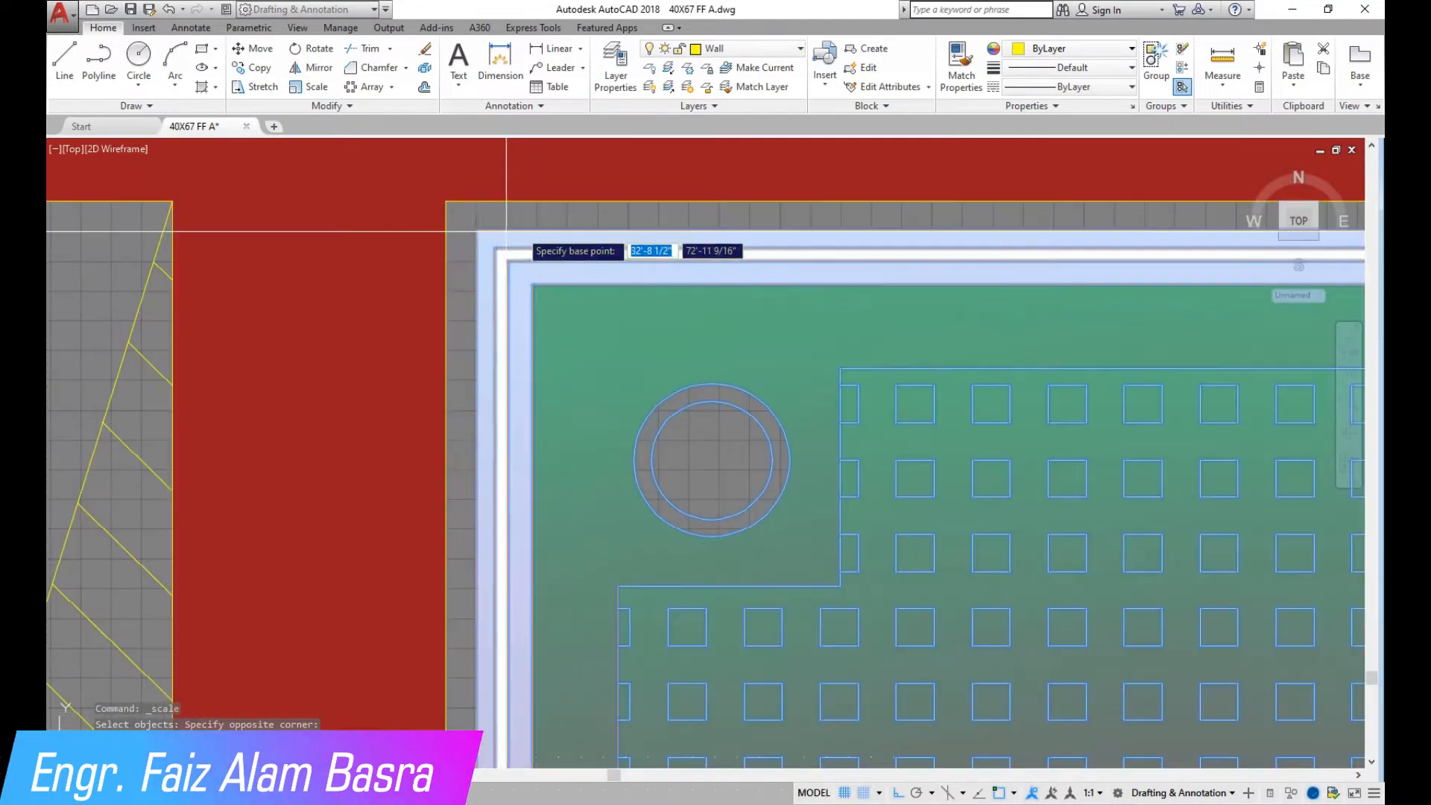
{"action": "left_click", "coordinate": [476, 231]}
{"action": "left_click", "coordinate": [477, 232]}
{"action": "scroll", "coordinate": [479, 235], "scroll_direction": "down", "scroll_amount": 5}
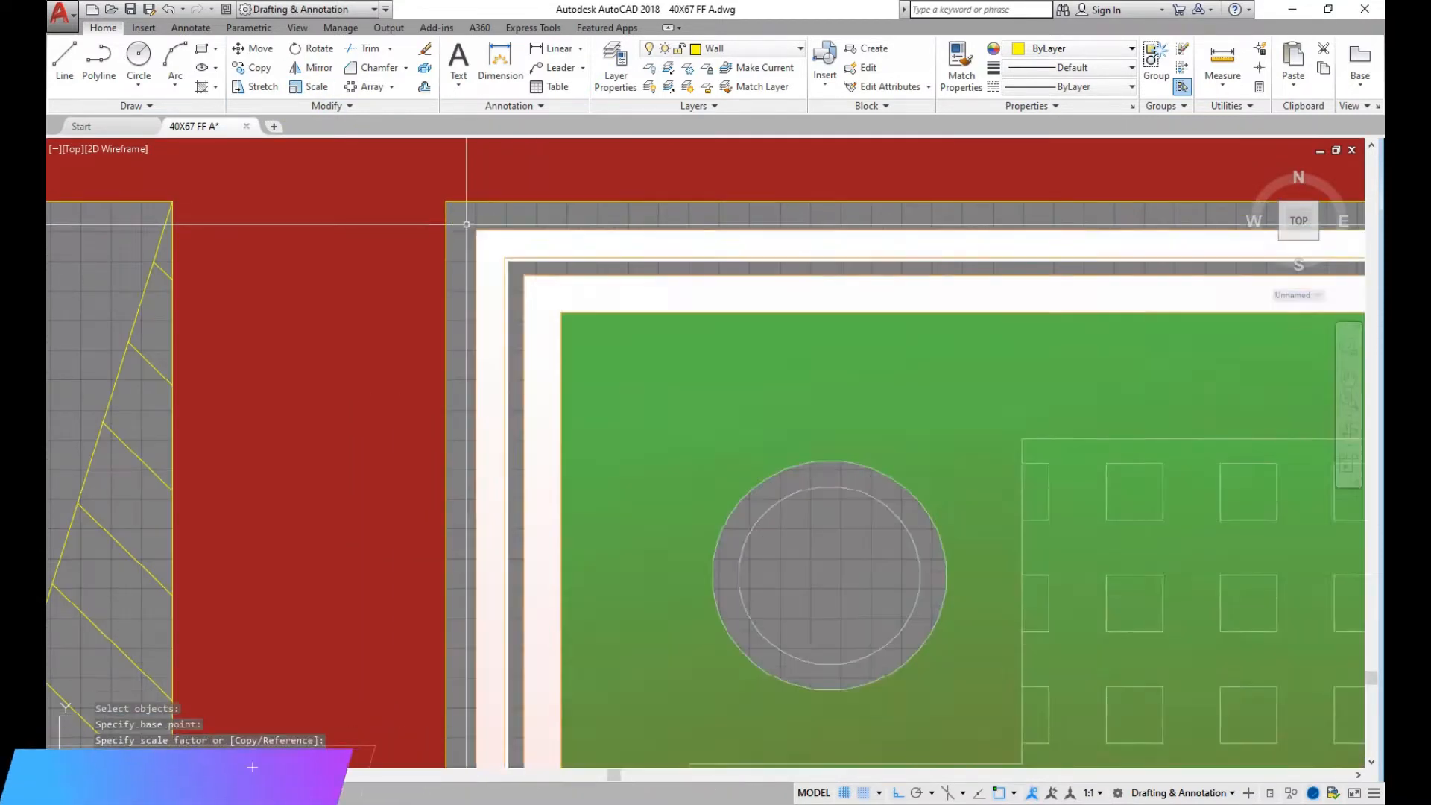
{"action": "scroll", "coordinate": [777, 536], "scroll_direction": "up", "scroll_amount": 2}
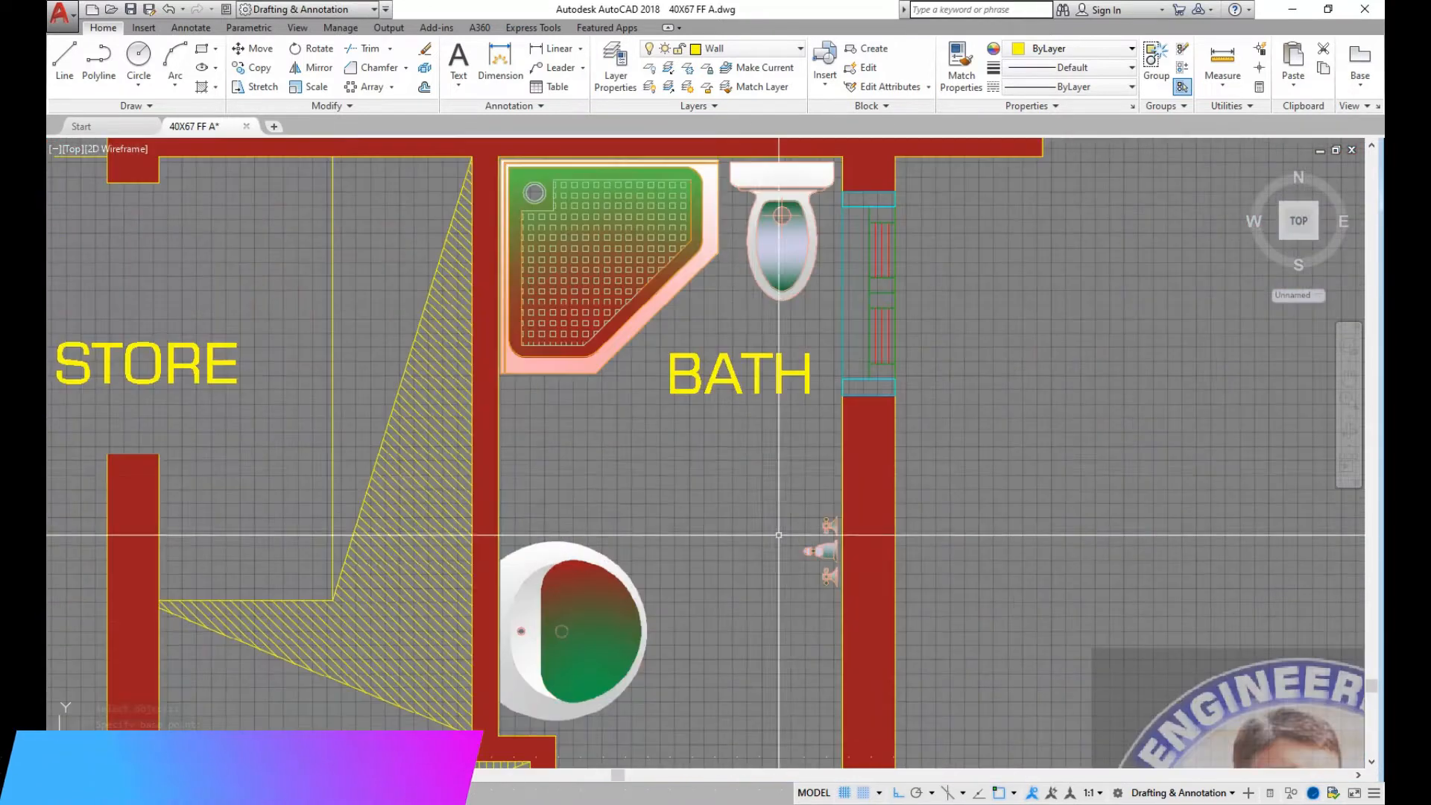
Move the wall-mounted mixer tap upward along the bath's right wall
{"action": "left_click", "coordinate": [257, 50]}
{"action": "right_click", "coordinate": [960, 552]}
{"action": "left_click", "coordinate": [957, 552]}
{"action": "left_click", "coordinate": [939, 473]}
{"action": "scroll", "coordinate": [705, 405], "scroll_direction": "down", "scroll_amount": 4}
{"action": "scroll", "coordinate": [707, 407], "scroll_direction": "up", "scroll_amount": 4}
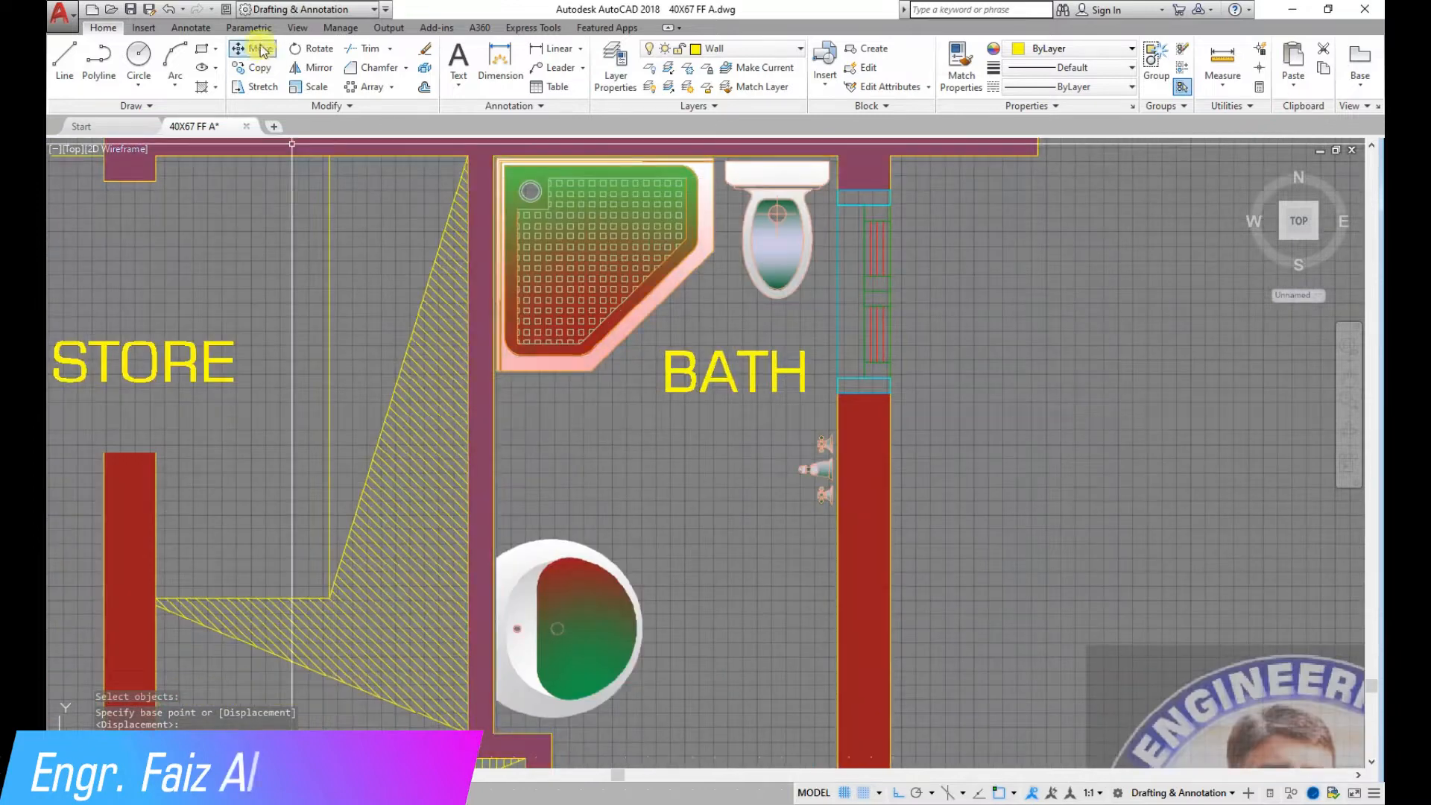
Move the BATH label straight down to the free space beside the round washbasin
{"action": "left_click", "coordinate": [261, 49]}
{"action": "left_click", "coordinate": [702, 382]}
{"action": "right_click", "coordinate": [766, 408]}
{"action": "left_click", "coordinate": [727, 393]}
{"action": "left_click", "coordinate": [697, 655]}
{"action": "scroll", "coordinate": [714, 391], "scroll_direction": "down", "scroll_amount": 4}
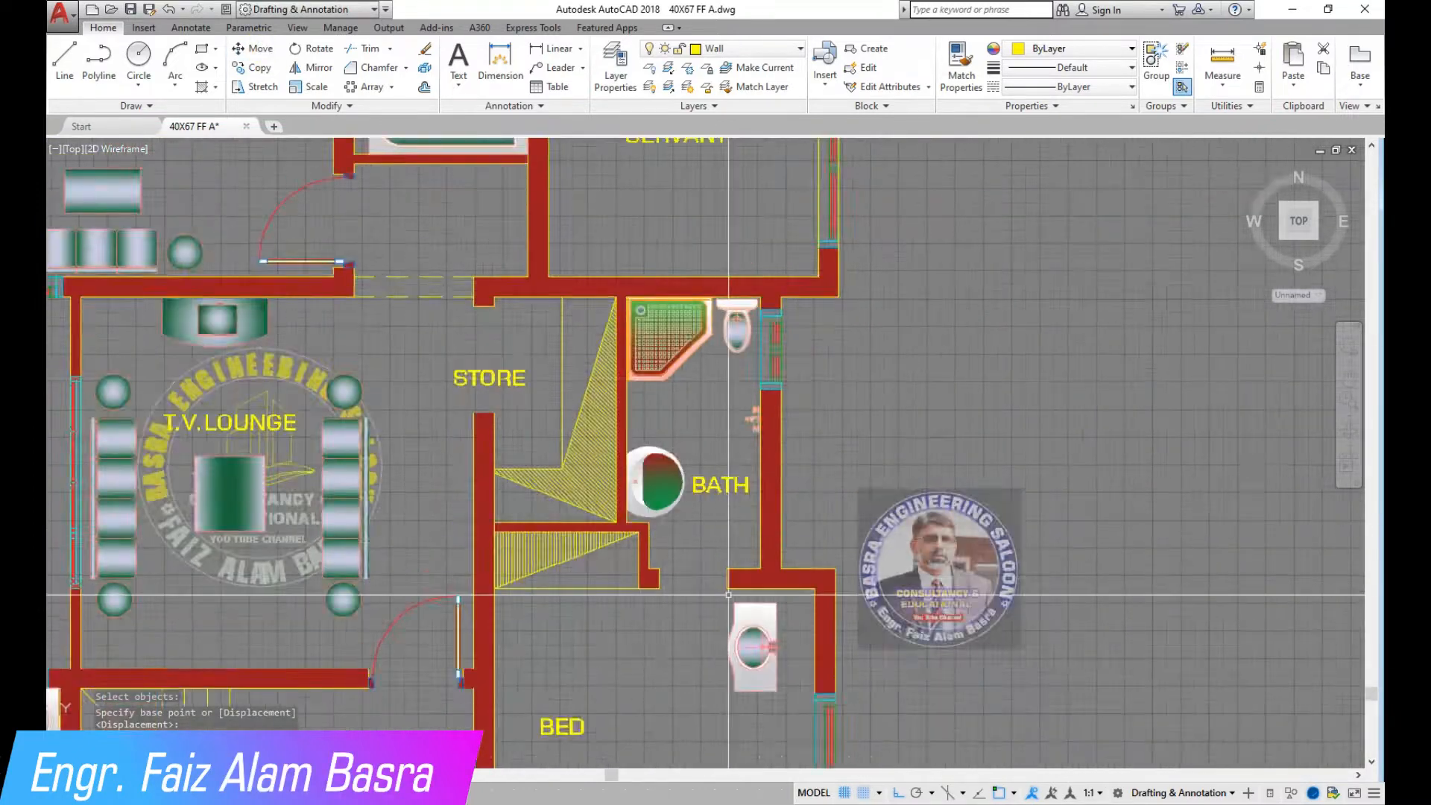
Copy a door into the lower opening of the bath next to the store
{"action": "scroll", "coordinate": [728, 594], "scroll_direction": "up", "scroll_amount": 3}
{"action": "scroll", "coordinate": [671, 484], "scroll_direction": "down", "scroll_amount": 10}
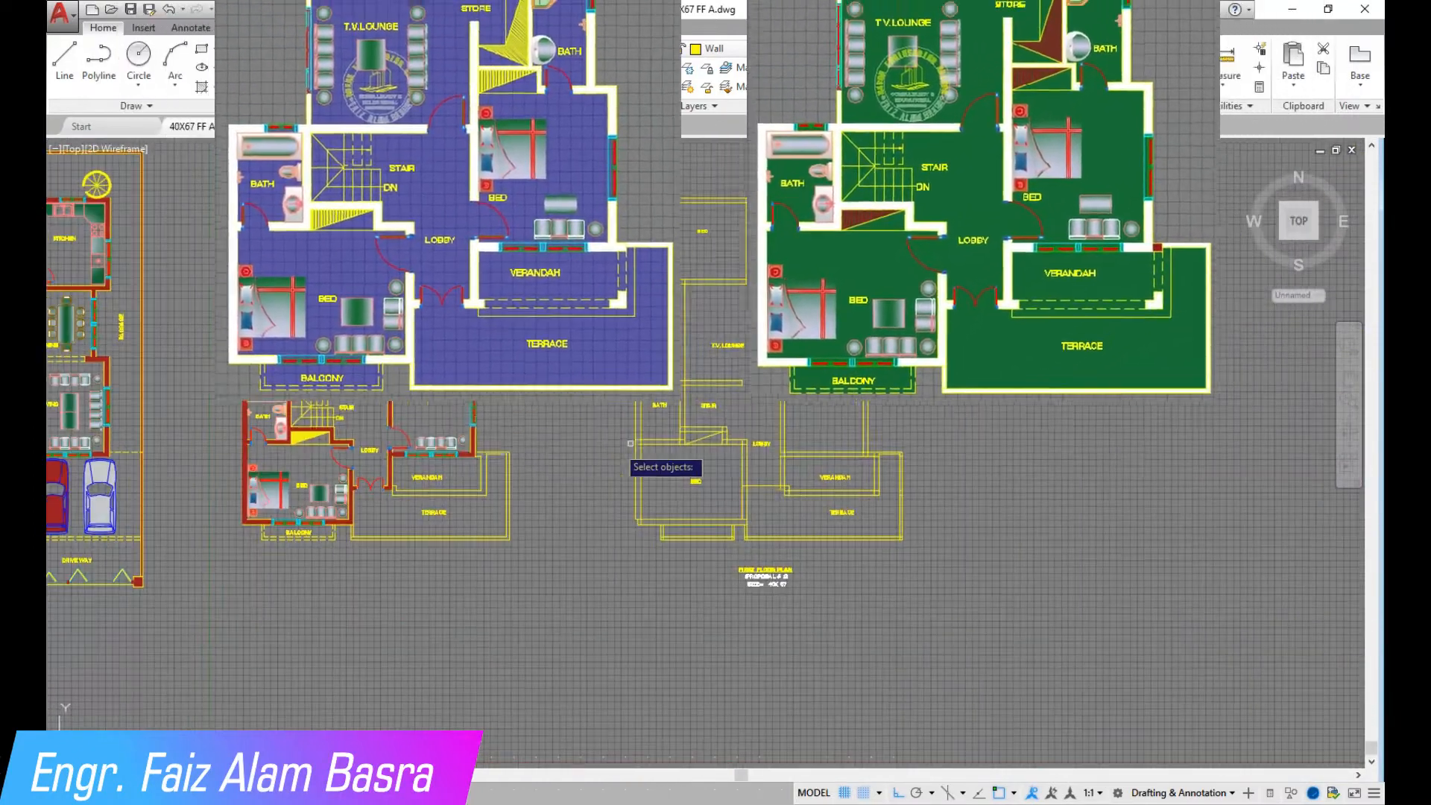
{"action": "scroll", "coordinate": [633, 447], "scroll_direction": "down", "scroll_amount": 3}
{"action": "scroll", "coordinate": [1185, 499], "scroll_direction": "up", "scroll_amount": 8}
{"action": "scroll", "coordinate": [886, 488], "scroll_direction": "up", "scroll_amount": 4}
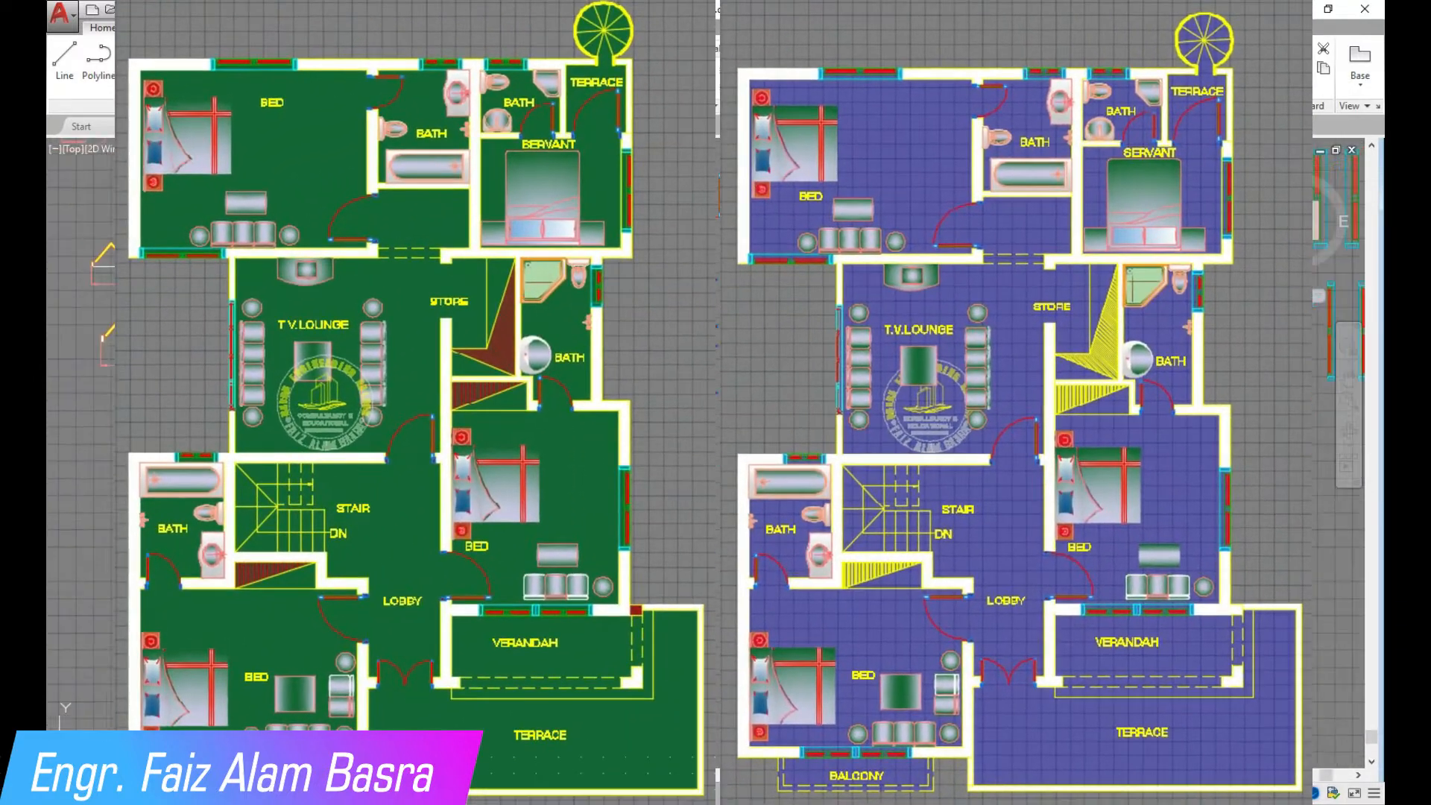
{"action": "scroll", "coordinate": [693, 329], "scroll_direction": "down", "scroll_amount": 3}
{"action": "scroll", "coordinate": [696, 382], "scroll_direction": "up", "scroll_amount": 3}
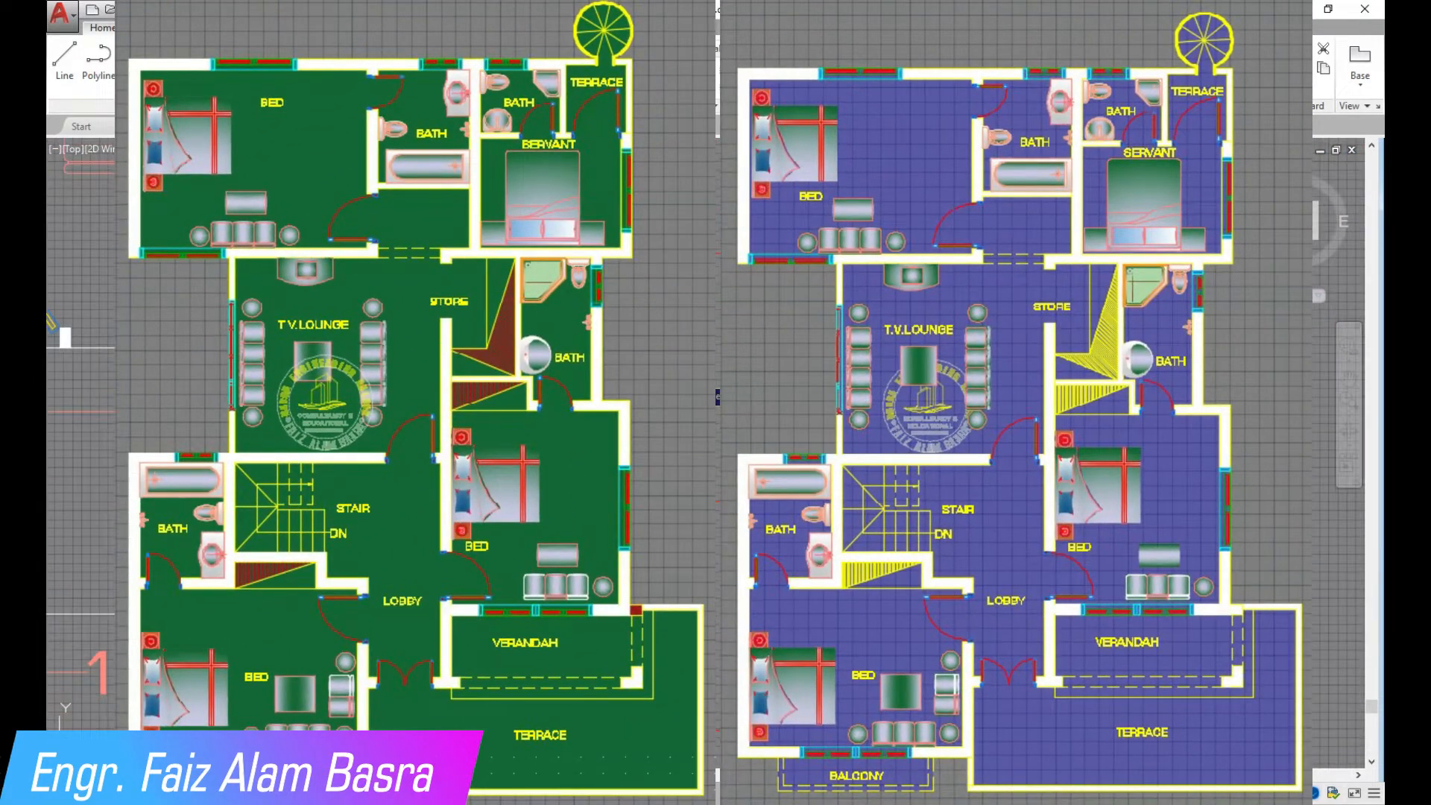
{"action": "left_click", "coordinate": [696, 216]}
{"action": "scroll", "coordinate": [698, 358], "scroll_direction": "down", "scroll_amount": 3}
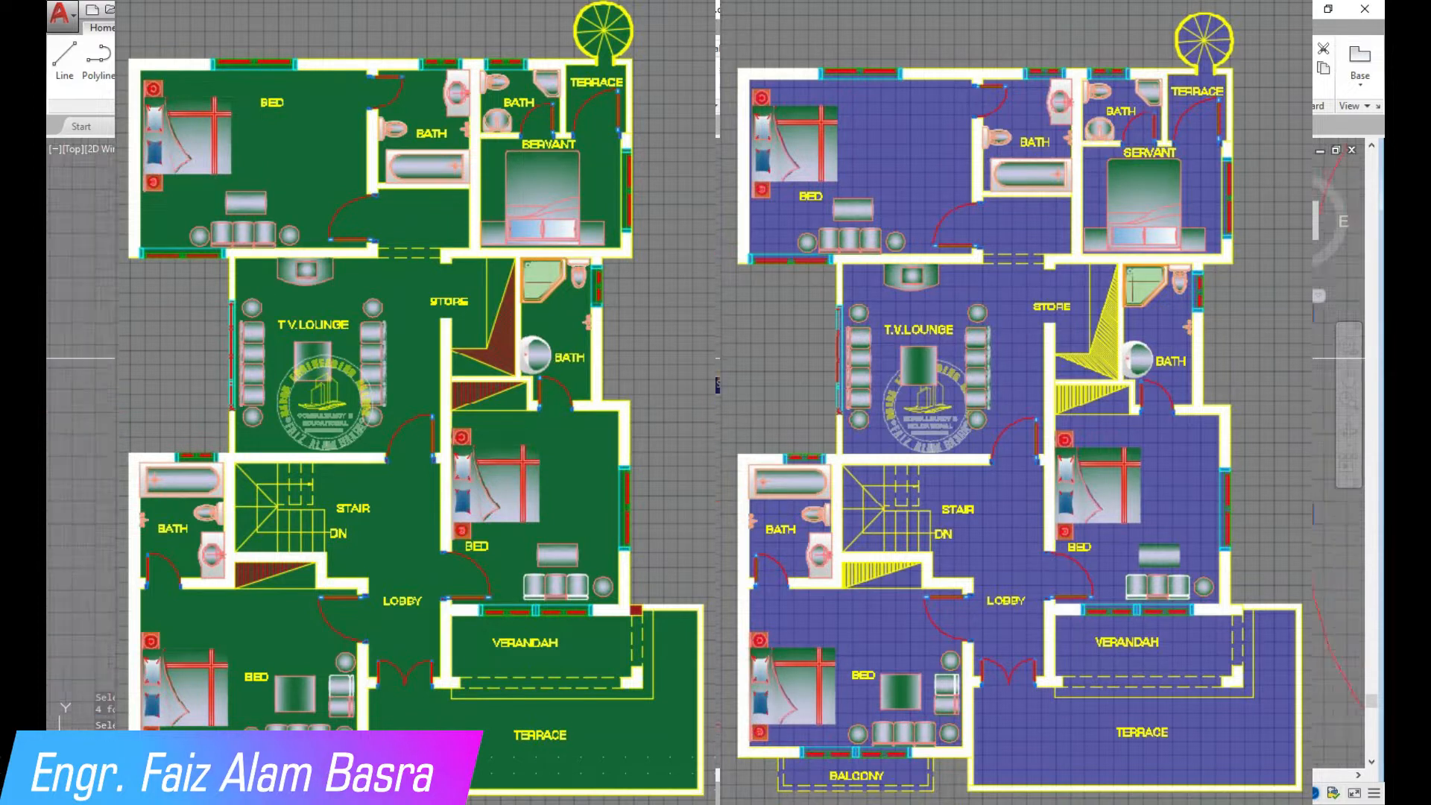
{"action": "scroll", "coordinate": [698, 358], "scroll_direction": "down", "scroll_amount": 4}
{"action": "scroll", "coordinate": [698, 312], "scroll_direction": "up", "scroll_amount": 4}
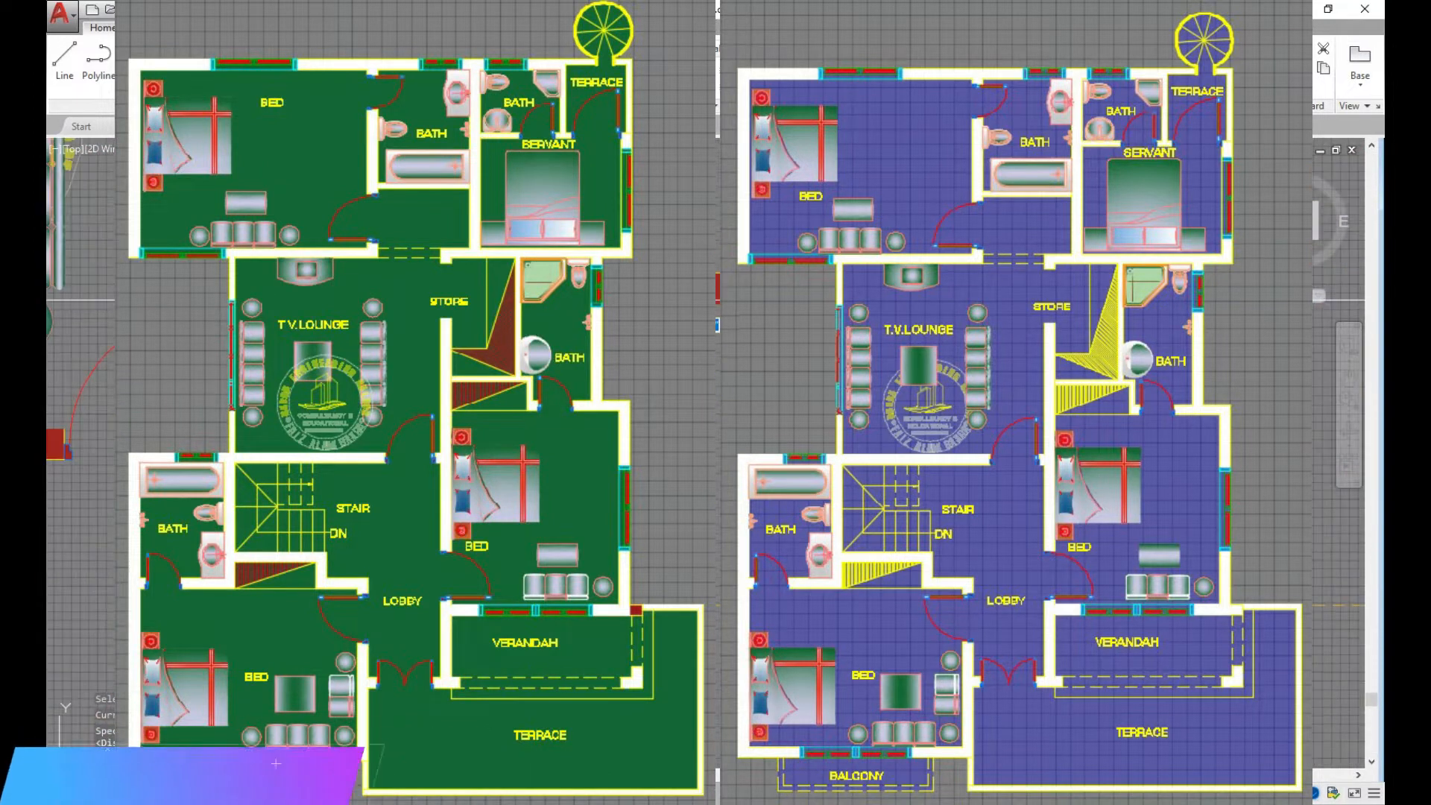
{"action": "scroll", "coordinate": [697, 339], "scroll_direction": "up", "scroll_amount": 3}
{"action": "scroll", "coordinate": [698, 347], "scroll_direction": "down", "scroll_amount": 3}
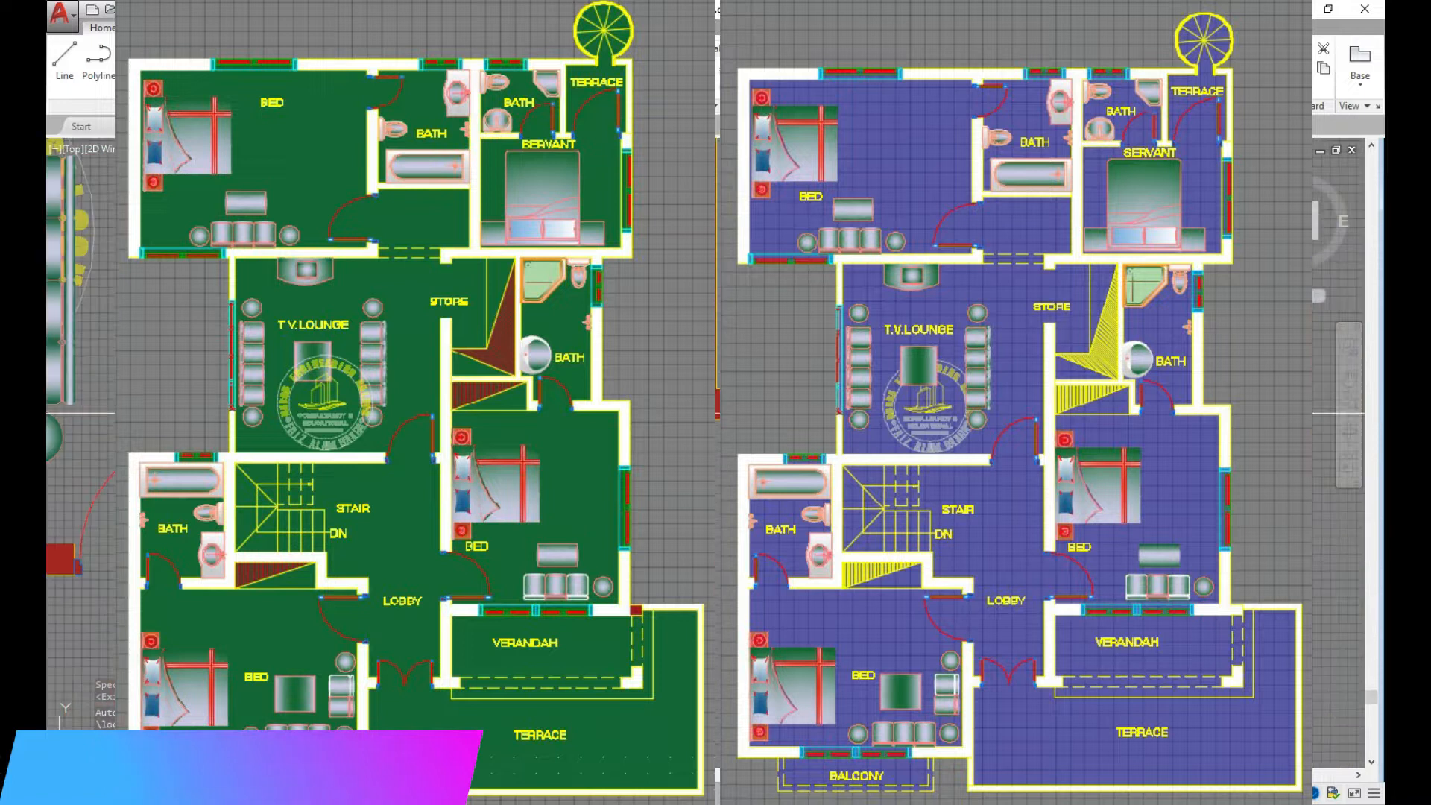
{"action": "scroll", "coordinate": [698, 429], "scroll_direction": "down", "scroll_amount": 3}
{"action": "scroll", "coordinate": [697, 358], "scroll_direction": "up", "scroll_amount": 4}
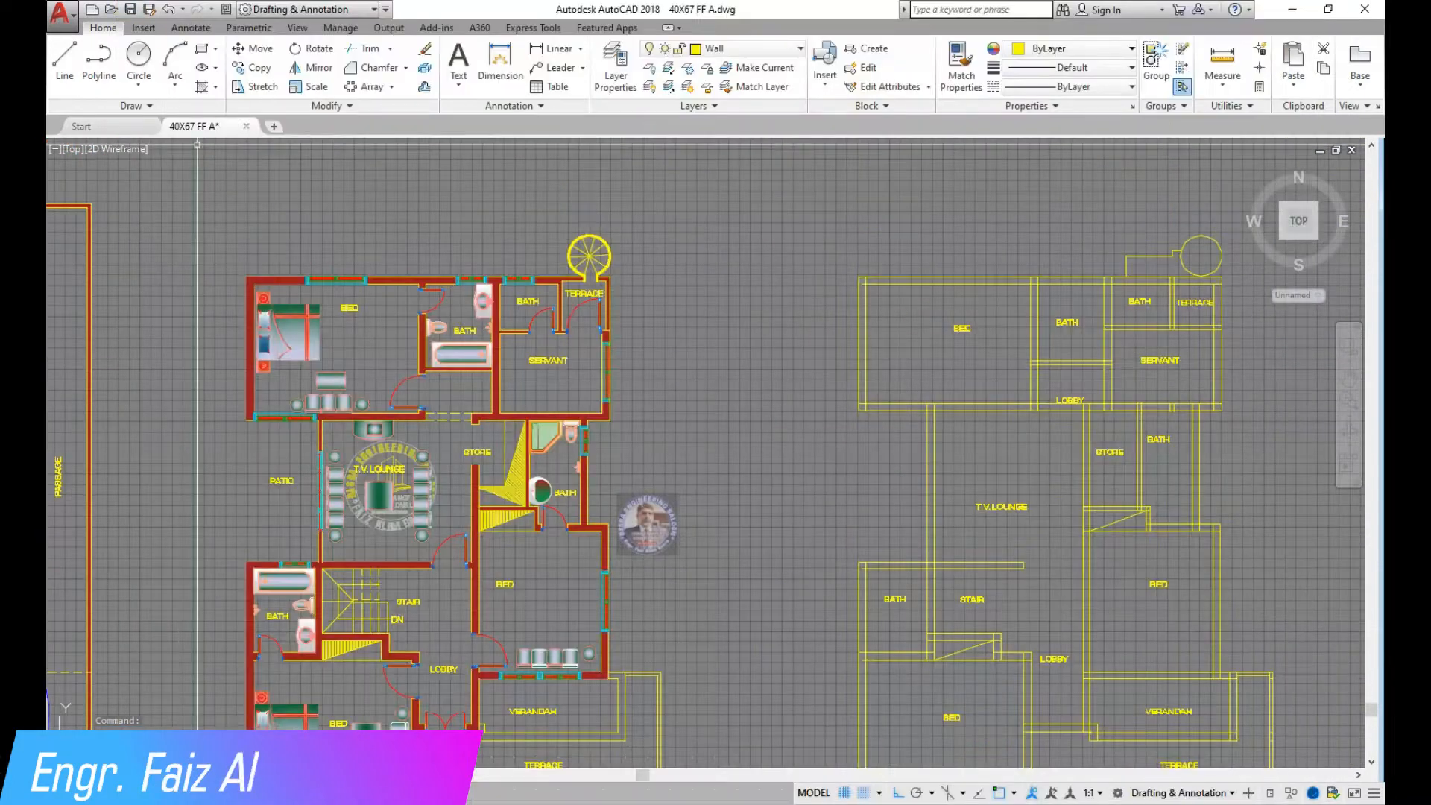
{"action": "scroll", "coordinate": [698, 404], "scroll_direction": "down", "scroll_amount": 3}
{"action": "scroll", "coordinate": [698, 404], "scroll_direction": "down", "scroll_amount": 3}
{"action": "scroll", "coordinate": [592, 328], "scroll_direction": "up", "scroll_amount": 8}
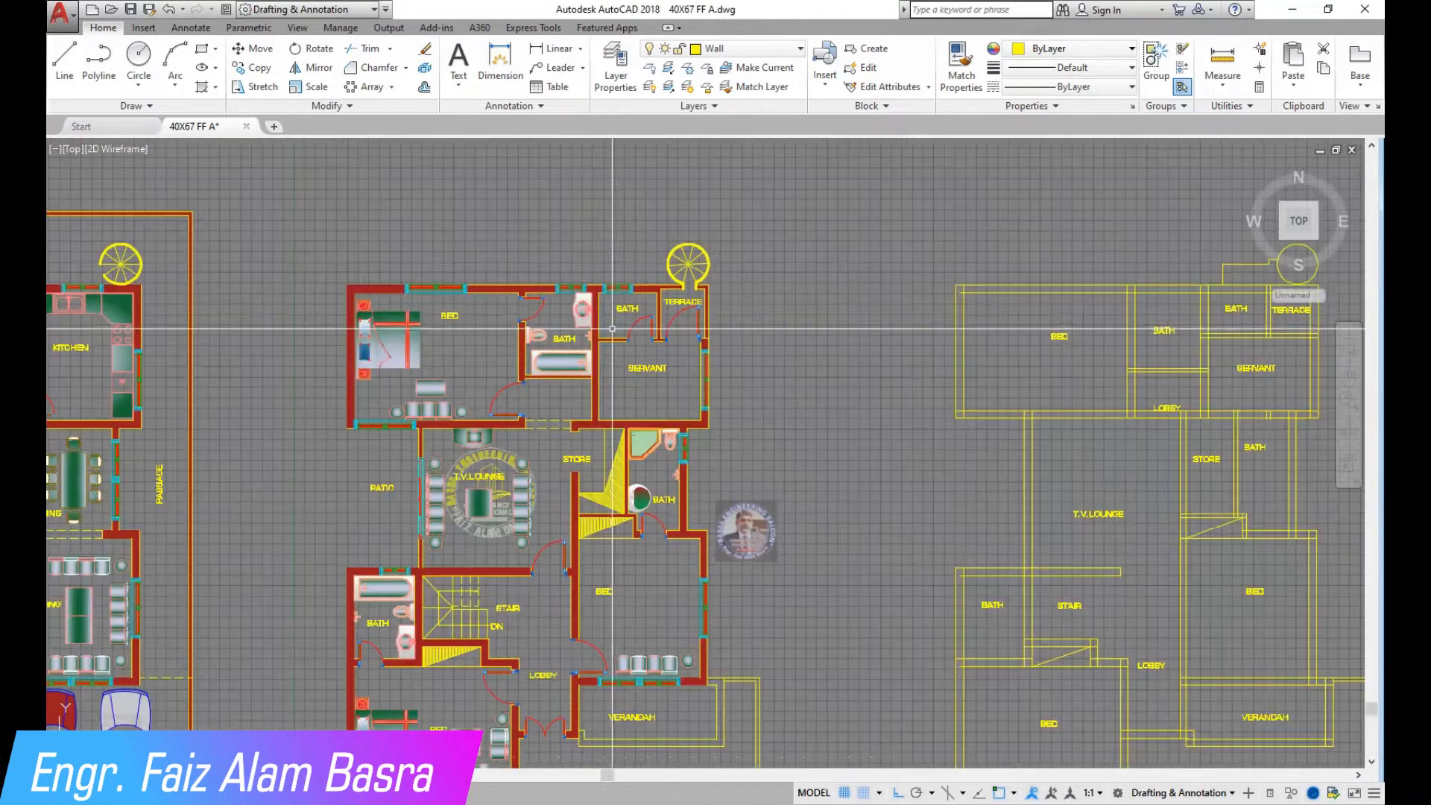
{"action": "scroll", "coordinate": [538, 322], "scroll_direction": "up", "scroll_amount": 2}
{"action": "scroll", "coordinate": [539, 322], "scroll_direction": "down", "scroll_amount": 2}
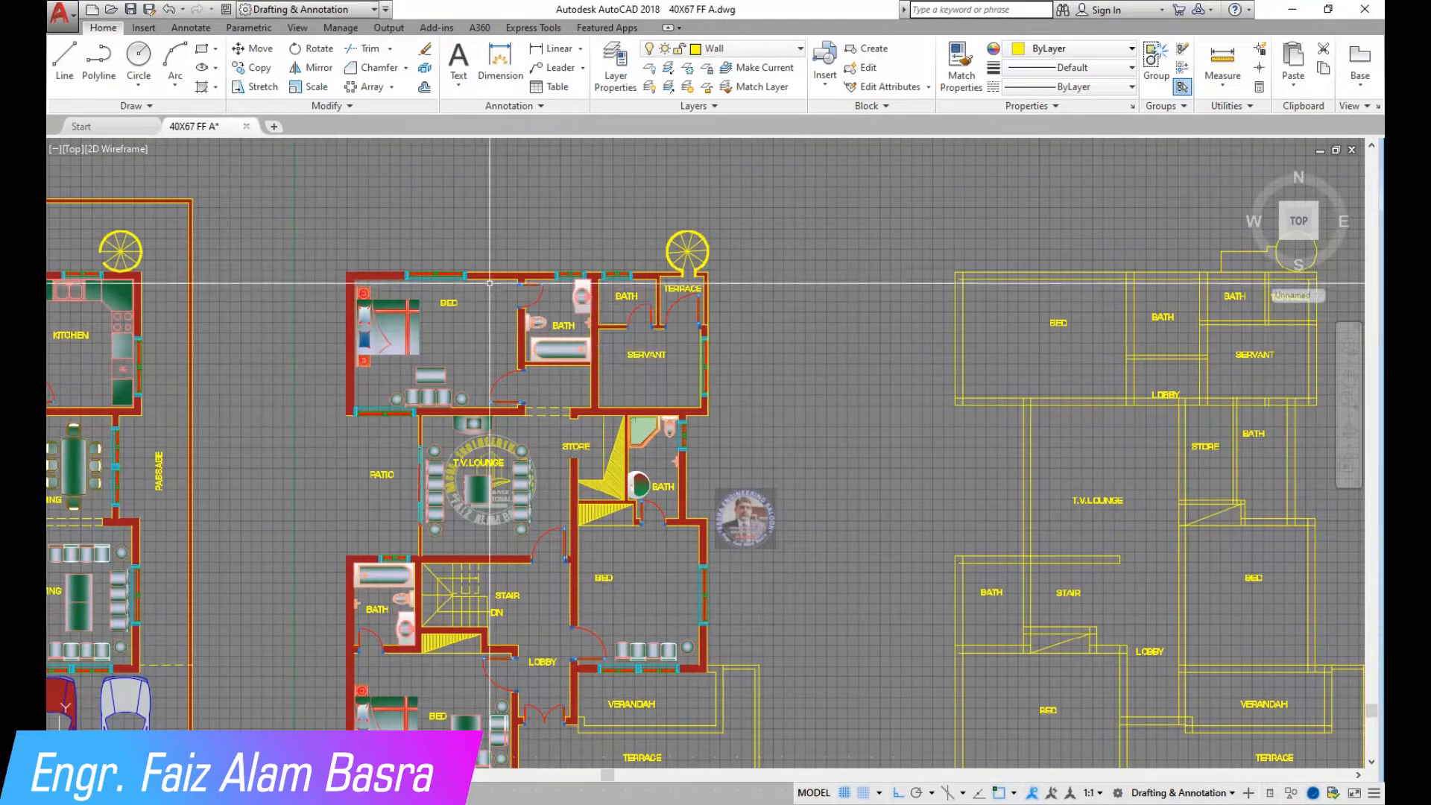
Copy the toilet from the adjoining bath into the servant bath's upper-left corner and move it against the left wall
{"action": "scroll", "coordinate": [552, 288], "scroll_direction": "up", "scroll_amount": 6}
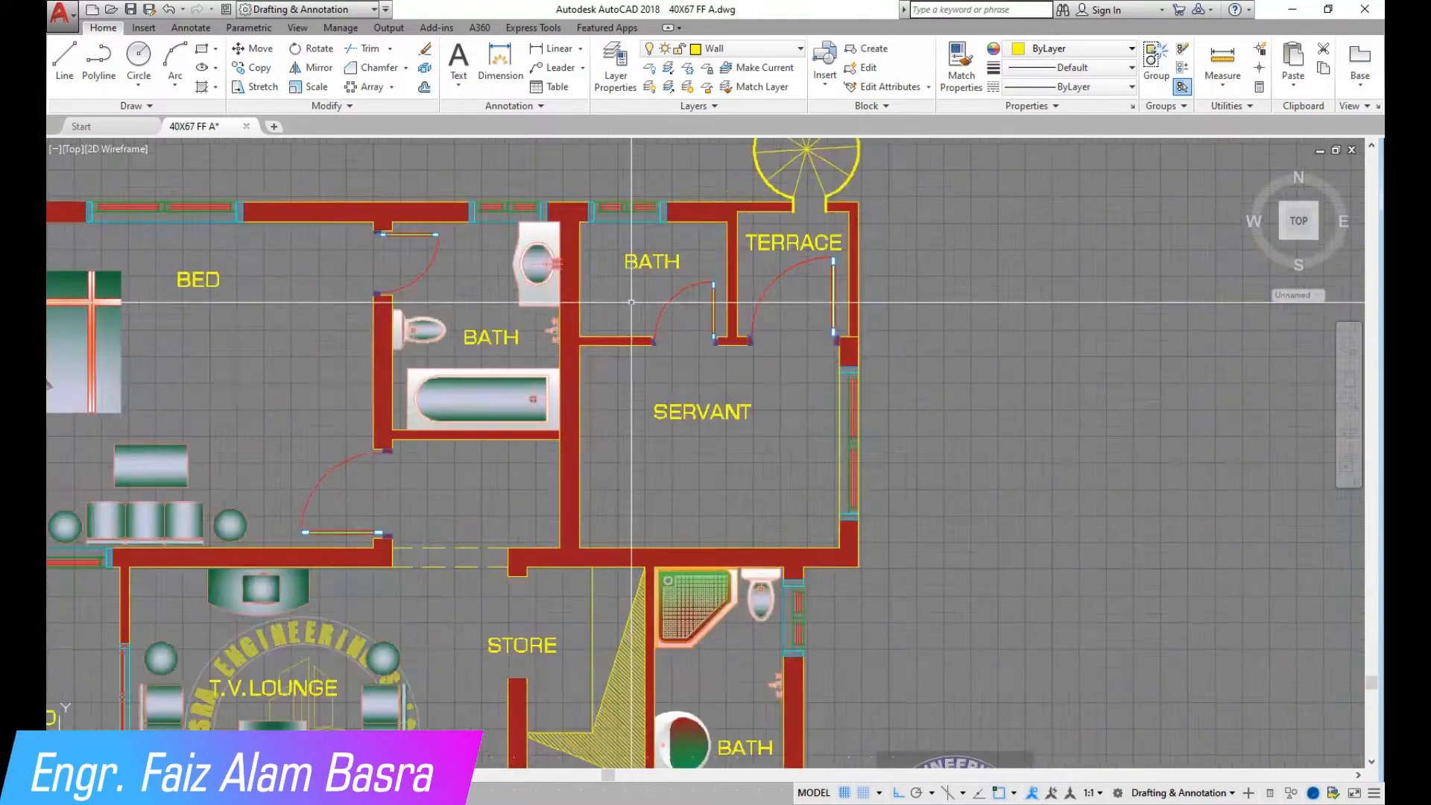
{"action": "left_click", "coordinate": [259, 70]}
{"action": "left_click", "coordinate": [338, 384]}
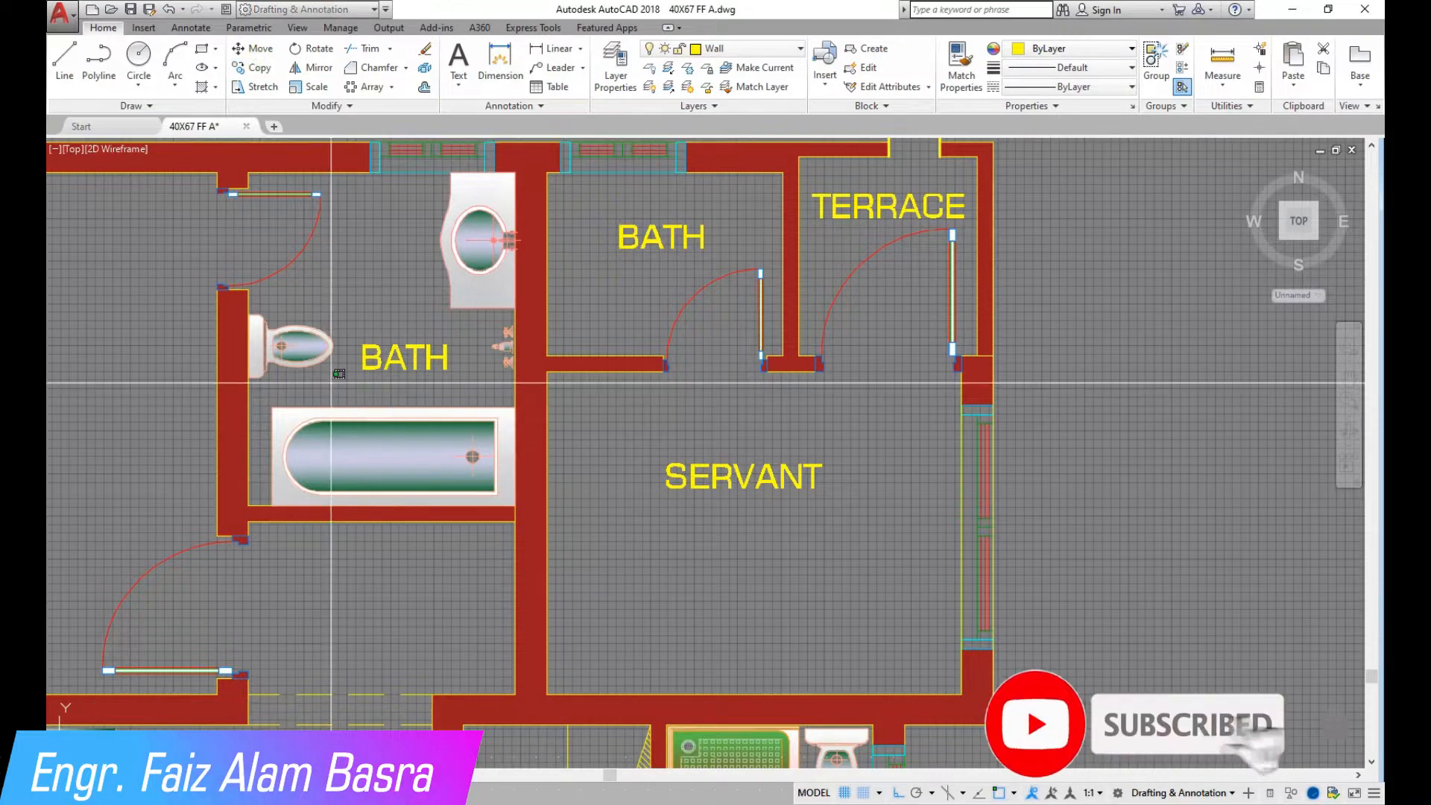
{"action": "left_click", "coordinate": [594, 307]}
{"action": "scroll", "coordinate": [618, 293], "scroll_direction": "up", "scroll_amount": 2}
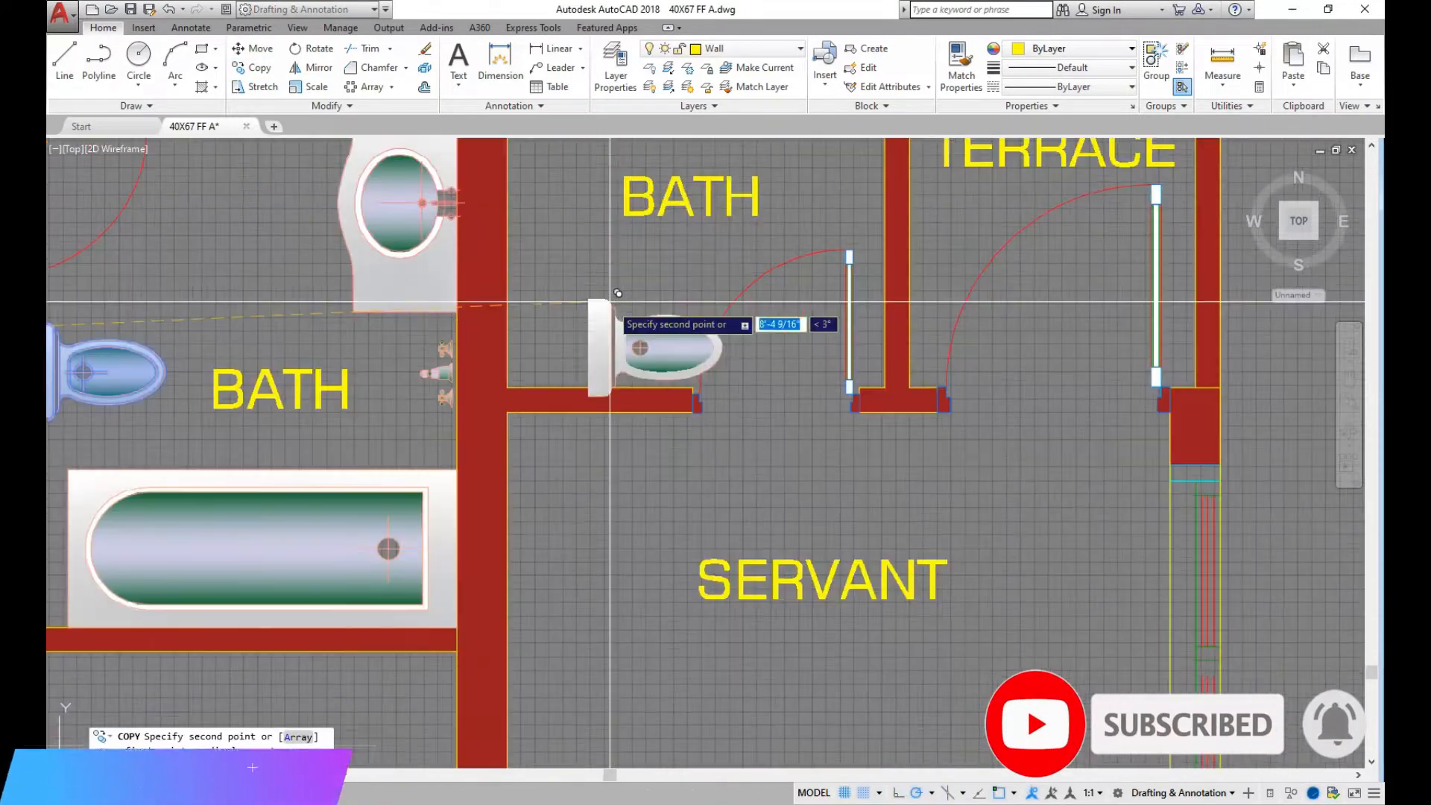
{"action": "scroll", "coordinate": [554, 272], "scroll_direction": "down", "scroll_amount": 3}
{"action": "scroll", "coordinate": [548, 186], "scroll_direction": "up", "scroll_amount": 6}
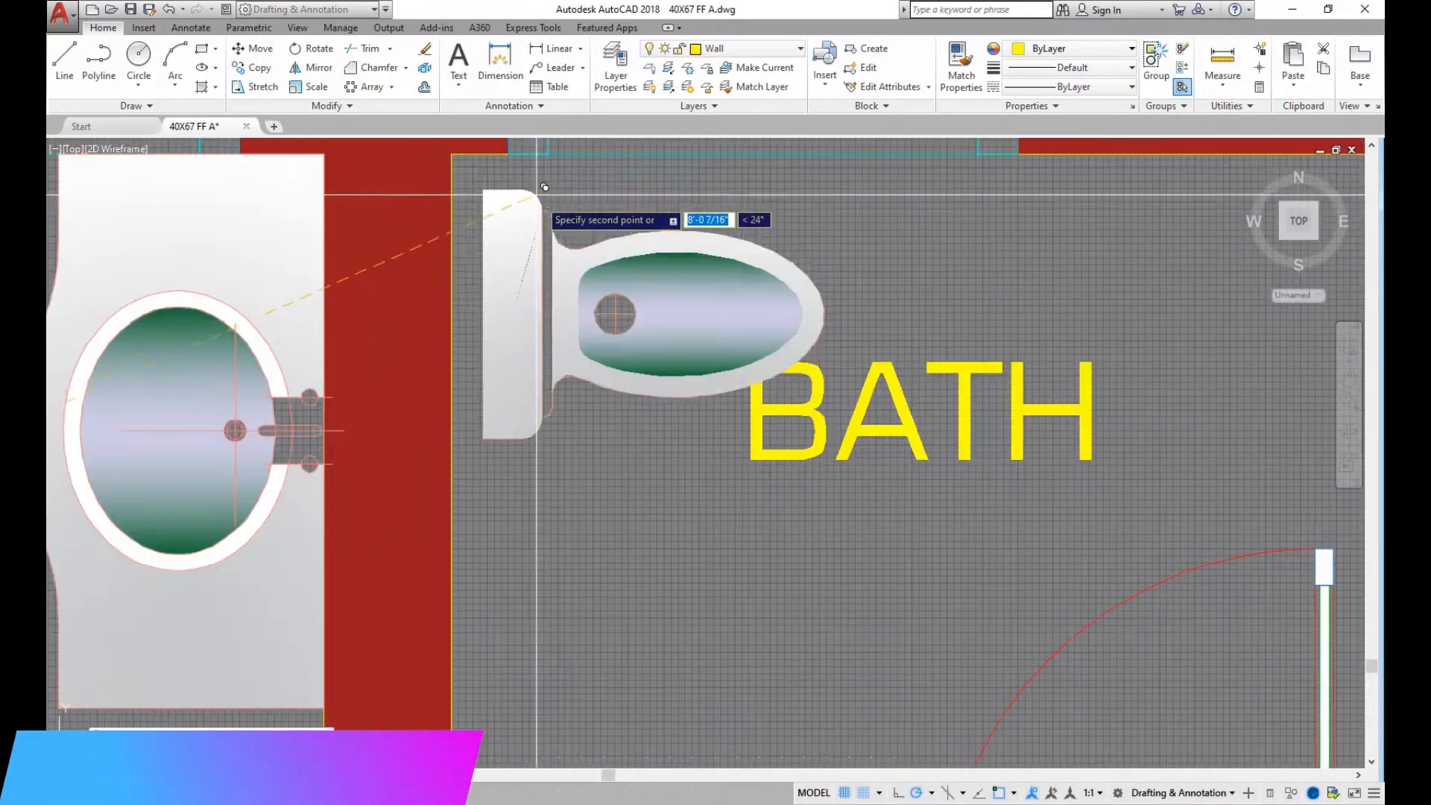
{"action": "left_click", "coordinate": [255, 49]}
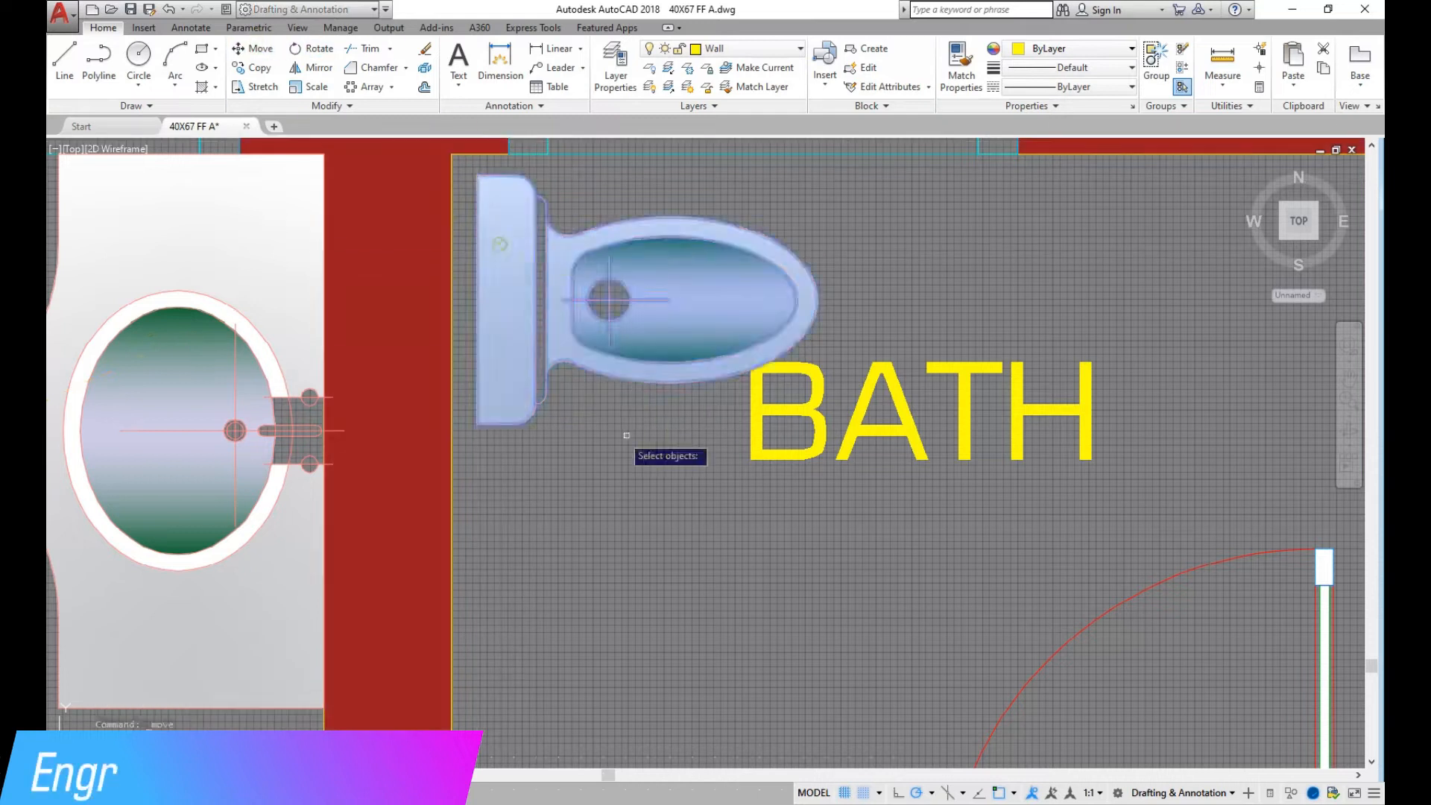
{"action": "key", "text": "Return"}
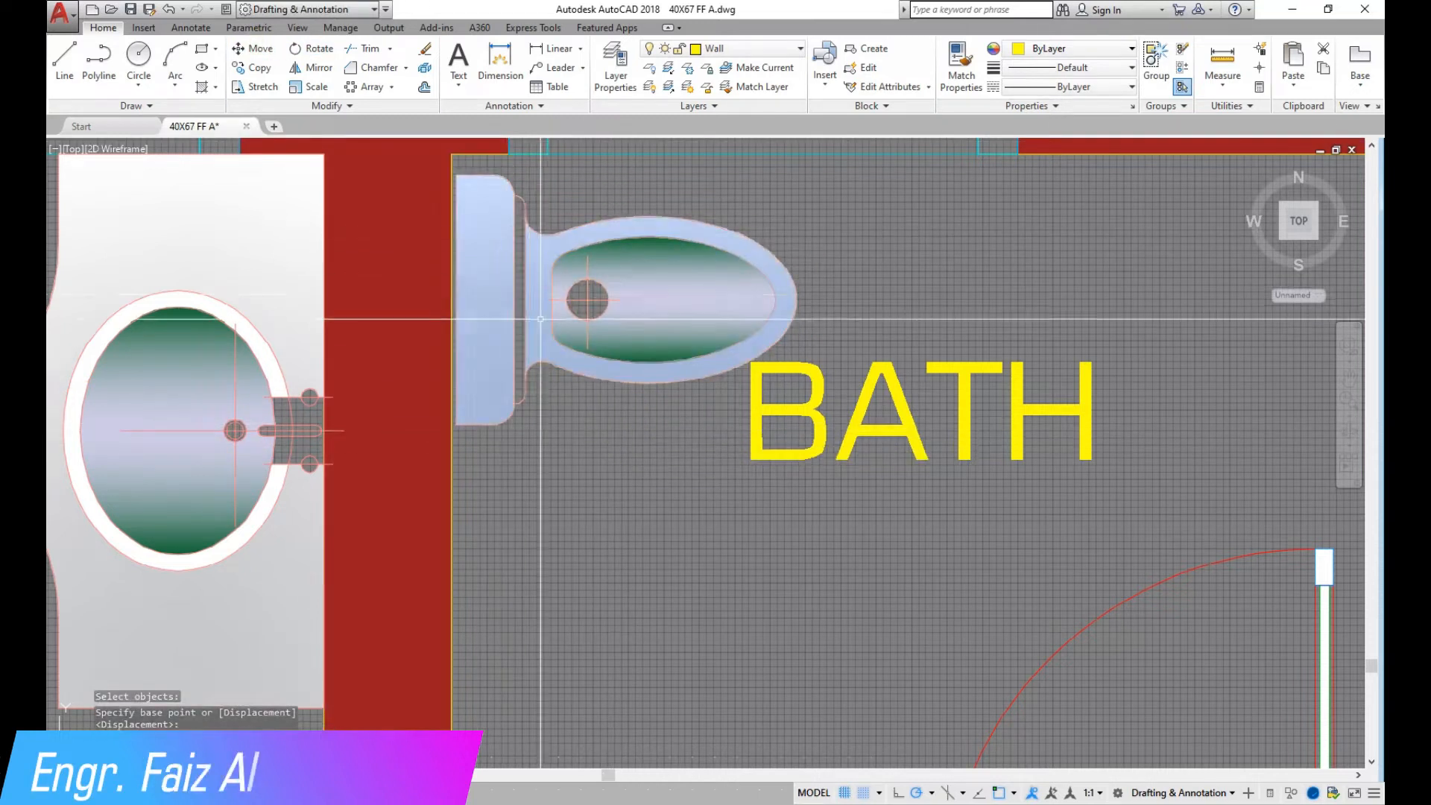
Copy the oval washbasin with the central tap from the sanitary fixture symbols into the servant bath below the toilet
{"action": "scroll", "coordinate": [541, 319], "scroll_direction": "down", "scroll_amount": 4}
{"action": "left_click", "coordinate": [265, 68]}
{"action": "scroll", "coordinate": [526, 223], "scroll_direction": "down", "scroll_amount": 6}
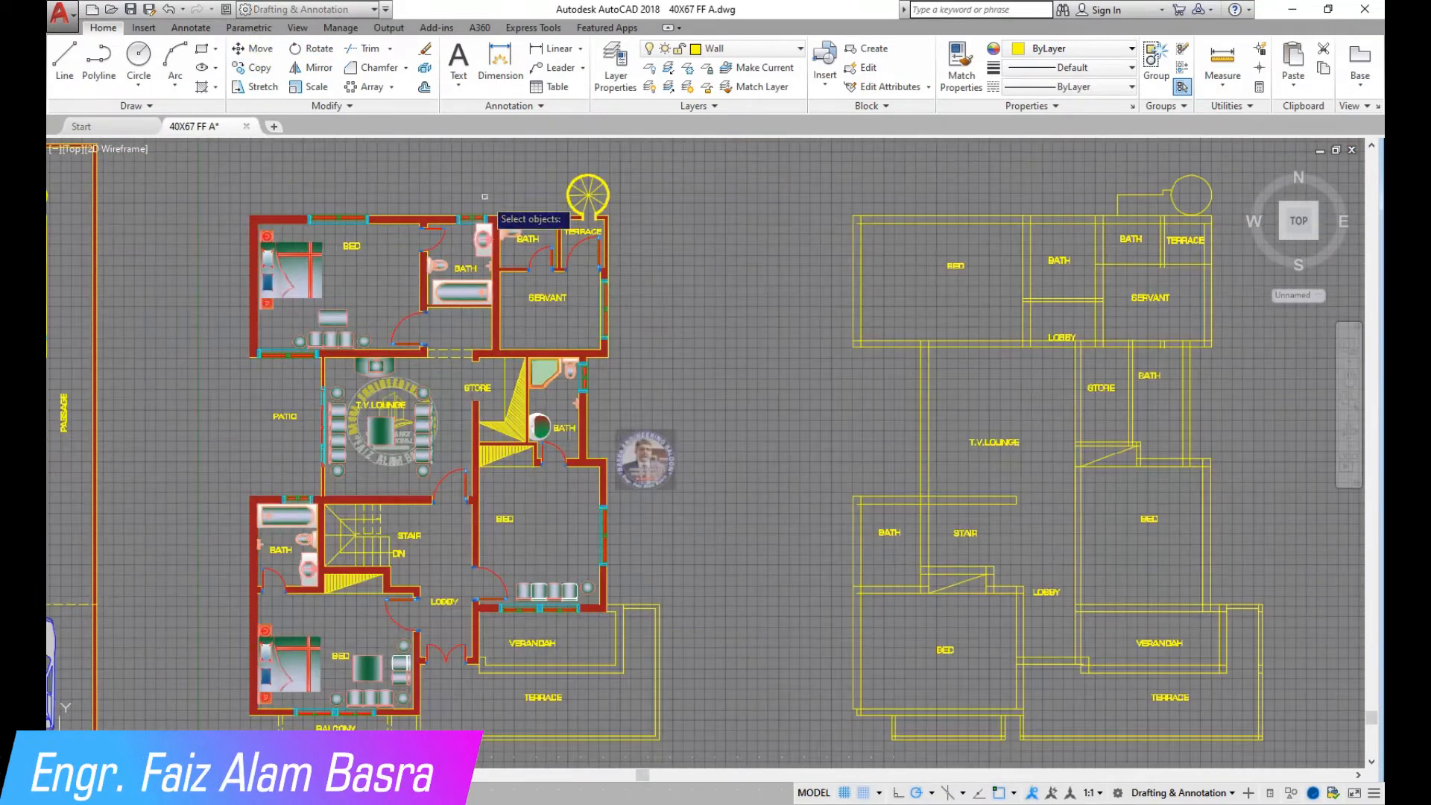
{"action": "scroll", "coordinate": [1184, 400], "scroll_direction": "up", "scroll_amount": 4}
{"action": "scroll", "coordinate": [937, 295], "scroll_direction": "up", "scroll_amount": 5}
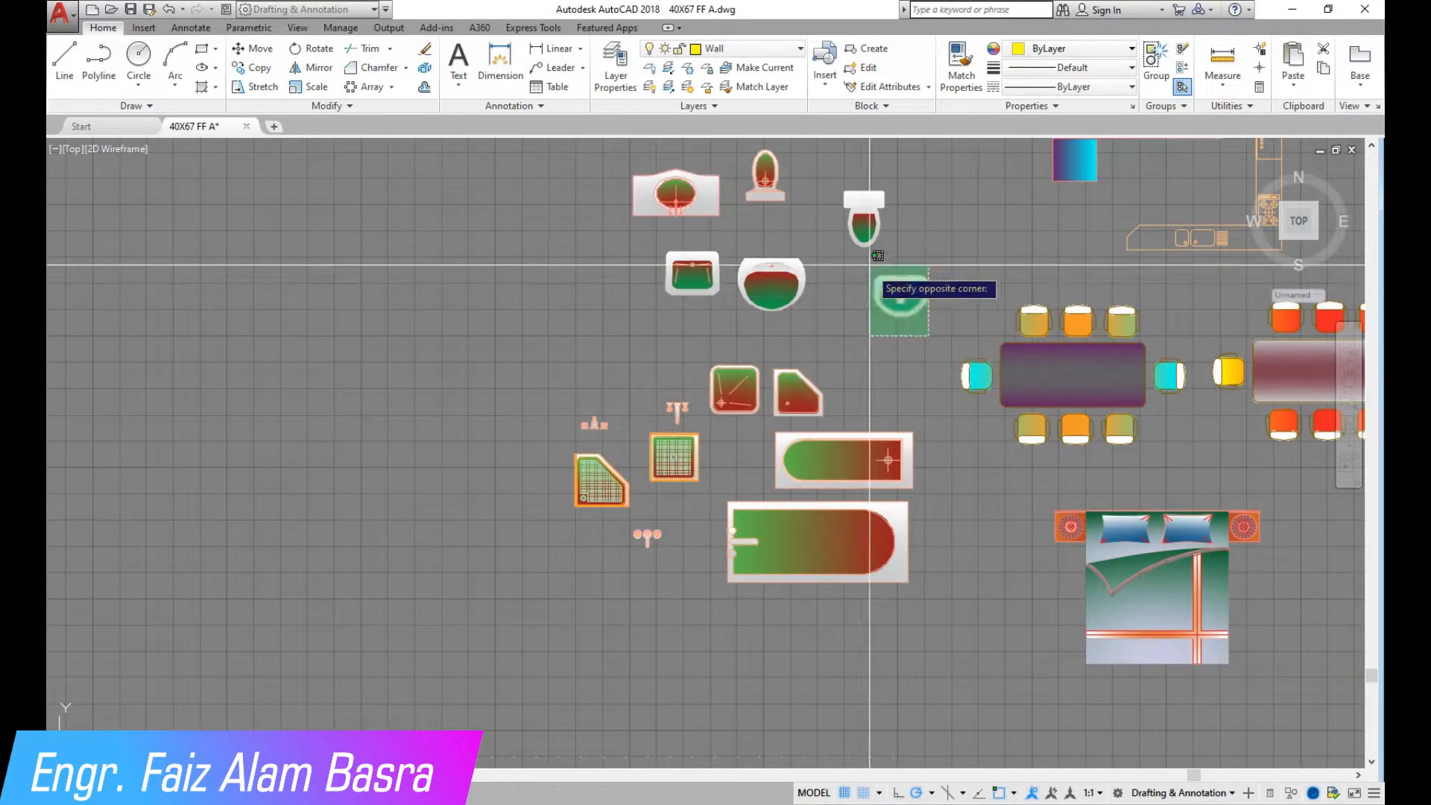
{"action": "left_click", "coordinate": [901, 300]}
{"action": "scroll", "coordinate": [863, 345], "scroll_direction": "down", "scroll_amount": 5}
{"action": "scroll", "coordinate": [335, 400], "scroll_direction": "up", "scroll_amount": 8}
{"action": "left_click", "coordinate": [598, 226]}
{"action": "key", "text": "Escape"}
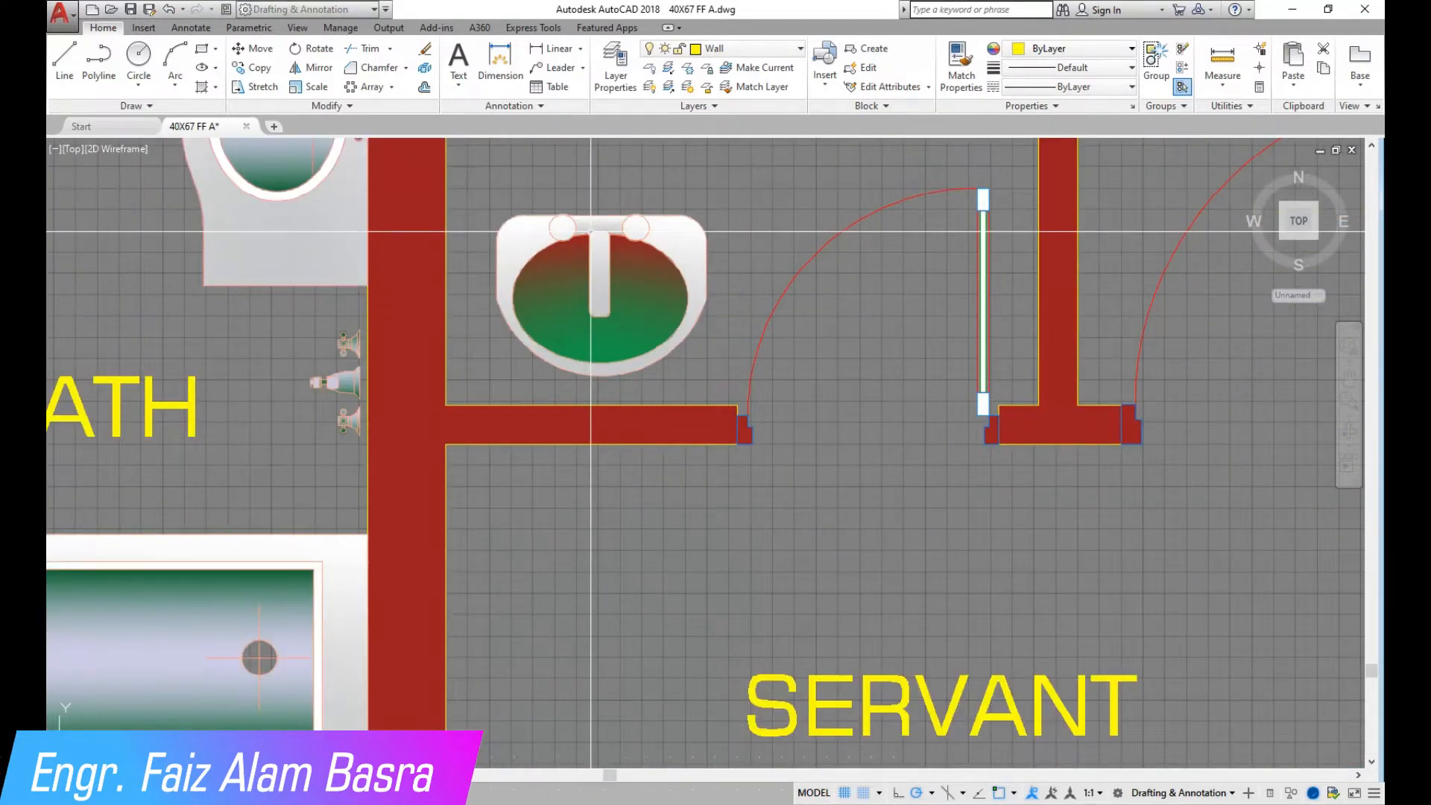
Mirror the copied washbasin upside down so its tap side faces the lower wall, erasing the source objects
{"action": "left_click", "coordinate": [713, 332]}
{"action": "left_click", "coordinate": [503, 234]}
{"action": "type", "text": "mi"}
{"action": "key", "text": "Return"}
{"action": "left_click", "coordinate": [498, 268]}
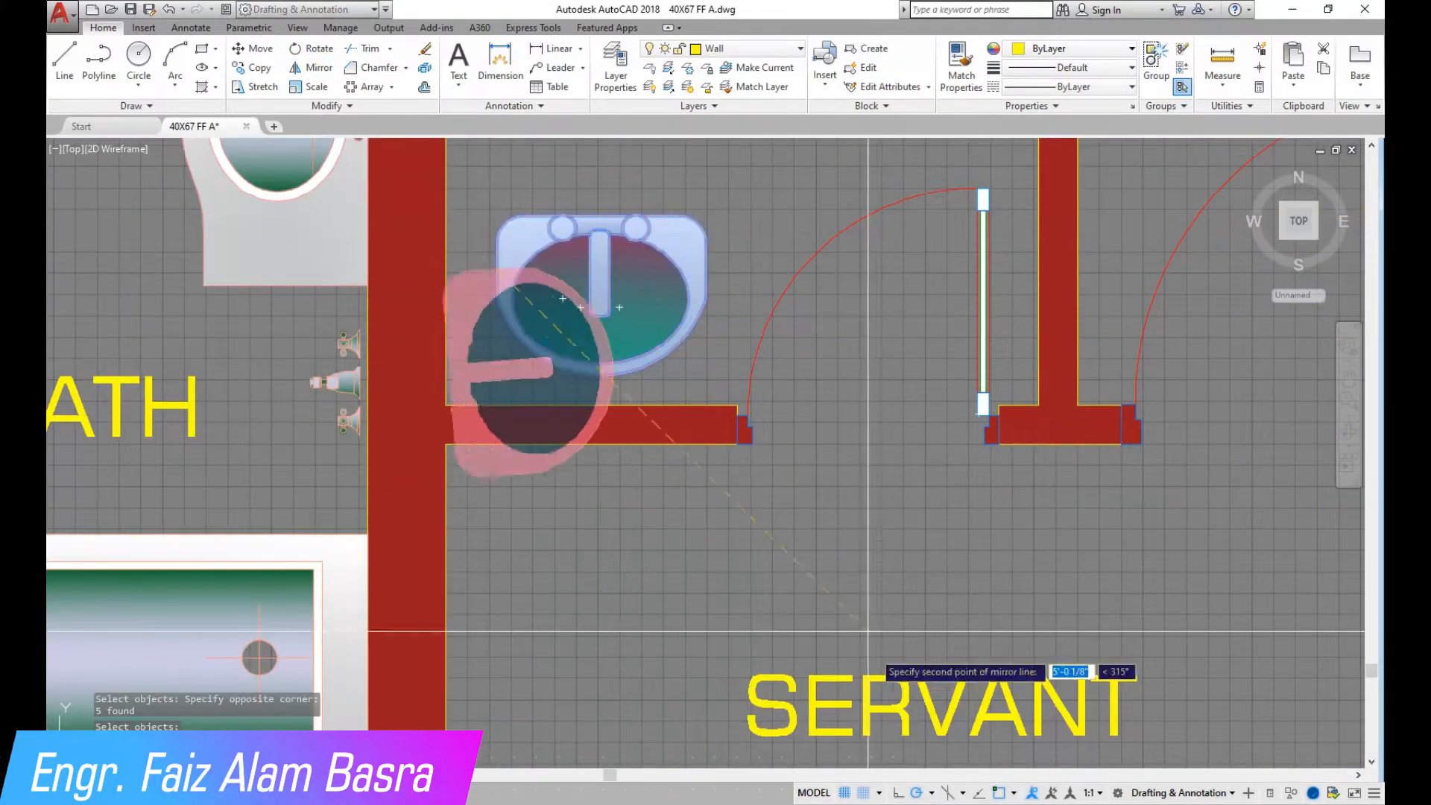
{"action": "left_click", "coordinate": [725, 282]}
{"action": "type", "text": "y"}
{"action": "key", "text": "Return"}
Move the mirrored washbasin vertically until its flat side sits close to the servant bath's lower wall
{"action": "left_click", "coordinate": [252, 48]}
{"action": "left_click", "coordinate": [714, 317]}
{"action": "left_click", "coordinate": [495, 160]}
{"action": "key", "text": "Return"}
{"action": "left_click", "coordinate": [838, 324]}
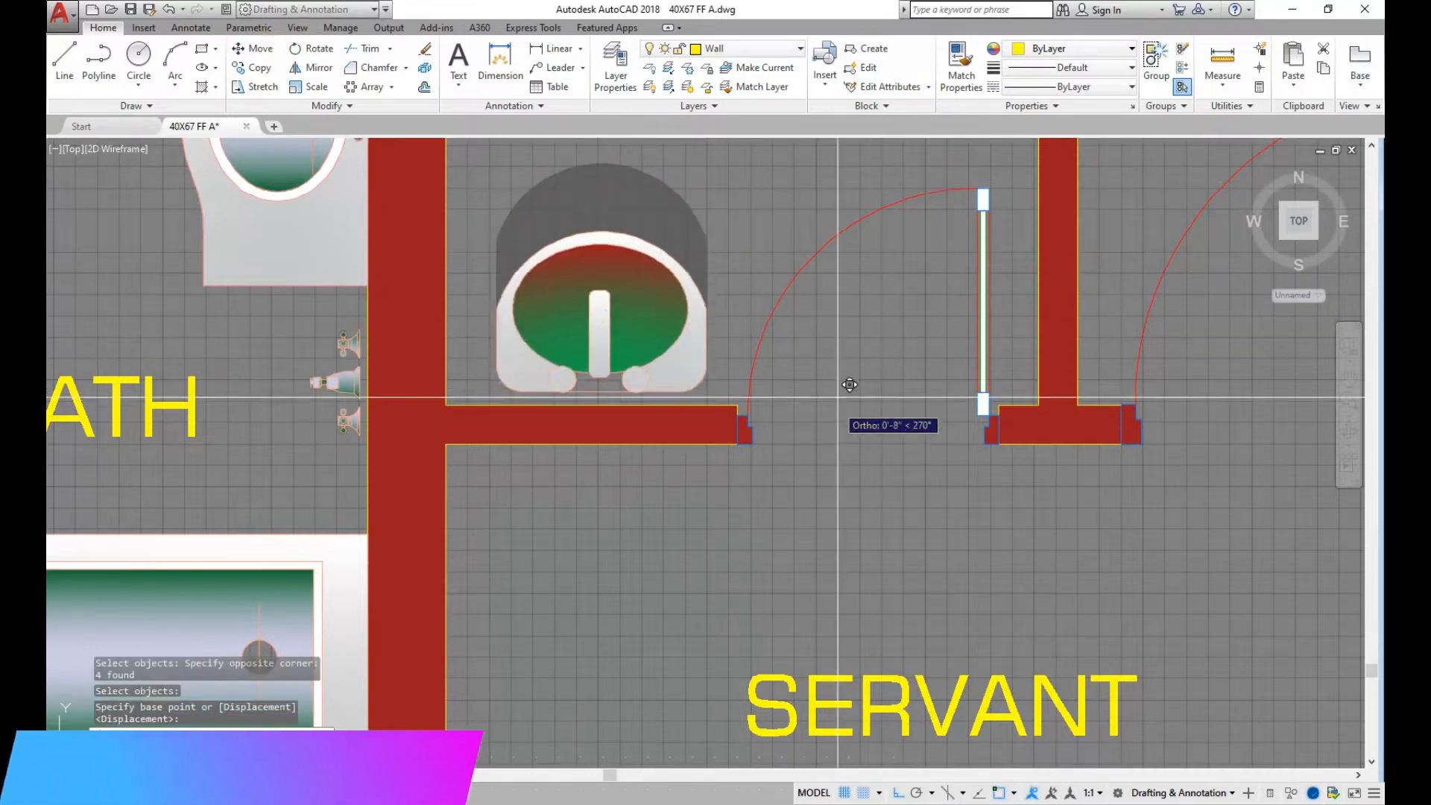
{"action": "left_click", "coordinate": [837, 402]}
Shift the washbasin horizontally to the left, closer to the wall shared with the adjoining bath
{"action": "key", "text": "Return"}
{"action": "left_click", "coordinate": [723, 406]}
{"action": "left_click", "coordinate": [484, 224]}
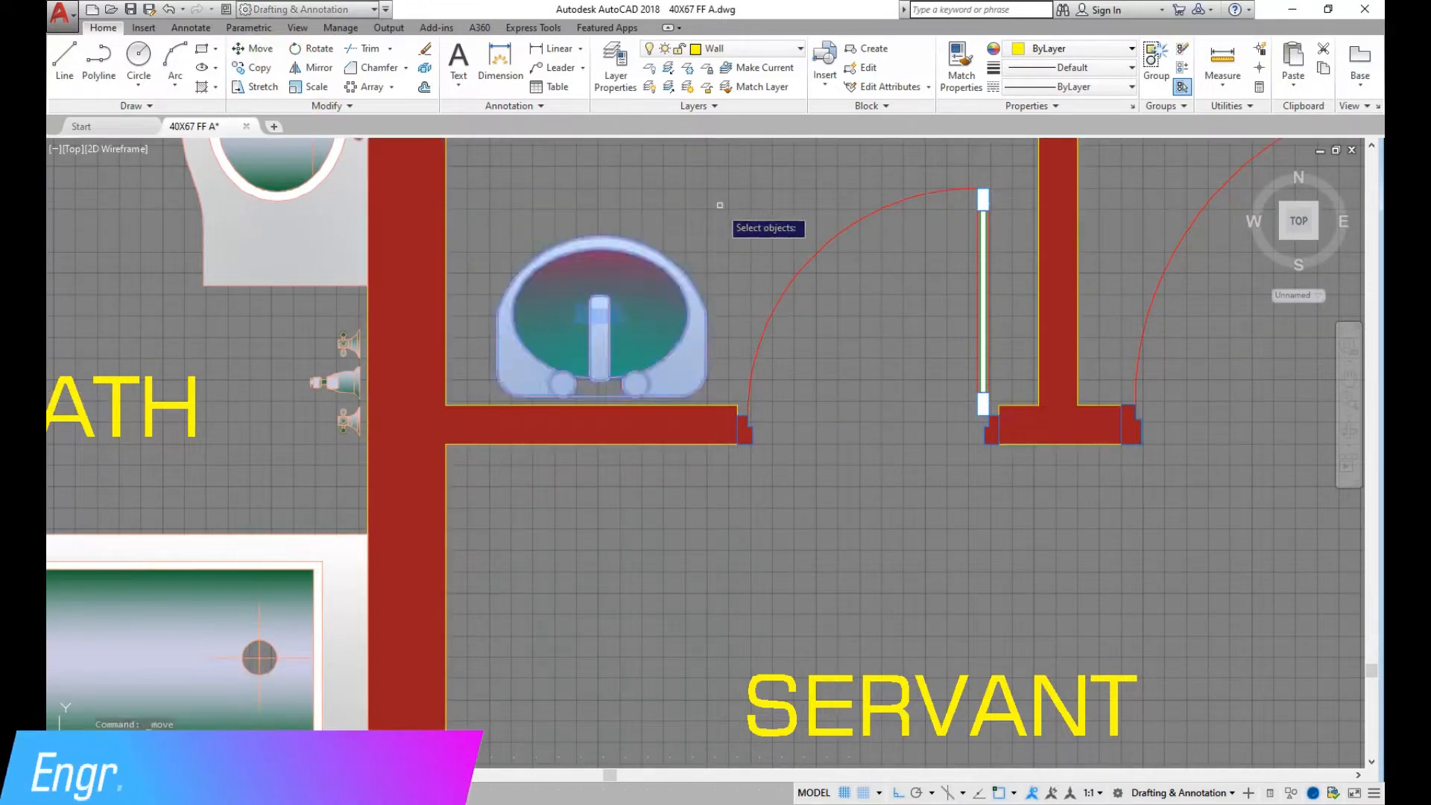
{"action": "key", "text": "Return"}
{"action": "left_click", "coordinate": [721, 205]}
{"action": "scroll", "coordinate": [629, 382], "scroll_direction": "down", "scroll_amount": 4}
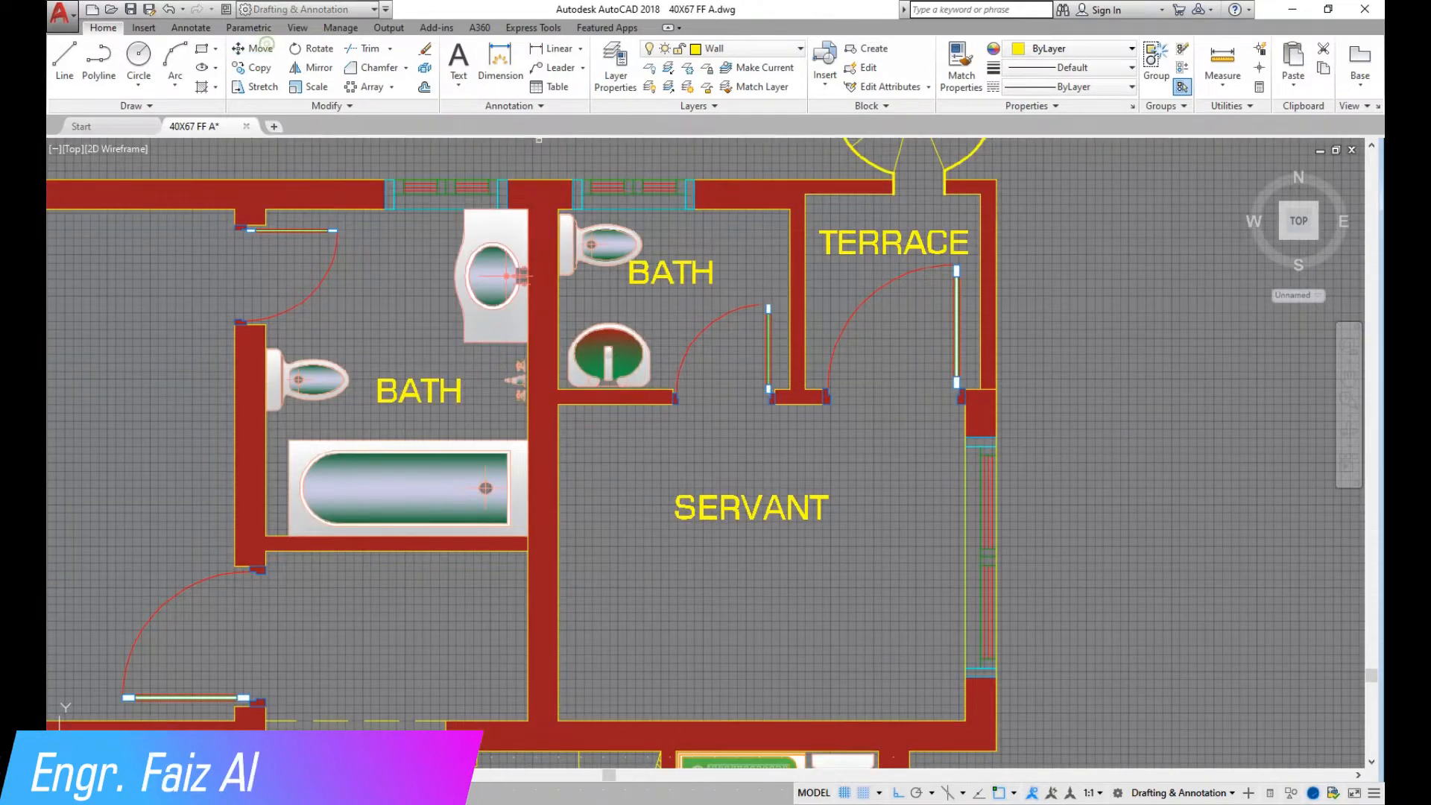
Copy the cut-corner shower tray from the sanitary fixture symbols into the servant bath, opposite the toilet
{"action": "key", "text": "Return"}
{"action": "scroll", "coordinate": [550, 273], "scroll_direction": "down", "scroll_amount": 6}
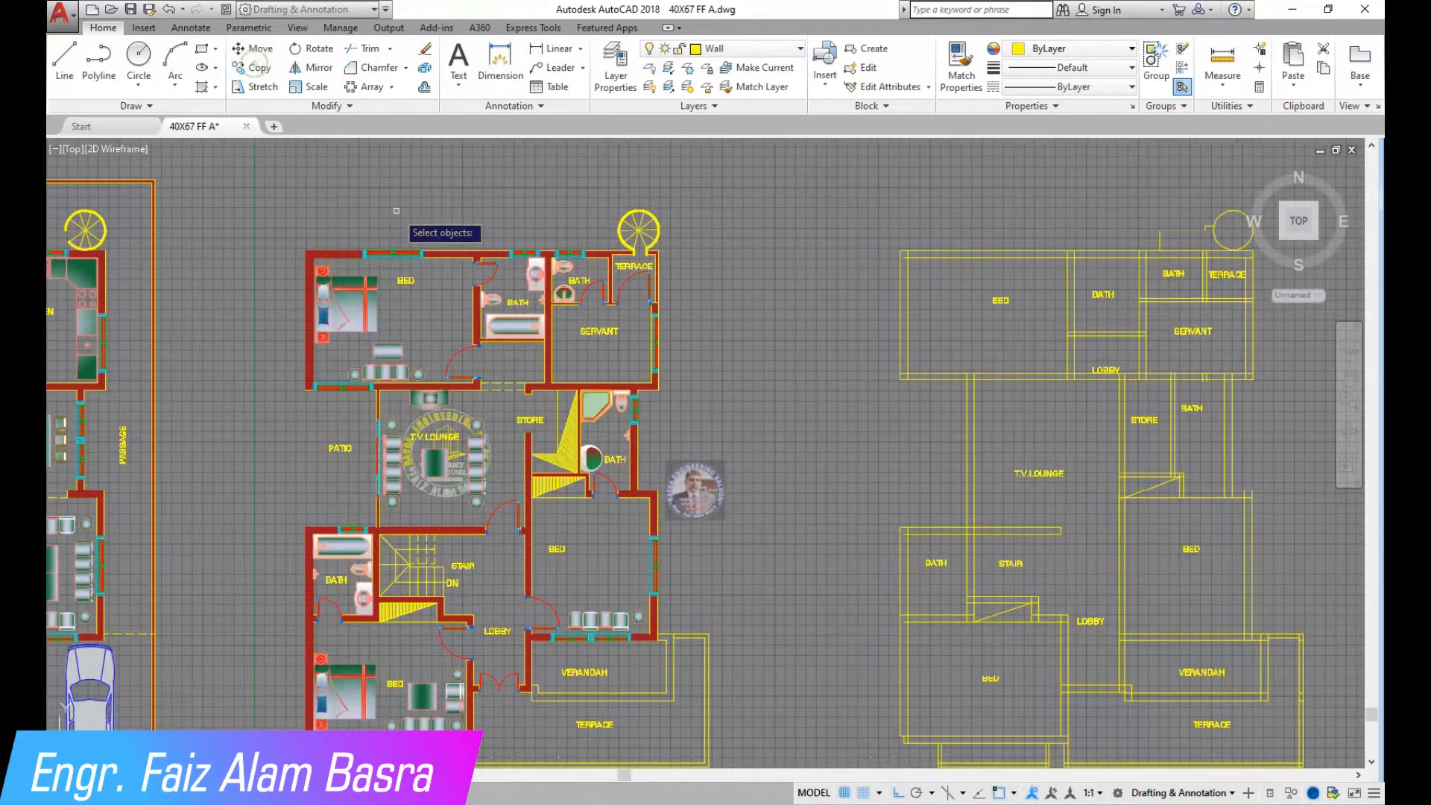
{"action": "scroll", "coordinate": [353, 155], "scroll_direction": "down", "scroll_amount": 3}
{"action": "scroll", "coordinate": [1104, 266], "scroll_direction": "up", "scroll_amount": 5}
{"action": "scroll", "coordinate": [923, 296], "scroll_direction": "up", "scroll_amount": 3}
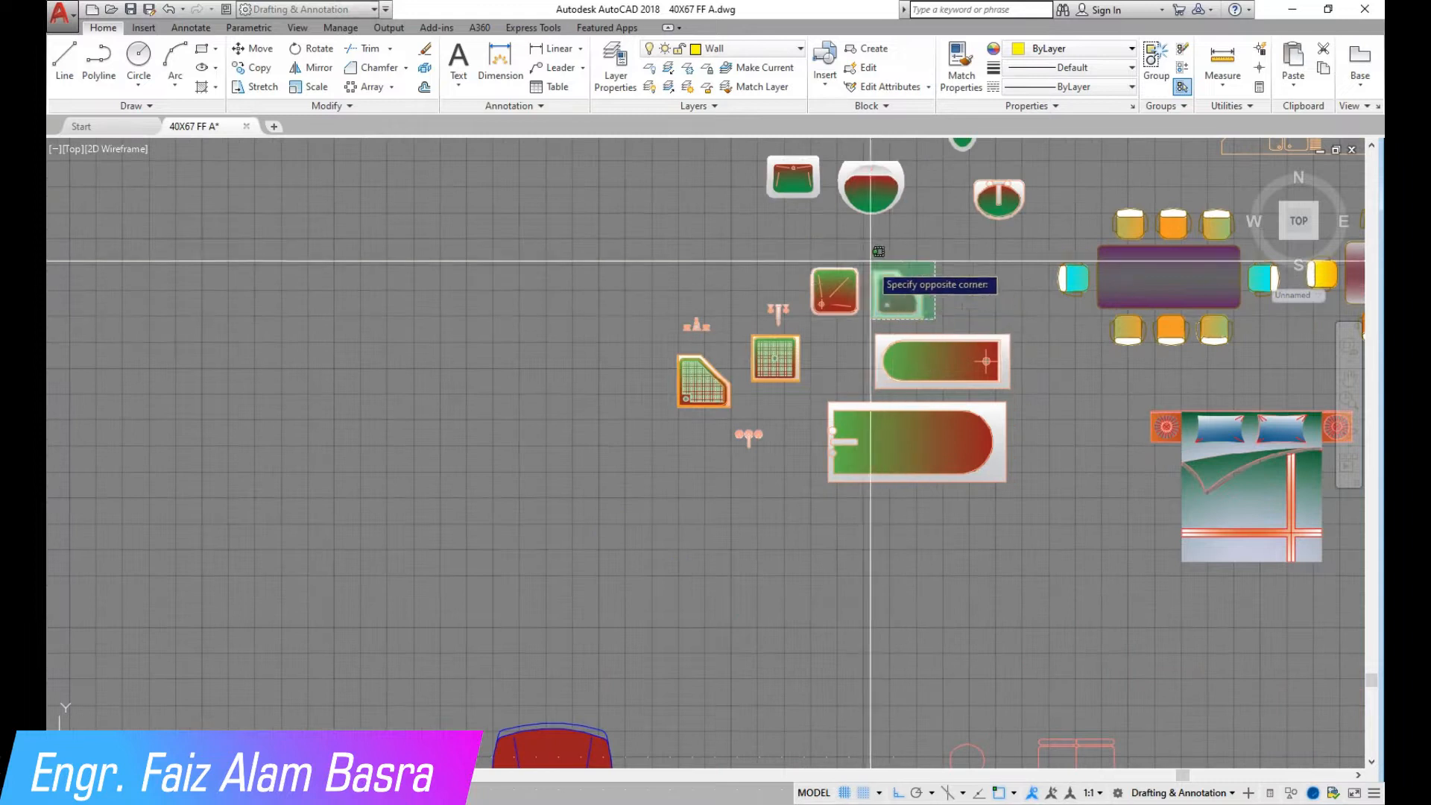
{"action": "left_click", "coordinate": [883, 309]}
{"action": "scroll", "coordinate": [865, 319], "scroll_direction": "down", "scroll_amount": 5}
{"action": "scroll", "coordinate": [239, 399], "scroll_direction": "up", "scroll_amount": 6}
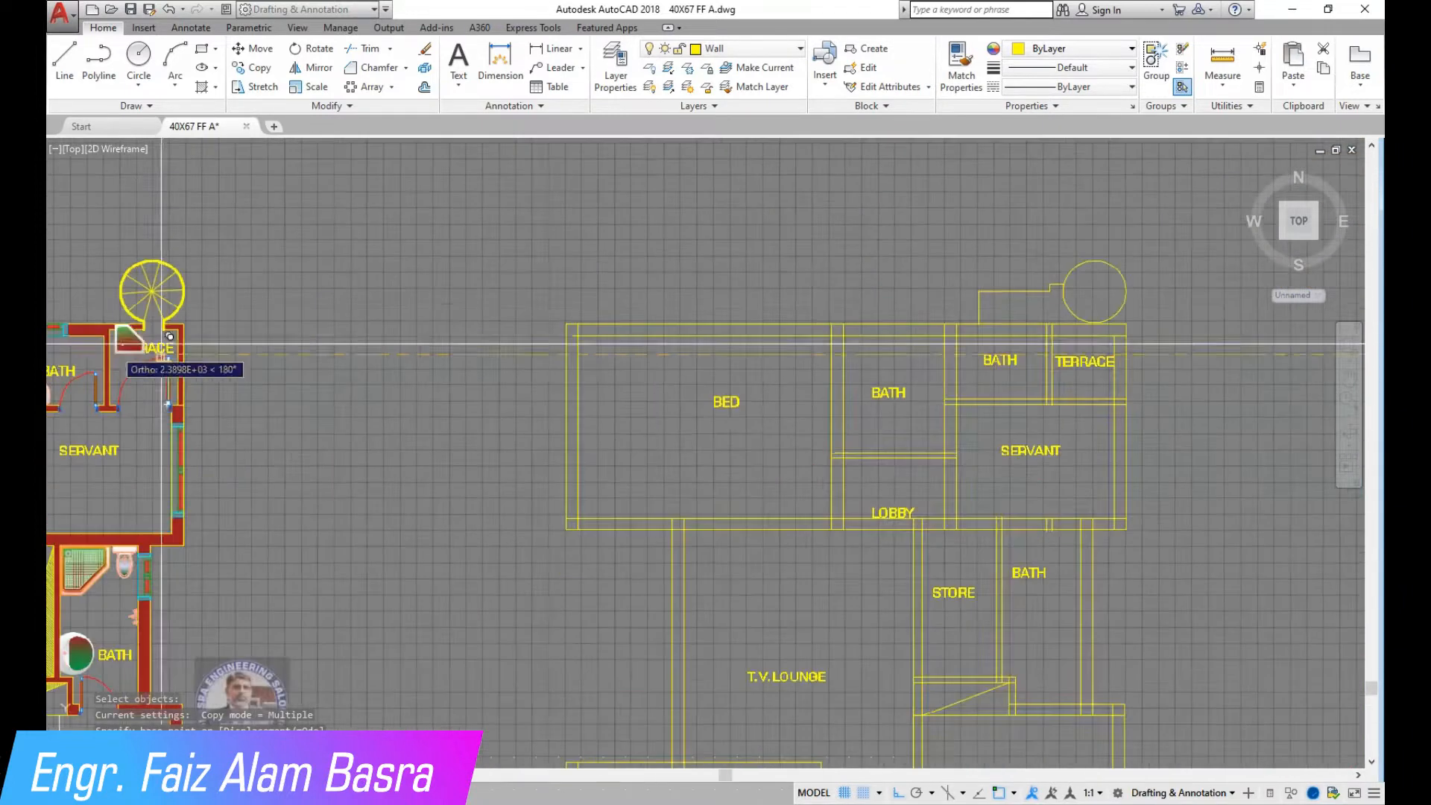
{"action": "scroll", "coordinate": [242, 395], "scroll_direction": "up", "scroll_amount": 10}
{"action": "scroll", "coordinate": [541, 439], "scroll_direction": "down", "scroll_amount": 4}
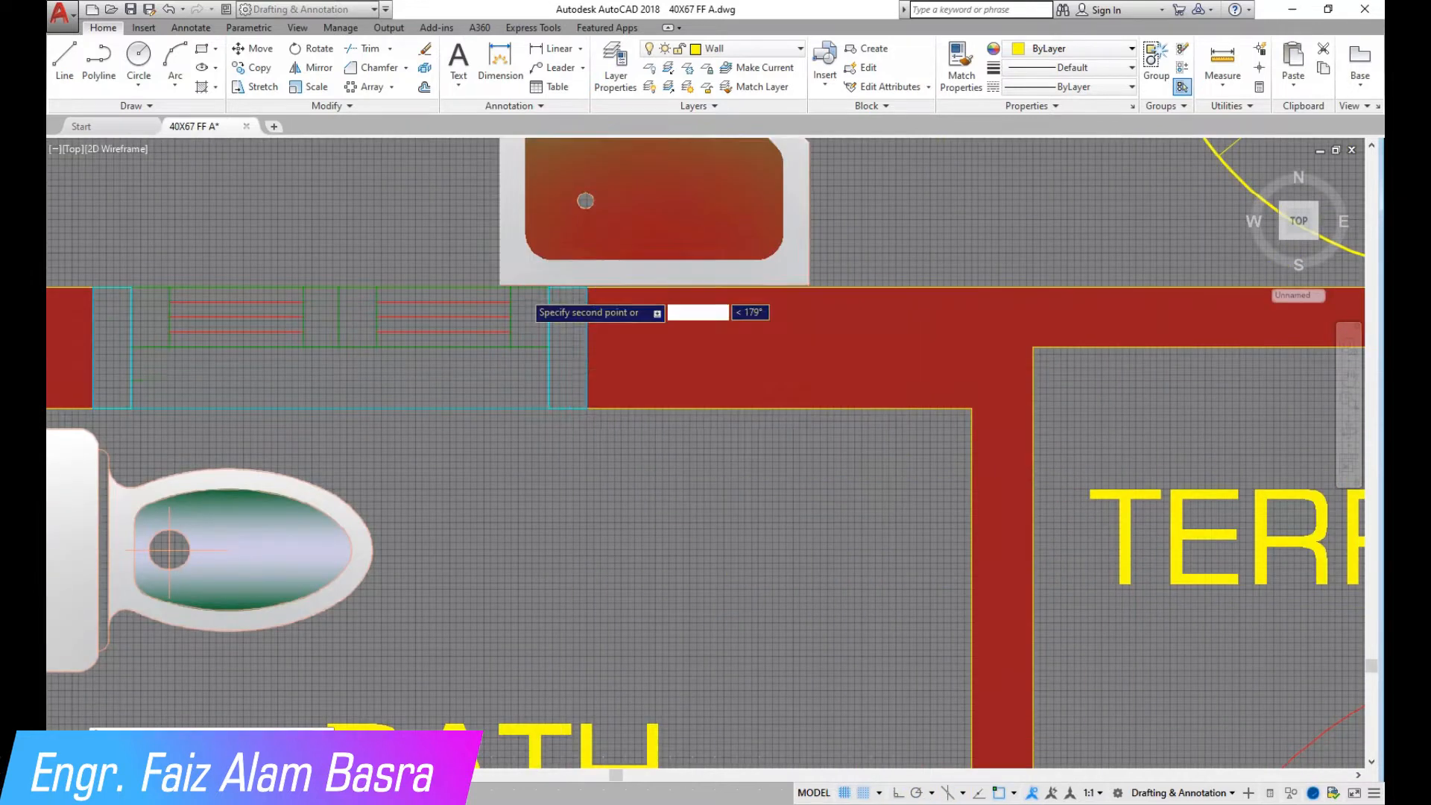
{"action": "scroll", "coordinate": [541, 438], "scroll_direction": "up", "scroll_amount": 2}
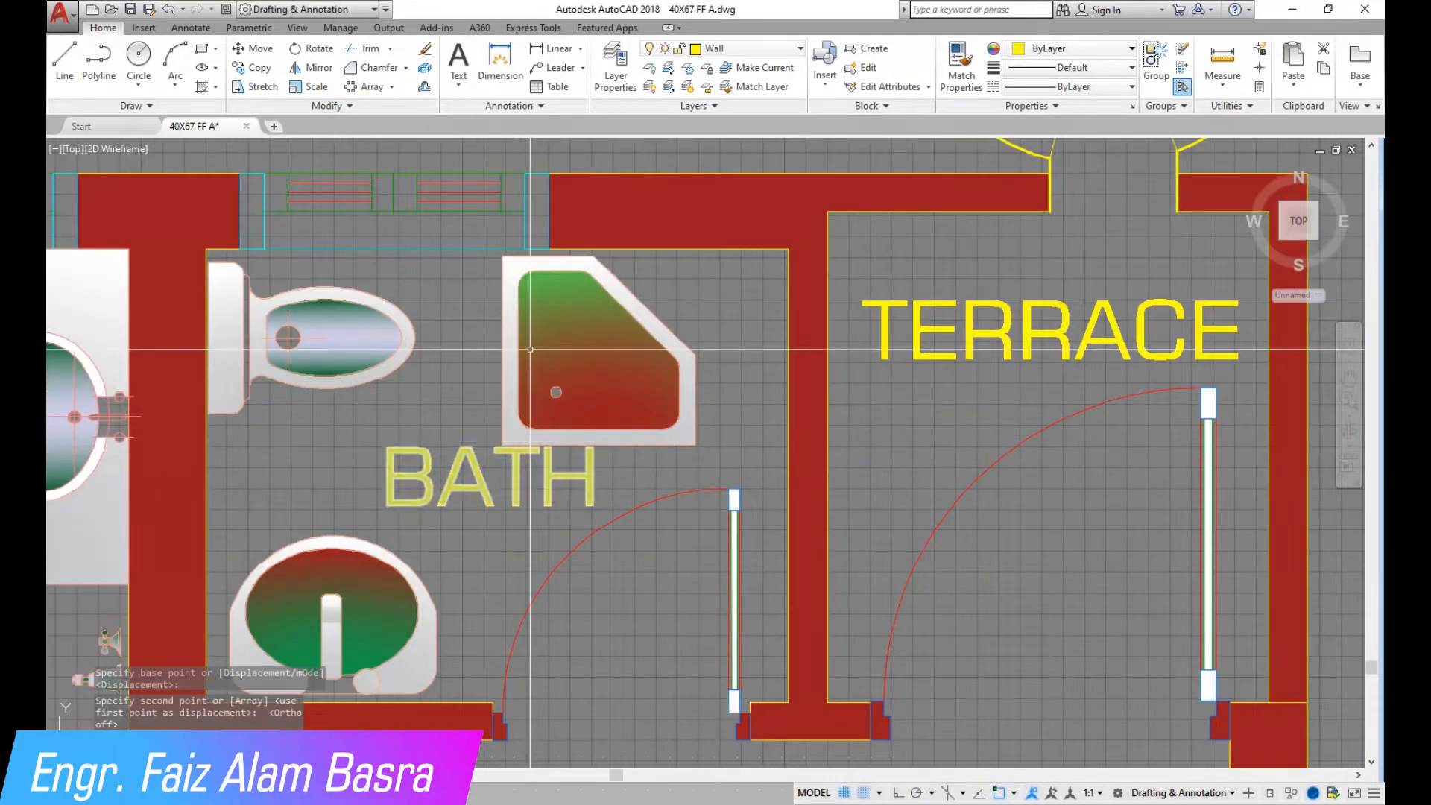
{"action": "scroll", "coordinate": [408, 142], "scroll_direction": "down", "scroll_amount": 5}
{"action": "key", "text": "Escape"}
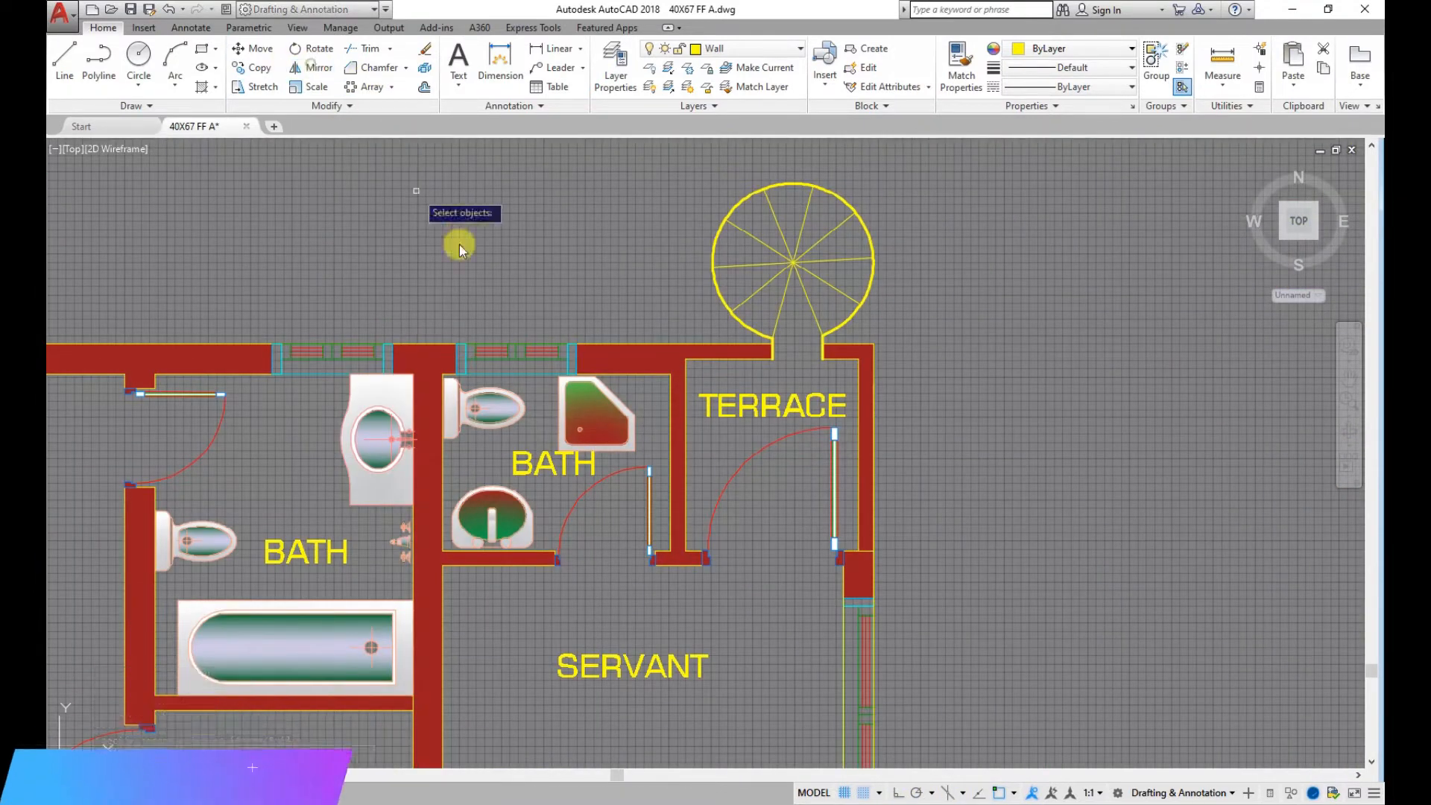
Mirror the copied shower tray upside down across a horizontal line with Ortho on, erasing the source objects
{"action": "left_click", "coordinate": [639, 441]}
{"action": "left_click", "coordinate": [585, 410]}
{"action": "key", "text": "Return"}
{"action": "left_click", "coordinate": [527, 314]}
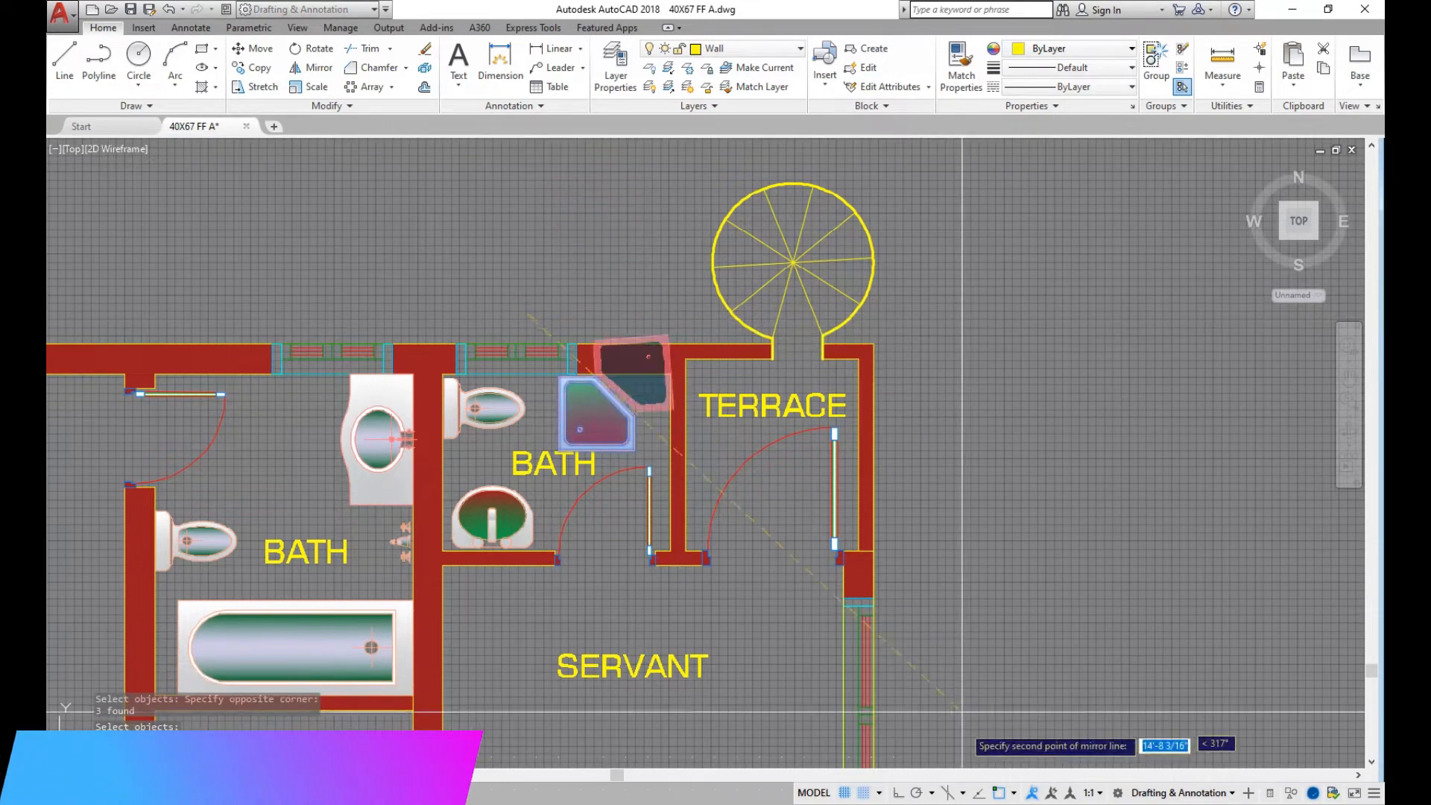
{"action": "left_click", "coordinate": [898, 794]}
{"action": "left_click", "coordinate": [614, 291]}
{"action": "left_click", "coordinate": [653, 334]}
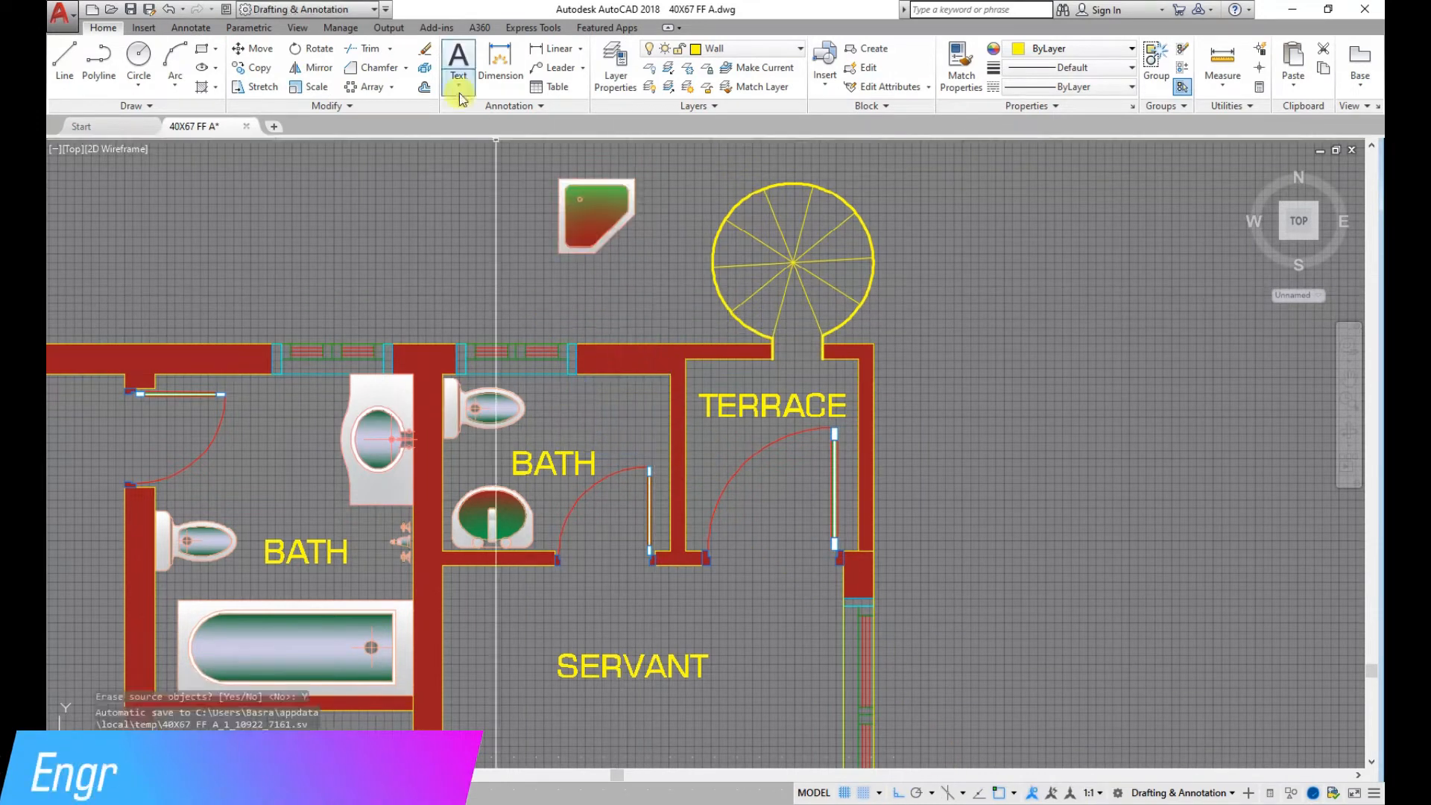
Mirror the shower tray left to right across a vertical line, erasing the source objects
{"action": "left_click", "coordinate": [324, 68]}
{"action": "left_click", "coordinate": [640, 288]}
{"action": "left_click", "coordinate": [534, 164]}
{"action": "key", "text": "Return"}
{"action": "left_click", "coordinate": [533, 165]}
{"action": "left_click", "coordinate": [543, 266]}
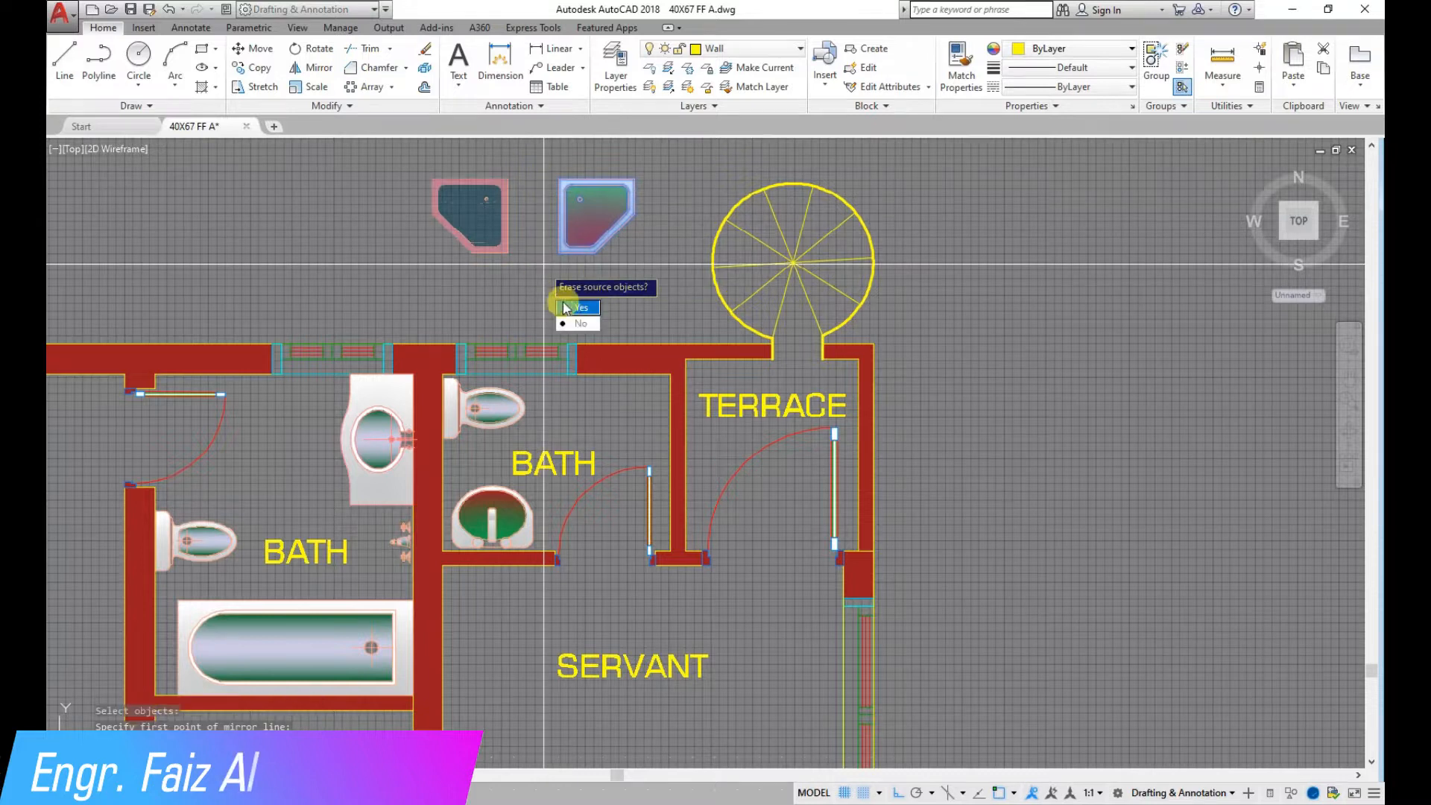
{"action": "left_click", "coordinate": [572, 307]}
Move the mirrored shower tray by its square corner into the servant bath's upper corner beside the terrace wall
{"action": "key", "text": "Return"}
{"action": "left_click", "coordinate": [509, 179]}
{"action": "scroll", "coordinate": [654, 379], "scroll_direction": "up", "scroll_amount": 1}
{"action": "left_click", "coordinate": [681, 379]}
{"action": "scroll", "coordinate": [520, 266], "scroll_direction": "down", "scroll_amount": 2}
{"action": "scroll", "coordinate": [494, 378], "scroll_direction": "up", "scroll_amount": 1}
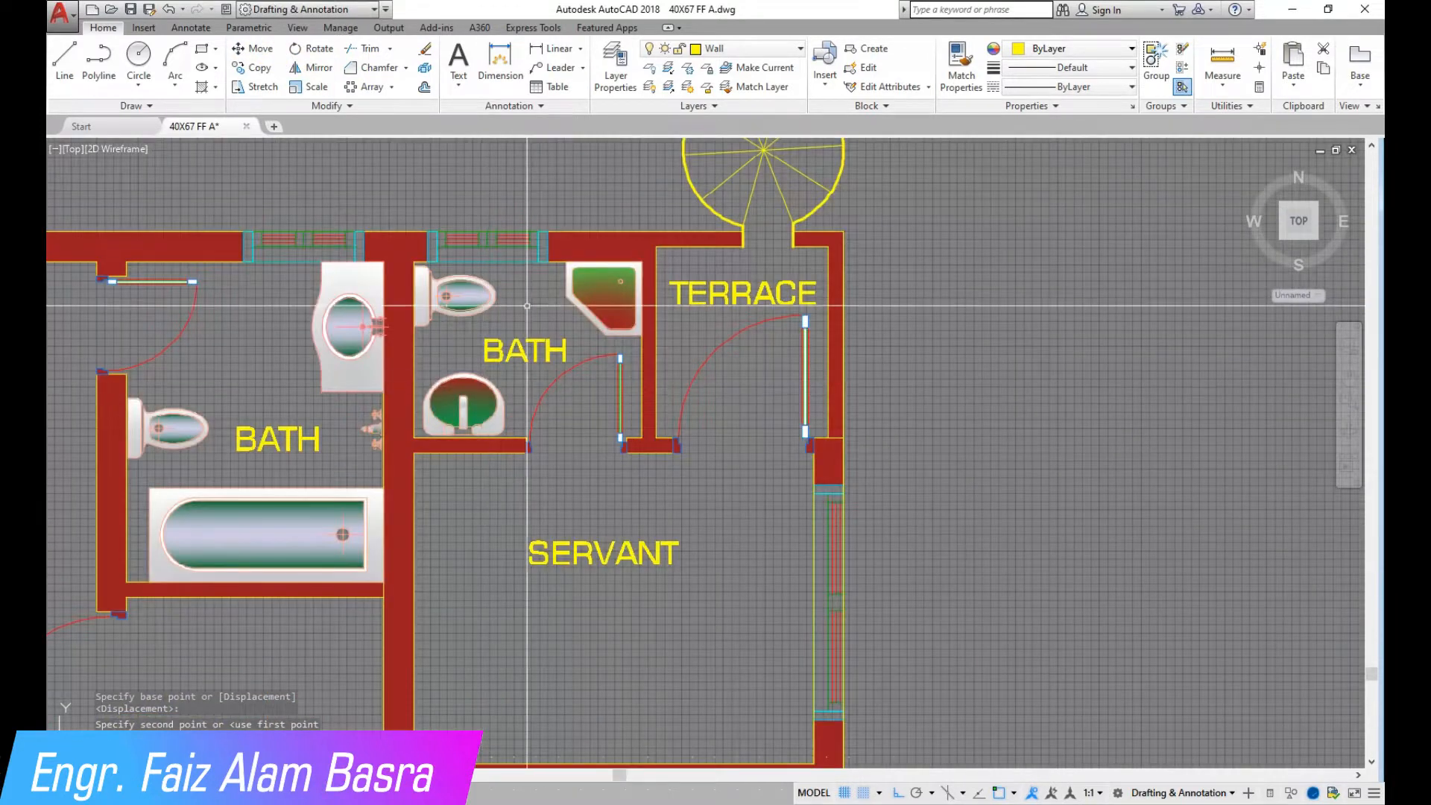
Match the toilet bowl's gradient fill onto the shower tray and the washbasin in the servant bath
{"action": "left_click", "coordinate": [963, 66]}
{"action": "scroll", "coordinate": [380, 348], "scroll_direction": "up", "scroll_amount": 4}
{"action": "left_click", "coordinate": [904, 294]}
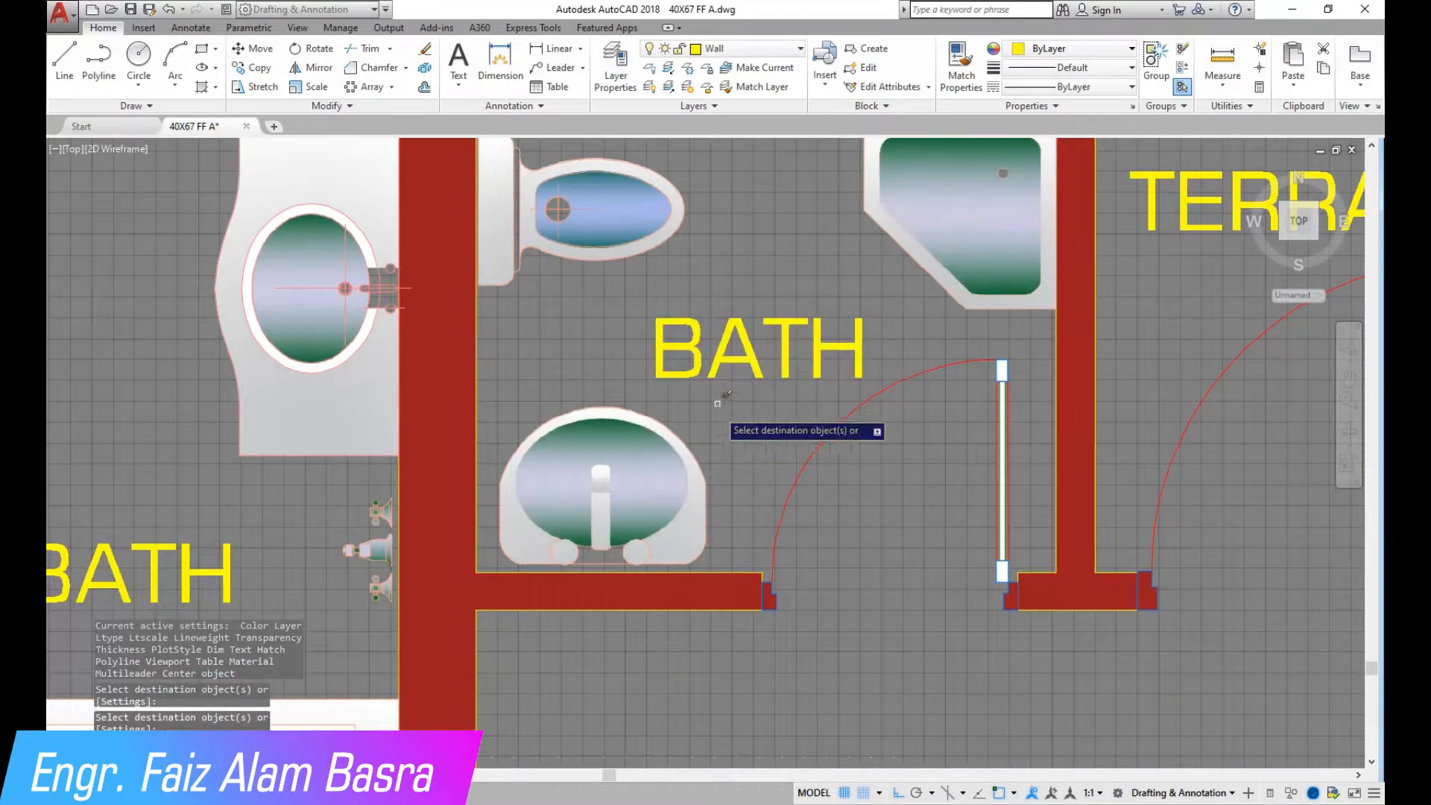
{"action": "scroll", "coordinate": [656, 394], "scroll_direction": "down", "scroll_amount": 3}
{"action": "scroll", "coordinate": [709, 468], "scroll_direction": "up", "scroll_amount": 1}
Set the gradient angle of the servant bath washbasin's fill to 0
{"action": "left_click", "coordinate": [584, 425]}
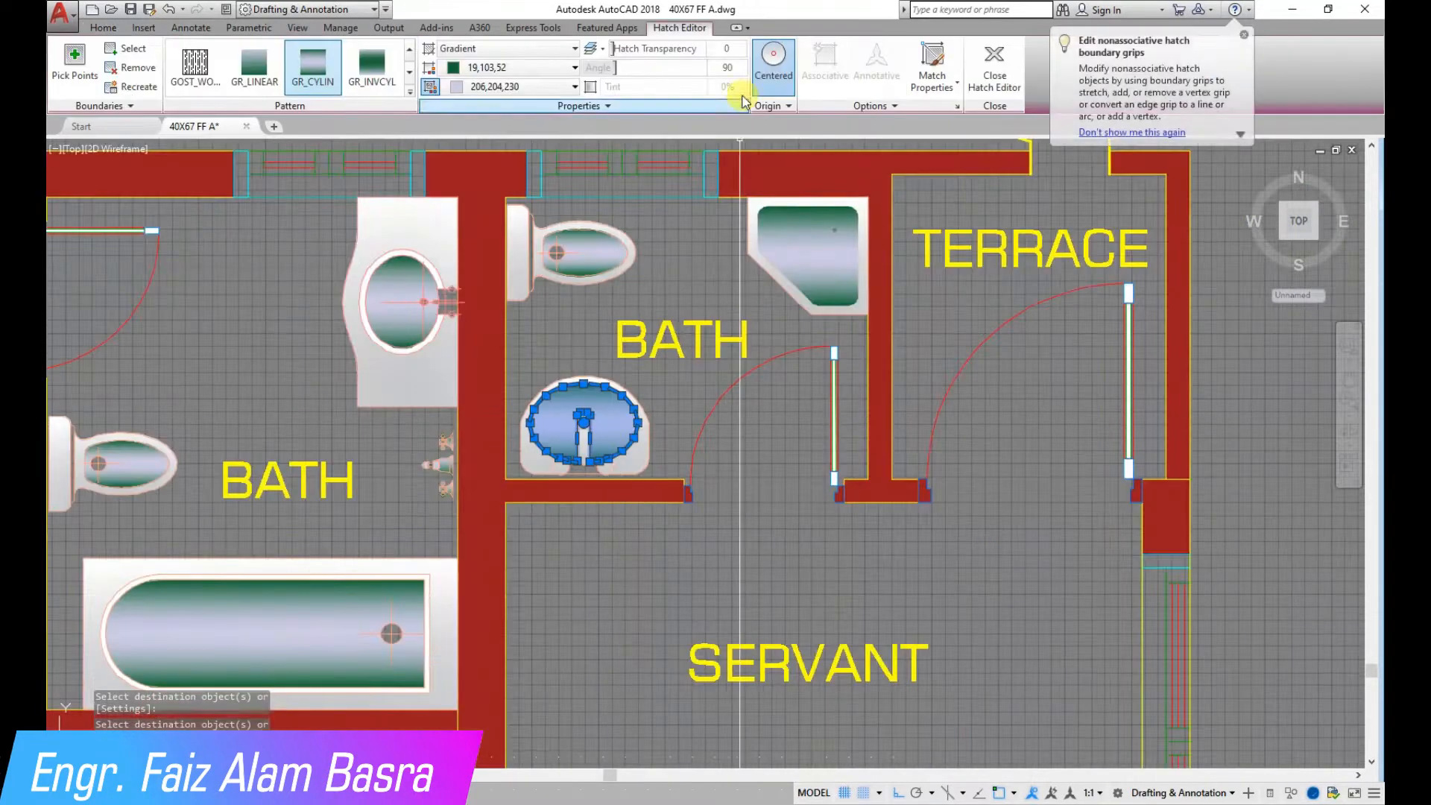
{"action": "key", "text": "Return"}
{"action": "key", "text": "Escape"}
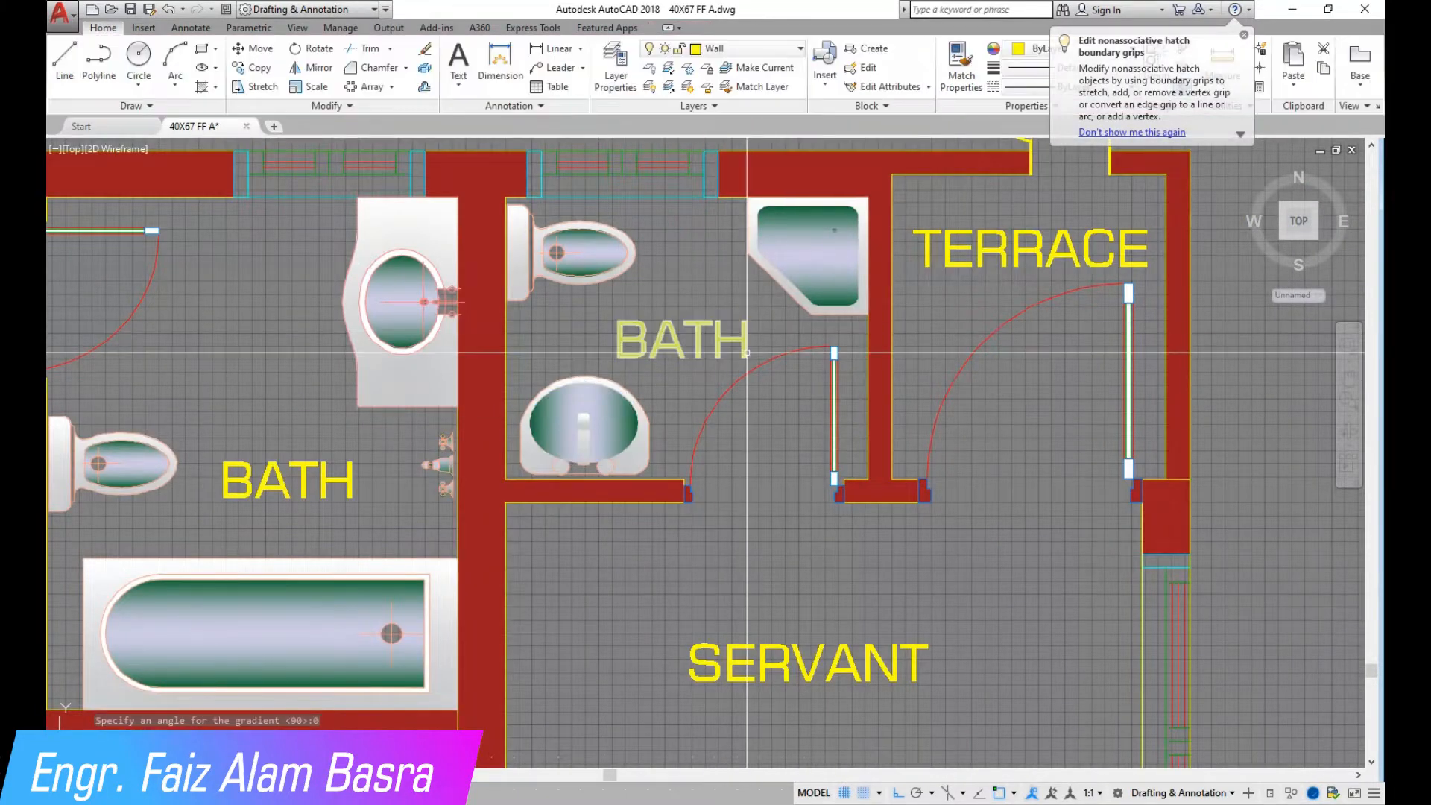
{"action": "scroll", "coordinate": [619, 440], "scroll_direction": "down", "scroll_amount": 2}
{"action": "scroll", "coordinate": [659, 421], "scroll_direction": "down", "scroll_amount": 3}
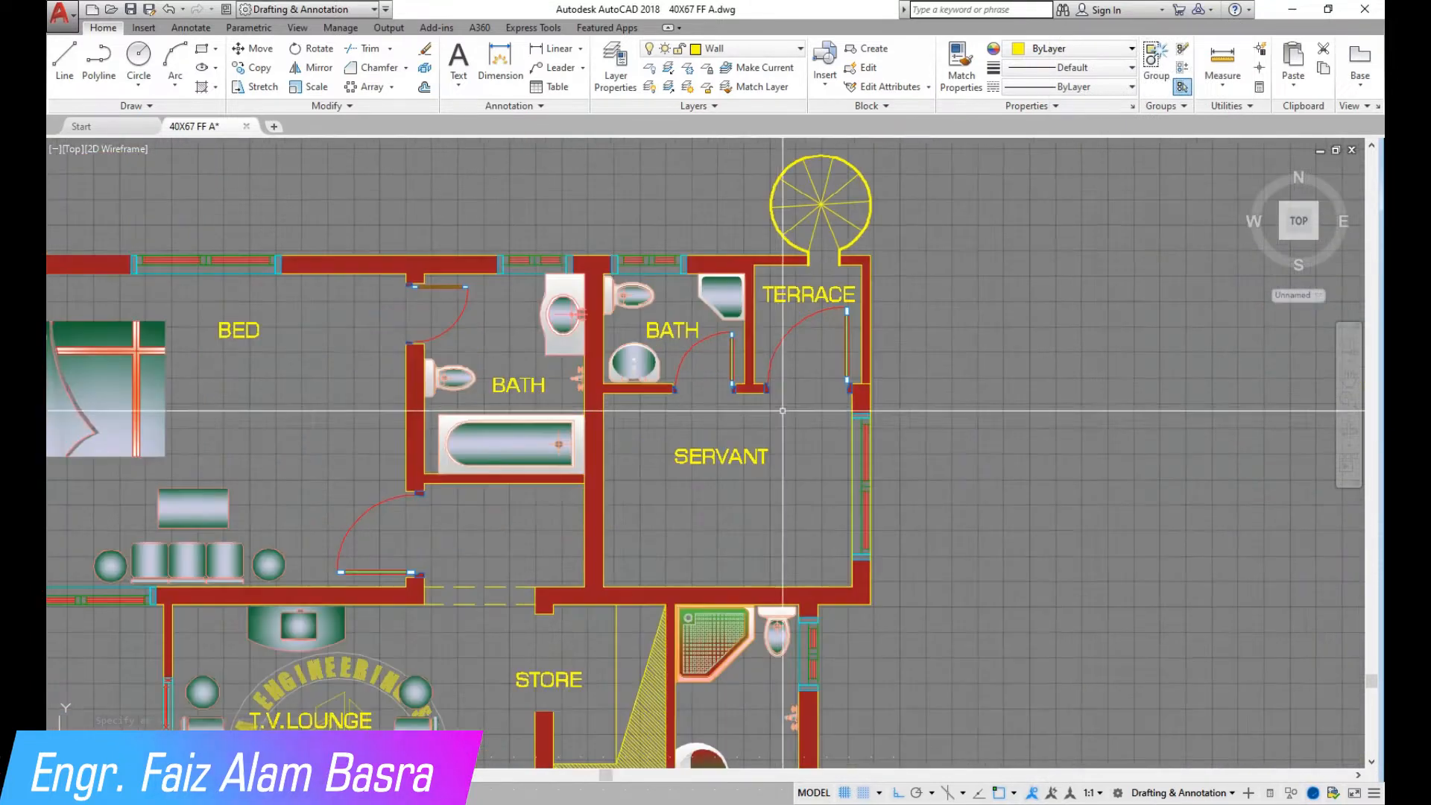
{"action": "scroll", "coordinate": [658, 478], "scroll_direction": "up", "scroll_amount": 2}
{"action": "scroll", "coordinate": [658, 470], "scroll_direction": "down", "scroll_amount": 5}
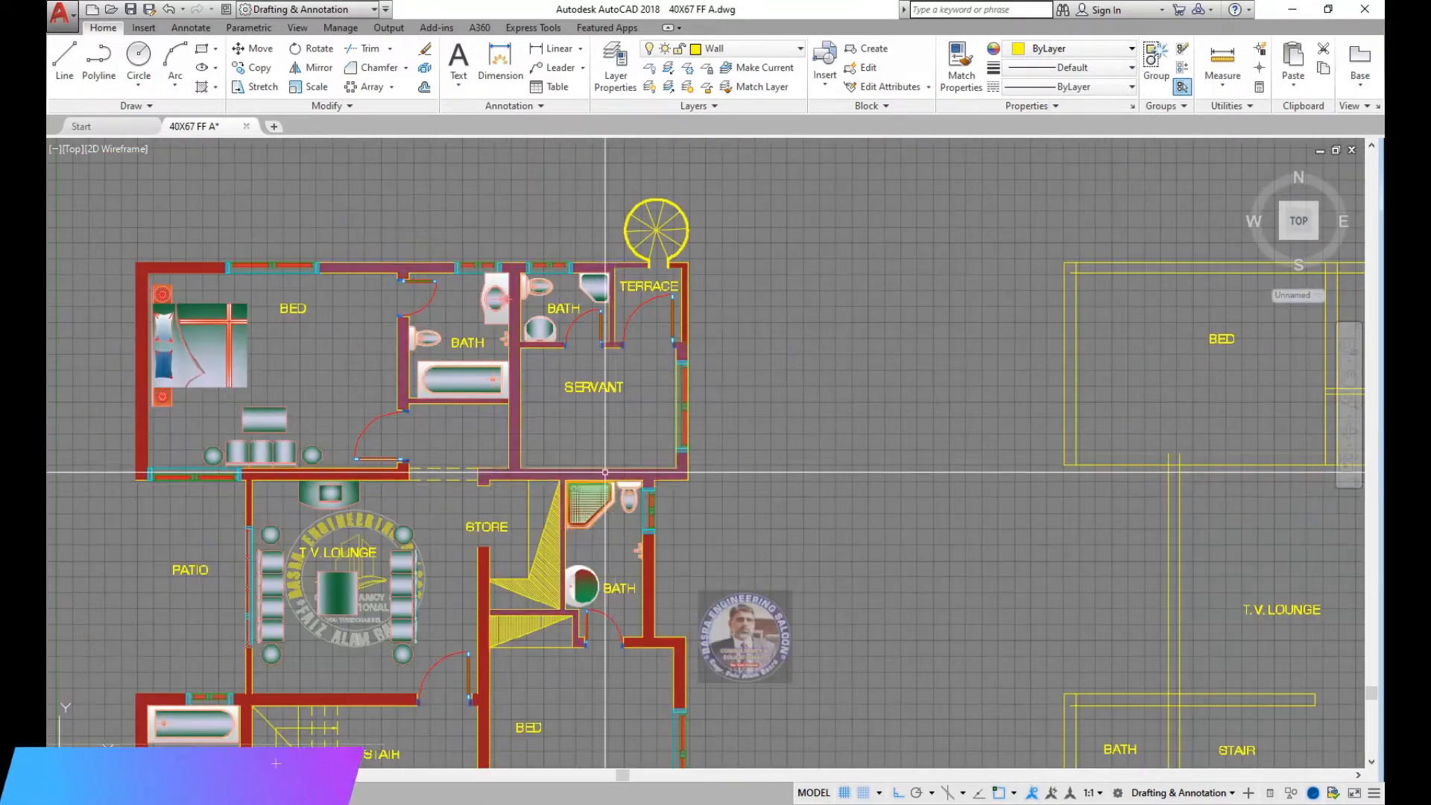
{"action": "scroll", "coordinate": [398, 469], "scroll_direction": "up", "scroll_amount": 5}
{"action": "scroll", "coordinate": [508, 367], "scroll_direction": "down", "scroll_amount": 5}
Copy the double bed with its side tables from the bedroom above the balcony into the bedroom above the verandah
{"action": "scroll", "coordinate": [372, 521], "scroll_direction": "up", "scroll_amount": 6}
{"action": "left_click", "coordinate": [479, 601]}
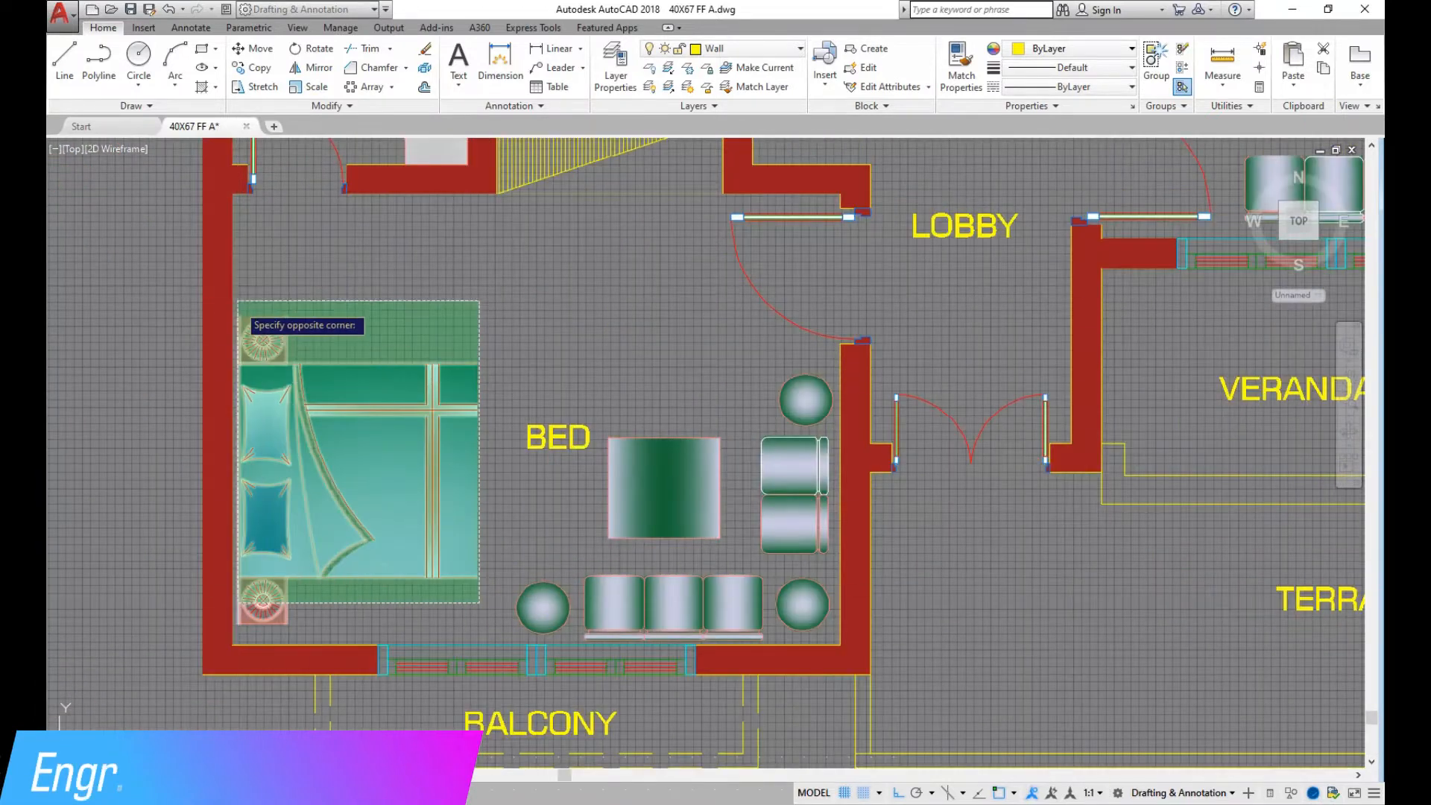
{"action": "left_click", "coordinate": [240, 307]}
{"action": "left_click", "coordinate": [476, 364]}
{"action": "scroll", "coordinate": [477, 363], "scroll_direction": "down", "scroll_amount": 5}
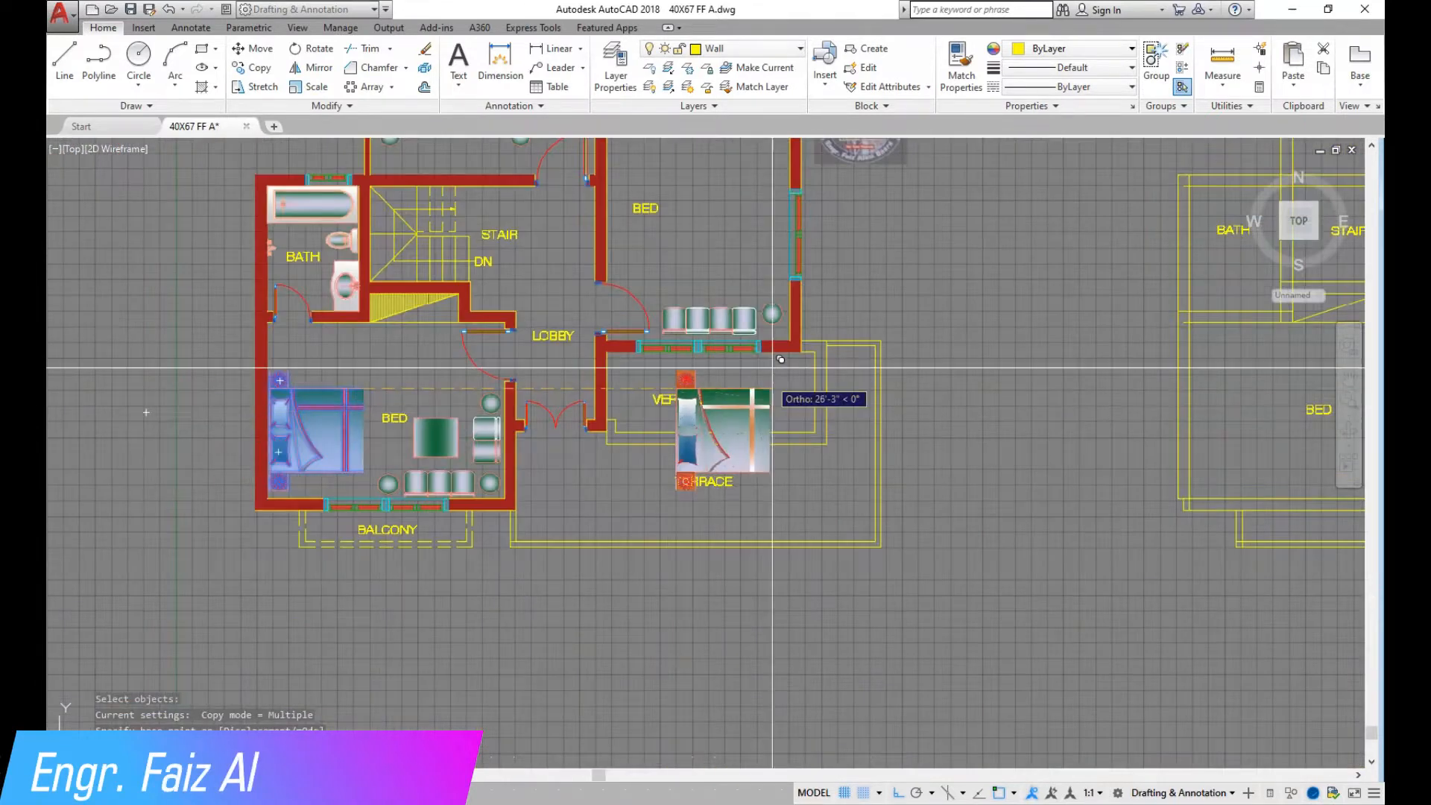
{"action": "scroll", "coordinate": [687, 253], "scroll_direction": "up", "scroll_amount": 5}
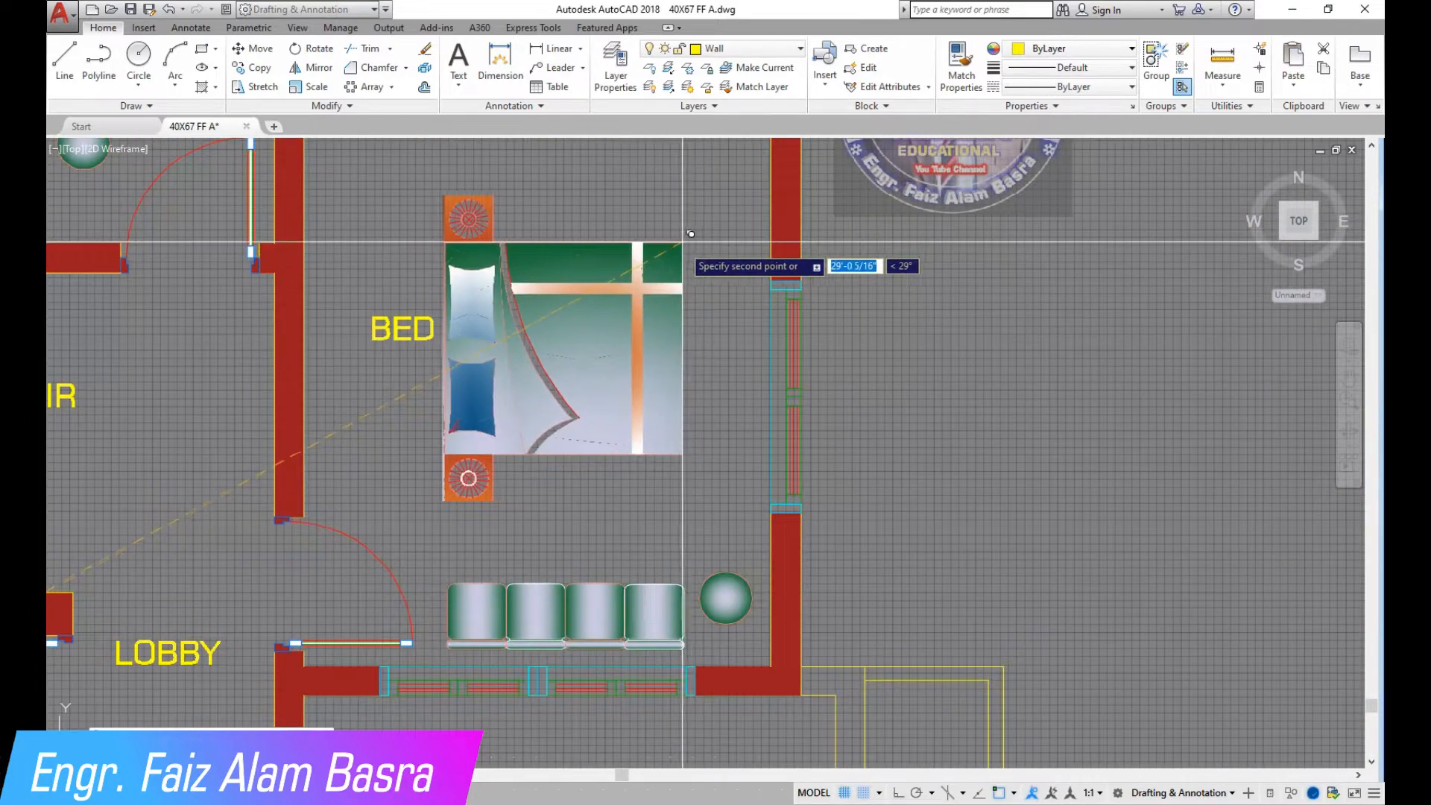
{"action": "scroll", "coordinate": [668, 331], "scroll_direction": "down", "scroll_amount": 2}
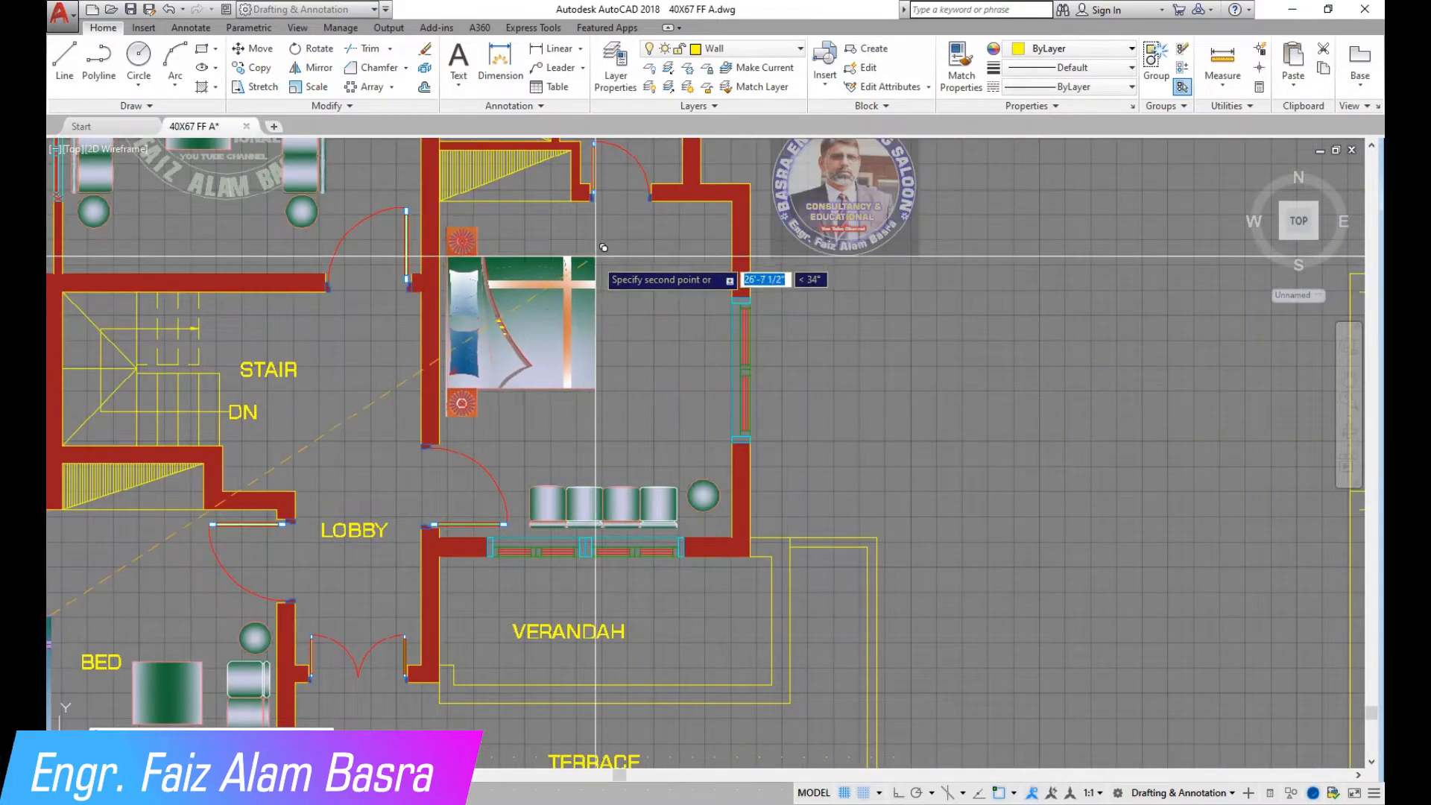
{"action": "left_click", "coordinate": [691, 274]}
Move the BED label of the bedroom above the verandah down, clear of the copied bed
{"action": "left_click", "coordinate": [251, 46]}
{"action": "left_click", "coordinate": [501, 332]}
{"action": "key", "text": "Return"}
{"action": "left_click", "coordinate": [939, 307]}
{"action": "left_click", "coordinate": [922, 413]}
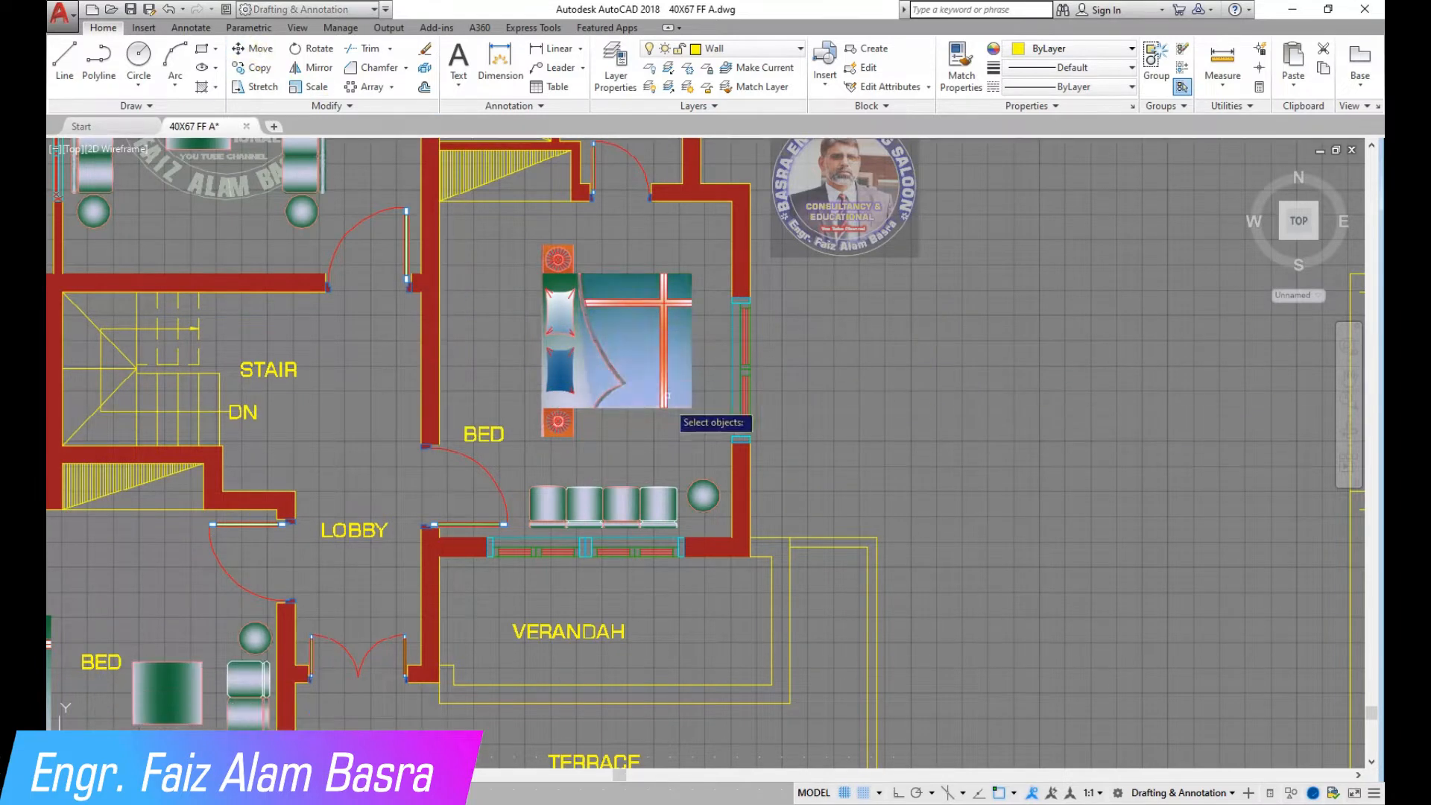
Move the copied bed with its side tables so the headboard rests against the wall on the stair side
{"action": "key", "text": "Return"}
{"action": "left_click", "coordinate": [1137, 348]}
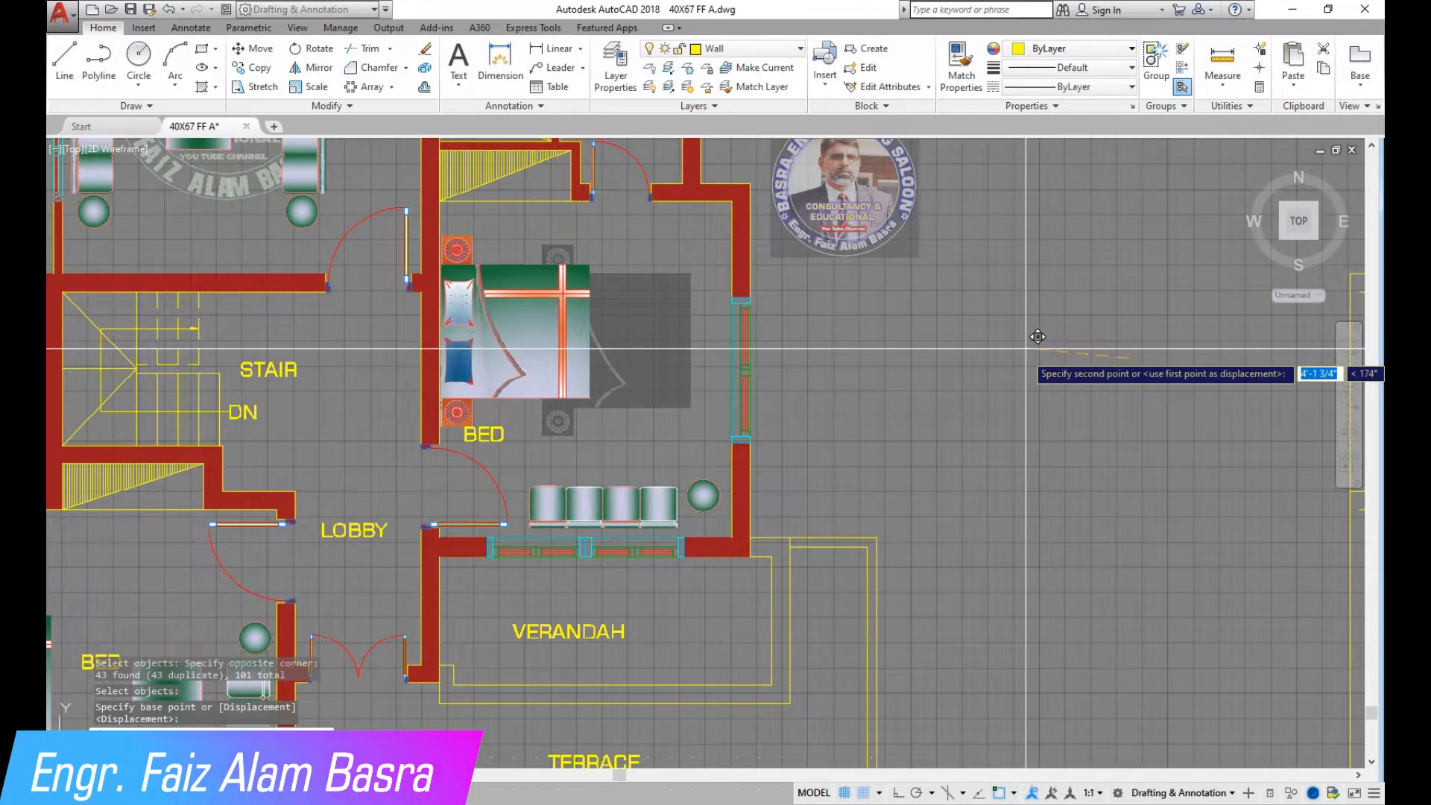
{"action": "left_click", "coordinate": [1038, 333]}
{"action": "scroll", "coordinate": [621, 260], "scroll_direction": "down", "scroll_amount": 5}
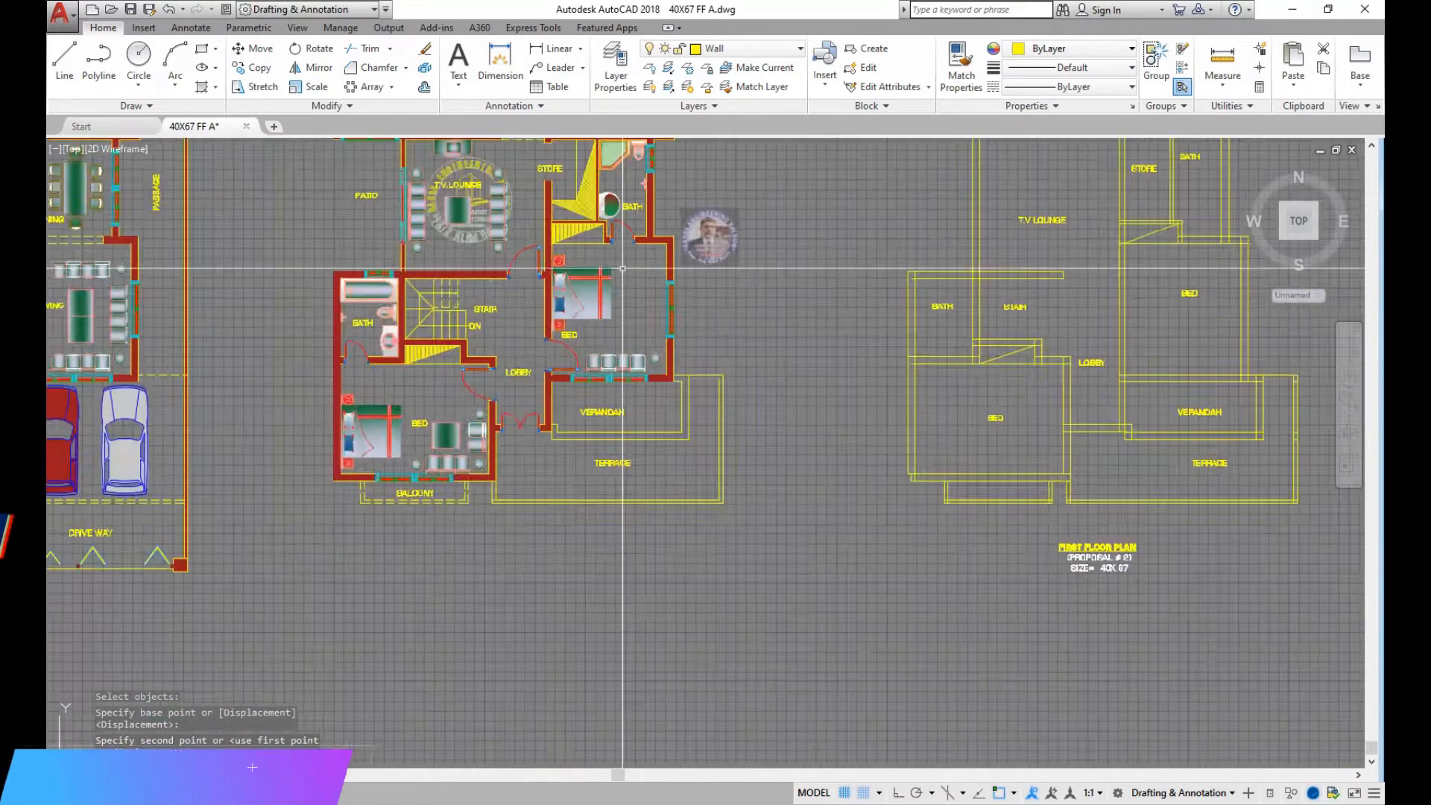
{"action": "scroll", "coordinate": [522, 321], "scroll_direction": "up", "scroll_amount": 6}
{"action": "scroll", "coordinate": [528, 316], "scroll_direction": "down", "scroll_amount": 1}
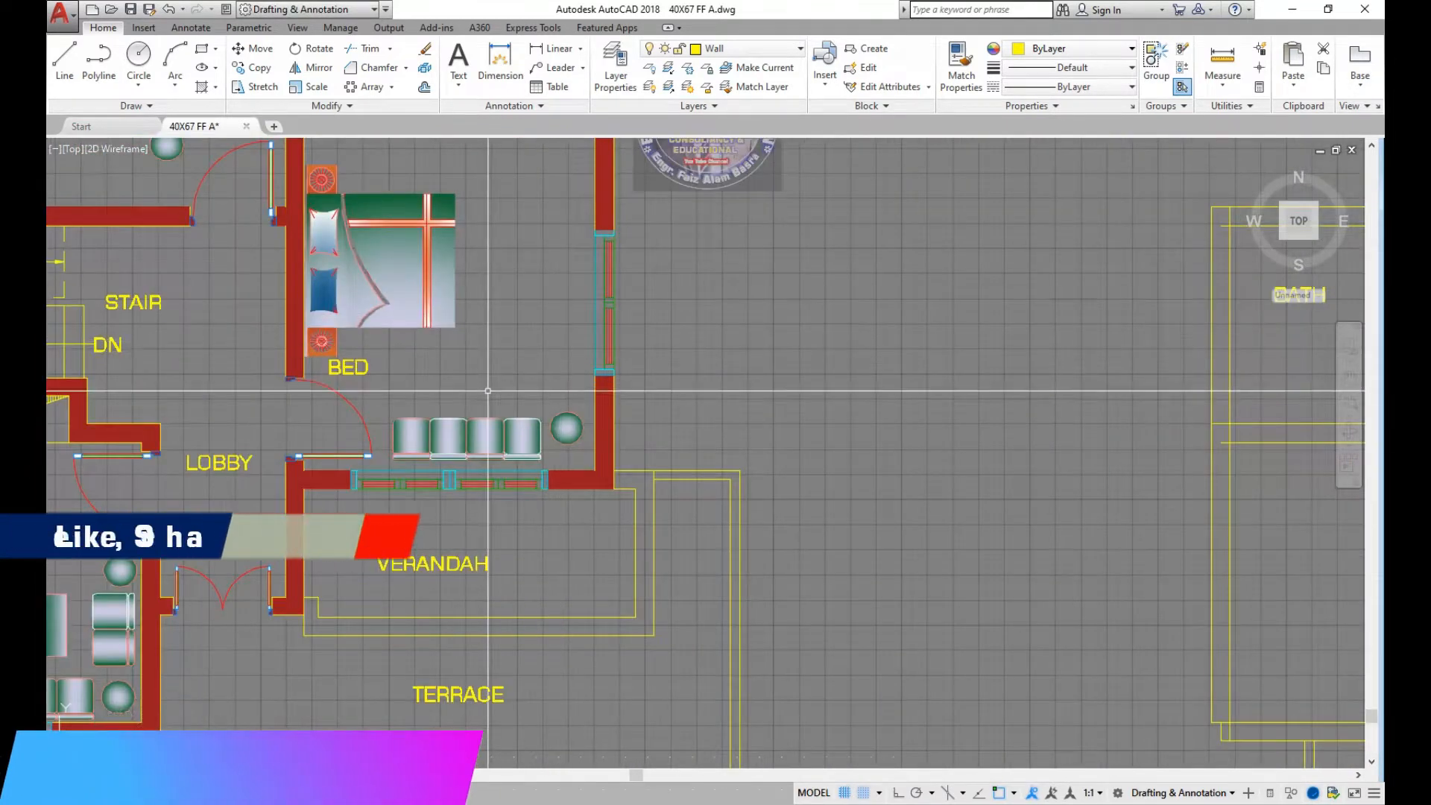
{"action": "scroll", "coordinate": [552, 392], "scroll_direction": "down", "scroll_amount": 1}
{"action": "scroll", "coordinate": [470, 383], "scroll_direction": "up", "scroll_amount": 1}
{"action": "scroll", "coordinate": [470, 387], "scroll_direction": "down", "scroll_amount": 4}
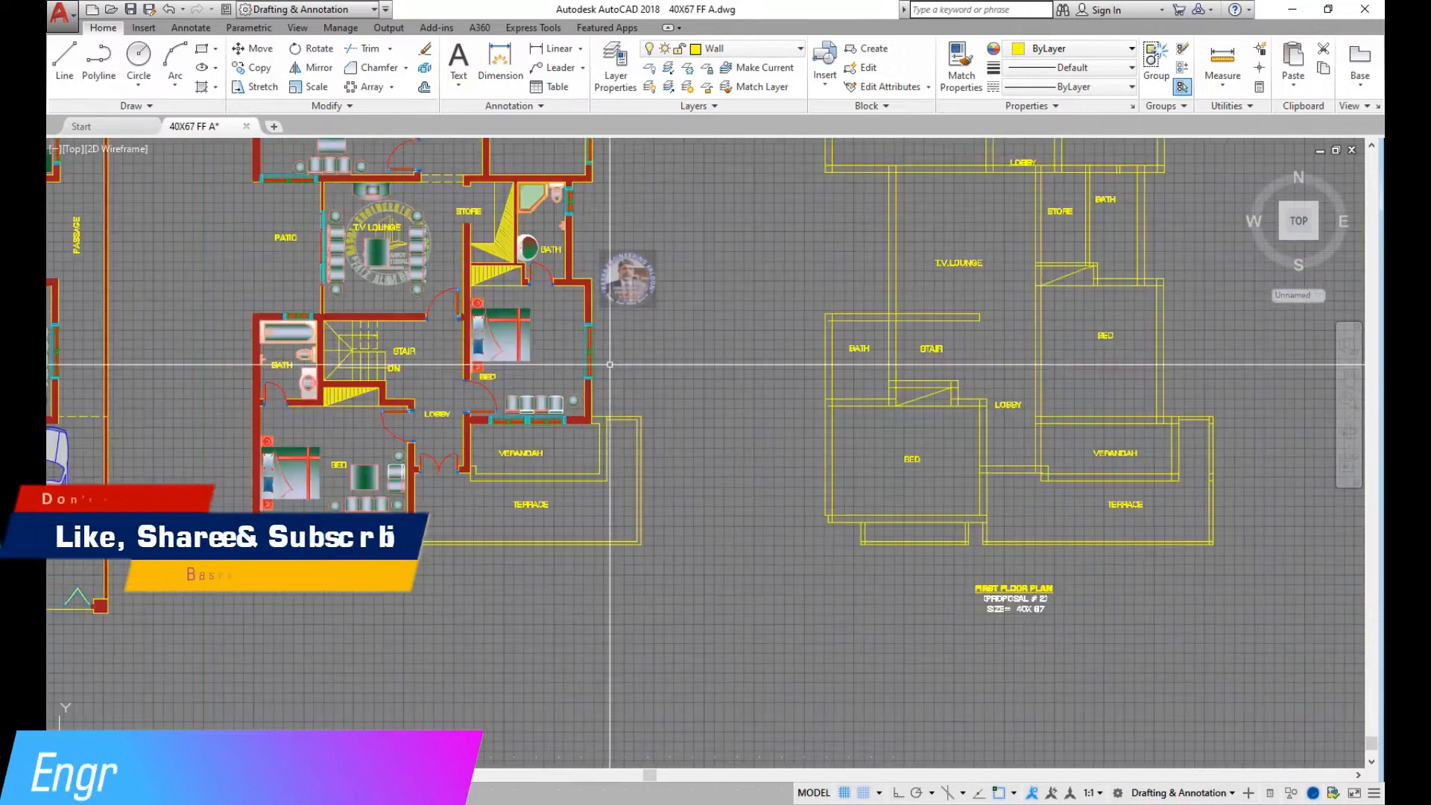
{"action": "left_click", "coordinate": [260, 68]}
{"action": "scroll", "coordinate": [380, 488], "scroll_direction": "up", "scroll_amount": 4}
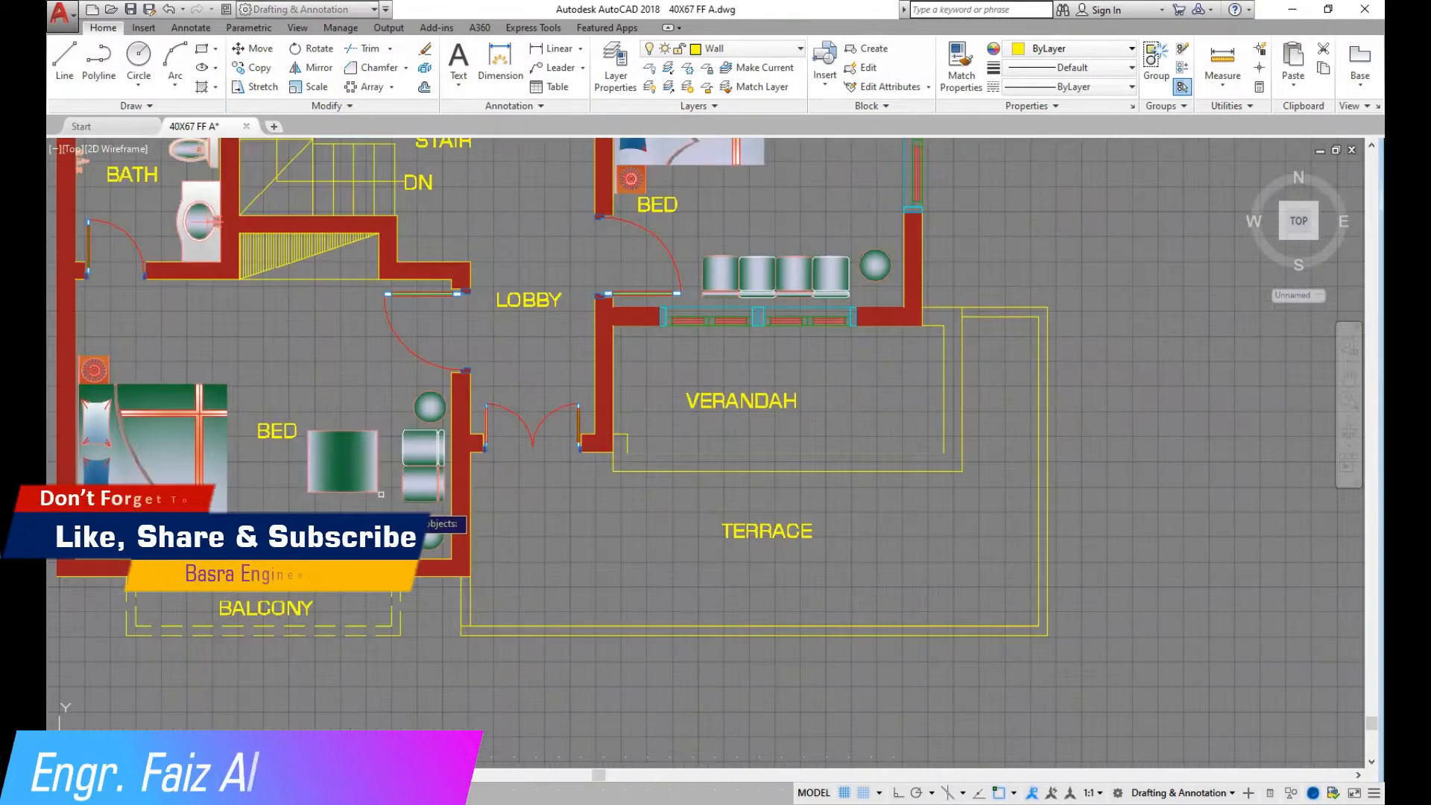
{"action": "right_click", "coordinate": [333, 456]}
{"action": "left_click", "coordinate": [338, 458]}
{"action": "scroll", "coordinate": [668, 277], "scroll_direction": "down", "scroll_amount": 4}
{"action": "scroll", "coordinate": [746, 191], "scroll_direction": "up", "scroll_amount": 8}
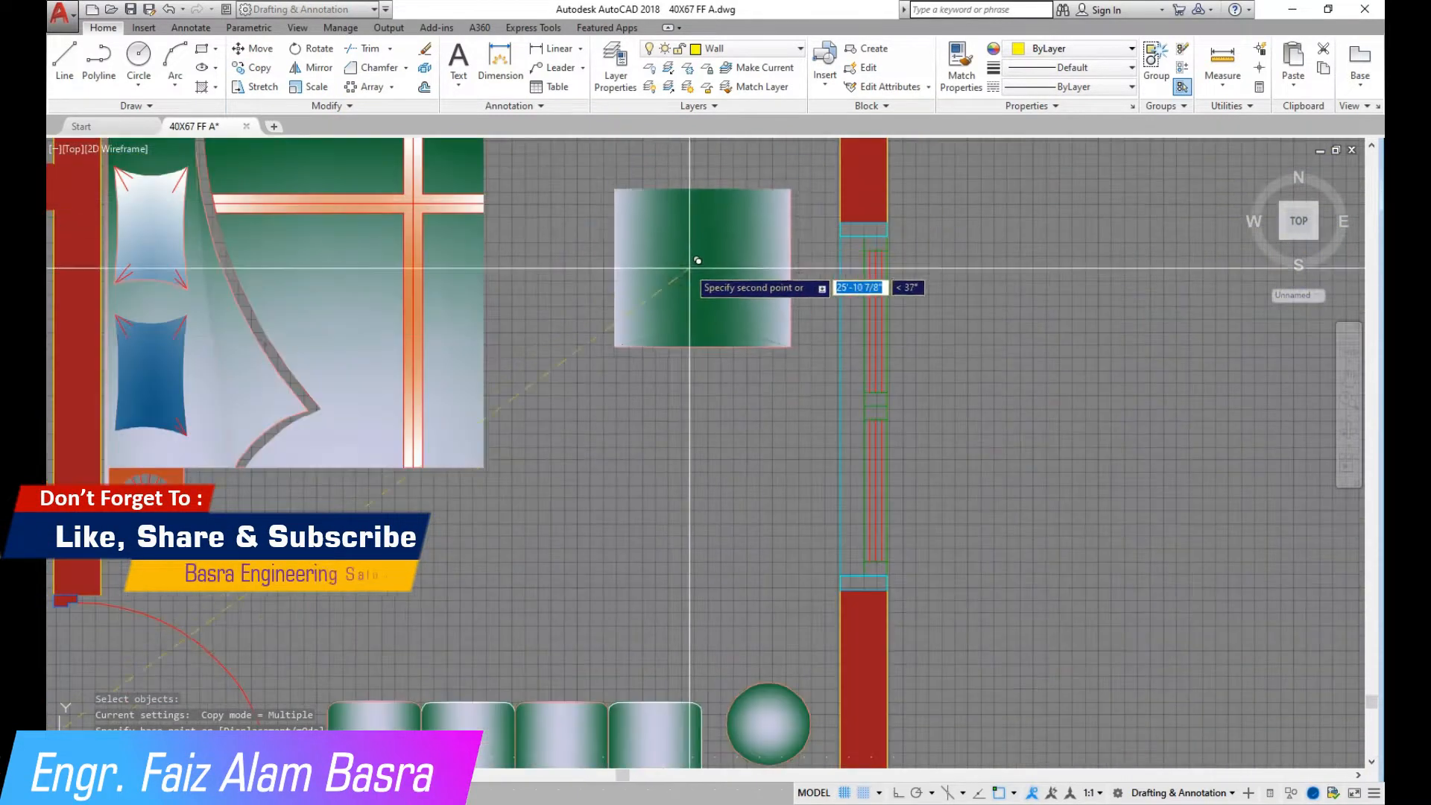
{"action": "key", "text": "Escape"}
{"action": "scroll", "coordinate": [675, 336], "scroll_direction": "down", "scroll_amount": 6}
Copy the rectangular coffee table from the ground-floor plan's upper bedroom to the front of the sofa above the verandah
{"action": "left_click", "coordinate": [255, 67]}
{"action": "scroll", "coordinate": [662, 405], "scroll_direction": "down", "scroll_amount": 4}
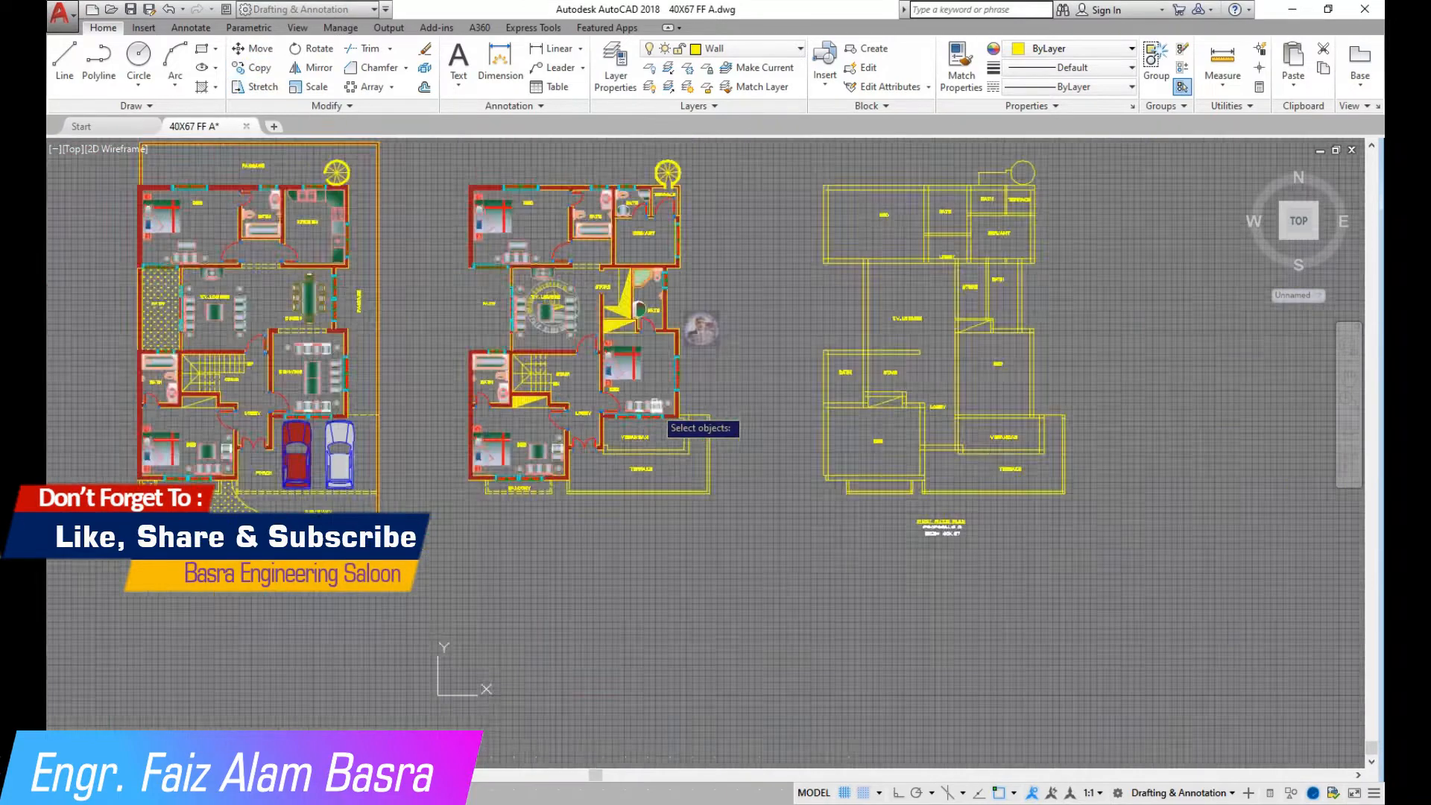
{"action": "scroll", "coordinate": [199, 357], "scroll_direction": "up", "scroll_amount": 4}
{"action": "scroll", "coordinate": [496, 447], "scroll_direction": "down", "scroll_amount": 2}
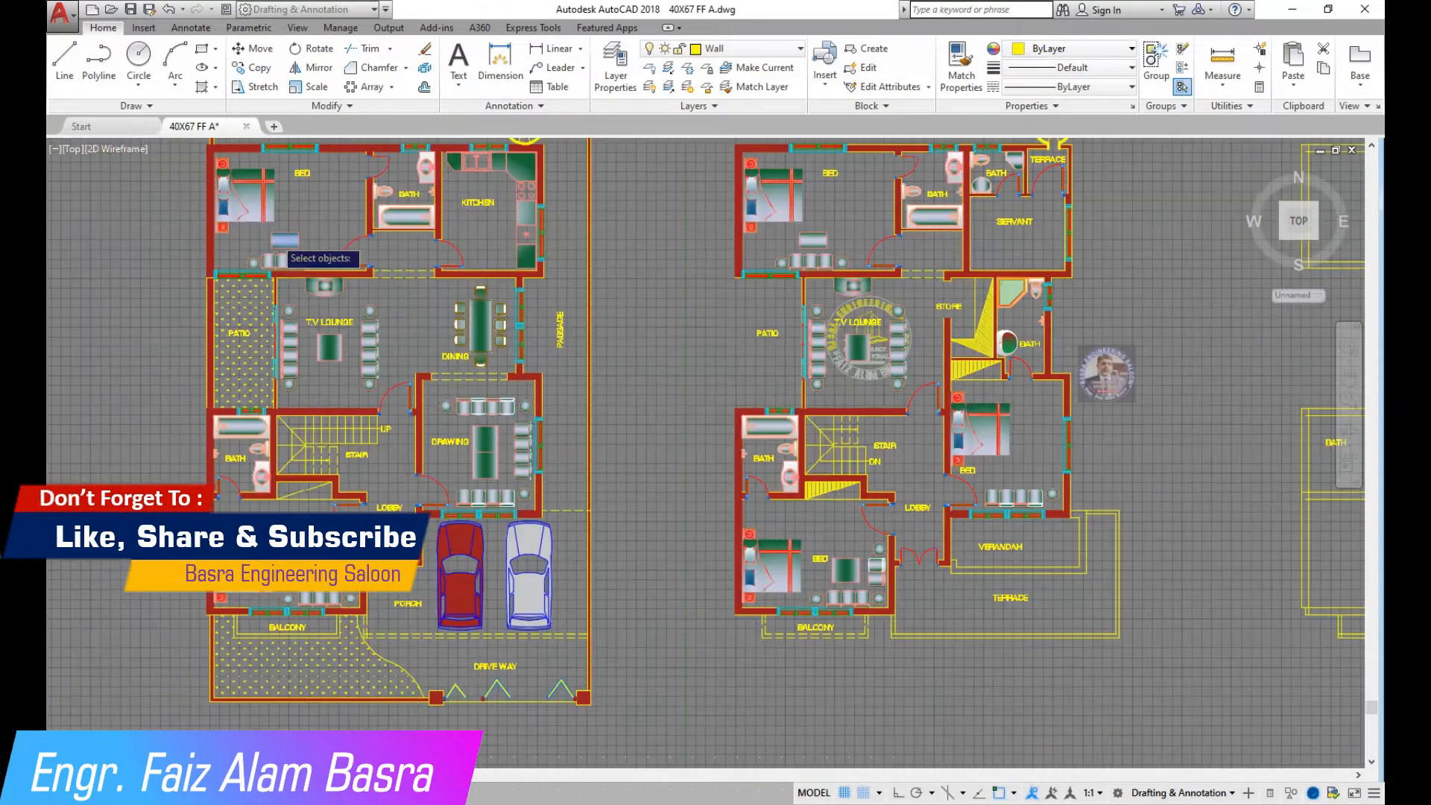
{"action": "scroll", "coordinate": [275, 234], "scroll_direction": "up", "scroll_amount": 4}
{"action": "left_click", "coordinate": [277, 236]}
{"action": "right_click", "coordinate": [317, 205]}
{"action": "left_click", "coordinate": [314, 226]}
{"action": "scroll", "coordinate": [418, 335], "scroll_direction": "down", "scroll_amount": 7}
{"action": "scroll", "coordinate": [380, 424], "scroll_direction": "up", "scroll_amount": 6}
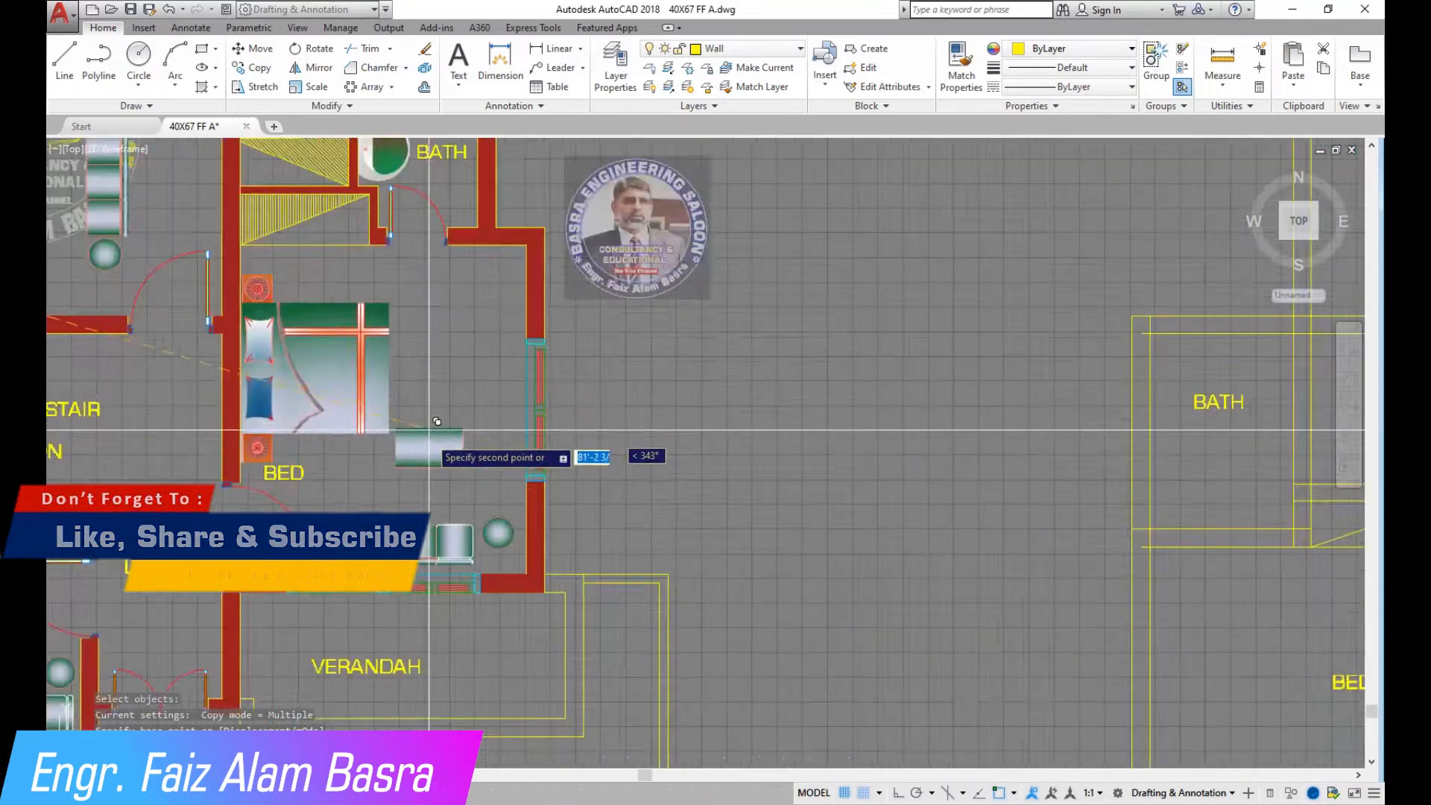
{"action": "scroll", "coordinate": [437, 422], "scroll_direction": "up", "scroll_amount": 2}
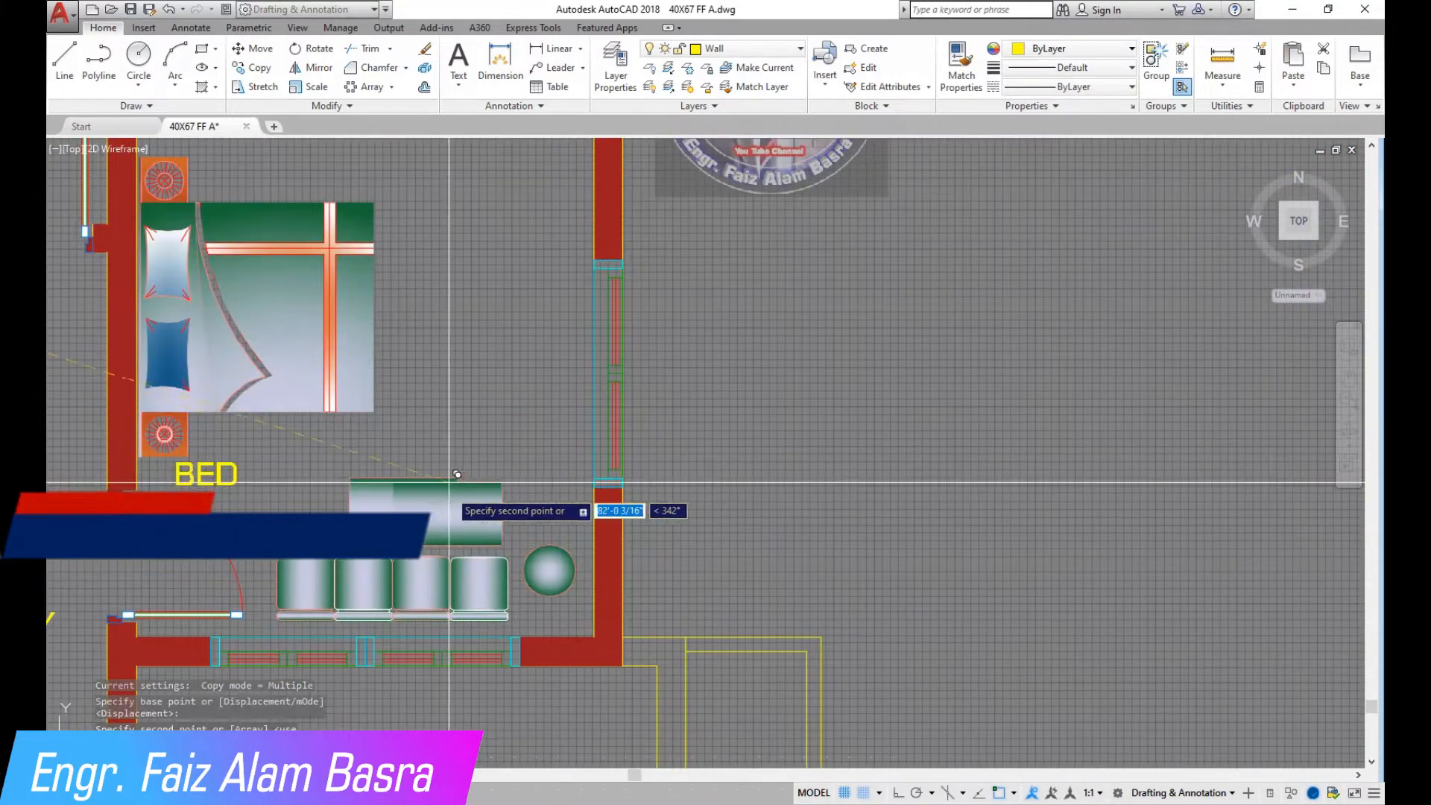
{"action": "scroll", "coordinate": [403, 478], "scroll_direction": "down", "scroll_amount": 2}
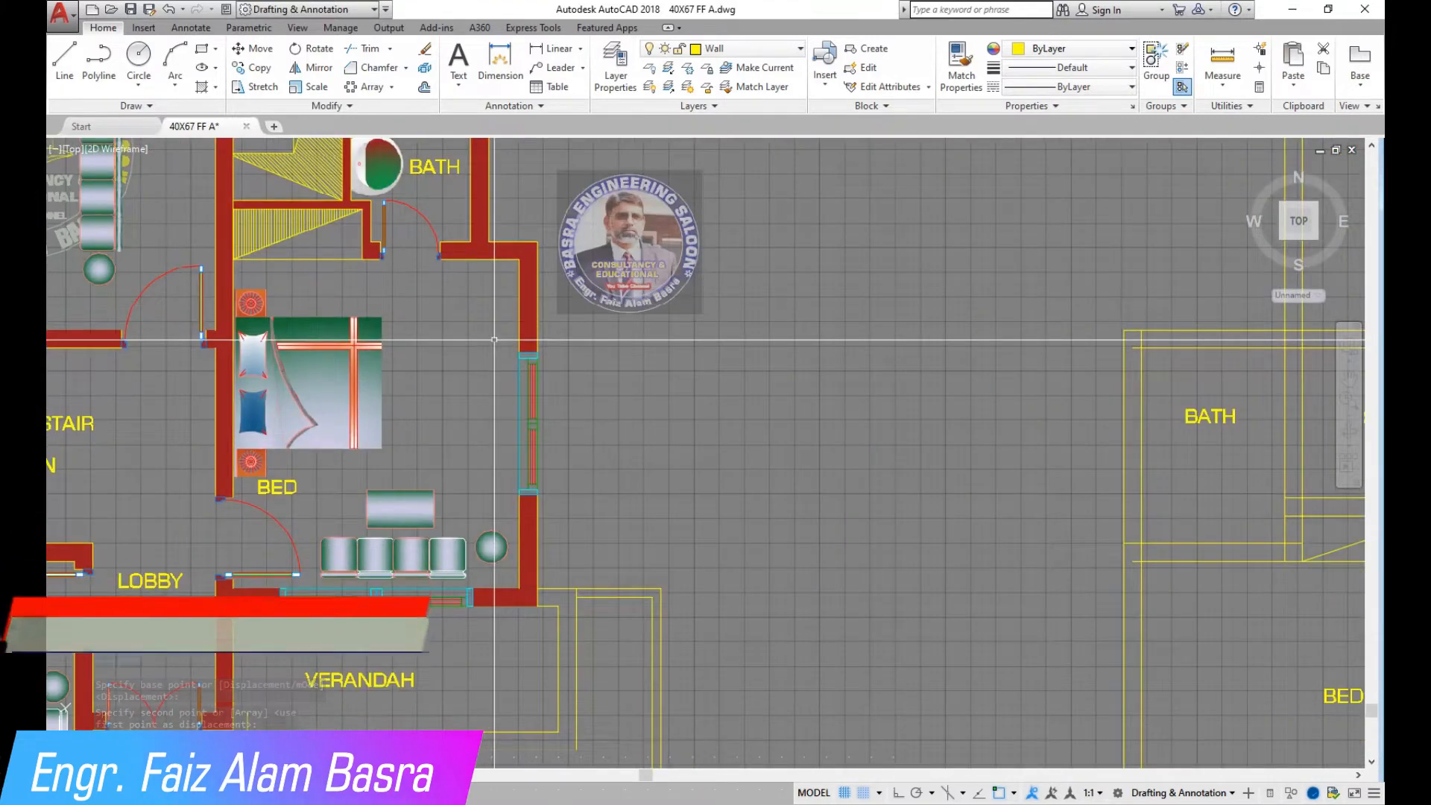
Delete the sofa seat nearest the door in the bedroom above the verandah, leaving a three-seat sofa
{"action": "scroll", "coordinate": [404, 560], "scroll_direction": "up", "scroll_amount": 4}
{"action": "left_click", "coordinate": [240, 623]}
{"action": "left_click", "coordinate": [192, 539]}
{"action": "key", "text": "Delete"}
{"action": "scroll", "coordinate": [477, 406], "scroll_direction": "down", "scroll_amount": 8}
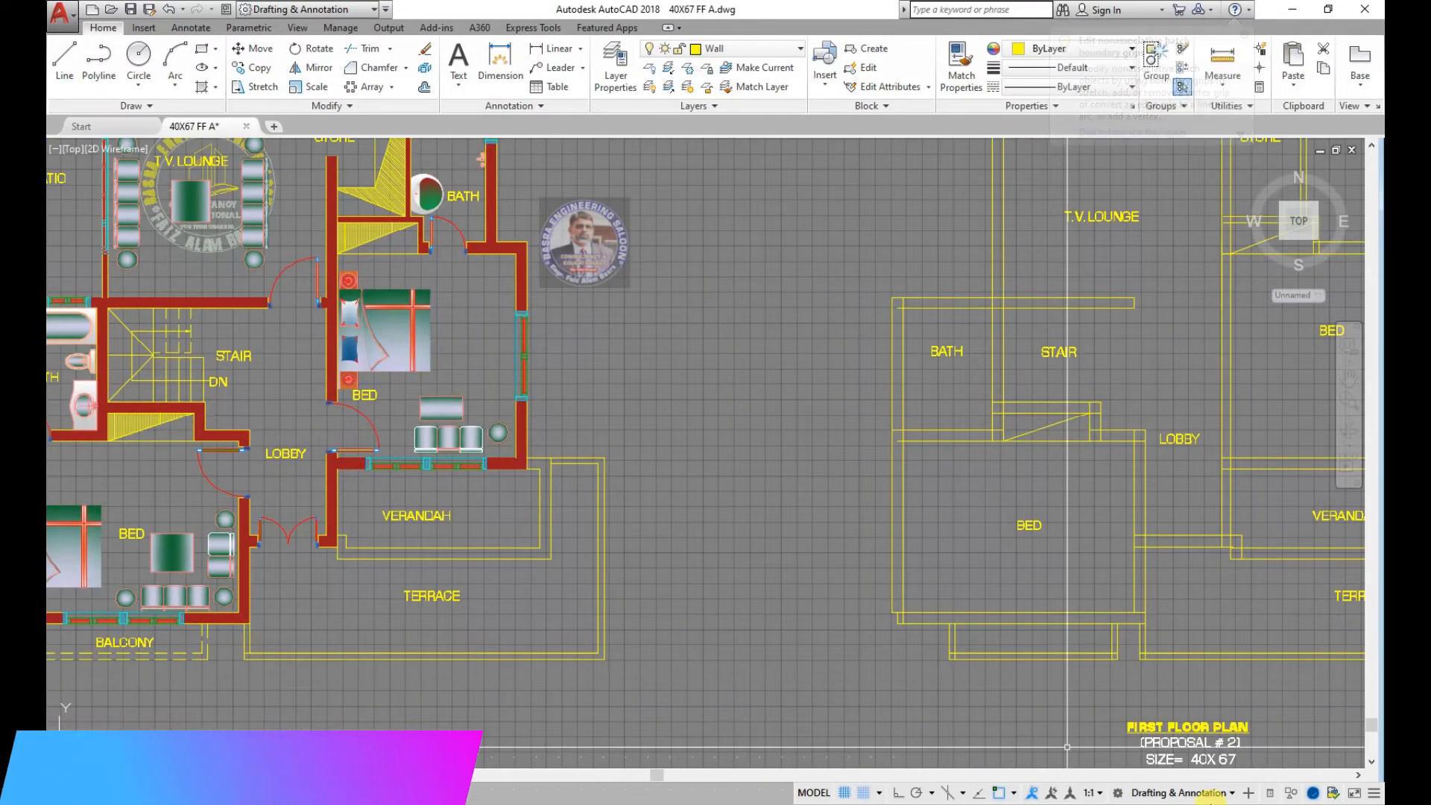
{"action": "mouse_move", "coordinate": [921, 768]}
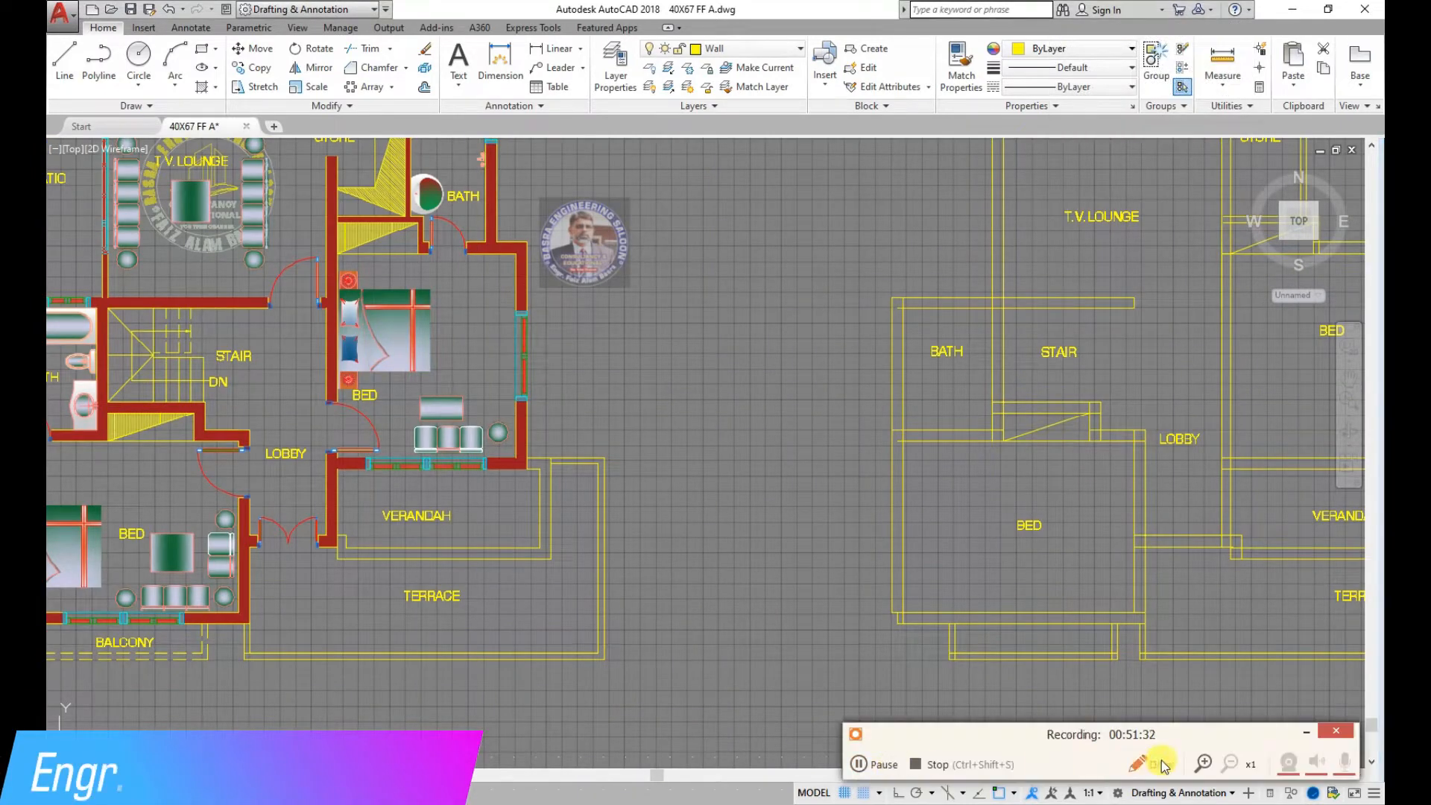
{"action": "scroll", "coordinate": [718, 609], "scroll_direction": "down", "scroll_amount": 6}
{"action": "scroll", "coordinate": [981, 665], "scroll_direction": "up", "scroll_amount": 9}
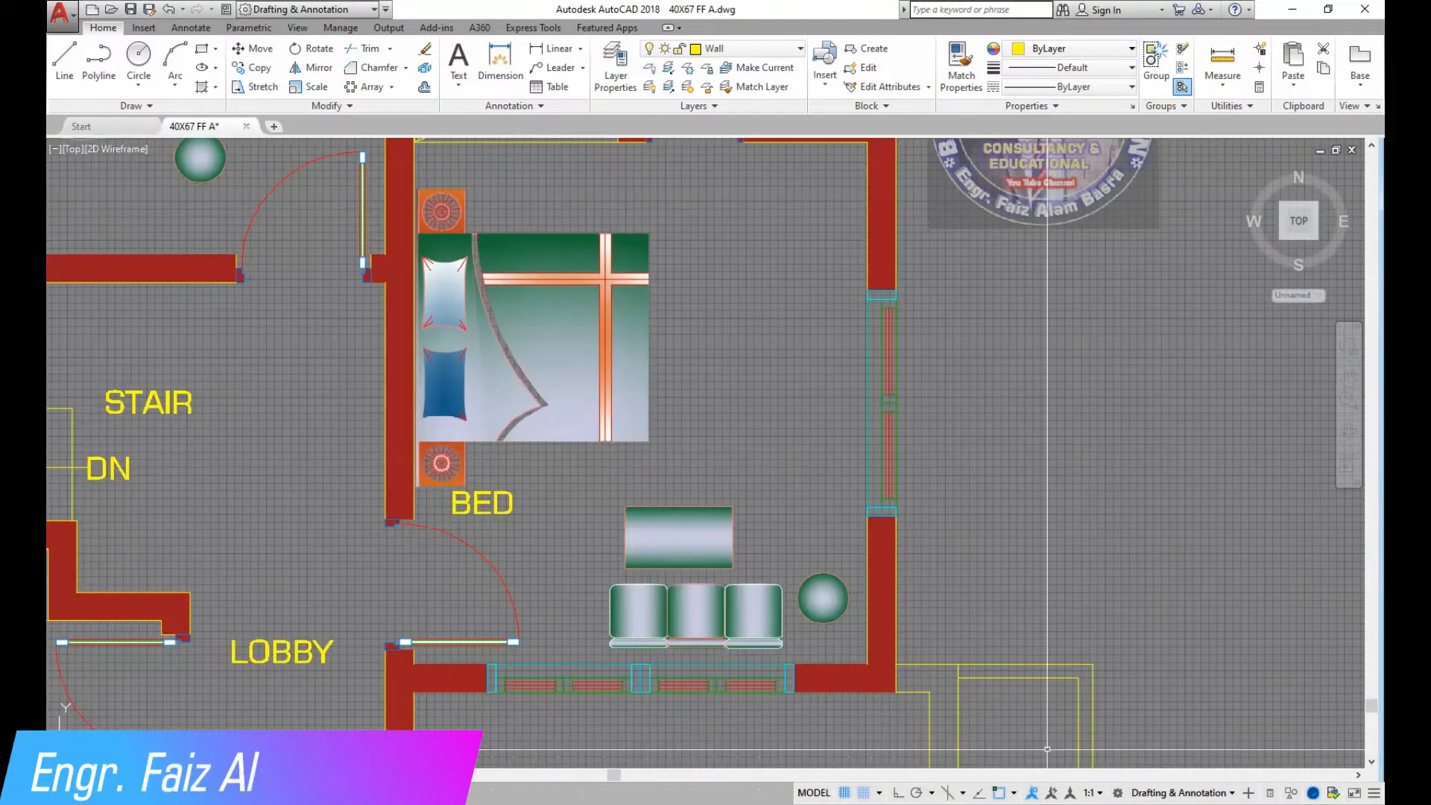
{"action": "scroll", "coordinate": [1075, 506], "scroll_direction": "down", "scroll_amount": 3}
{"action": "scroll", "coordinate": [1060, 547], "scroll_direction": "up", "scroll_amount": 3}
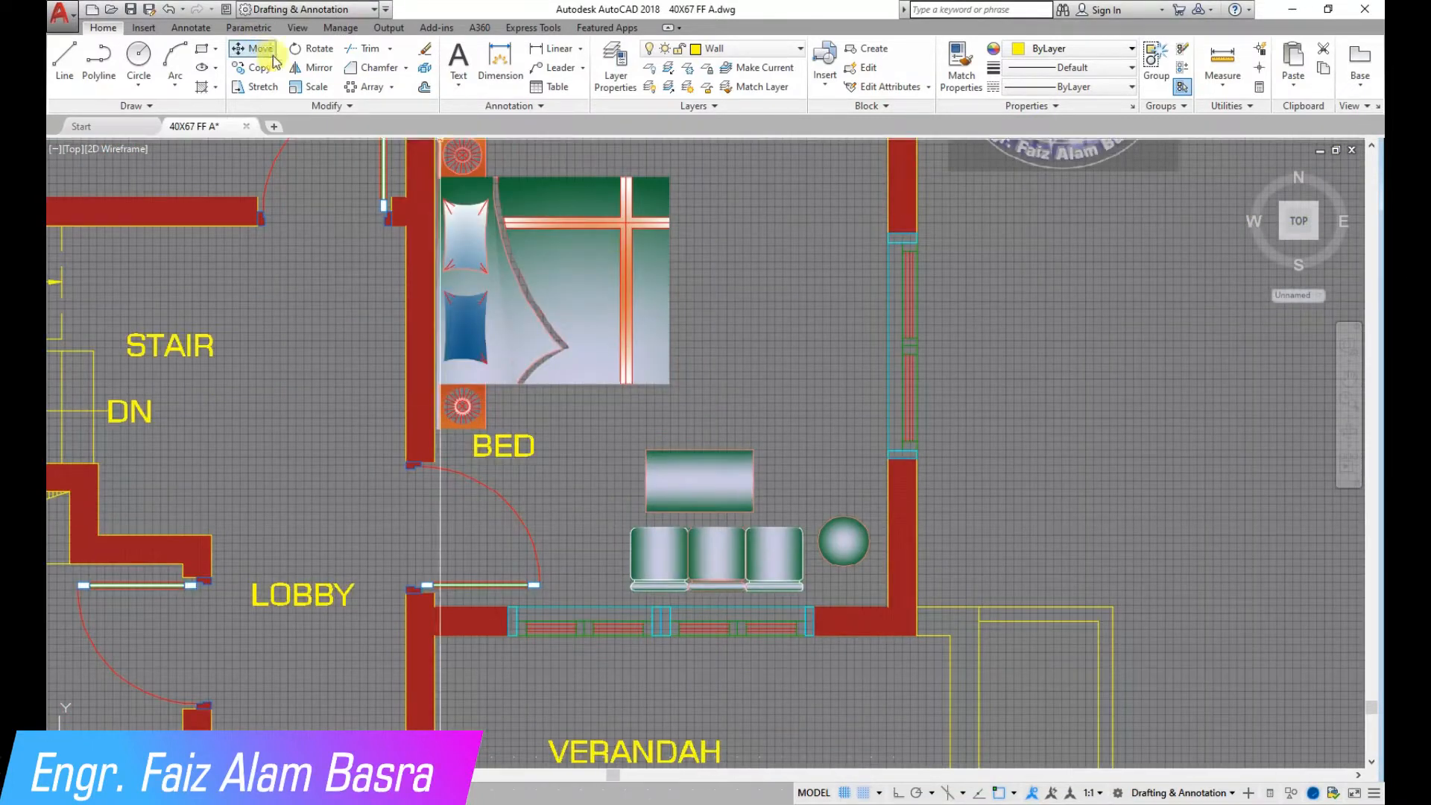
Move the rectangular coffee table so it is centred in front of the three-seat sofa above the verandah
{"action": "left_click", "coordinate": [797, 475]}
{"action": "left_click", "coordinate": [734, 451]}
{"action": "right_click", "coordinate": [737, 440]}
{"action": "left_click", "coordinate": [754, 407]}
{"action": "left_click", "coordinate": [777, 405]}
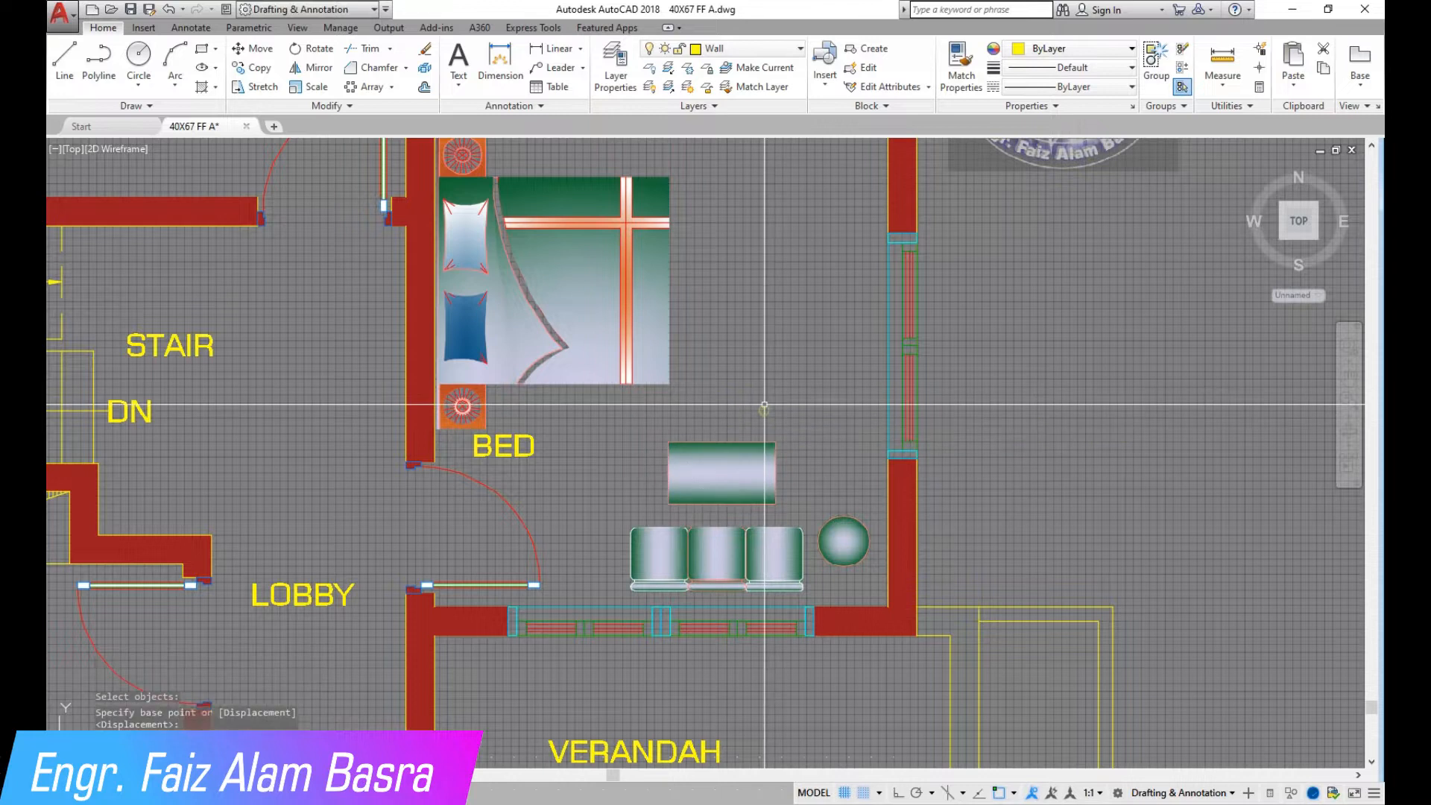
Move the round side table in the bedroom above the verandah about 5 1/2" down, in line with the sofa
{"action": "scroll", "coordinate": [707, 408], "scroll_direction": "down", "scroll_amount": 4}
{"action": "scroll", "coordinate": [748, 410], "scroll_direction": "up", "scroll_amount": 2}
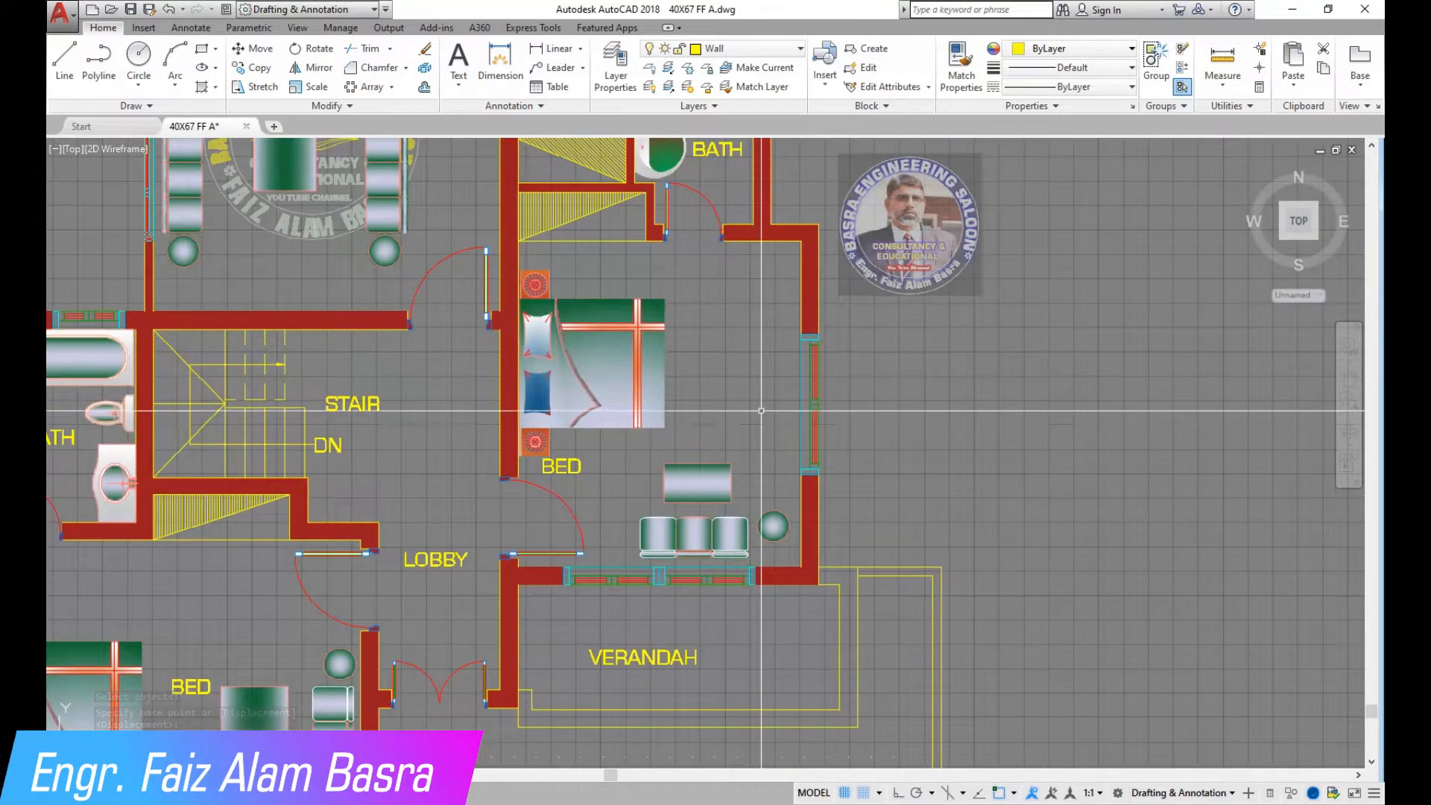
{"action": "scroll", "coordinate": [775, 540], "scroll_direction": "up", "scroll_amount": 4}
{"action": "key", "text": "space"}
{"action": "key", "text": "space"}
{"action": "scroll", "coordinate": [741, 367], "scroll_direction": "down", "scroll_amount": 6}
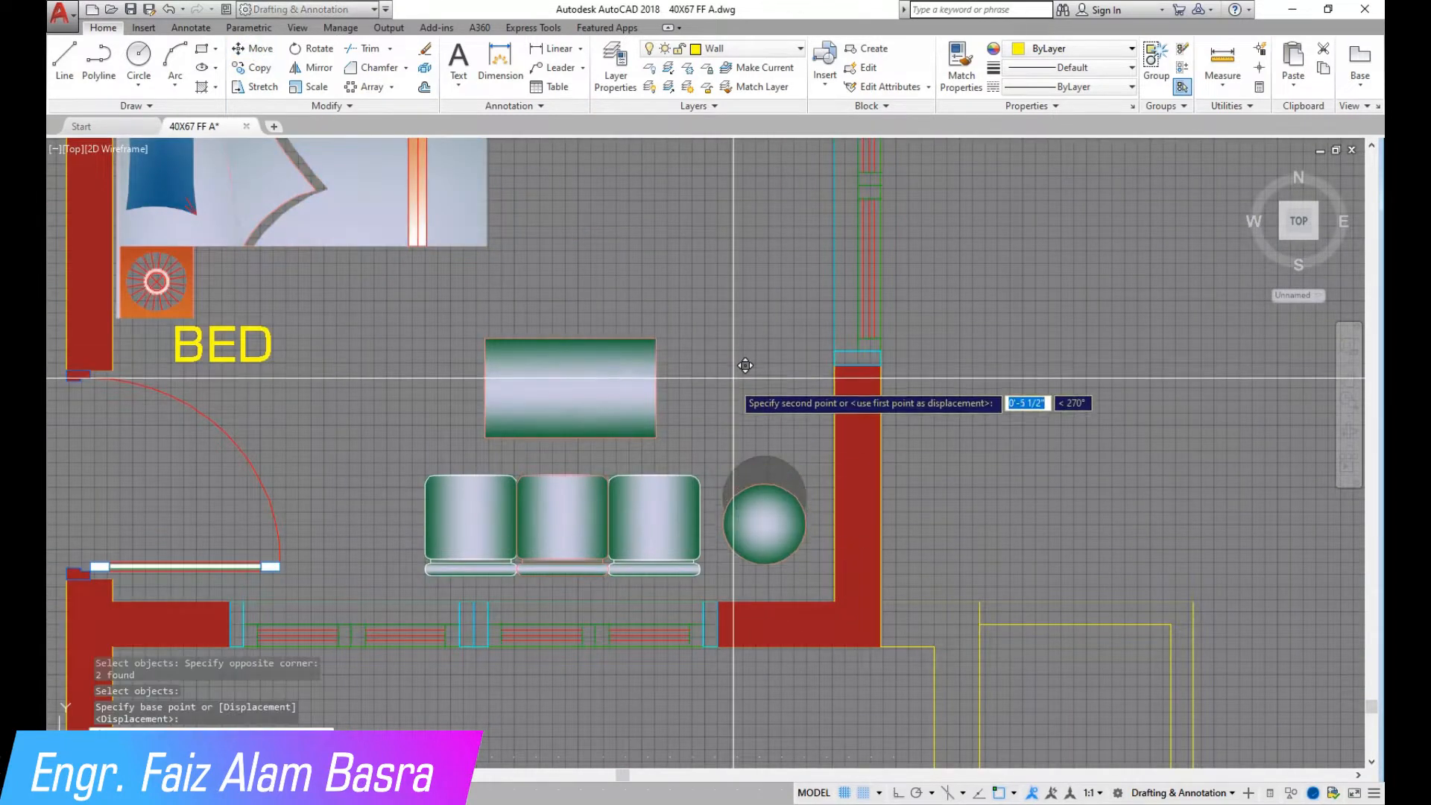
{"action": "scroll", "coordinate": [599, 294], "scroll_direction": "up", "scroll_amount": 2}
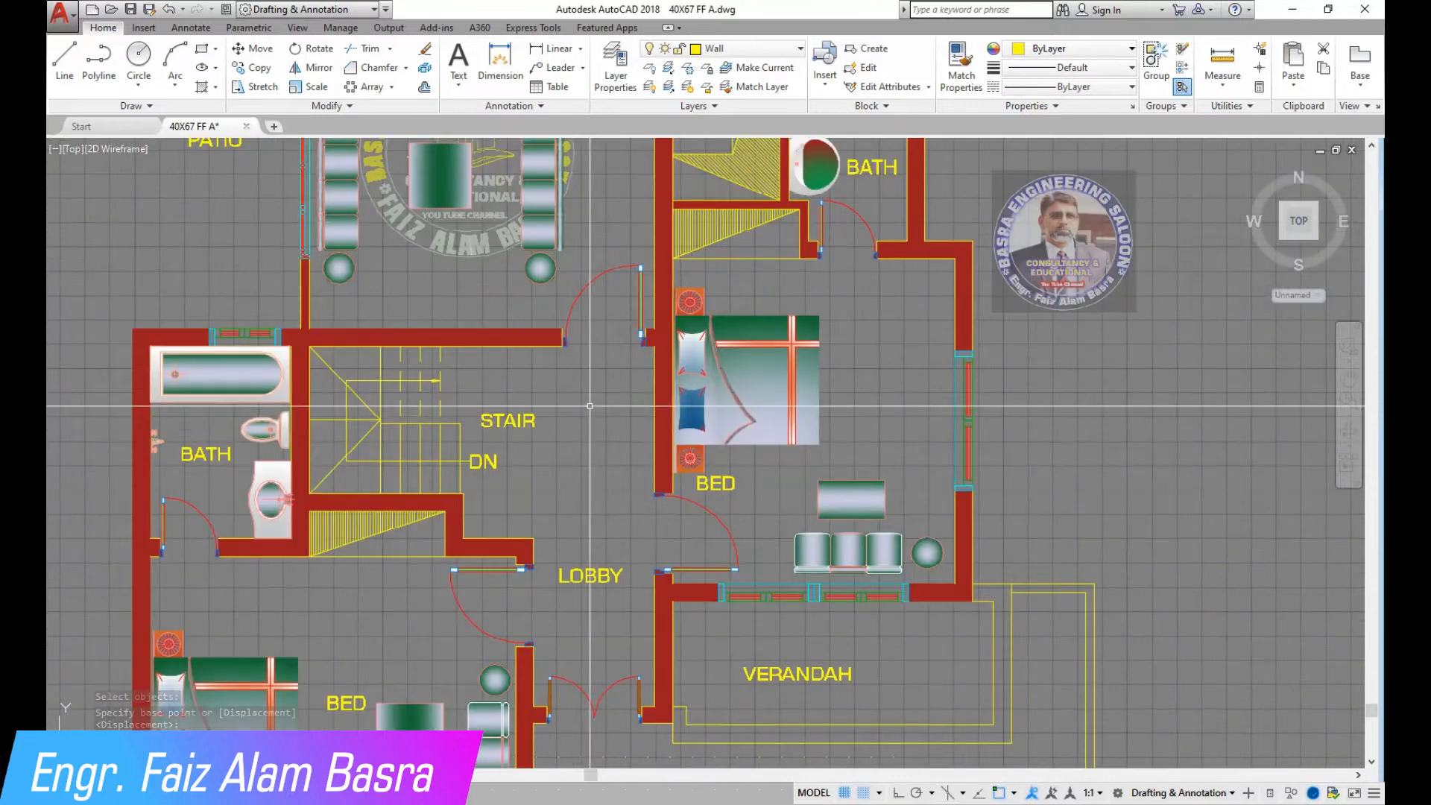
Match the fills of the corner shower and round washbasin in the bath beside the store to the toilet's fill
{"action": "scroll", "coordinate": [560, 437], "scroll_direction": "down", "scroll_amount": 2}
{"action": "scroll", "coordinate": [579, 514], "scroll_direction": "down", "scroll_amount": 2}
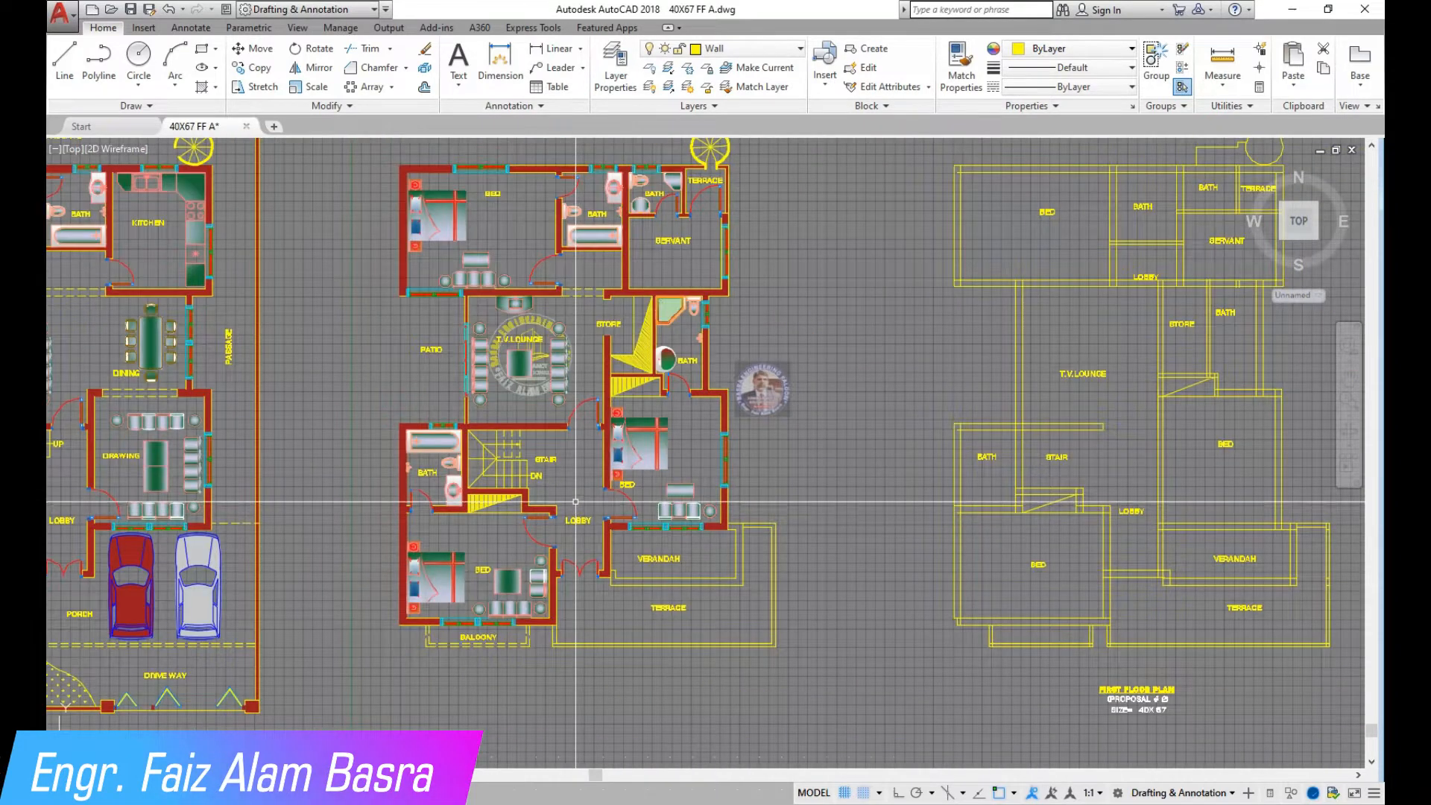
{"action": "scroll", "coordinate": [543, 293], "scroll_direction": "up", "scroll_amount": 2}
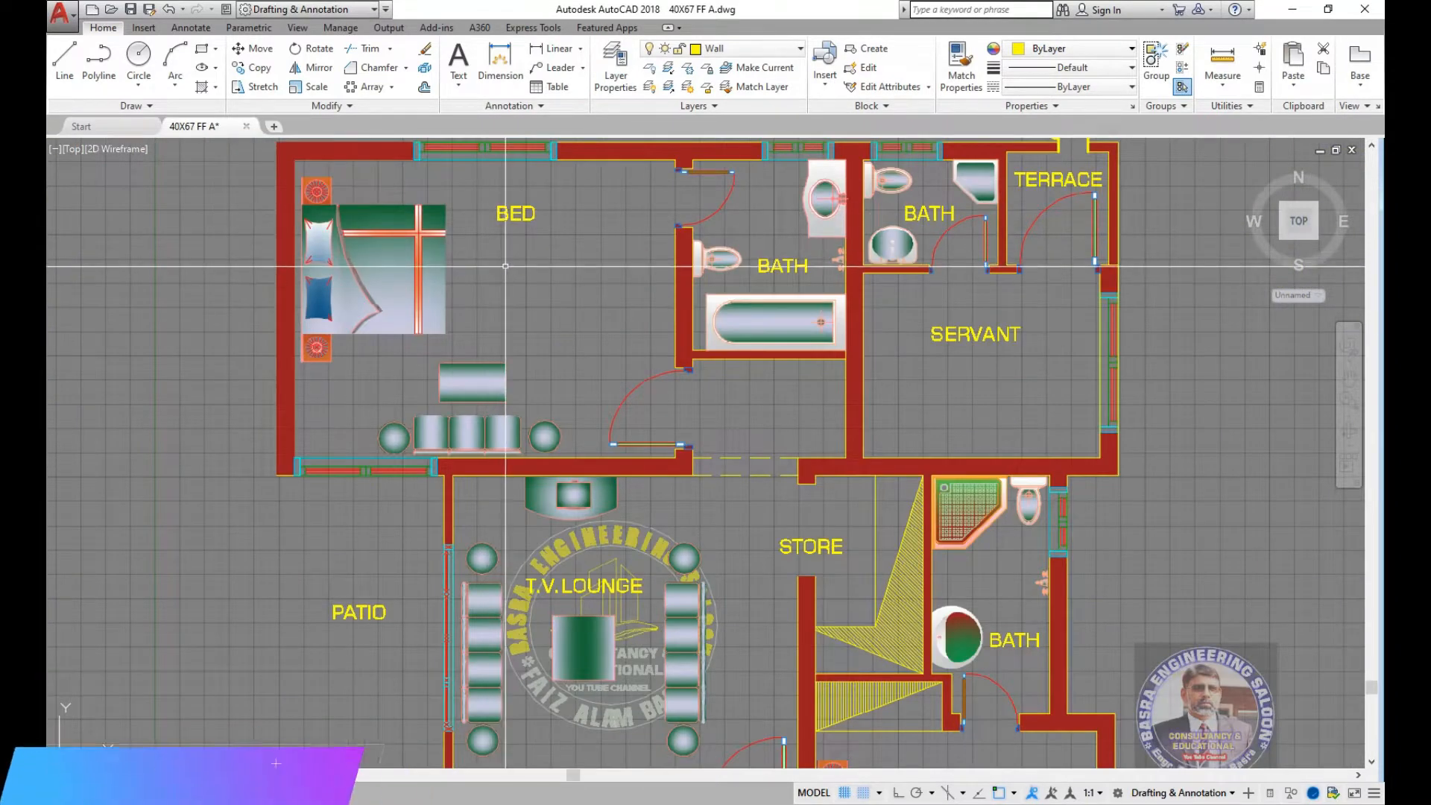
{"action": "scroll", "coordinate": [507, 278], "scroll_direction": "down", "scroll_amount": 1}
{"action": "scroll", "coordinate": [793, 308], "scroll_direction": "down", "scroll_amount": 2}
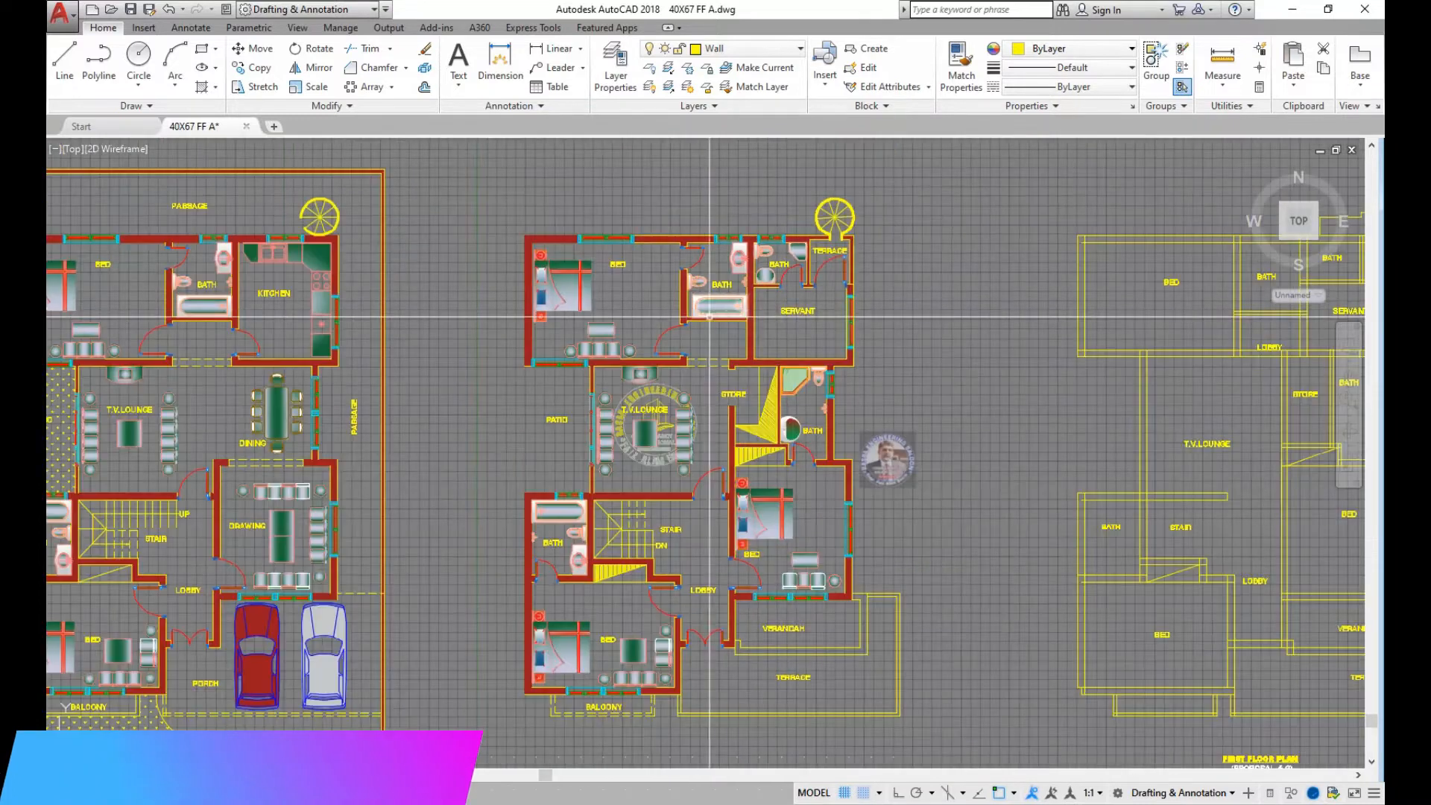
{"action": "scroll", "coordinate": [677, 317], "scroll_direction": "up", "scroll_amount": 2}
{"action": "scroll", "coordinate": [843, 388], "scroll_direction": "up", "scroll_amount": 8}
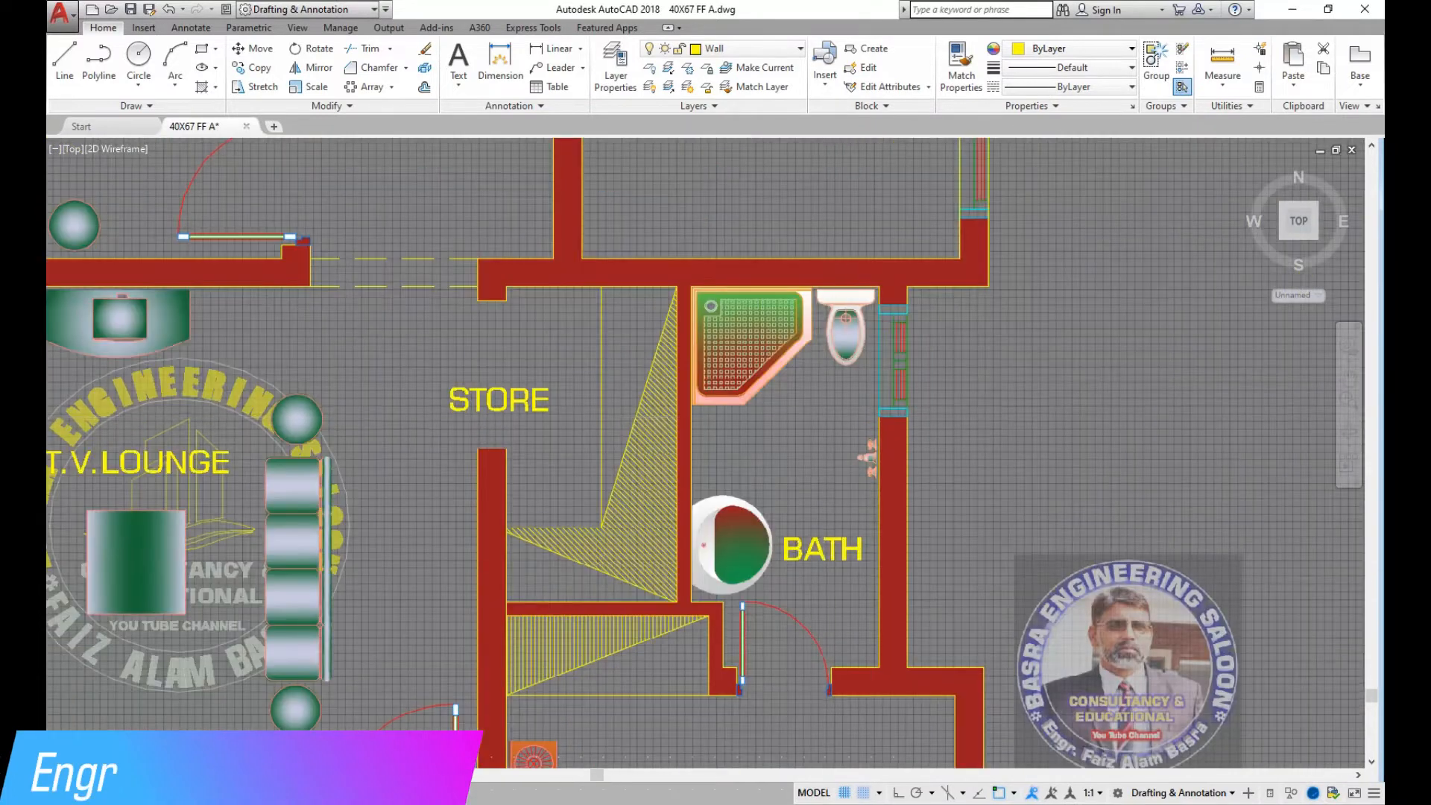
{"action": "left_click", "coordinate": [957, 69]}
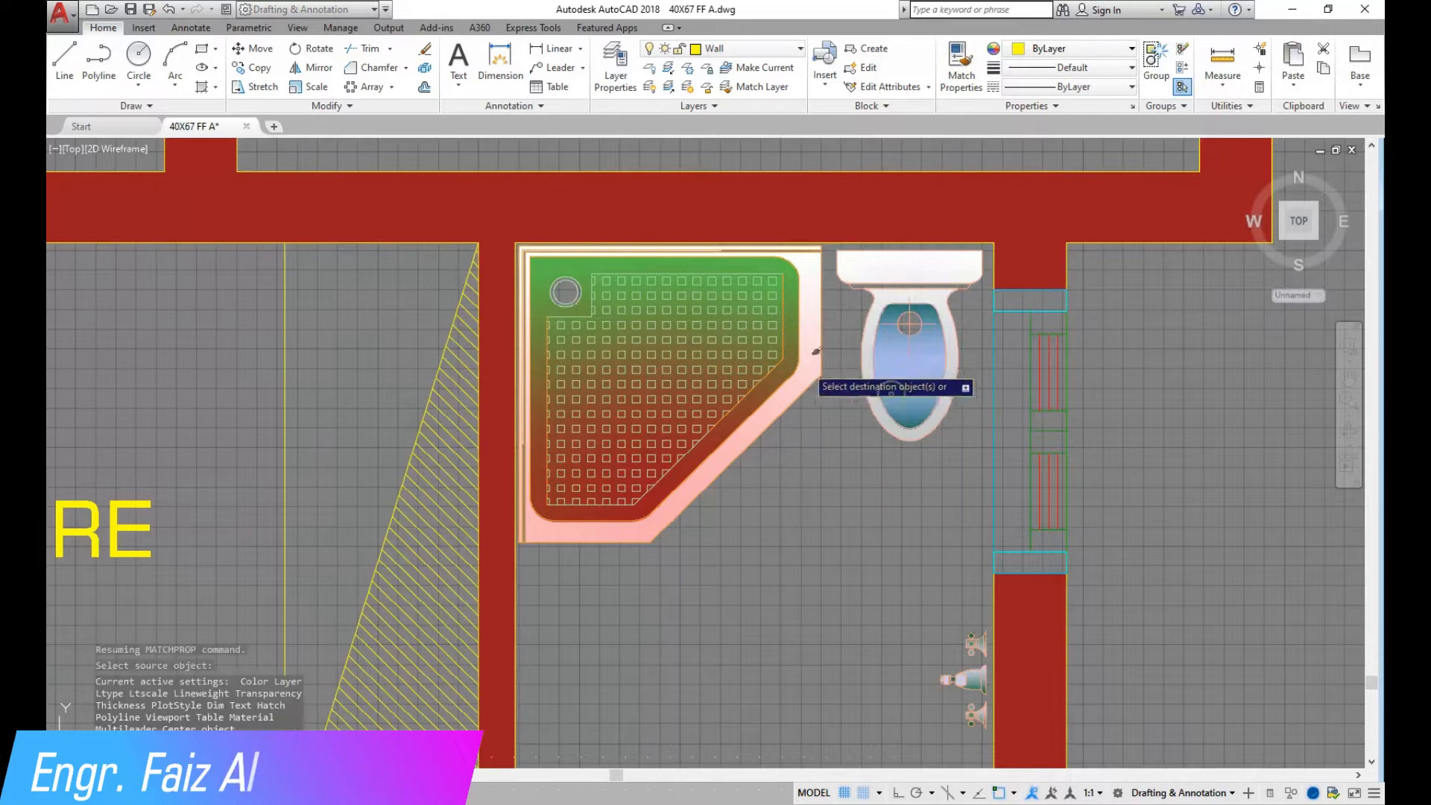
{"action": "left_click", "coordinate": [805, 358]}
{"action": "scroll", "coordinate": [745, 313], "scroll_direction": "down", "scroll_amount": 5}
{"action": "scroll", "coordinate": [728, 437], "scroll_direction": "up", "scroll_amount": 3}
{"action": "scroll", "coordinate": [736, 429], "scroll_direction": "down", "scroll_amount": 8}
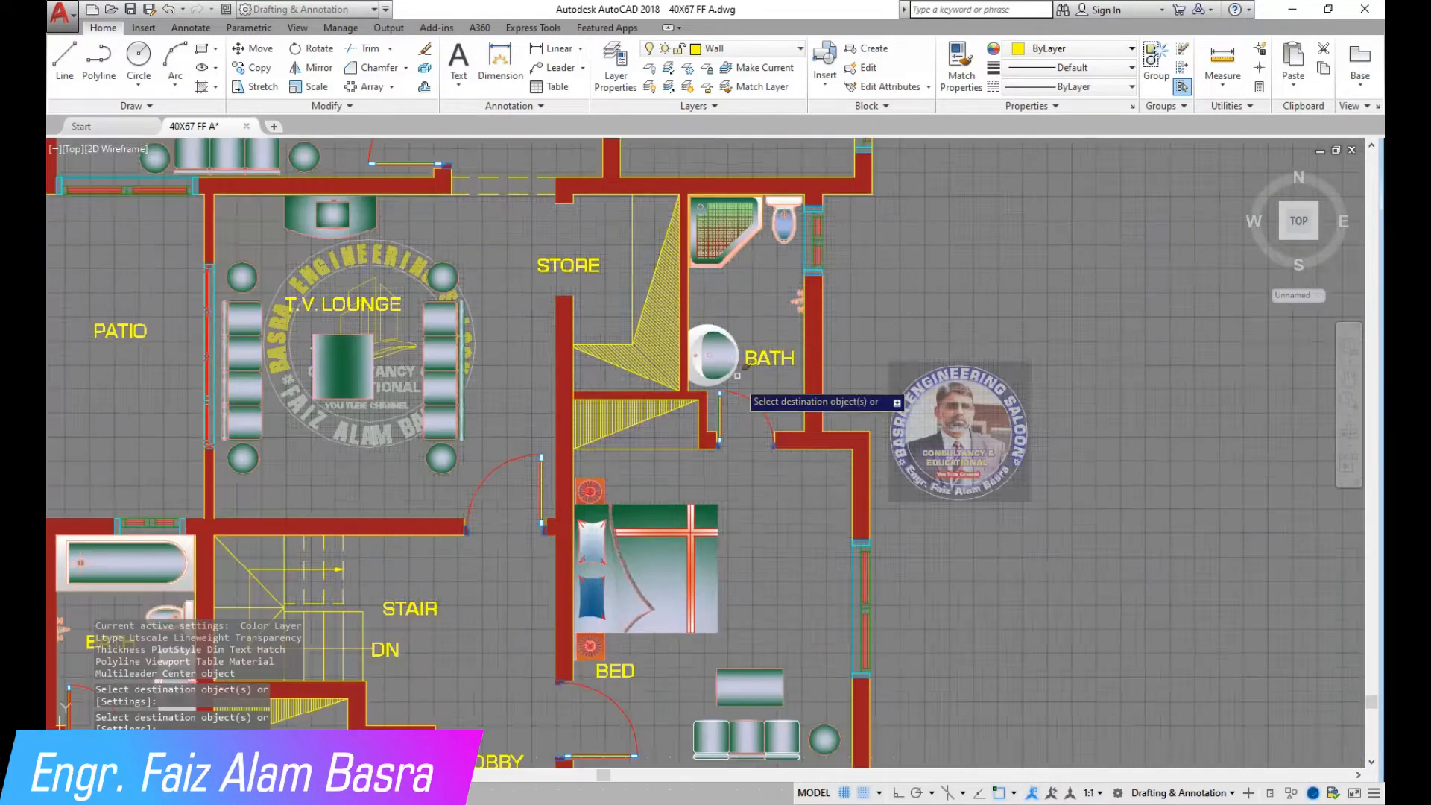
{"action": "scroll", "coordinate": [742, 346], "scroll_direction": "up", "scroll_amount": 3}
{"action": "key", "text": "Escape"}
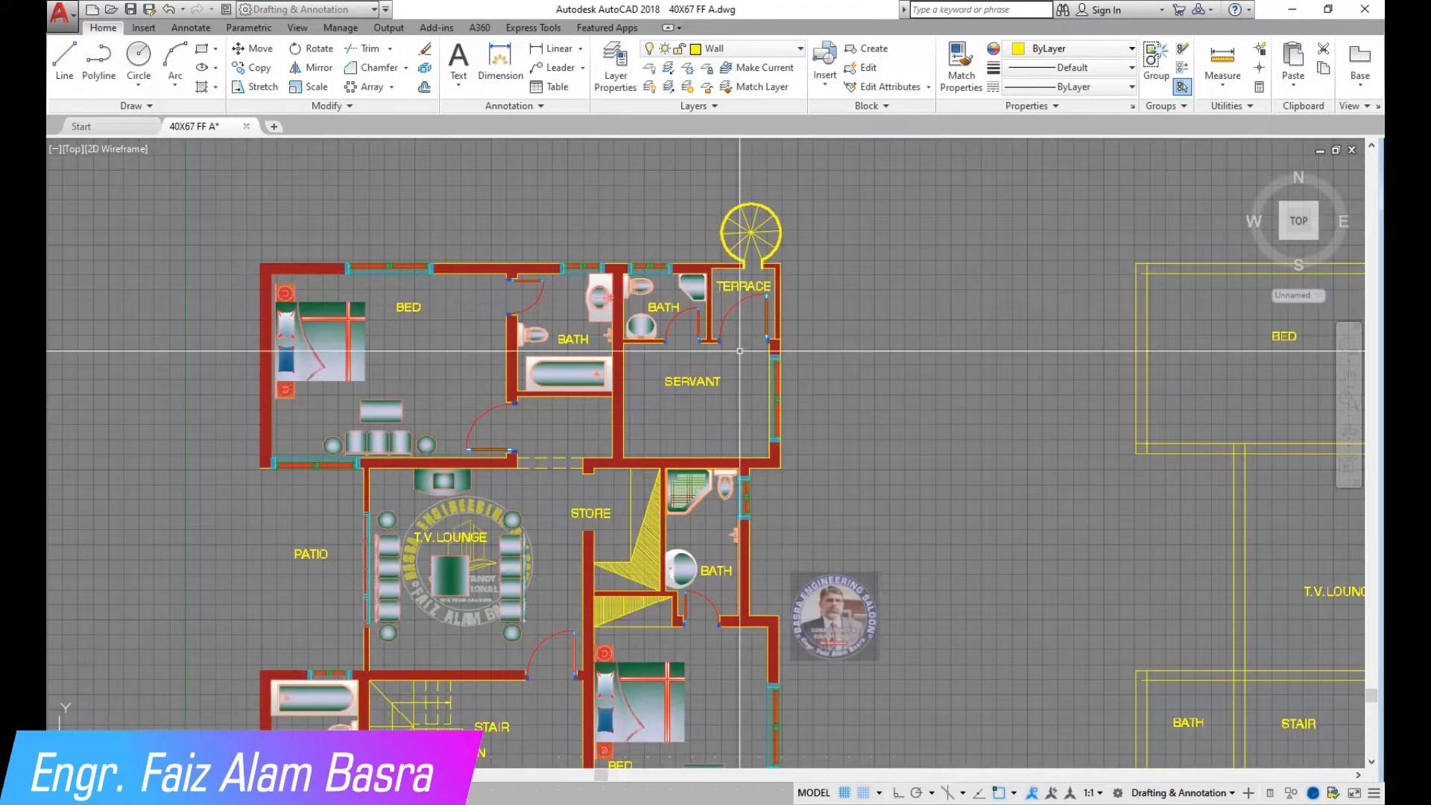
Copy the cyan double bed with side tables from the furniture blocks to outside the servant room, and rotate it so the headboard faces down
{"action": "scroll", "coordinate": [688, 462], "scroll_direction": "up", "scroll_amount": 4}
{"action": "left_click", "coordinate": [255, 69]}
{"action": "scroll", "coordinate": [485, 277], "scroll_direction": "down", "scroll_amount": 6}
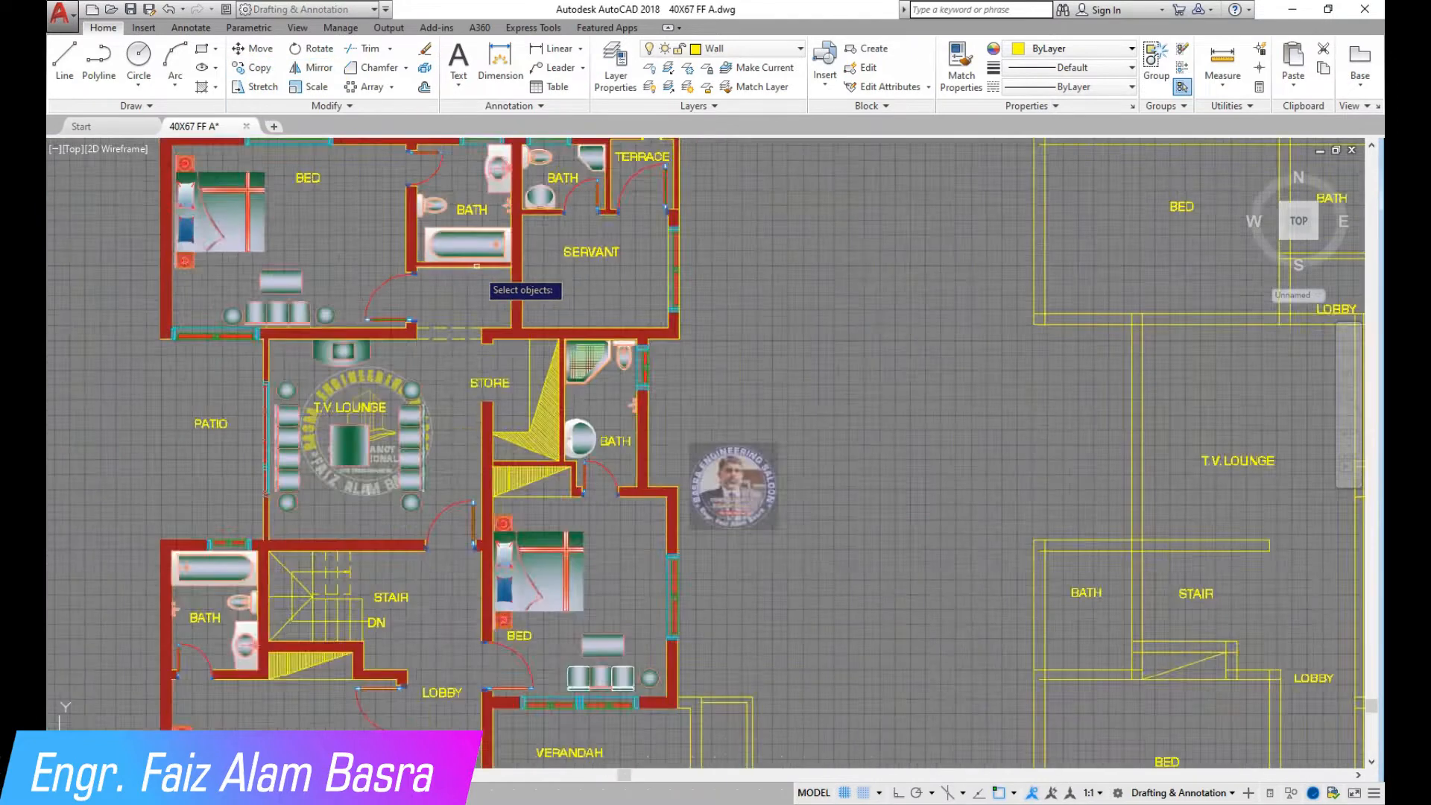
{"action": "scroll", "coordinate": [486, 389], "scroll_direction": "up", "scroll_amount": 3}
{"action": "scroll", "coordinate": [360, 360], "scroll_direction": "up", "scroll_amount": 4}
{"action": "scroll", "coordinate": [315, 342], "scroll_direction": "down", "scroll_amount": 6}
{"action": "scroll", "coordinate": [1125, 293], "scroll_direction": "up", "scroll_amount": 6}
{"action": "scroll", "coordinate": [1129, 313], "scroll_direction": "up", "scroll_amount": 4}
{"action": "left_click", "coordinate": [832, 380]}
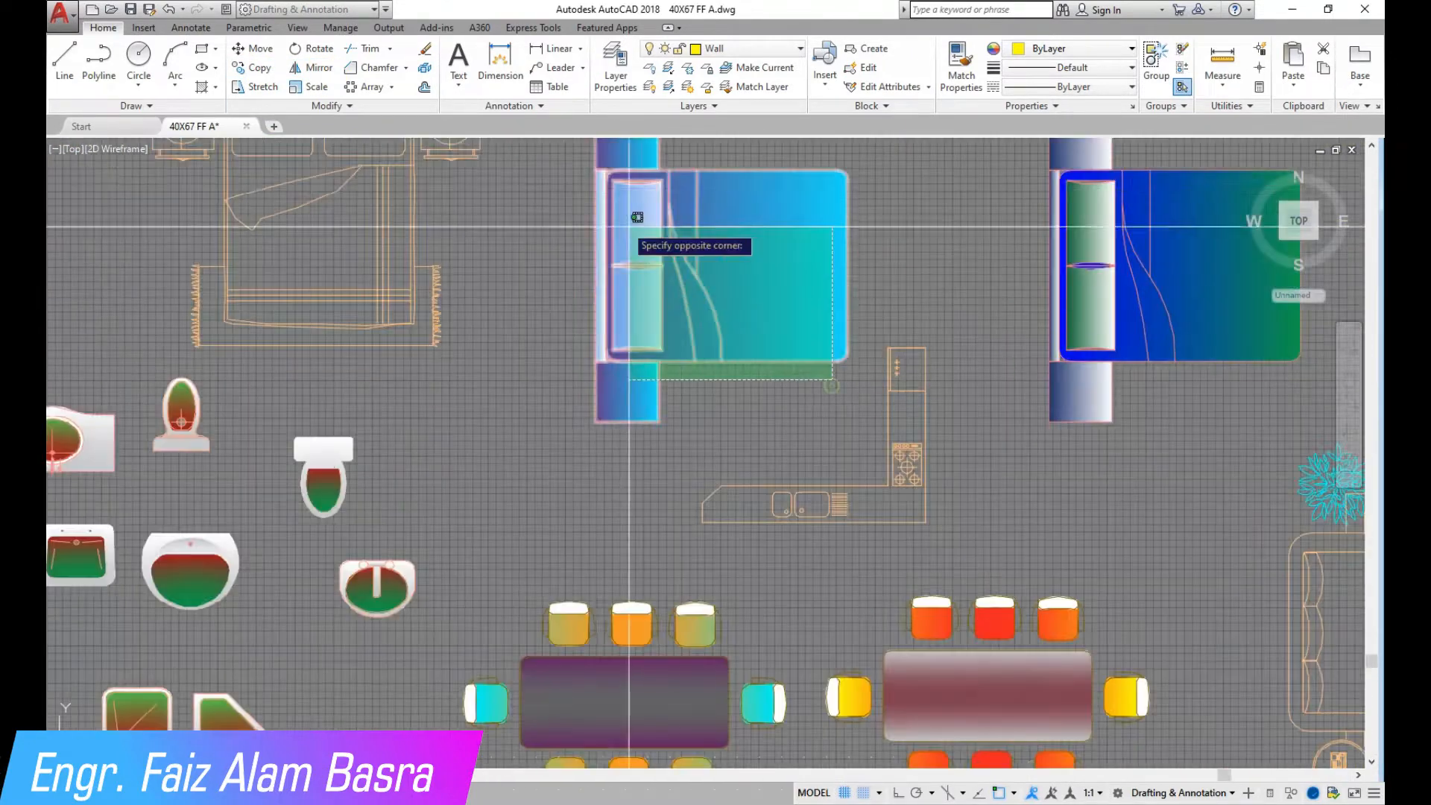
{"action": "key", "text": "Return"}
{"action": "left_click", "coordinate": [853, 249]}
{"action": "scroll", "coordinate": [853, 249], "scroll_direction": "down", "scroll_amount": 7}
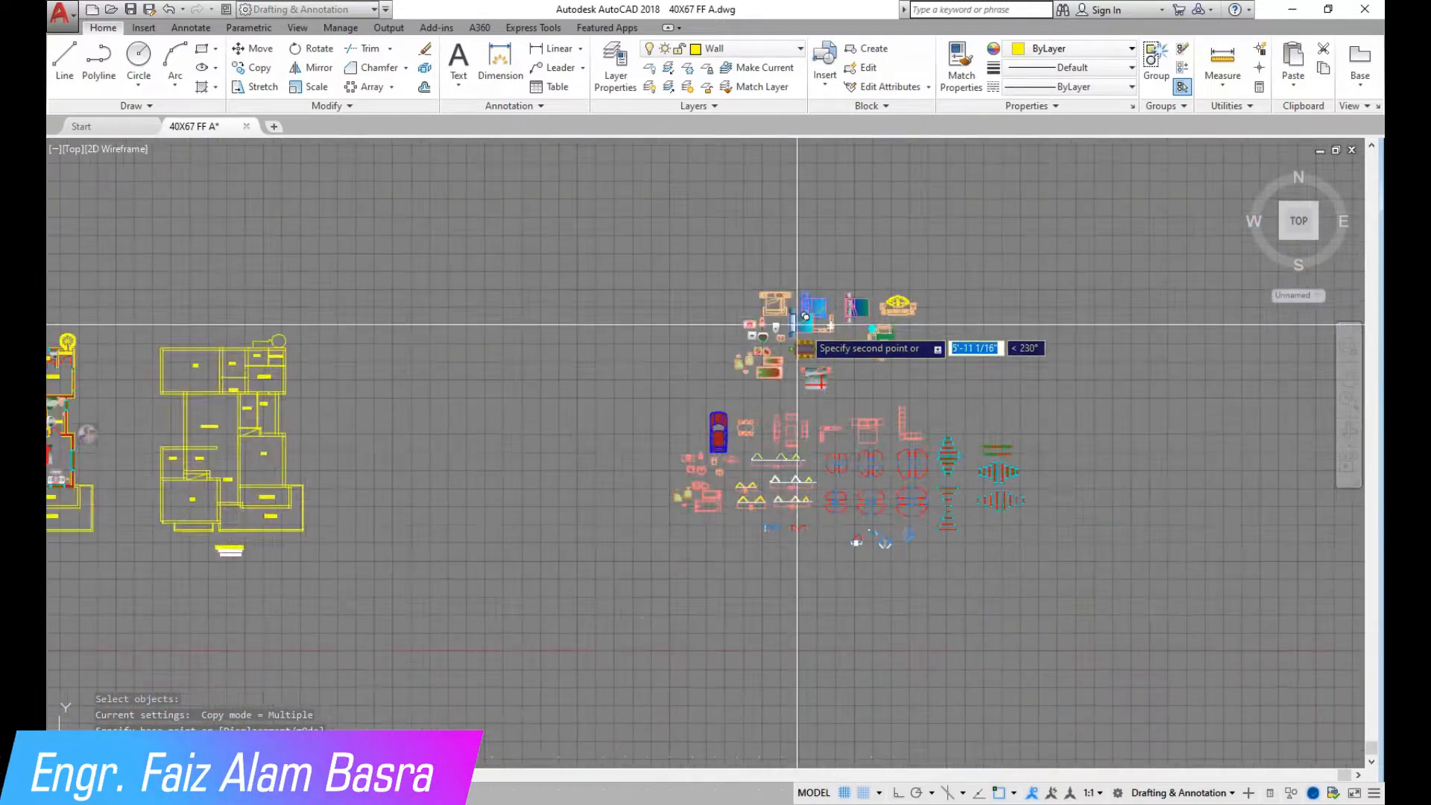
{"action": "scroll", "coordinate": [450, 365], "scroll_direction": "up", "scroll_amount": 6}
{"action": "scroll", "coordinate": [595, 477], "scroll_direction": "down", "scroll_amount": 2}
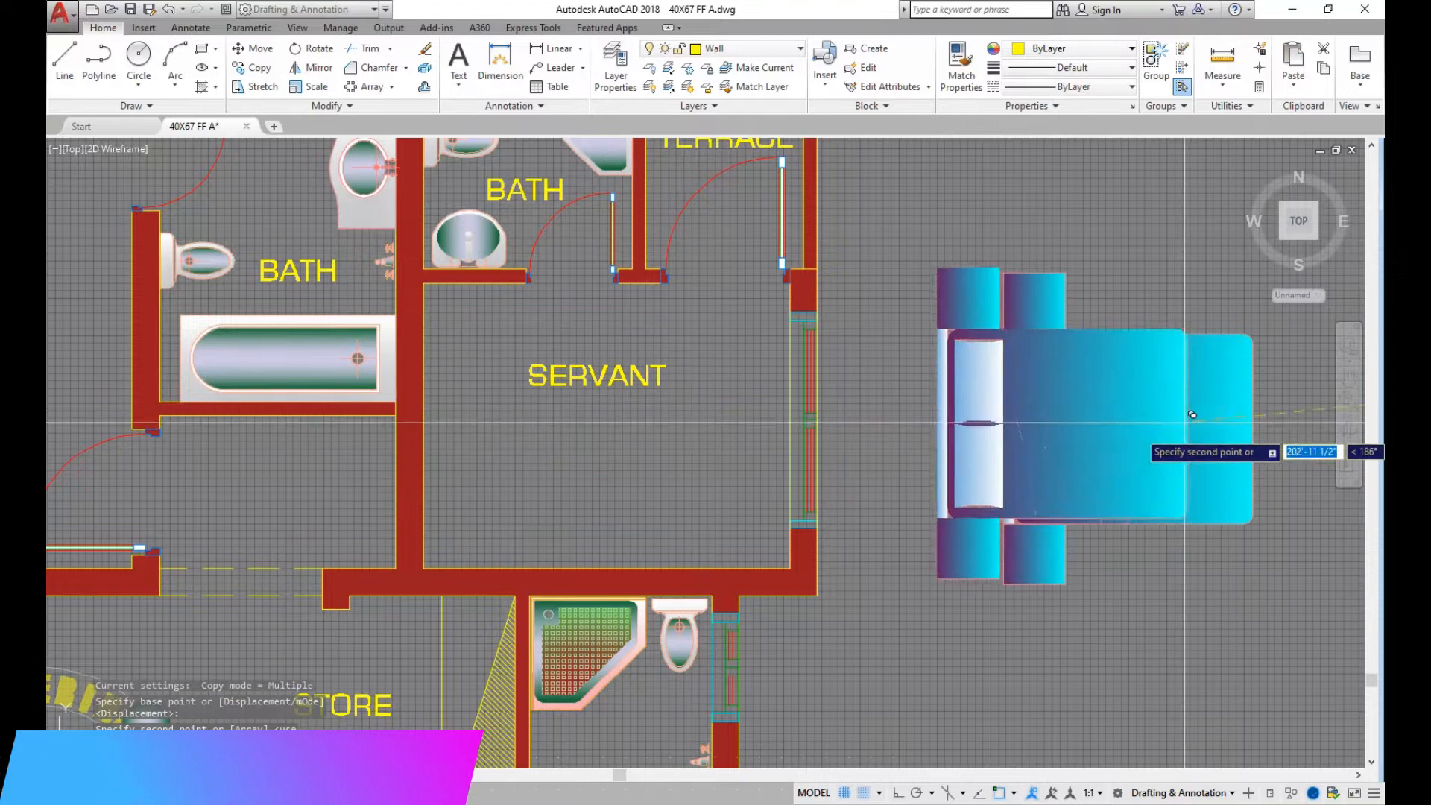
{"action": "scroll", "coordinate": [1066, 391], "scroll_direction": "down", "scroll_amount": 2}
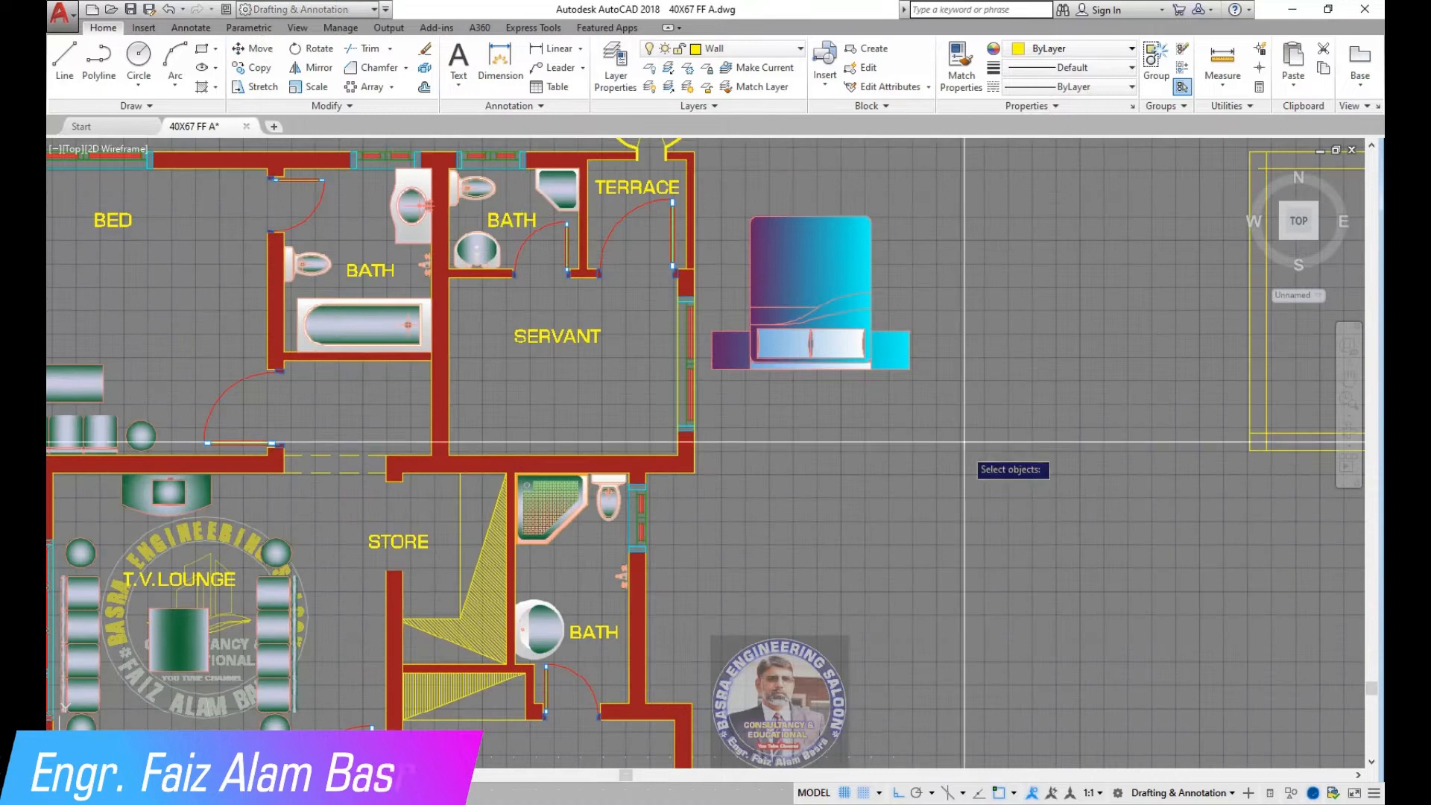
{"action": "left_click", "coordinate": [964, 442]}
{"action": "left_click", "coordinate": [719, 178]}
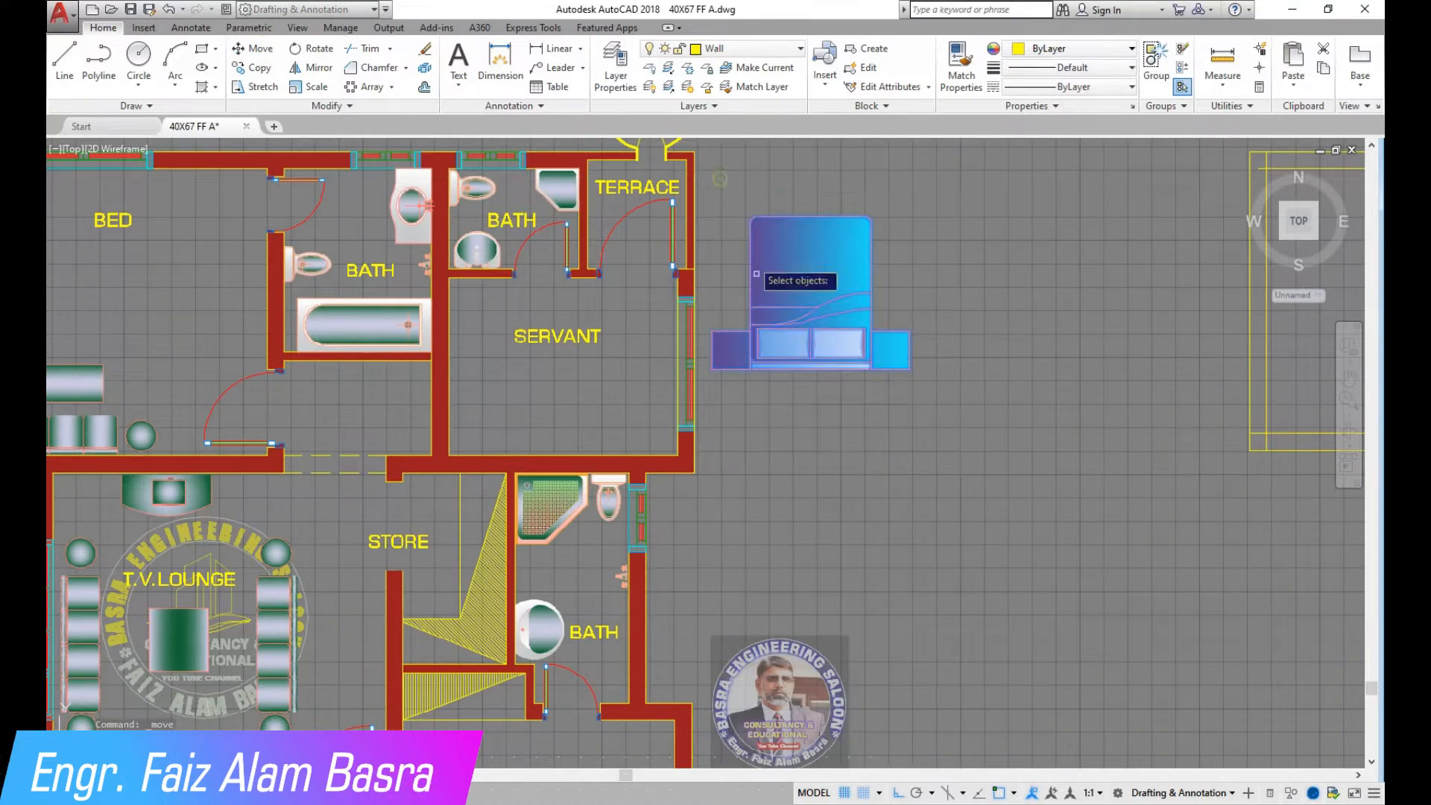
{"action": "key", "text": "Return"}
{"action": "left_click", "coordinate": [1150, 236]}
{"action": "key", "text": "Escape"}
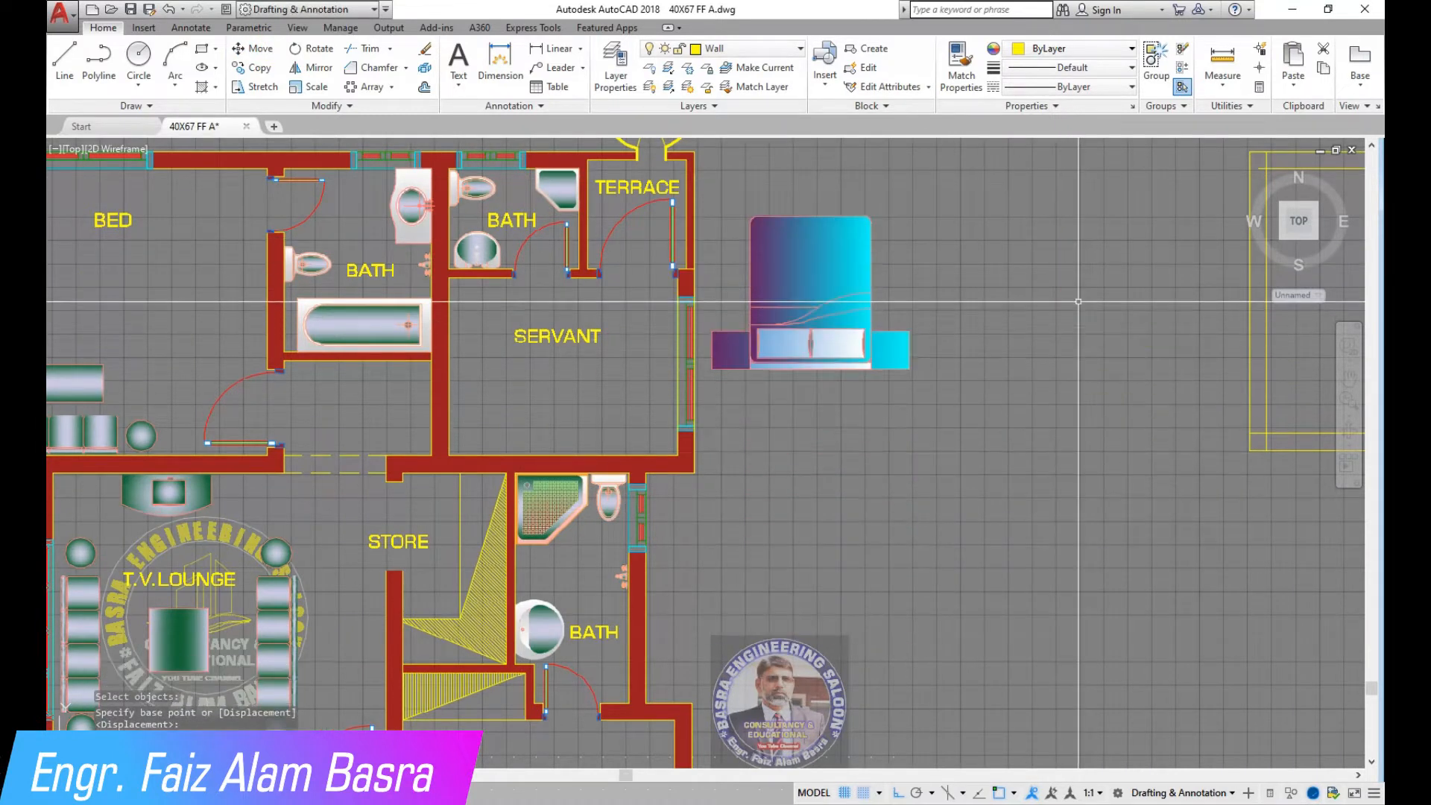
Move the SERVANT label out of its room to the empty area on the right of the plan
{"action": "left_click", "coordinate": [550, 337]}
{"action": "key", "text": "Return"}
{"action": "left_click", "coordinate": [562, 368]}
{"action": "left_click", "coordinate": [1014, 429]}
Move the cyan bed with its side tables into the servant room, headboard against the lower wall
{"action": "left_click", "coordinate": [926, 377]}
{"action": "left_click", "coordinate": [710, 184]}
{"action": "key", "text": "Return"}
{"action": "left_click", "coordinate": [1129, 369]}
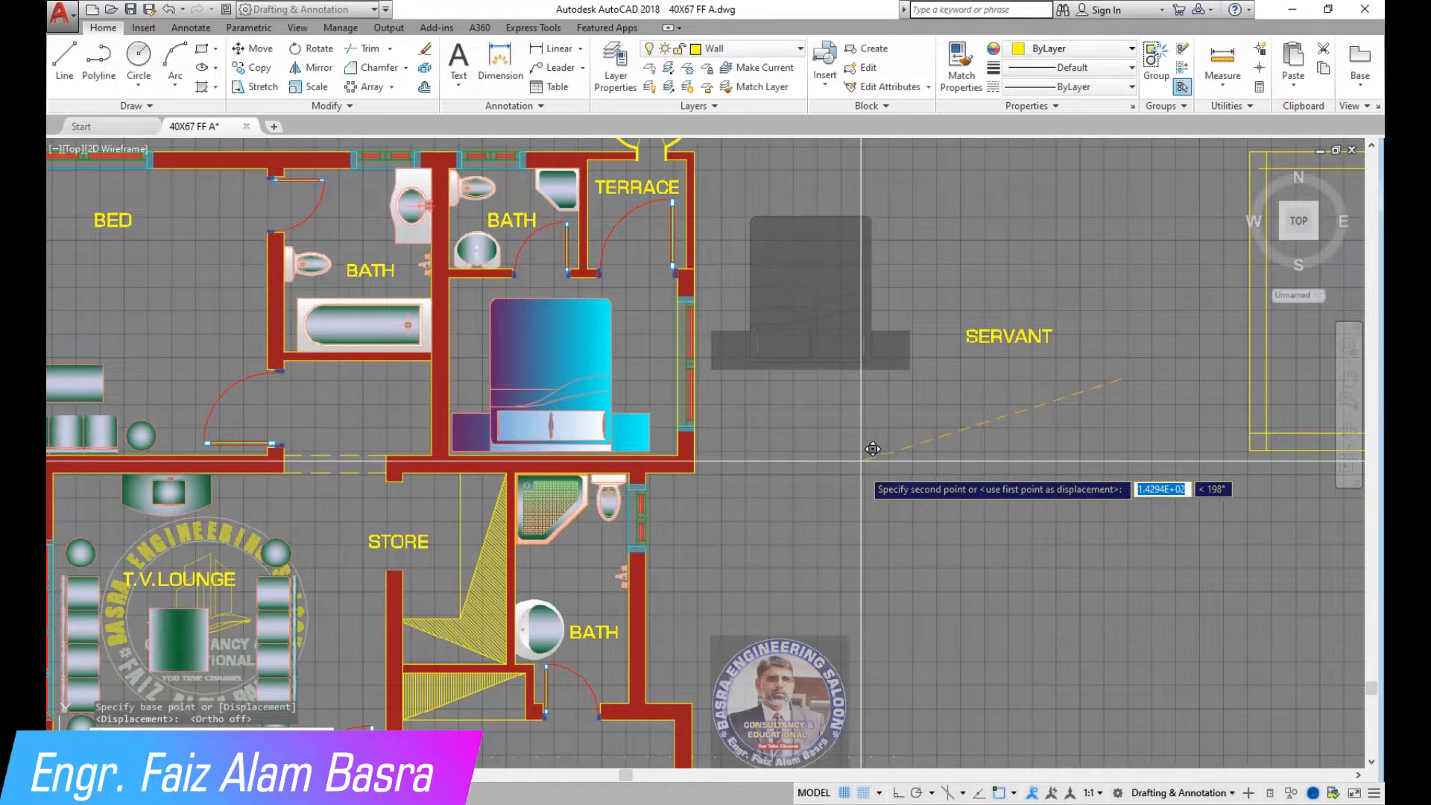
{"action": "key", "text": "Escape"}
Move the SERVANT label back into its room, just above the bed
{"action": "left_click", "coordinate": [254, 49]}
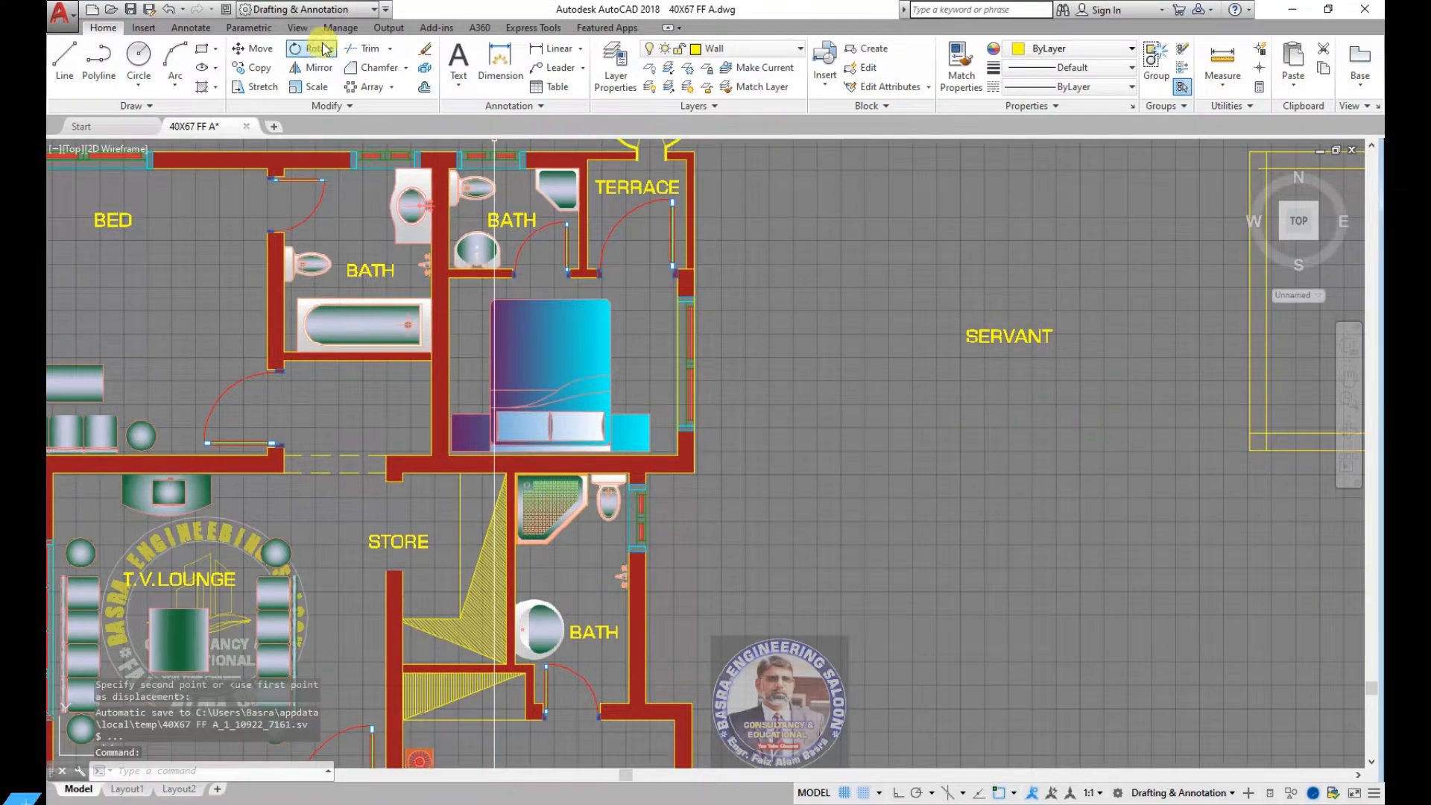
{"action": "key", "text": "Return"}
{"action": "left_click", "coordinate": [1084, 380]}
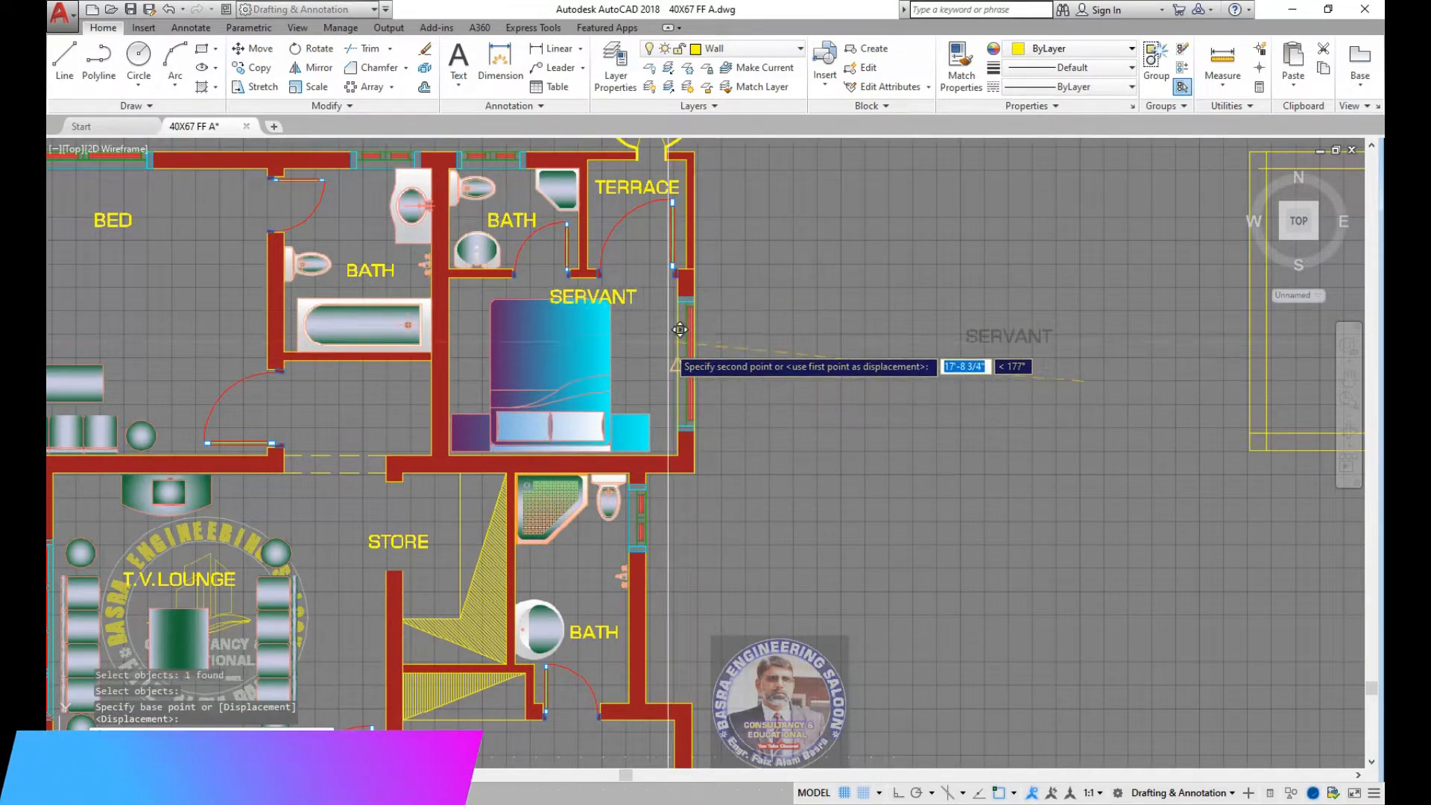
{"action": "left_click", "coordinate": [635, 333]}
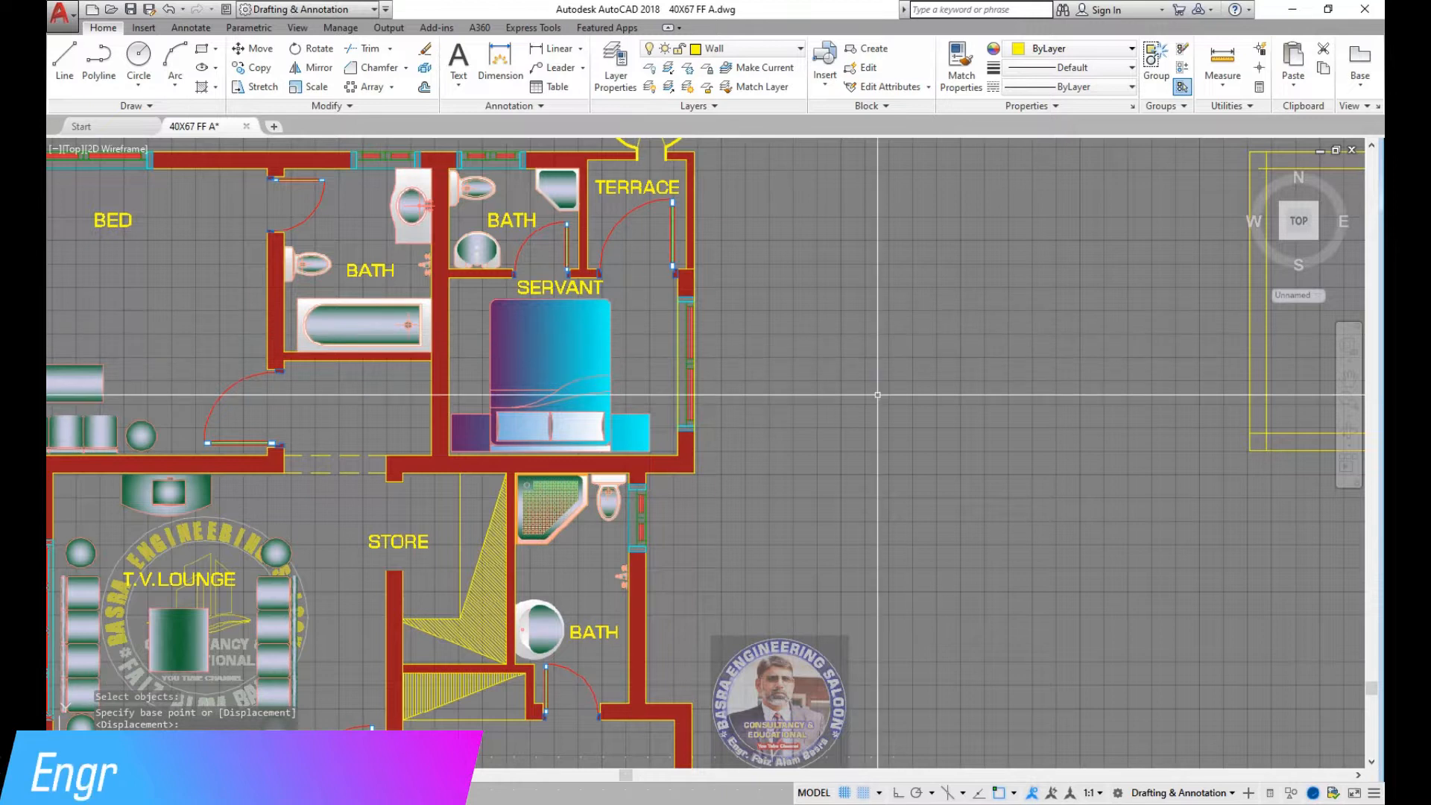
Extend the verandah's lower inner line to the face of the wall beside the lobby's double door
{"action": "scroll", "coordinate": [881, 396], "scroll_direction": "down", "scroll_amount": 2}
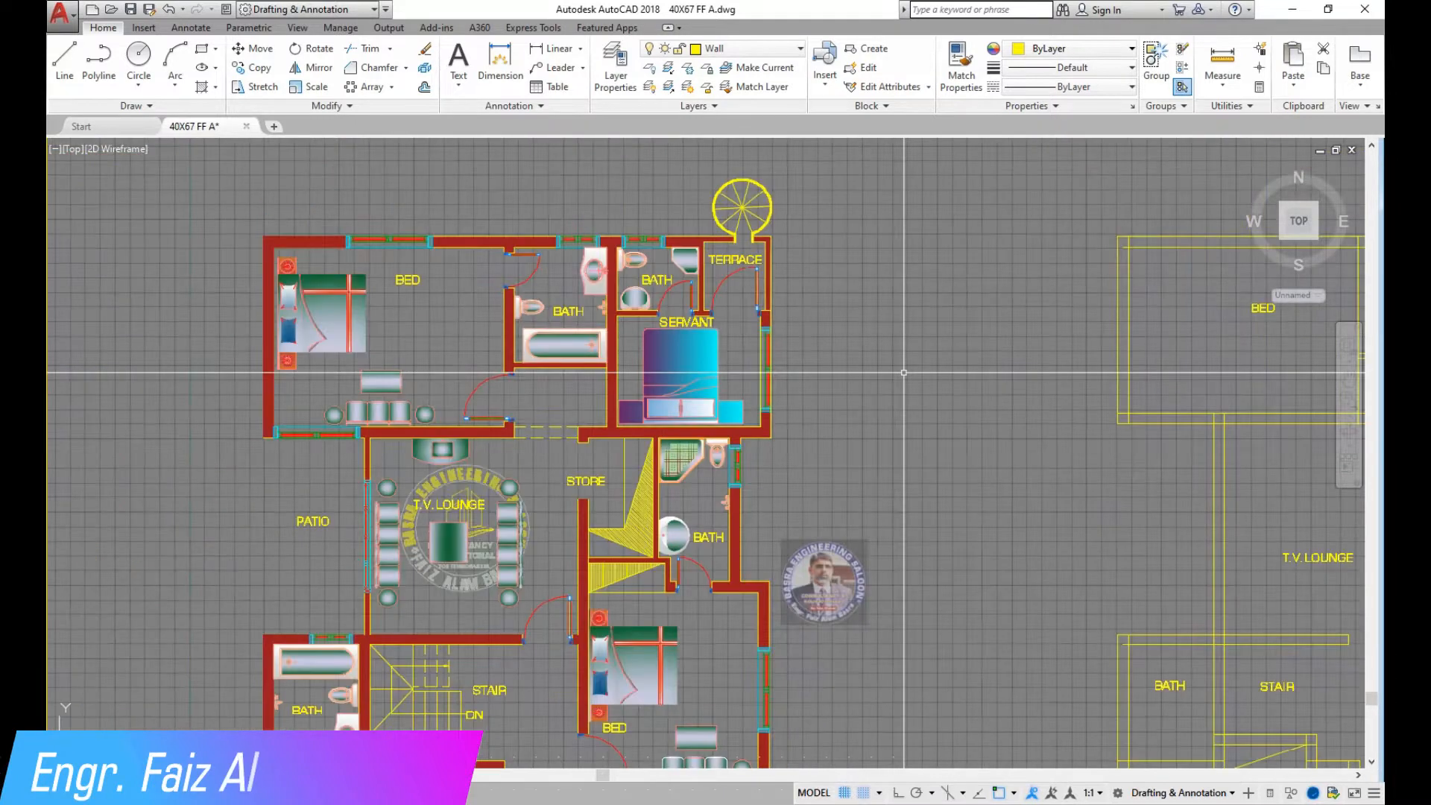
{"action": "scroll", "coordinate": [714, 440], "scroll_direction": "down", "scroll_amount": 5}
{"action": "scroll", "coordinate": [960, 463], "scroll_direction": "up", "scroll_amount": 8}
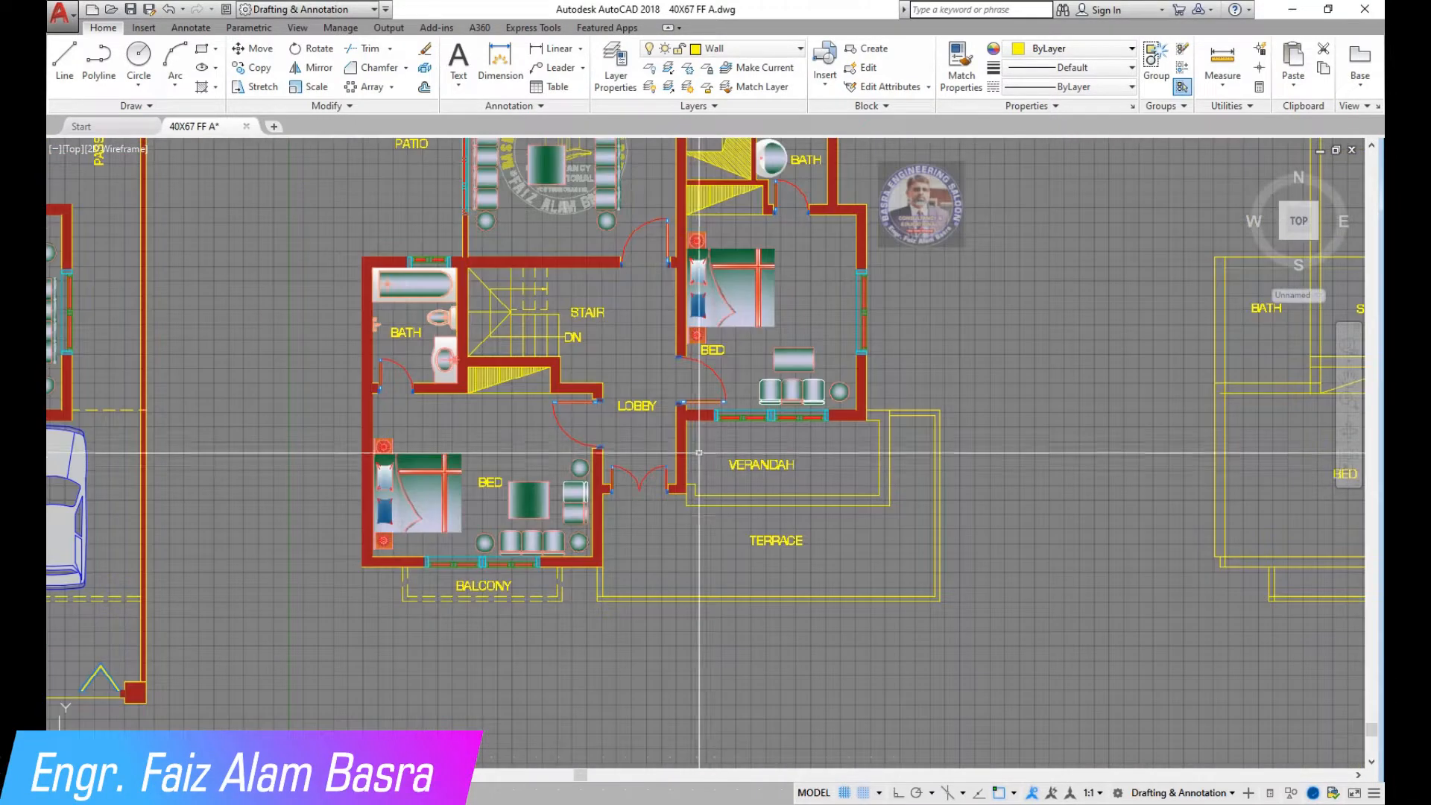
{"action": "scroll", "coordinate": [857, 465], "scroll_direction": "up", "scroll_amount": 2}
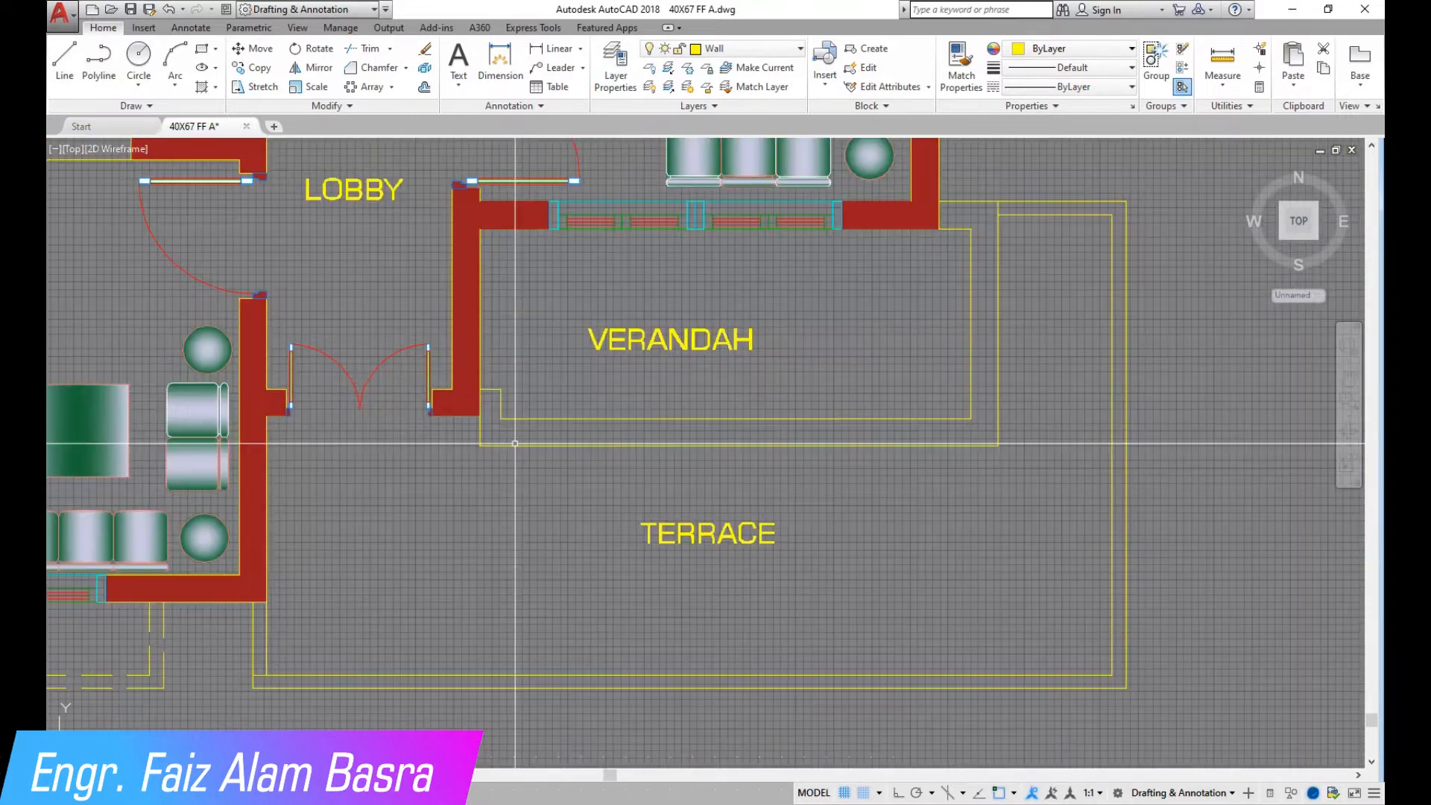
{"action": "scroll", "coordinate": [477, 391], "scroll_direction": "down", "scroll_amount": 3}
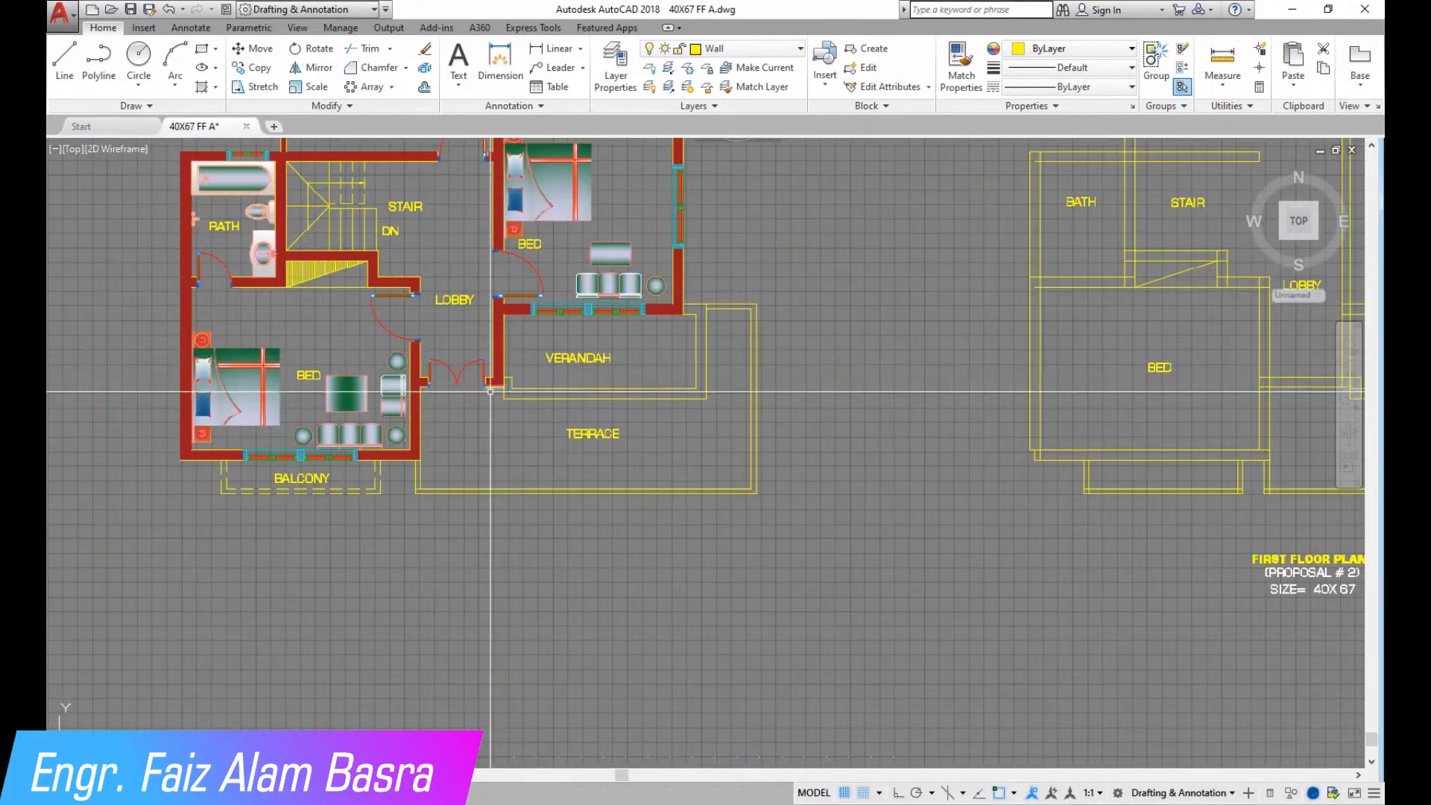
{"action": "scroll", "coordinate": [502, 392], "scroll_direction": "up", "scroll_amount": 3}
{"action": "scroll", "coordinate": [516, 382], "scroll_direction": "up", "scroll_amount": 2}
{"action": "scroll", "coordinate": [480, 367], "scroll_direction": "down", "scroll_amount": 2}
{"action": "scroll", "coordinate": [447, 351], "scroll_direction": "up", "scroll_amount": 4}
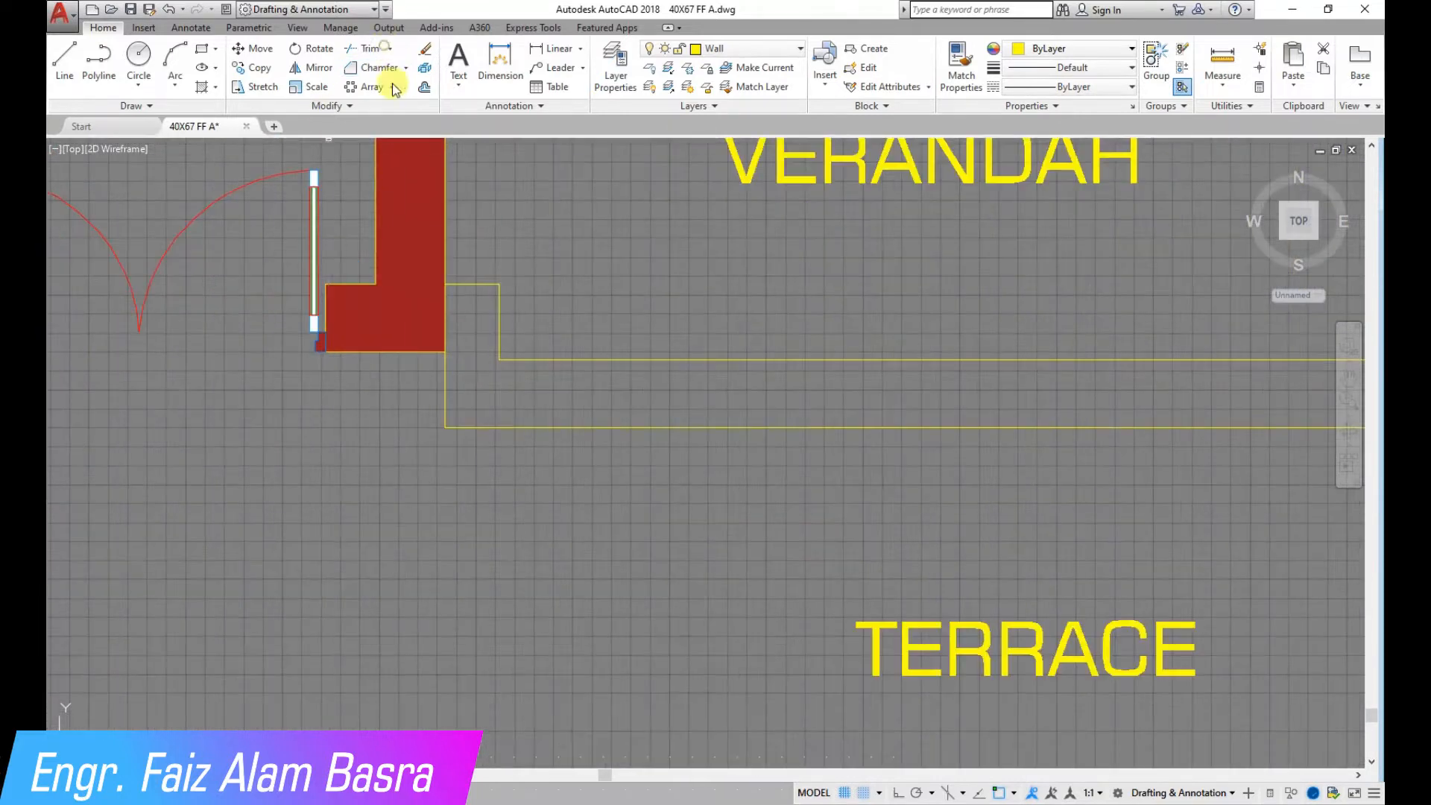
{"action": "left_click", "coordinate": [538, 359]}
{"action": "scroll", "coordinate": [452, 263], "scroll_direction": "down", "scroll_amount": 2}
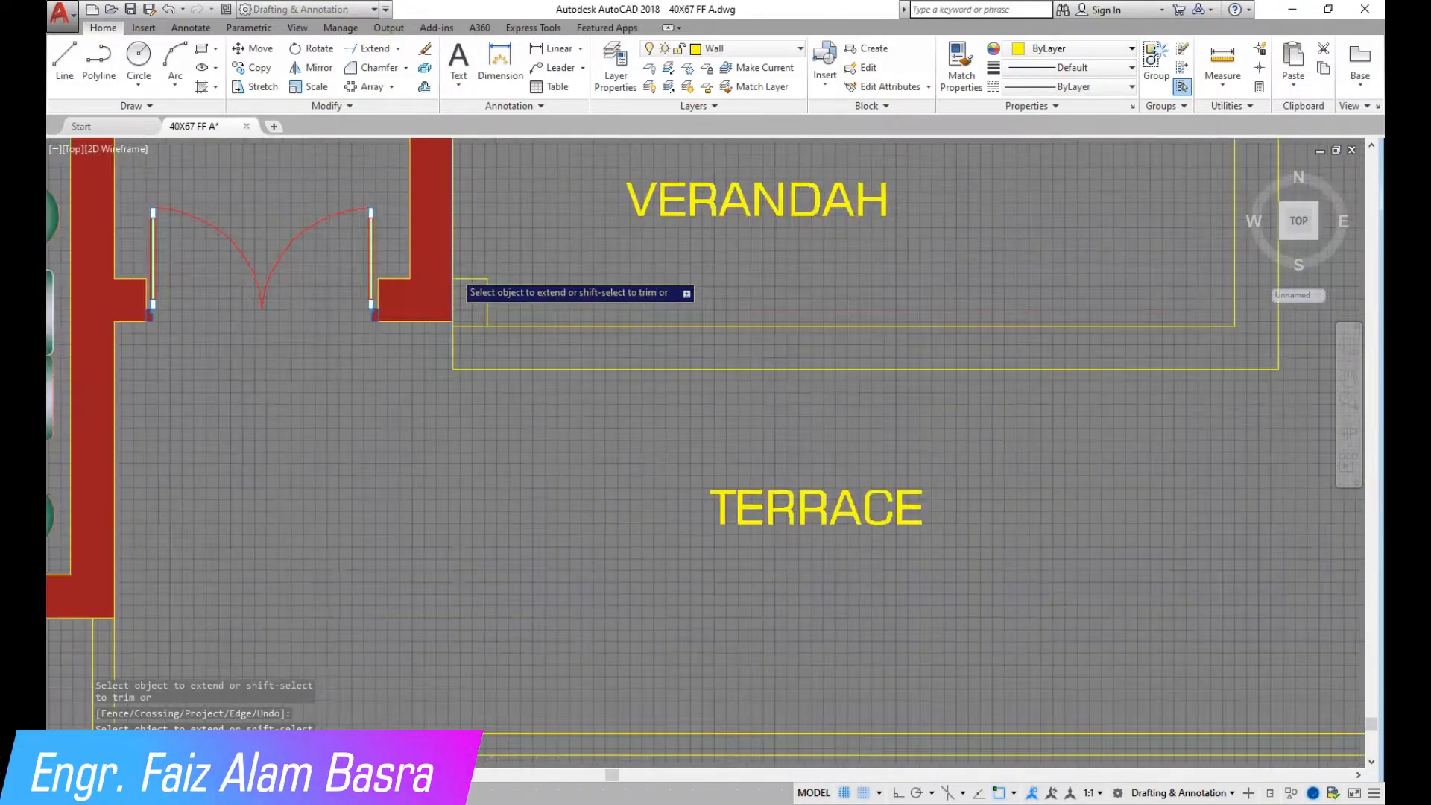
{"action": "scroll", "coordinate": [646, 339], "scroll_direction": "up", "scroll_amount": 2}
{"action": "right_click", "coordinate": [439, 281]}
{"action": "left_click", "coordinate": [470, 292]}
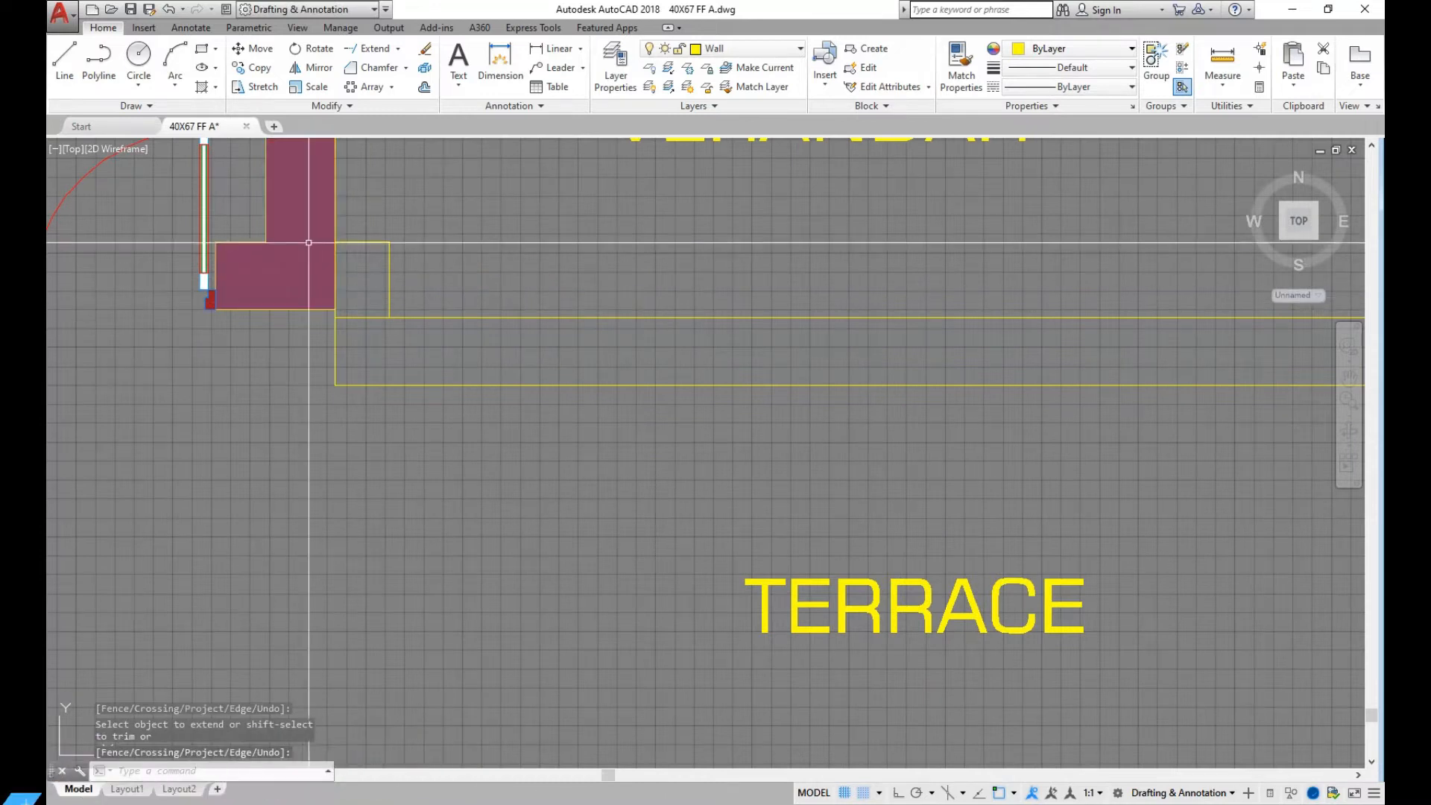
Move the extended inner verandah line up so it meets the bottom corner of the lobby wall
{"action": "left_click", "coordinate": [261, 48]}
{"action": "scroll", "coordinate": [215, 312], "scroll_direction": "up", "scroll_amount": 5}
{"action": "left_click", "coordinate": [313, 328]}
{"action": "left_click", "coordinate": [271, 257]}
{"action": "key", "text": "Return"}
{"action": "left_click", "coordinate": [230, 285]}
{"action": "left_click", "coordinate": [243, 273]}
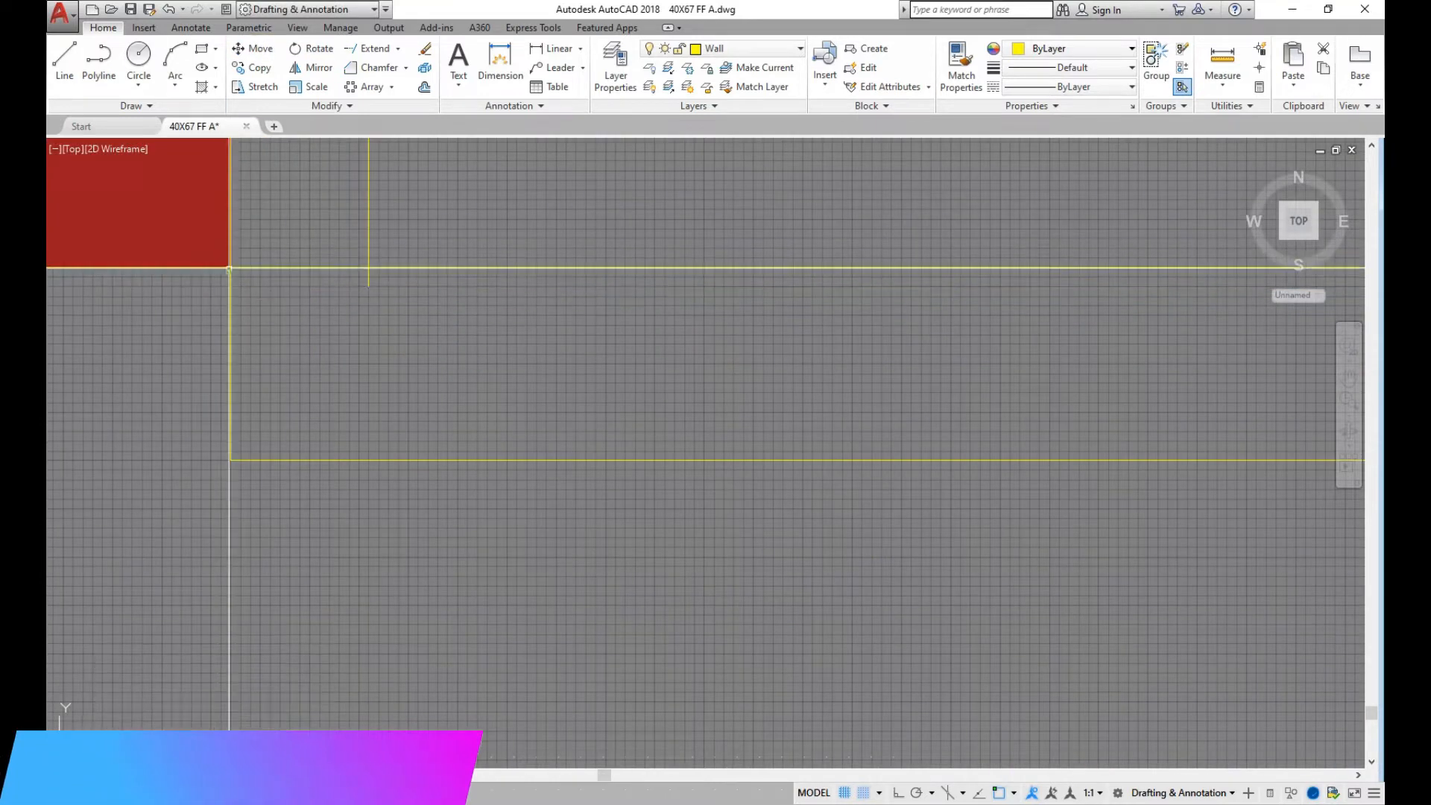
Trim the ends of the vertical verandah lines that project past the moved lower inner line
{"action": "scroll", "coordinate": [284, 283], "scroll_direction": "down", "scroll_amount": 3}
{"action": "left_click", "coordinate": [398, 48]}
{"action": "left_click", "coordinate": [370, 67]}
{"action": "scroll", "coordinate": [358, 336], "scroll_direction": "up", "scroll_amount": 3}
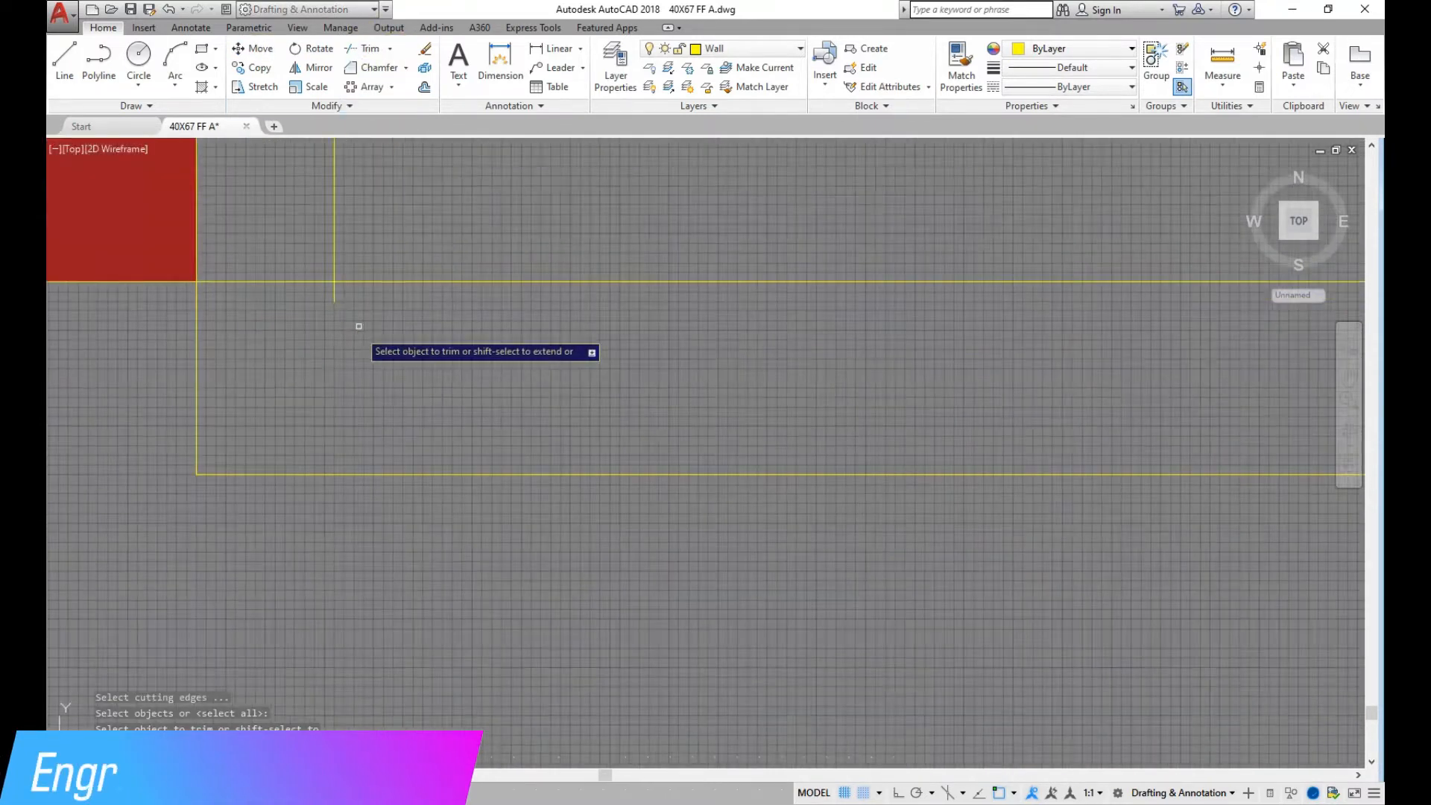
{"action": "scroll", "coordinate": [287, 350], "scroll_direction": "down", "scroll_amount": 3}
{"action": "scroll", "coordinate": [701, 332], "scroll_direction": "down", "scroll_amount": 2}
{"action": "scroll", "coordinate": [779, 372], "scroll_direction": "up", "scroll_amount": 4}
{"action": "left_click", "coordinate": [819, 391]}
{"action": "left_click", "coordinate": [818, 397]}
{"action": "scroll", "coordinate": [818, 397], "scroll_direction": "down", "scroll_amount": 3}
{"action": "key", "text": "Escape"}
Delete the verandah's old lower outer line and offset the moved inner line 9 inches downward to replace it
{"action": "left_click", "coordinate": [783, 415]}
{"action": "key", "text": "Delete"}
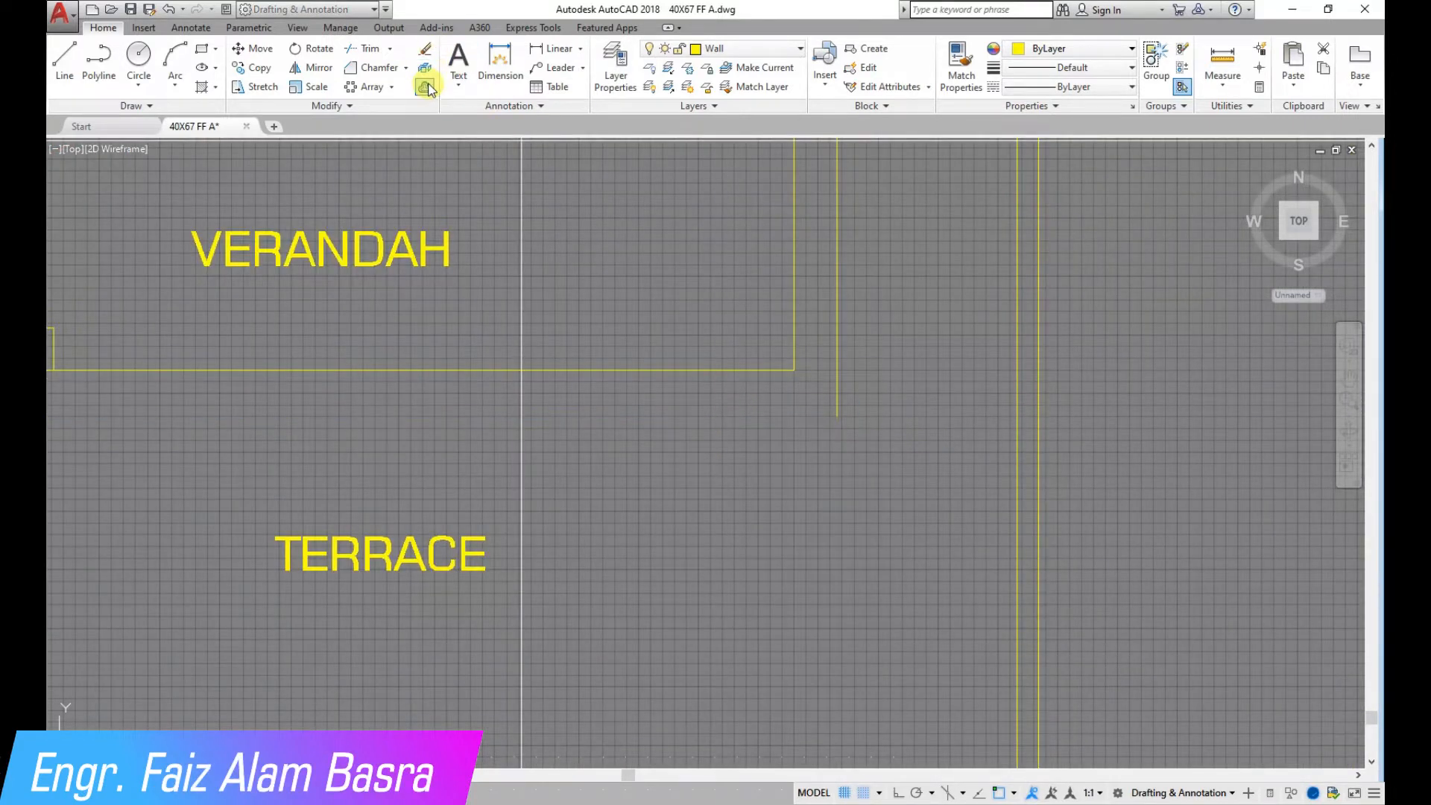
{"action": "middle_click_drag", "start_coordinate": [607, 432], "coordinate": [917, 377]}
{"action": "left_click", "coordinate": [380, 67]}
{"action": "scroll", "coordinate": [411, 253], "scroll_direction": "up", "scroll_amount": 2}
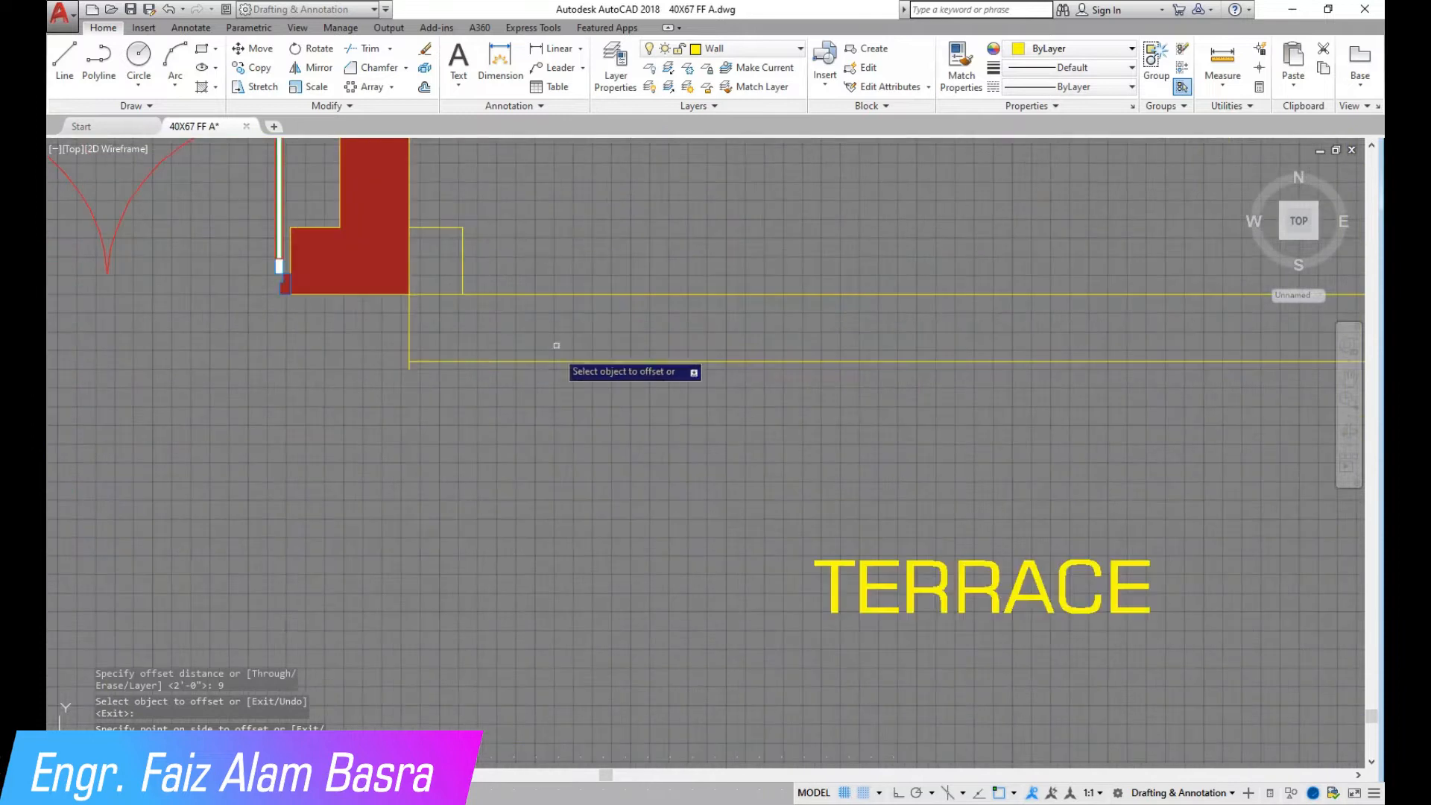
Join the offset lower line and the verandah's outer vertical line into a square corner with a zero-distance Chamfer
{"action": "scroll", "coordinate": [189, 367], "scroll_direction": "down", "scroll_amount": 4}
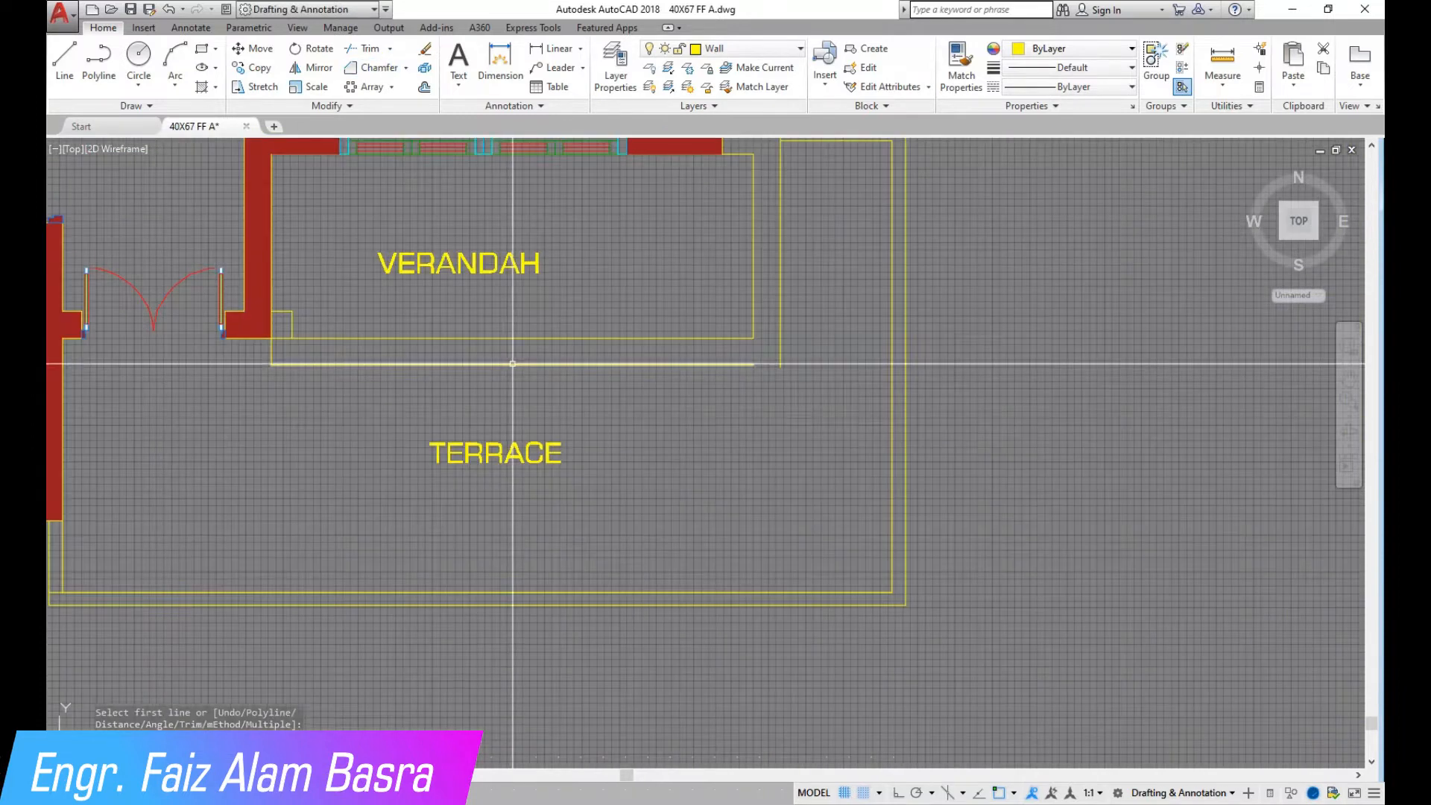
{"action": "scroll", "coordinate": [783, 362], "scroll_direction": "down", "scroll_amount": 1}
{"action": "scroll", "coordinate": [769, 284], "scroll_direction": "up", "scroll_amount": 1}
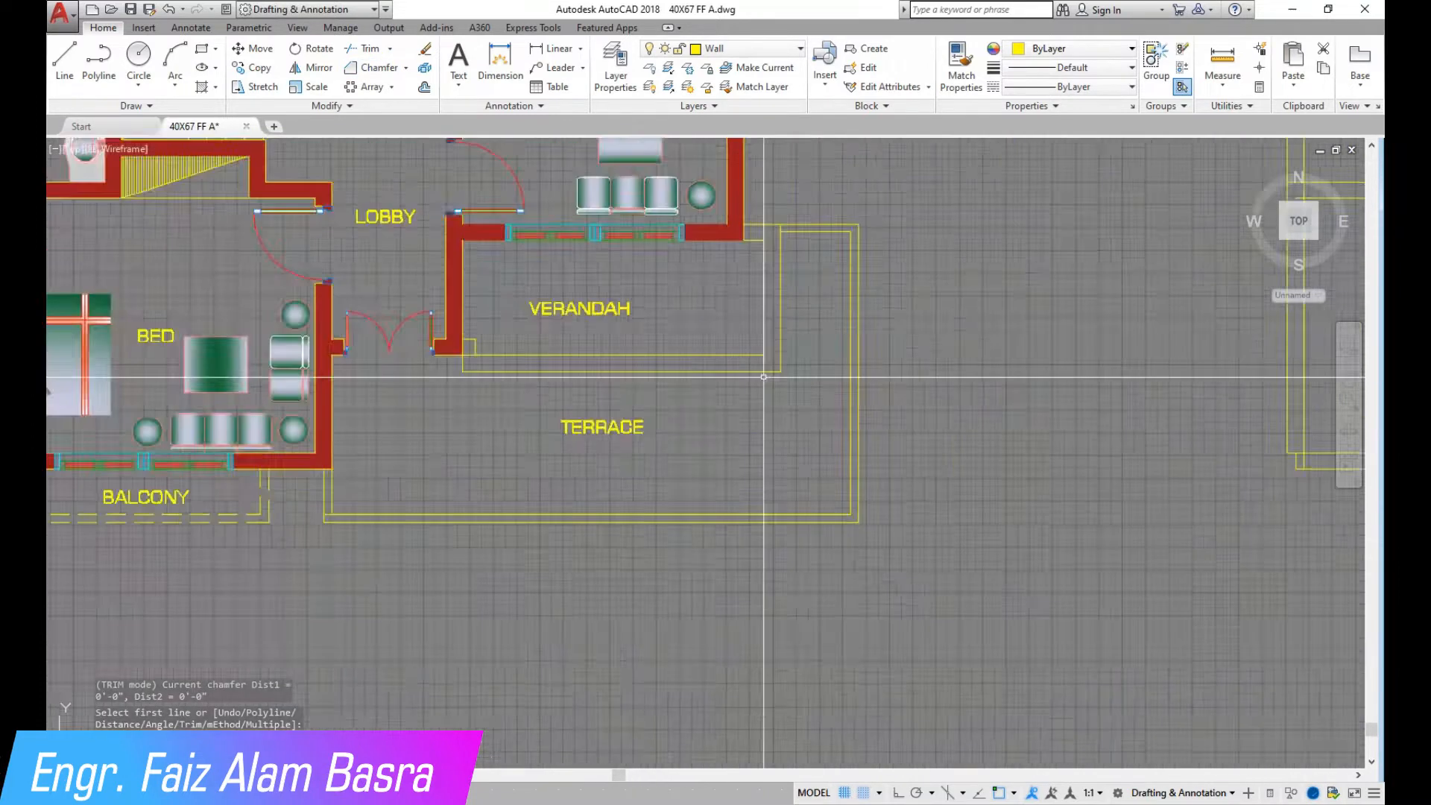
Draw a horizontal line from the upper corner of the small square by the lobby wall across to the verandah's inner vertical line
{"action": "scroll", "coordinate": [303, 433], "scroll_direction": "up", "scroll_amount": 4}
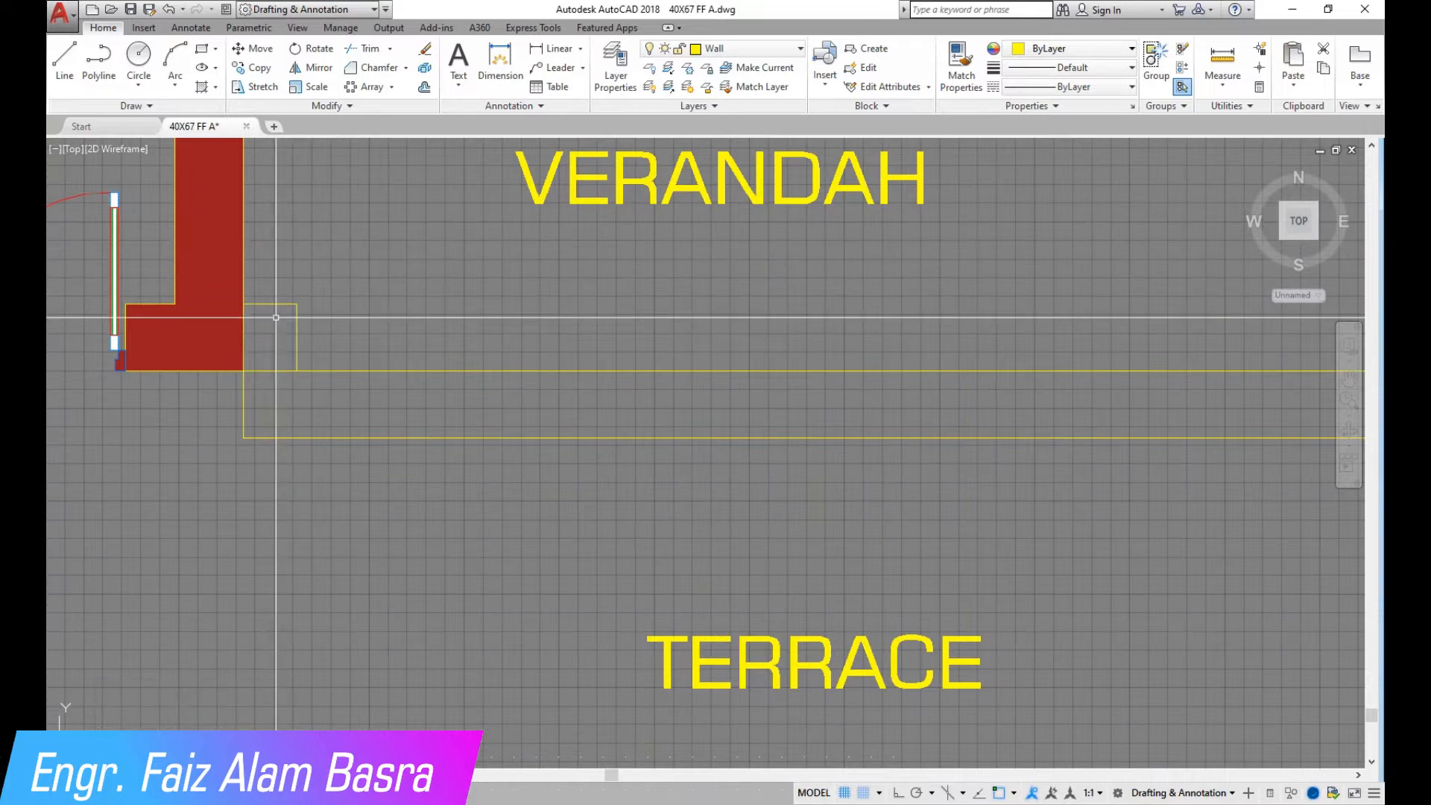
{"action": "scroll", "coordinate": [276, 317], "scroll_direction": "down", "scroll_amount": 4}
{"action": "scroll", "coordinate": [309, 334], "scroll_direction": "up", "scroll_amount": 2}
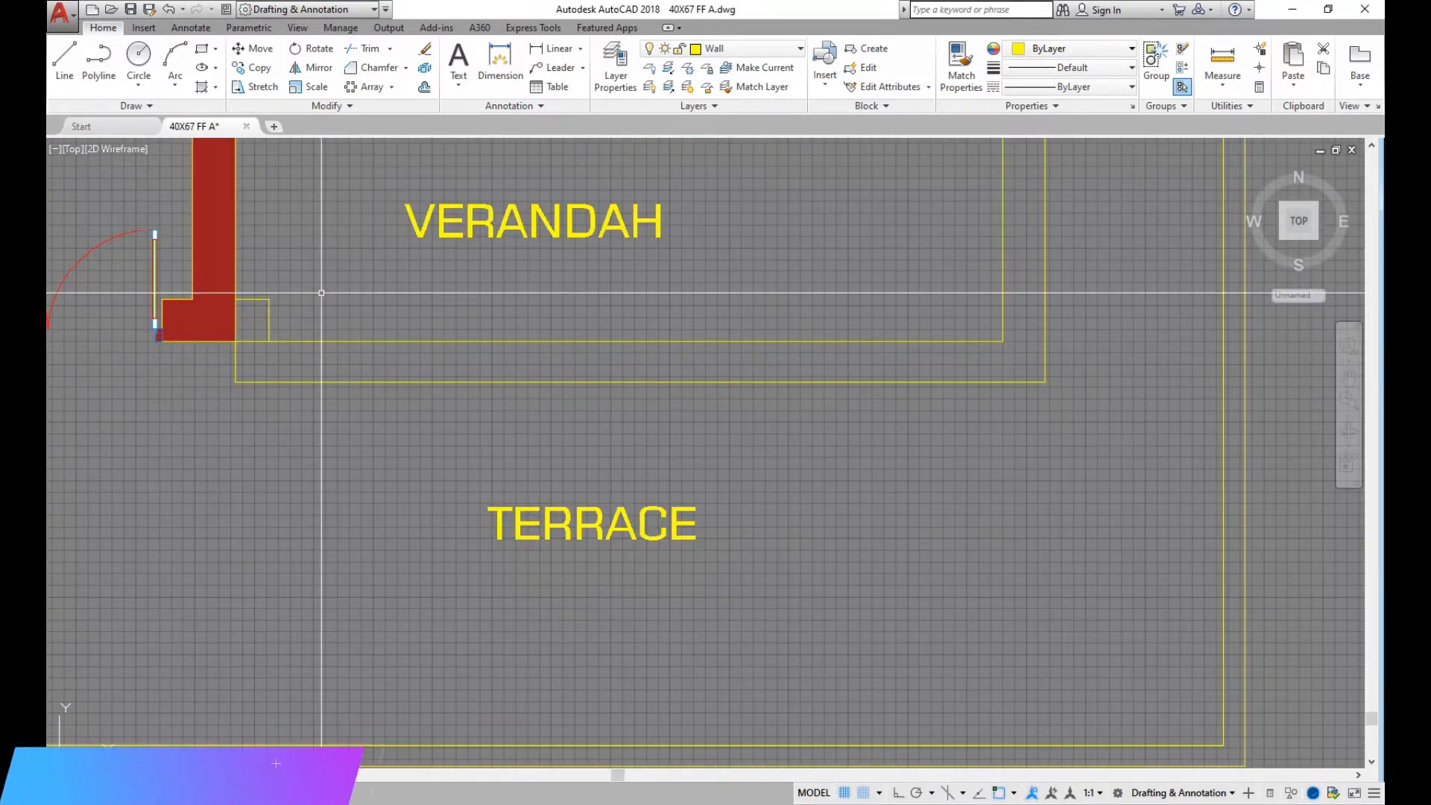
{"action": "left_click", "coordinate": [65, 60]}
{"action": "left_click", "coordinate": [270, 302]}
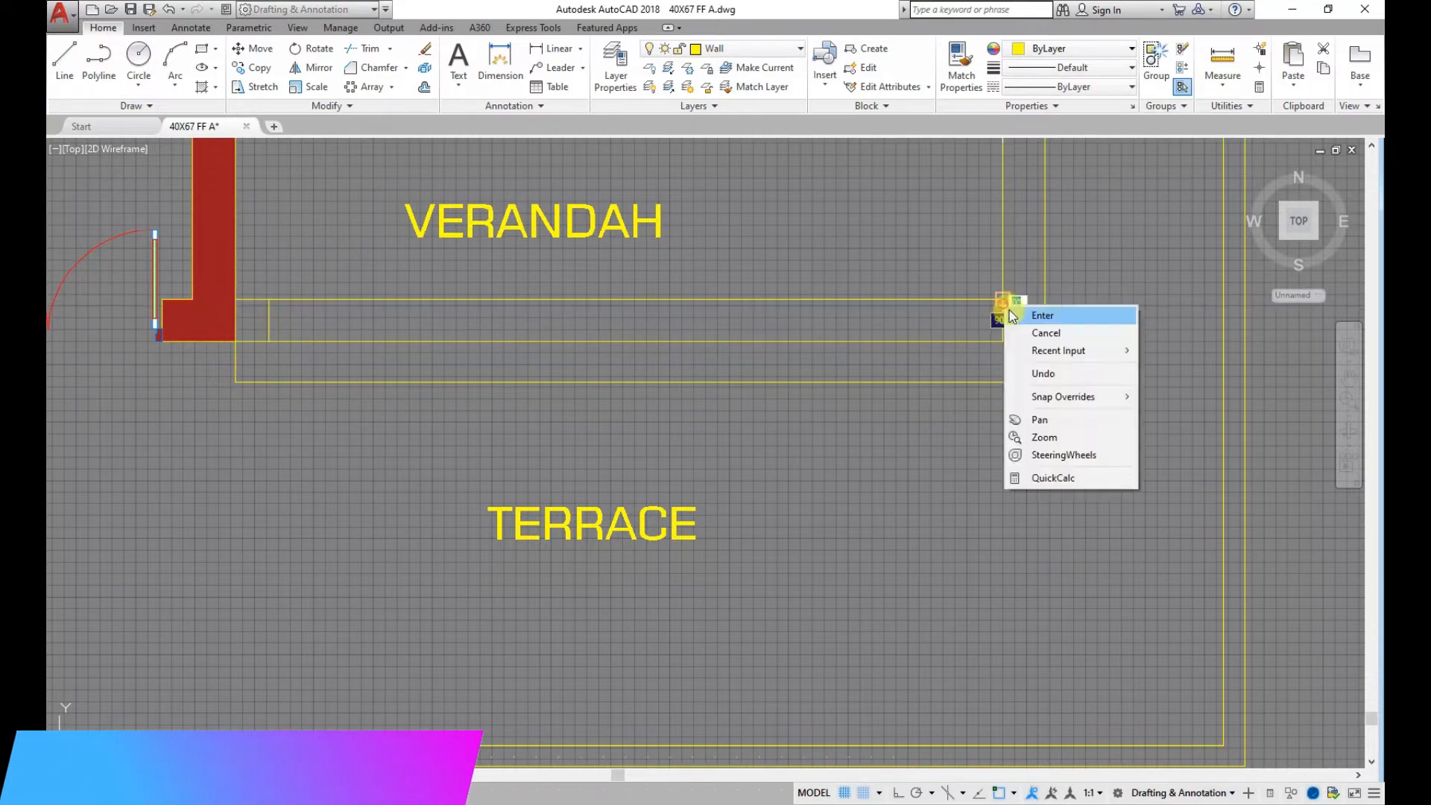
{"action": "scroll", "coordinate": [555, 329], "scroll_direction": "down", "scroll_amount": 2}
{"action": "scroll", "coordinate": [556, 329], "scroll_direction": "up", "scroll_amount": 2}
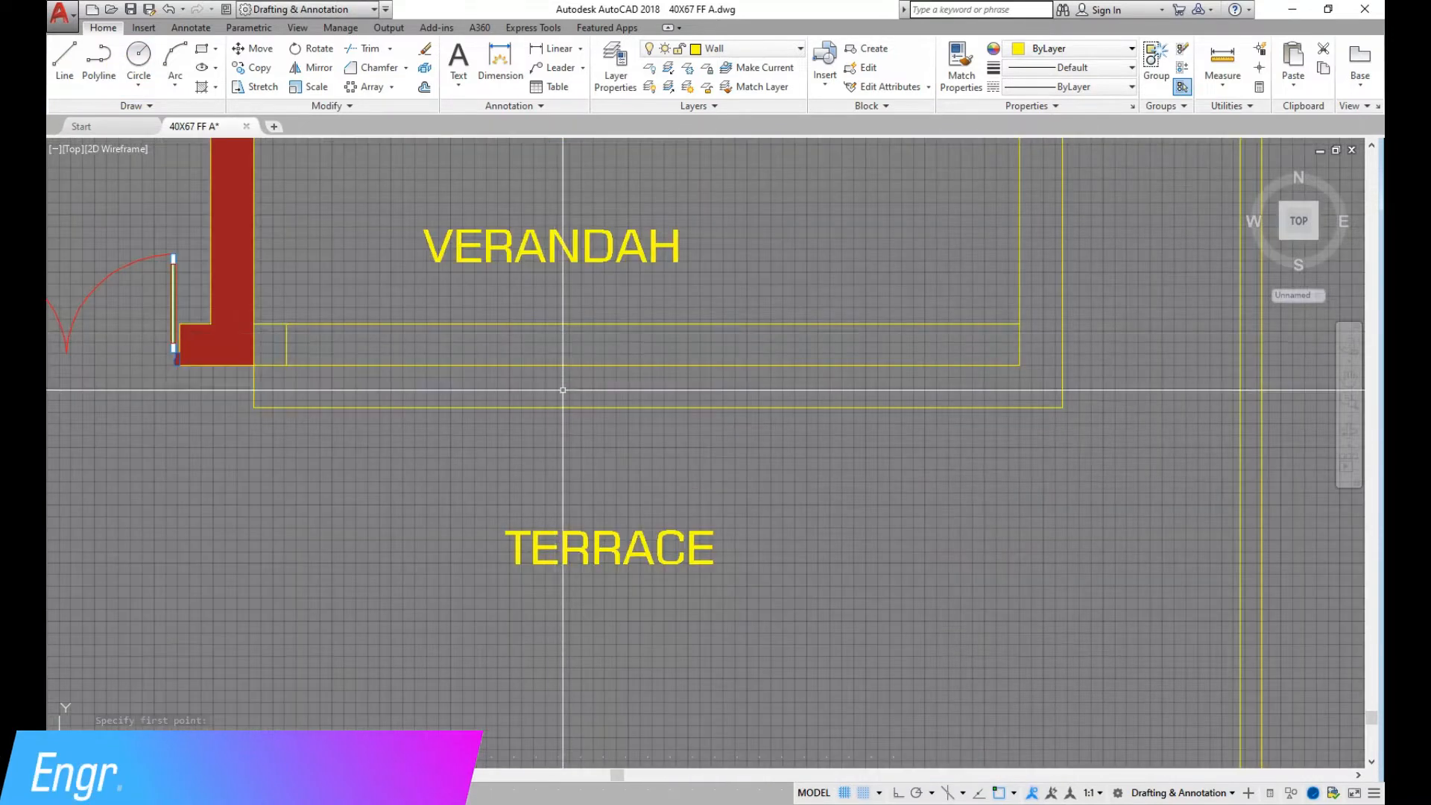
{"action": "scroll", "coordinate": [563, 373], "scroll_direction": "down", "scroll_amount": 2}
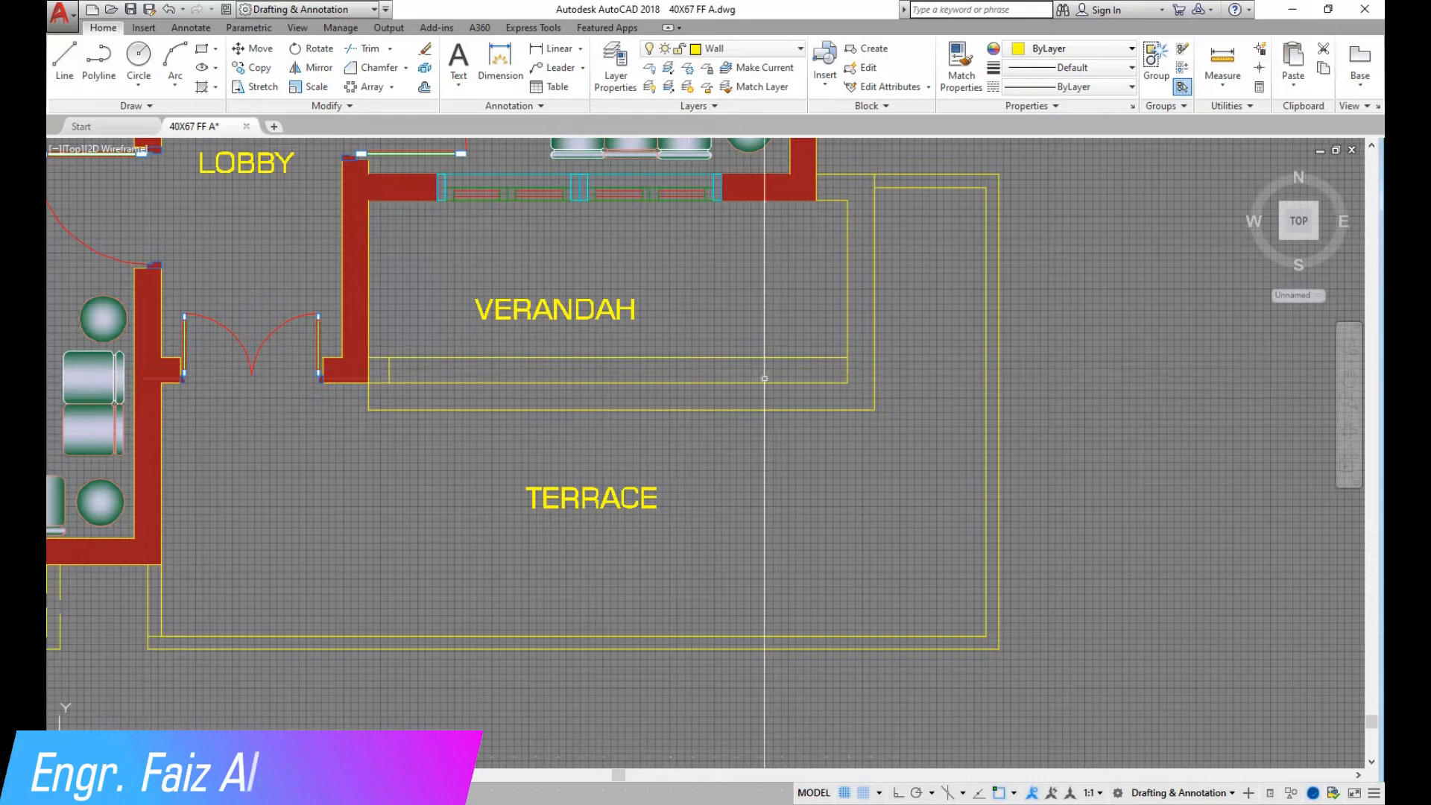
Draw a short line continuing that horizontal line from the verandah's inner vertical line to its outer vertical line
{"action": "scroll", "coordinate": [864, 388], "scroll_direction": "up", "scroll_amount": 2}
{"action": "left_click", "coordinate": [79, 47]}
{"action": "scroll", "coordinate": [857, 371], "scroll_direction": "up", "scroll_amount": 1}
{"action": "right_click", "coordinate": [855, 329]}
{"action": "key", "text": "Escape"}
{"action": "scroll", "coordinate": [872, 337], "scroll_direction": "down", "scroll_amount": 2}
{"action": "scroll", "coordinate": [861, 361], "scroll_direction": "up", "scroll_amount": 2}
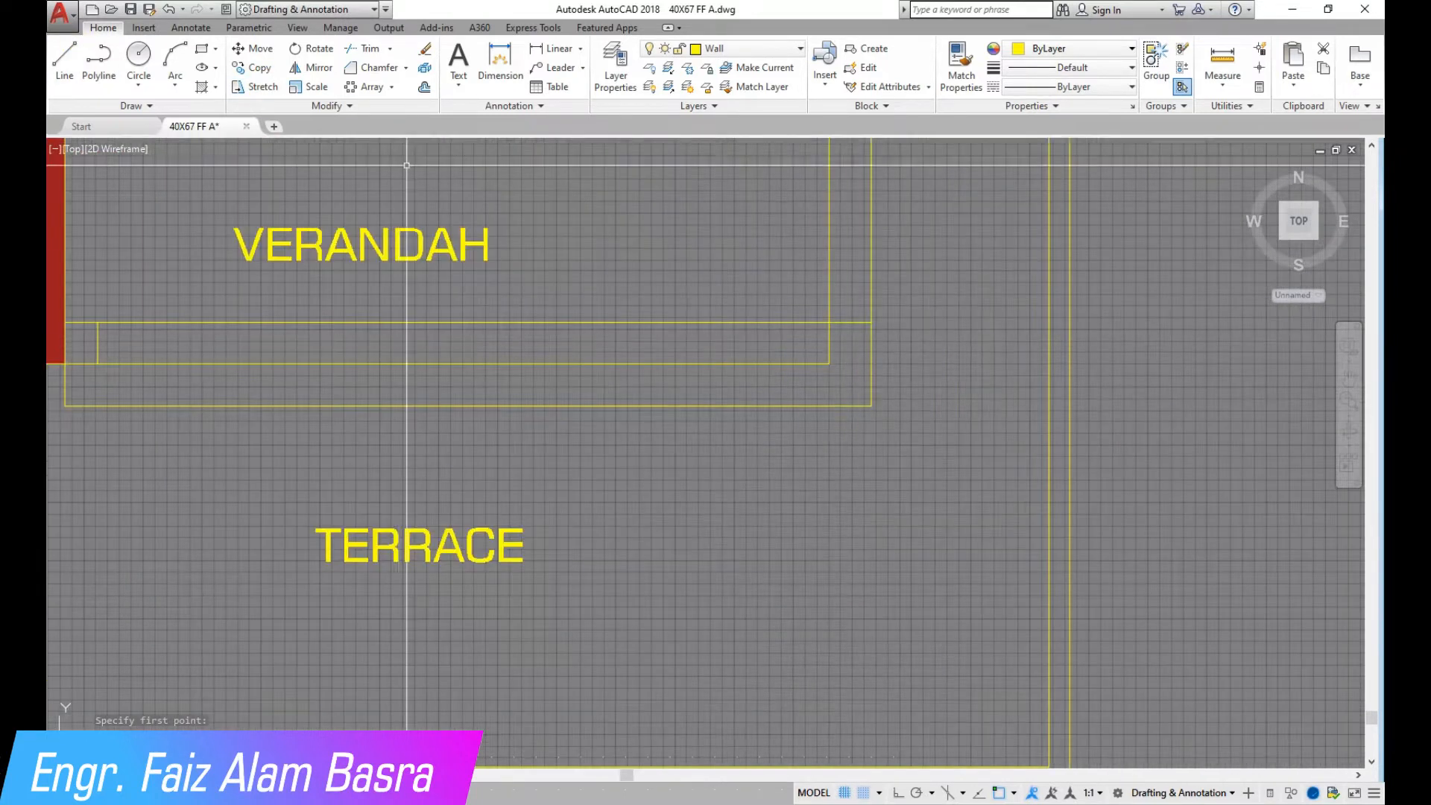
Offset the short corner line 9 inches upward and the verandah's inner vertical line 9 inches toward the room
{"action": "left_click", "coordinate": [844, 322]}
{"action": "left_click", "coordinate": [895, 342]}
{"action": "left_click", "coordinate": [826, 345]}
{"action": "left_click", "coordinate": [771, 351]}
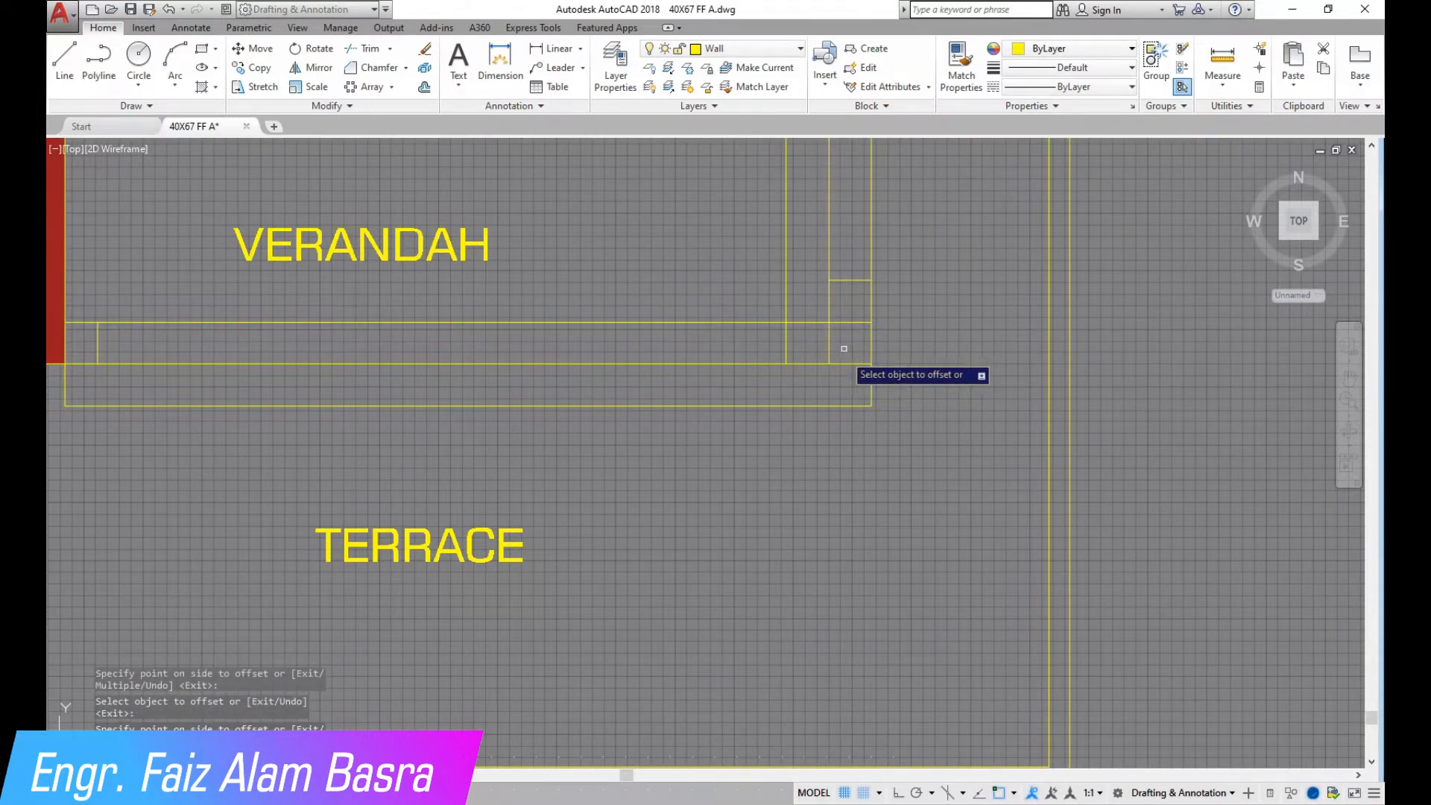
{"action": "scroll", "coordinate": [857, 357], "scroll_direction": "down", "scroll_amount": 2}
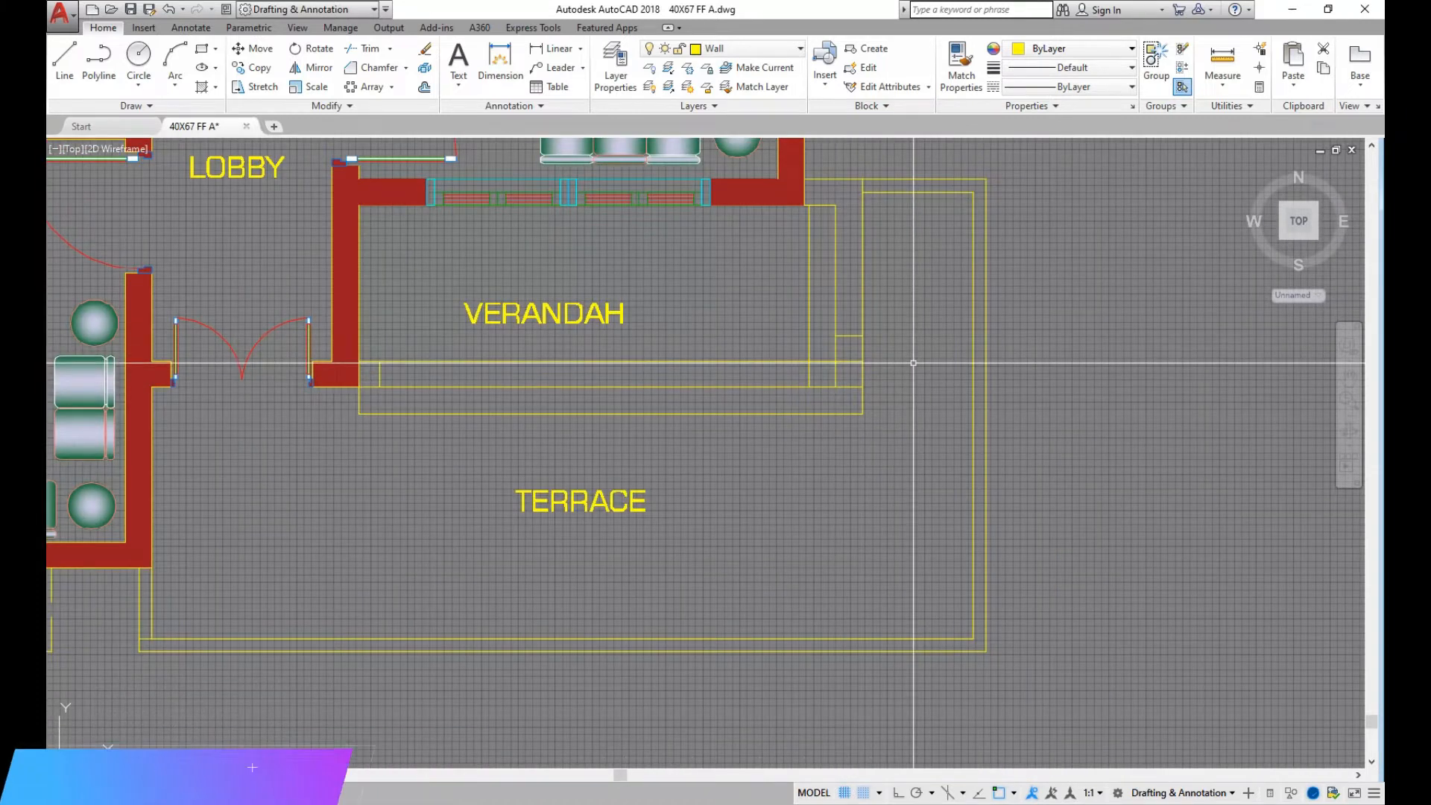
Offset the new vertical line another 9 inches inward and extend the short upper line across to the first offset line
{"action": "key", "text": "Return"}
{"action": "key", "text": "Return"}
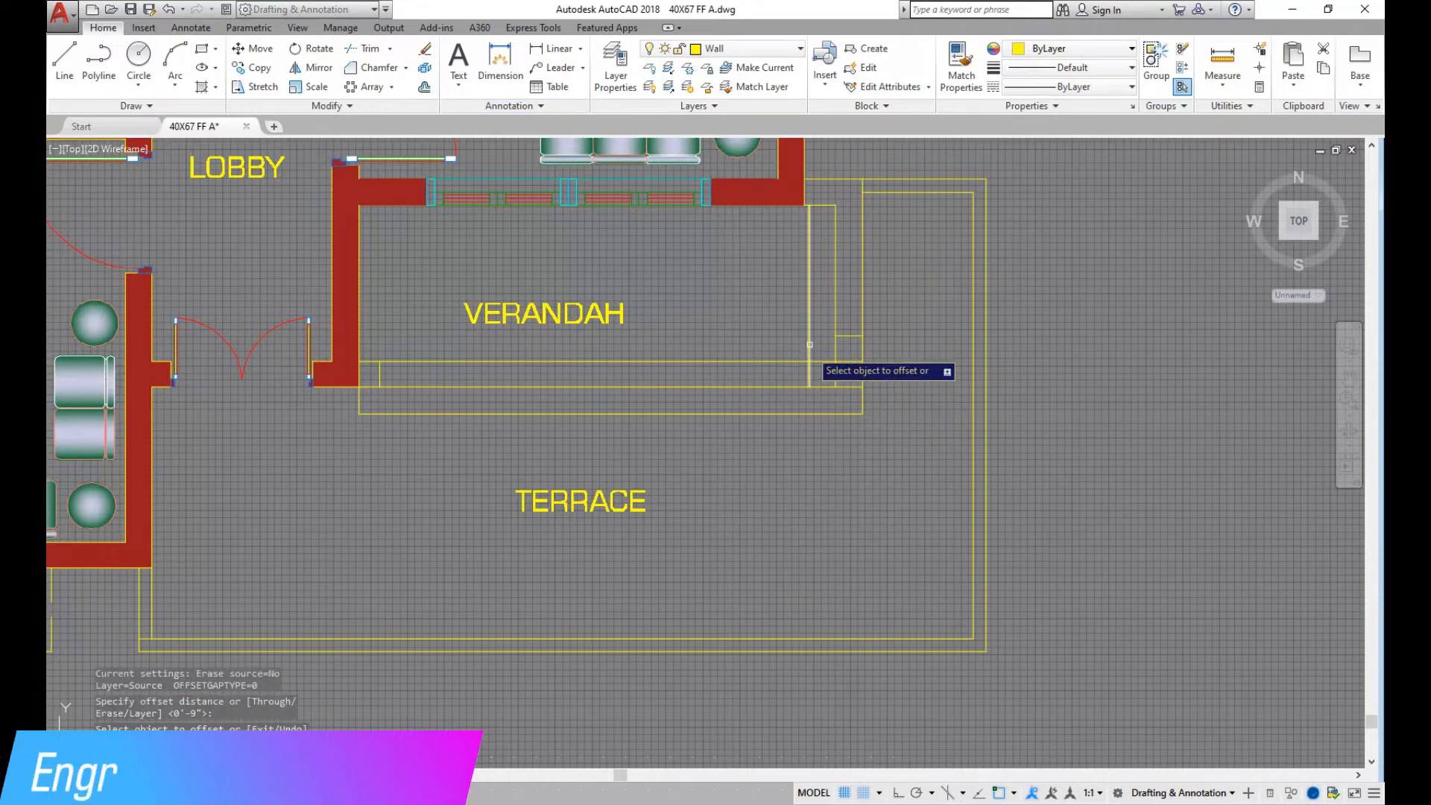
{"action": "scroll", "coordinate": [810, 345], "scroll_direction": "up", "scroll_amount": 3}
{"action": "left_click", "coordinate": [792, 425]}
{"action": "left_click", "coordinate": [861, 387]}
{"action": "left_click", "coordinate": [860, 342]}
{"action": "right_click", "coordinate": [844, 347]}
{"action": "left_click", "coordinate": [860, 361]}
Trim the crossing lines at the verandah's lower corner to open up an L-shaped pier outline
{"action": "left_click", "coordinate": [367, 50]}
{"action": "right_click", "coordinate": [786, 462]}
{"action": "scroll", "coordinate": [785, 462], "scroll_direction": "down", "scroll_amount": 2}
{"action": "scroll", "coordinate": [788, 468], "scroll_direction": "down", "scroll_amount": 2}
{"action": "left_click", "coordinate": [747, 429]}
{"action": "left_click", "coordinate": [729, 384]}
{"action": "scroll", "coordinate": [798, 444], "scroll_direction": "up", "scroll_amount": 2}
{"action": "left_click", "coordinate": [771, 412]}
{"action": "left_click", "coordinate": [715, 354]}
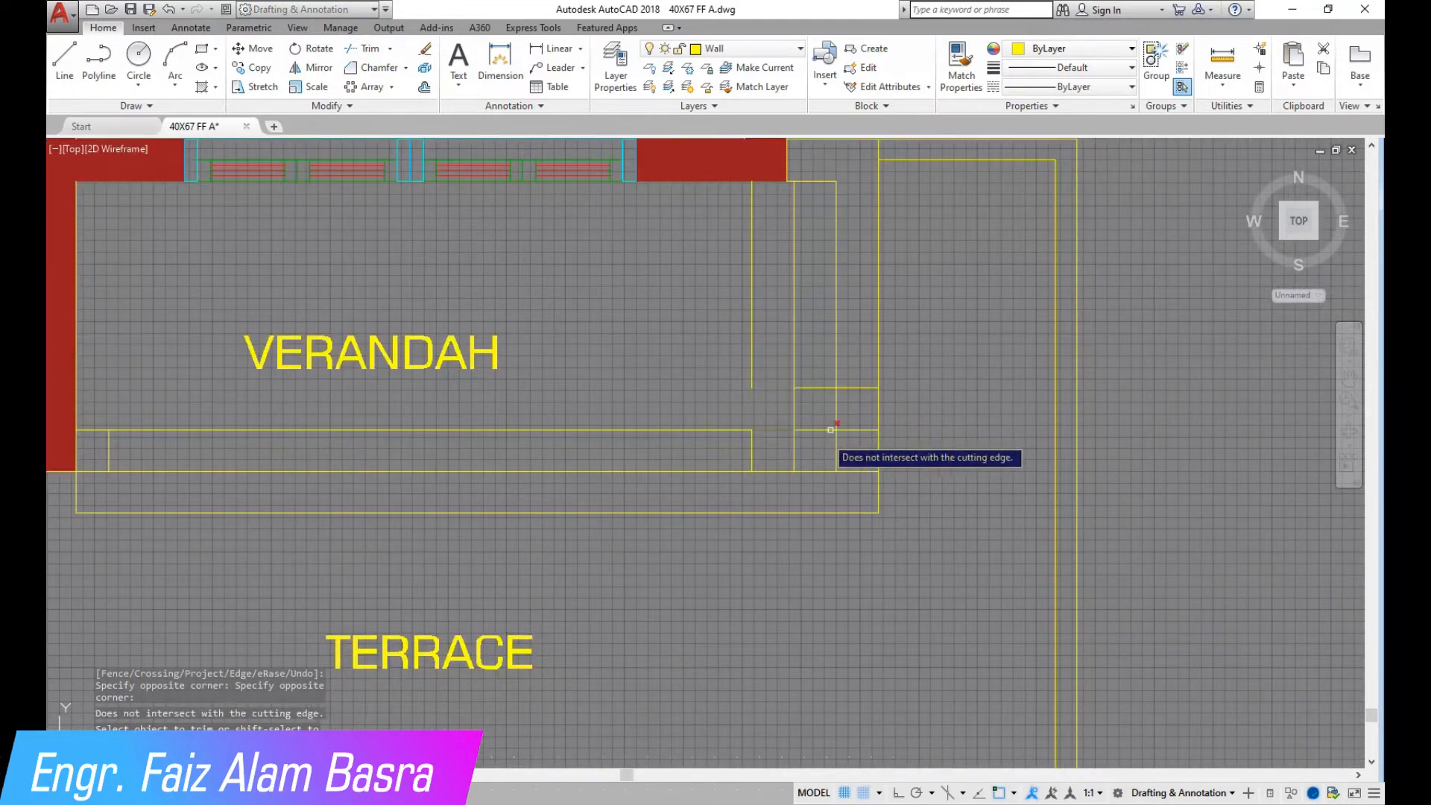
{"action": "left_click", "coordinate": [846, 422]}
{"action": "left_click", "coordinate": [815, 456]}
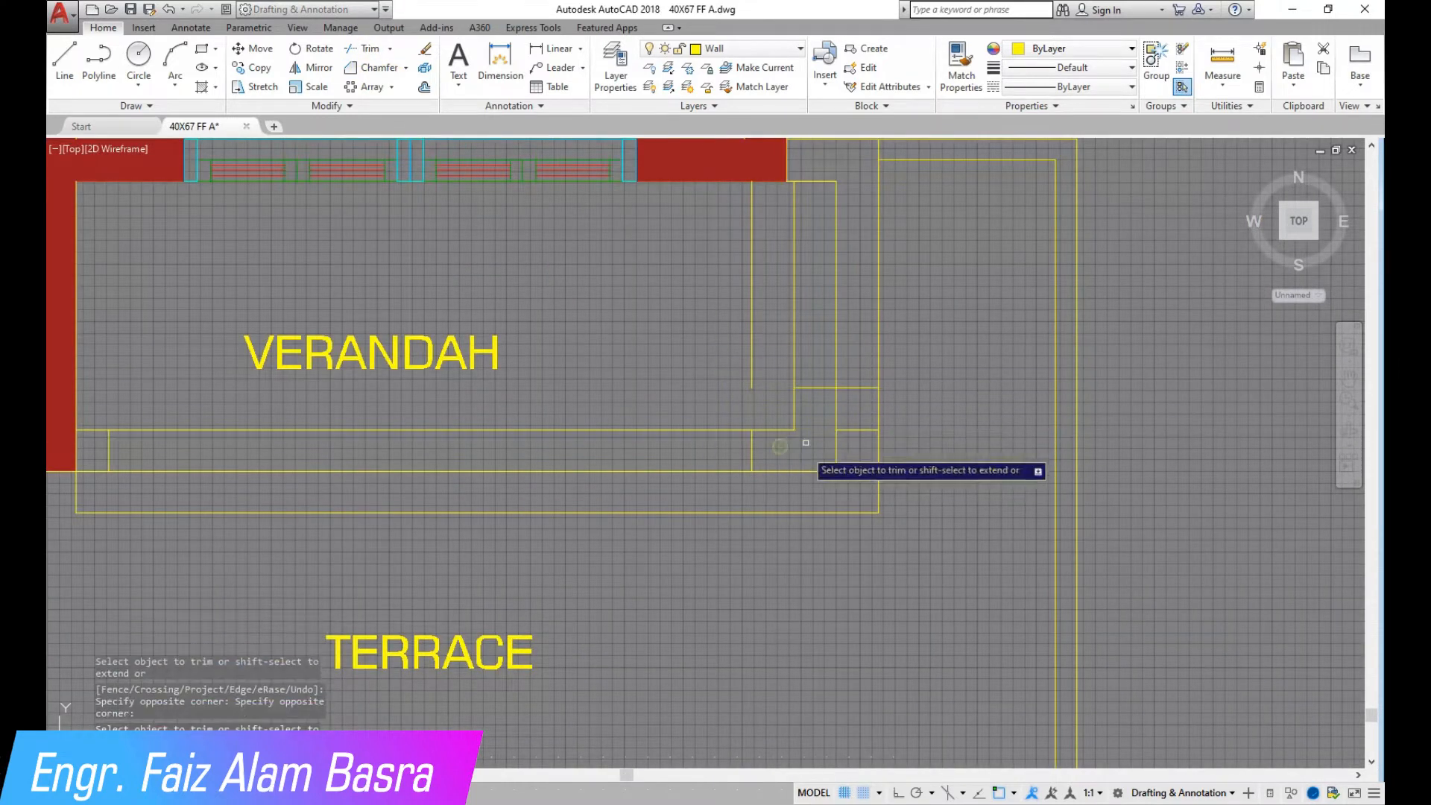
Delete the leftover inner vertical piece and the short line pieces lying outside the L-shaped corner pier
{"action": "key", "text": "Return"}
{"action": "left_click", "coordinate": [749, 356]}
{"action": "left_click", "coordinate": [872, 440]}
{"action": "left_click", "coordinate": [842, 376]}
{"action": "left_click", "coordinate": [425, 48]}
{"action": "scroll", "coordinate": [808, 455], "scroll_direction": "down", "scroll_amount": 2}
{"action": "scroll", "coordinate": [809, 455], "scroll_direction": "up", "scroll_amount": 2}
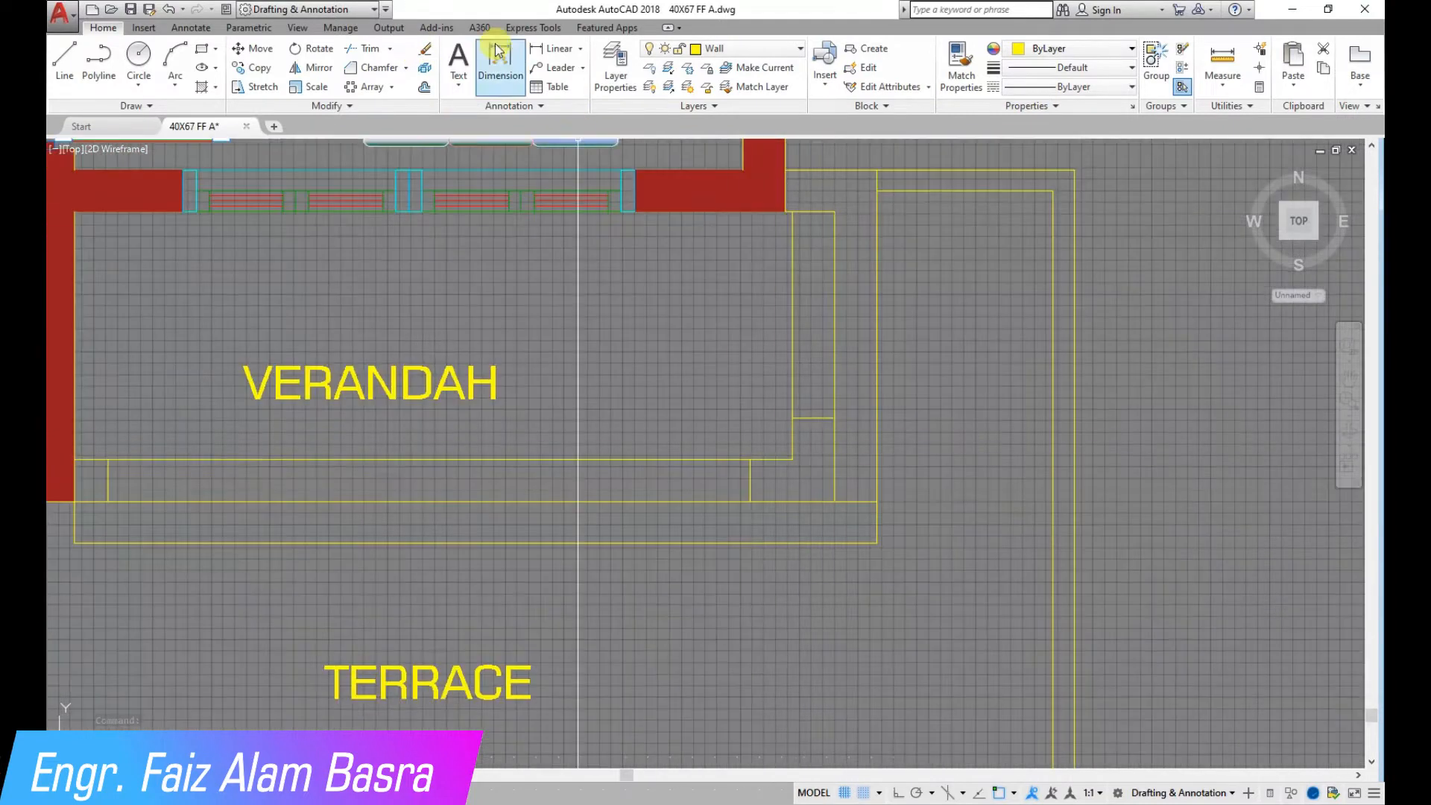
{"action": "right_click", "coordinate": [920, 493]}
{"action": "left_click", "coordinate": [959, 503]}
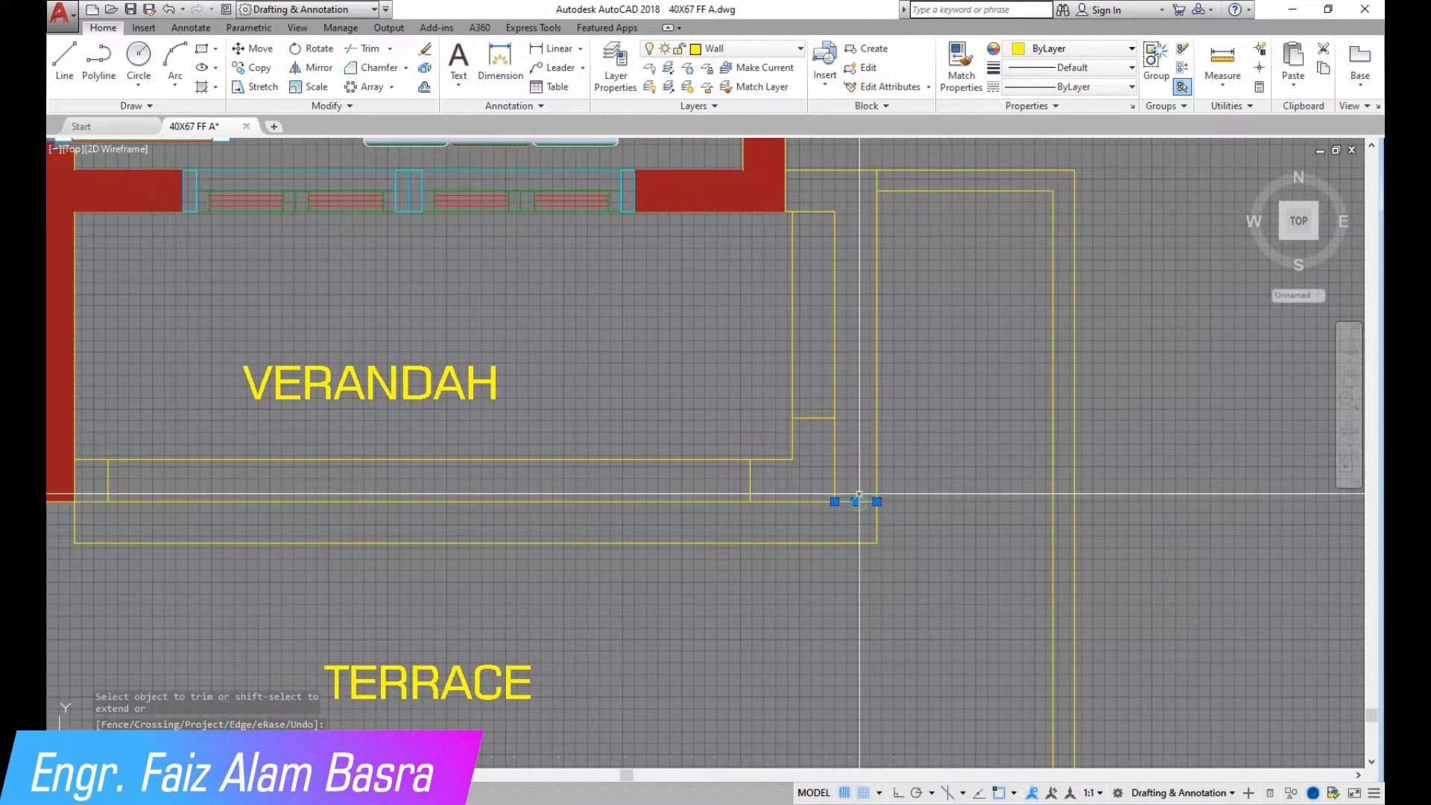
{"action": "scroll", "coordinate": [723, 513], "scroll_direction": "down", "scroll_amount": 3}
{"action": "scroll", "coordinate": [422, 499], "scroll_direction": "up", "scroll_amount": 3}
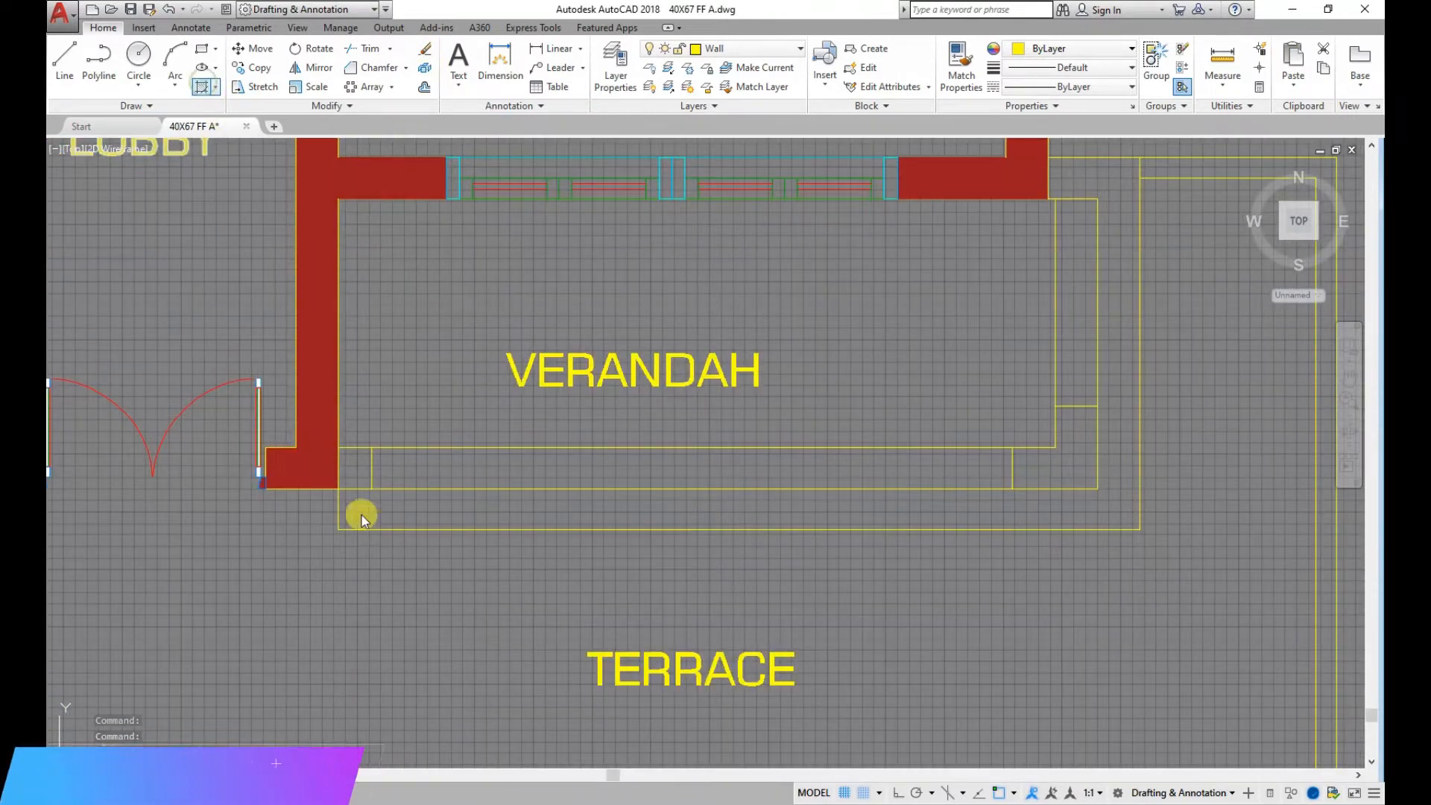
Hatch the small square pier beside the lobby wall and the L-shaped corner pier with the ANSI31 pattern
{"action": "type", "text": "h"}
{"action": "key", "text": "Return"}
{"action": "scroll", "coordinate": [805, 515], "scroll_direction": "down", "scroll_amount": 3}
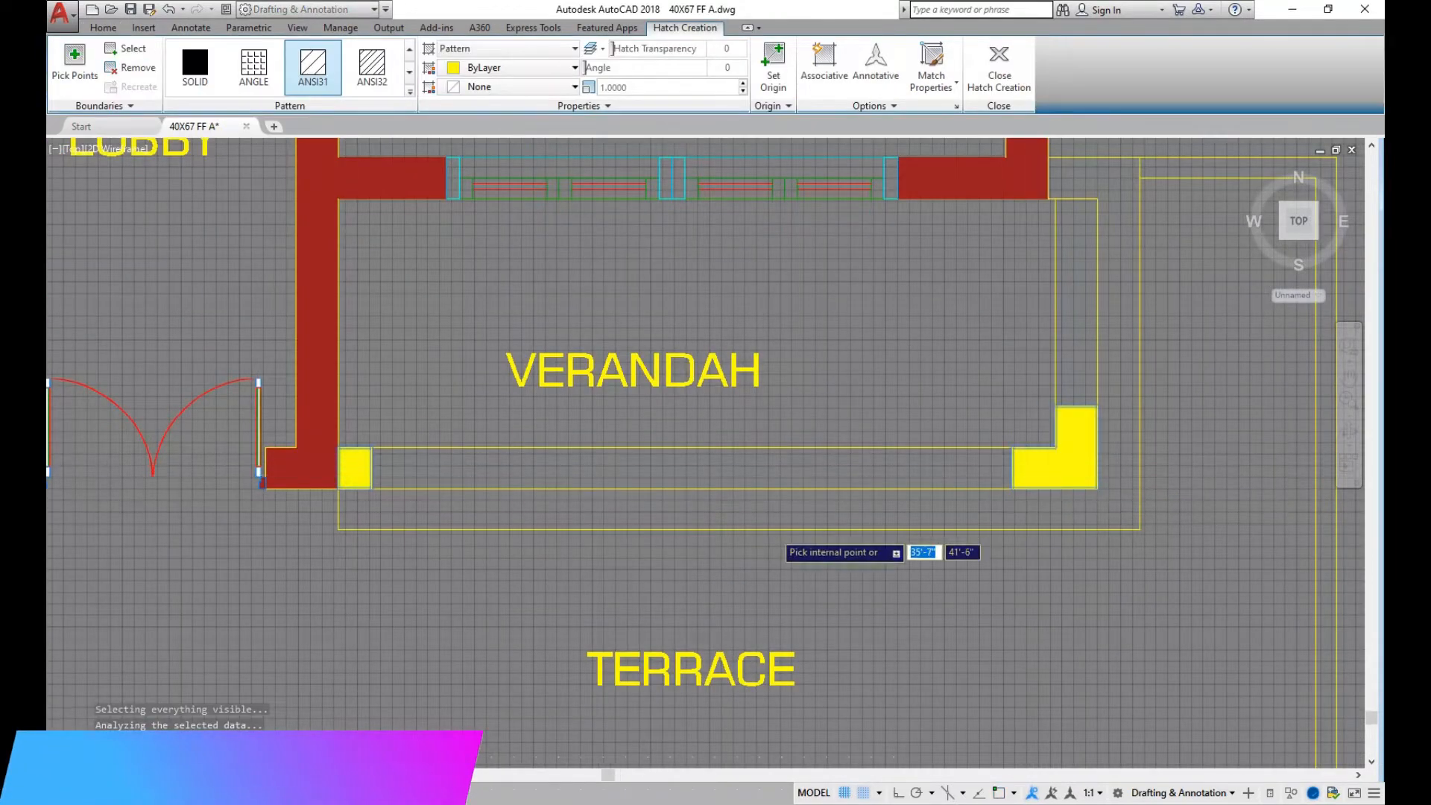
{"action": "key", "text": "Escape"}
Close the square beside the upper wall end with a short vertical line and hatch it
{"action": "scroll", "coordinate": [991, 274], "scroll_direction": "up", "scroll_amount": 3}
{"action": "scroll", "coordinate": [991, 274], "scroll_direction": "up", "scroll_amount": 2}
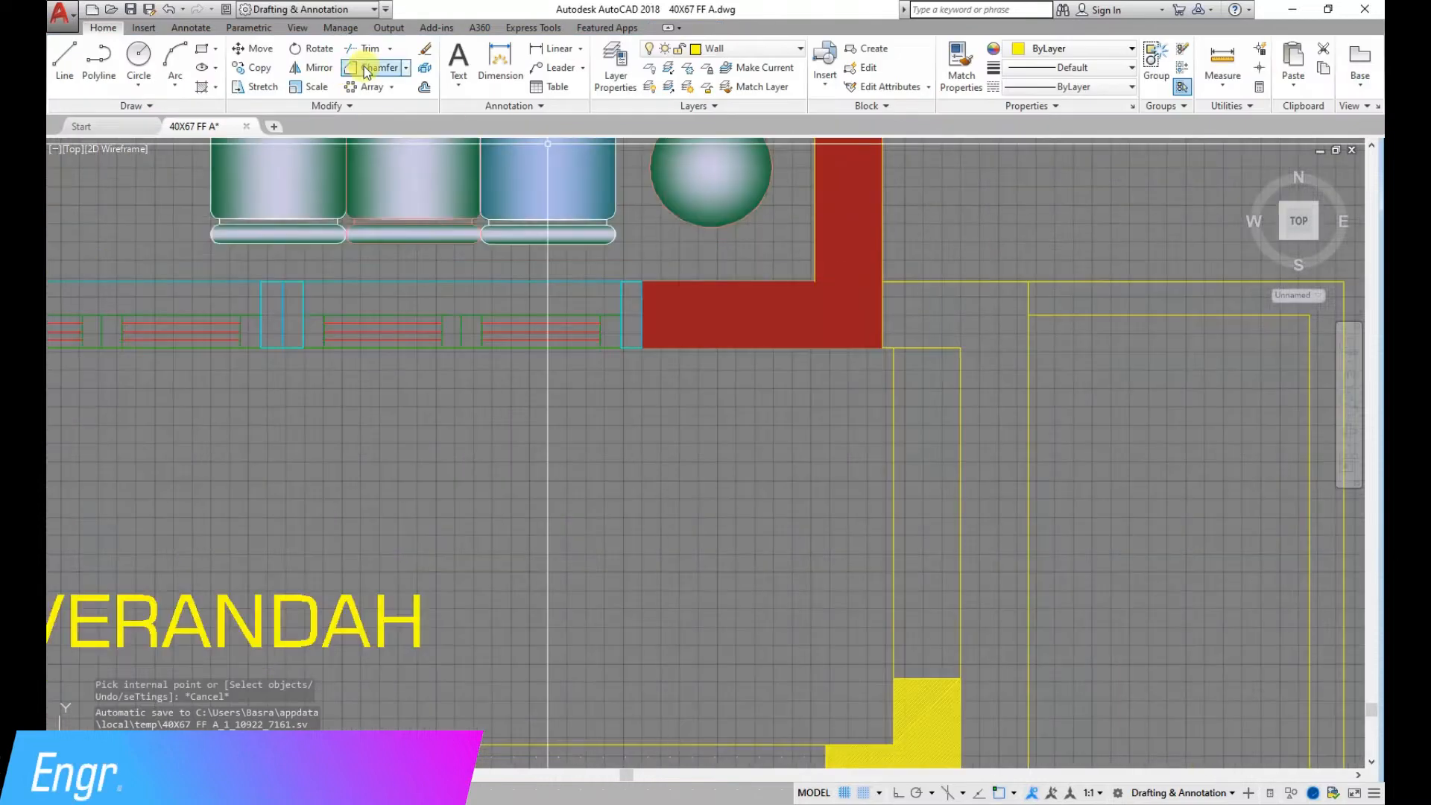
{"action": "left_click", "coordinate": [102, 57]}
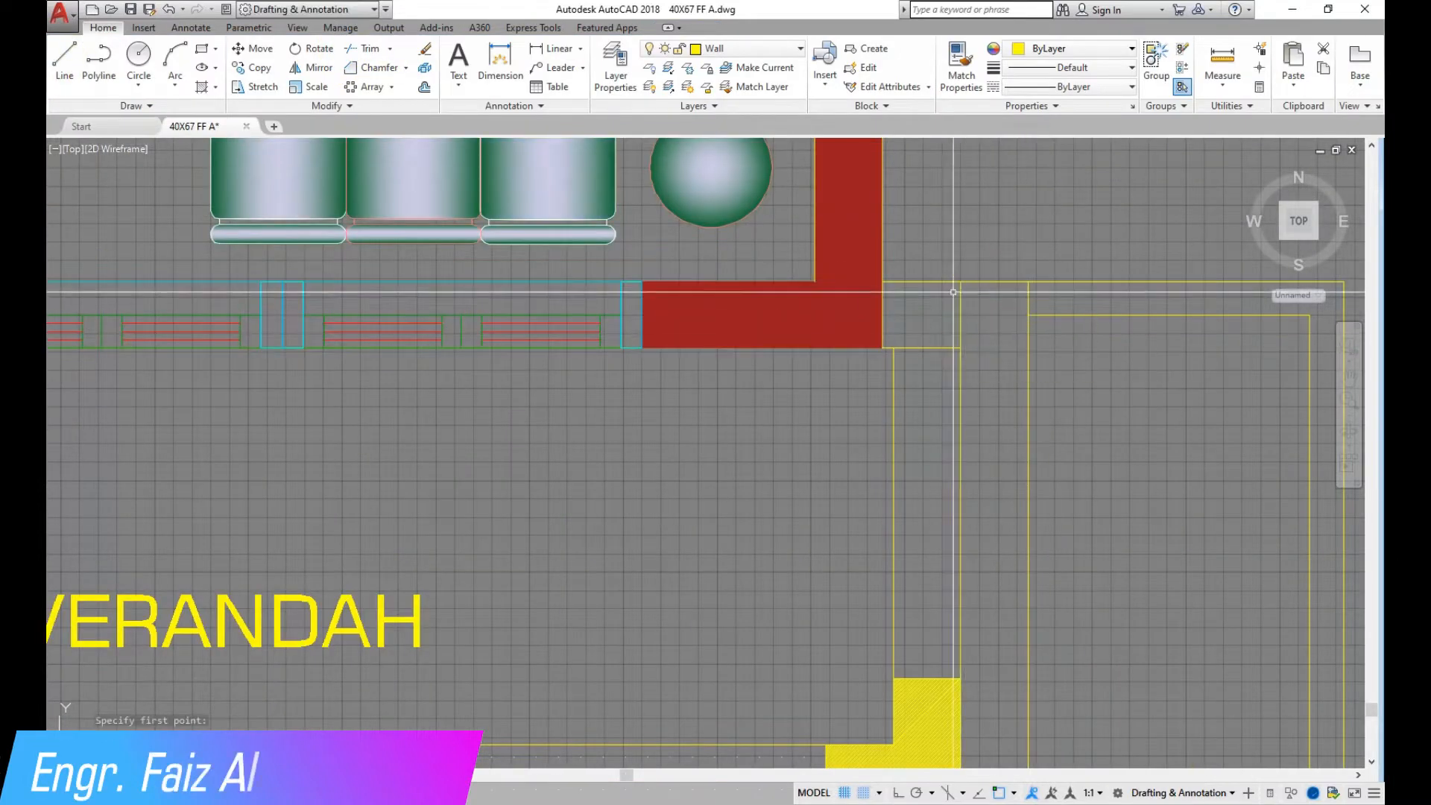
{"action": "left_click", "coordinate": [208, 91]}
{"action": "left_click", "coordinate": [924, 313]}
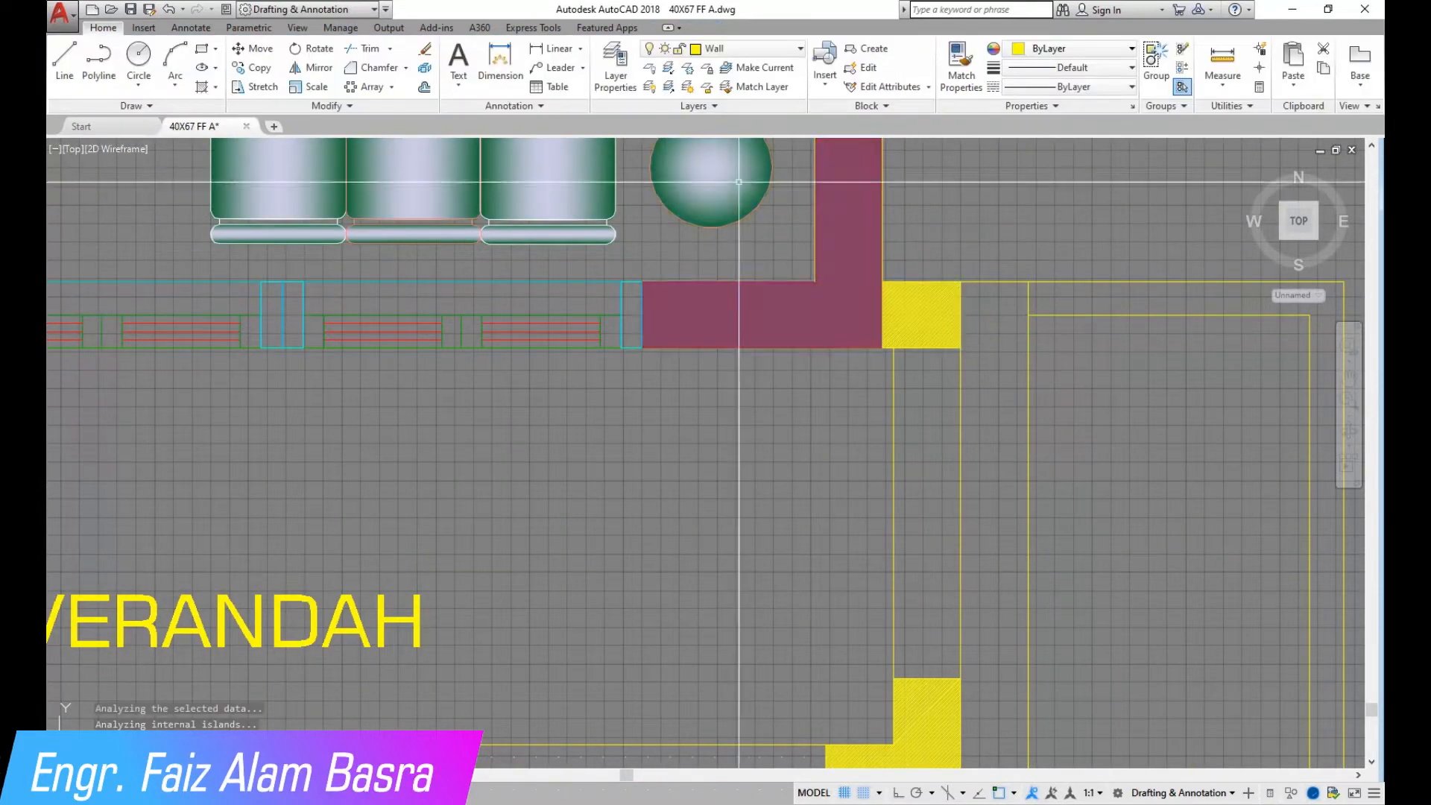
Match the red wall hatch properties to the yellow hatches of the verandah piers
{"action": "left_click", "coordinate": [945, 63]}
{"action": "left_click", "coordinate": [862, 224]}
{"action": "left_click", "coordinate": [921, 313]}
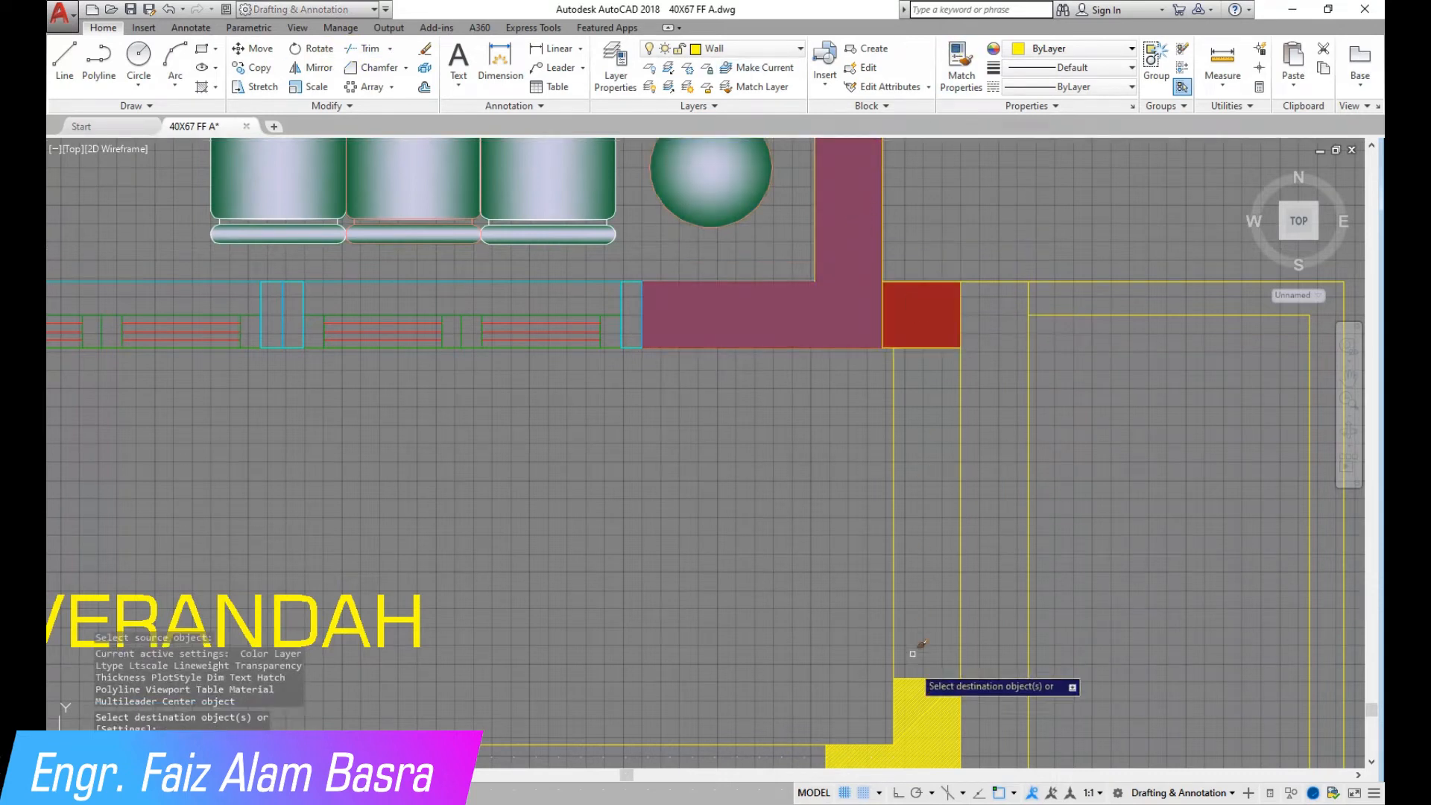
{"action": "left_click", "coordinate": [920, 680]}
{"action": "scroll", "coordinate": [775, 283], "scroll_direction": "down", "scroll_amount": 3}
{"action": "scroll", "coordinate": [345, 465], "scroll_direction": "up", "scroll_amount": 5}
{"action": "scroll", "coordinate": [272, 437], "scroll_direction": "down", "scroll_amount": 5}
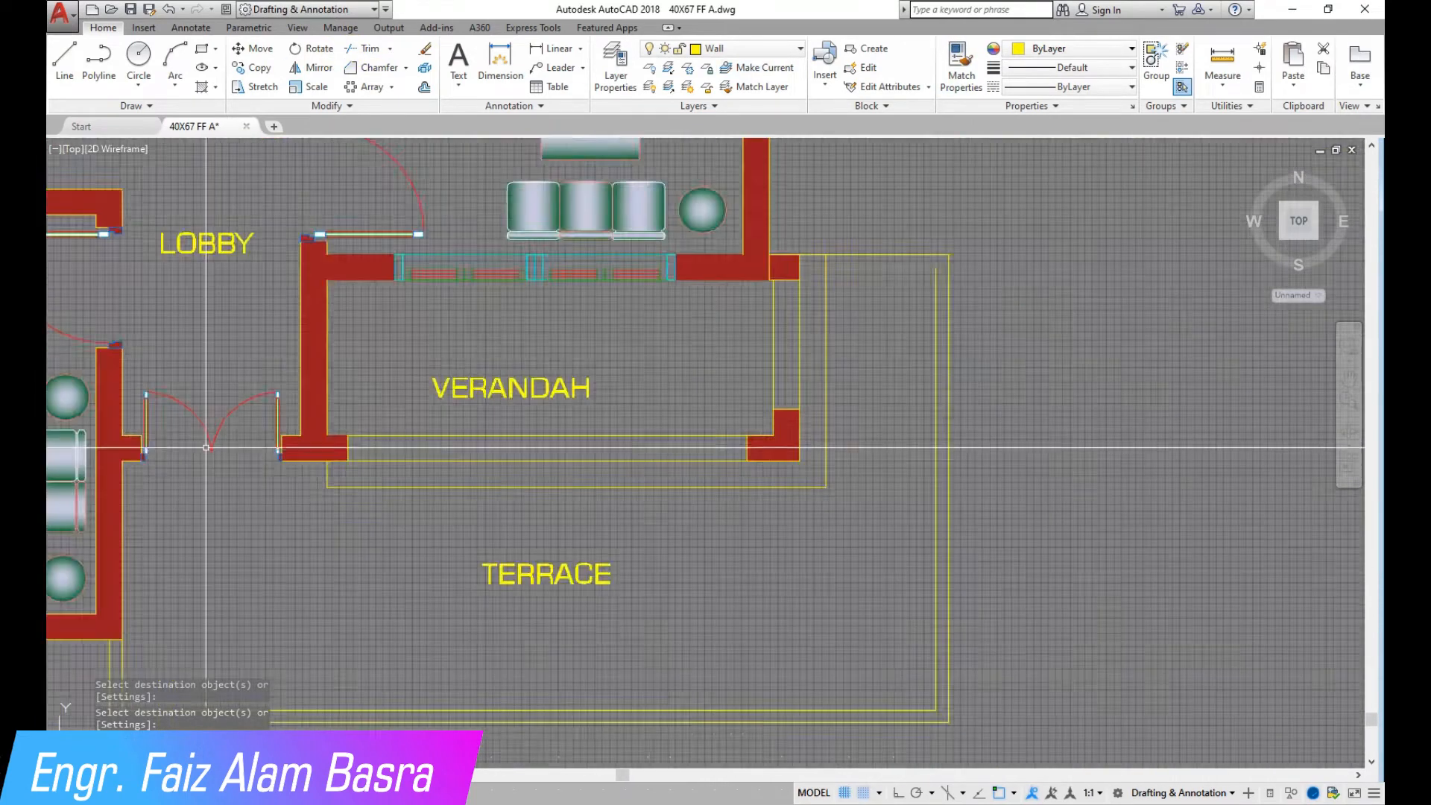
Trim away the dividing line between the upper wall end and its adjoining pier so they read as one wall
{"action": "scroll", "coordinate": [796, 231], "scroll_direction": "up", "scroll_amount": 4}
{"action": "key", "text": "Return"}
{"action": "scroll", "coordinate": [734, 313], "scroll_direction": "up", "scroll_amount": 3}
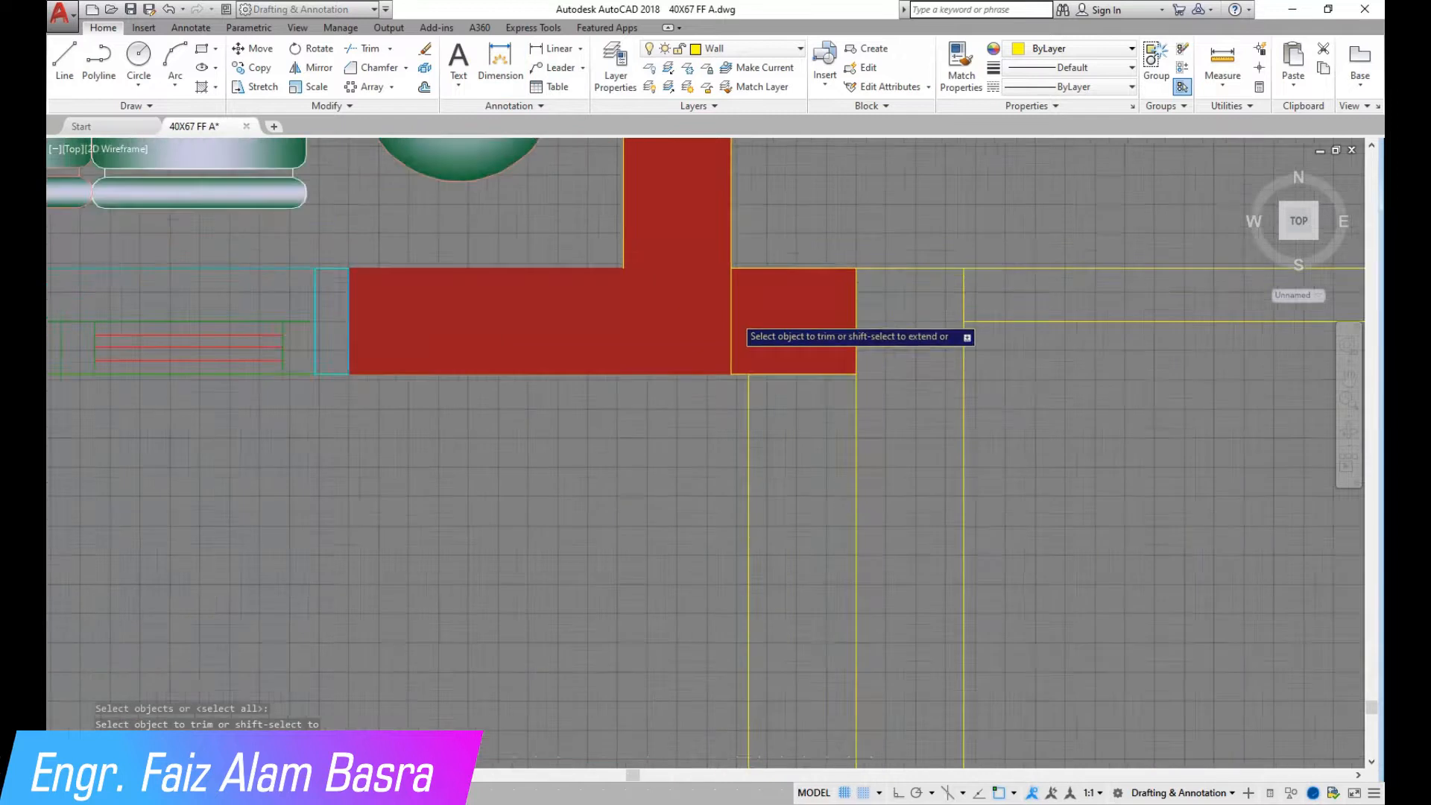
{"action": "scroll", "coordinate": [715, 312], "scroll_direction": "down", "scroll_amount": 5}
{"action": "left_click", "coordinate": [714, 340]}
{"action": "scroll", "coordinate": [714, 351], "scroll_direction": "up", "scroll_amount": 2}
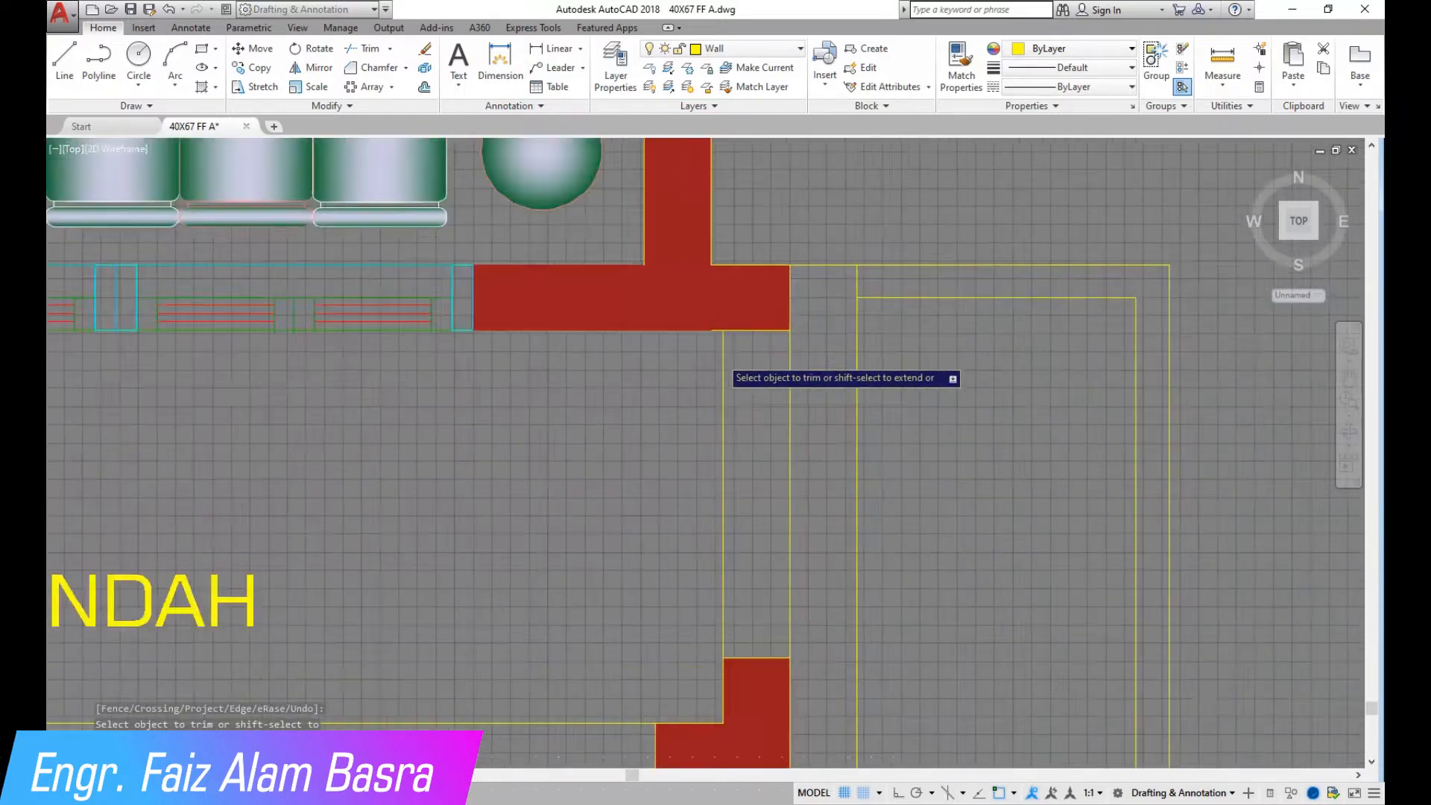
{"action": "scroll", "coordinate": [706, 372], "scroll_direction": "down", "scroll_amount": 4}
{"action": "scroll", "coordinate": [722, 434], "scroll_direction": "up", "scroll_amount": 1}
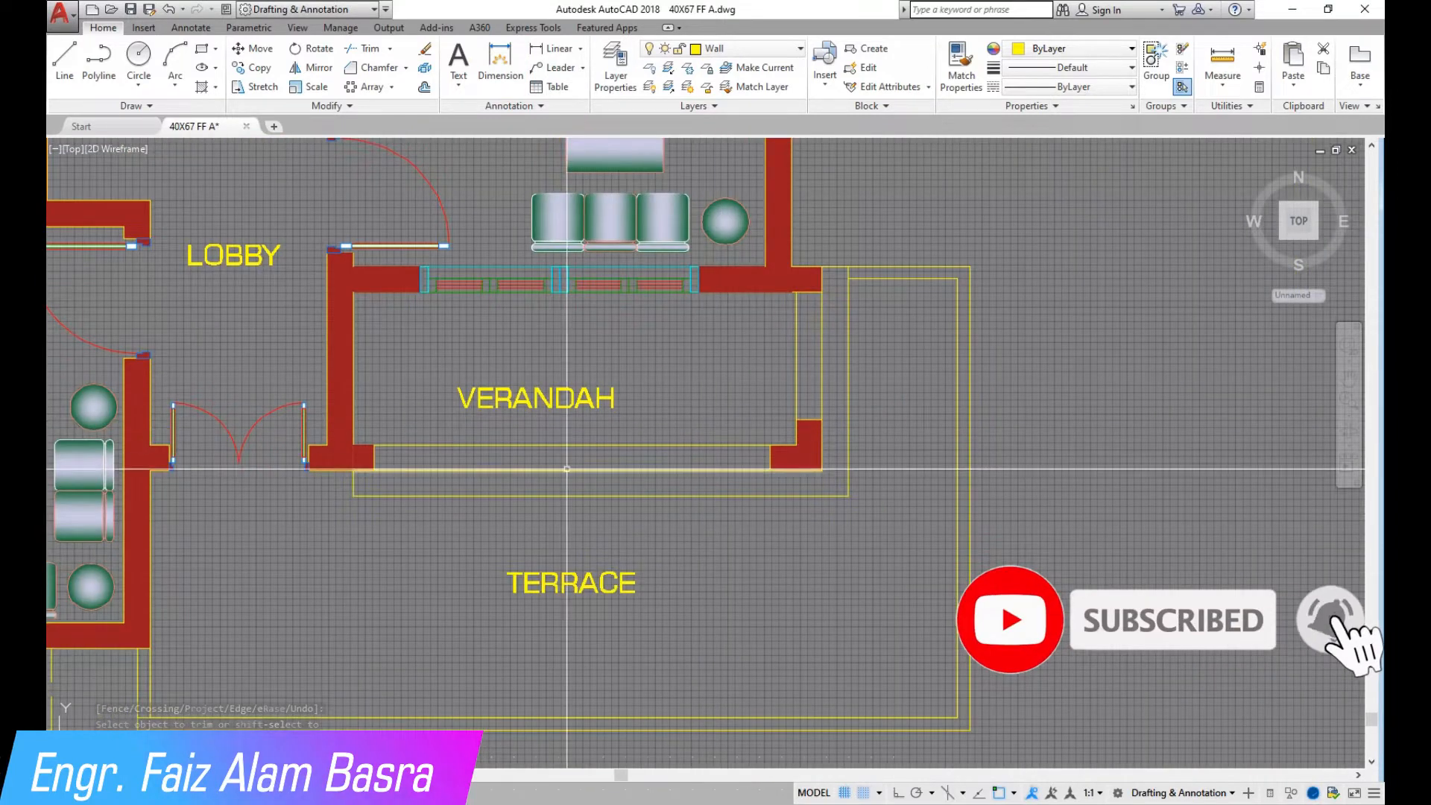
Match the balcony's dashed line properties to the verandah's outer lines and to the beam lines between the piers
{"action": "left_click", "coordinate": [958, 74]}
{"action": "scroll", "coordinate": [790, 274], "scroll_direction": "down", "scroll_amount": 4}
{"action": "scroll", "coordinate": [544, 457], "scroll_direction": "up", "scroll_amount": 3}
{"action": "scroll", "coordinate": [385, 478], "scroll_direction": "down", "scroll_amount": 1}
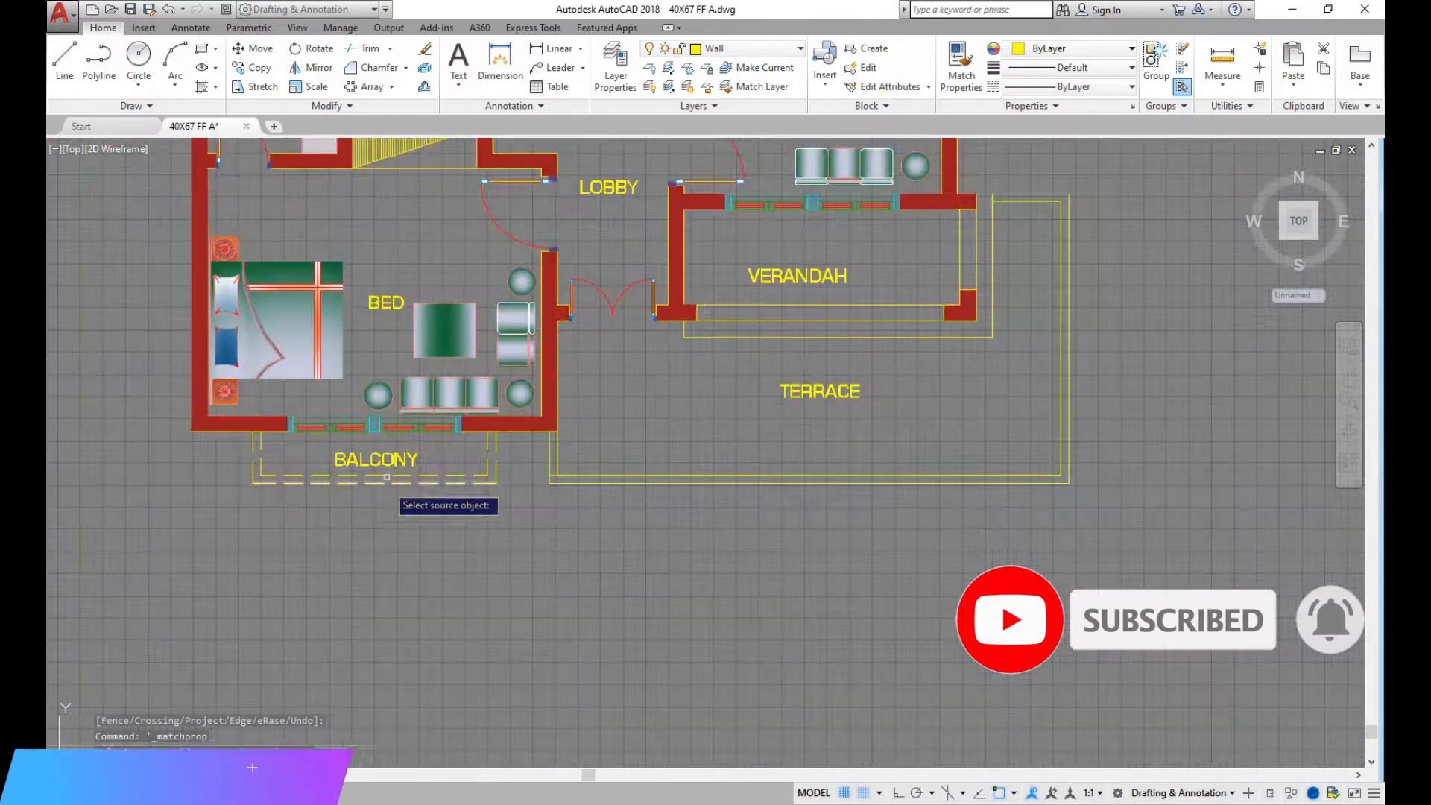
{"action": "scroll", "coordinate": [1013, 366], "scroll_direction": "up", "scroll_amount": 3}
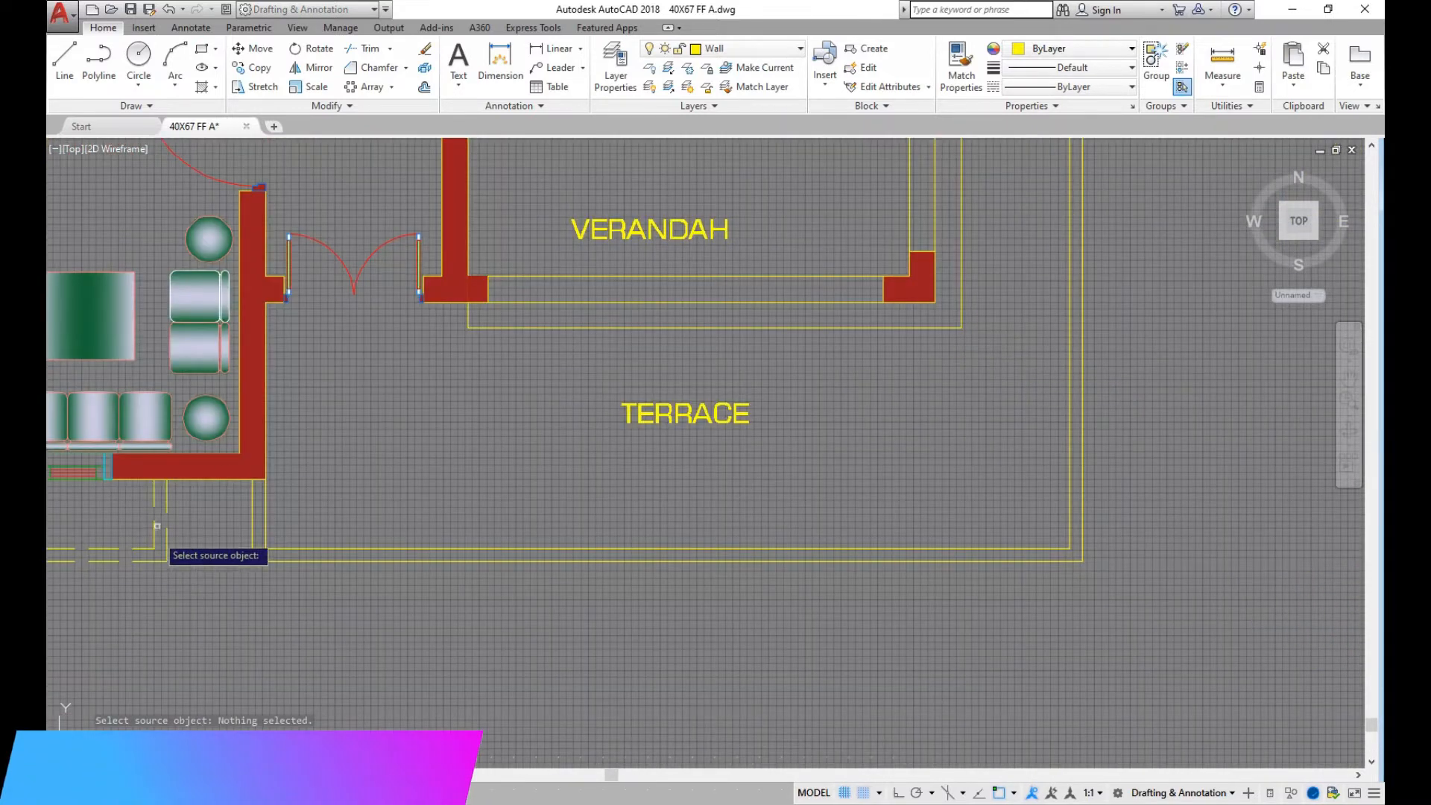
{"action": "left_click", "coordinate": [142, 550]}
{"action": "left_click", "coordinate": [502, 395]}
{"action": "left_click", "coordinate": [484, 316]}
{"action": "left_click", "coordinate": [1027, 322]}
{"action": "left_click", "coordinate": [954, 257]}
{"action": "scroll", "coordinate": [969, 339], "scroll_direction": "down", "scroll_amount": 2}
{"action": "scroll", "coordinate": [832, 357], "scroll_direction": "up", "scroll_amount": 2}
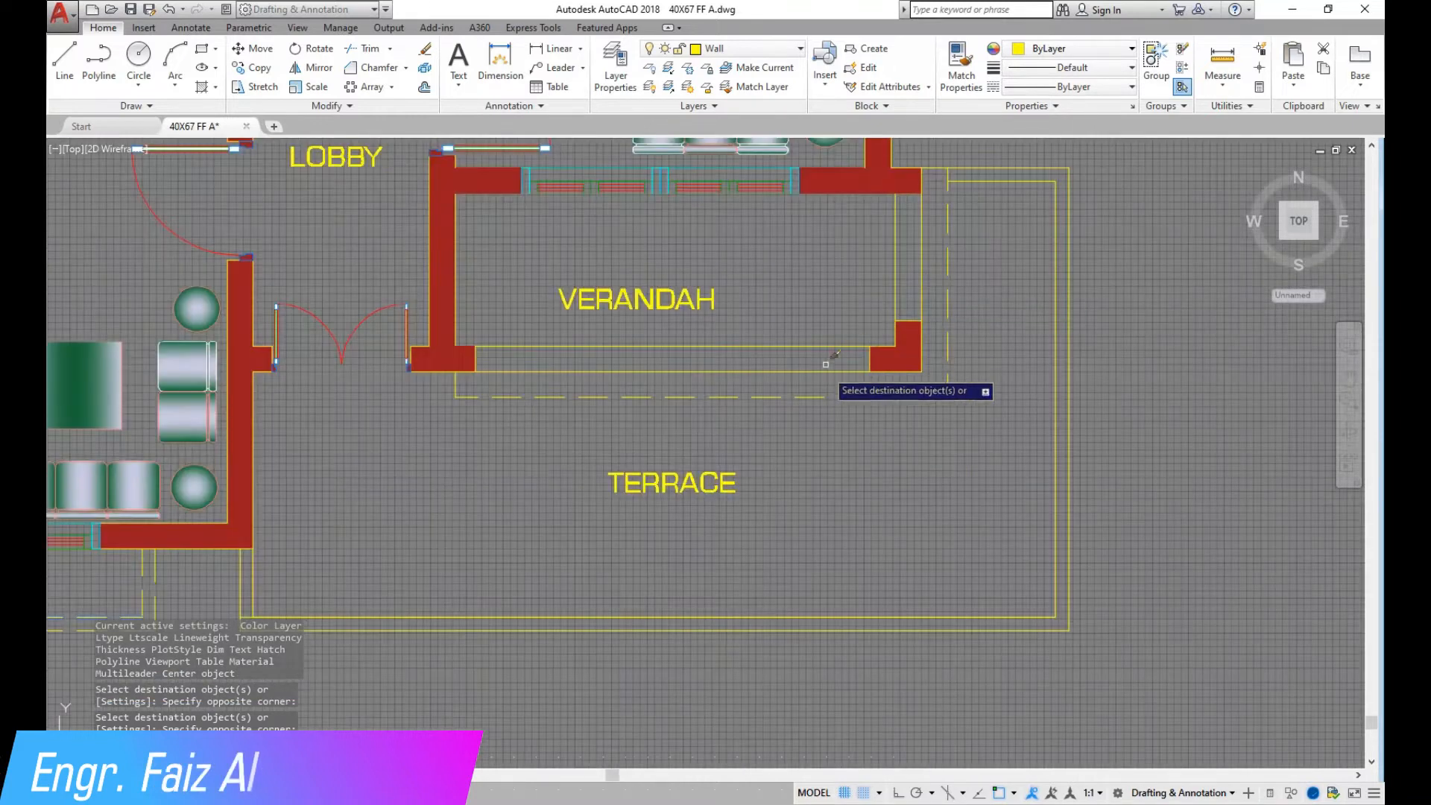
{"action": "left_click_drag", "start_coordinate": [827, 375], "coordinate": [847, 297]}
{"action": "right_click", "coordinate": [786, 300]}
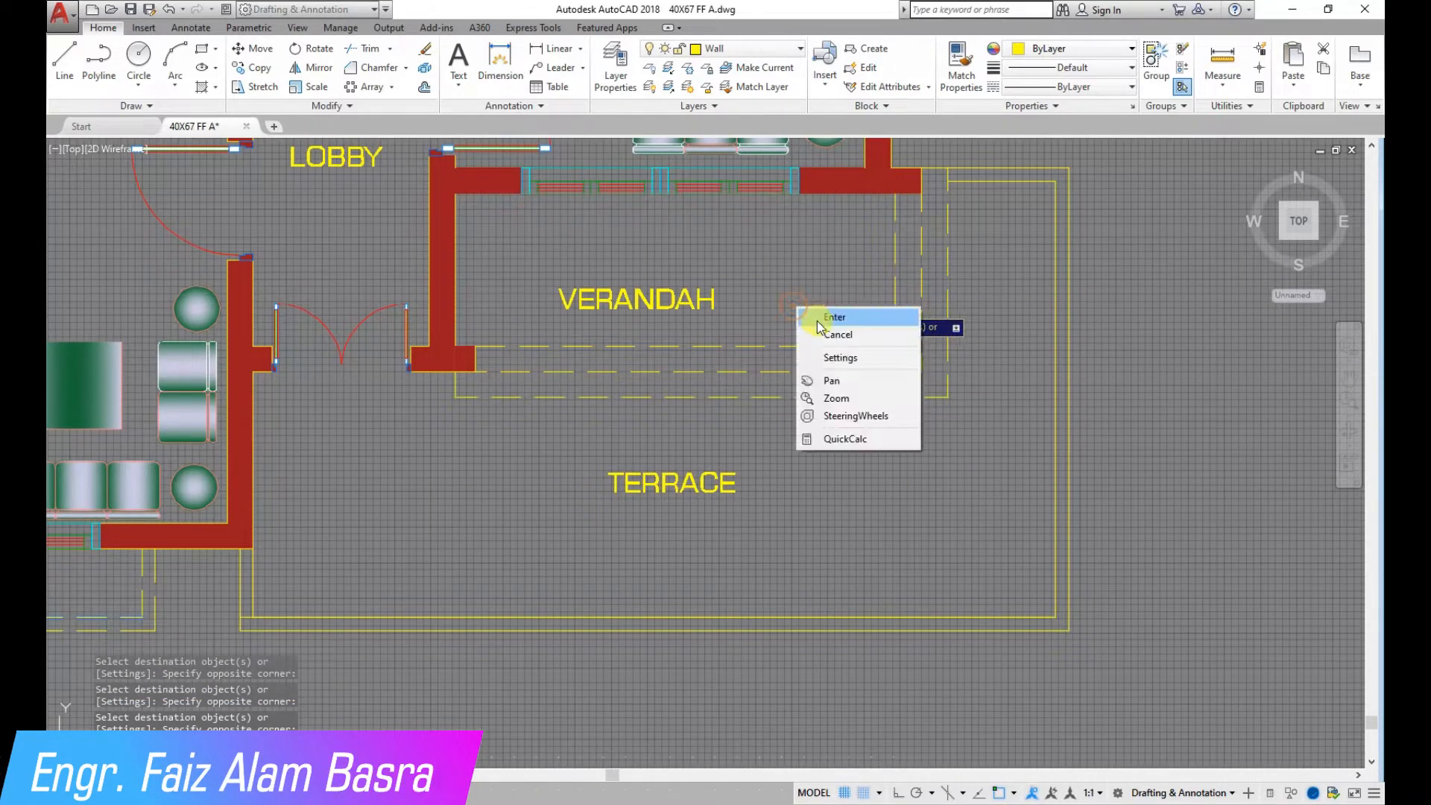
{"action": "left_click", "coordinate": [801, 308]}
Match the terrace's continuous line properties back onto the verandah's outer horizontal and vertical lines
{"action": "left_click", "coordinate": [962, 63]}
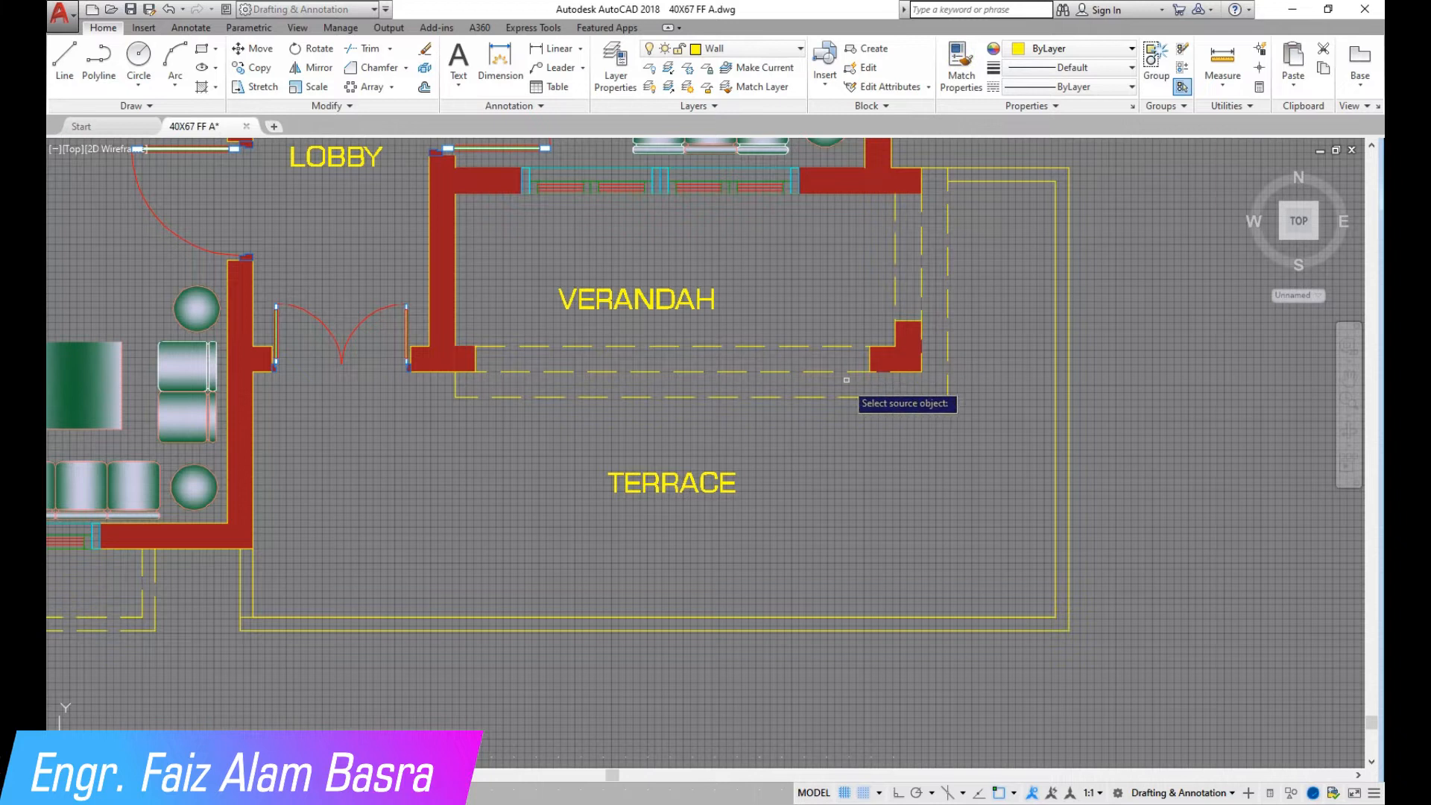
{"action": "left_click", "coordinate": [477, 617]}
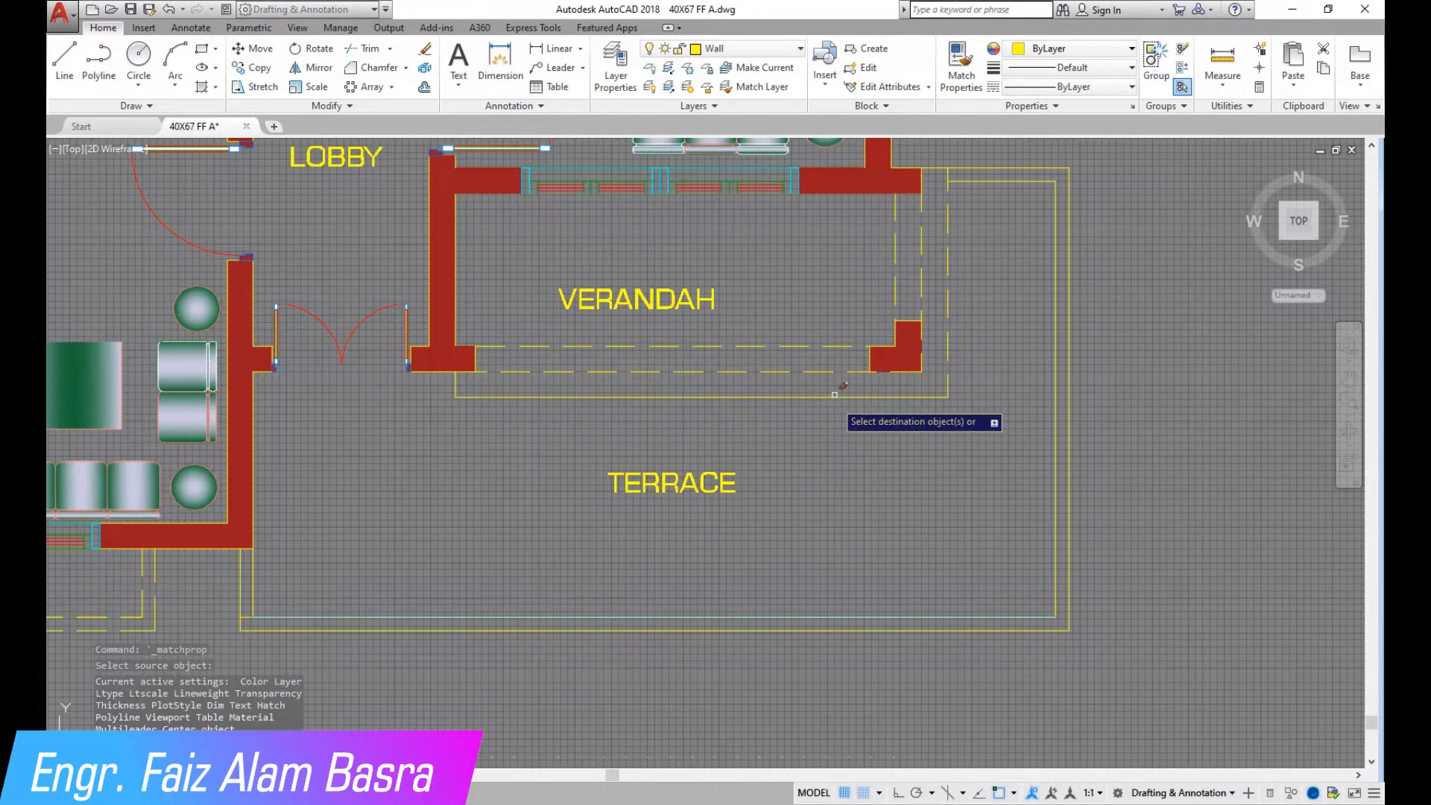
{"action": "right_click", "coordinate": [969, 410]}
{"action": "scroll", "coordinate": [972, 417], "scroll_direction": "down", "scroll_amount": 2}
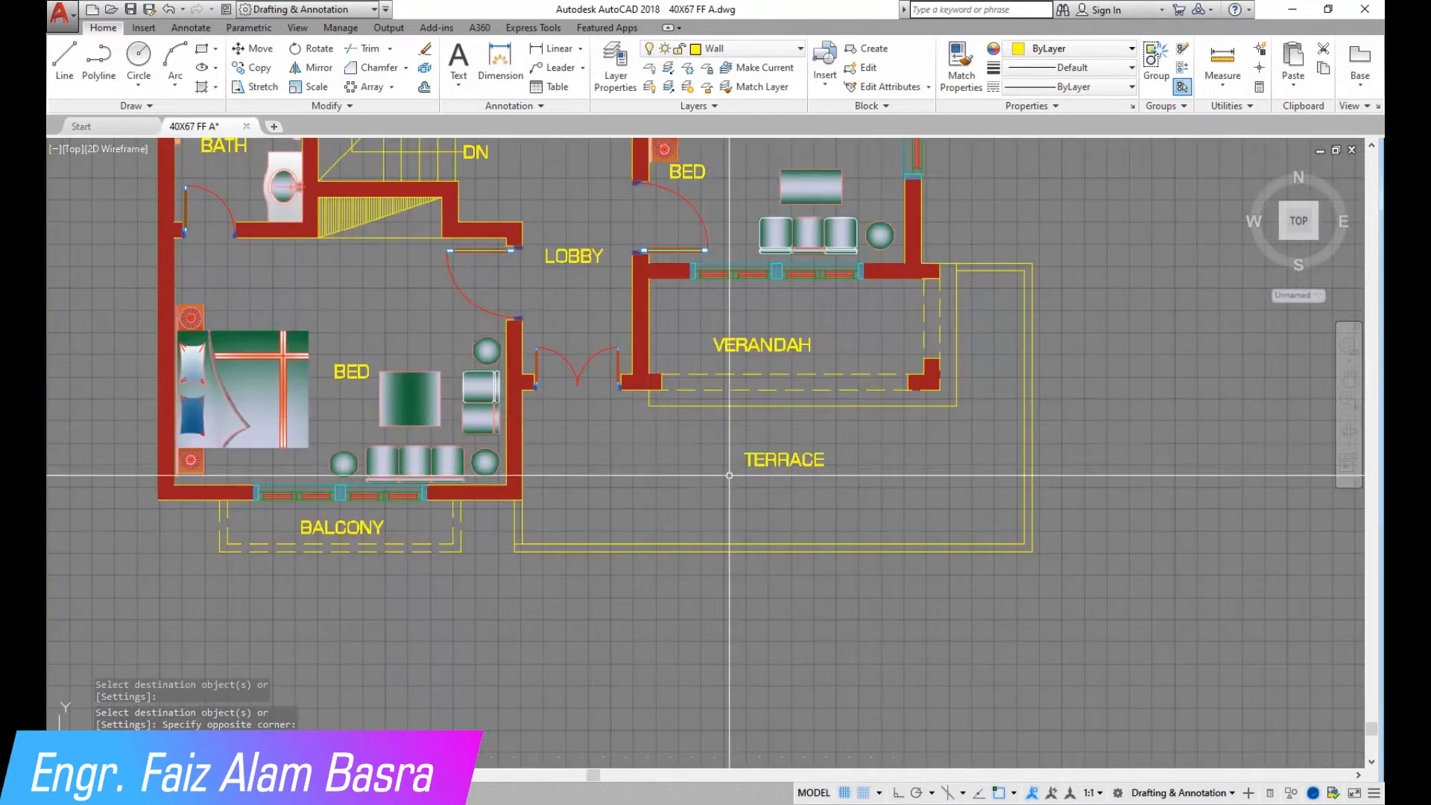
{"action": "scroll", "coordinate": [677, 322], "scroll_direction": "up", "scroll_amount": 2}
{"action": "scroll", "coordinate": [752, 338], "scroll_direction": "down", "scroll_amount": 2}
{"action": "key", "text": "Return"}
{"action": "scroll", "coordinate": [1087, 275], "scroll_direction": "up", "scroll_amount": 2}
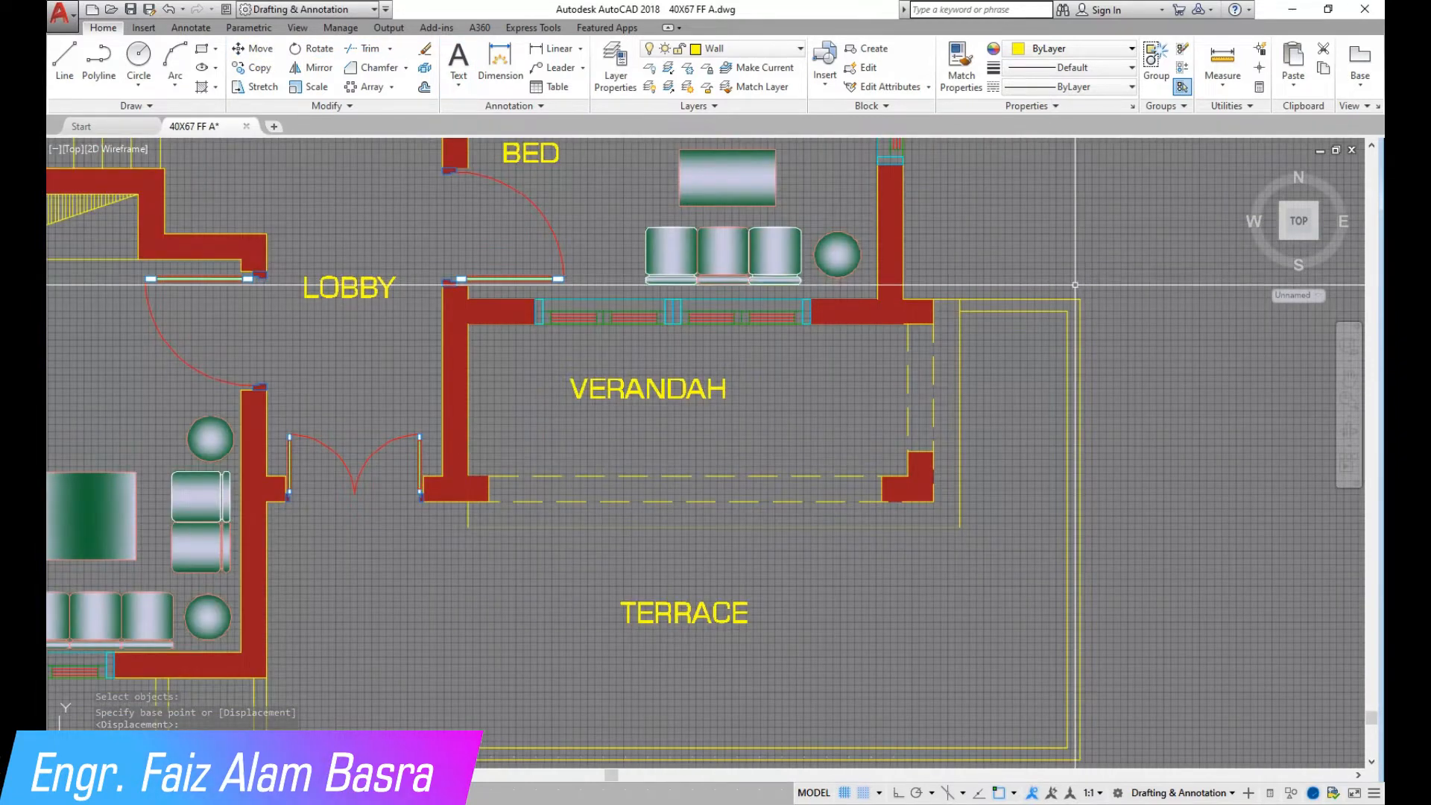
Hatch the narrow strip between the terrace's double edge lines, including the short segment beside the balcony, with the ANSI31 pattern
{"action": "scroll", "coordinate": [955, 278], "scroll_direction": "down", "scroll_amount": 2}
{"action": "scroll", "coordinate": [961, 276], "scroll_direction": "up", "scroll_amount": 4}
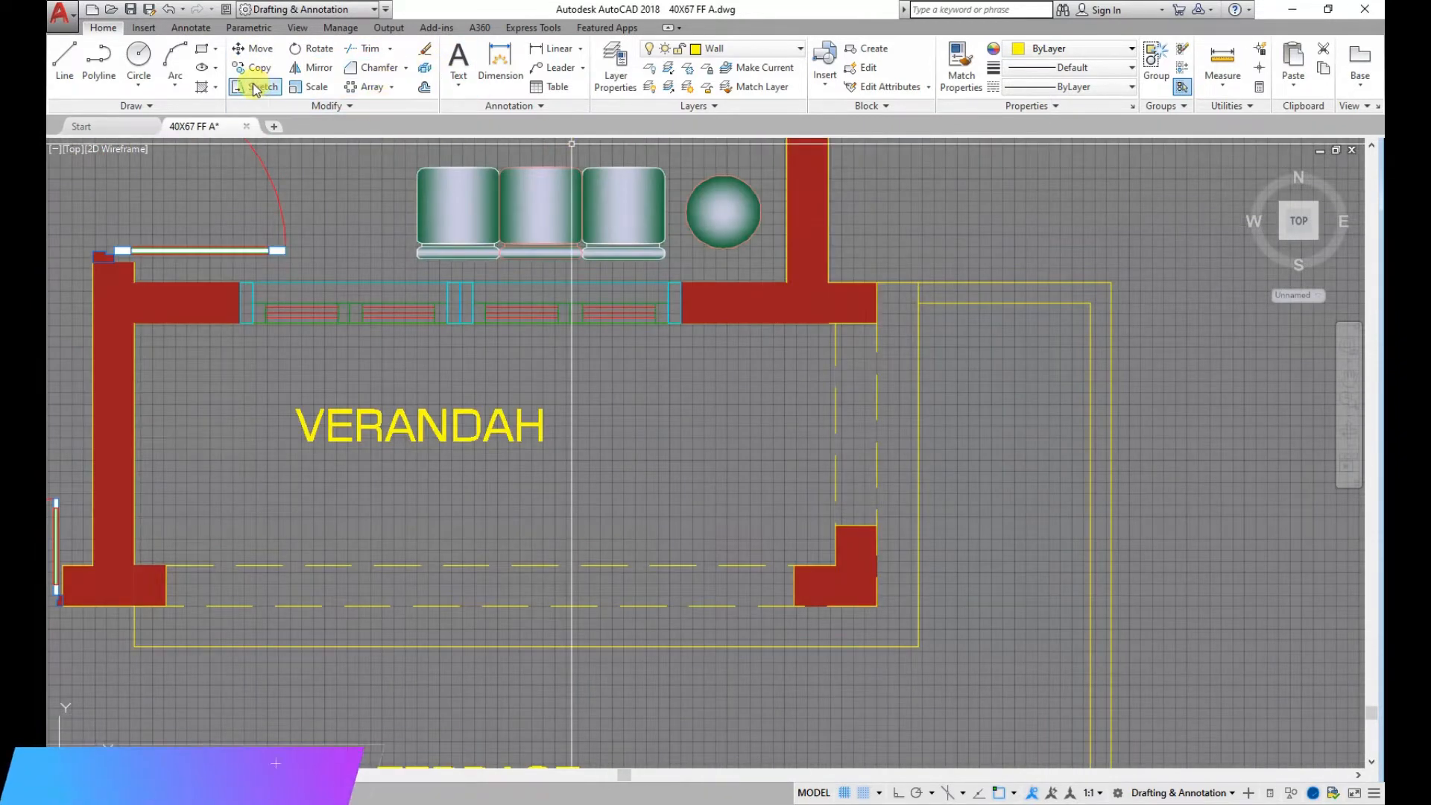
{"action": "scroll", "coordinate": [777, 262], "scroll_direction": "down", "scroll_amount": 2}
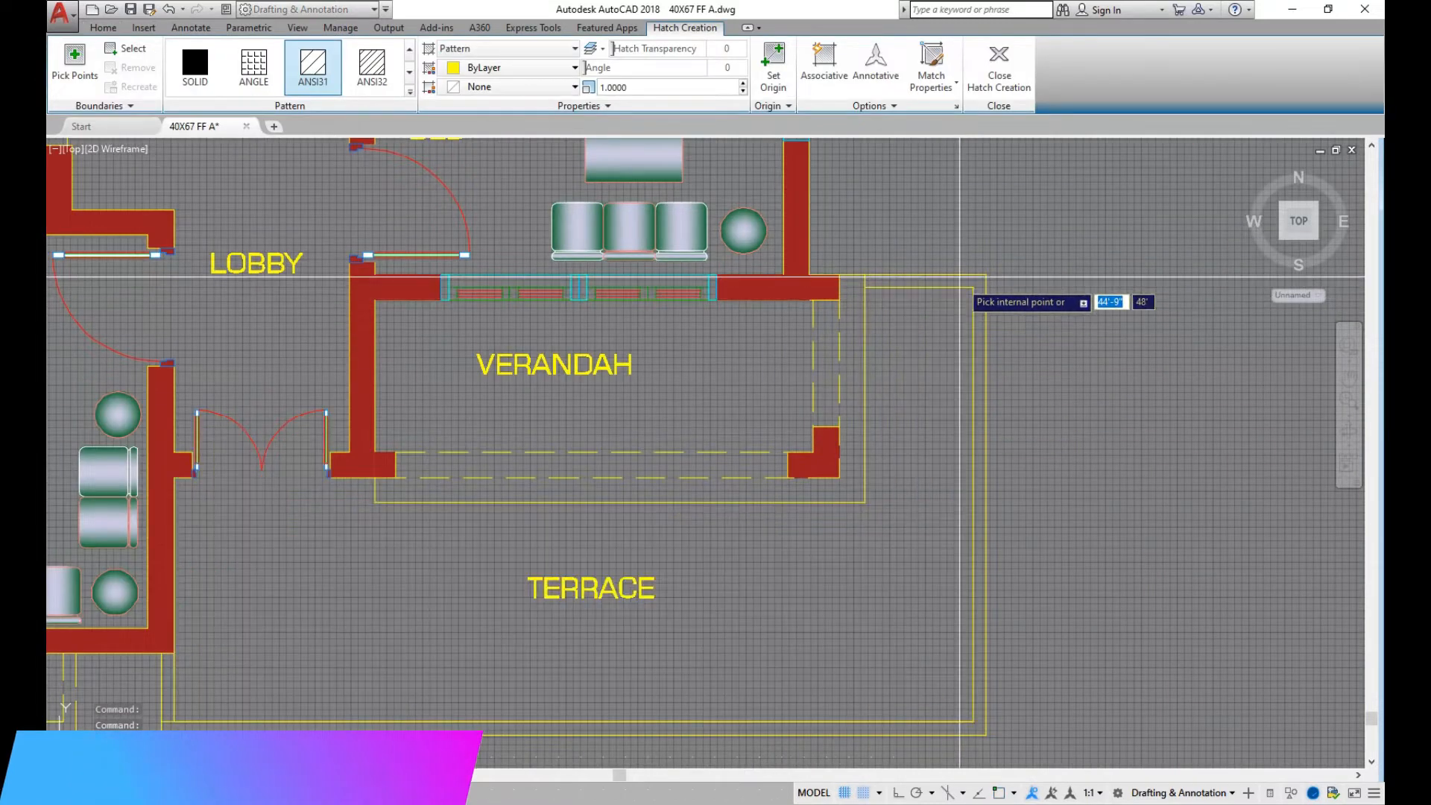
{"action": "scroll", "coordinate": [959, 281], "scroll_direction": "down", "scroll_amount": 2}
{"action": "scroll", "coordinate": [477, 536], "scroll_direction": "up", "scroll_amount": 5}
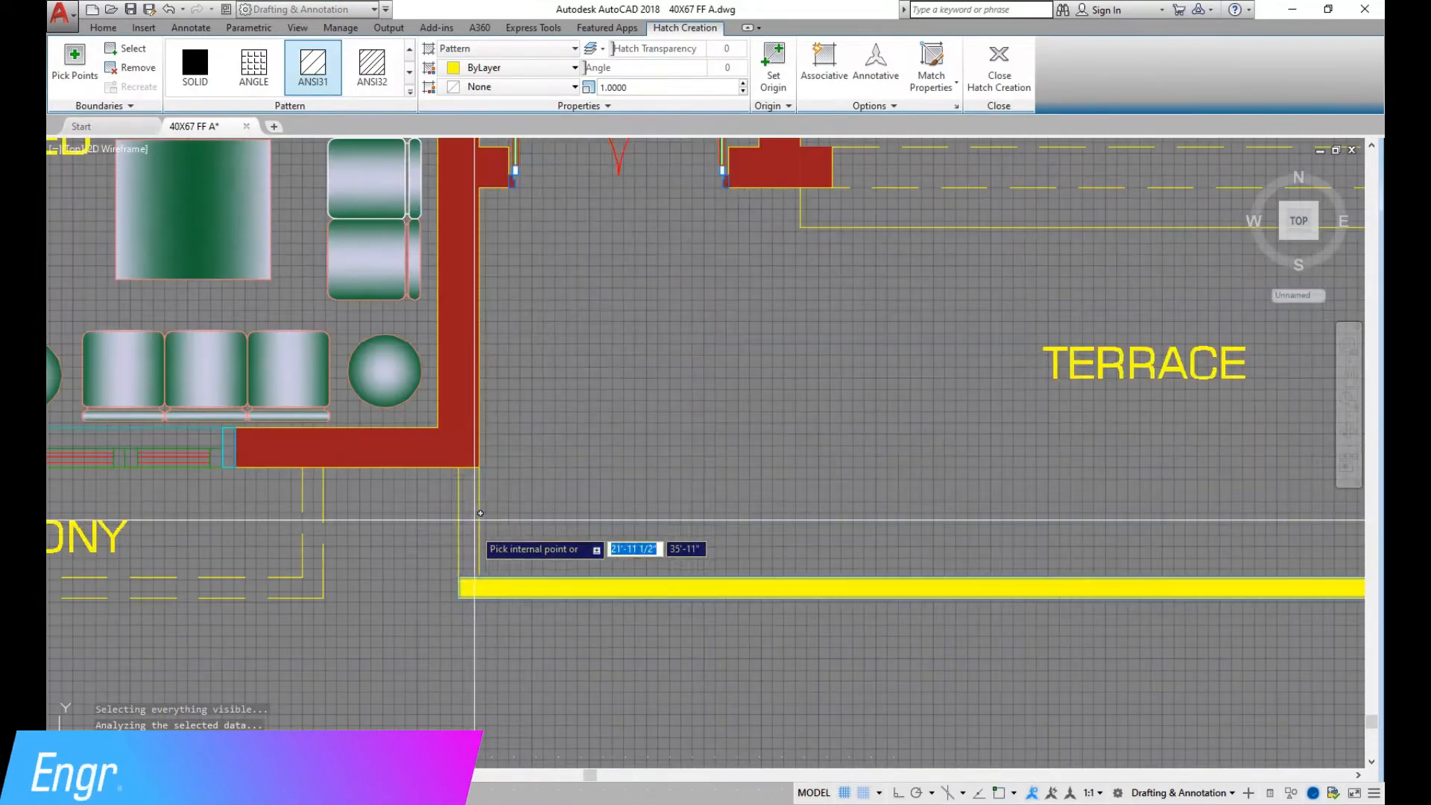
{"action": "left_click", "coordinate": [468, 529]}
{"action": "key", "text": "Return"}
{"action": "scroll", "coordinate": [602, 295], "scroll_direction": "down", "scroll_amount": 8}
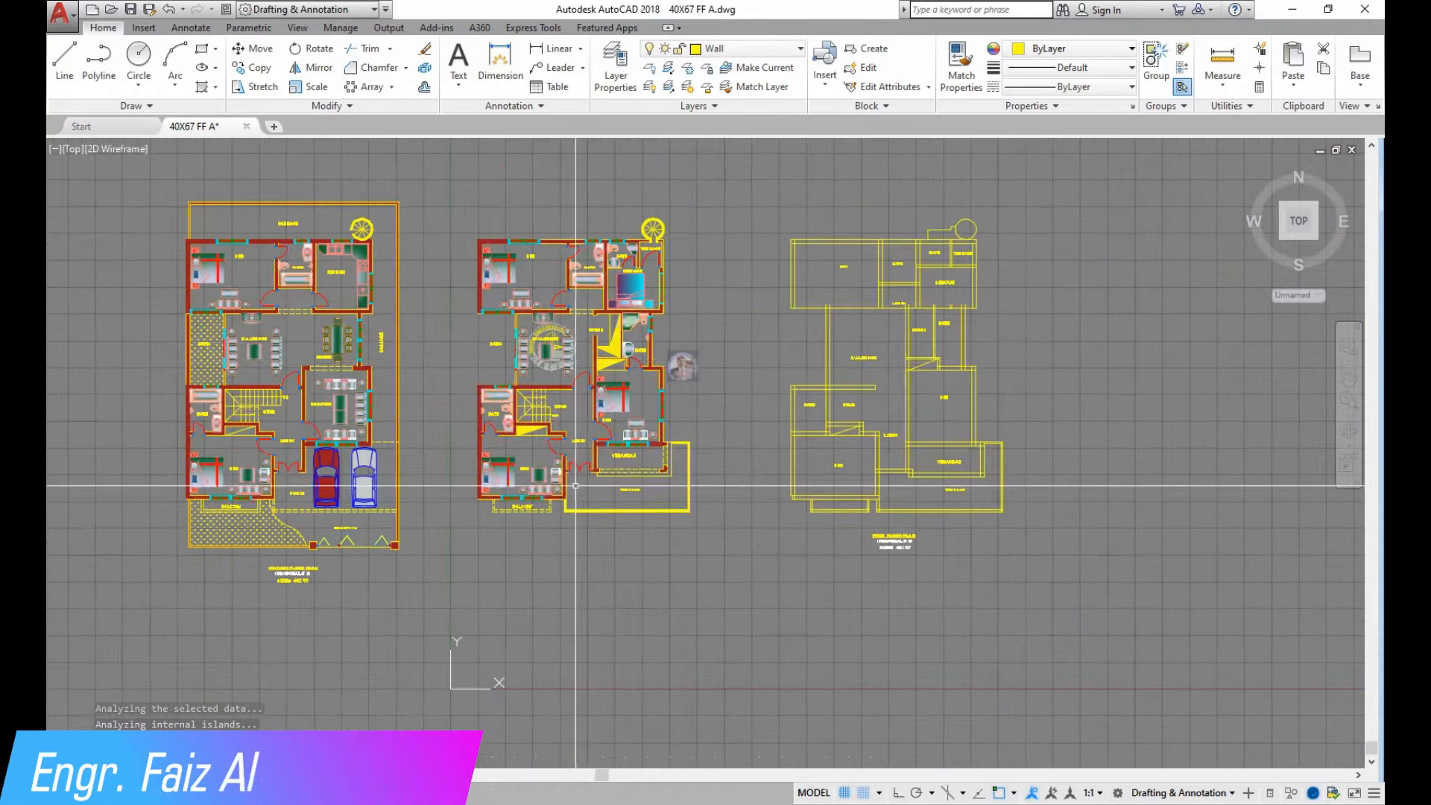
Match the walls' solid red hatch properties onto the hatch in the terrace edge strip
{"action": "scroll", "coordinate": [602, 295], "scroll_direction": "up", "scroll_amount": 3}
{"action": "left_click", "coordinate": [975, 68]}
{"action": "scroll", "coordinate": [835, 603], "scroll_direction": "up", "scroll_amount": 5}
{"action": "left_click", "coordinate": [745, 393]}
{"action": "scroll", "coordinate": [842, 369], "scroll_direction": "up", "scroll_amount": 2}
{"action": "left_click", "coordinate": [841, 369]}
{"action": "key", "text": "Escape"}
Trim off the part of the verandah's outer vertical line that crosses the terrace edge strip
{"action": "left_click", "coordinate": [839, 369]}
{"action": "scroll", "coordinate": [825, 376], "scroll_direction": "up", "scroll_amount": 2}
{"action": "left_click", "coordinate": [813, 365]}
{"action": "left_click", "coordinate": [708, 366]}
{"action": "key", "text": "Escape"}
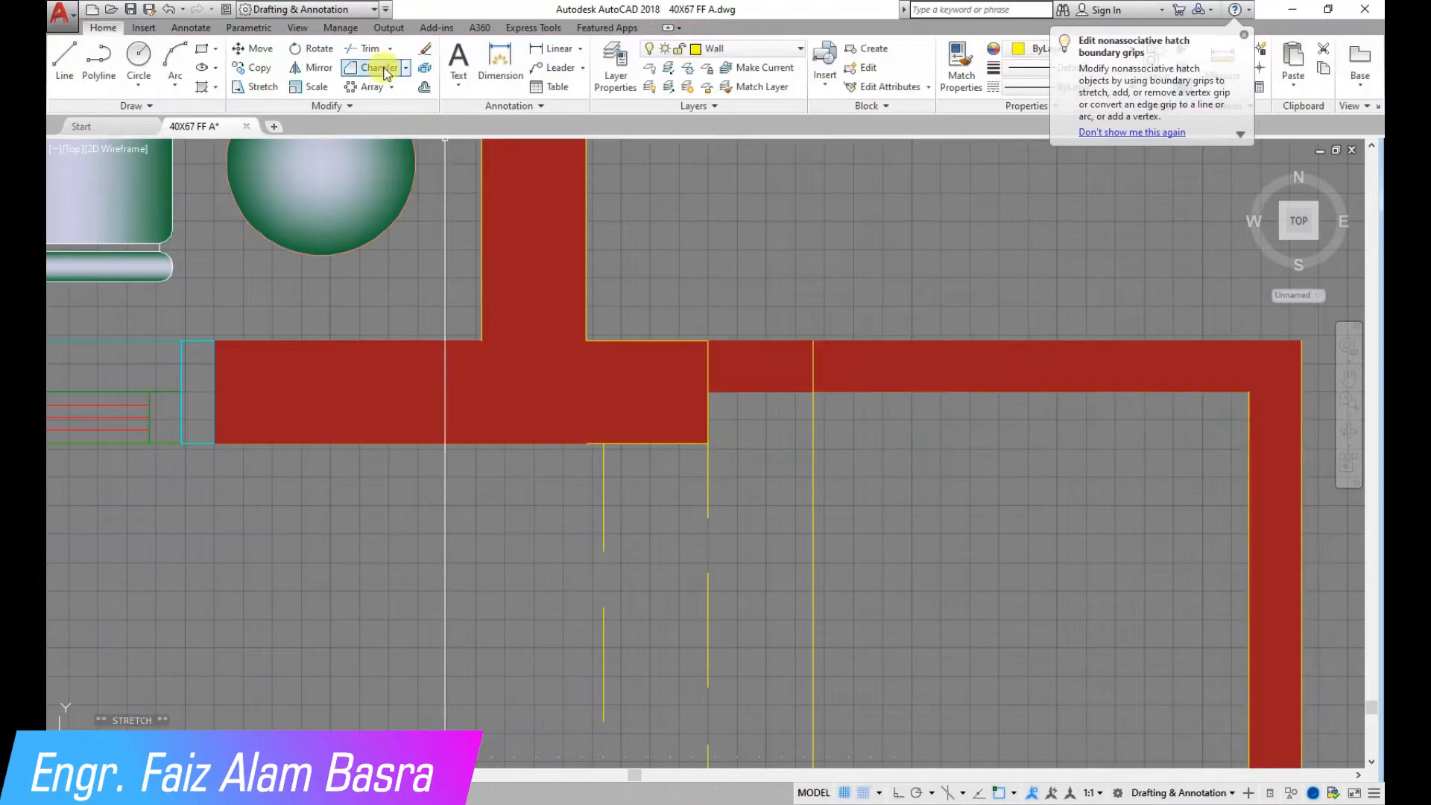
{"action": "type", "text": "tr"}
{"action": "key", "text": "Return"}
{"action": "key", "text": "Return"}
{"action": "key", "text": "Escape"}
{"action": "scroll", "coordinate": [700, 306], "scroll_direction": "down", "scroll_amount": 8}
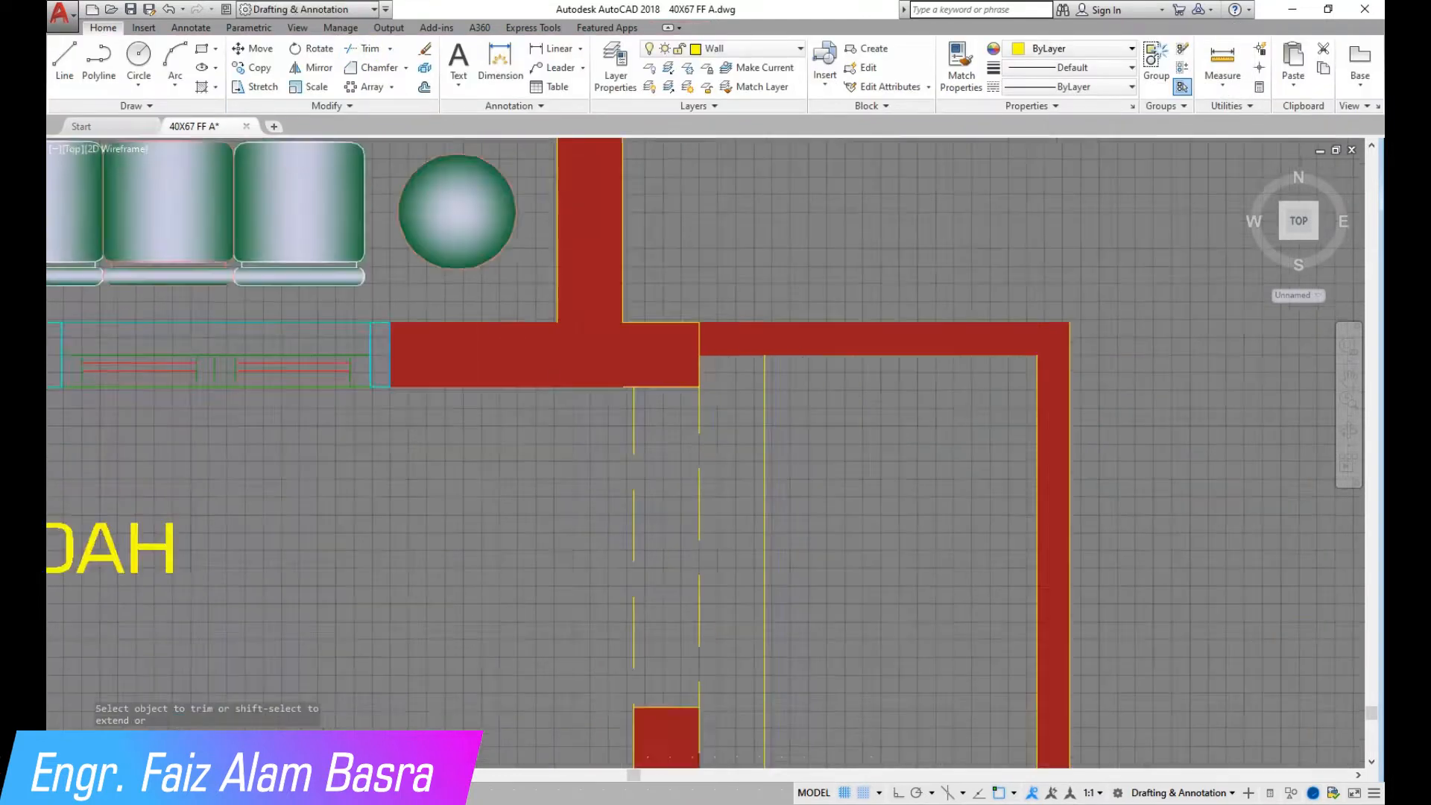
{"action": "scroll", "coordinate": [713, 309], "scroll_direction": "up", "scroll_amount": 8}
{"action": "left_click", "coordinate": [65, 66]}
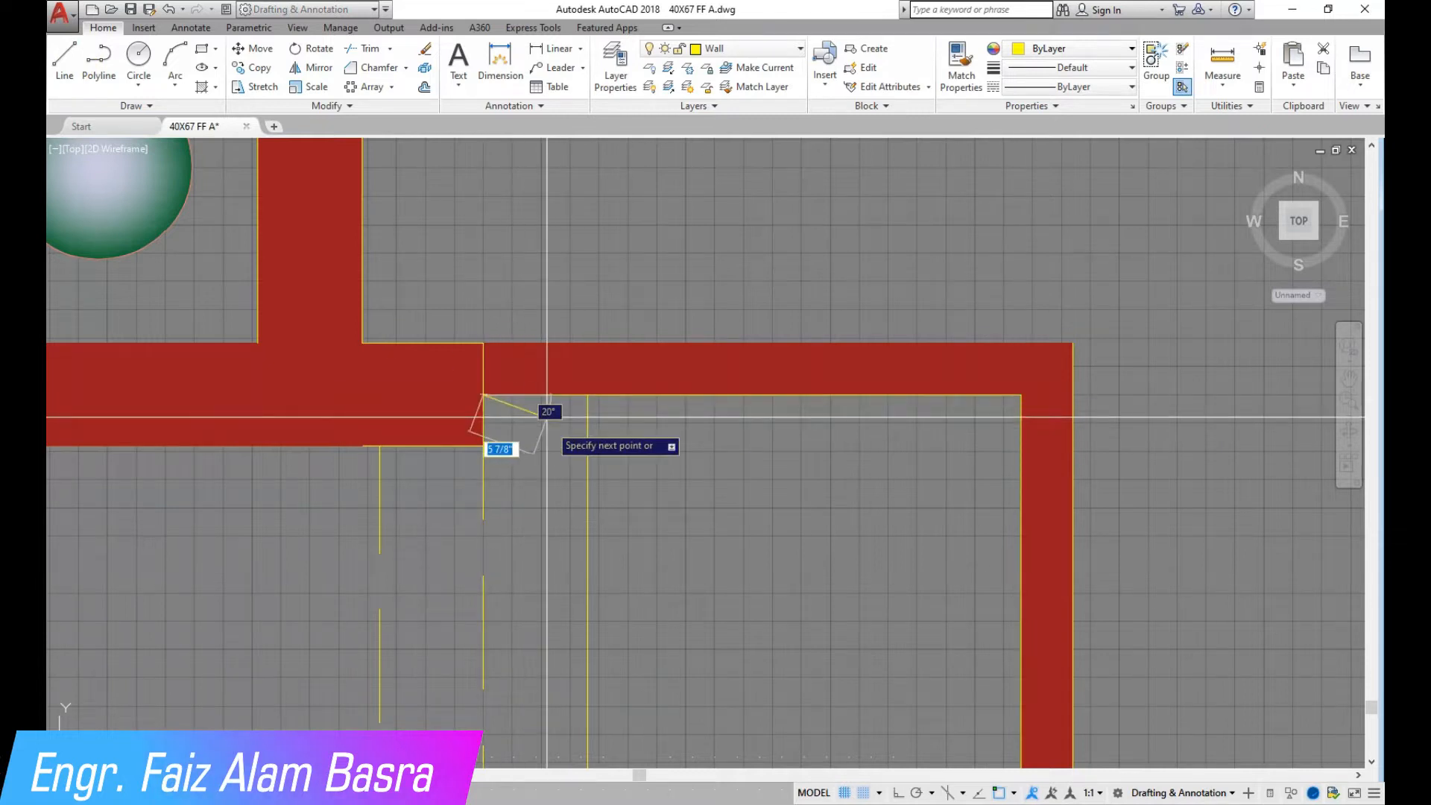
{"action": "scroll", "coordinate": [548, 416], "scroll_direction": "down", "scroll_amount": 8}
{"action": "key", "text": "Escape"}
Examine the verandah, terrace and lobby entrance of the furnished first-floor plan against the neighbouring plans
{"action": "scroll", "coordinate": [542, 501], "scroll_direction": "up", "scroll_amount": 4}
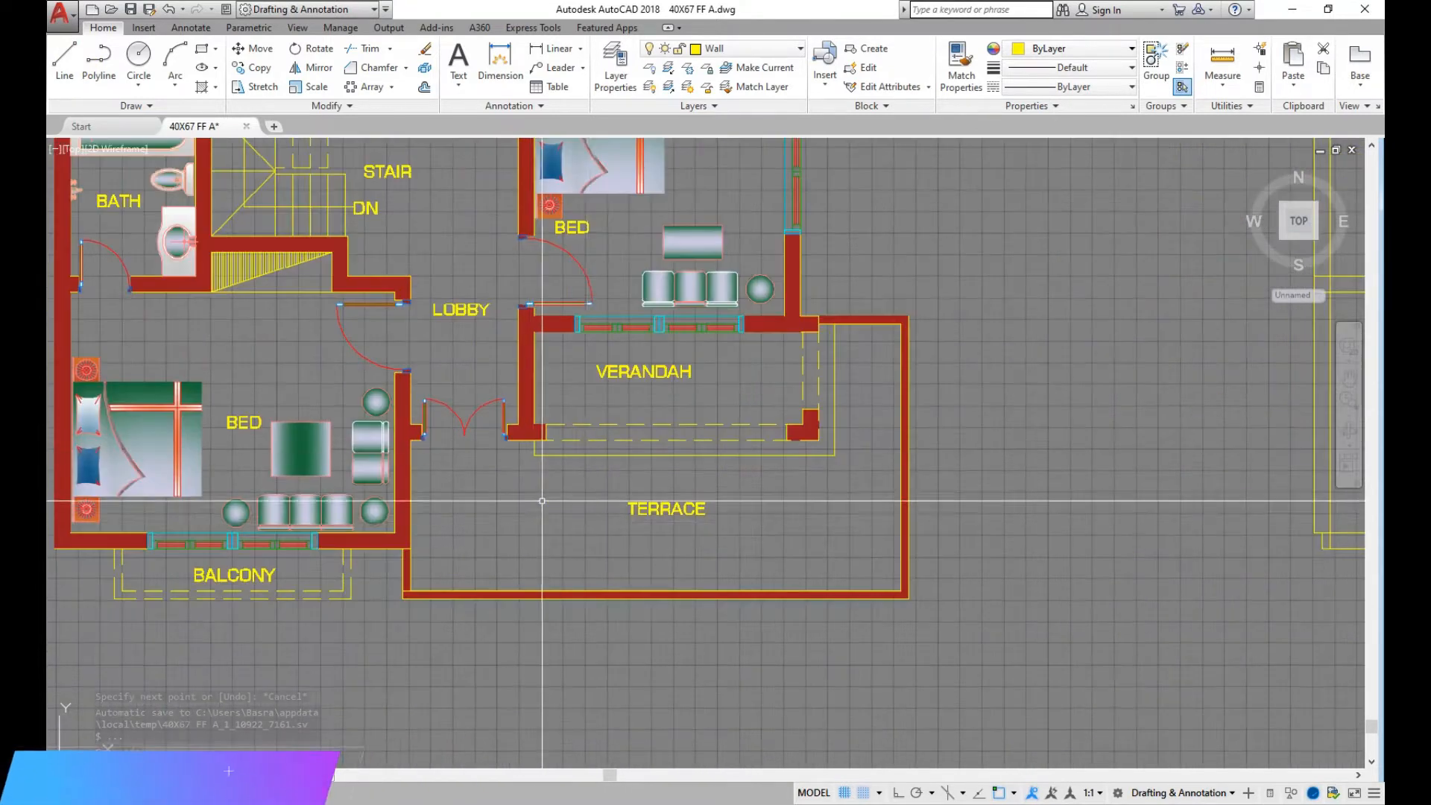
{"action": "scroll", "coordinate": [542, 500], "scroll_direction": "down", "scroll_amount": 2}
{"action": "scroll", "coordinate": [579, 475], "scroll_direction": "up", "scroll_amount": 2}
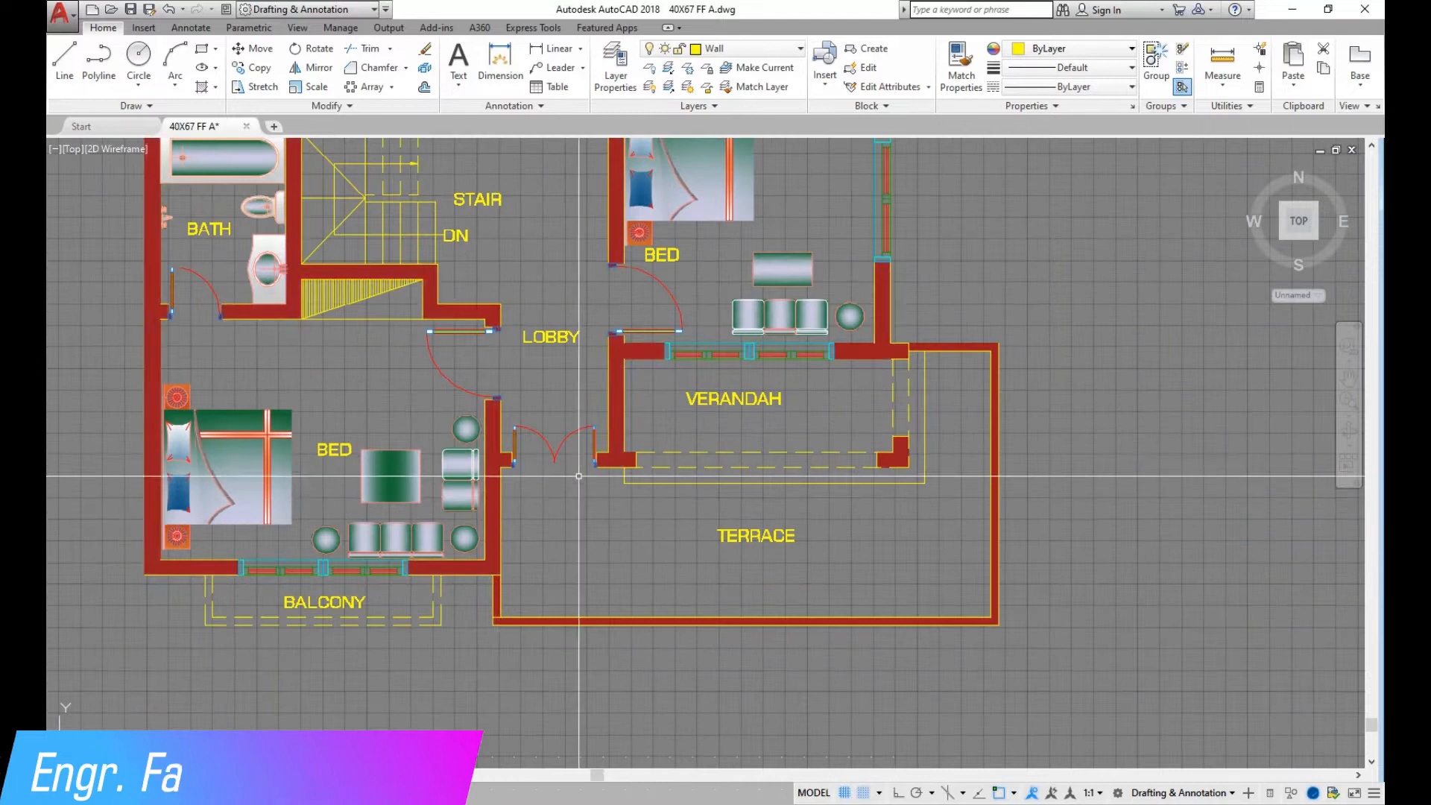
{"action": "scroll", "coordinate": [578, 476], "scroll_direction": "down", "scroll_amount": 3}
{"action": "scroll", "coordinate": [596, 506], "scroll_direction": "up", "scroll_amount": 7}
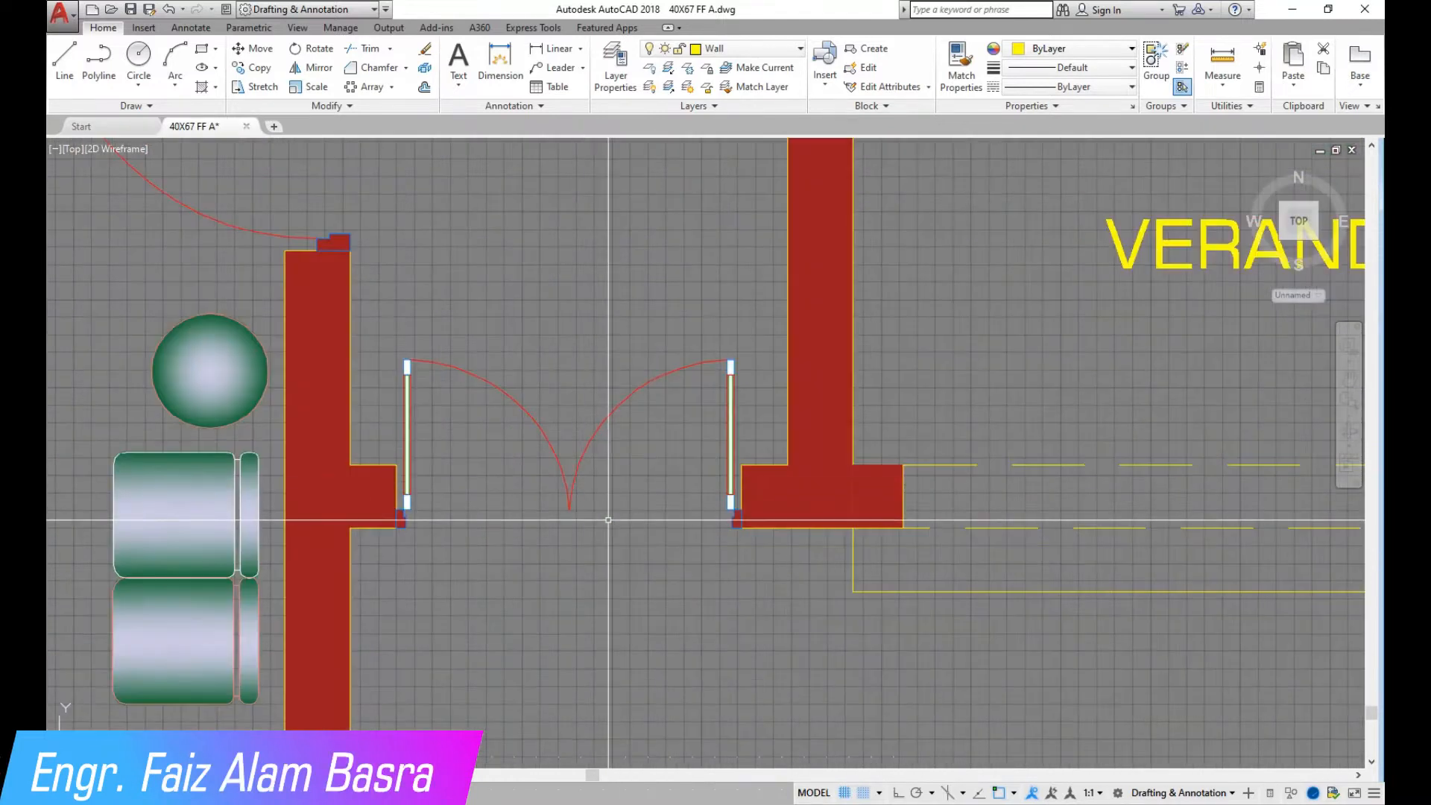
{"action": "scroll", "coordinate": [605, 514], "scroll_direction": "down", "scroll_amount": 6}
{"action": "scroll", "coordinate": [602, 512], "scroll_direction": "up", "scroll_amount": 1}
{"action": "scroll", "coordinate": [602, 510], "scroll_direction": "down", "scroll_amount": 2}
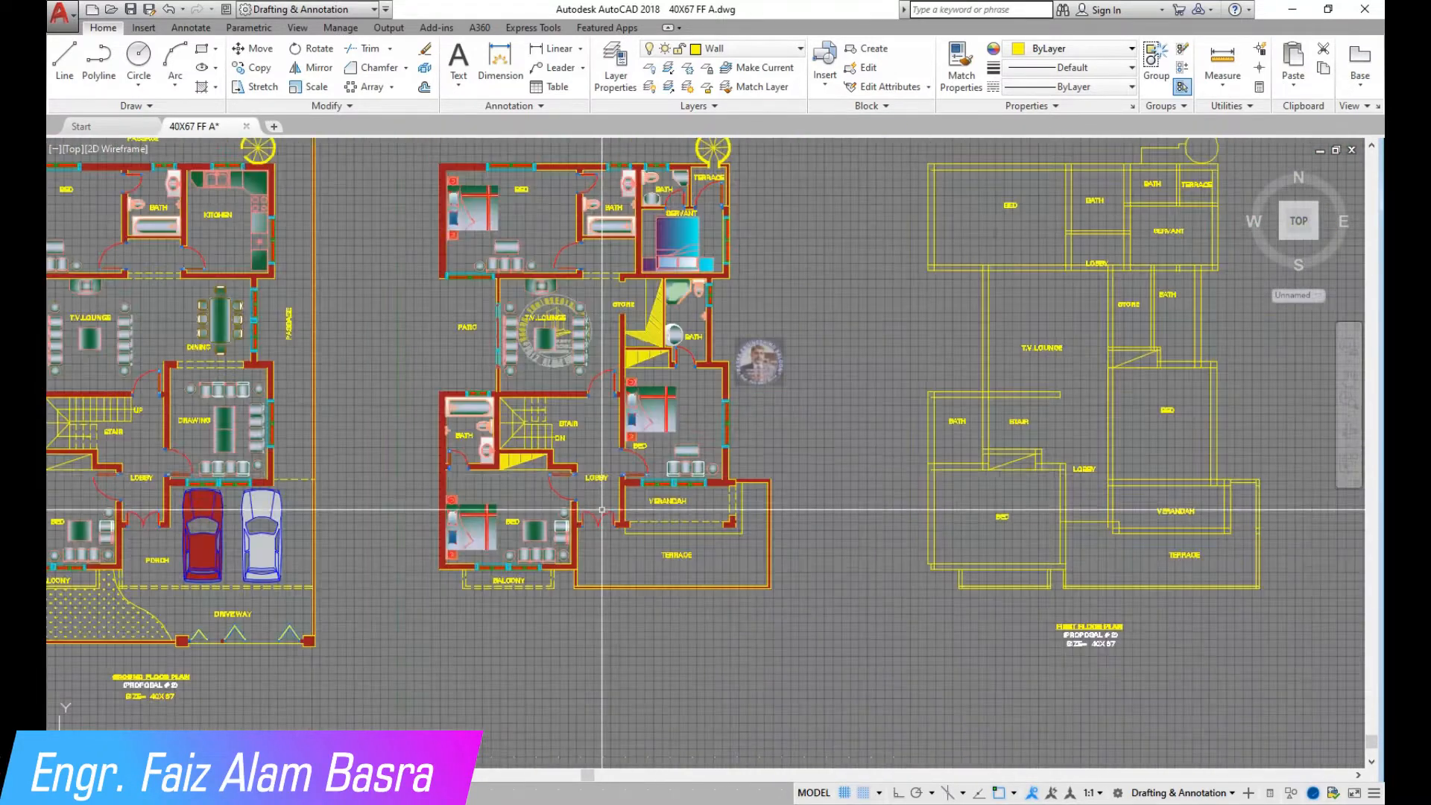
Delete the PATIO label beside the T.V. lounge in the furnished first-floor plan
{"action": "scroll", "coordinate": [589, 298], "scroll_direction": "up", "scroll_amount": 4}
{"action": "scroll", "coordinate": [628, 337], "scroll_direction": "down", "scroll_amount": 2}
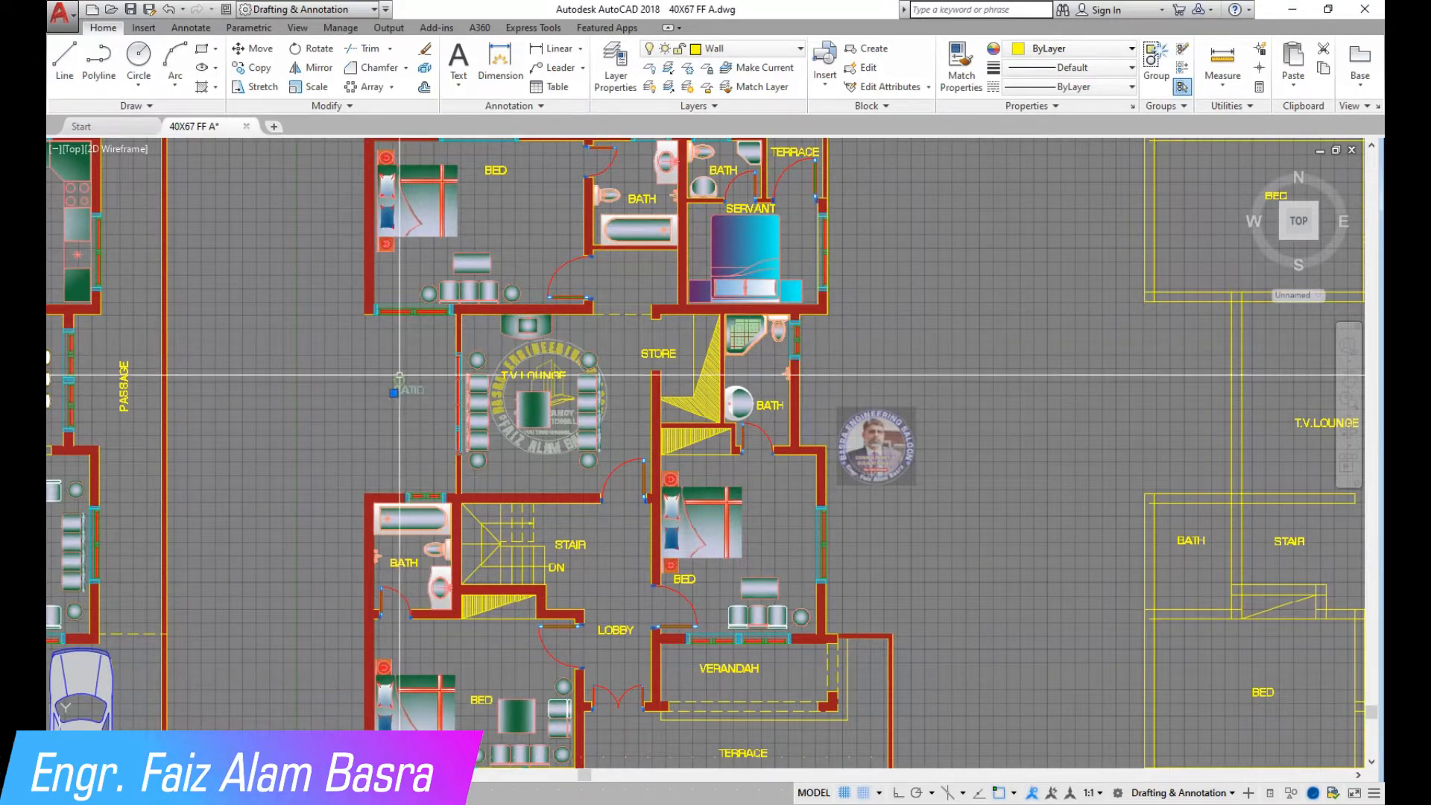
{"action": "scroll", "coordinate": [445, 432], "scroll_direction": "down", "scroll_amount": 3}
{"action": "scroll", "coordinate": [522, 432], "scroll_direction": "up", "scroll_amount": 3}
{"action": "scroll", "coordinate": [564, 431], "scroll_direction": "down", "scroll_amount": 3}
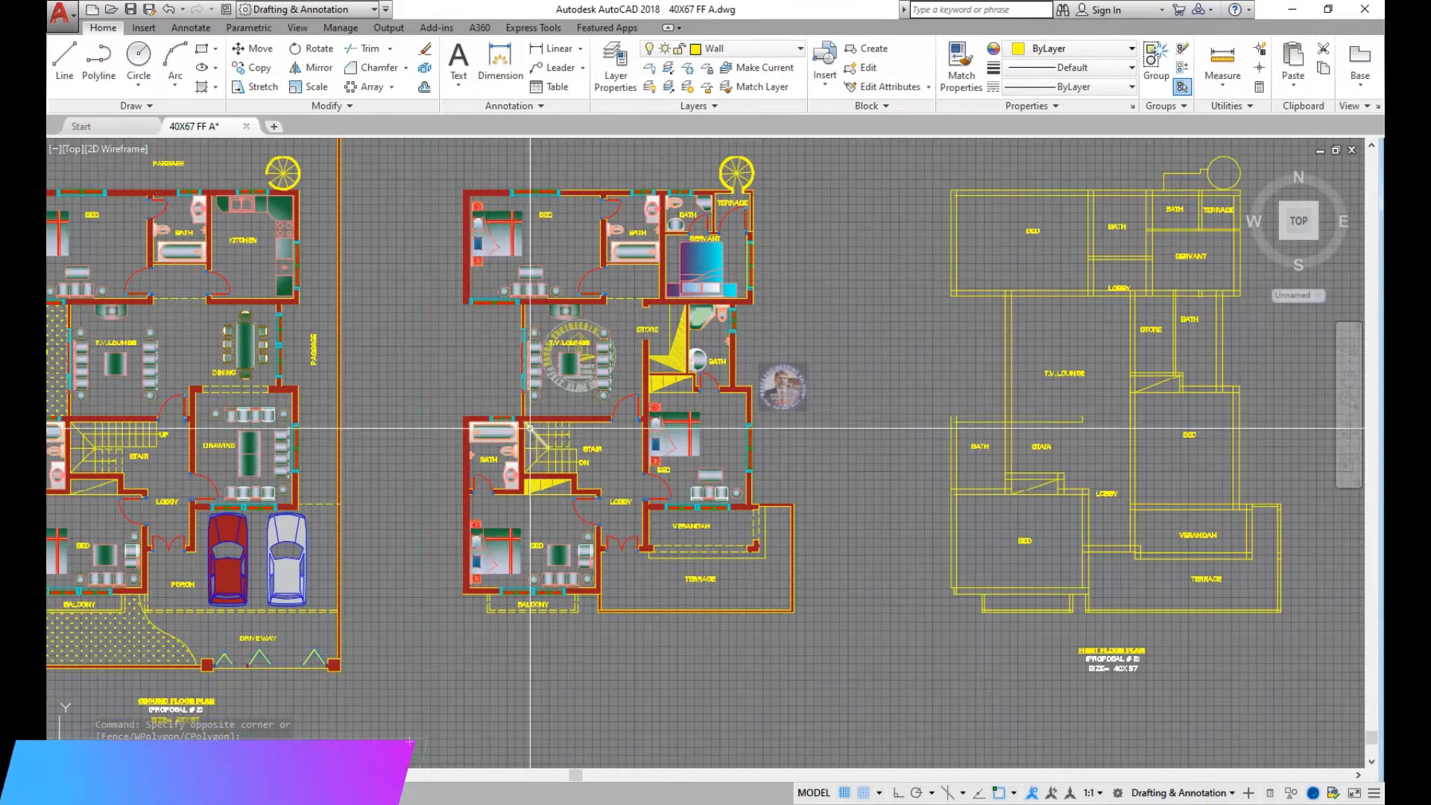
{"action": "scroll", "coordinate": [604, 427], "scroll_direction": "down", "scroll_amount": 2}
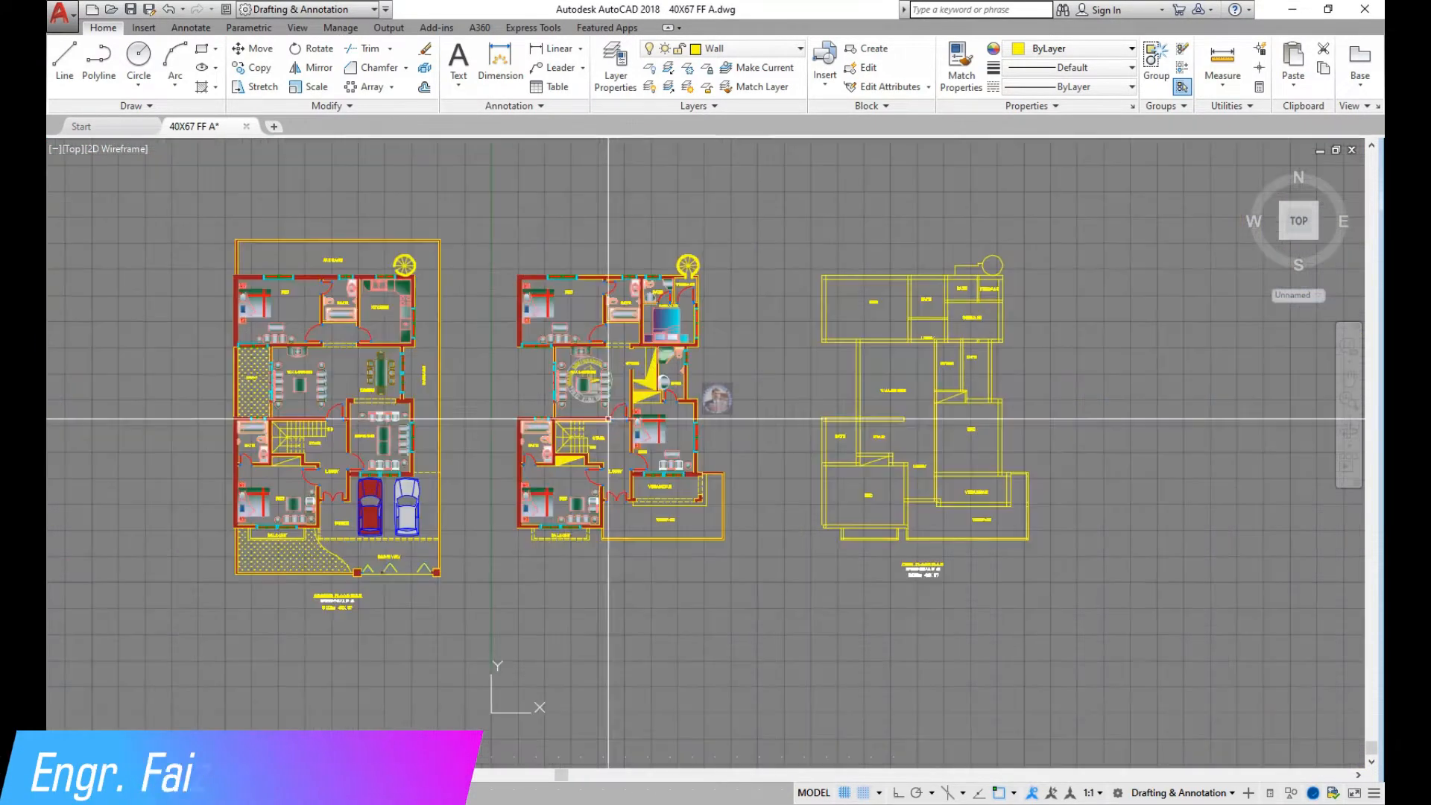
Delete the unfurnished first-floor outline plan and move its FIRST FLOOR PLAN title block beneath the furnished plan
{"action": "left_click", "coordinate": [796, 569]}
{"action": "left_click", "coordinate": [509, 217]}
{"action": "key", "text": "Escape"}
{"action": "left_click", "coordinate": [1047, 547]}
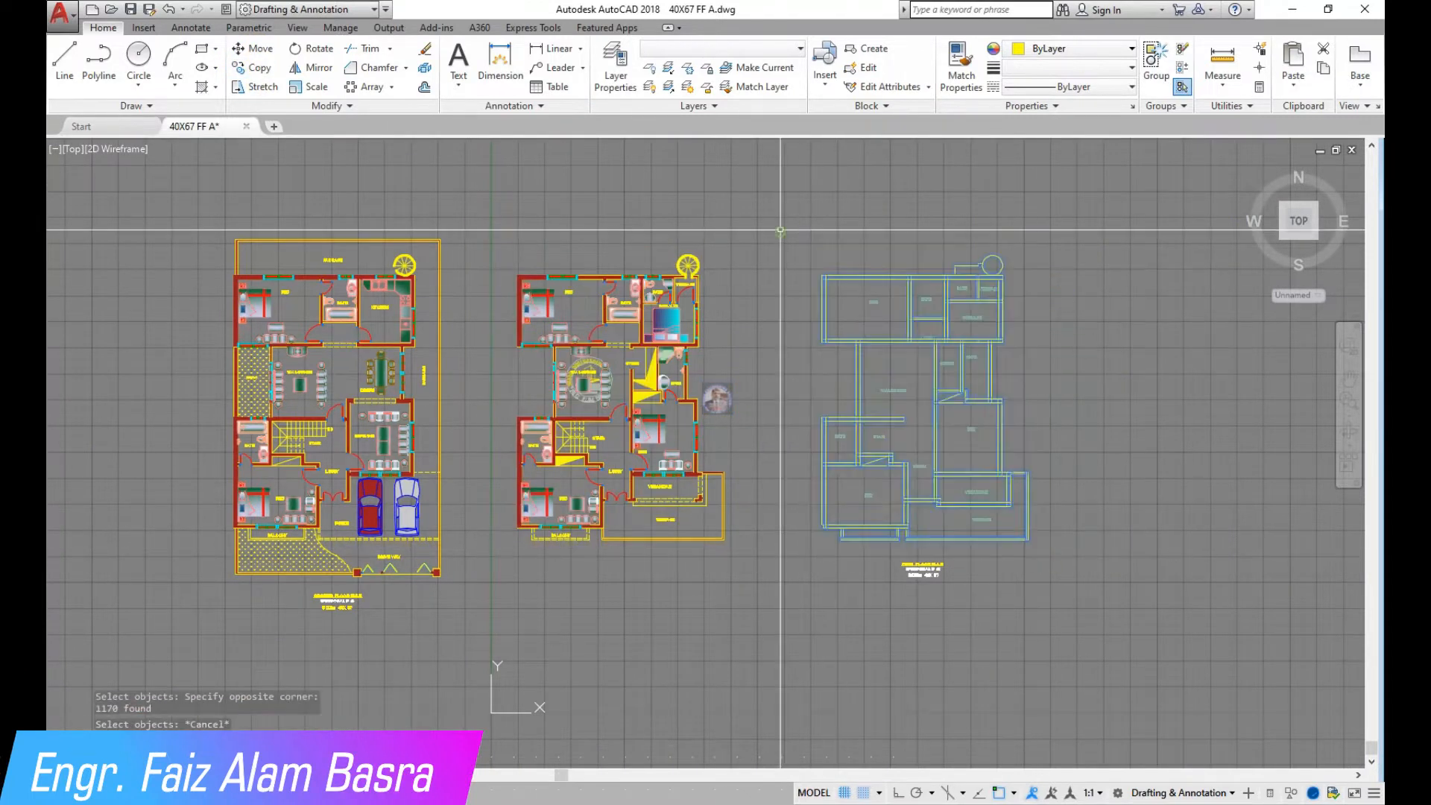
{"action": "key", "text": "Return"}
{"action": "left_click", "coordinate": [1077, 618]}
{"action": "left_click", "coordinate": [766, 616]}
Copy the whole furnished first-floor plan twice in a horizontal row with Ortho on
{"action": "left_click", "coordinate": [260, 67]}
{"action": "left_click", "coordinate": [757, 581]}
{"action": "left_click", "coordinate": [489, 261]}
{"action": "scroll", "coordinate": [640, 358], "scroll_direction": "up", "scroll_amount": 2}
{"action": "scroll", "coordinate": [426, 267], "scroll_direction": "down", "scroll_amount": 2}
{"action": "key", "text": "Return"}
{"action": "left_click", "coordinate": [671, 550]}
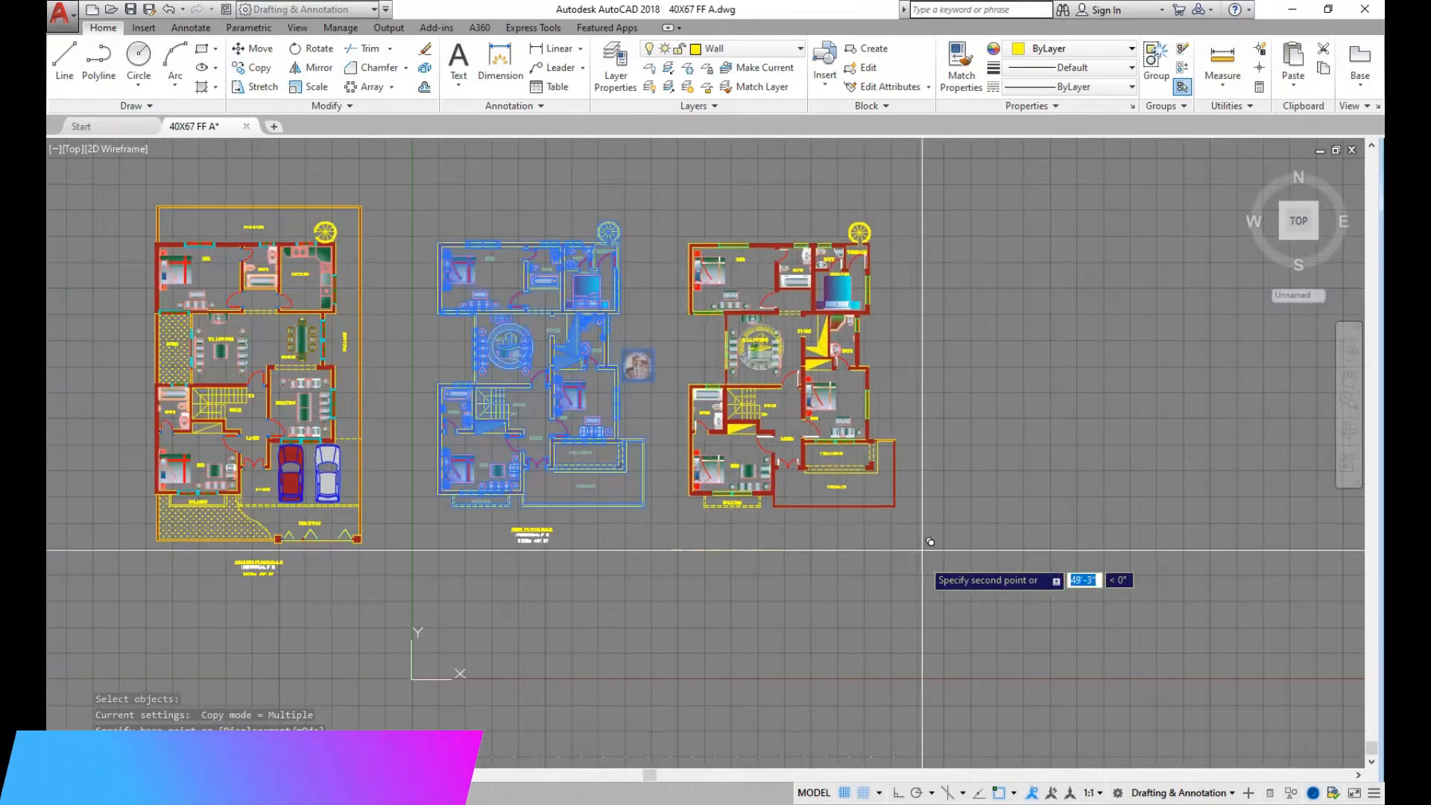
{"action": "key", "text": "F8"}
{"action": "left_click", "coordinate": [920, 534]}
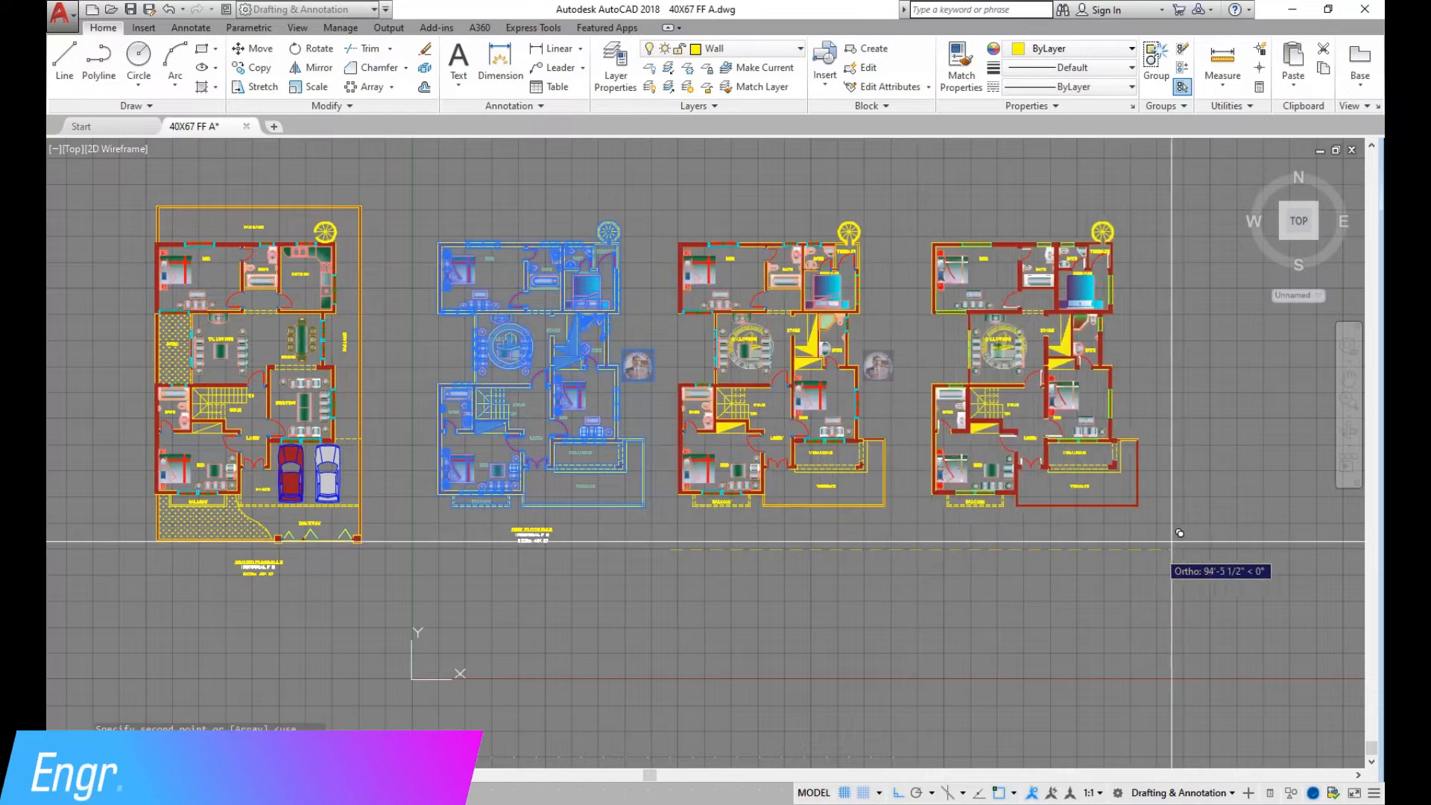
{"action": "left_click", "coordinate": [1162, 530]}
{"action": "key", "text": "Escape"}
Recolour the solid wall hatch around the upper bedroom of the first copy to yellow
{"action": "scroll", "coordinate": [671, 298], "scroll_direction": "up", "scroll_amount": 6}
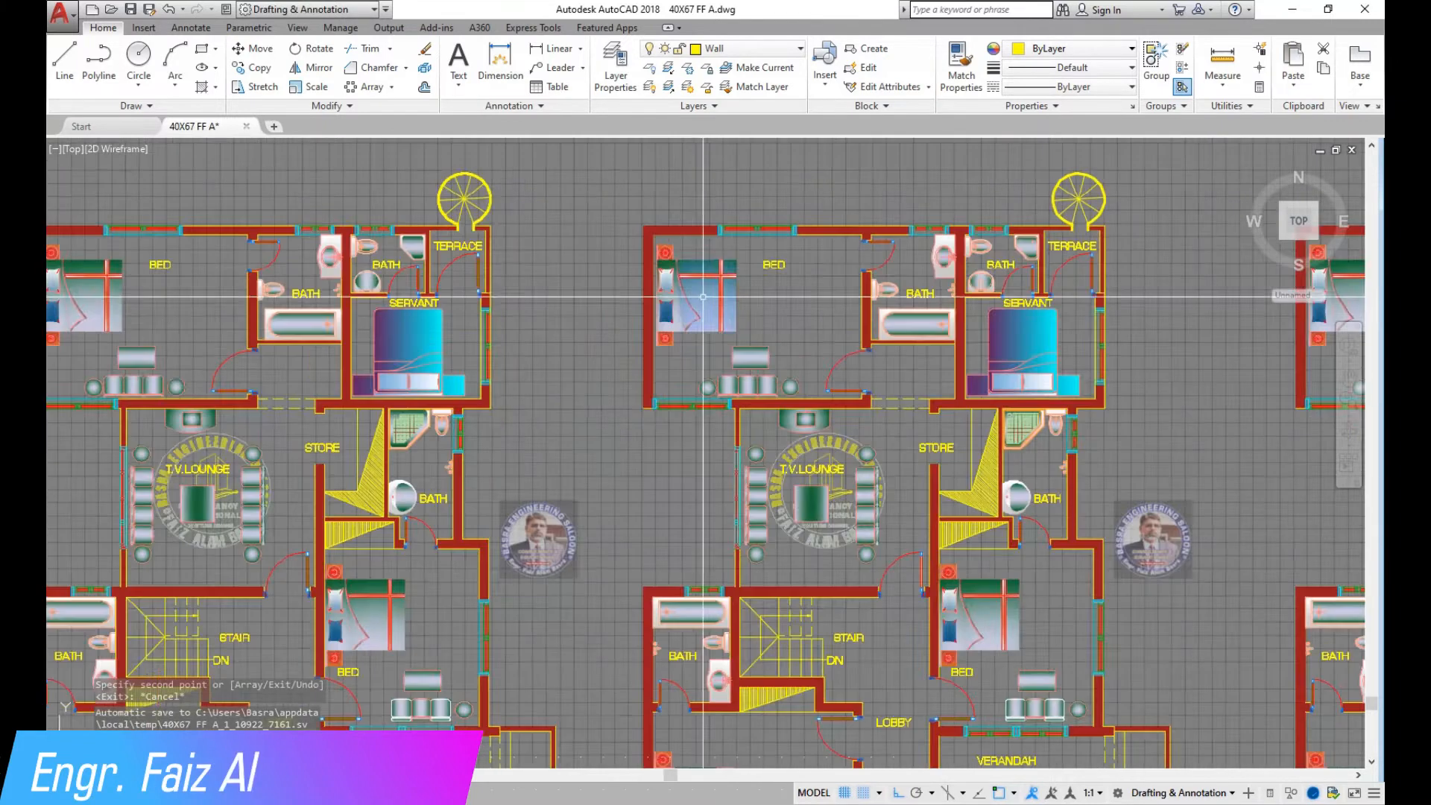
{"action": "left_click", "coordinate": [631, 219]}
{"action": "left_click", "coordinate": [574, 67]}
{"action": "left_click", "coordinate": [479, 221]}
{"action": "scroll", "coordinate": [647, 245], "scroll_direction": "down", "scroll_amount": 6}
{"action": "key", "text": "Escape"}
{"action": "scroll", "coordinate": [634, 309], "scroll_direction": "down", "scroll_amount": 2}
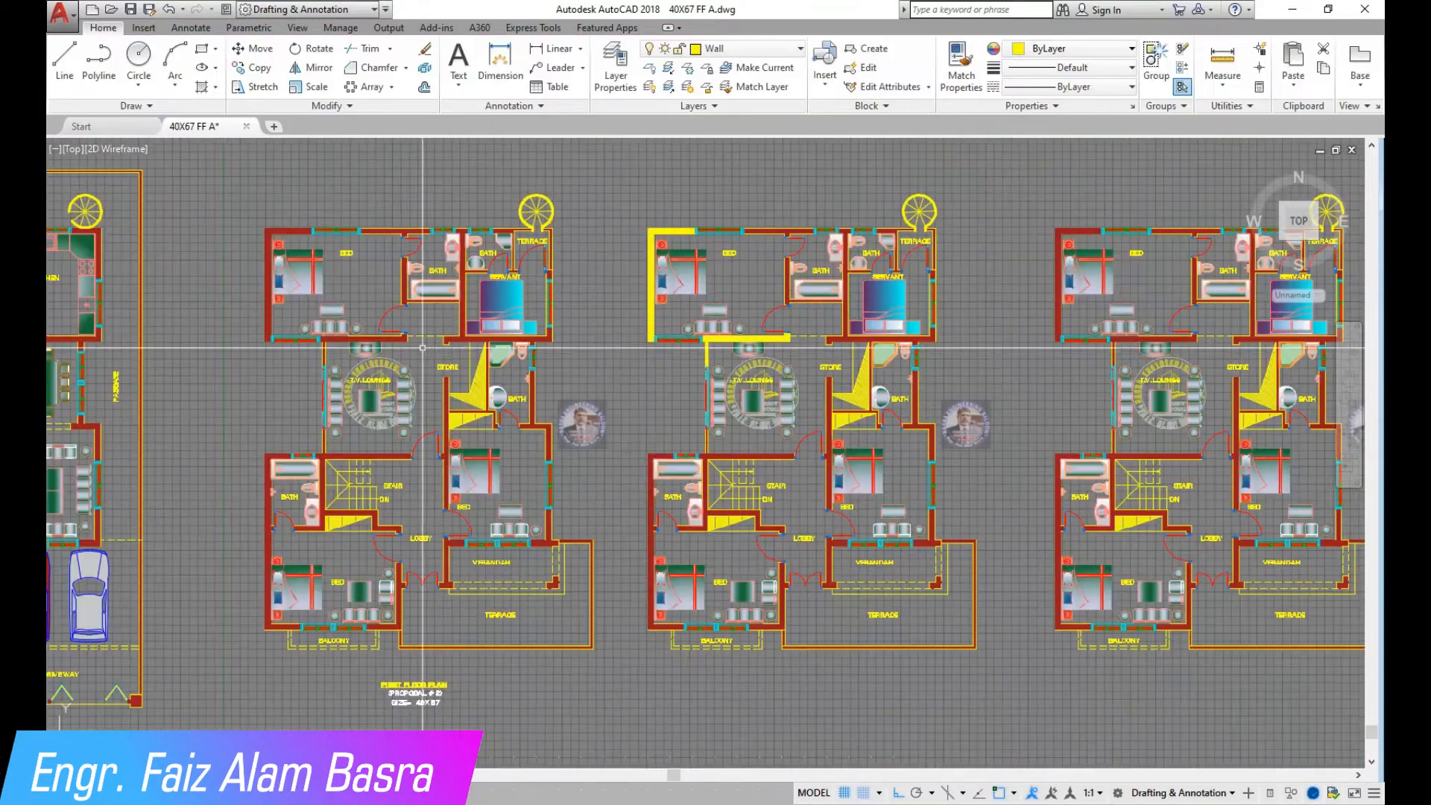
Recolour the two ANSI31 hatches beside the store in the original first-floor plan to dark red
{"action": "scroll", "coordinate": [431, 337], "scroll_direction": "up", "scroll_amount": 5}
{"action": "left_click", "coordinate": [557, 457]}
{"action": "left_click", "coordinate": [576, 69]}
{"action": "left_click", "coordinate": [453, 132]}
{"action": "left_click", "coordinate": [508, 534]}
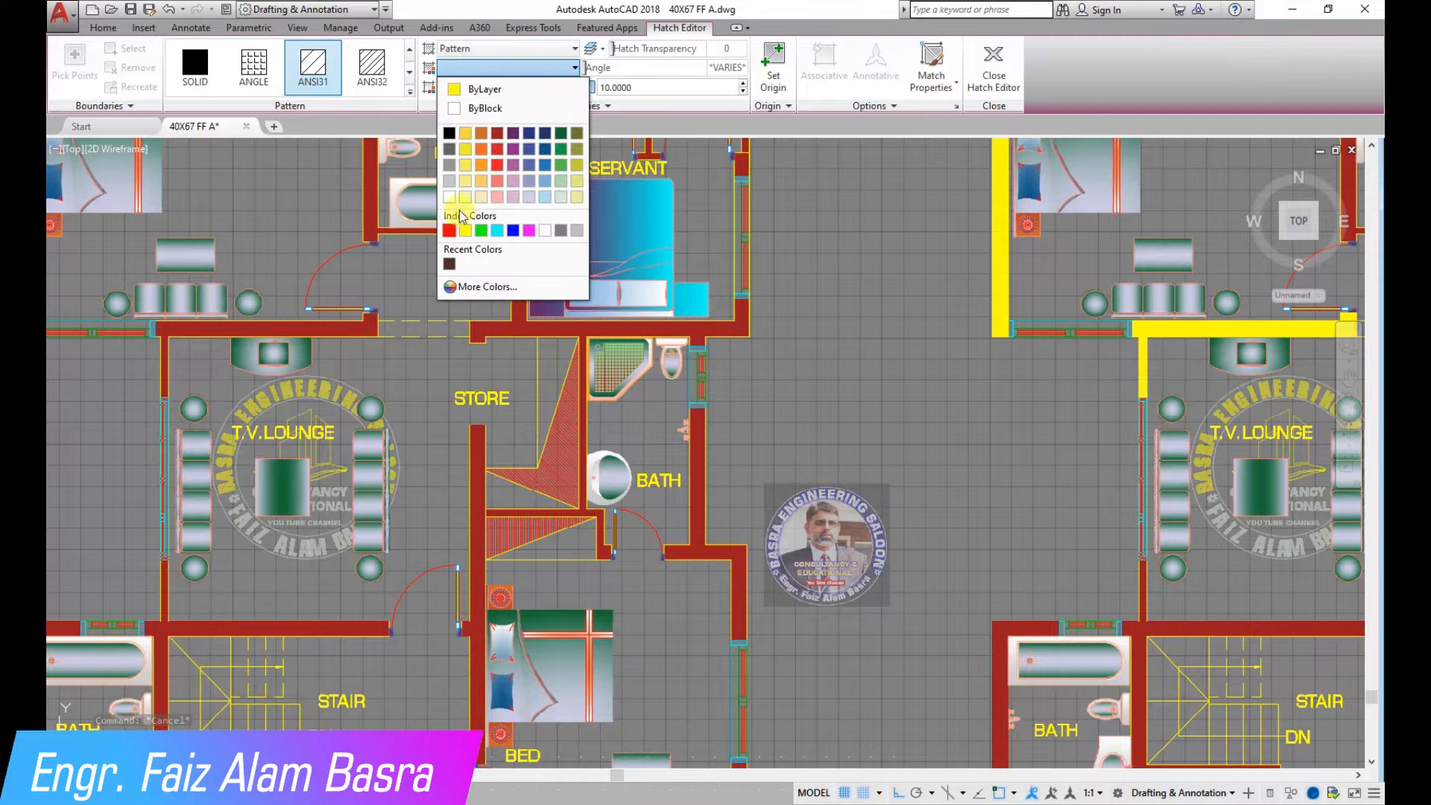
{"action": "left_click", "coordinate": [496, 137]}
{"action": "key", "text": "Escape"}
Recolour the triangular hatch below the main stair in the original first-floor plan to the same dark red
{"action": "scroll", "coordinate": [660, 203], "scroll_direction": "down", "scroll_amount": 4}
{"action": "scroll", "coordinate": [487, 434], "scroll_direction": "up", "scroll_amount": 4}
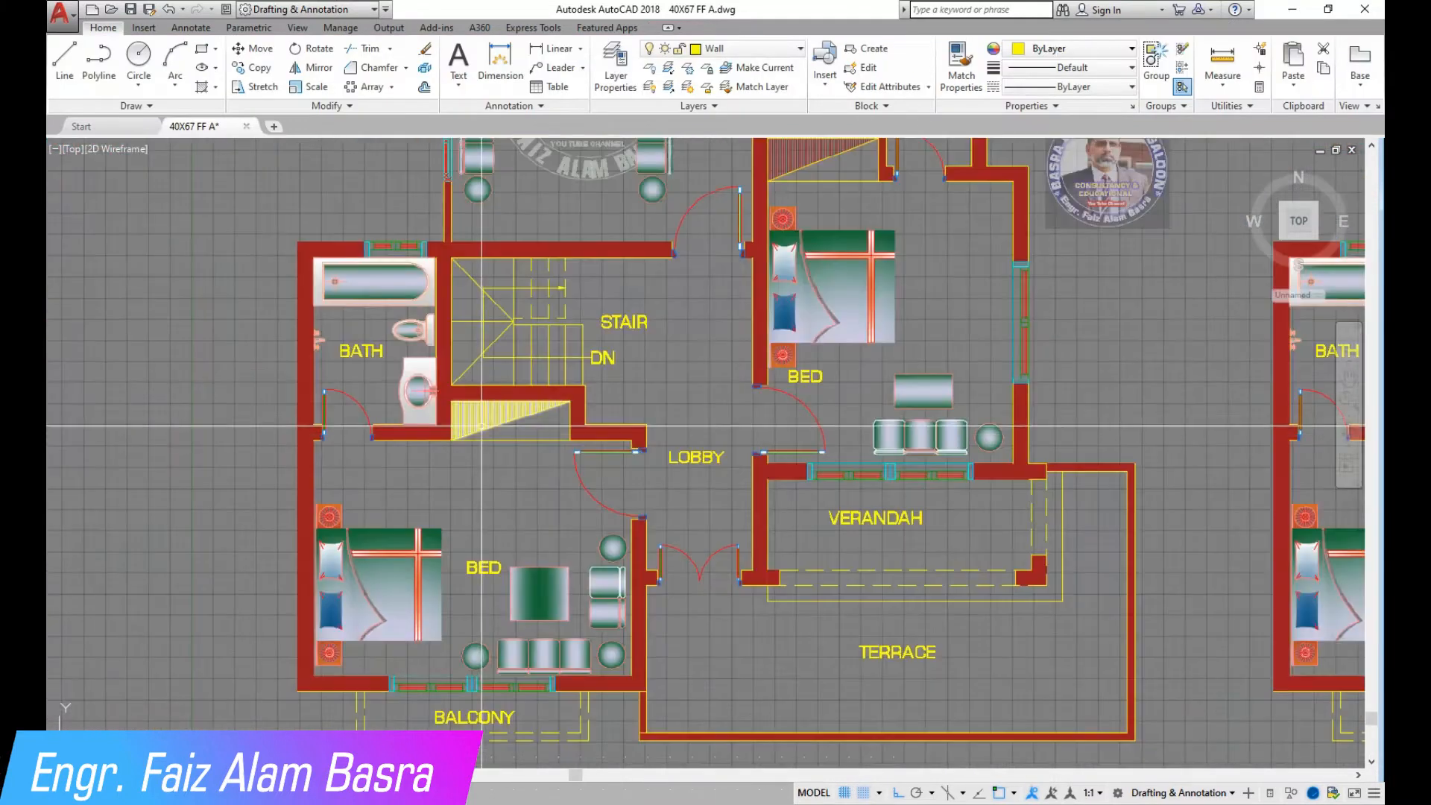
{"action": "left_click", "coordinate": [486, 425]}
{"action": "key", "text": "Escape"}
{"action": "scroll", "coordinate": [486, 367], "scroll_direction": "down", "scroll_amount": 4}
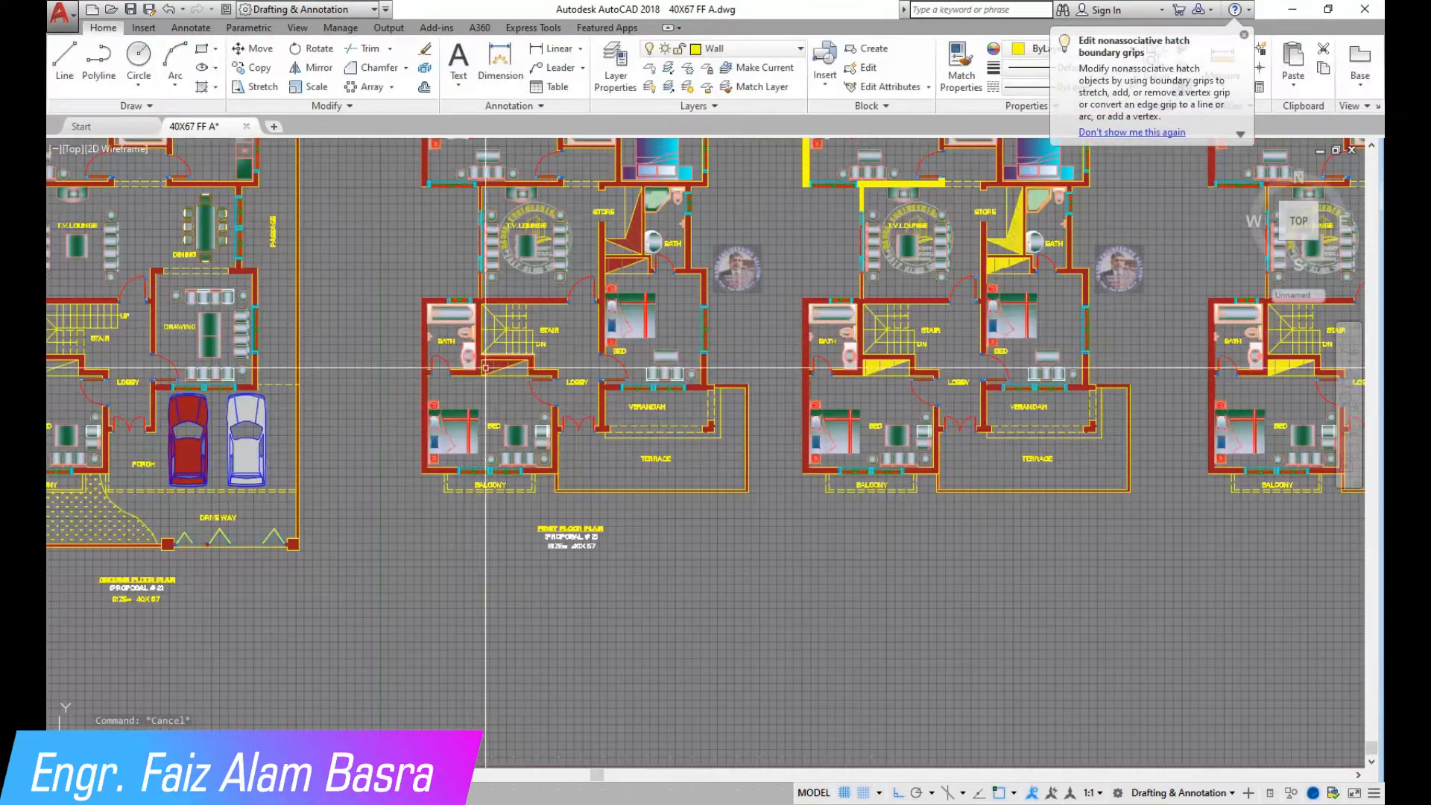
Match the yellow bedroom wall hatch onto the other red wall hatches in the first copy
{"action": "scroll", "coordinate": [661, 242], "scroll_direction": "up", "scroll_amount": 2}
{"action": "scroll", "coordinate": [447, 350], "scroll_direction": "down", "scroll_amount": 4}
{"action": "scroll", "coordinate": [686, 307], "scroll_direction": "up", "scroll_amount": 2}
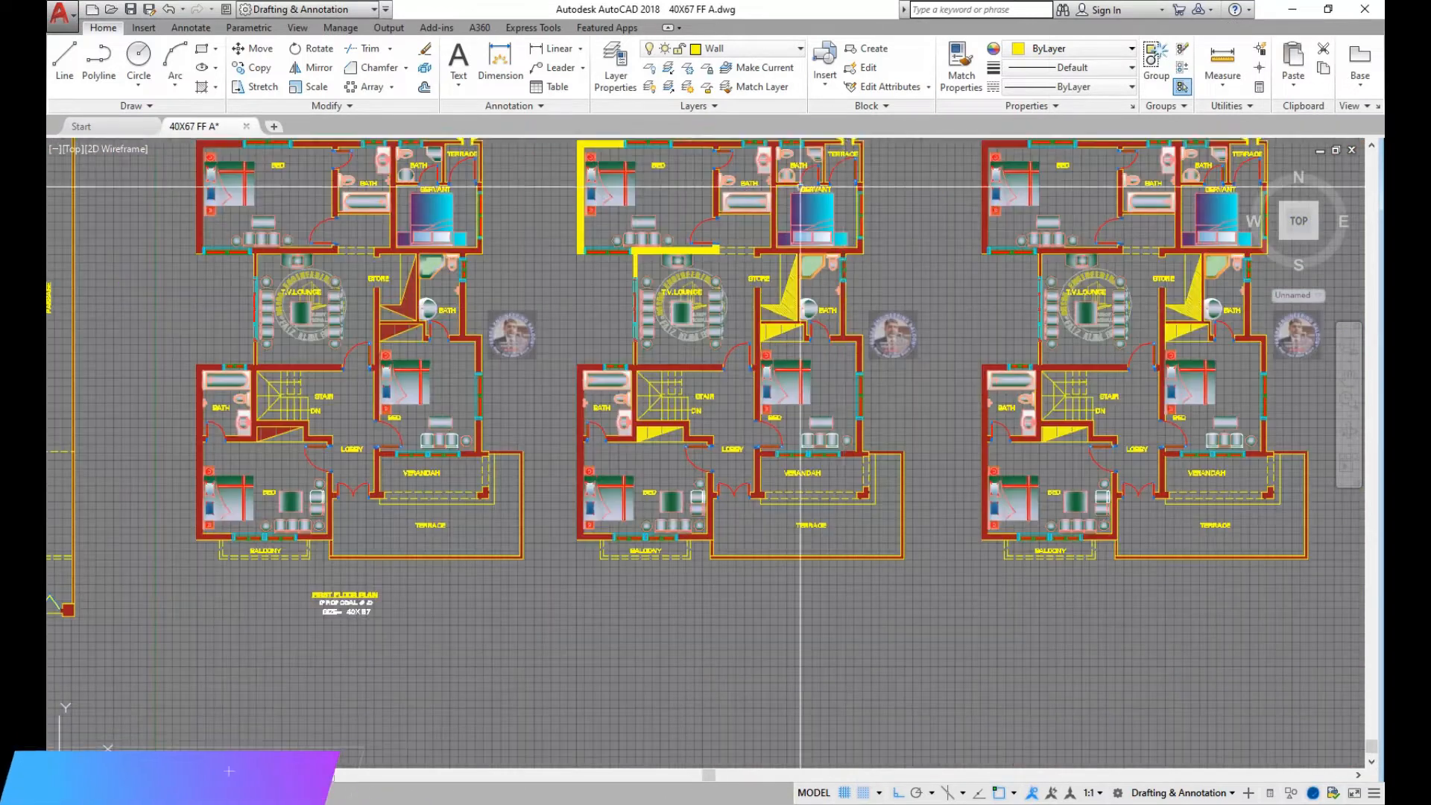
{"action": "left_click", "coordinate": [961, 66]}
{"action": "scroll", "coordinate": [742, 283], "scroll_direction": "up", "scroll_amount": 2}
{"action": "scroll", "coordinate": [590, 212], "scroll_direction": "up", "scroll_amount": 2}
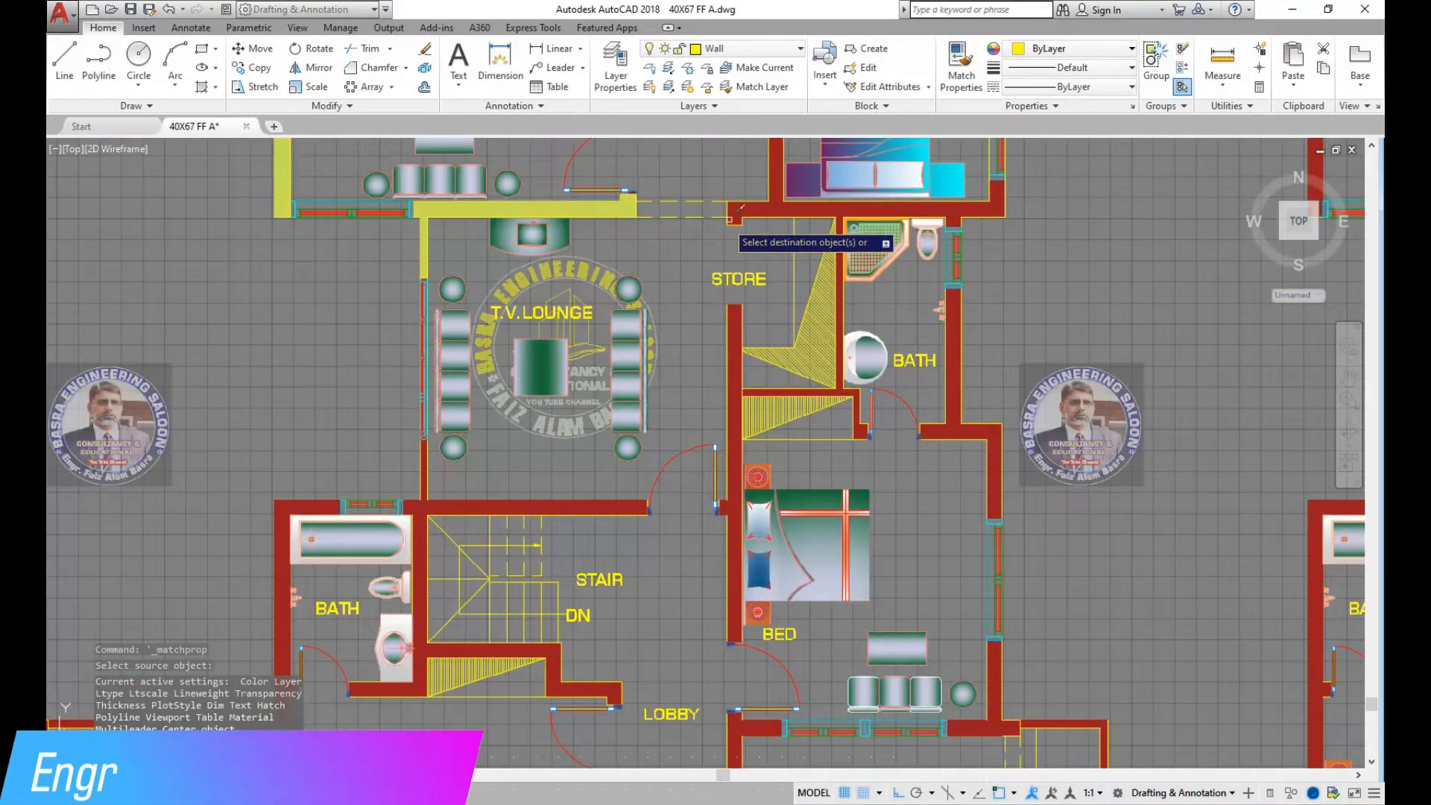
{"action": "left_click", "coordinate": [737, 307]}
{"action": "scroll", "coordinate": [909, 588], "scroll_direction": "down", "scroll_amount": 3}
{"action": "scroll", "coordinate": [857, 552], "scroll_direction": "up", "scroll_amount": 4}
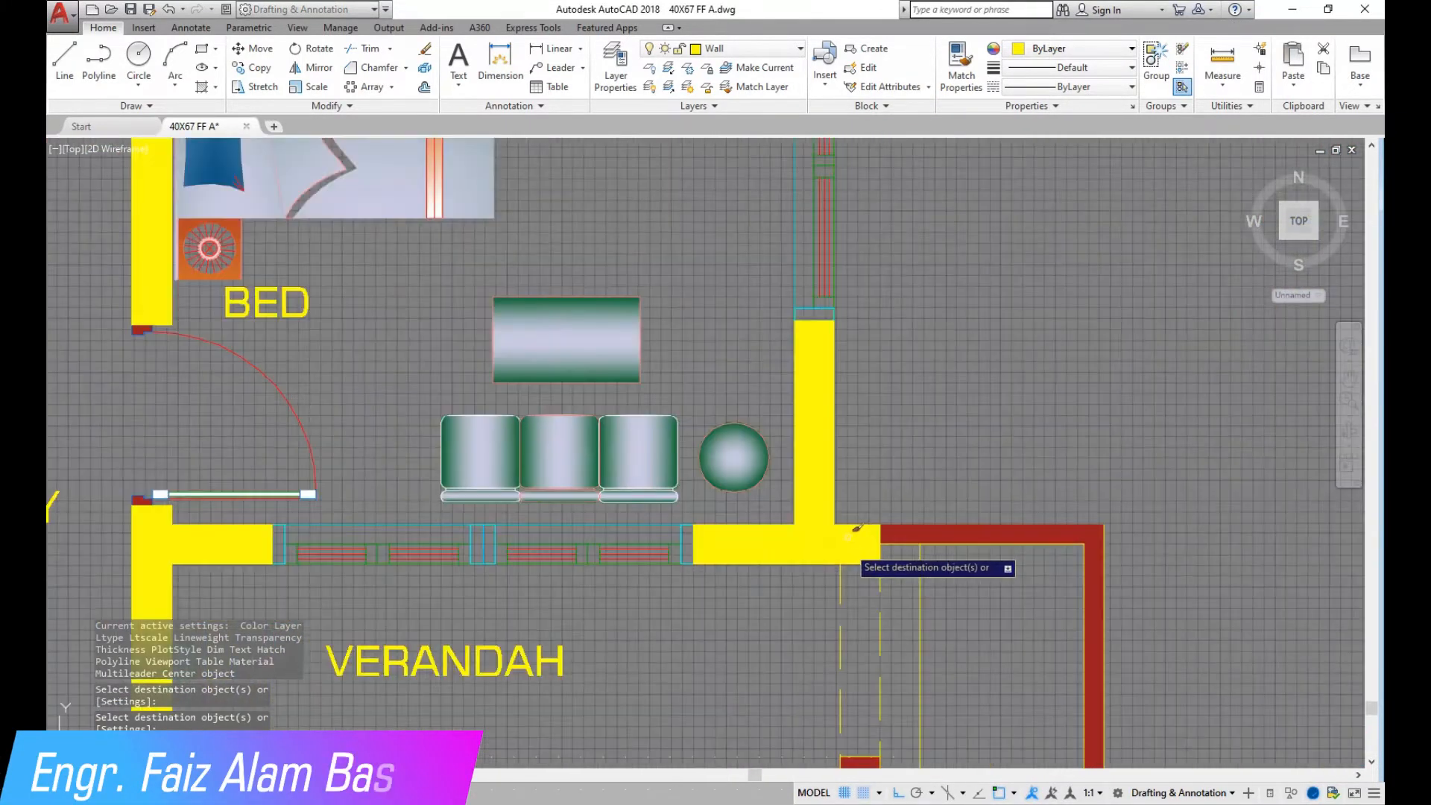
Match the yellow wall hatch onto the terrace edge strip and the verandah corner pier in the first copy
{"action": "left_click", "coordinate": [882, 523]}
{"action": "scroll", "coordinate": [881, 524], "scroll_direction": "down", "scroll_amount": 3}
{"action": "scroll", "coordinate": [887, 656], "scroll_direction": "up", "scroll_amount": 3}
{"action": "left_click", "coordinate": [858, 585]}
{"action": "scroll", "coordinate": [724, 441], "scroll_direction": "down", "scroll_amount": 2}
{"action": "key", "text": "Escape"}
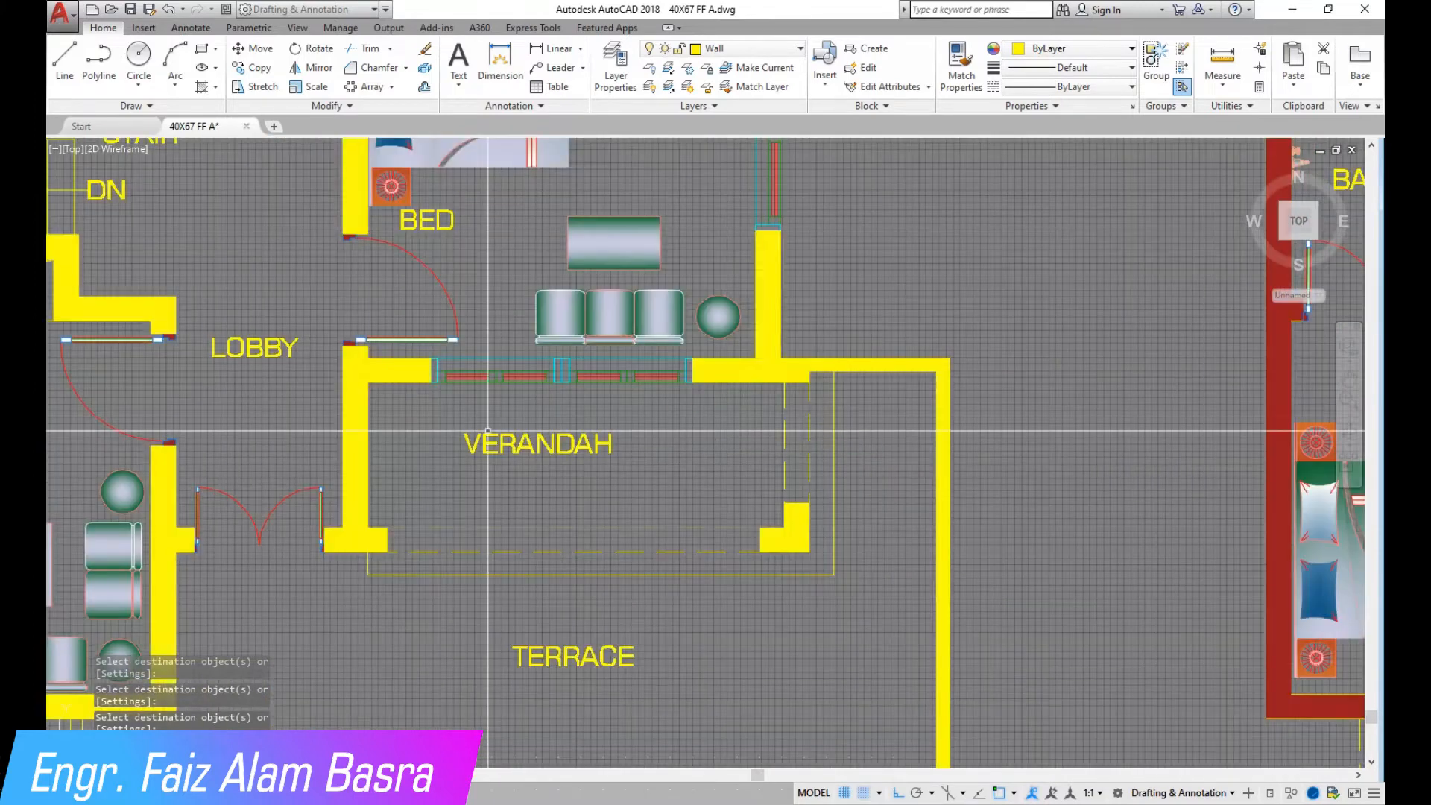
{"action": "scroll", "coordinate": [359, 396], "scroll_direction": "up", "scroll_amount": 6}
{"action": "left_click", "coordinate": [348, 357]}
{"action": "key", "text": "Escape"}
{"action": "scroll", "coordinate": [348, 344], "scroll_direction": "down", "scroll_amount": 2}
{"action": "scroll", "coordinate": [548, 432], "scroll_direction": "down", "scroll_amount": 10}
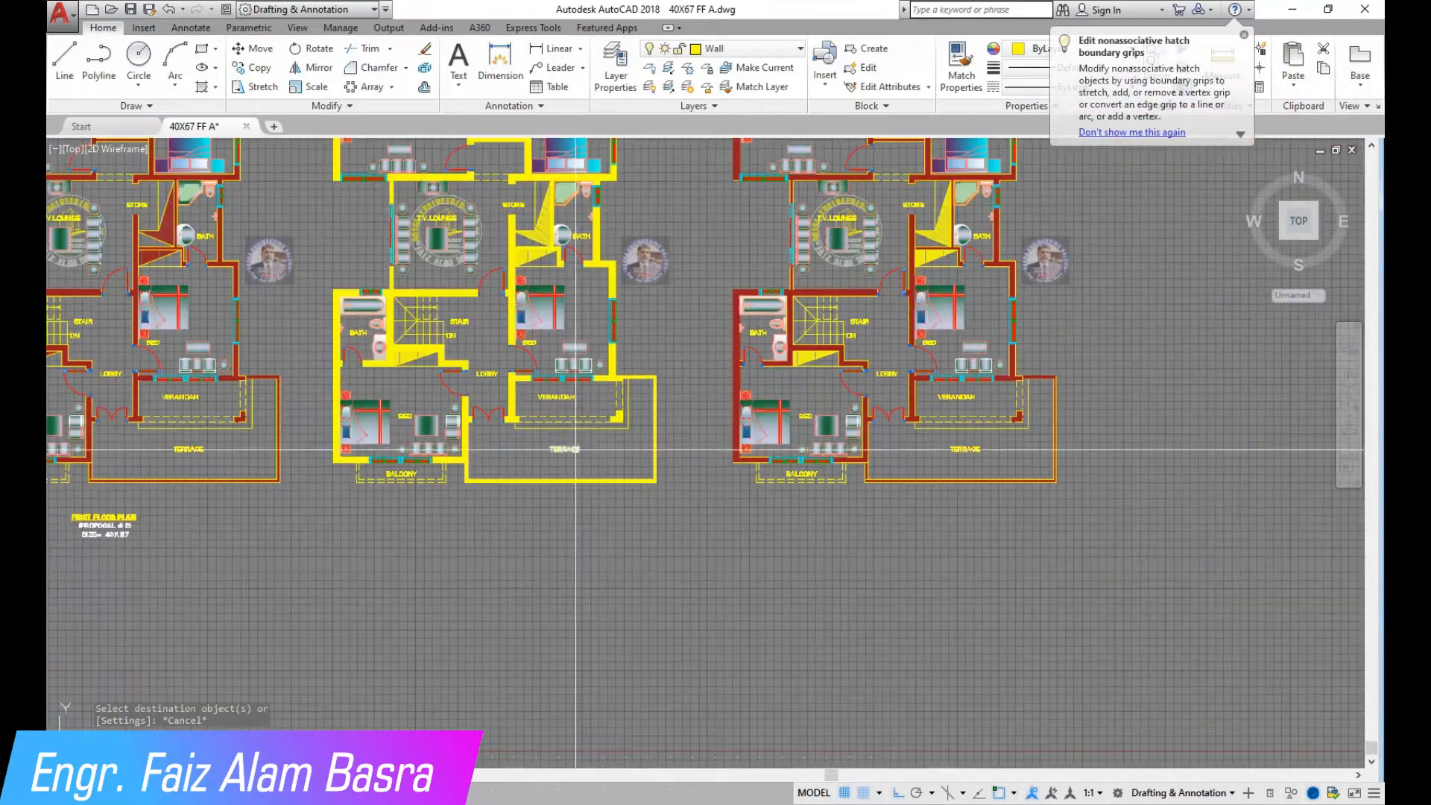
Recolour the solid wall hatch around the upper bedroom of the second copy to dark blue
{"action": "scroll", "coordinate": [634, 224], "scroll_direction": "up", "scroll_amount": 8}
{"action": "left_click", "coordinate": [688, 245]}
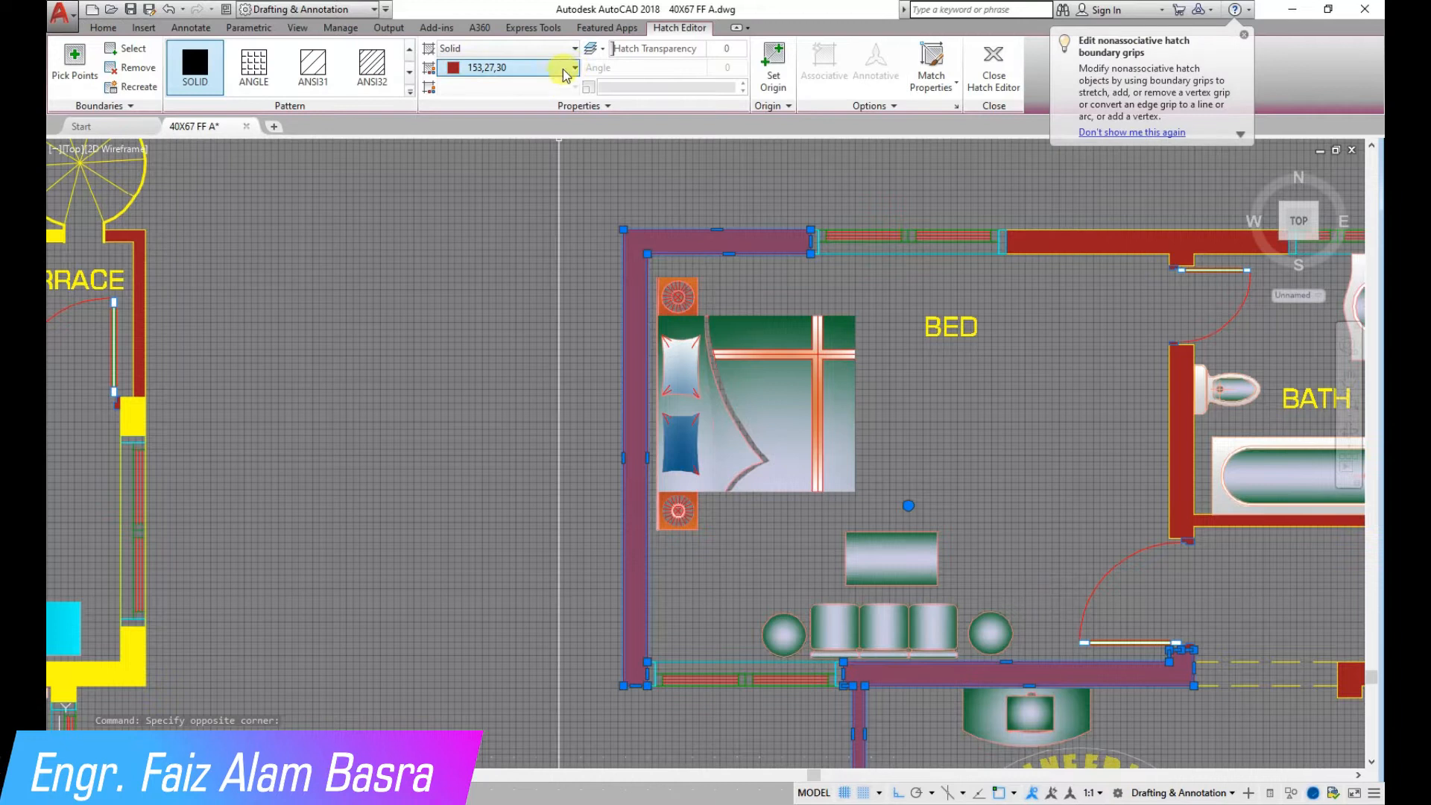
{"action": "left_click", "coordinate": [530, 132]}
{"action": "key", "text": "Escape"}
{"action": "scroll", "coordinate": [792, 259], "scroll_direction": "down", "scroll_amount": 6}
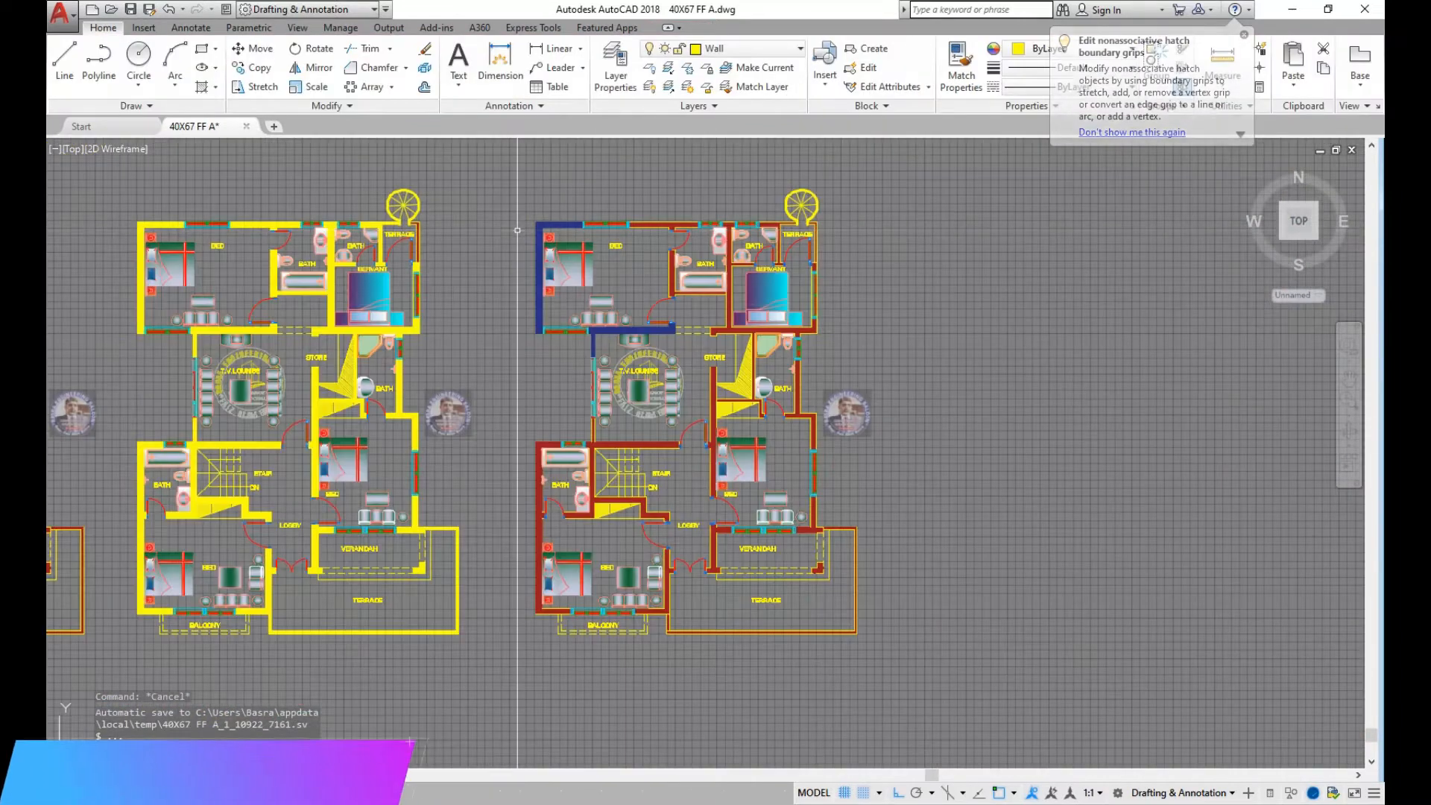
Match the dark blue bedroom hatch onto the adjoining bath, servant room and store wall hatches in the second copy
{"action": "scroll", "coordinate": [659, 242], "scroll_direction": "up", "scroll_amount": 10}
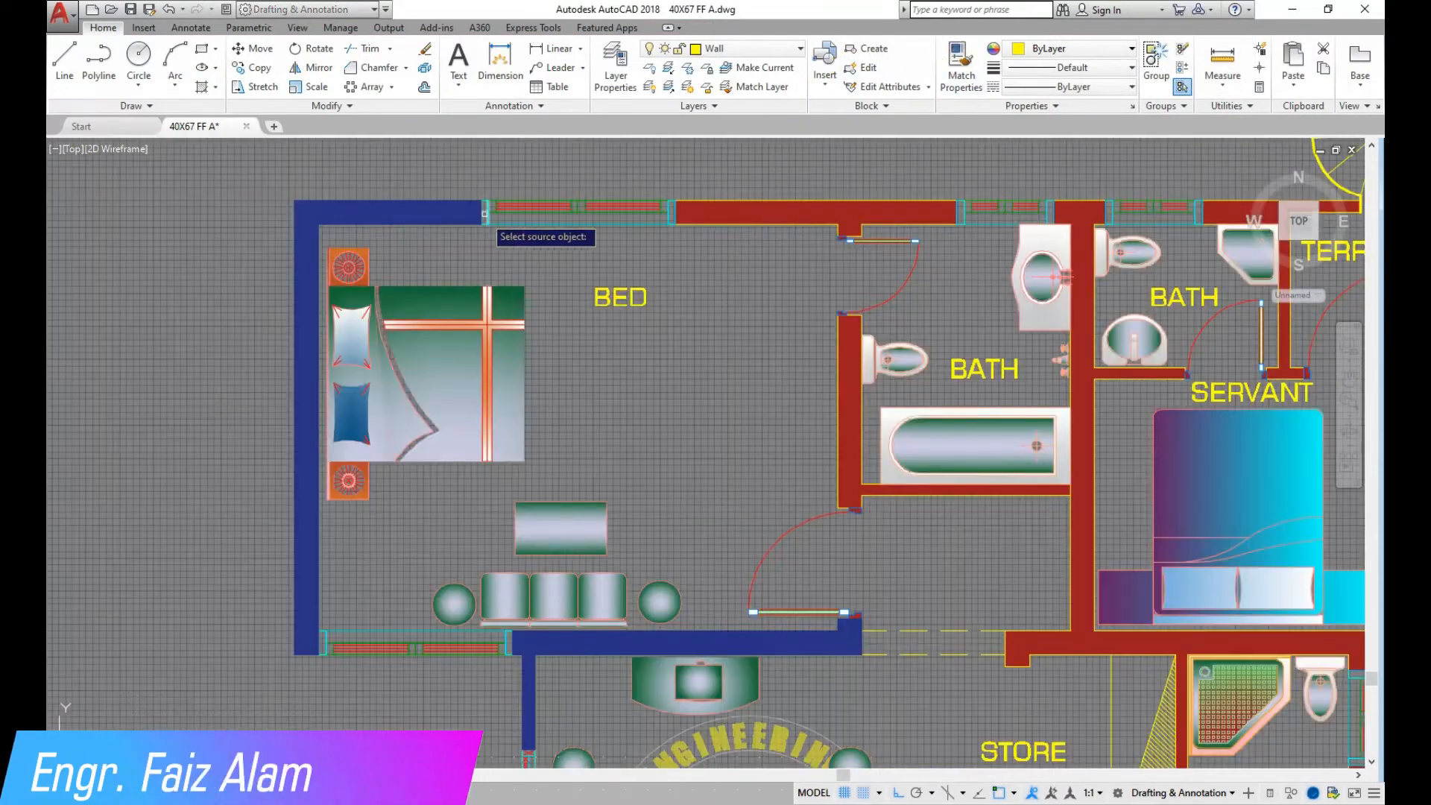
{"action": "left_click", "coordinate": [502, 214]}
{"action": "left_click", "coordinate": [713, 214]}
{"action": "scroll", "coordinate": [607, 328], "scroll_direction": "down", "scroll_amount": 3}
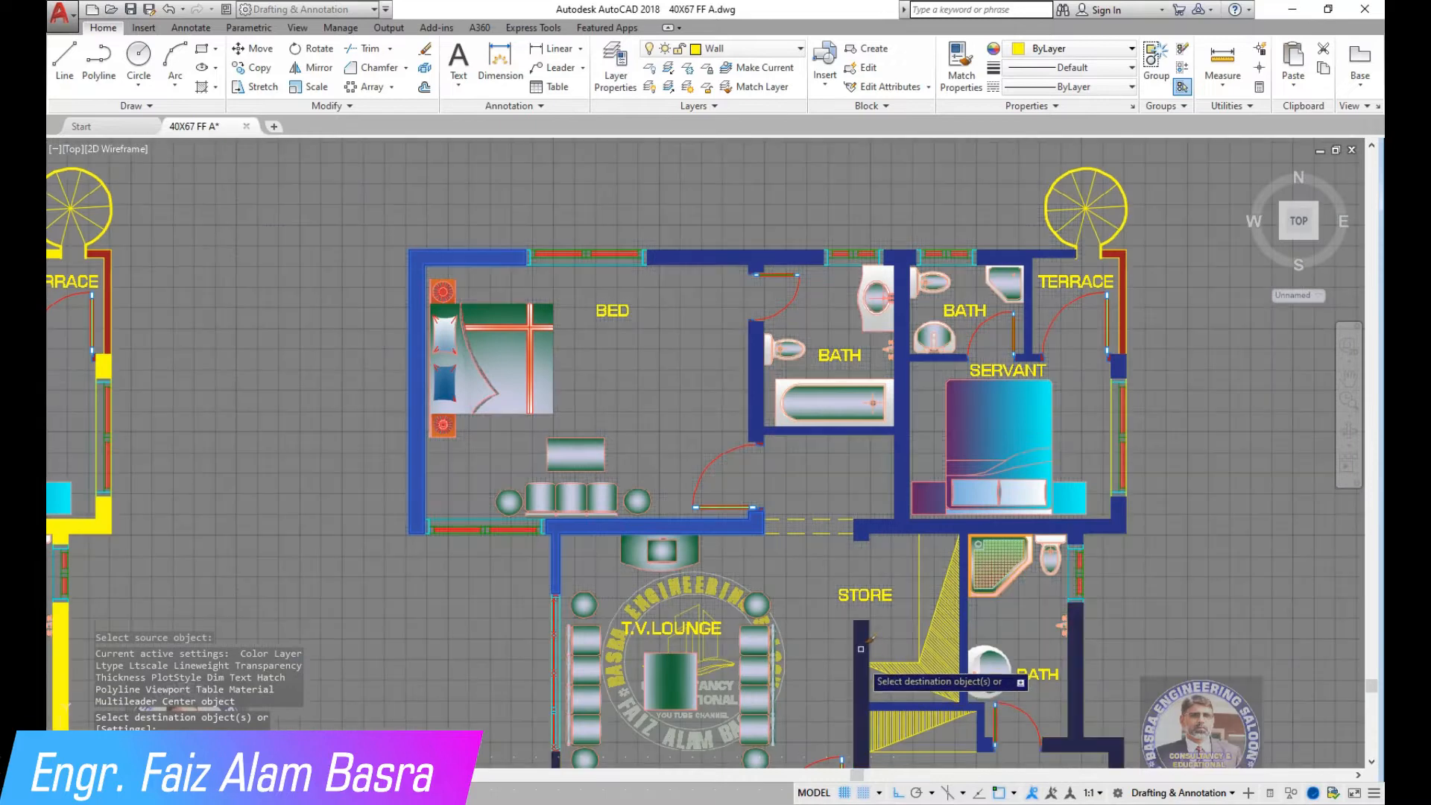
{"action": "left_click", "coordinate": [861, 649]}
{"action": "scroll", "coordinate": [748, 275], "scroll_direction": "down", "scroll_amount": 2}
Match the dark blue hatch onto the remaining red wall and terrace hatches in the second copy
{"action": "scroll", "coordinate": [900, 264], "scroll_direction": "up", "scroll_amount": 4}
{"action": "left_click", "coordinate": [842, 229]}
{"action": "scroll", "coordinate": [968, 233], "scroll_direction": "down", "scroll_amount": 4}
{"action": "scroll", "coordinate": [978, 222], "scroll_direction": "up", "scroll_amount": 6}
{"action": "left_click", "coordinate": [995, 331]}
{"action": "scroll", "coordinate": [926, 284], "scroll_direction": "down", "scroll_amount": 2}
{"action": "key", "text": "Escape"}
Match the yellow wall hatch onto the red corner wall of the small terrace by the spiral stair in the first copy
{"action": "scroll", "coordinate": [622, 498], "scroll_direction": "down", "scroll_amount": 4}
{"action": "scroll", "coordinate": [456, 169], "scroll_direction": "up", "scroll_amount": 6}
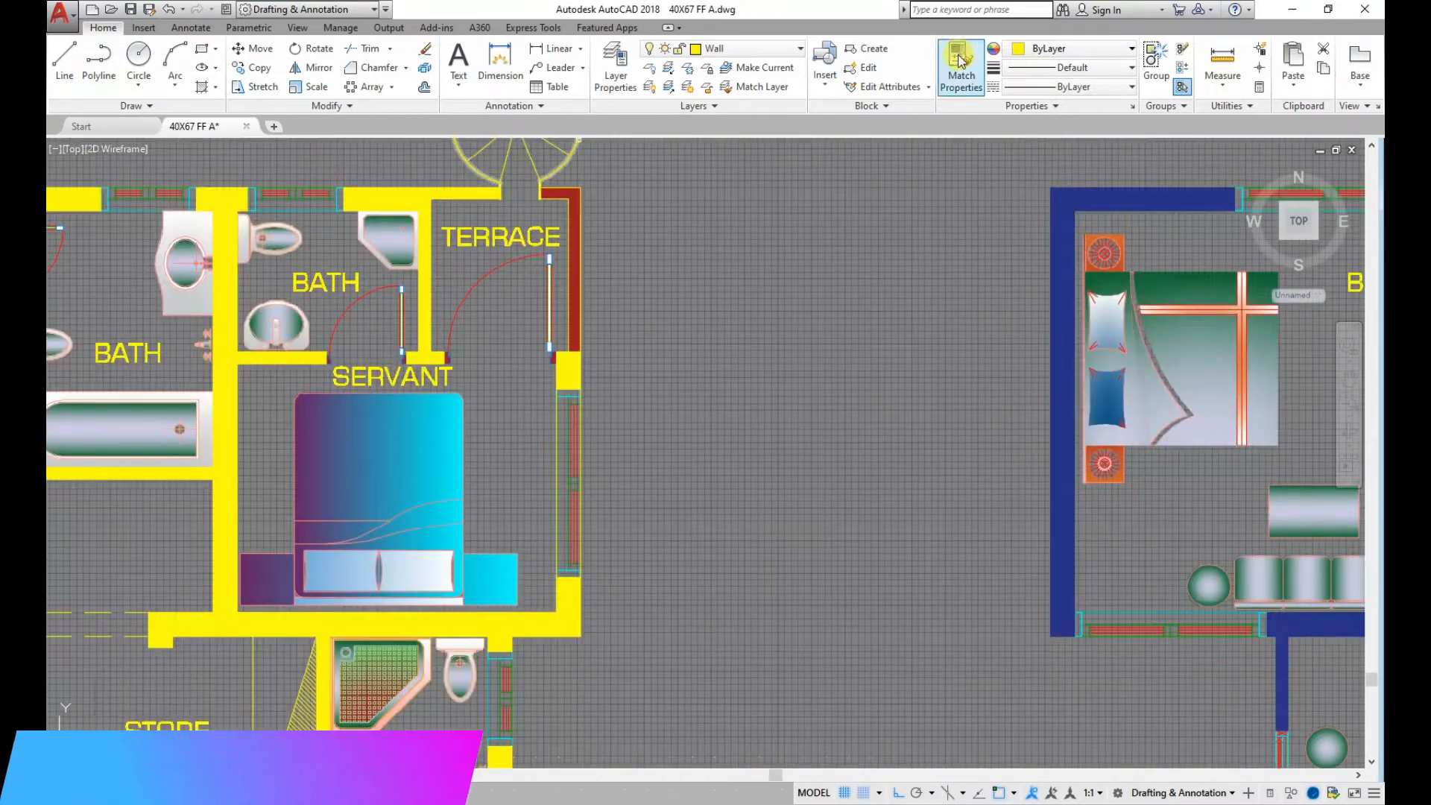
{"action": "left_click", "coordinate": [964, 56]}
{"action": "scroll", "coordinate": [490, 196], "scroll_direction": "up", "scroll_amount": 4}
{"action": "left_click", "coordinate": [488, 194]}
{"action": "left_click", "coordinate": [708, 272]}
{"action": "key", "text": "Return"}
{"action": "scroll", "coordinate": [728, 271], "scroll_direction": "down", "scroll_amount": 12}
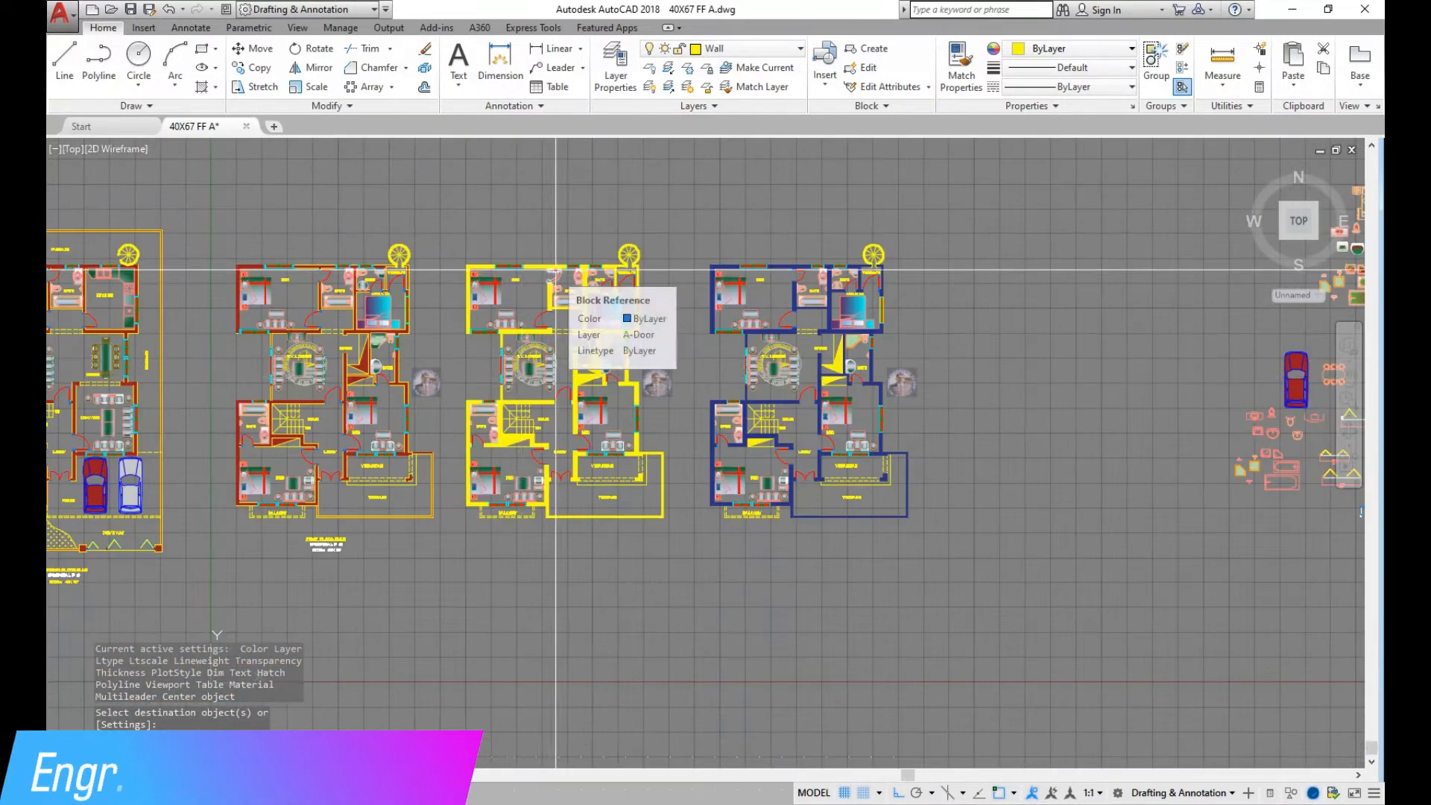
Move the circular company logo from the T.V. lounge to the upper bedroom in the blue-walled copy
{"action": "scroll", "coordinate": [399, 509], "scroll_direction": "up", "scroll_amount": 2}
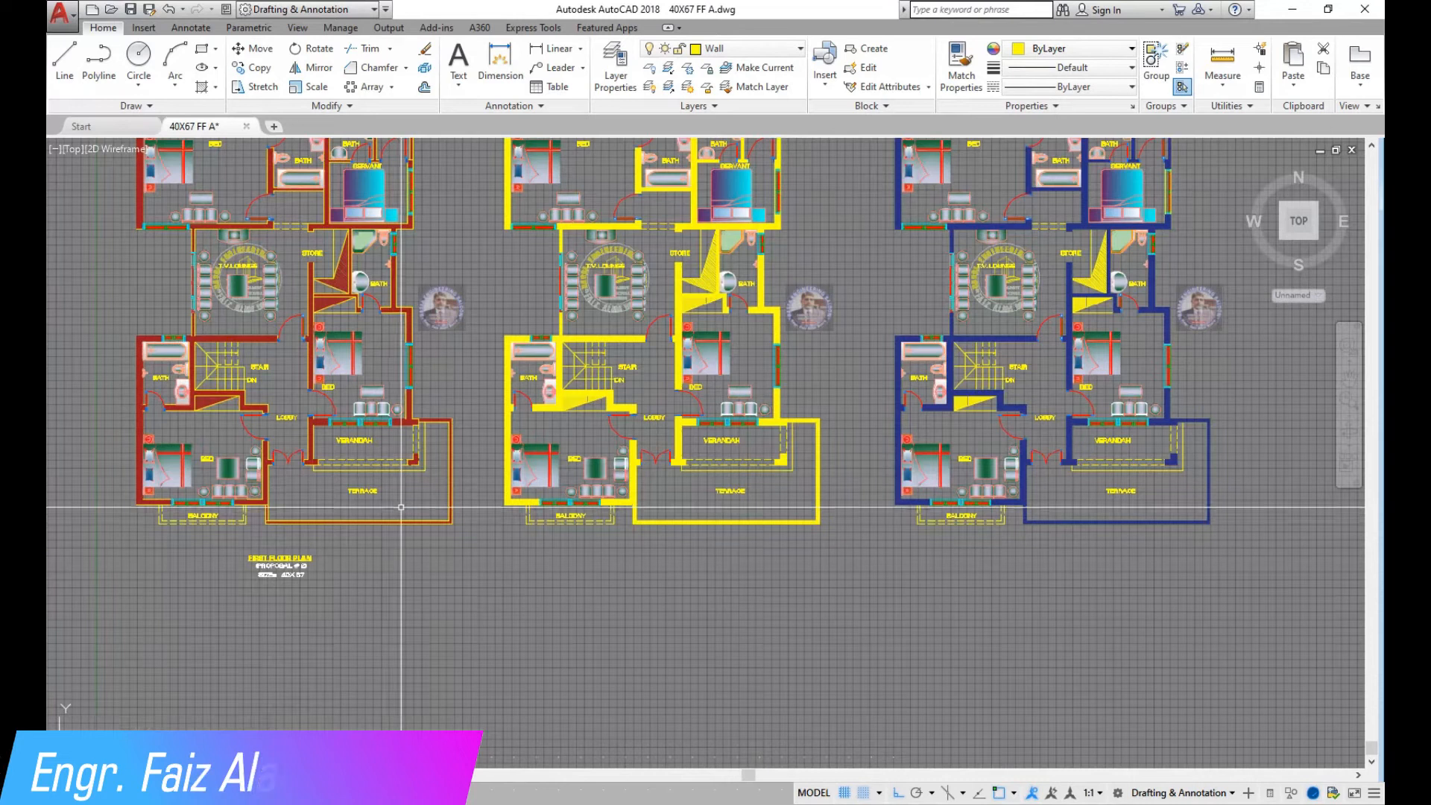
{"action": "scroll", "coordinate": [1028, 525], "scroll_direction": "up", "scroll_amount": 4}
{"action": "scroll", "coordinate": [555, 512], "scroll_direction": "down", "scroll_amount": 4}
{"action": "scroll", "coordinate": [725, 237], "scroll_direction": "up", "scroll_amount": 4}
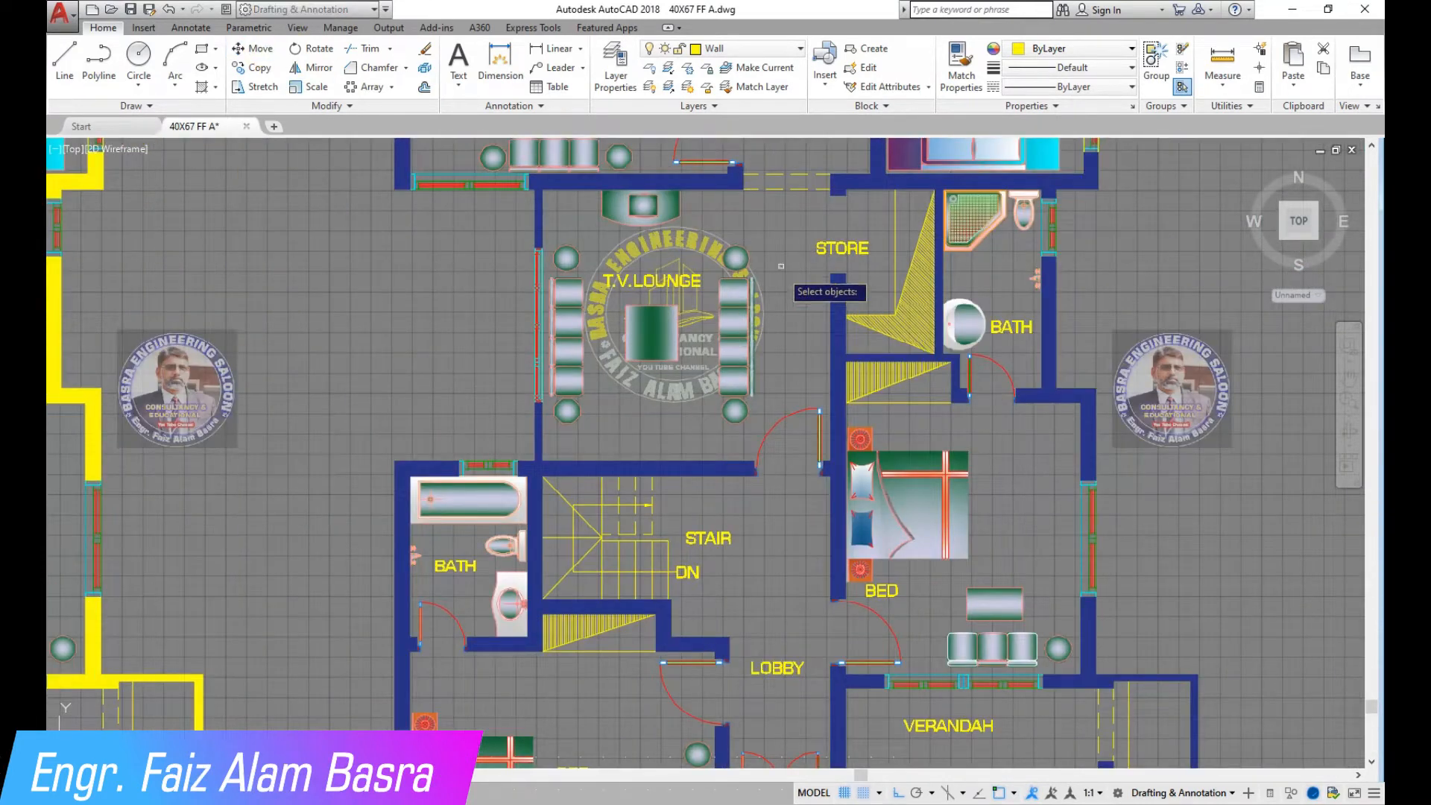
{"action": "key", "text": "Return"}
{"action": "left_click", "coordinate": [327, 256]}
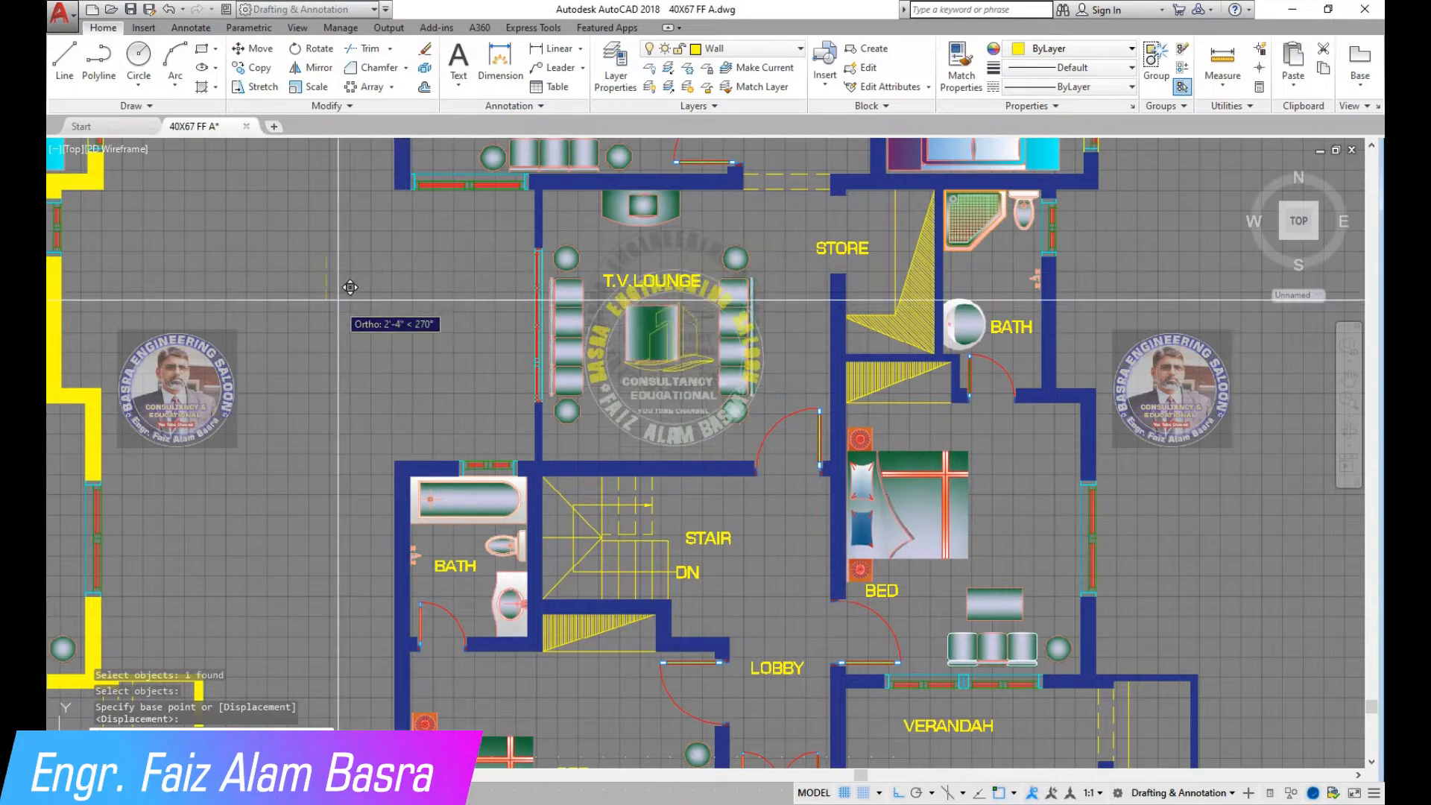
{"action": "scroll", "coordinate": [341, 326], "scroll_direction": "down", "scroll_amount": 4}
{"action": "middle_click_drag", "start_coordinate": [374, 358], "coordinate": [385, 345]}
{"action": "scroll", "coordinate": [346, 195], "scroll_direction": "up", "scroll_amount": 4}
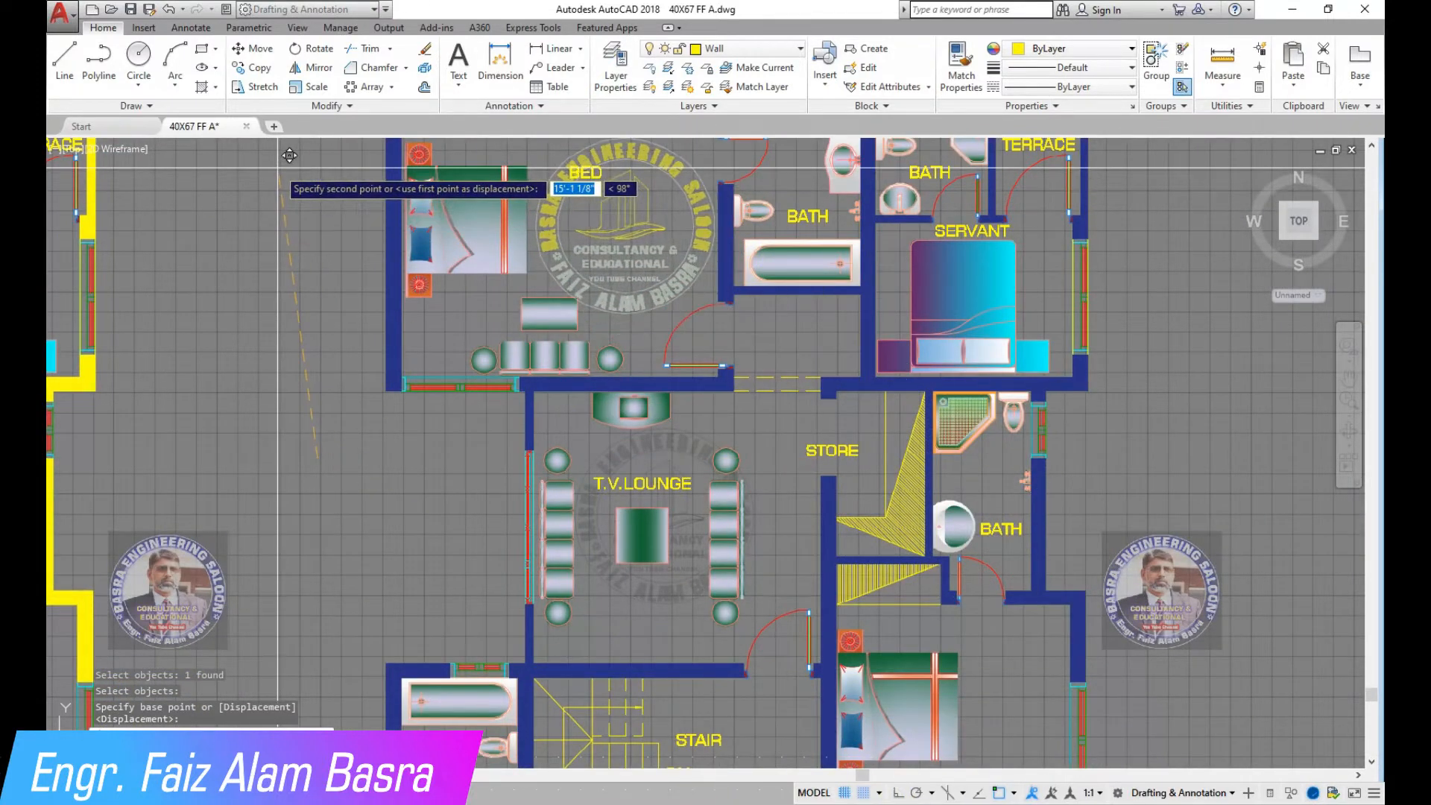
{"action": "scroll", "coordinate": [844, 349], "scroll_direction": "down", "scroll_amount": 4}
{"action": "scroll", "coordinate": [699, 259], "scroll_direction": "up", "scroll_amount": 6}
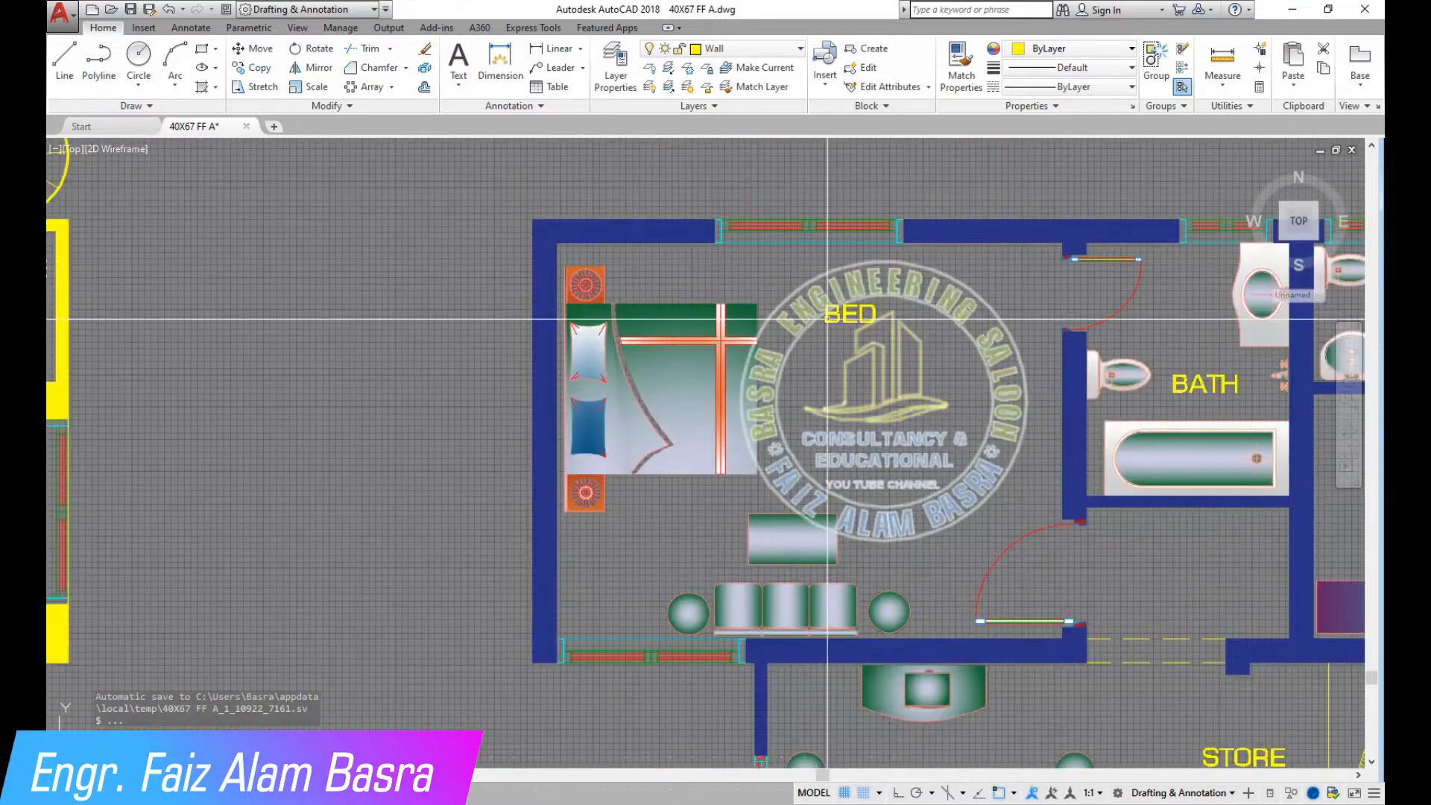
Move the BED label out of the circular logo to just below the bed in the blue-walled plan's upper bedroom
{"action": "left_click", "coordinate": [258, 52]}
{"action": "left_click", "coordinate": [426, 246]}
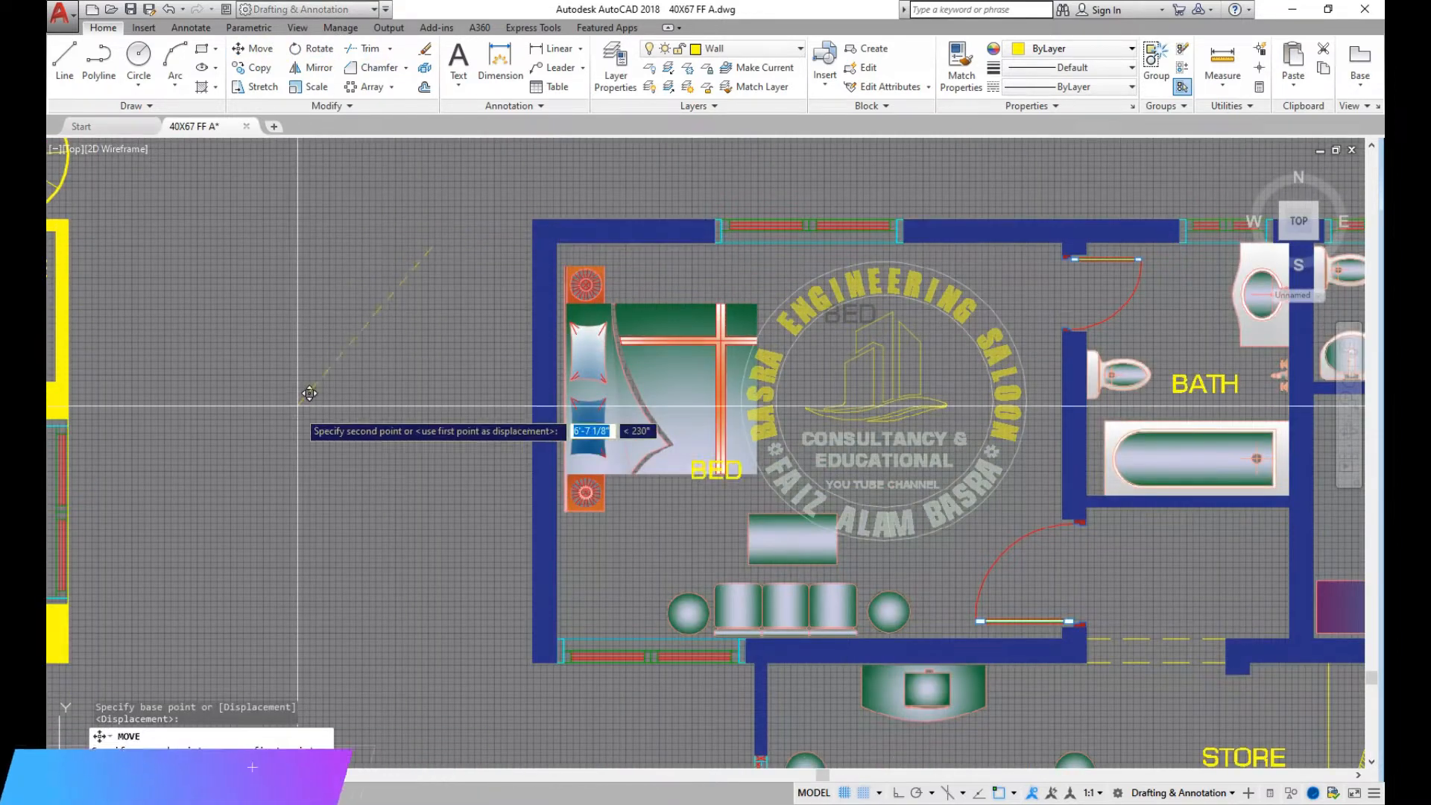
{"action": "left_click", "coordinate": [273, 439]}
Scale the circular company logo in the blue-walled plan's upper bedroom by a factor of .75 about its centre
{"action": "left_click", "coordinate": [807, 321]}
{"action": "left_click", "coordinate": [309, 87]}
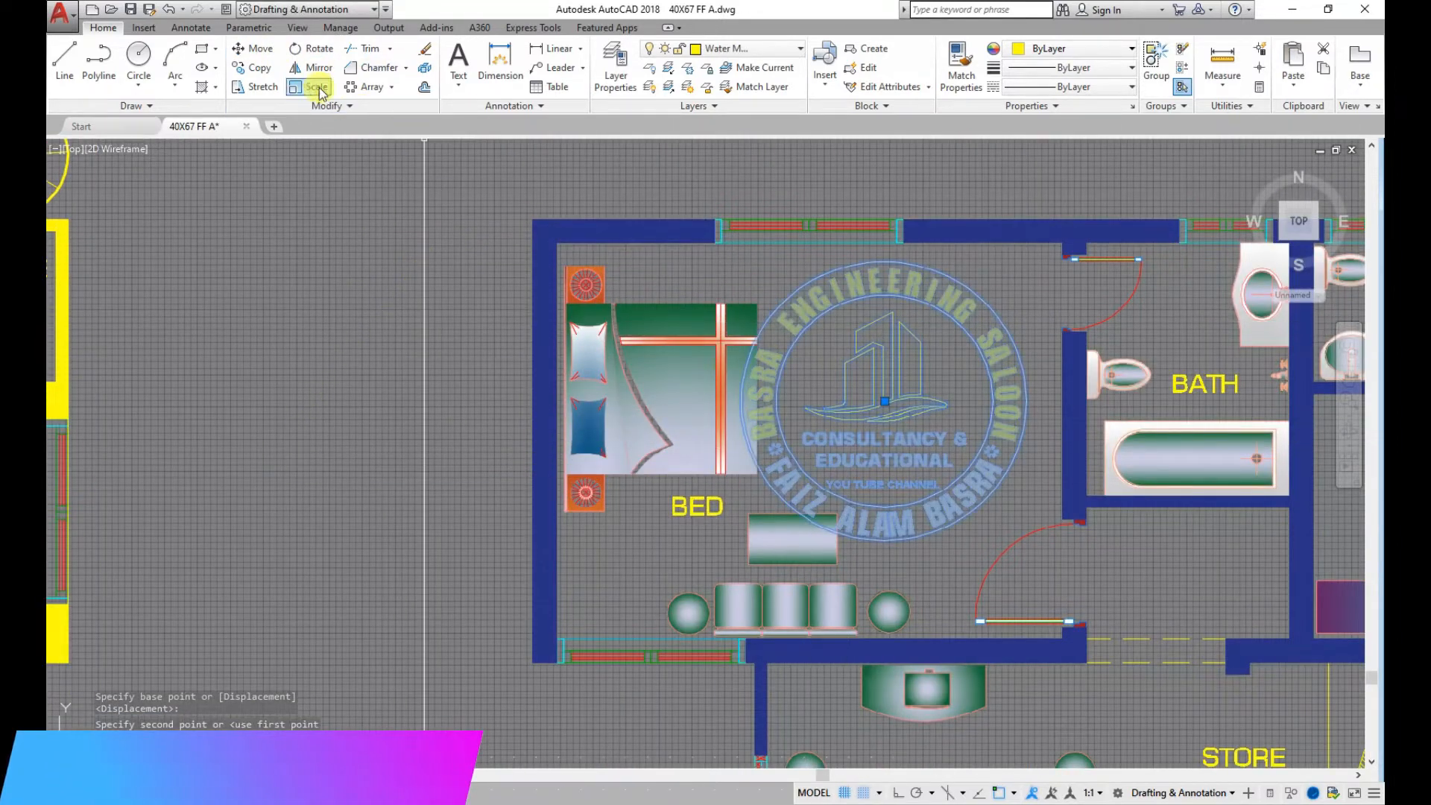
{"action": "left_click", "coordinate": [888, 402]}
{"action": "type", "text": ".75"}
{"action": "key", "text": "Return"}
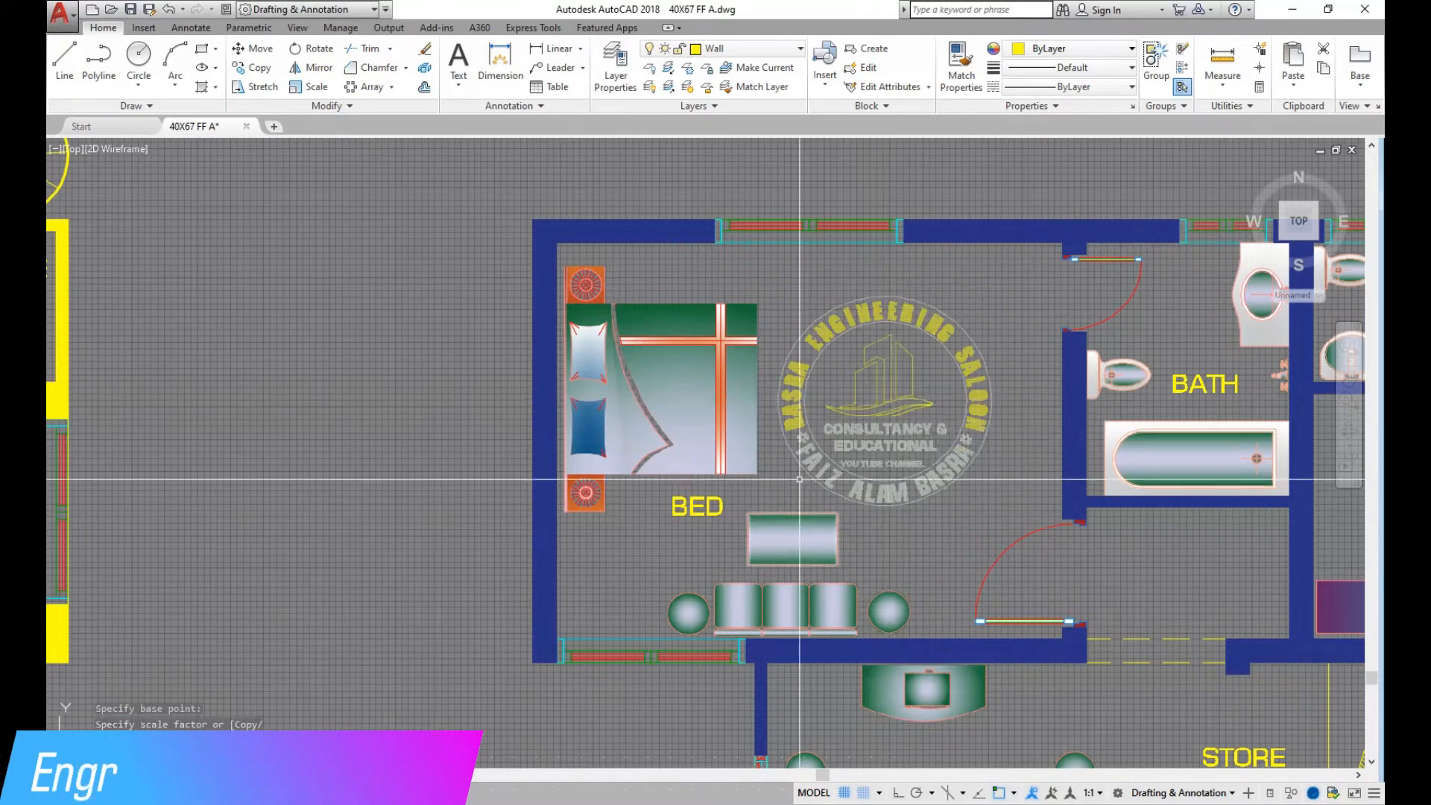
Move the reduced circular logo from the upper bedroom to the T.V. lounge over the centre table in the blue-walled plan
{"action": "scroll", "coordinate": [799, 479], "scroll_direction": "down", "scroll_amount": 6}
{"action": "scroll", "coordinate": [857, 380], "scroll_direction": "up", "scroll_amount": 3}
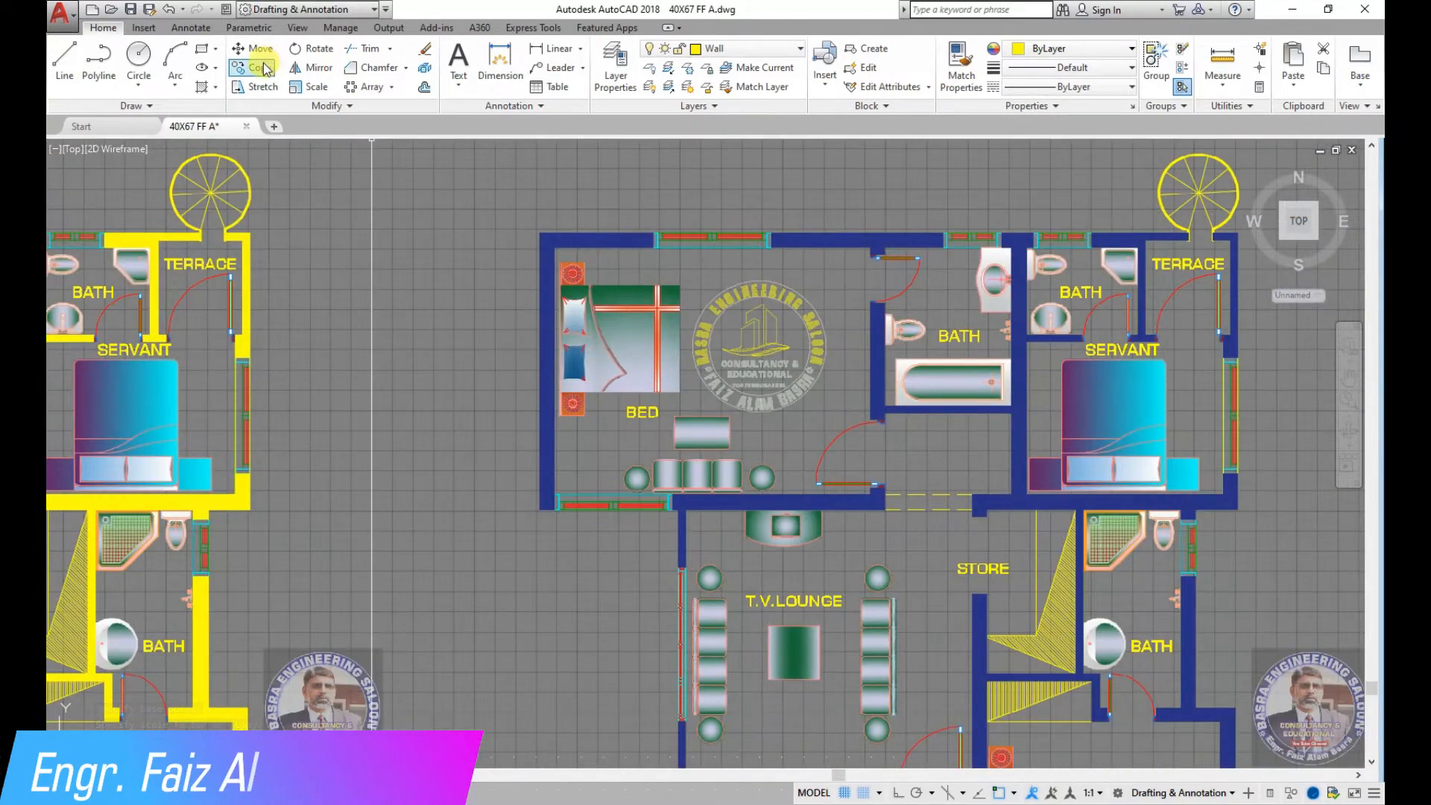
{"action": "left_click", "coordinate": [759, 321]}
{"action": "scroll", "coordinate": [758, 321], "scroll_direction": "down", "scroll_amount": 3}
{"action": "scroll", "coordinate": [717, 368], "scroll_direction": "down", "scroll_amount": 2}
{"action": "left_click", "coordinate": [718, 368]}
{"action": "key", "text": "Return"}
{"action": "scroll", "coordinate": [590, 487], "scroll_direction": "up", "scroll_amount": 4}
{"action": "left_click", "coordinate": [770, 557]}
{"action": "scroll", "coordinate": [772, 554], "scroll_direction": "up", "scroll_amount": 4}
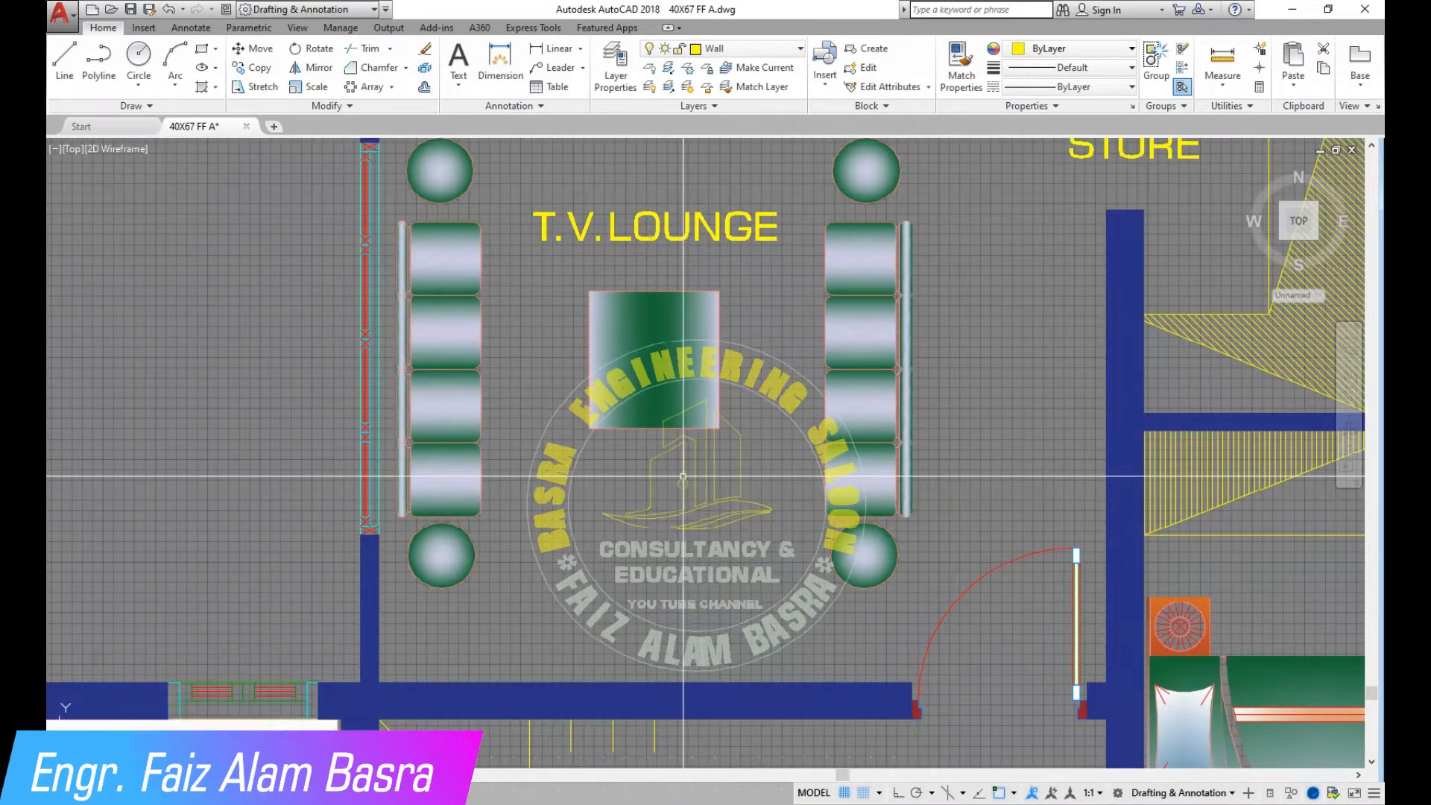
{"action": "left_click", "coordinate": [682, 476]}
Delete the large circular logos from the T.V. lounges of the yellow-walled and red-walled plans
{"action": "scroll", "coordinate": [682, 476], "scroll_direction": "down", "scroll_amount": 5}
{"action": "scroll", "coordinate": [223, 387], "scroll_direction": "up", "scroll_amount": 5}
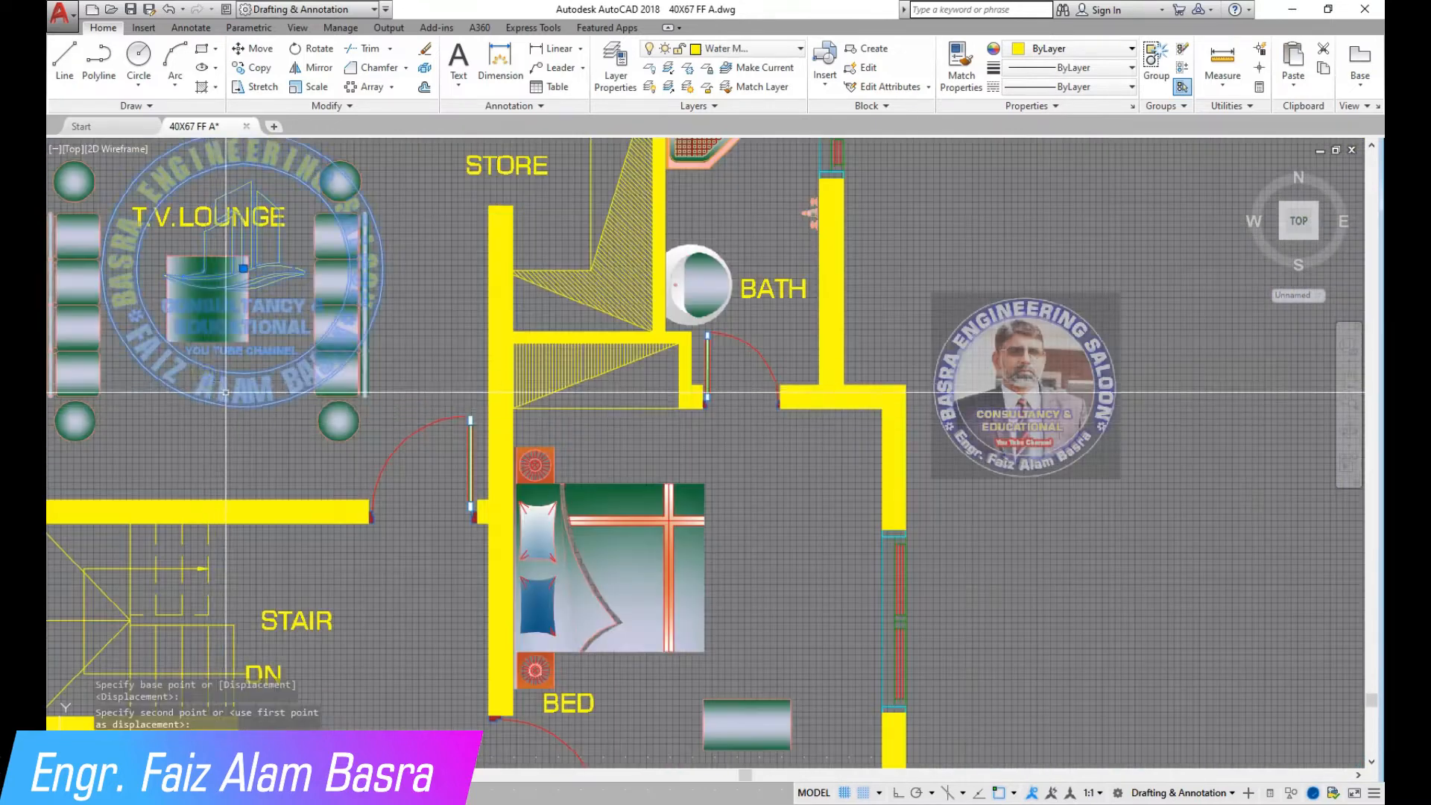
{"action": "scroll", "coordinate": [221, 389], "scroll_direction": "down", "scroll_amount": 5}
{"action": "scroll", "coordinate": [221, 389], "scroll_direction": "up", "scroll_amount": 5}
{"action": "scroll", "coordinate": [448, 385], "scroll_direction": "down", "scroll_amount": 2}
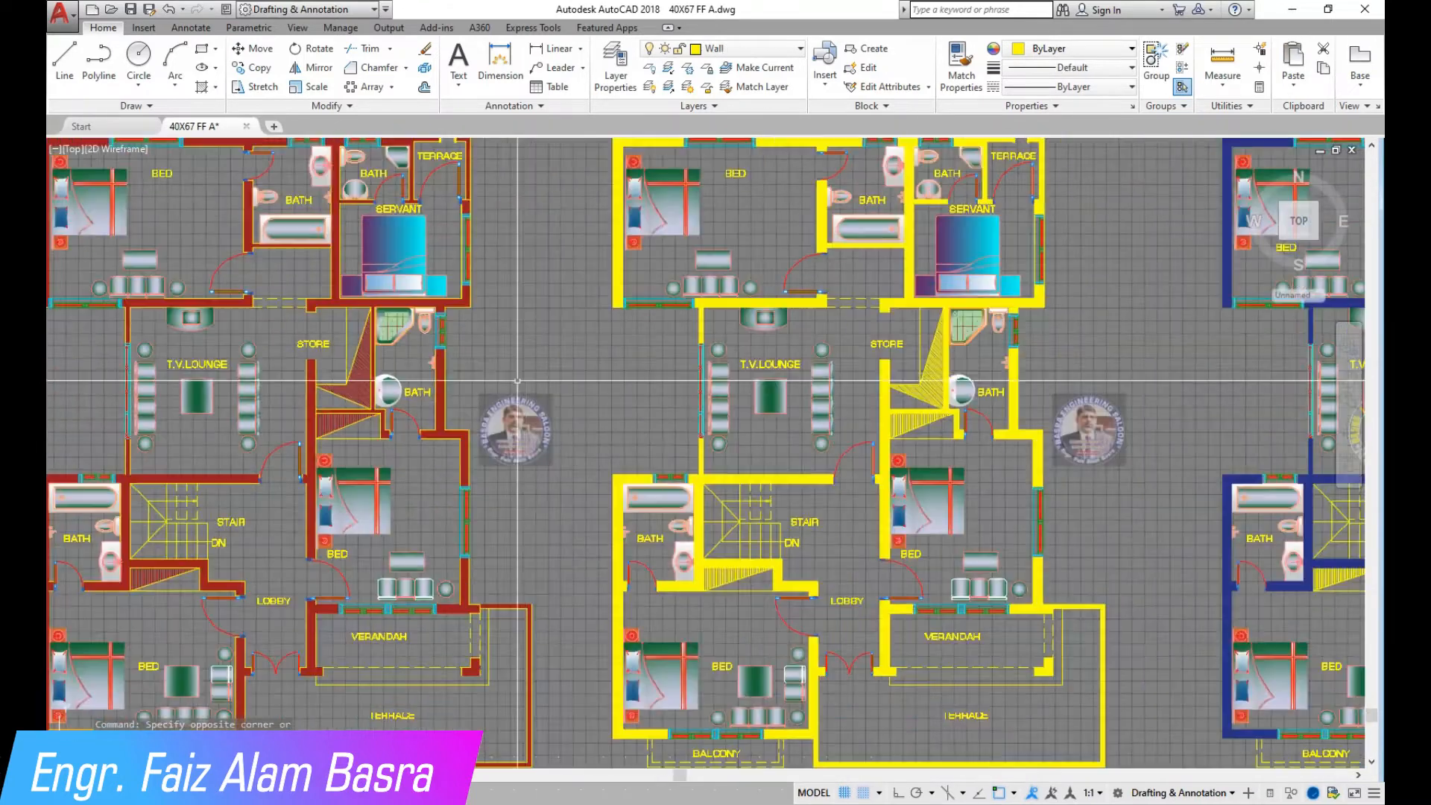
{"action": "scroll", "coordinate": [792, 399], "scroll_direction": "down", "scroll_amount": 5}
Copy the reduced logo from the blue-walled plan's T.V. lounge into the T.V. lounges of the yellow-walled and red-walled plans
{"action": "scroll", "coordinate": [966, 379], "scroll_direction": "up", "scroll_amount": 5}
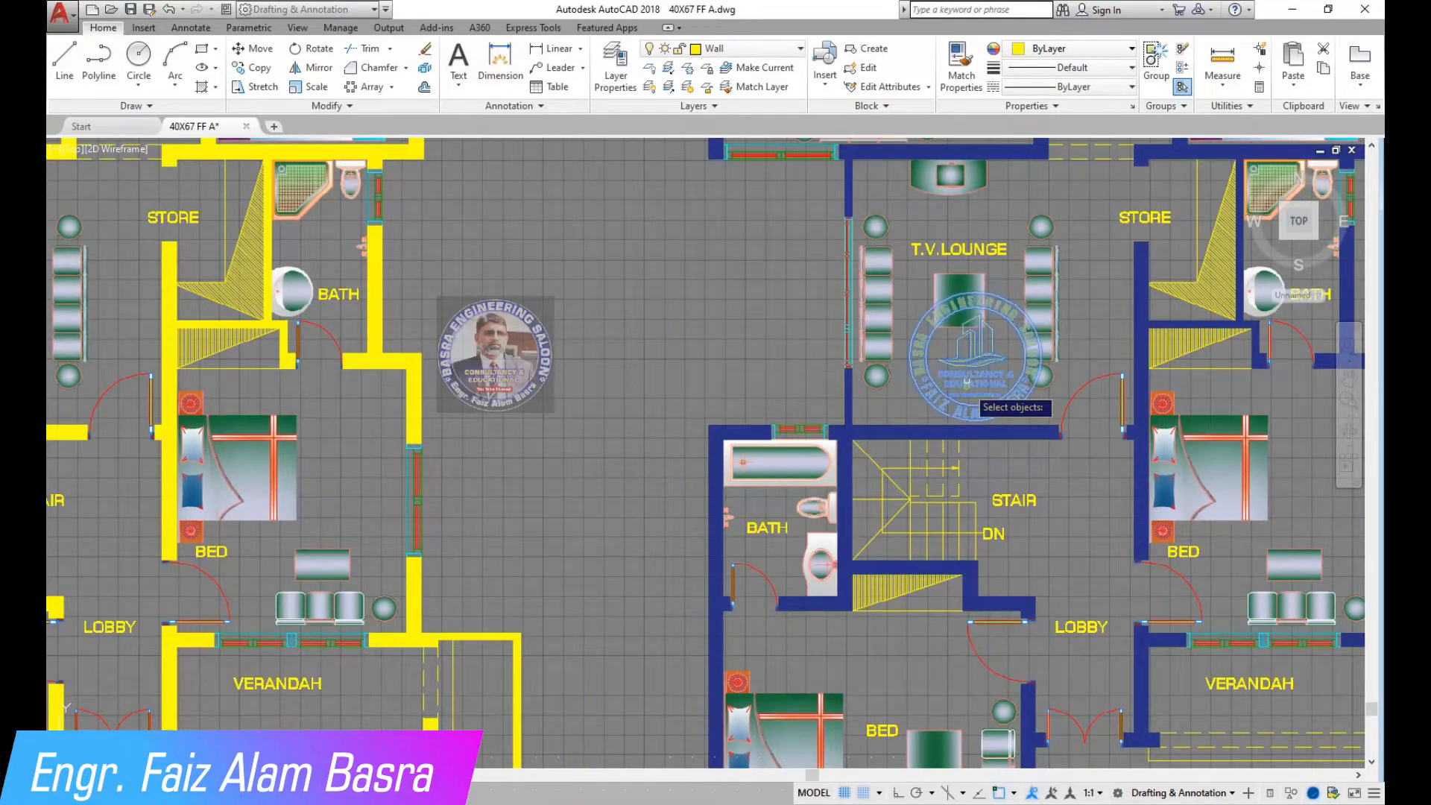
{"action": "scroll", "coordinate": [966, 380], "scroll_direction": "down", "scroll_amount": 5}
{"action": "scroll", "coordinate": [462, 373], "scroll_direction": "up", "scroll_amount": 5}
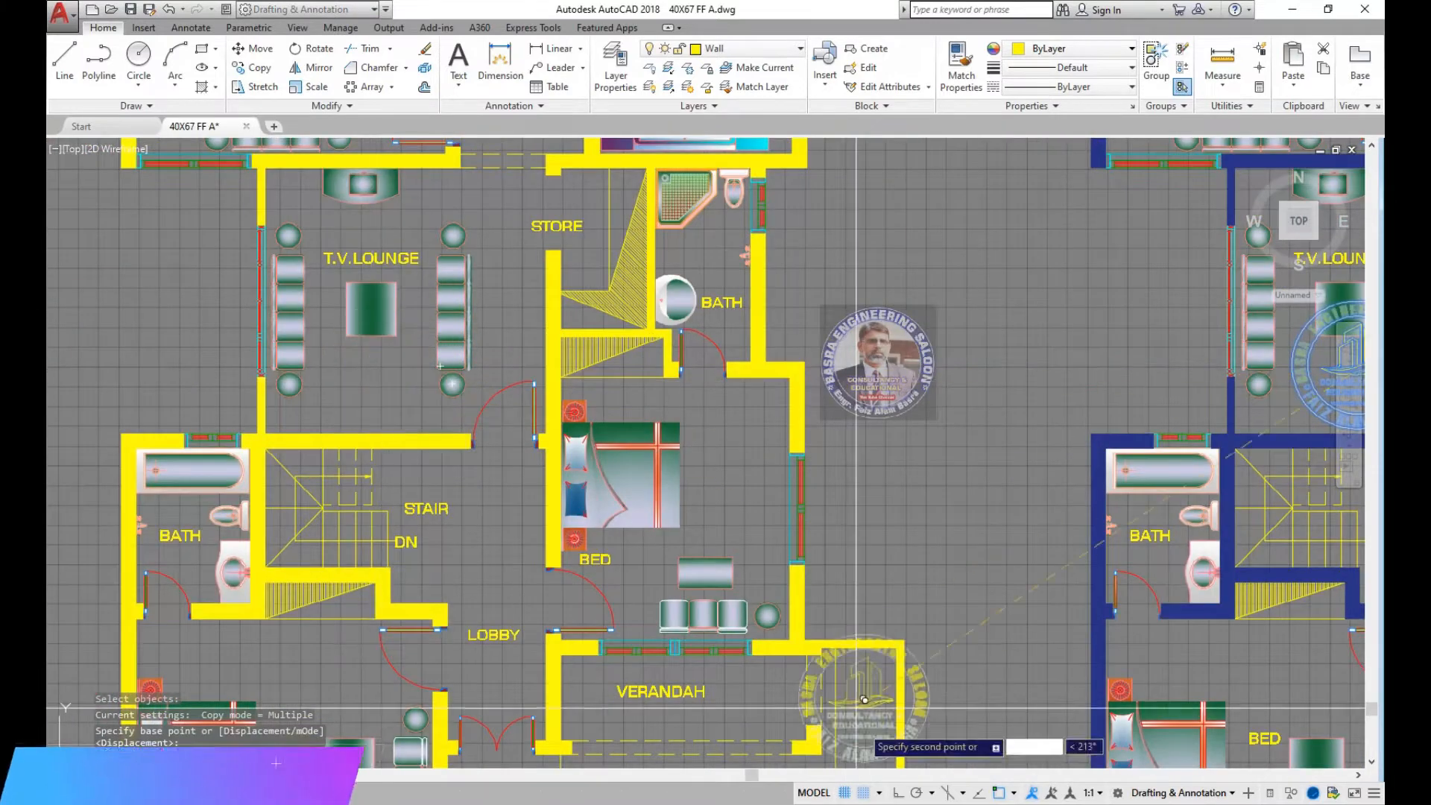
{"action": "scroll", "coordinate": [372, 389], "scroll_direction": "down", "scroll_amount": 5}
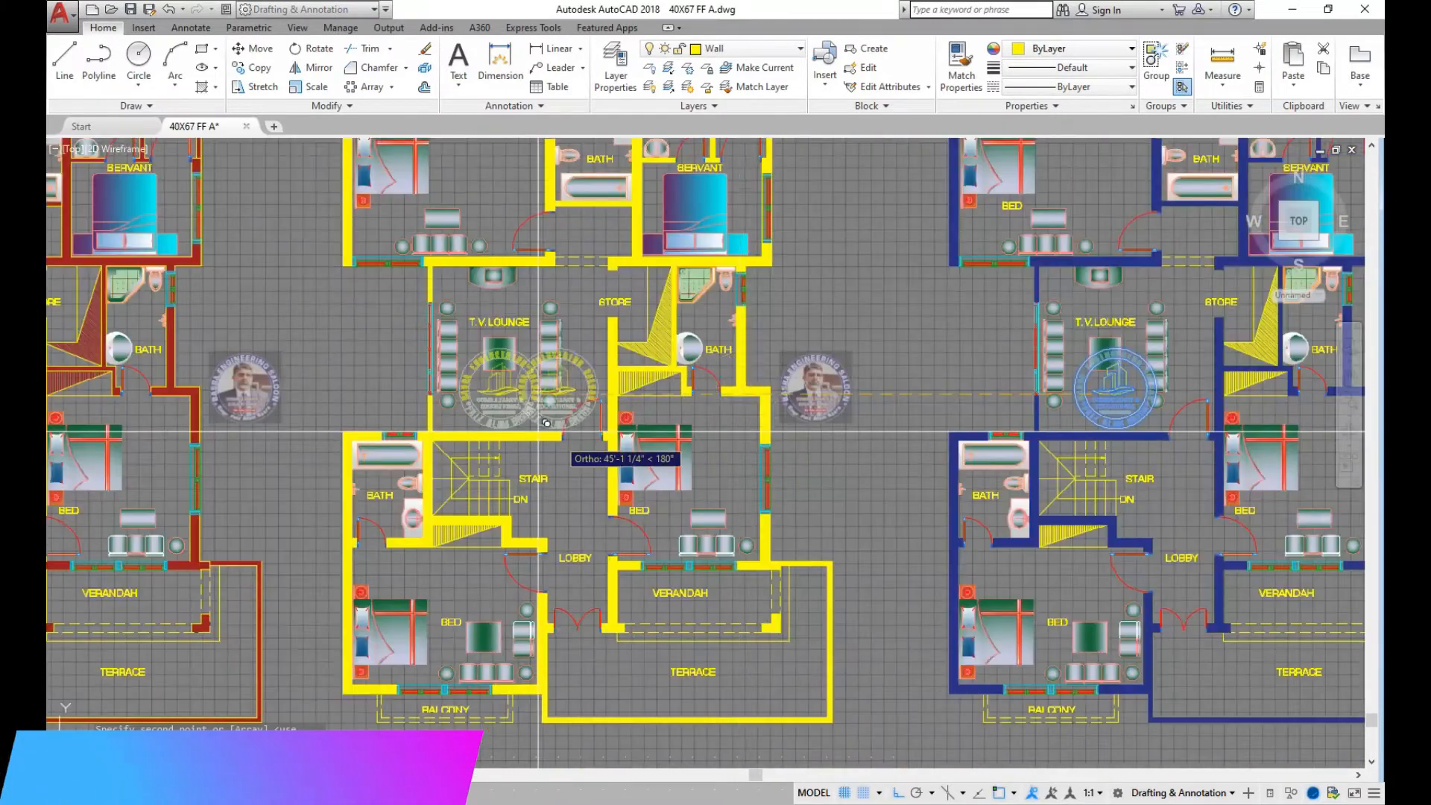
{"action": "scroll", "coordinate": [305, 427], "scroll_direction": "up", "scroll_amount": 5}
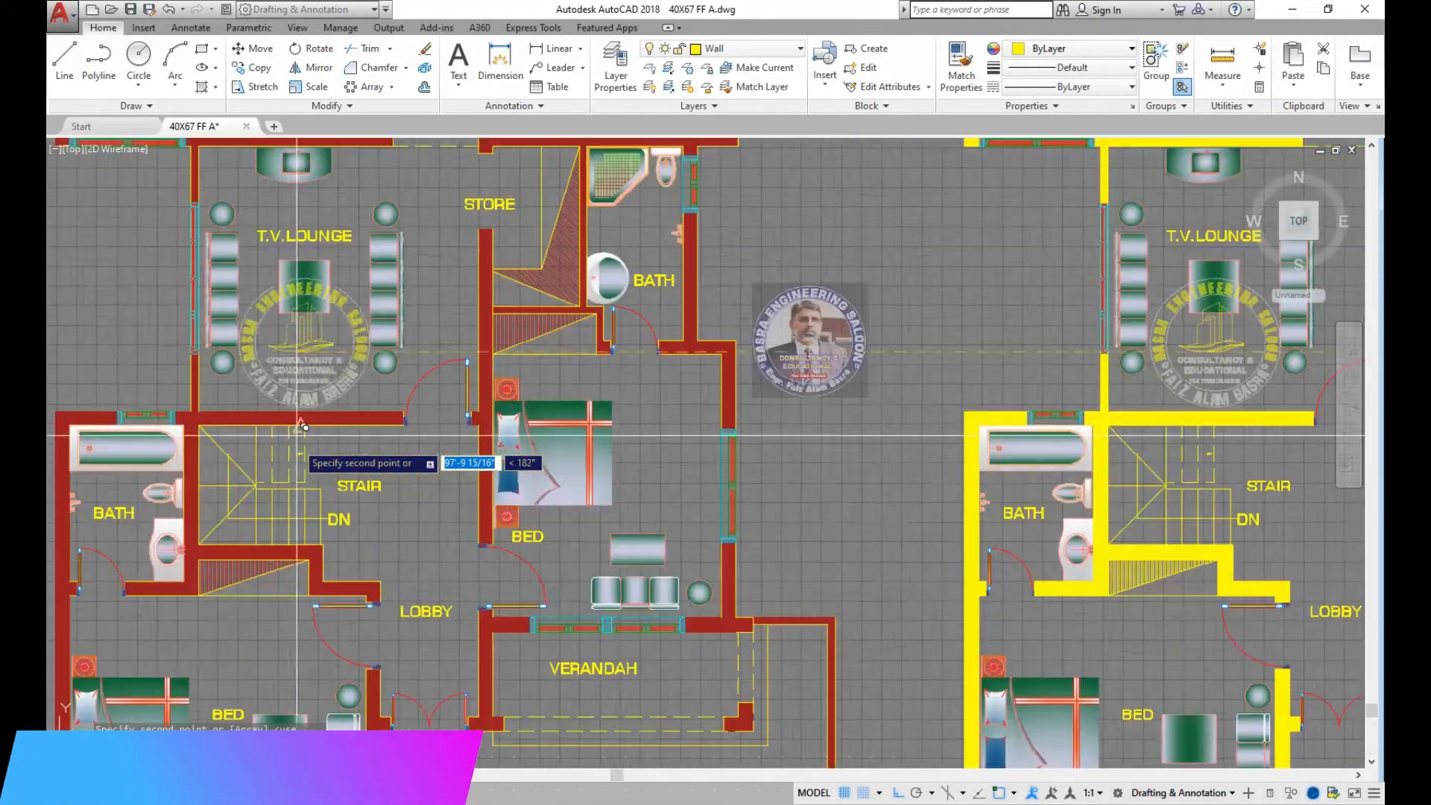
{"action": "left_click", "coordinate": [313, 370]}
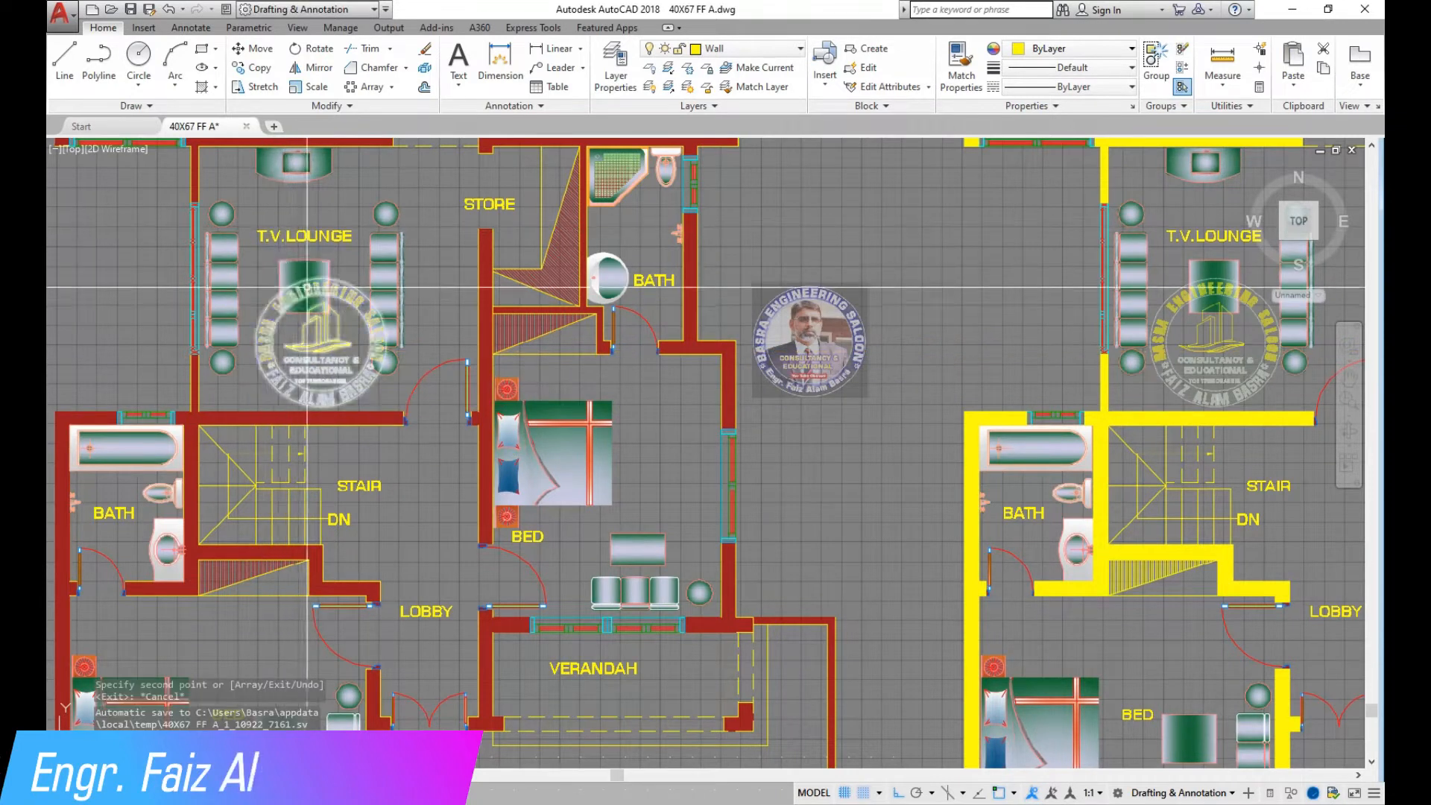
Copy the red, yellow and blue first-floor plans together to a second row directly above the originals
{"action": "scroll", "coordinate": [307, 287], "scroll_direction": "down", "scroll_amount": 5}
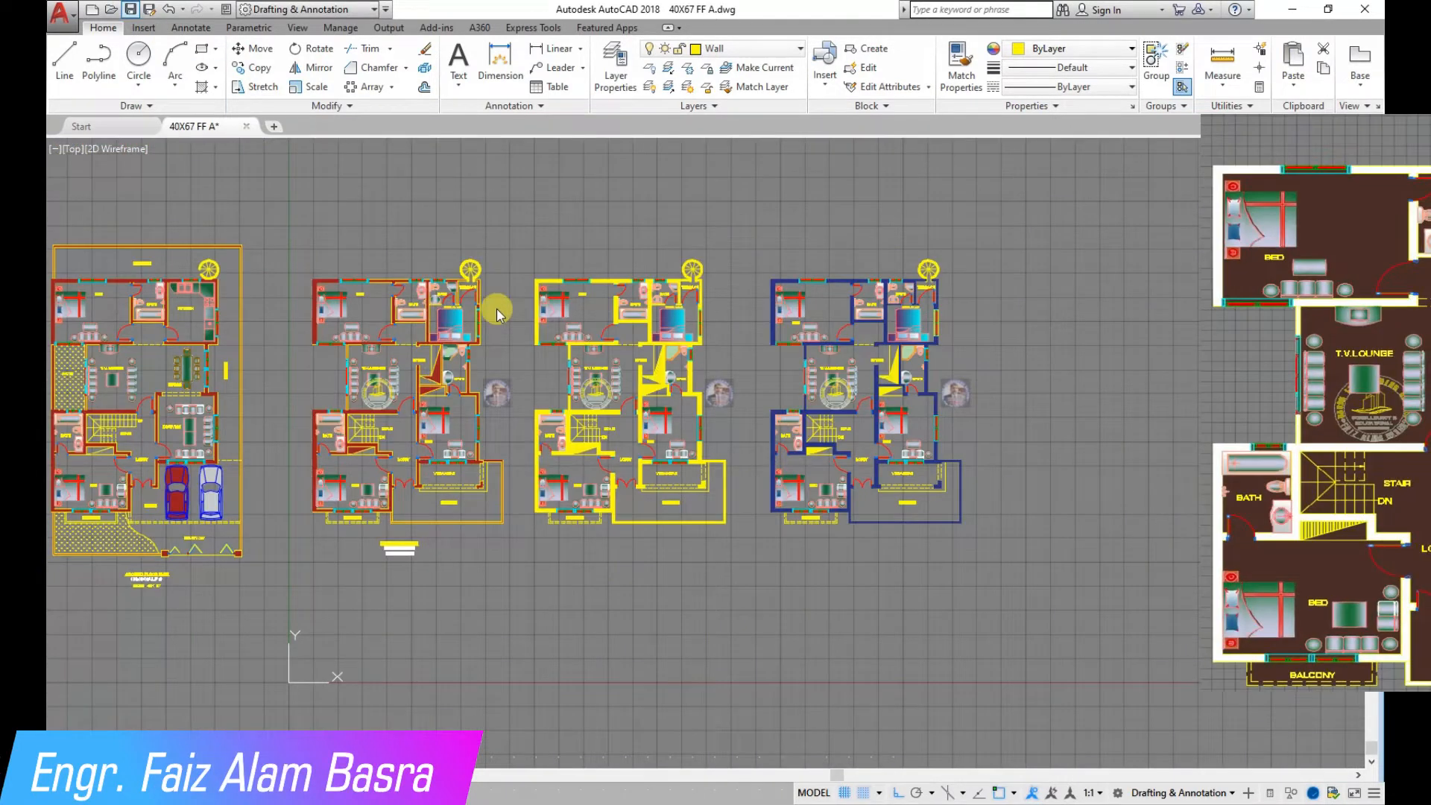
{"action": "scroll", "coordinate": [477, 284], "scroll_direction": "up", "scroll_amount": 6}
{"action": "scroll", "coordinate": [452, 318], "scroll_direction": "down", "scroll_amount": 2}
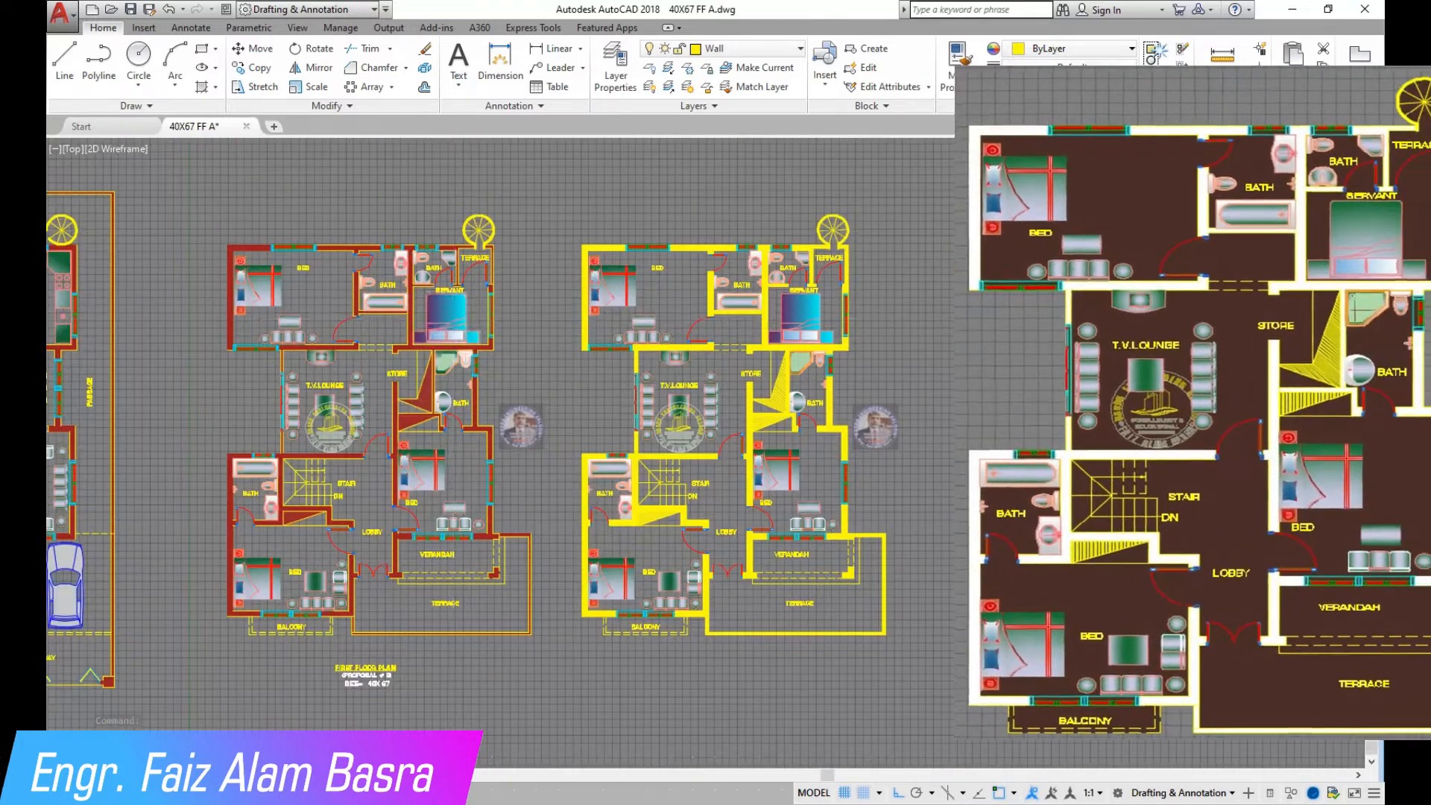
{"action": "scroll", "coordinate": [452, 318], "scroll_direction": "down", "scroll_amount": 2}
{"action": "left_click", "coordinate": [782, 630]}
{"action": "left_click", "coordinate": [237, 190]}
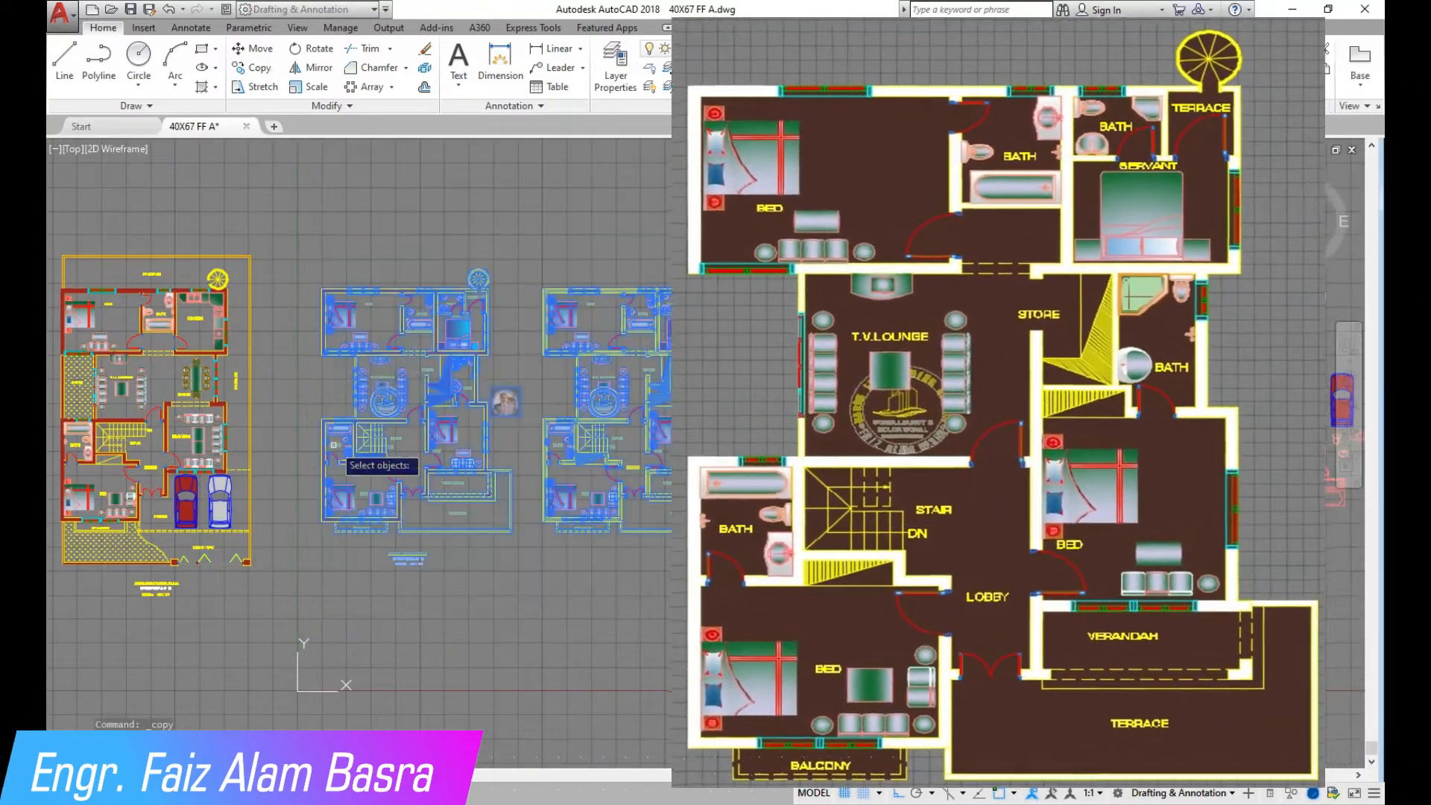
{"action": "scroll", "coordinate": [477, 335], "scroll_direction": "down", "scroll_amount": 2}
{"action": "type", "text": "co"}
{"action": "key", "text": "Return"}
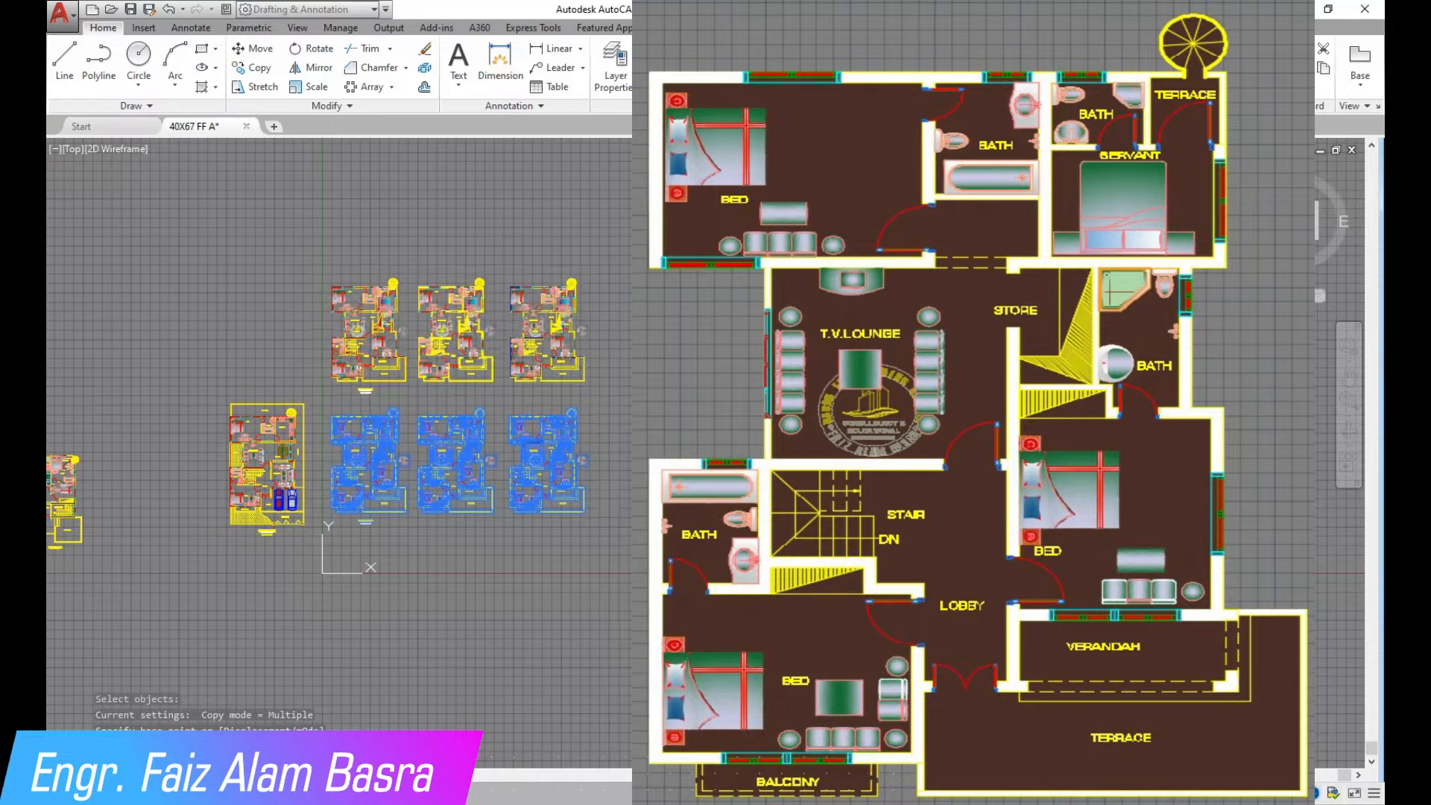
{"action": "left_click", "coordinate": [331, 408]}
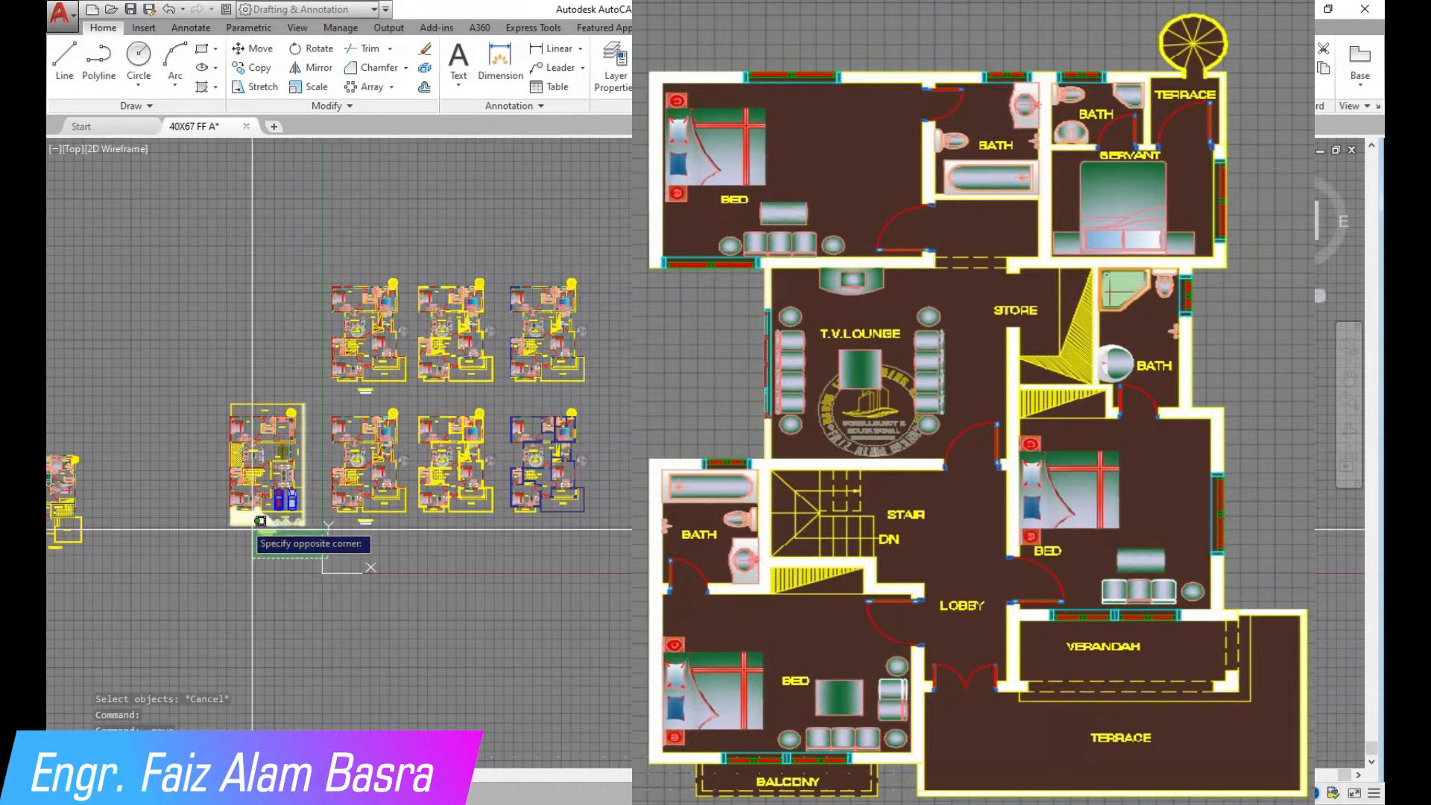
Move the ground-floor plan away from the first-floor plans to the far side of the separate small plan
{"action": "left_click", "coordinate": [304, 526]}
{"action": "key", "text": "Return"}
{"action": "scroll", "coordinate": [298, 373], "scroll_direction": "down", "scroll_amount": 2}
{"action": "left_click", "coordinate": [275, 237]}
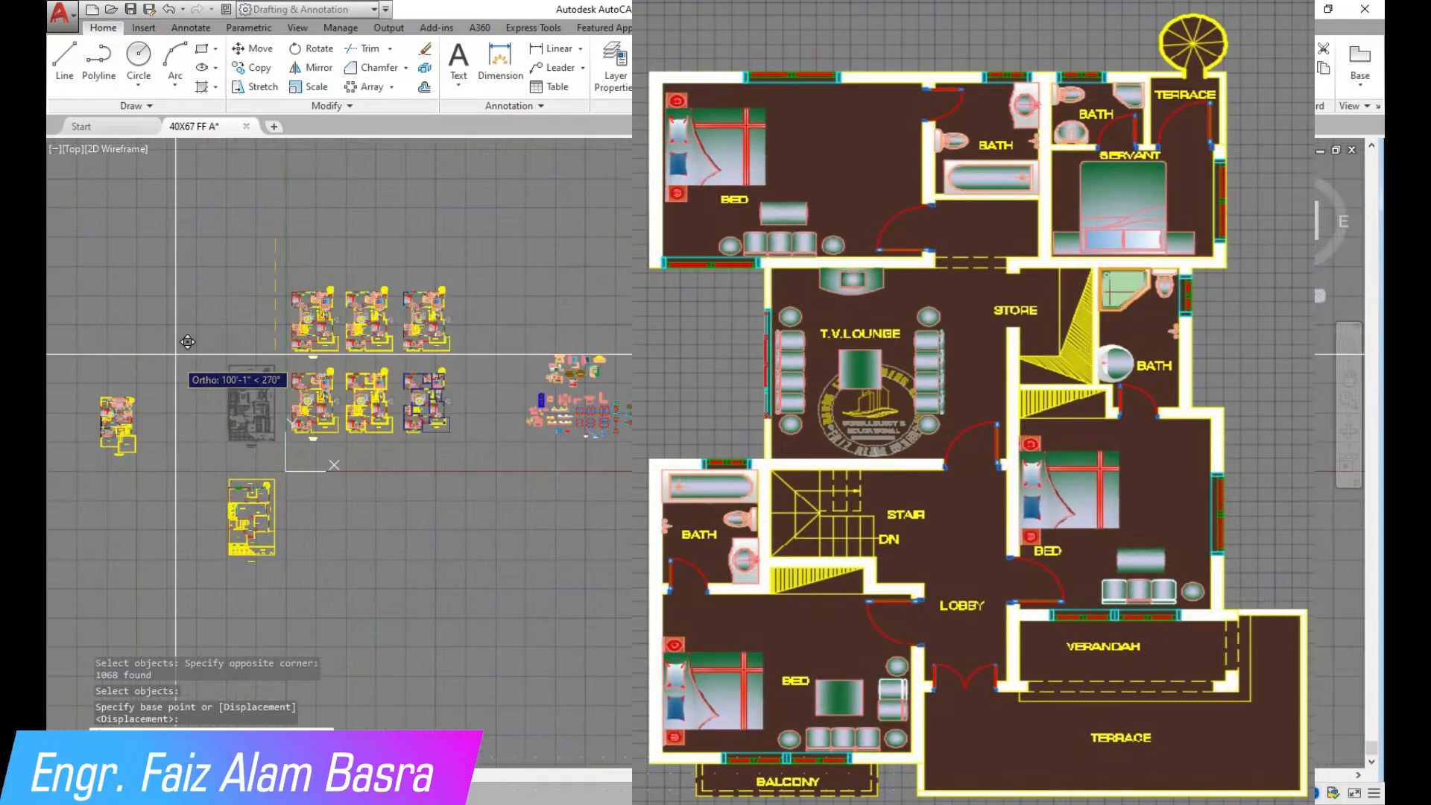
{"action": "scroll", "coordinate": [396, 231], "scroll_direction": "up", "scroll_amount": 5}
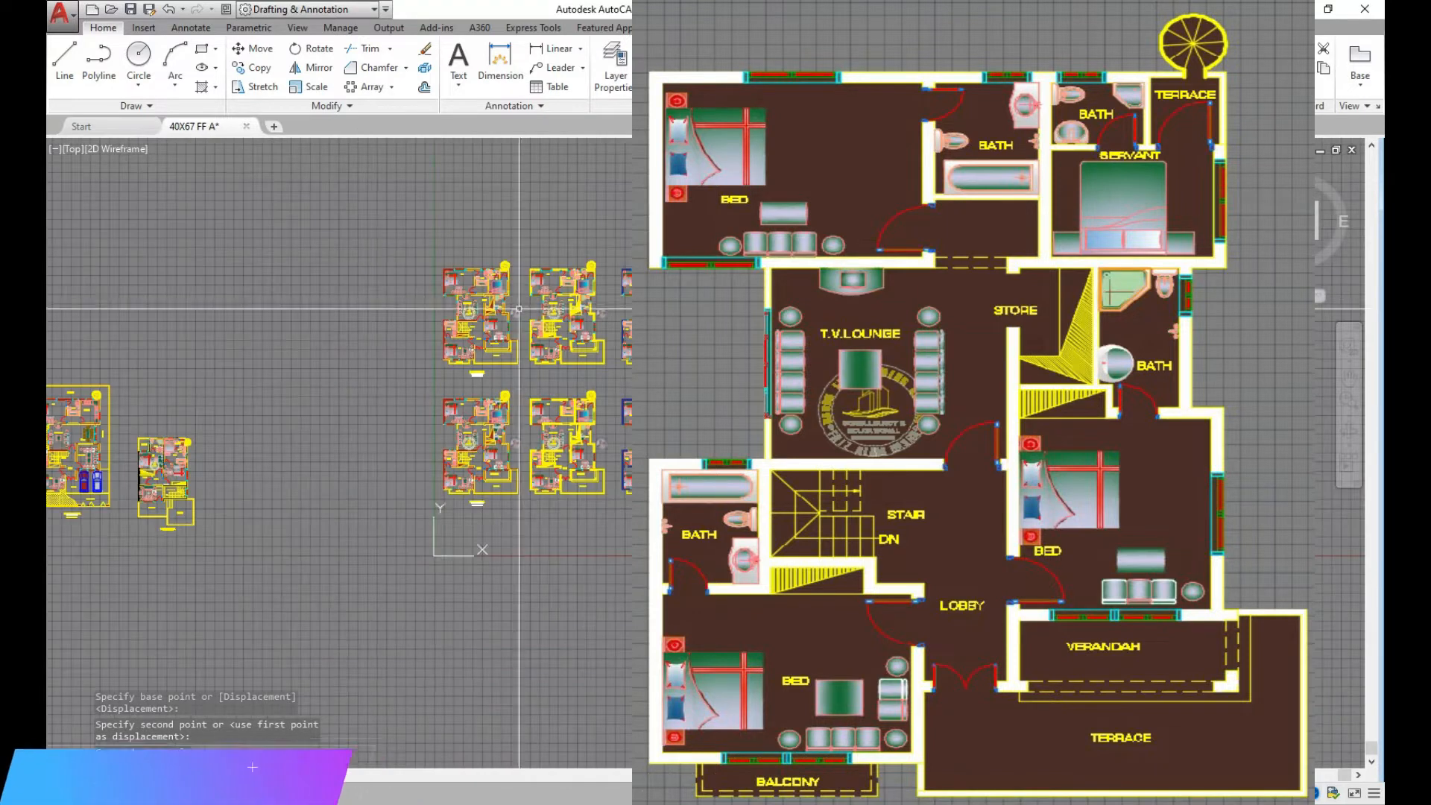
Copy the upper-row red-walled first-floor plan to the empty space on its left
{"action": "middle_click_drag", "start_coordinate": [592, 406], "coordinate": [212, 406]}
{"action": "scroll", "coordinate": [349, 222], "scroll_direction": "up", "scroll_amount": 5}
{"action": "scroll", "coordinate": [348, 221], "scroll_direction": "down", "scroll_amount": 4}
{"action": "scroll", "coordinate": [348, 221], "scroll_direction": "up", "scroll_amount": 4}
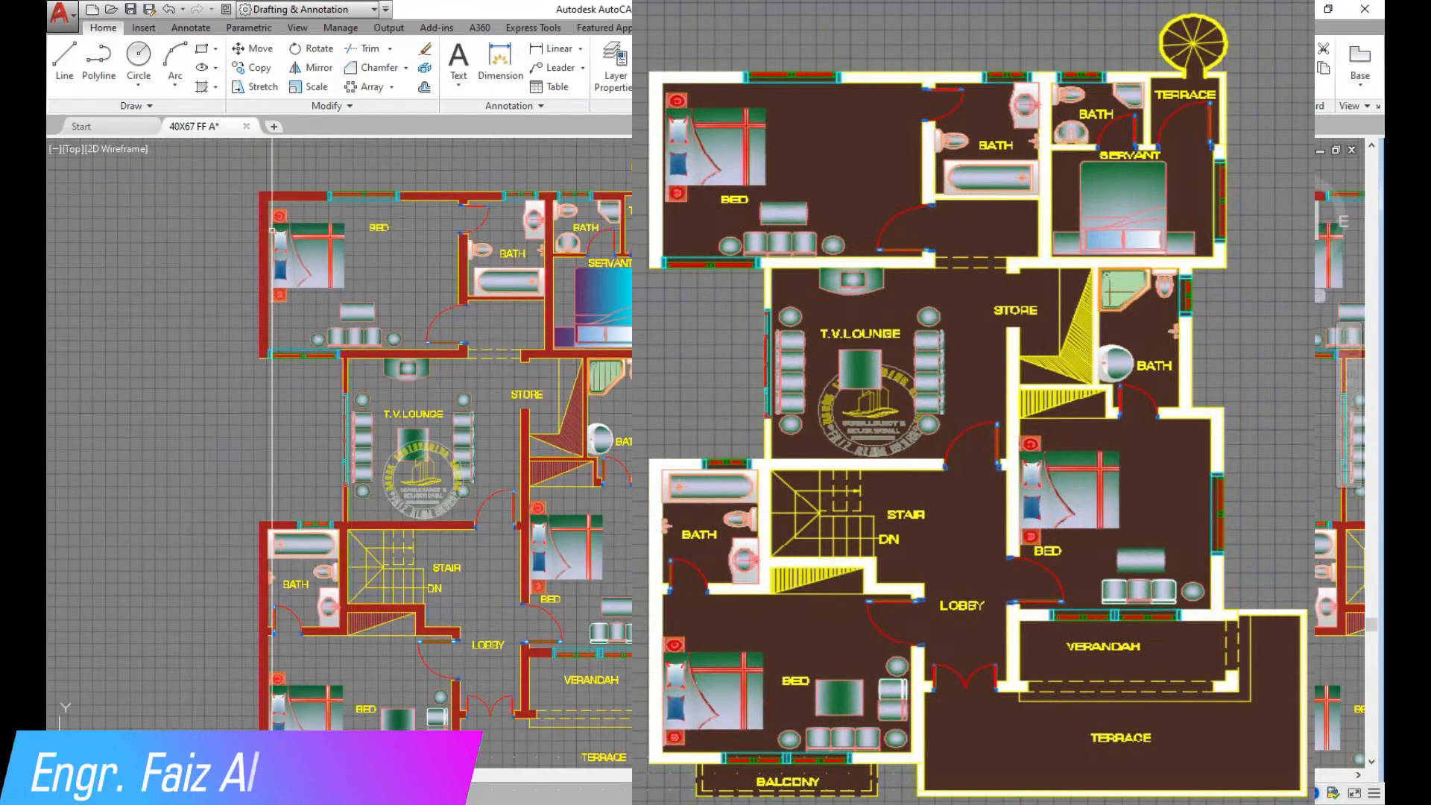
{"action": "scroll", "coordinate": [500, 422], "scroll_direction": "down", "scroll_amount": 6}
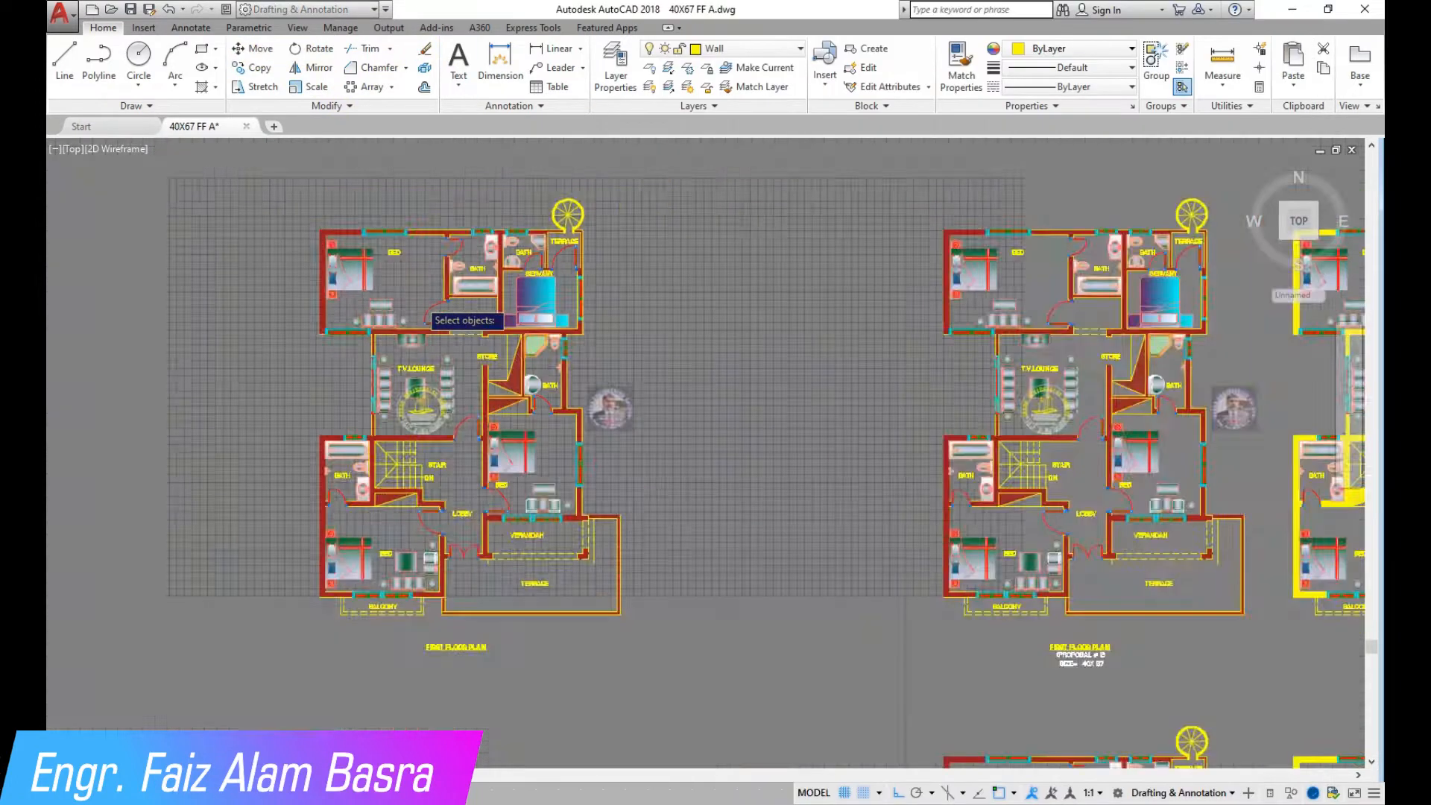
Erase the inner walls, hatches and fittings between the upper bedroom, bath, servant room and store in the new red plan copy
{"action": "scroll", "coordinate": [419, 477], "scroll_direction": "up", "scroll_amount": 3}
{"action": "scroll", "coordinate": [437, 516], "scroll_direction": "down", "scroll_amount": 2}
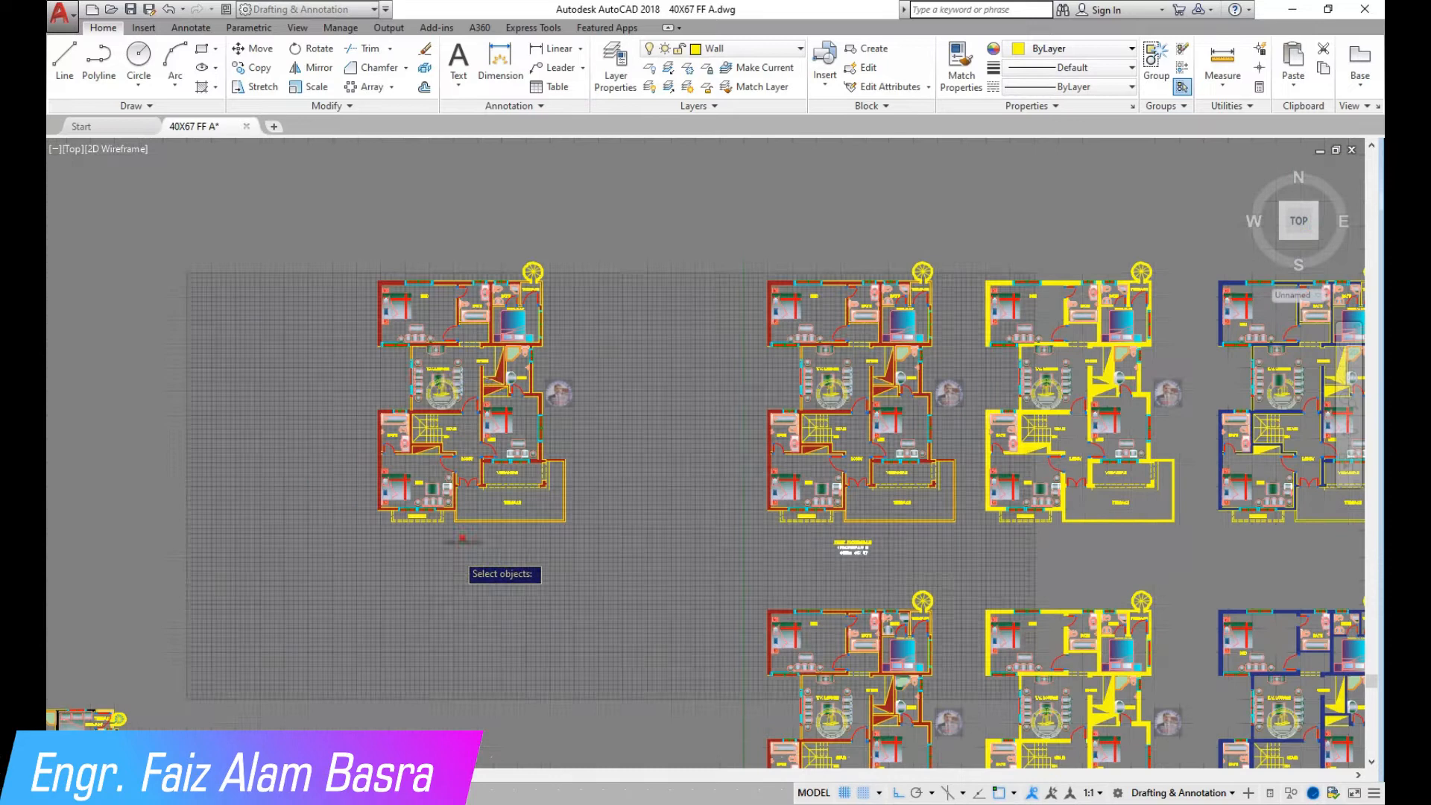
{"action": "scroll", "coordinate": [432, 569], "scroll_direction": "up", "scroll_amount": 4}
{"action": "left_click", "coordinate": [627, 423]}
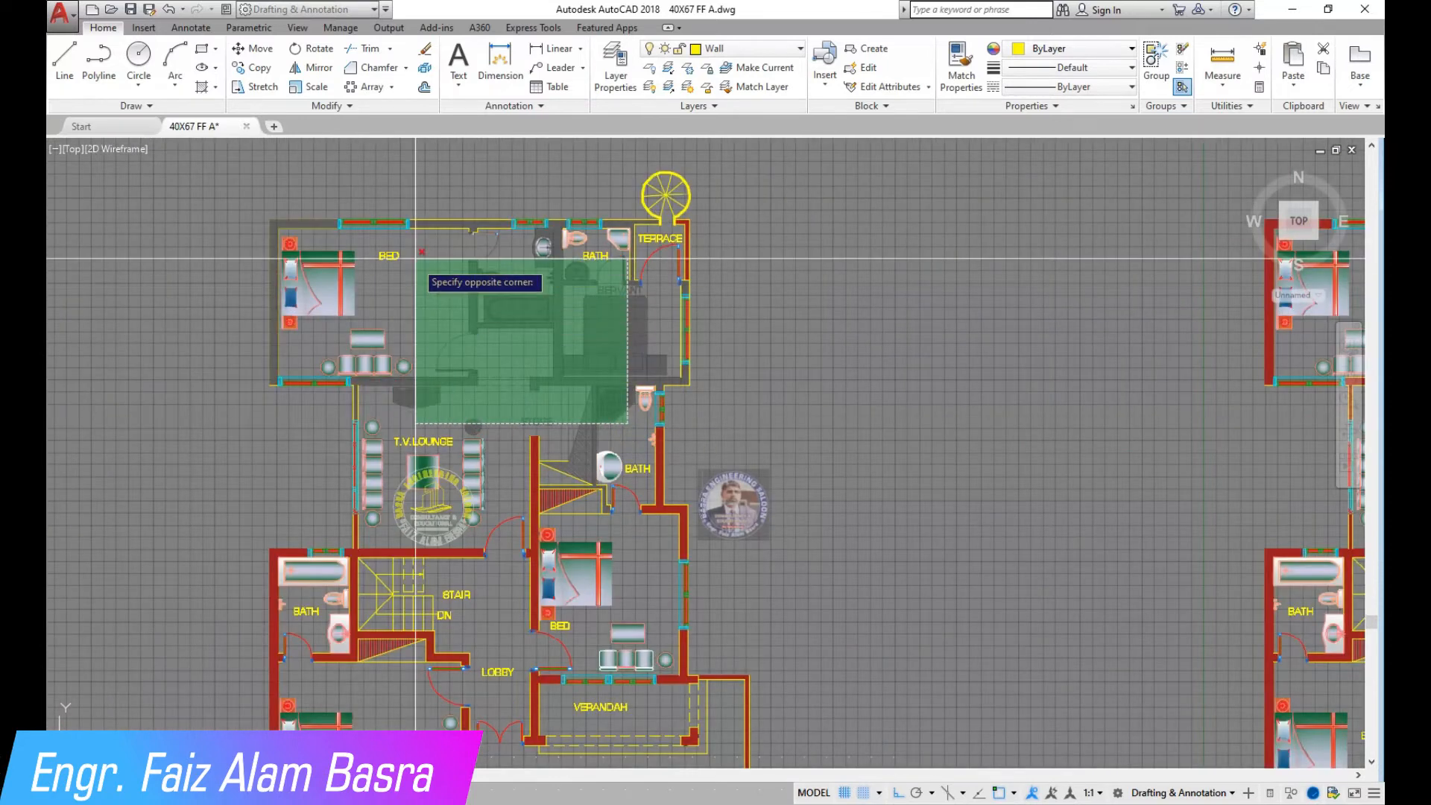
{"action": "left_click", "coordinate": [415, 260]}
{"action": "key", "text": "Return"}
Delete the bed, seating and BED label from the upper bedroom of the new red plan copy
{"action": "left_click", "coordinate": [404, 377]}
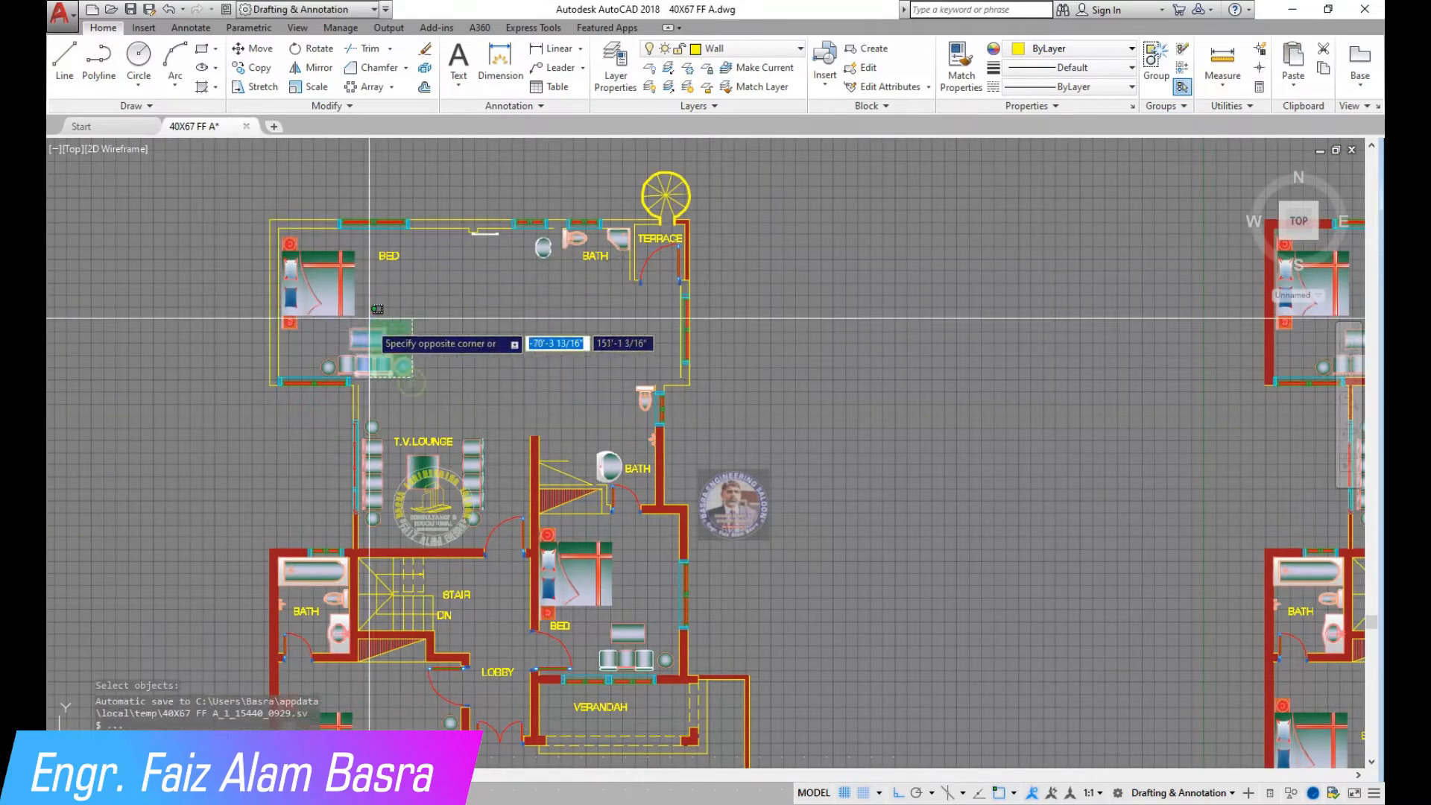
{"action": "left_click", "coordinate": [362, 325]}
{"action": "left_click", "coordinate": [228, 237]}
{"action": "left_click", "coordinate": [447, 384]}
{"action": "key", "text": "Delete"}
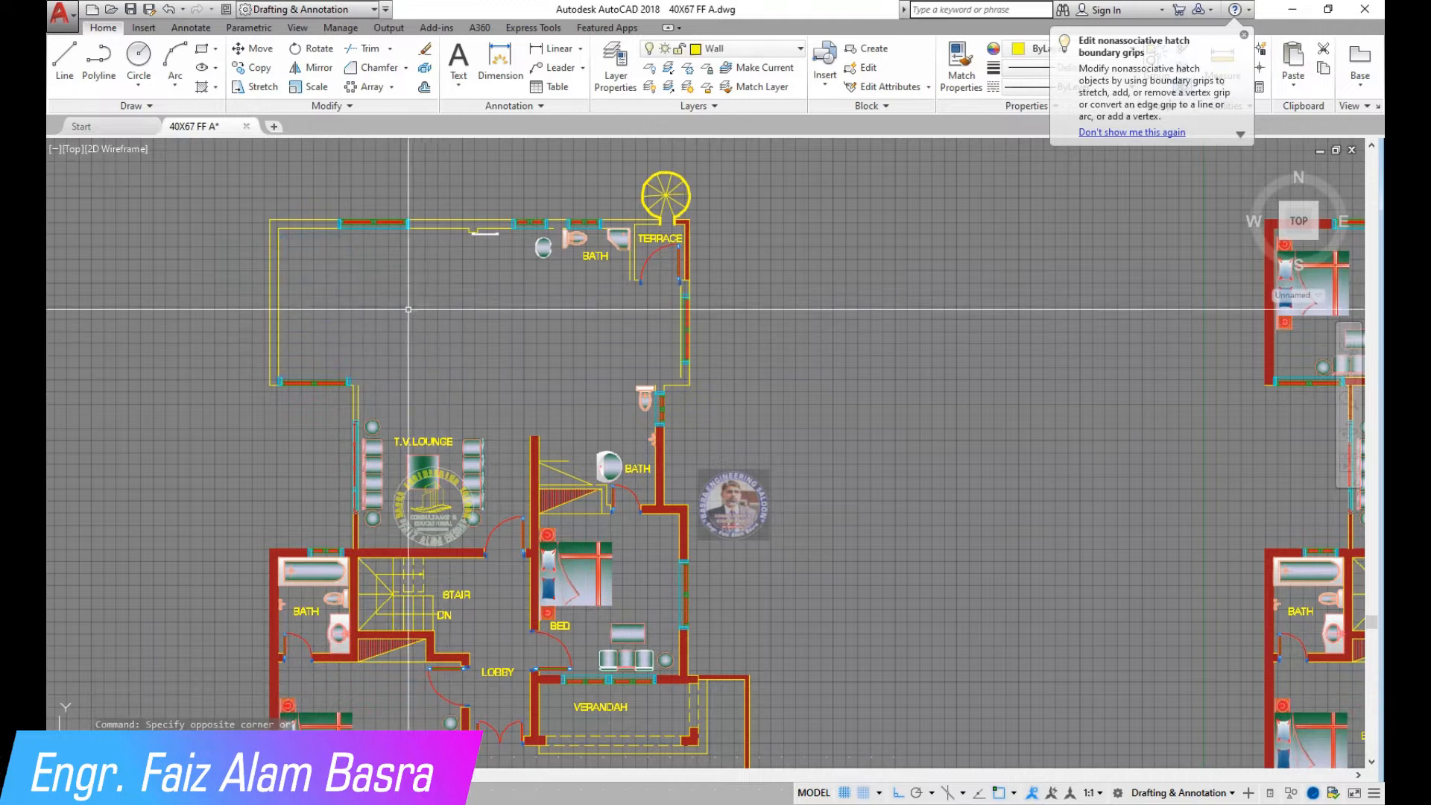
Draw horizontal lines from the outer wall corners of the stripped plan copy, extending past its right side
{"action": "scroll", "coordinate": [414, 256], "scroll_direction": "down", "scroll_amount": 4}
{"action": "scroll", "coordinate": [414, 256], "scroll_direction": "up", "scroll_amount": 2}
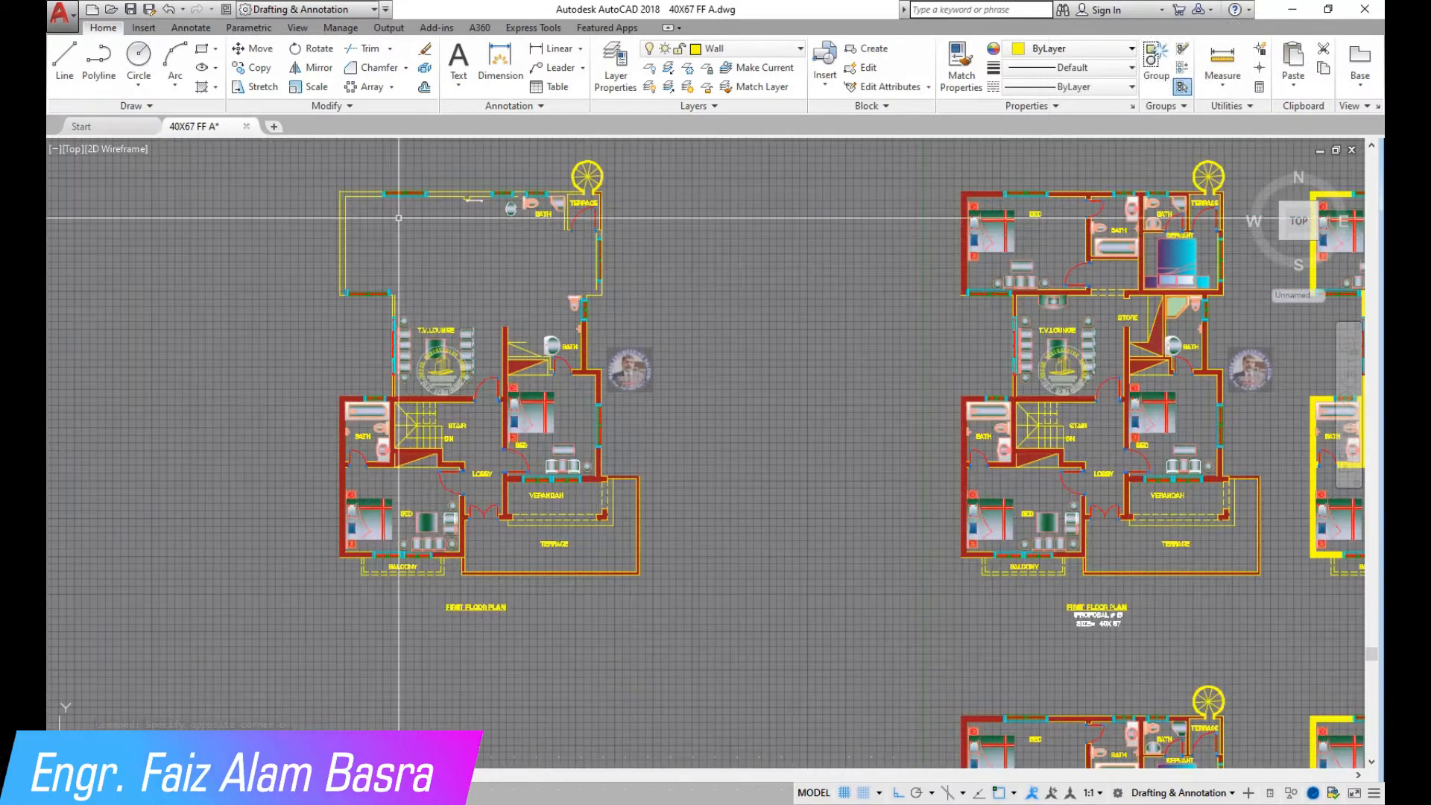
{"action": "scroll", "coordinate": [408, 234], "scroll_direction": "up", "scroll_amount": 3}
{"action": "key", "text": "l"}
{"action": "key", "text": "Return"}
{"action": "left_click", "coordinate": [319, 244]}
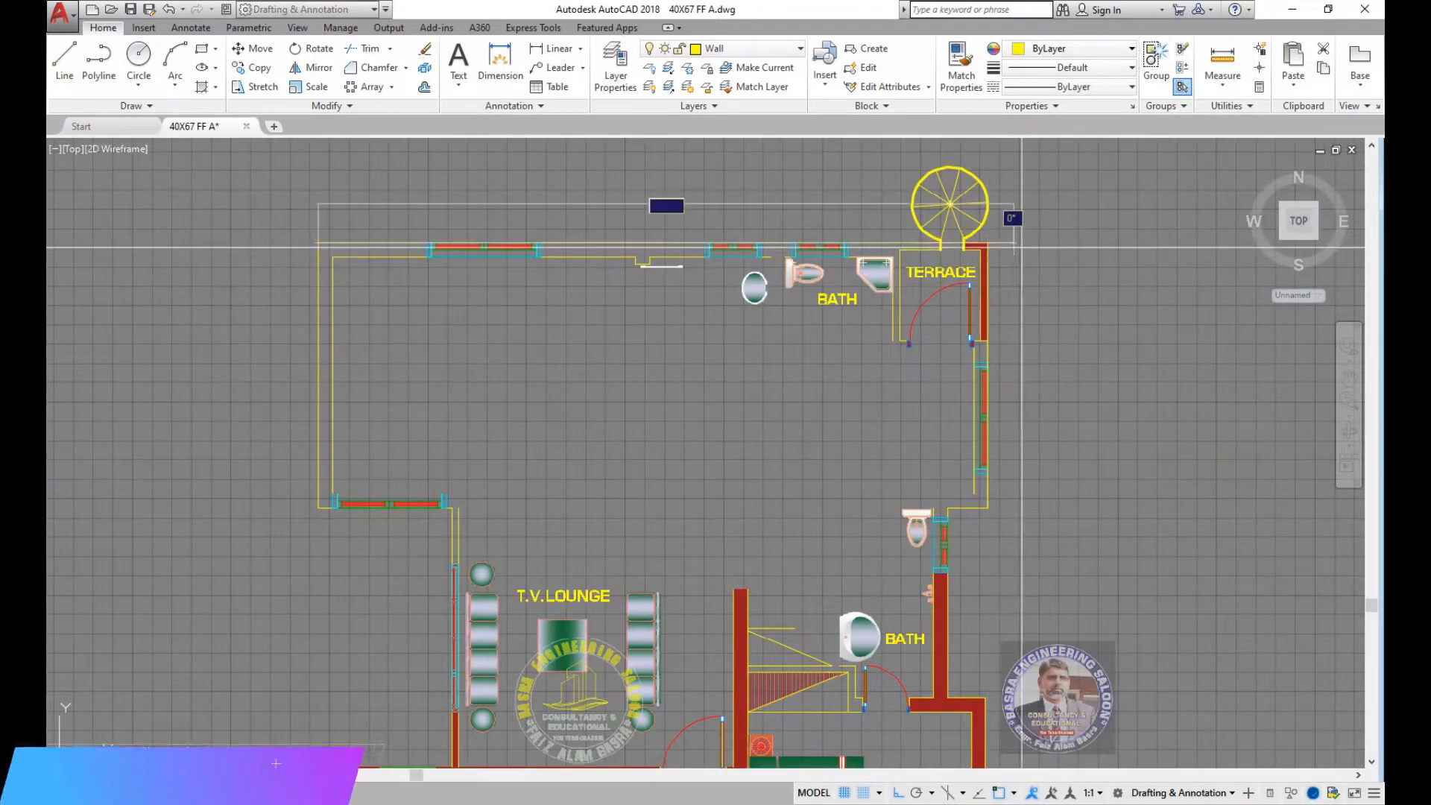
{"action": "left_click", "coordinate": [1142, 248]}
{"action": "key", "text": "Escape"}
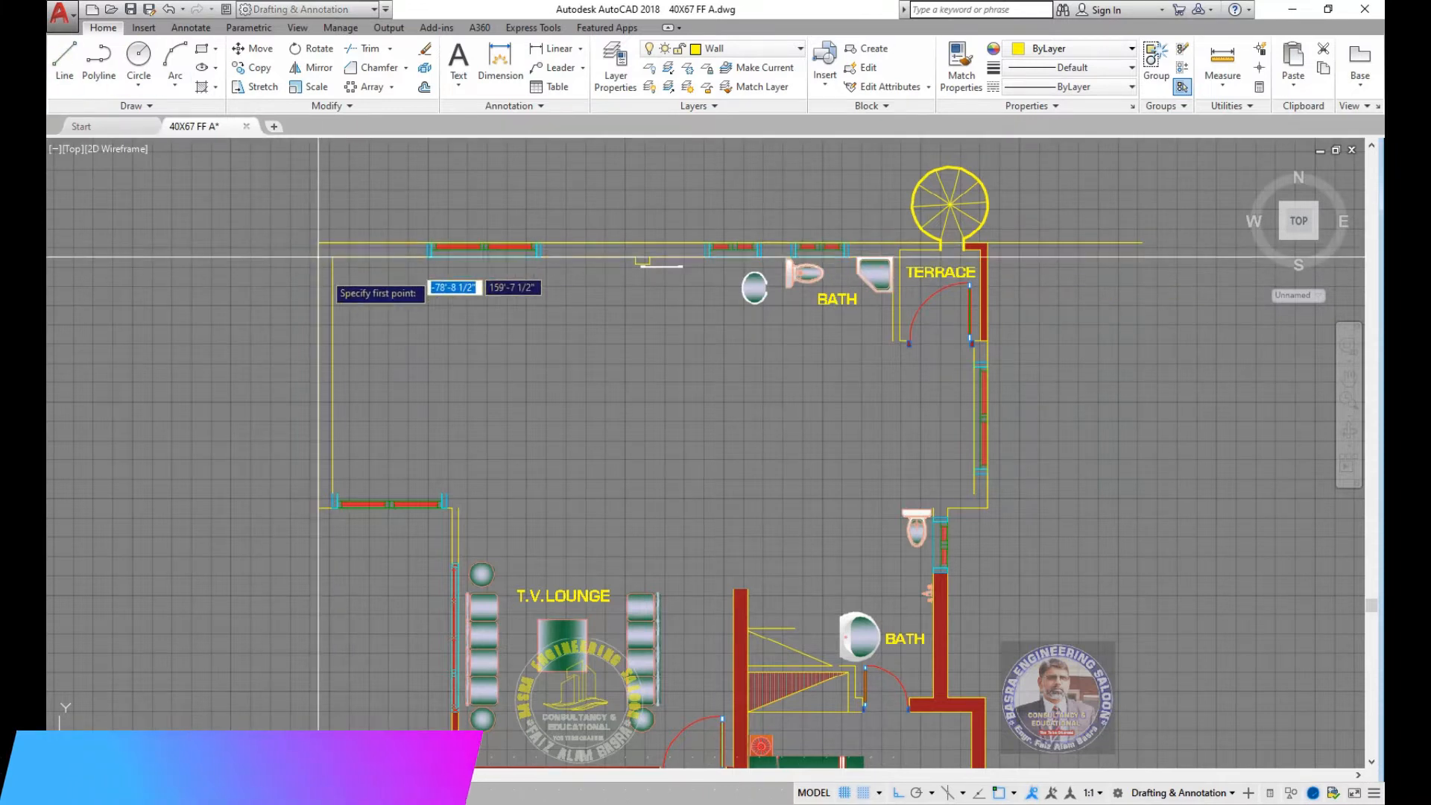
{"action": "left_click", "coordinate": [319, 508]}
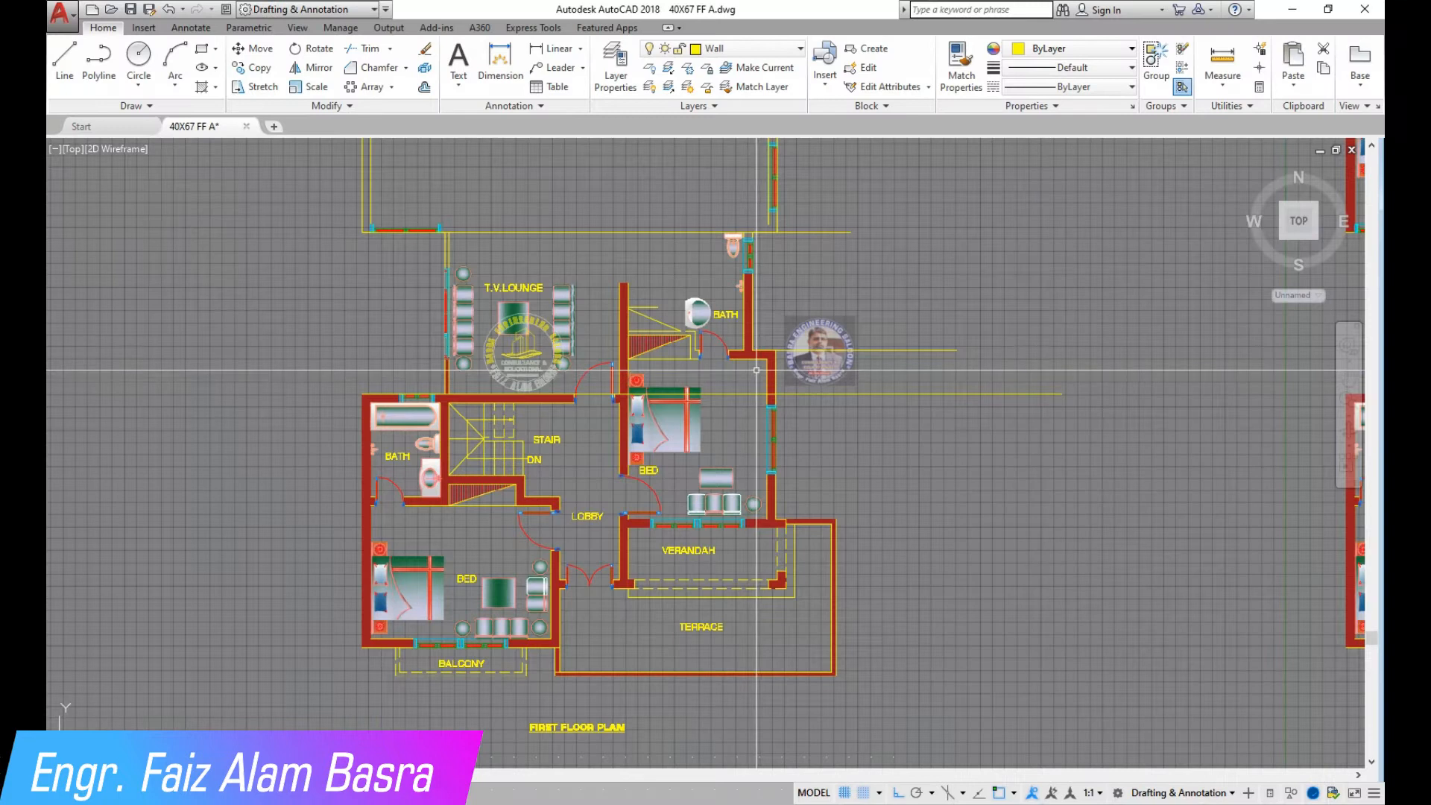
{"action": "scroll", "coordinate": [940, 374], "scroll_direction": "down", "scroll_amount": 3}
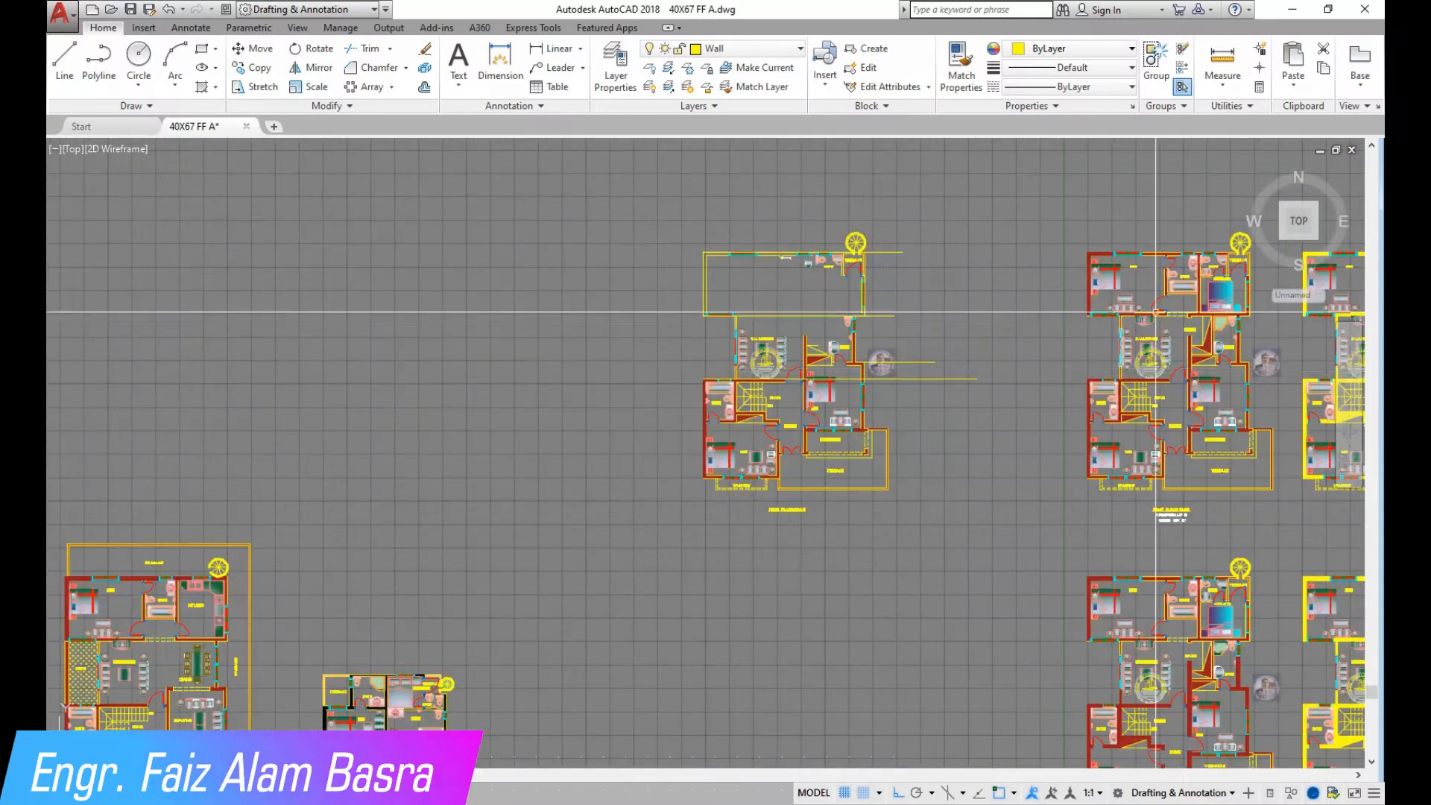
{"action": "scroll", "coordinate": [1156, 312], "scroll_direction": "up", "scroll_amount": 2}
{"action": "left_click", "coordinate": [269, 75]}
{"action": "scroll", "coordinate": [1043, 257], "scroll_direction": "up", "scroll_amount": 6}
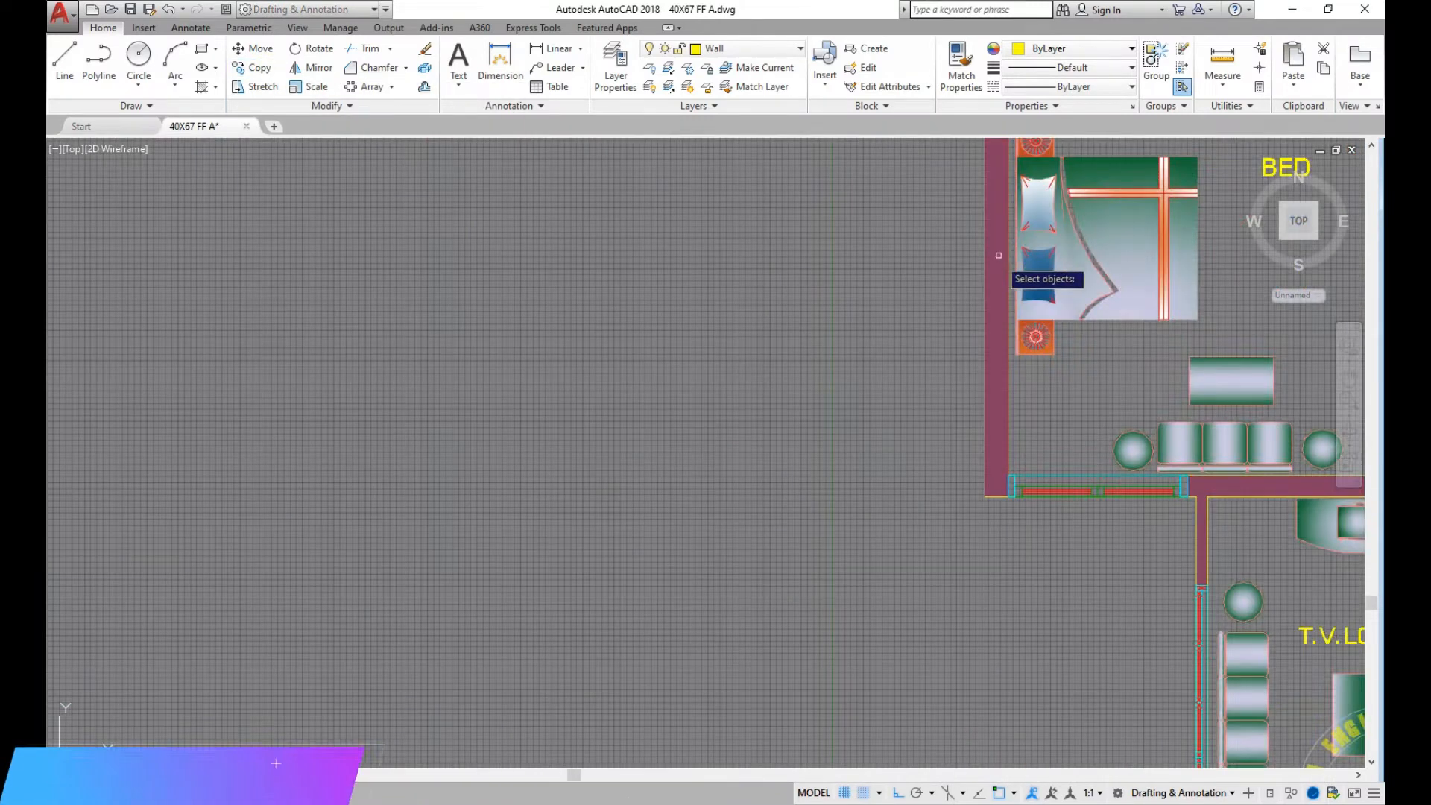
{"action": "scroll", "coordinate": [1208, 482], "scroll_direction": "down", "scroll_amount": 5}
Match one wall hatch's properties onto the neighbouring wall hatches around the T.V. lounge and store in the upper-row red plan
{"action": "left_click", "coordinate": [962, 74]}
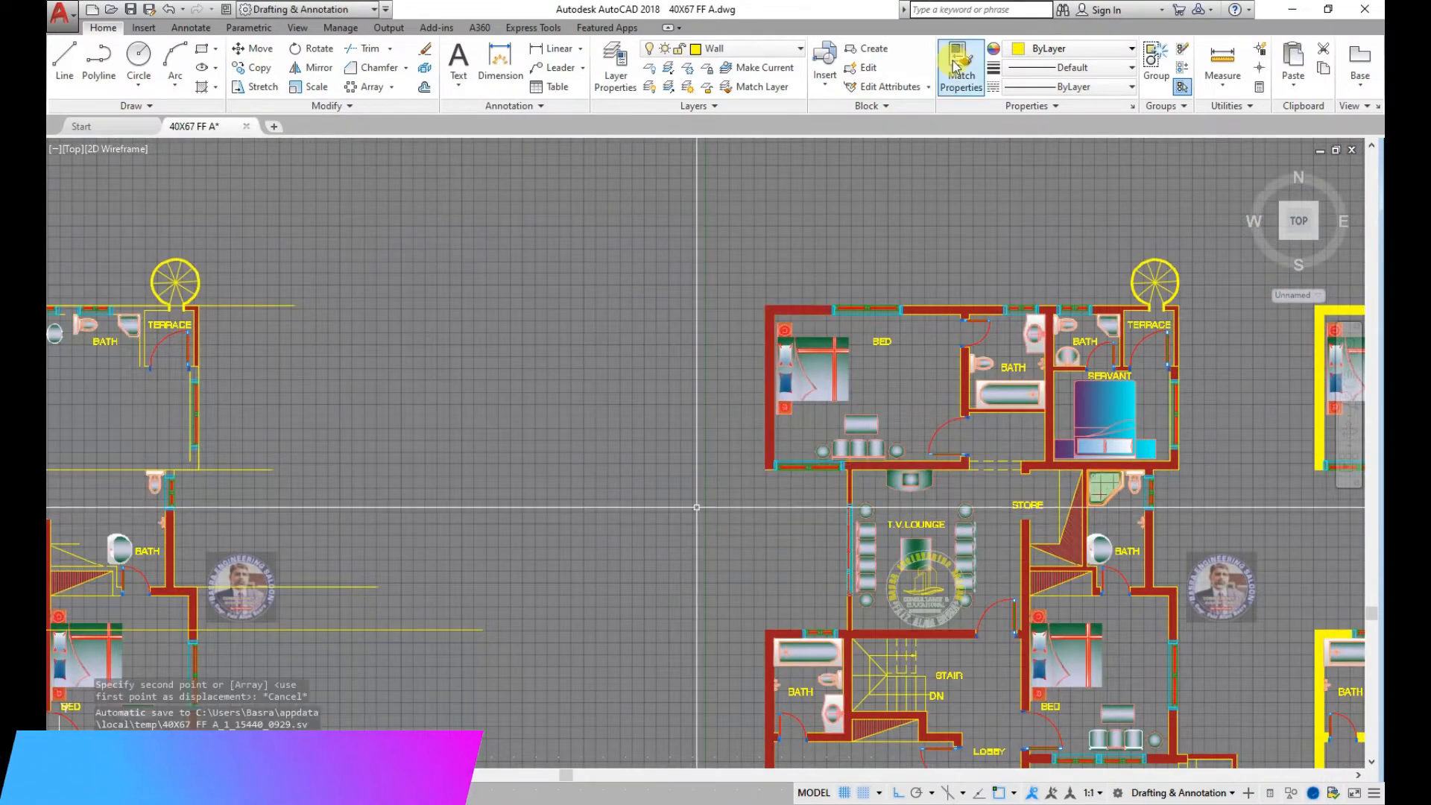
{"action": "scroll", "coordinate": [1010, 568], "scroll_direction": "up", "scroll_amount": 3}
{"action": "scroll", "coordinate": [1091, 391], "scroll_direction": "up", "scroll_amount": 4}
{"action": "left_click", "coordinate": [1066, 389]}
{"action": "left_click", "coordinate": [960, 642]}
{"action": "left_click", "coordinate": [679, 392]}
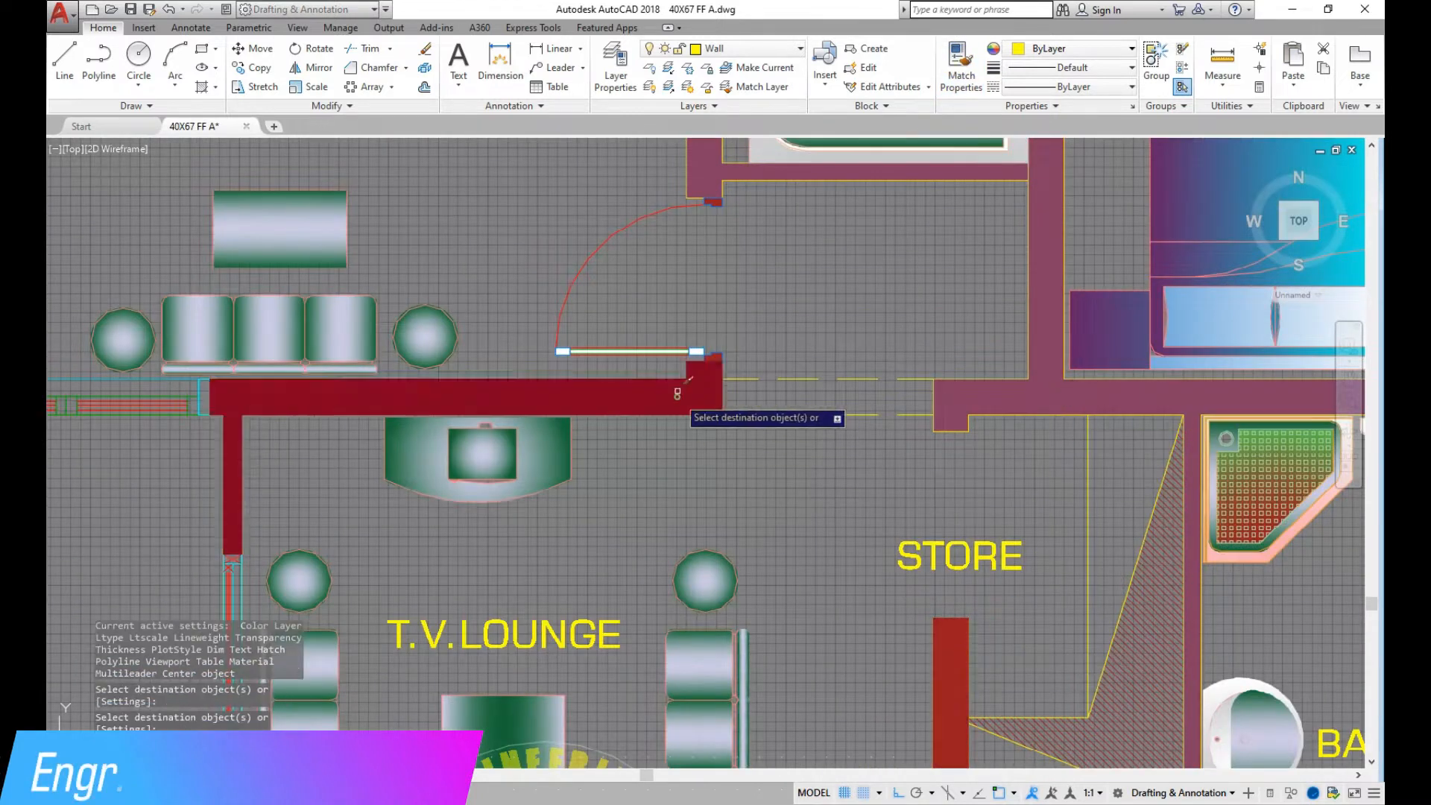
{"action": "scroll", "coordinate": [693, 393], "scroll_direction": "down", "scroll_amount": 6}
{"action": "scroll", "coordinate": [659, 650], "scroll_direction": "up", "scroll_amount": 2}
{"action": "scroll", "coordinate": [852, 545], "scroll_direction": "down", "scroll_amount": 3}
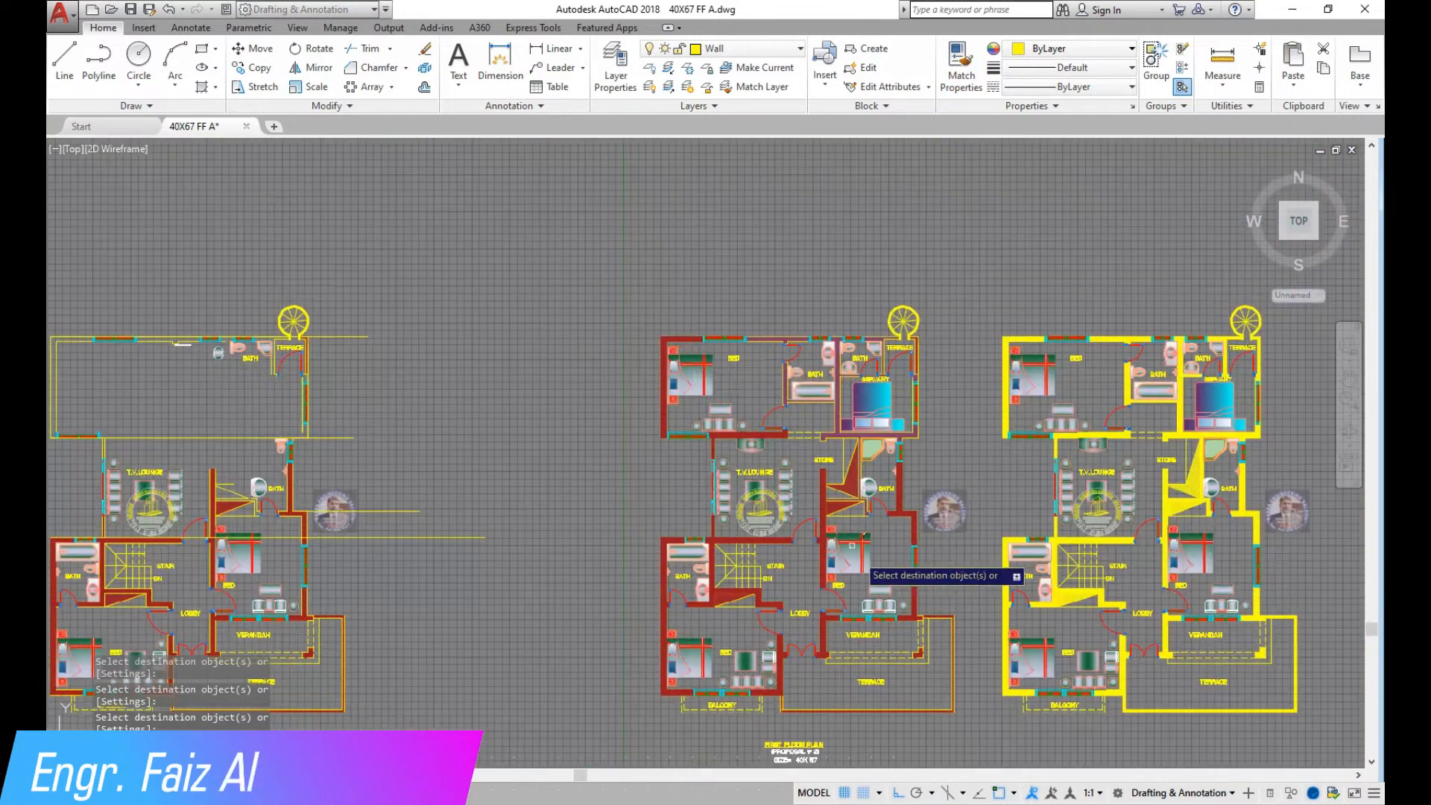
Delete the stripped plan copy and its extended lines from the space left of the upper row
{"action": "right_click", "coordinate": [792, 260]}
{"action": "left_click", "coordinate": [770, 259]}
{"action": "left_click", "coordinate": [637, 256]}
{"action": "right_click", "coordinate": [709, 292]}
{"action": "left_click", "coordinate": [740, 300]}
{"action": "scroll", "coordinate": [564, 320], "scroll_direction": "down", "scroll_amount": 5}
{"action": "left_click", "coordinate": [504, 470]}
{"action": "key", "text": "Delete"}
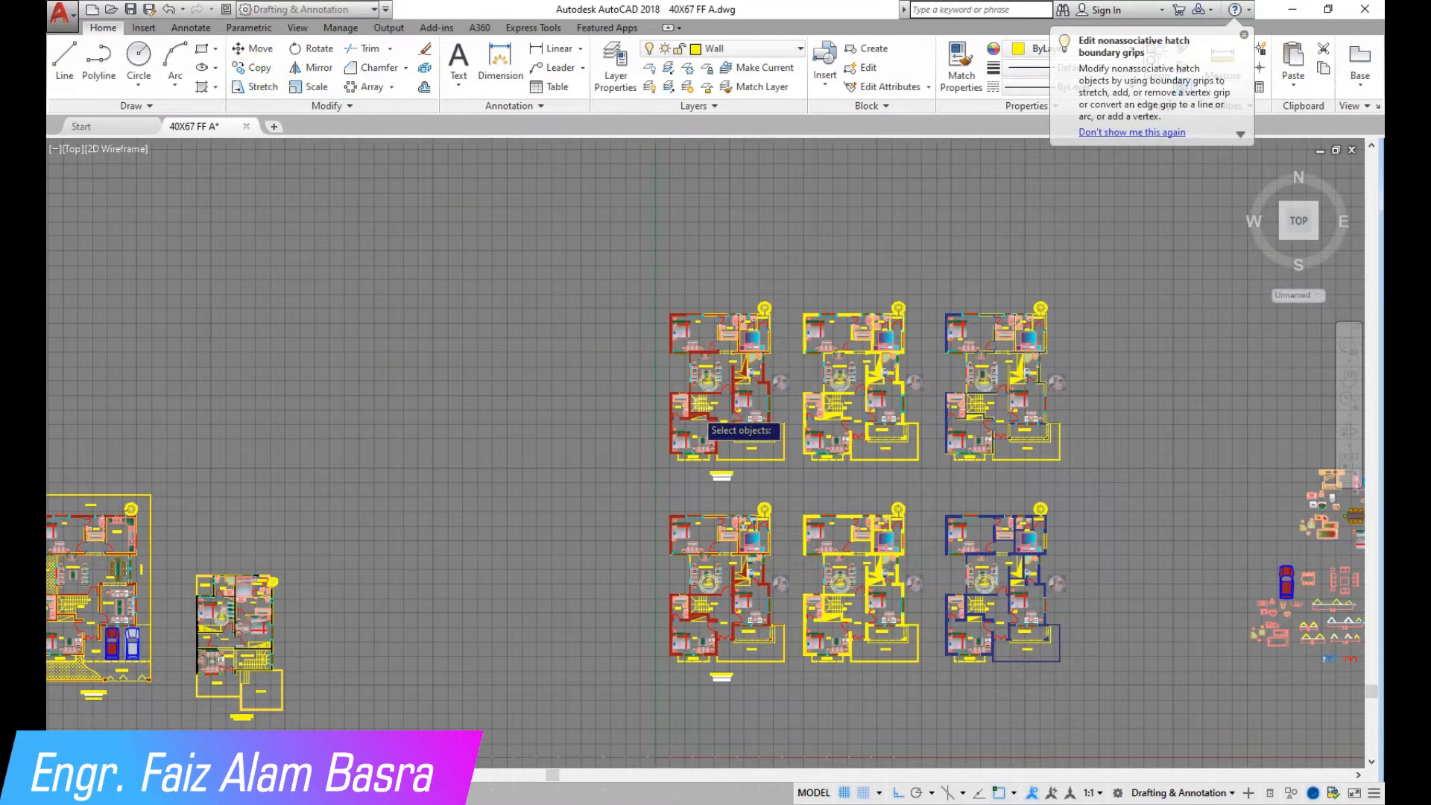
Copy the wall hatches of the upper-row red plan into the empty space on the plan's left side
{"action": "scroll", "coordinate": [694, 404], "scroll_direction": "up", "scroll_amount": 5}
{"action": "scroll", "coordinate": [1241, 511], "scroll_direction": "up", "scroll_amount": 5}
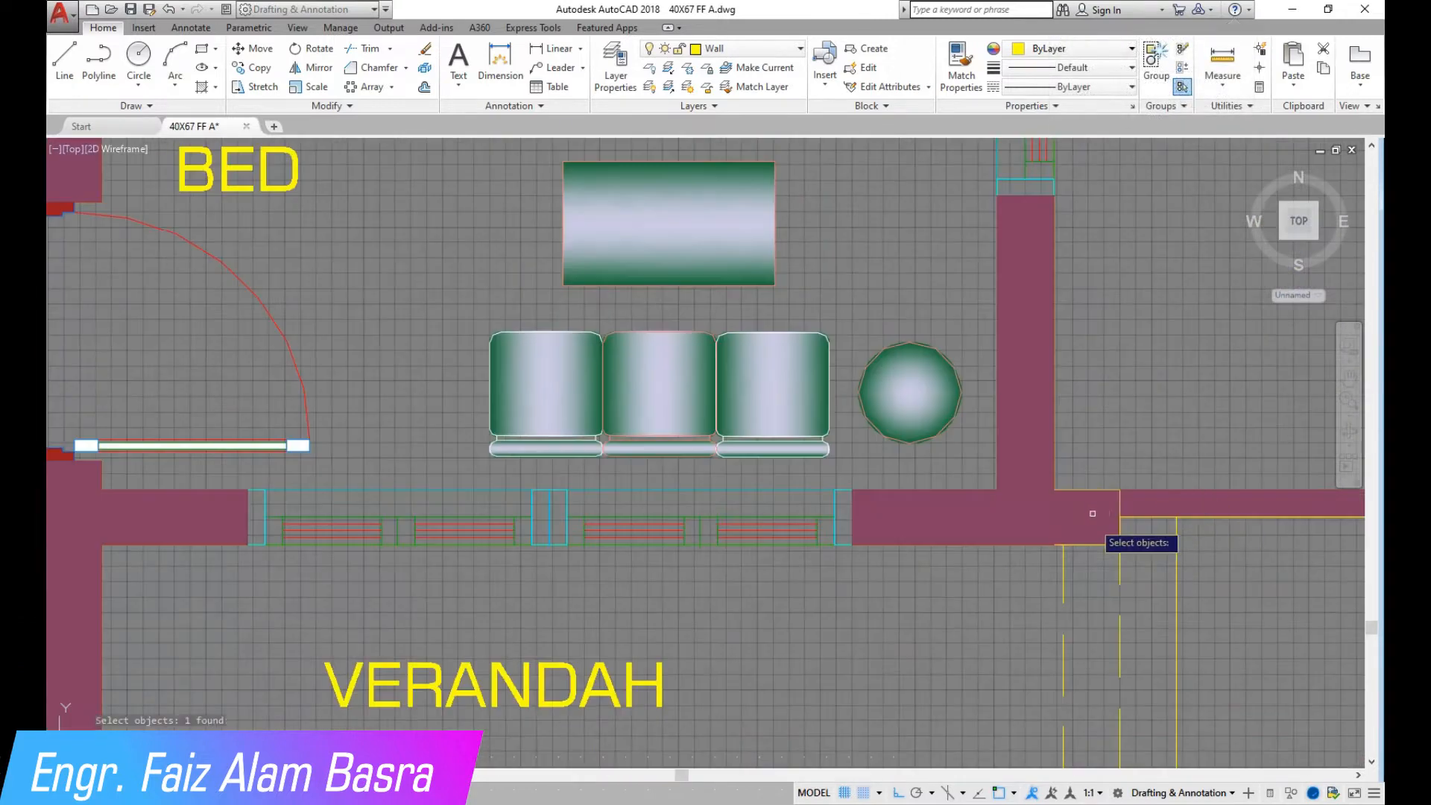
{"action": "scroll", "coordinate": [1093, 514], "scroll_direction": "down", "scroll_amount": 8}
{"action": "scroll", "coordinate": [916, 417], "scroll_direction": "up", "scroll_amount": 6}
{"action": "scroll", "coordinate": [885, 362], "scroll_direction": "down", "scroll_amount": 6}
{"action": "scroll", "coordinate": [1162, 298], "scroll_direction": "up", "scroll_amount": 4}
{"action": "scroll", "coordinate": [1058, 298], "scroll_direction": "down", "scroll_amount": 5}
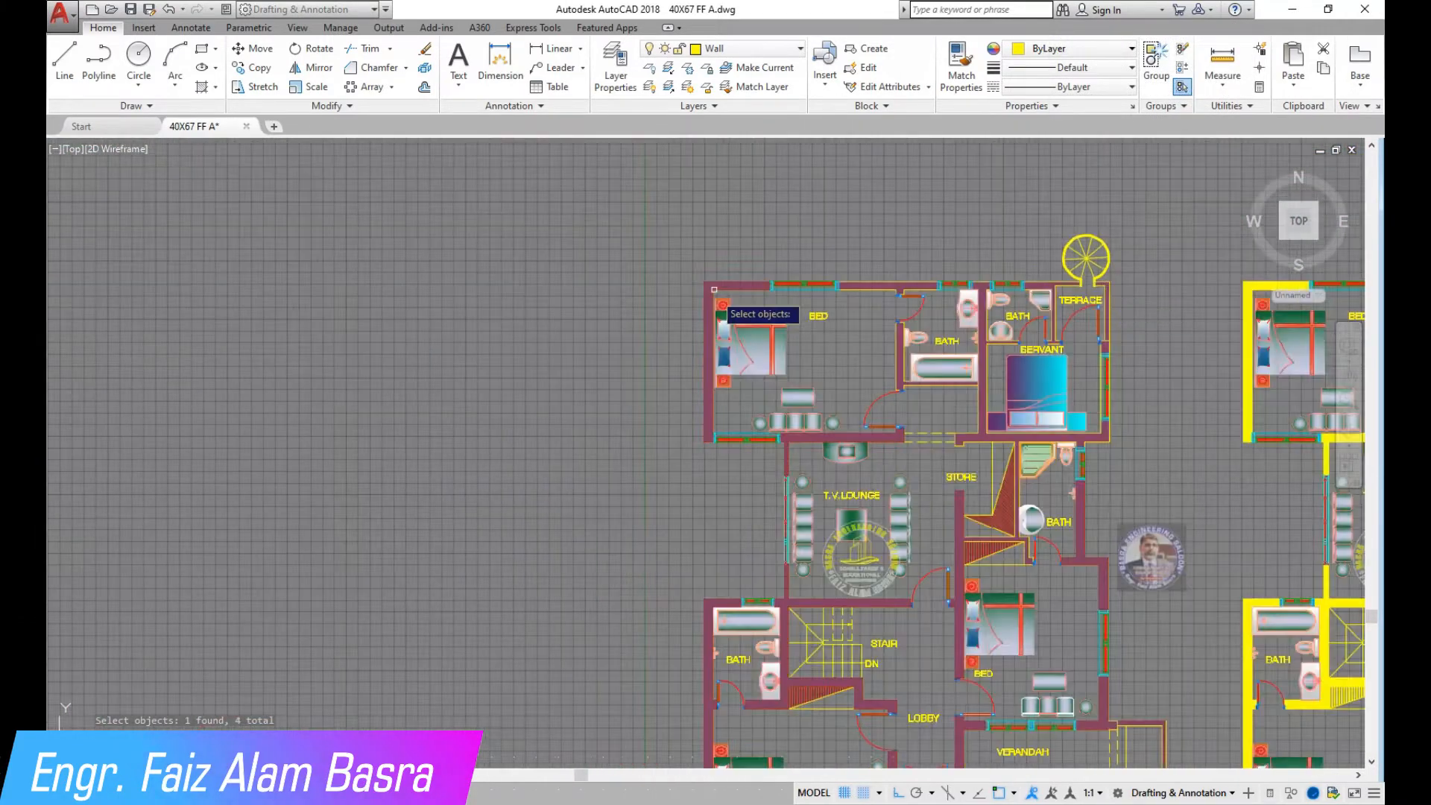
{"action": "right_click", "coordinate": [802, 250]}
{"action": "left_click", "coordinate": [928, 221]}
{"action": "left_click", "coordinate": [344, 219]}
{"action": "right_click", "coordinate": [399, 222]}
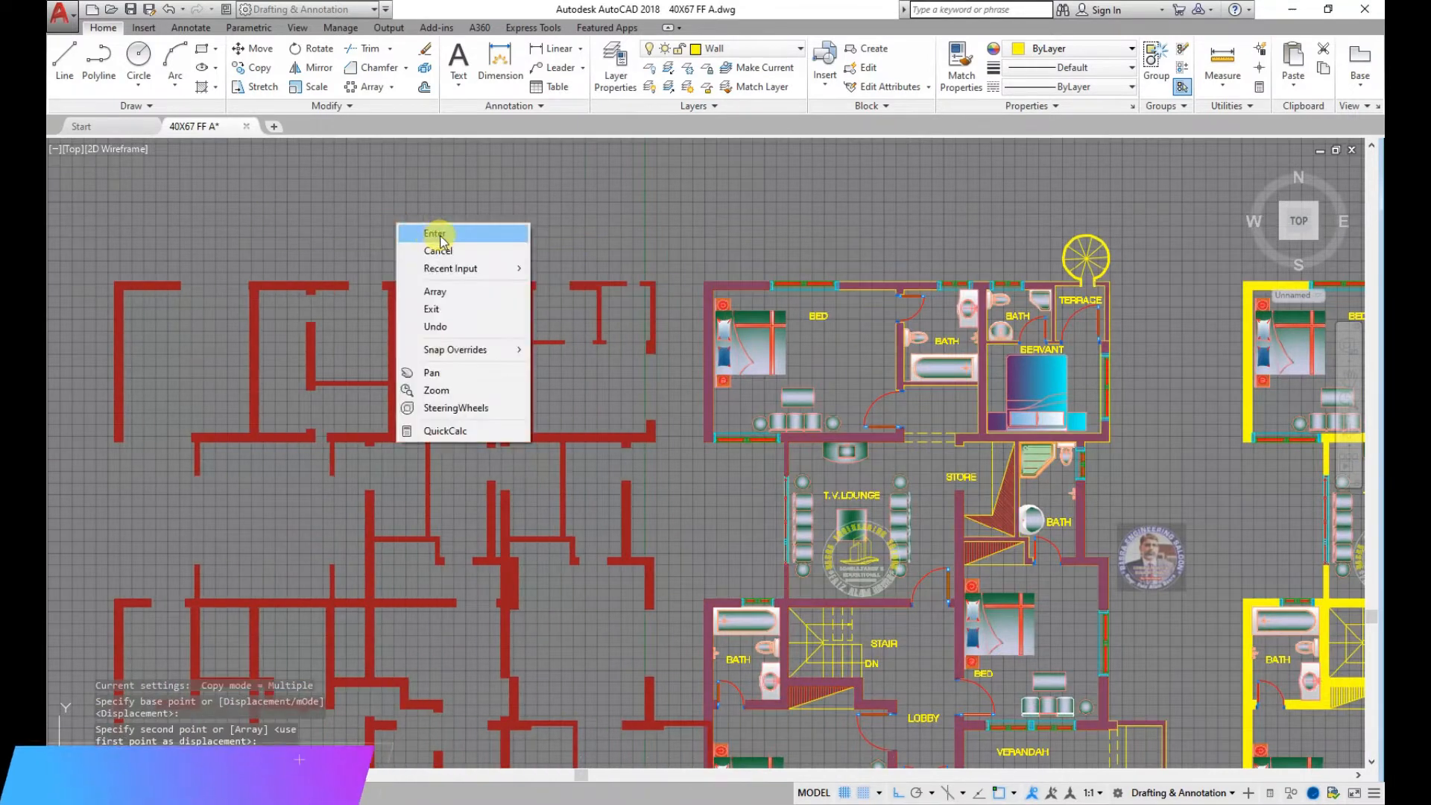
{"action": "left_click", "coordinate": [438, 233]}
Trace the outer outline of the copied walls with lines, following every outer corner and the terrace boundary
{"action": "scroll", "coordinate": [654, 201], "scroll_direction": "down", "scroll_amount": 4}
{"action": "scroll", "coordinate": [555, 313], "scroll_direction": "up", "scroll_amount": 4}
{"action": "scroll", "coordinate": [485, 328], "scroll_direction": "down", "scroll_amount": 2}
{"action": "scroll", "coordinate": [447, 331], "scroll_direction": "up", "scroll_amount": 2}
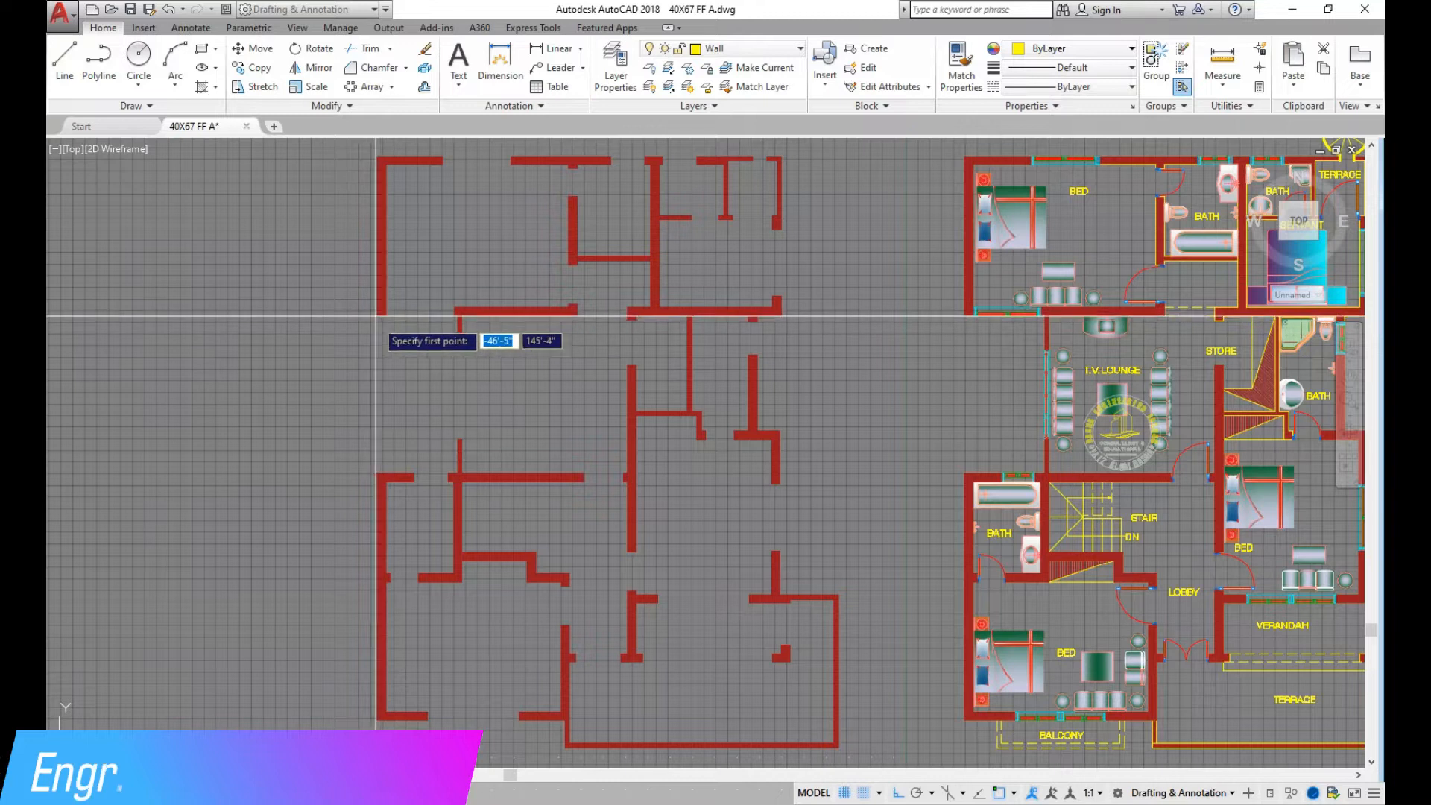
{"action": "left_click", "coordinate": [458, 322]}
{"action": "left_click", "coordinate": [458, 471]}
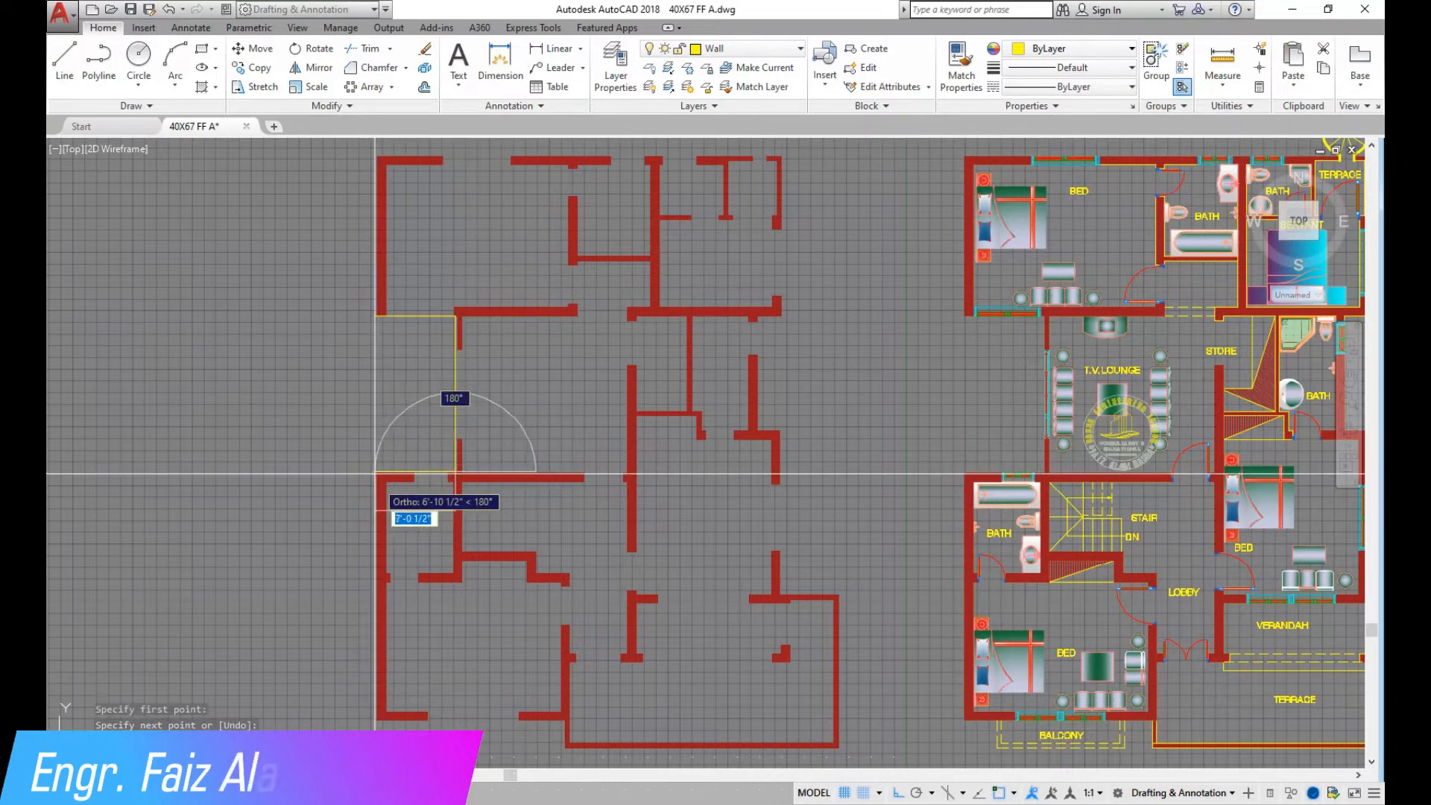
{"action": "left_click", "coordinate": [376, 471]}
{"action": "left_click", "coordinate": [567, 719]}
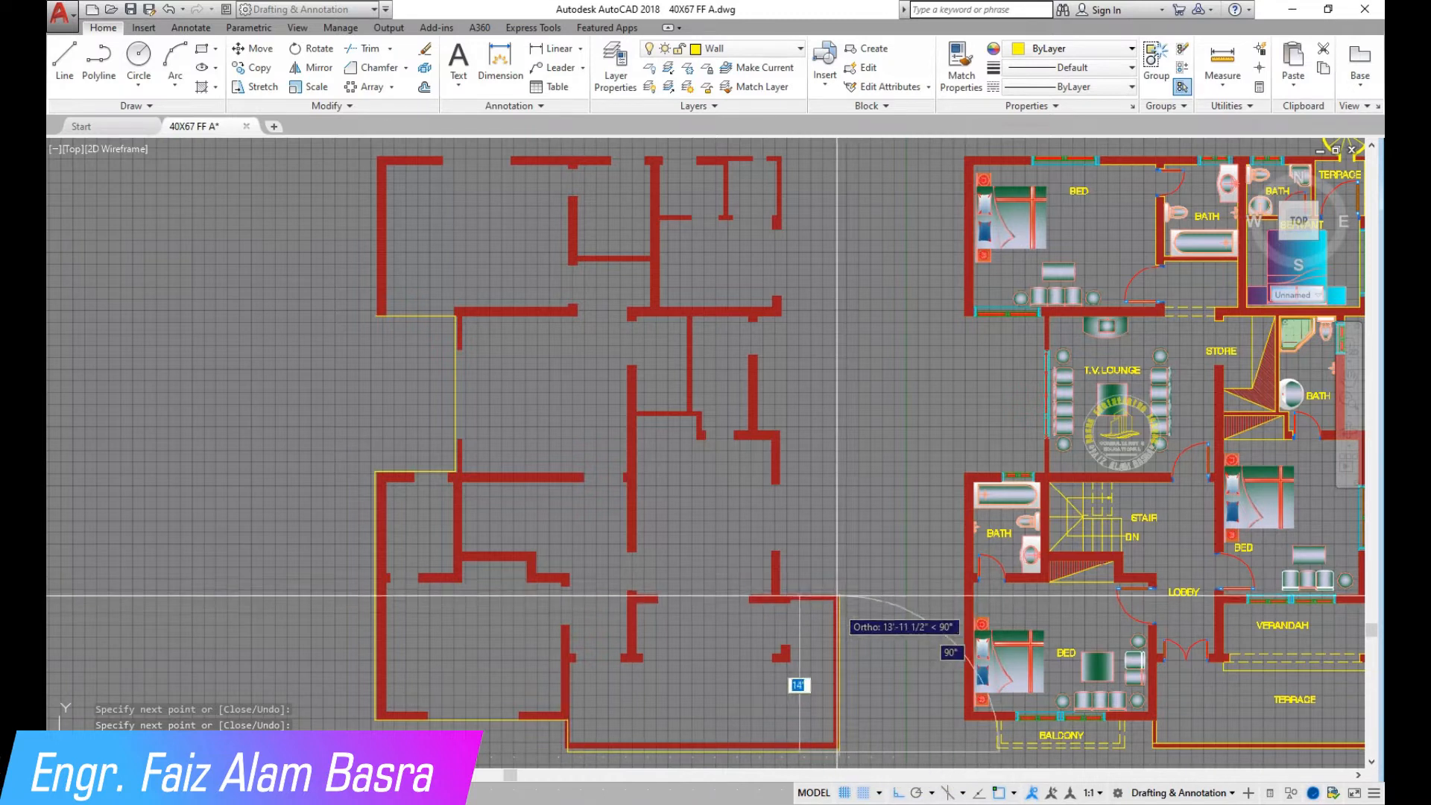
{"action": "left_click", "coordinate": [778, 594]}
{"action": "left_click", "coordinate": [756, 439]}
{"action": "left_click", "coordinate": [755, 316]}
{"action": "left_click", "coordinate": [785, 155]}
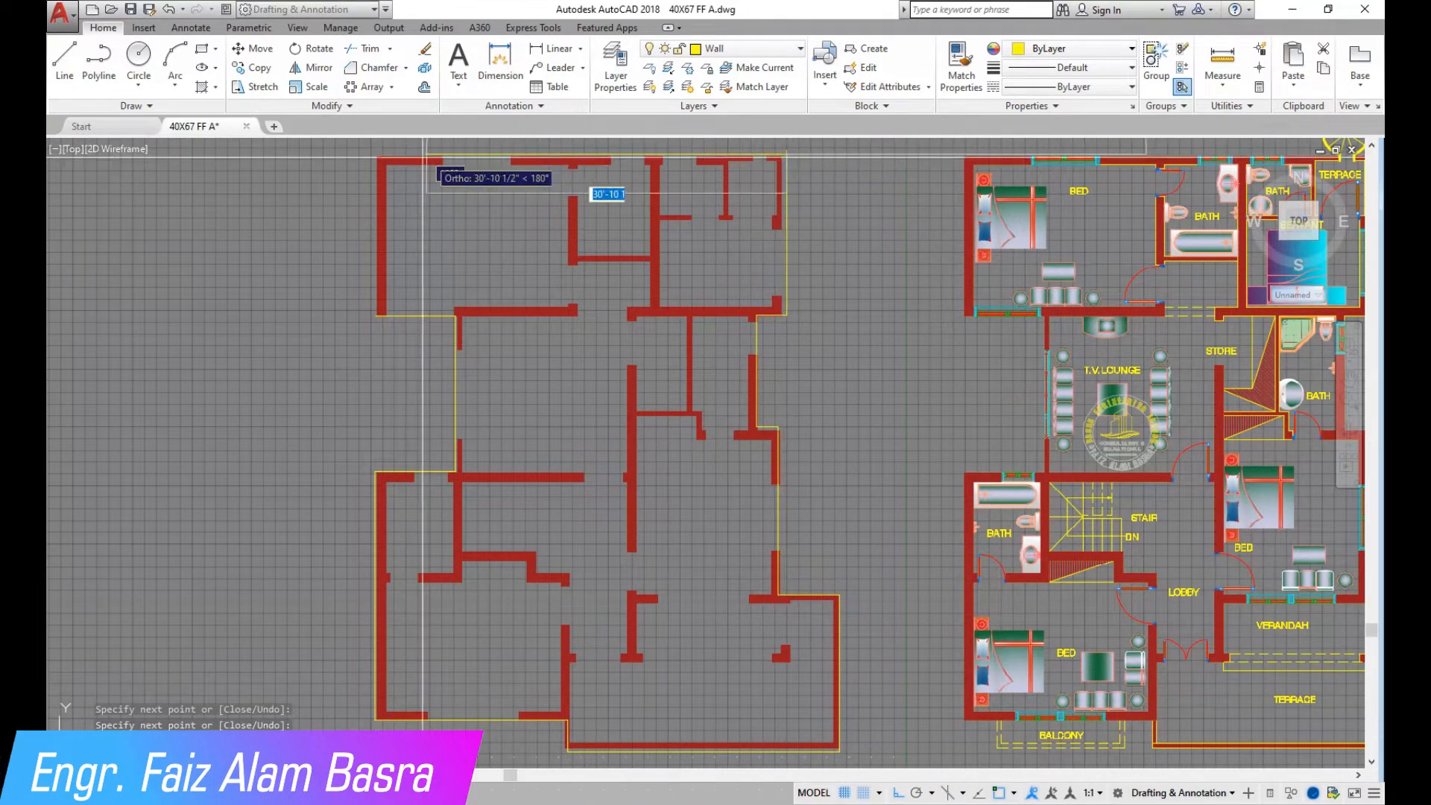
Delete the copied wall hatches inside the traced outline, keeping only the outline
{"action": "left_click", "coordinate": [628, 356]}
{"action": "left_click", "coordinate": [588, 314]}
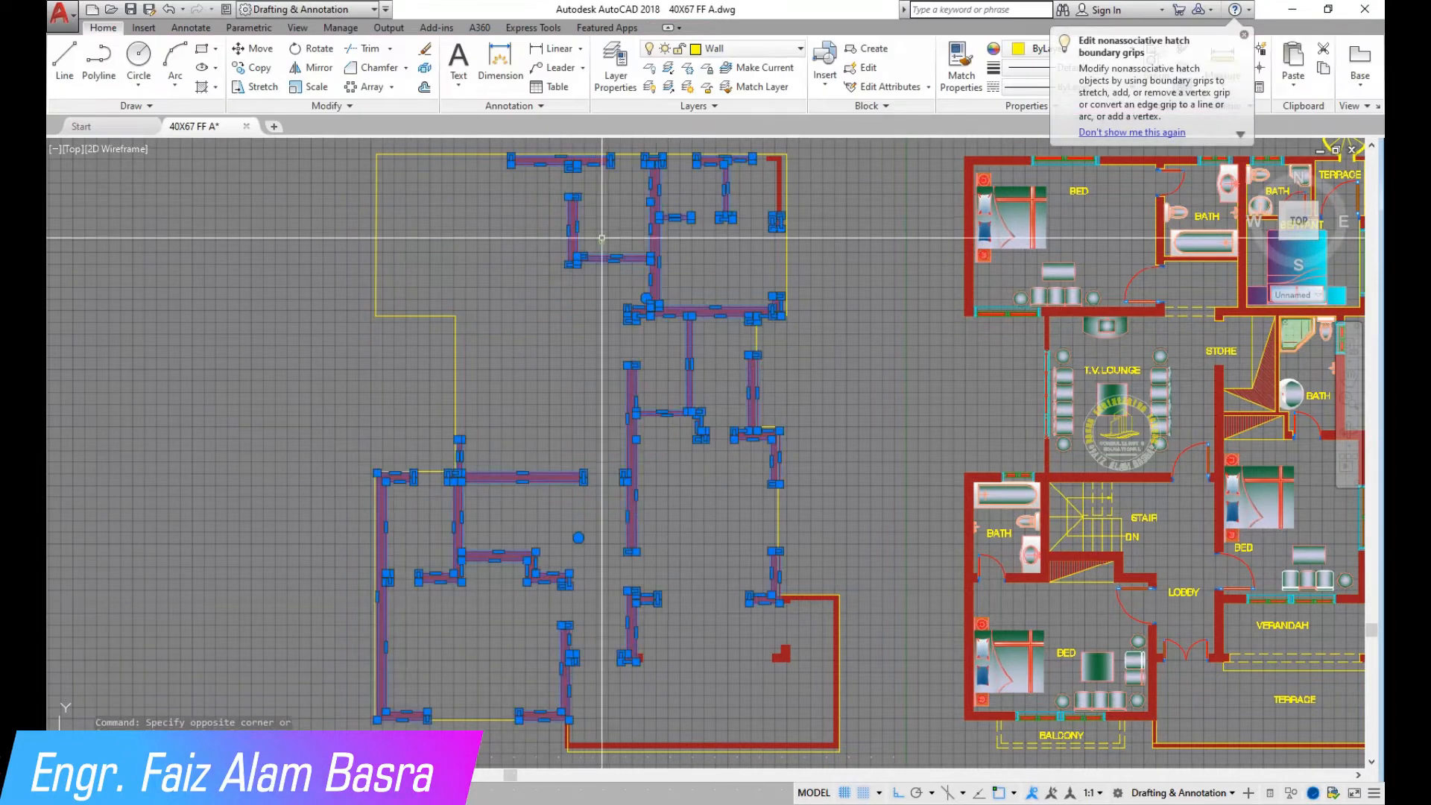
{"action": "key", "text": "Delete"}
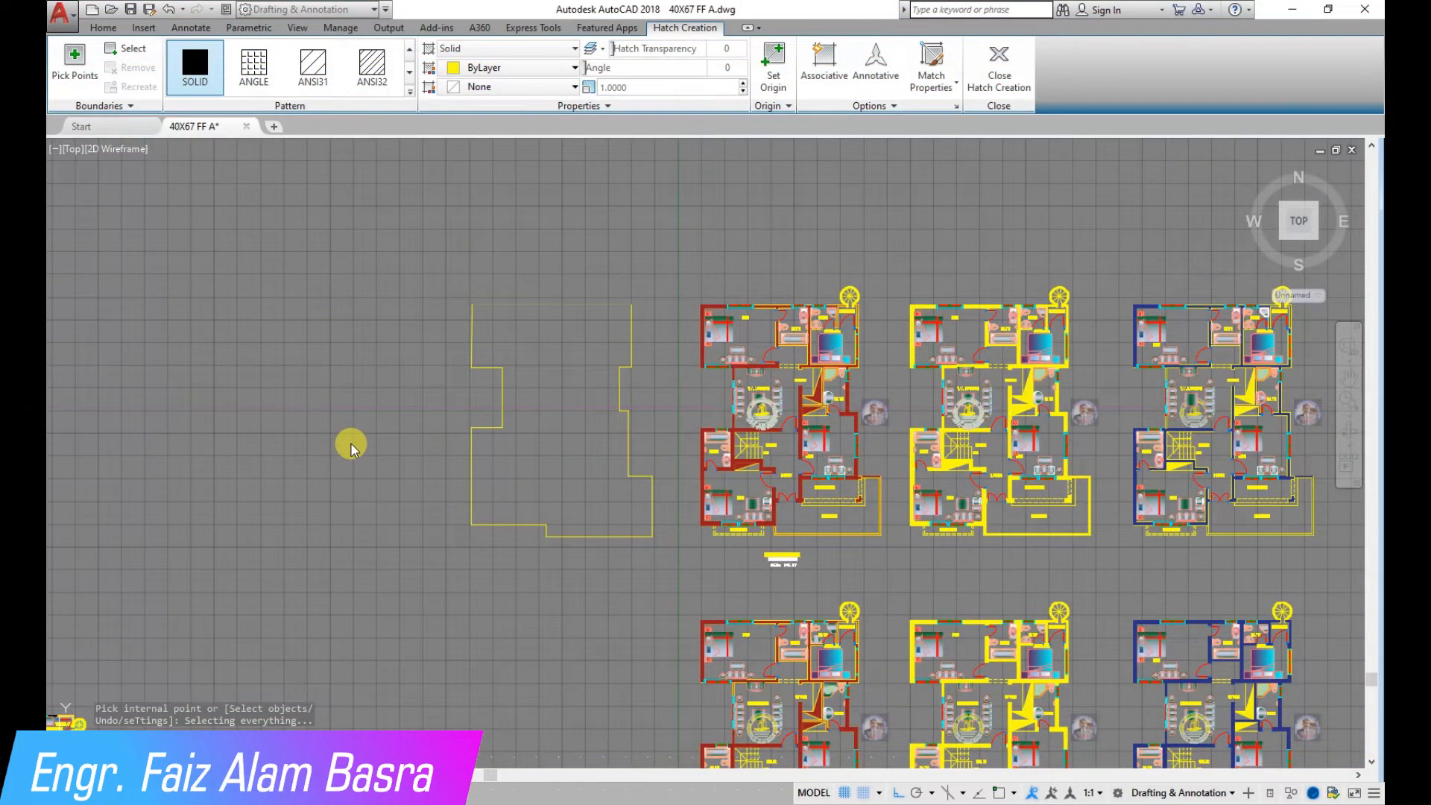
Fill the traced plan outline with a SOLID pattern hatch
{"action": "key", "text": "Escape"}
{"action": "scroll", "coordinate": [698, 348], "scroll_direction": "up", "scroll_amount": 2}
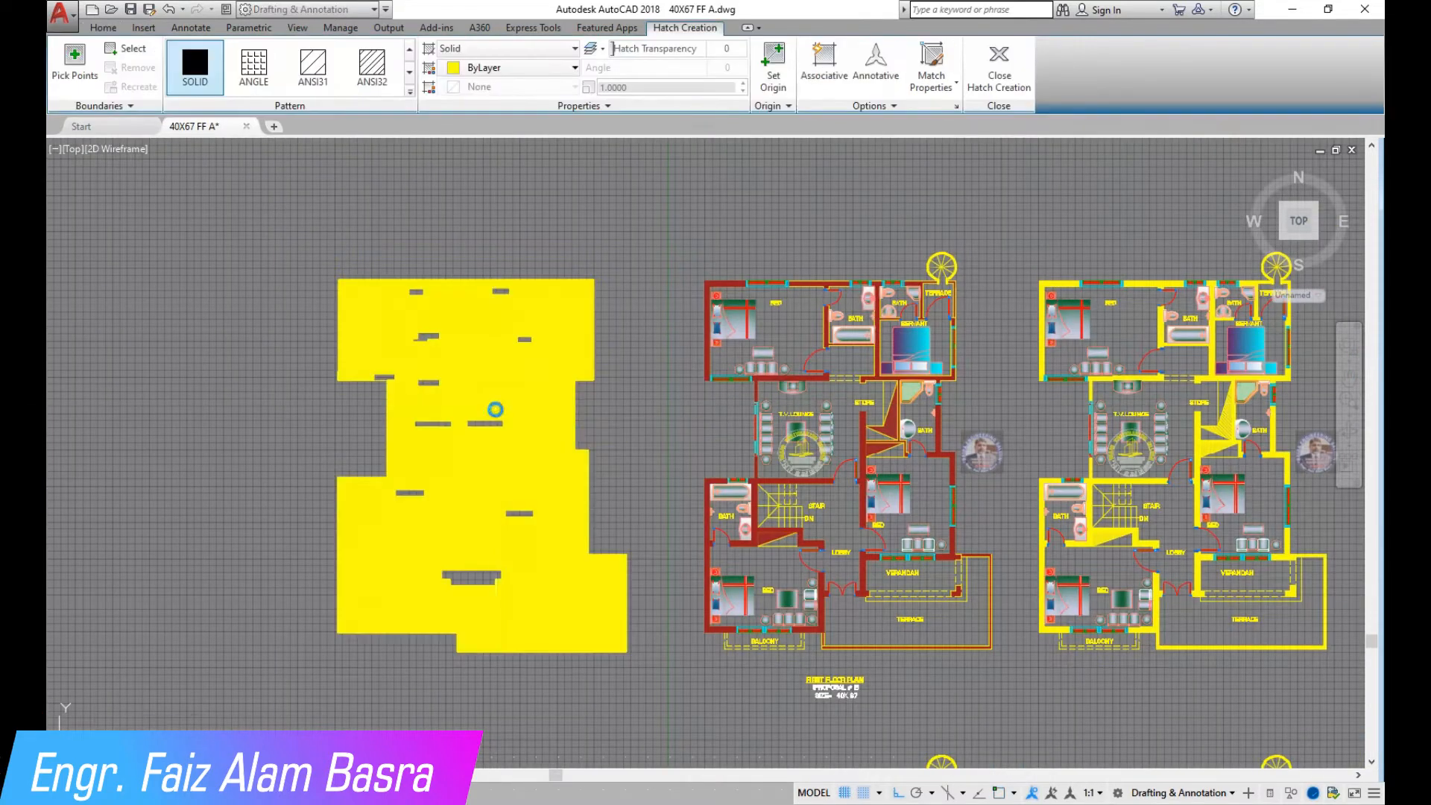
{"action": "left_click", "coordinate": [486, 400]}
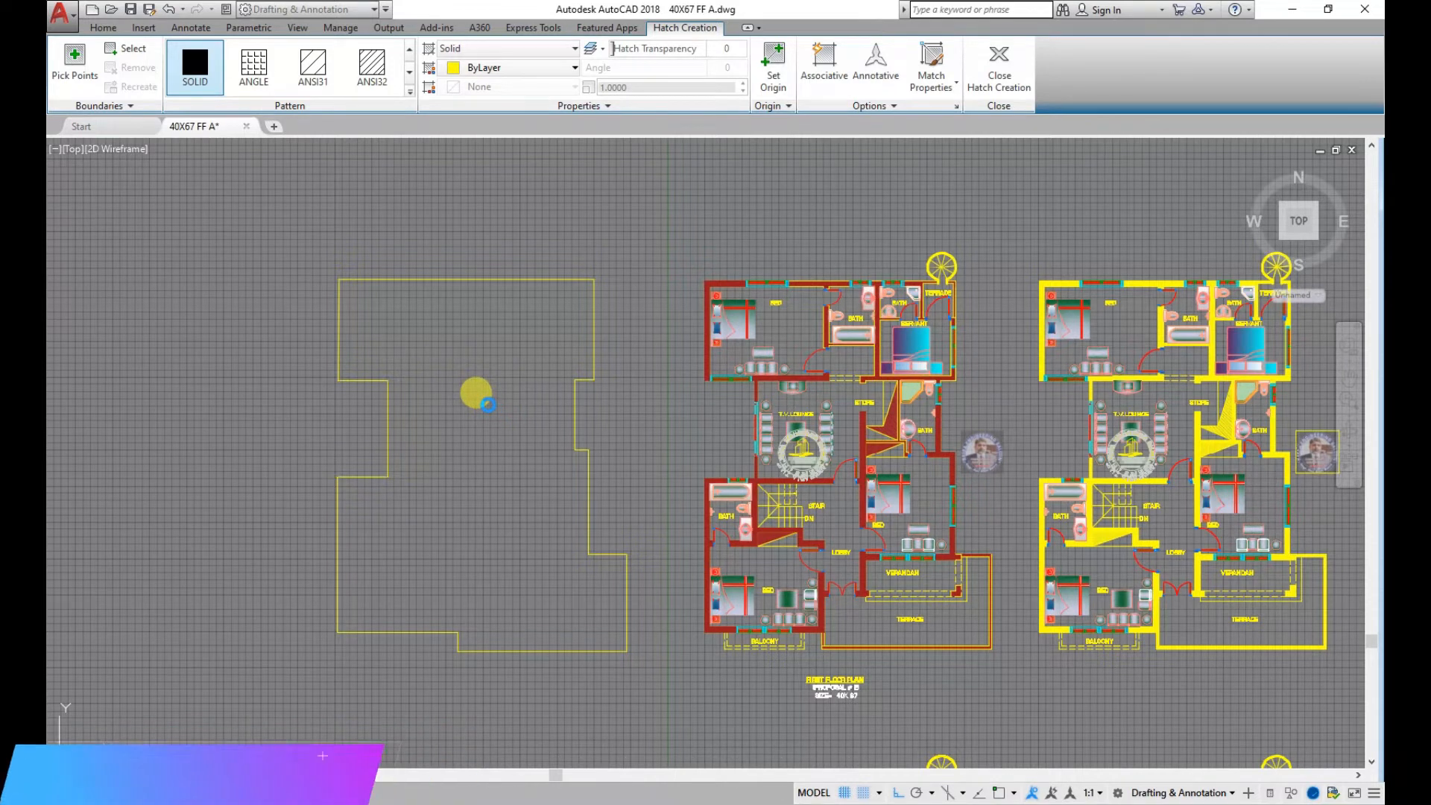
{"action": "left_click", "coordinate": [484, 401]}
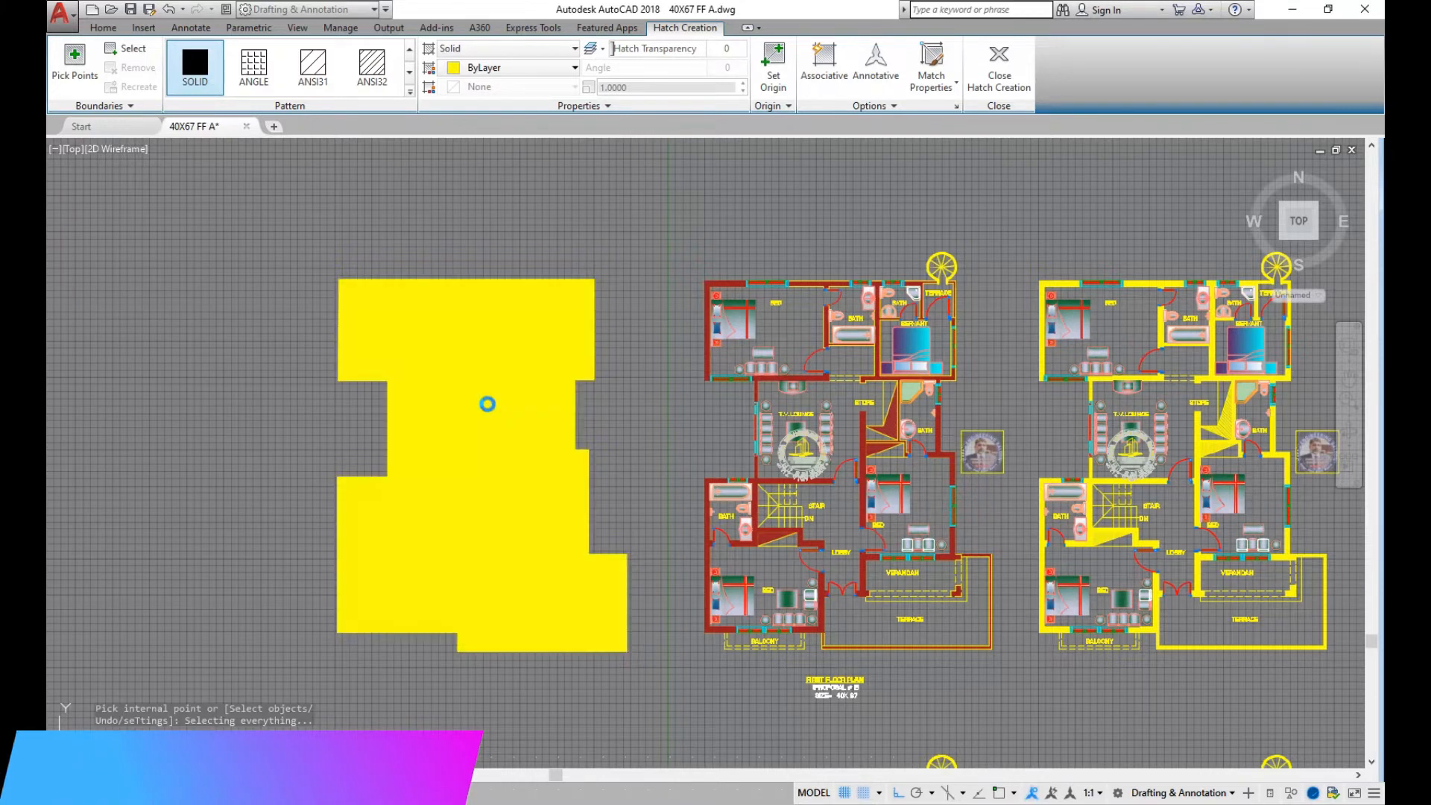
{"action": "key", "text": "Return"}
Set the outline hatch's colour to 100,33,101
{"action": "left_click", "coordinate": [502, 313]}
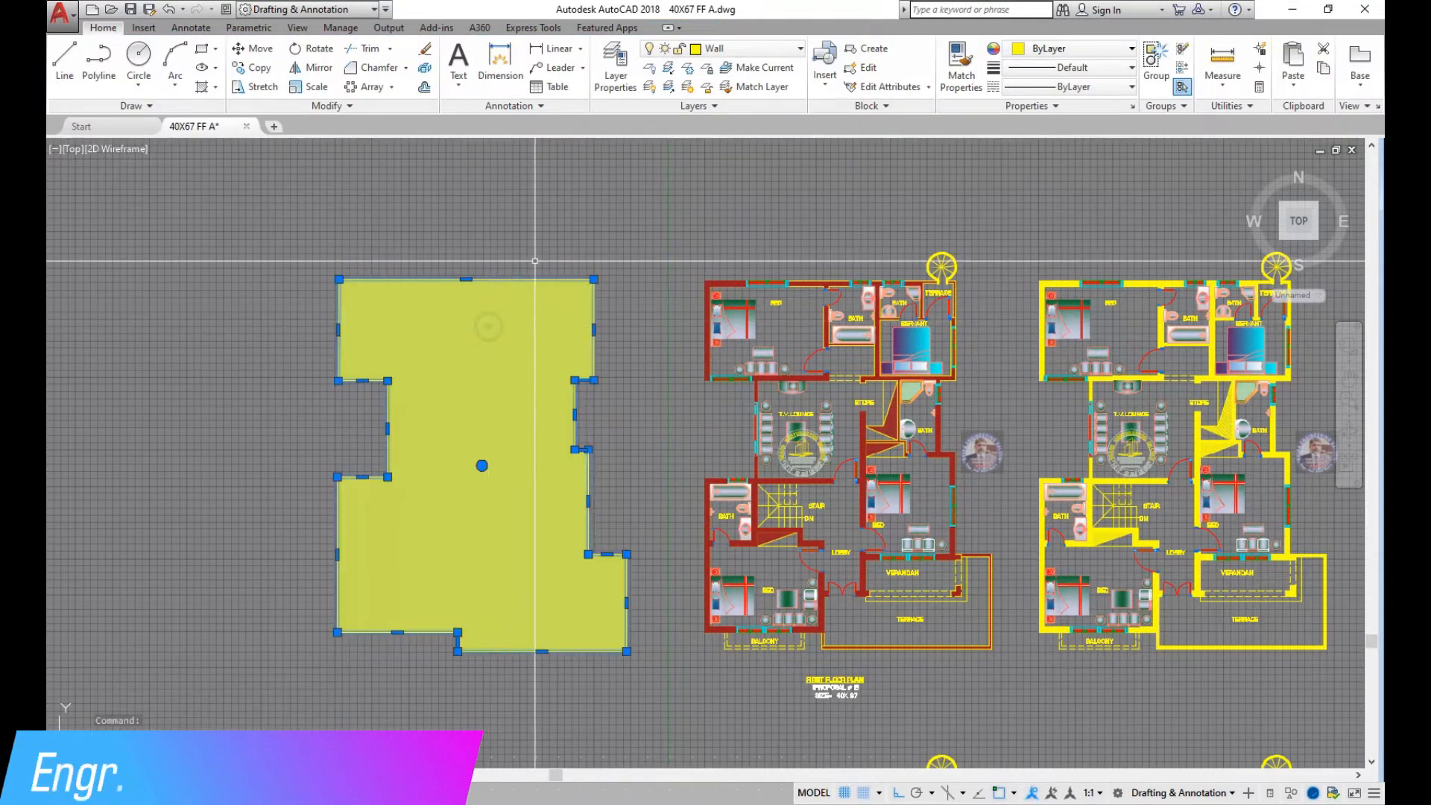
{"action": "left_click", "coordinate": [574, 67]}
{"action": "left_click", "coordinate": [516, 133]}
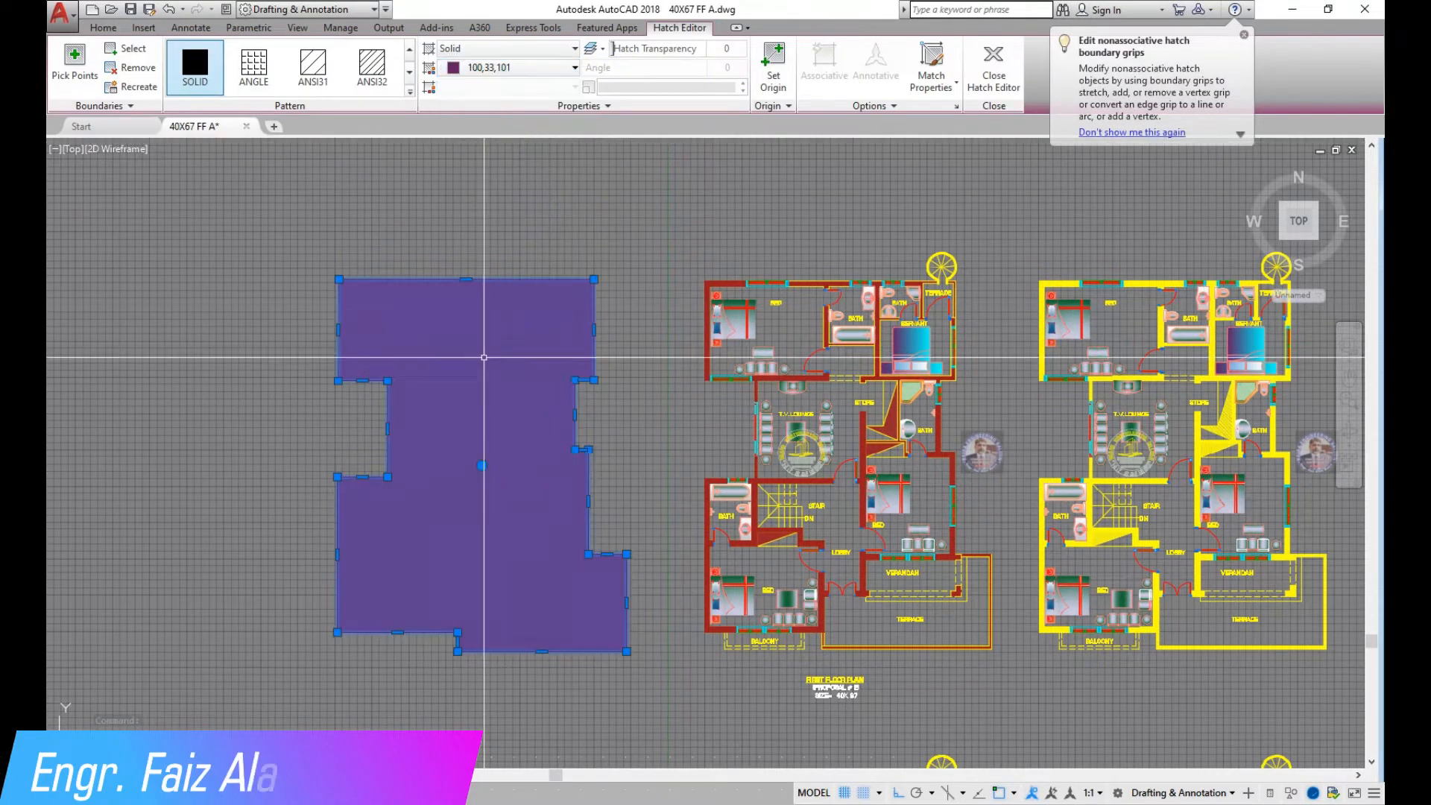
{"action": "key", "text": "Escape"}
Copy the purple hatch from its upper-left corner onto the upper-row red, yellow and blue plans
{"action": "left_click", "coordinate": [258, 69]}
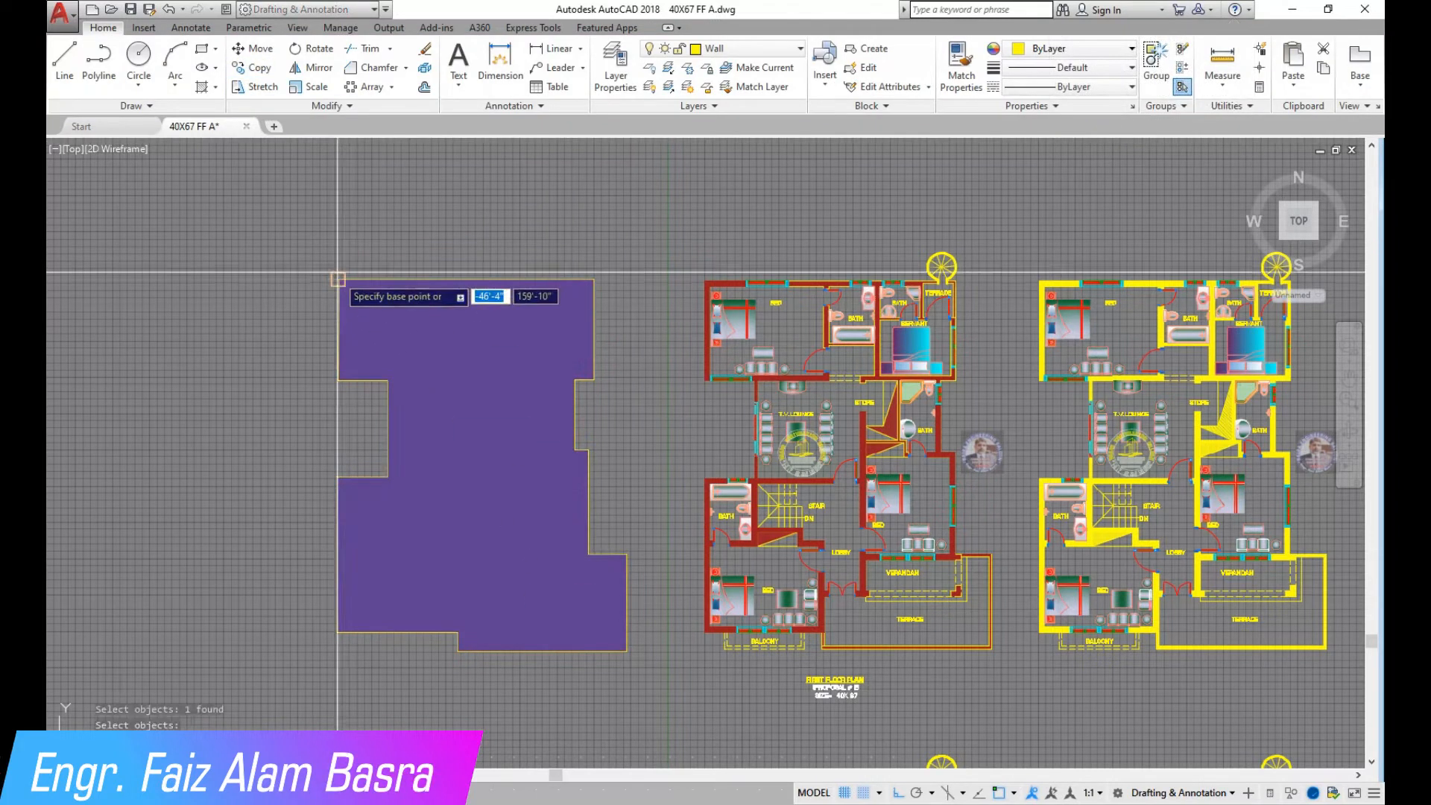
{"action": "left_click", "coordinate": [337, 278]}
{"action": "scroll", "coordinate": [792, 281], "scroll_direction": "up", "scroll_amount": 5}
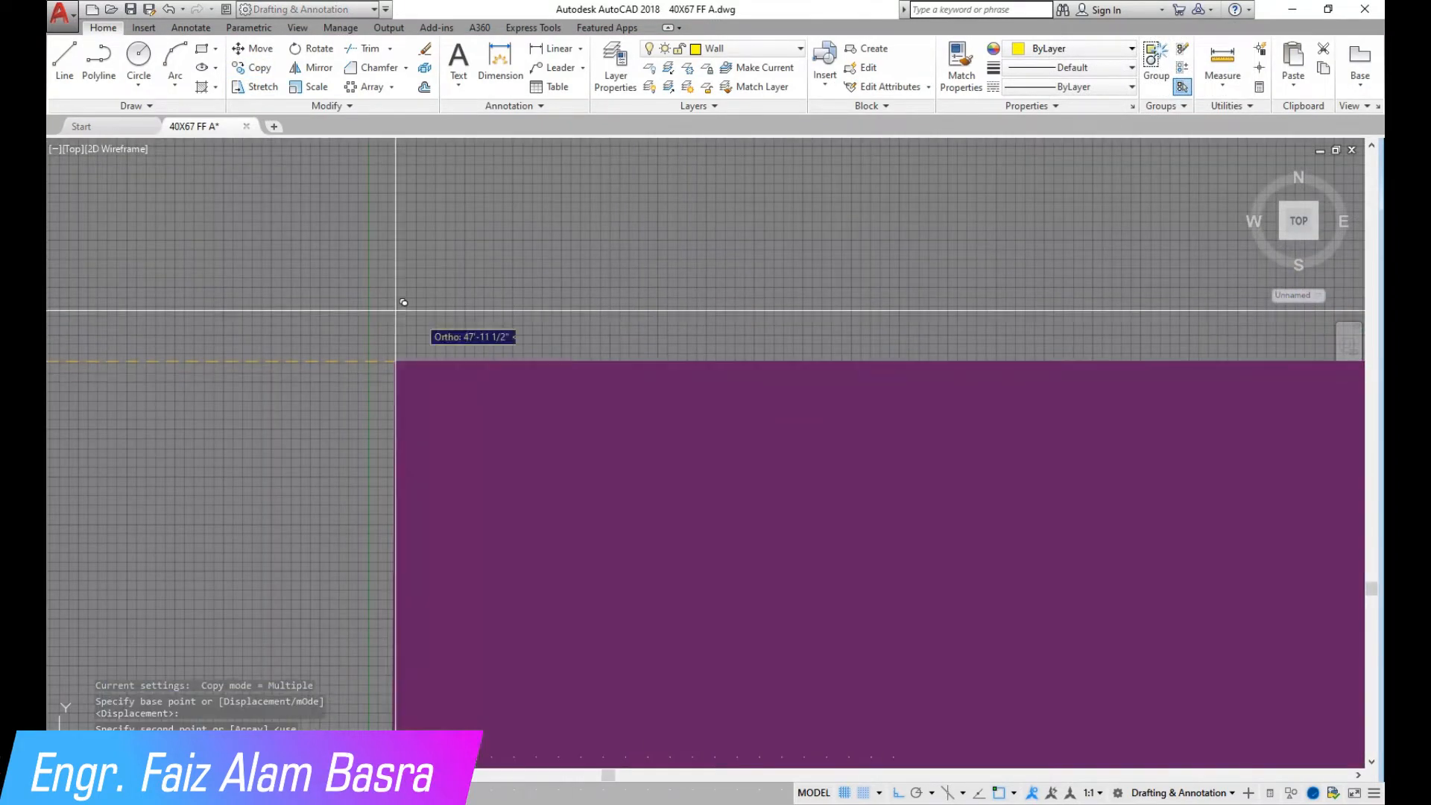
{"action": "scroll", "coordinate": [614, 375], "scroll_direction": "down", "scroll_amount": 8}
{"action": "scroll", "coordinate": [555, 319], "scroll_direction": "up", "scroll_amount": 5}
{"action": "left_click", "coordinate": [649, 261]}
{"action": "scroll", "coordinate": [391, 298], "scroll_direction": "down", "scroll_amount": 5}
{"action": "middle_click_drag", "start_coordinate": [1092, 300], "coordinate": [626, 312]}
{"action": "scroll", "coordinate": [634, 320], "scroll_direction": "up", "scroll_amount": 5}
{"action": "scroll", "coordinate": [667, 260], "scroll_direction": "down", "scroll_amount": 8}
Send the three purple hatches behind the upper-row plans and delete the source hatch and its outline
{"action": "left_click", "coordinate": [390, 428]}
{"action": "left_click", "coordinate": [578, 422]}
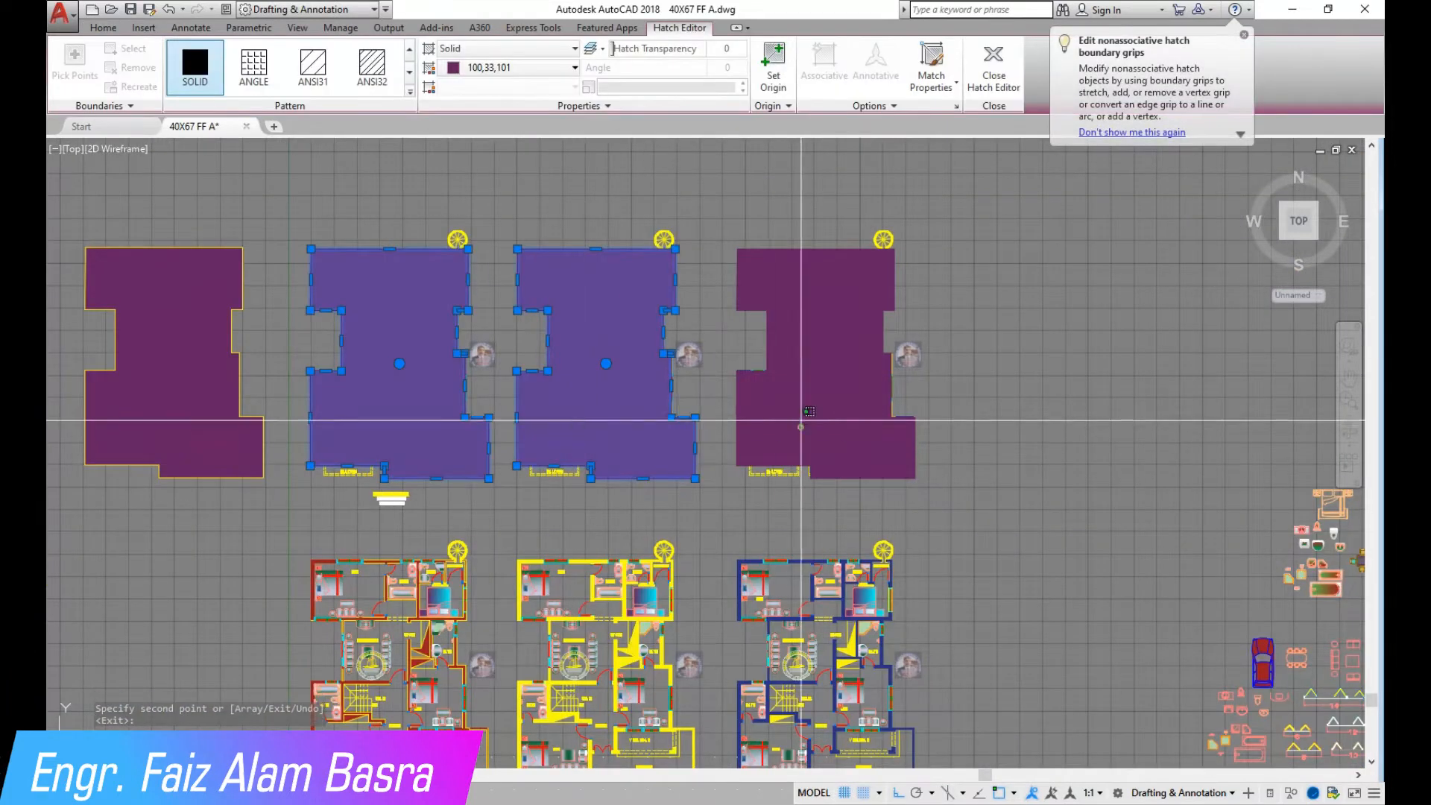
{"action": "left_click", "coordinate": [104, 29]}
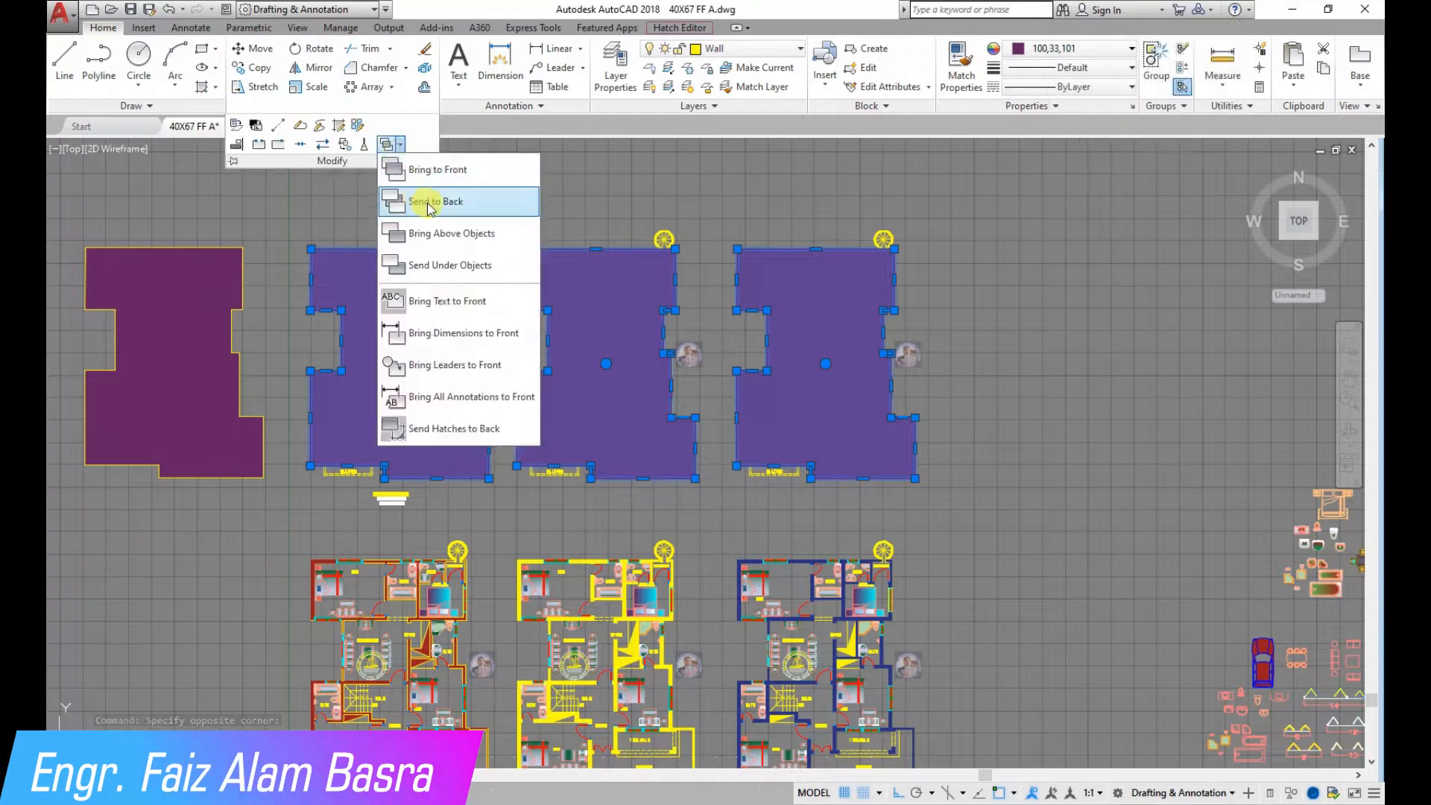
{"action": "left_click", "coordinate": [430, 205]}
{"action": "left_click", "coordinate": [84, 193]}
{"action": "key", "text": "Delete"}
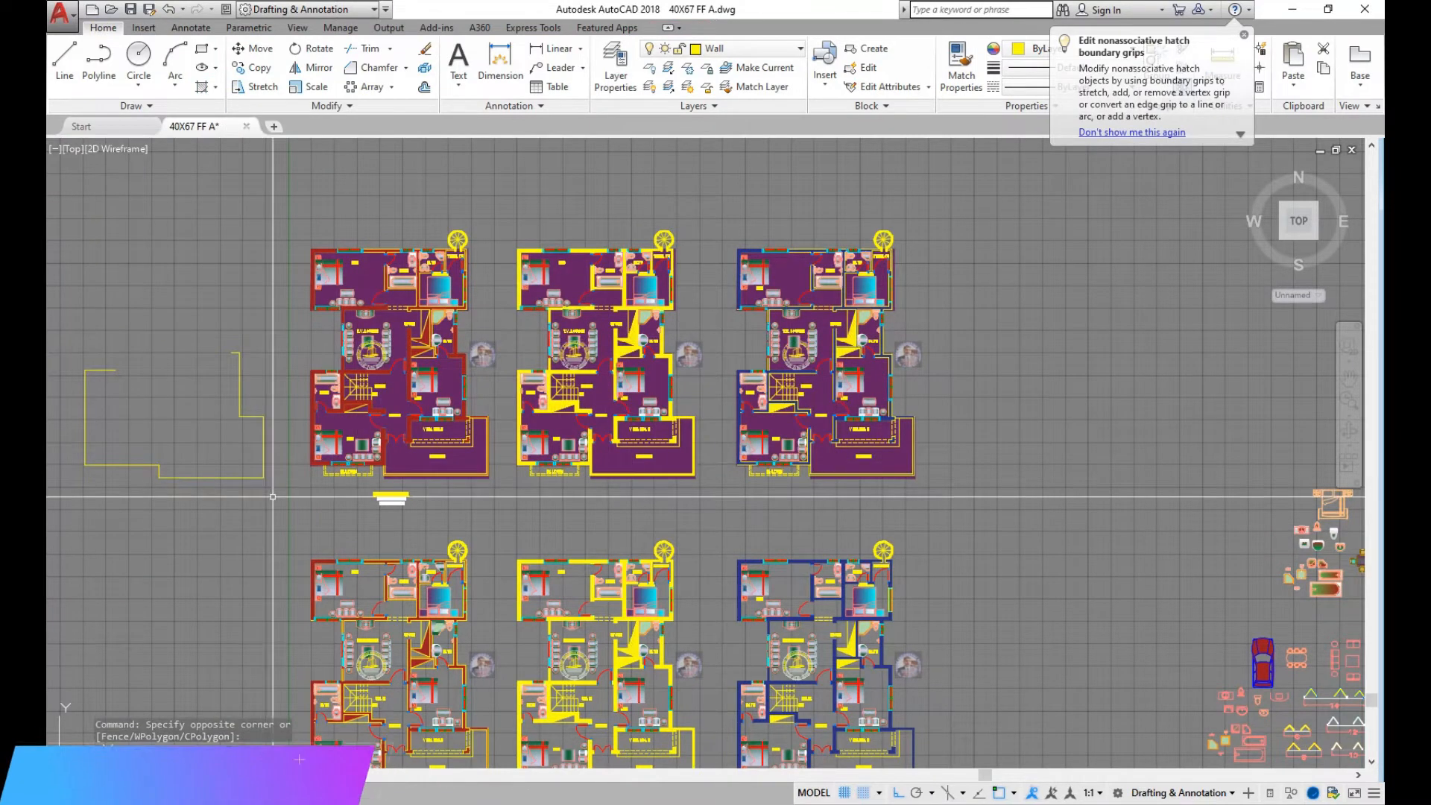
Stretch the red plan's purple hatch to the outer faces of the terrace's lower and right walls
{"action": "scroll", "coordinate": [393, 463], "scroll_direction": "up", "scroll_amount": 6}
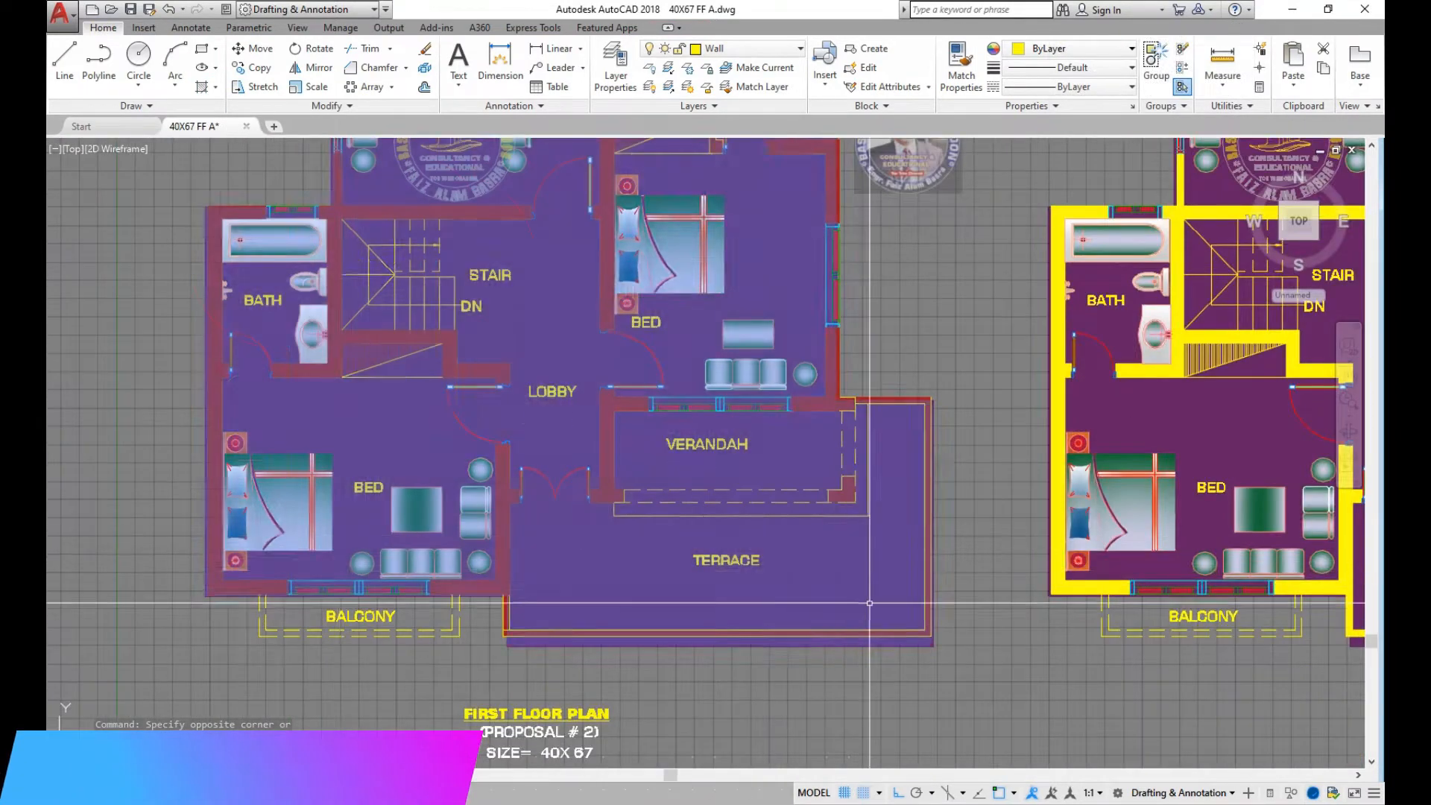
{"action": "scroll", "coordinate": [601, 580], "scroll_direction": "down", "scroll_amount": 7}
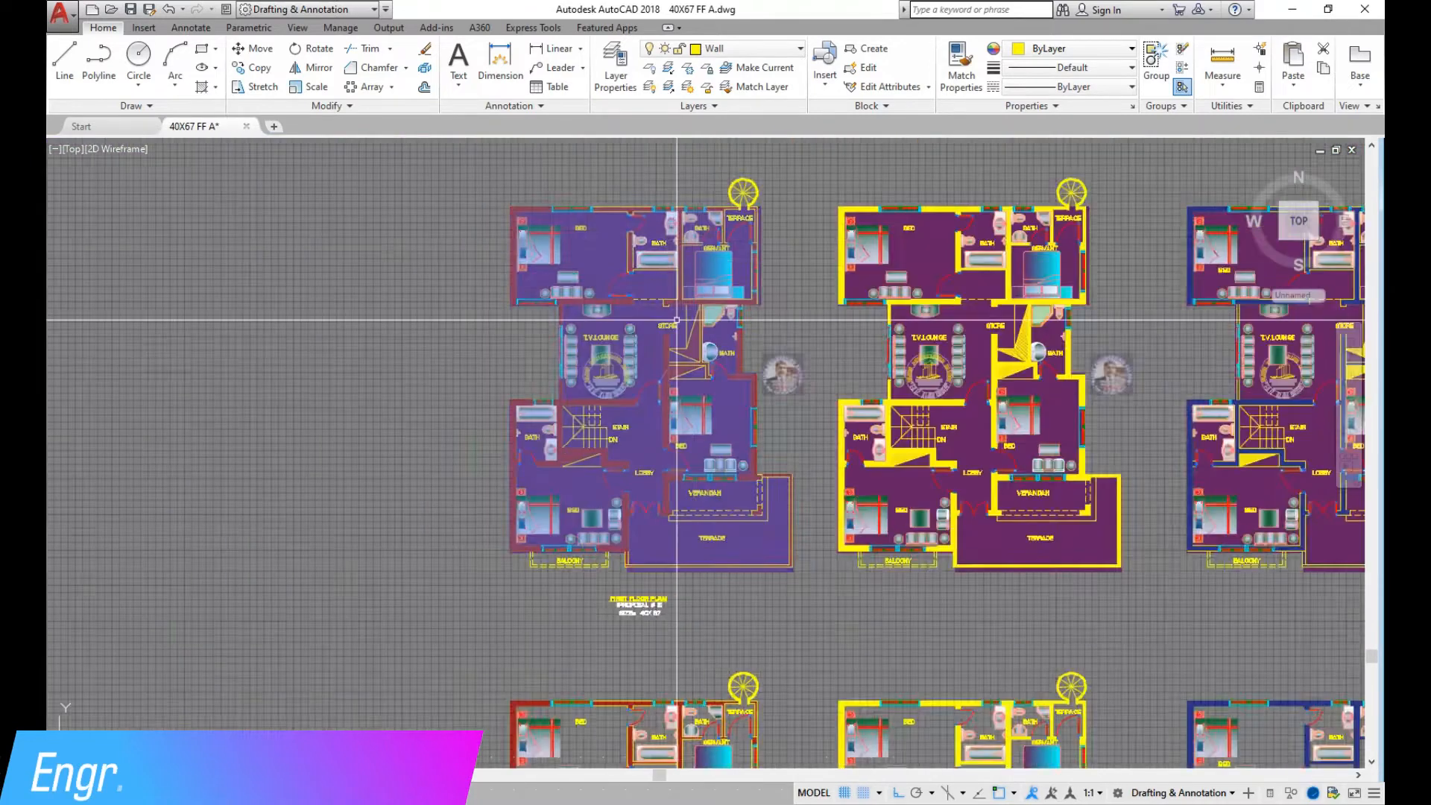
{"action": "scroll", "coordinate": [696, 204], "scroll_direction": "up", "scroll_amount": 6}
{"action": "scroll", "coordinate": [673, 196], "scroll_direction": "up", "scroll_amount": 2}
{"action": "scroll", "coordinate": [667, 417], "scroll_direction": "down", "scroll_amount": 8}
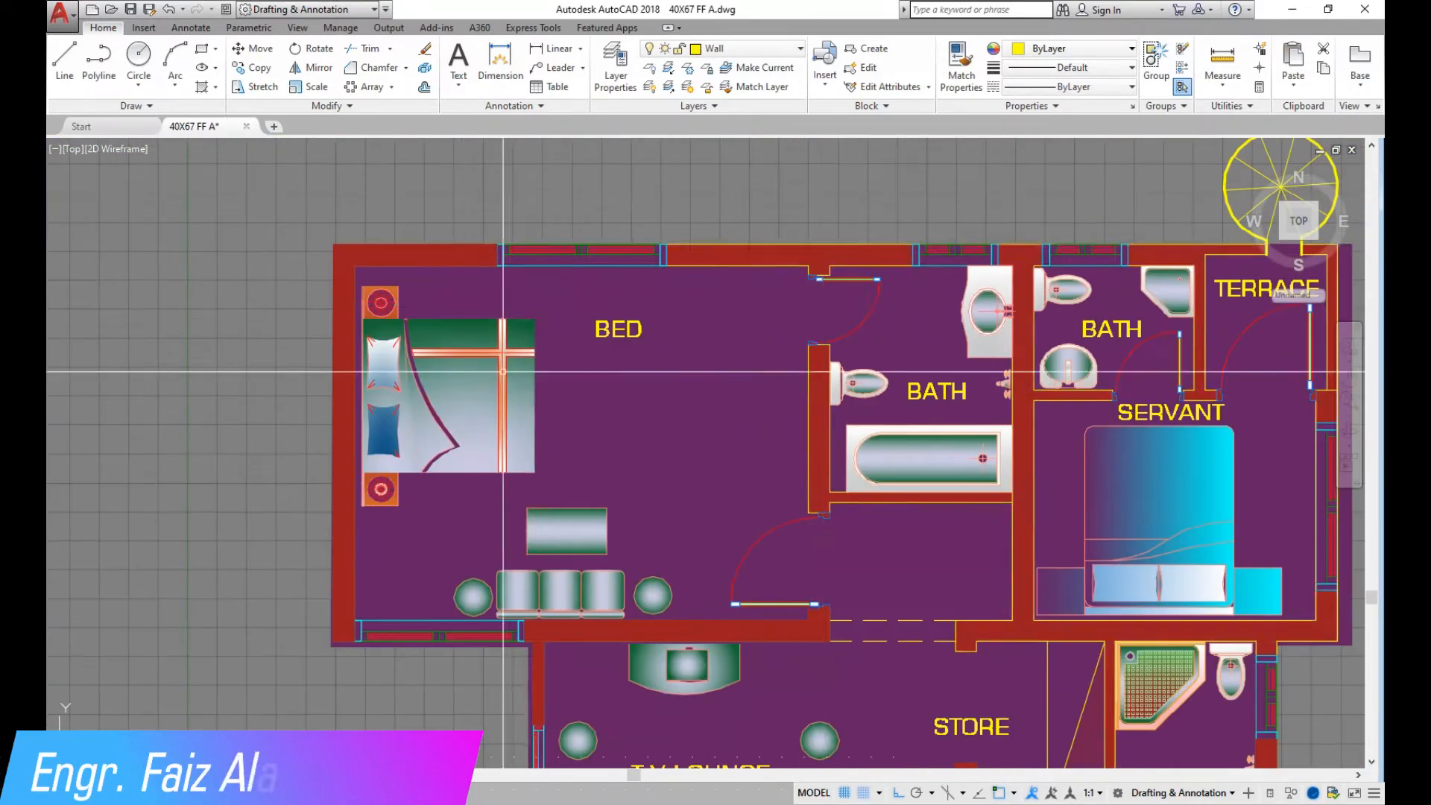
{"action": "scroll", "coordinate": [702, 586], "scroll_direction": "up", "scroll_amount": 6}
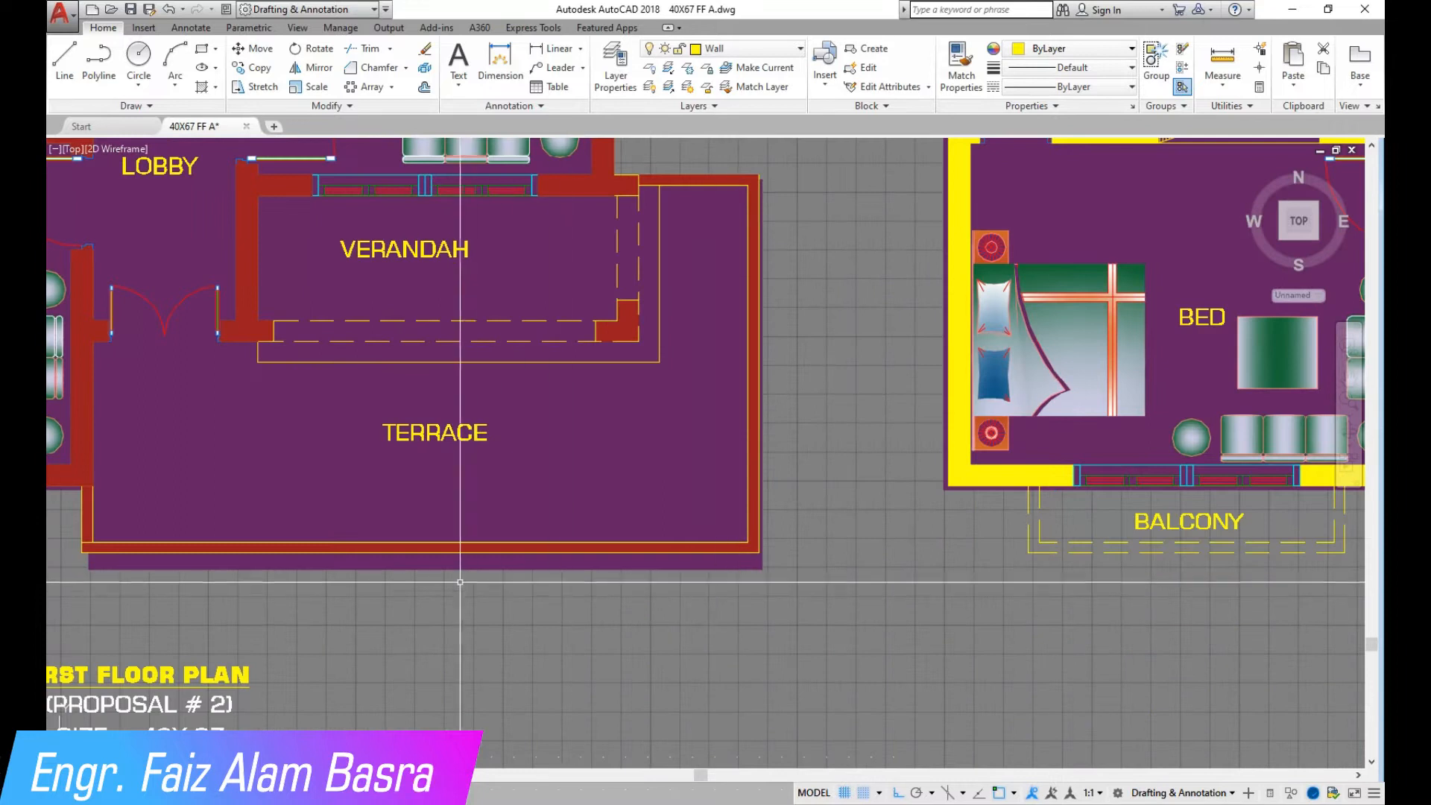
{"action": "left_click", "coordinate": [453, 559]}
{"action": "left_click", "coordinate": [425, 568]}
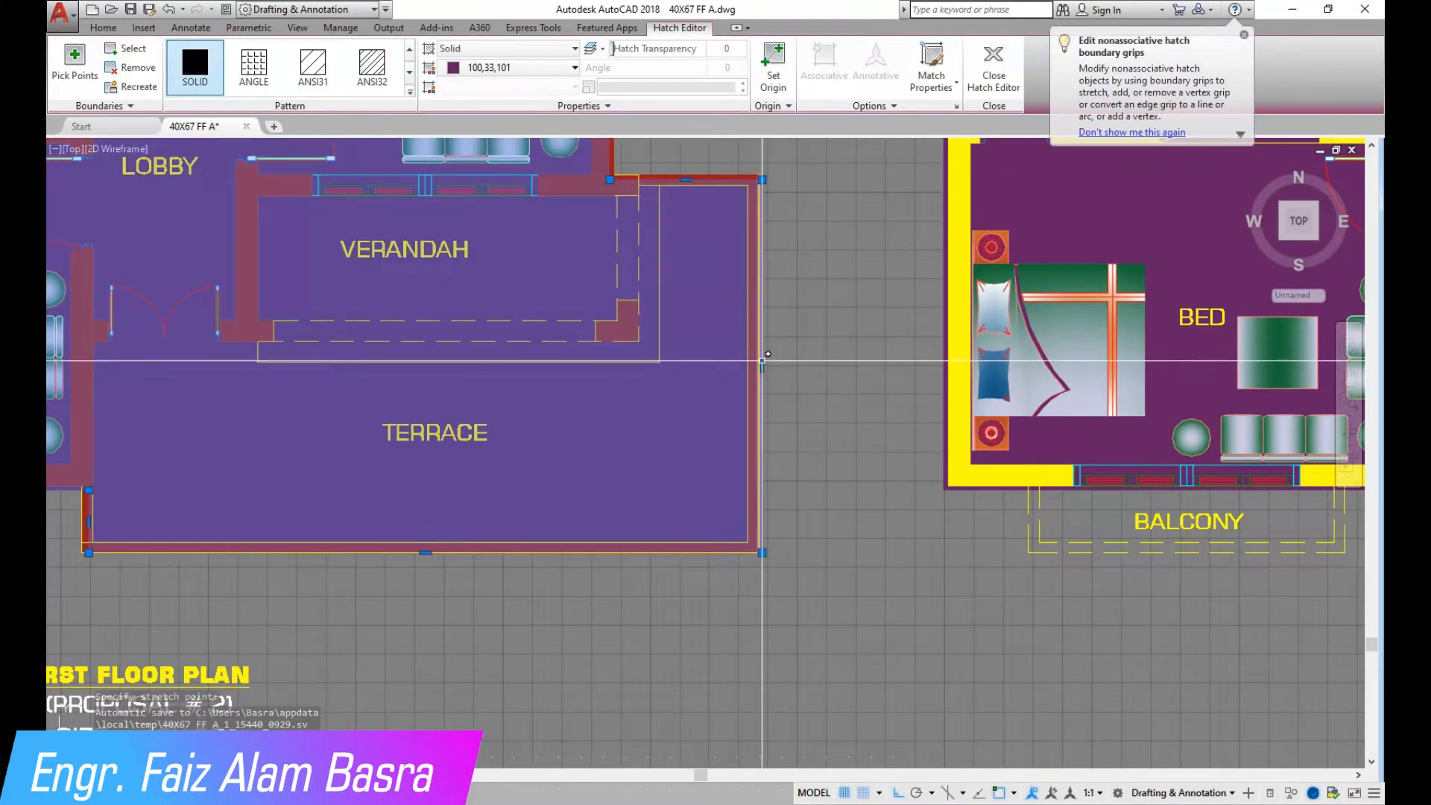
{"action": "left_click", "coordinate": [762, 363]}
{"action": "scroll", "coordinate": [766, 365], "scroll_direction": "up", "scroll_amount": 6}
{"action": "left_click", "coordinate": [735, 376]}
{"action": "scroll", "coordinate": [744, 377], "scroll_direction": "down", "scroll_amount": 6}
{"action": "scroll", "coordinate": [701, 276], "scroll_direction": "up", "scroll_amount": 4}
{"action": "middle_click_drag", "start_coordinate": [700, 276], "coordinate": [721, 463]}
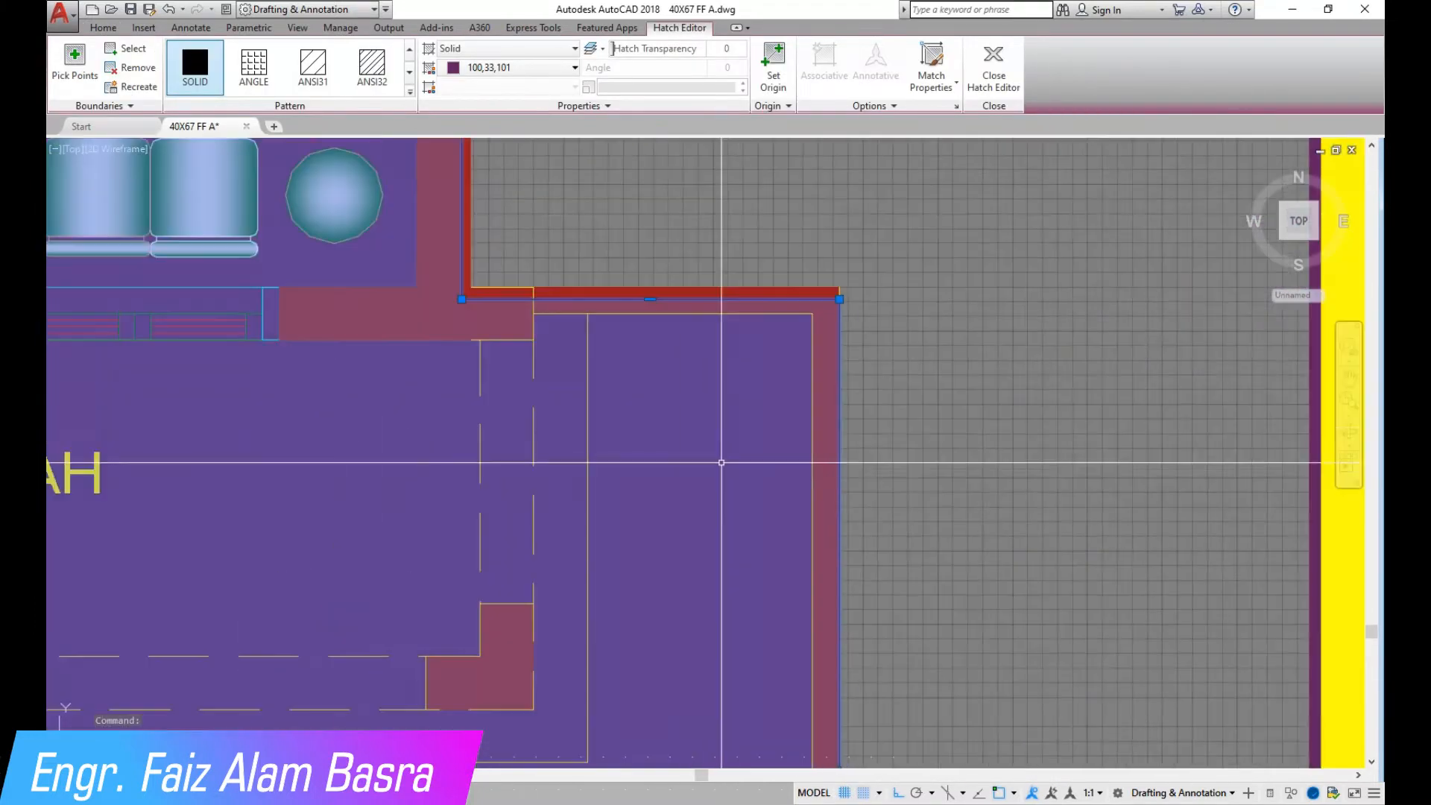
Stretch the red plan's purple hatch edge to the outer face of the terrace's upper wall
{"action": "scroll", "coordinate": [676, 298], "scroll_direction": "up", "scroll_amount": 5}
{"action": "left_click", "coordinate": [650, 299]}
{"action": "left_click", "coordinate": [649, 287]}
{"action": "scroll", "coordinate": [657, 297], "scroll_direction": "down", "scroll_amount": 3}
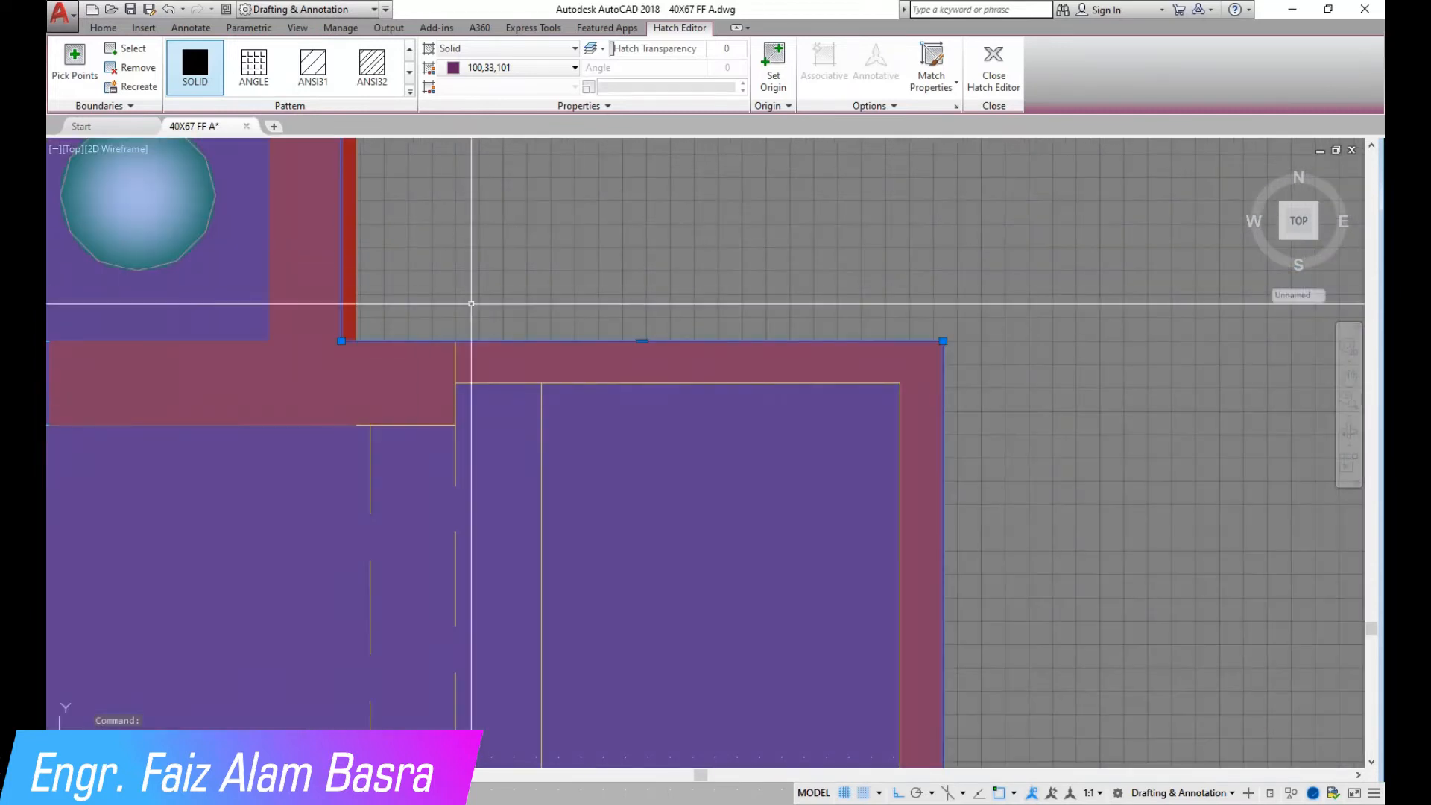
{"action": "scroll", "coordinate": [471, 303], "scroll_direction": "down", "scroll_amount": 4}
{"action": "scroll", "coordinate": [588, 458], "scroll_direction": "up", "scroll_amount": 6}
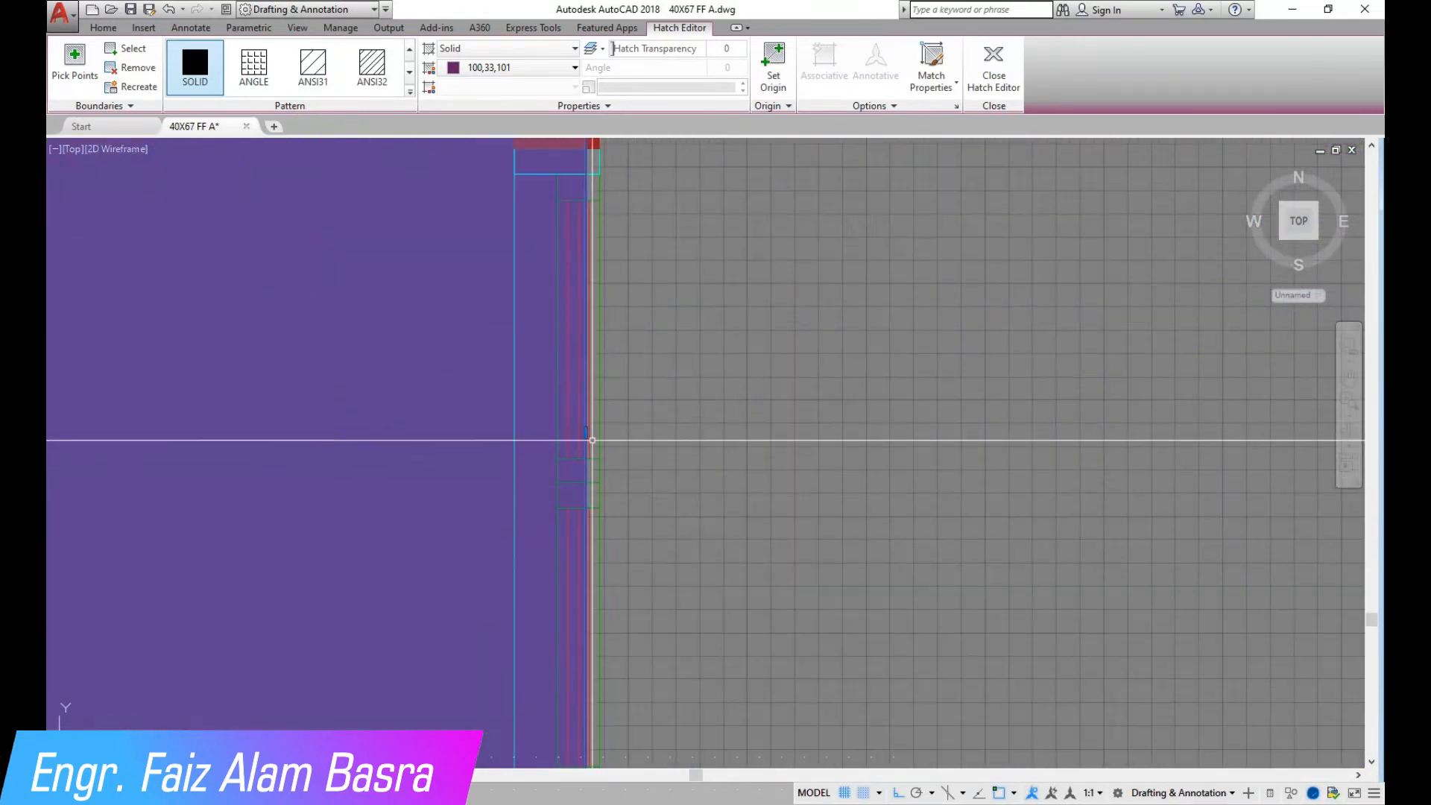
{"action": "key", "text": "Escape"}
{"action": "scroll", "coordinate": [671, 450], "scroll_direction": "down", "scroll_amount": 10}
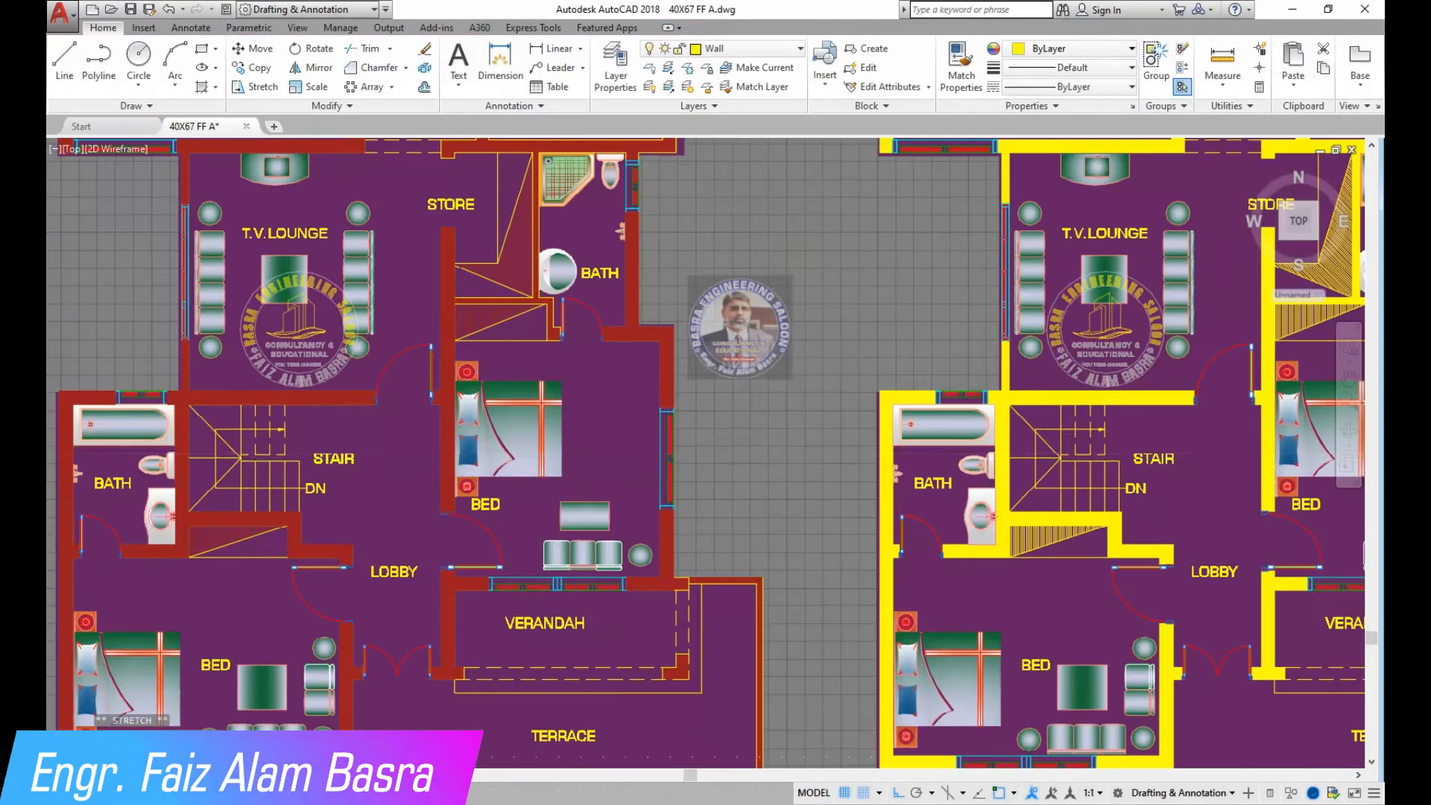
Adjust the yellow plan's purple hatch edges to the wall faces beside the servant room and below the upper bedroom
{"action": "scroll", "coordinate": [418, 463], "scroll_direction": "down", "scroll_amount": 4}
{"action": "scroll", "coordinate": [734, 373], "scroll_direction": "up", "scroll_amount": 10}
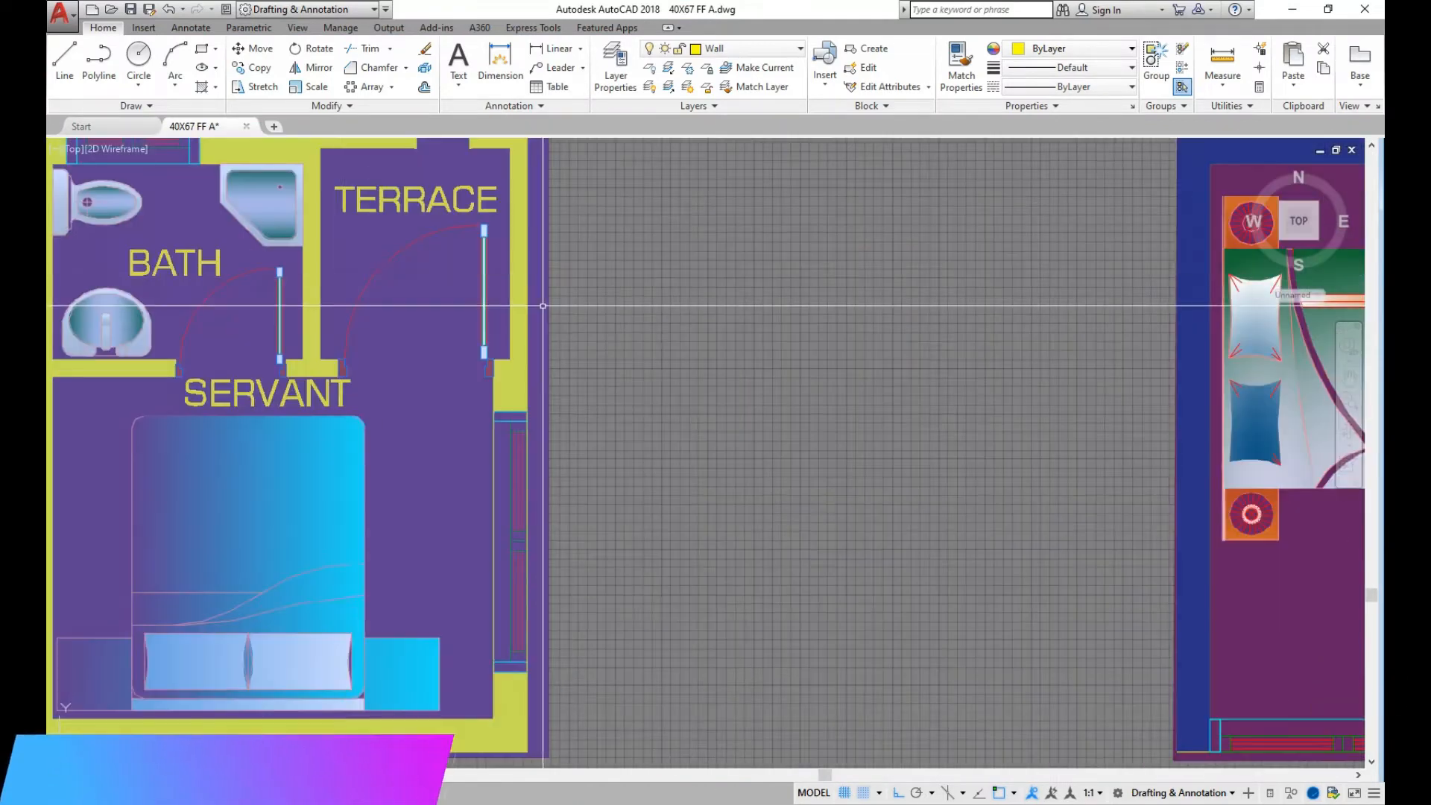
{"action": "left_click", "coordinate": [558, 456]}
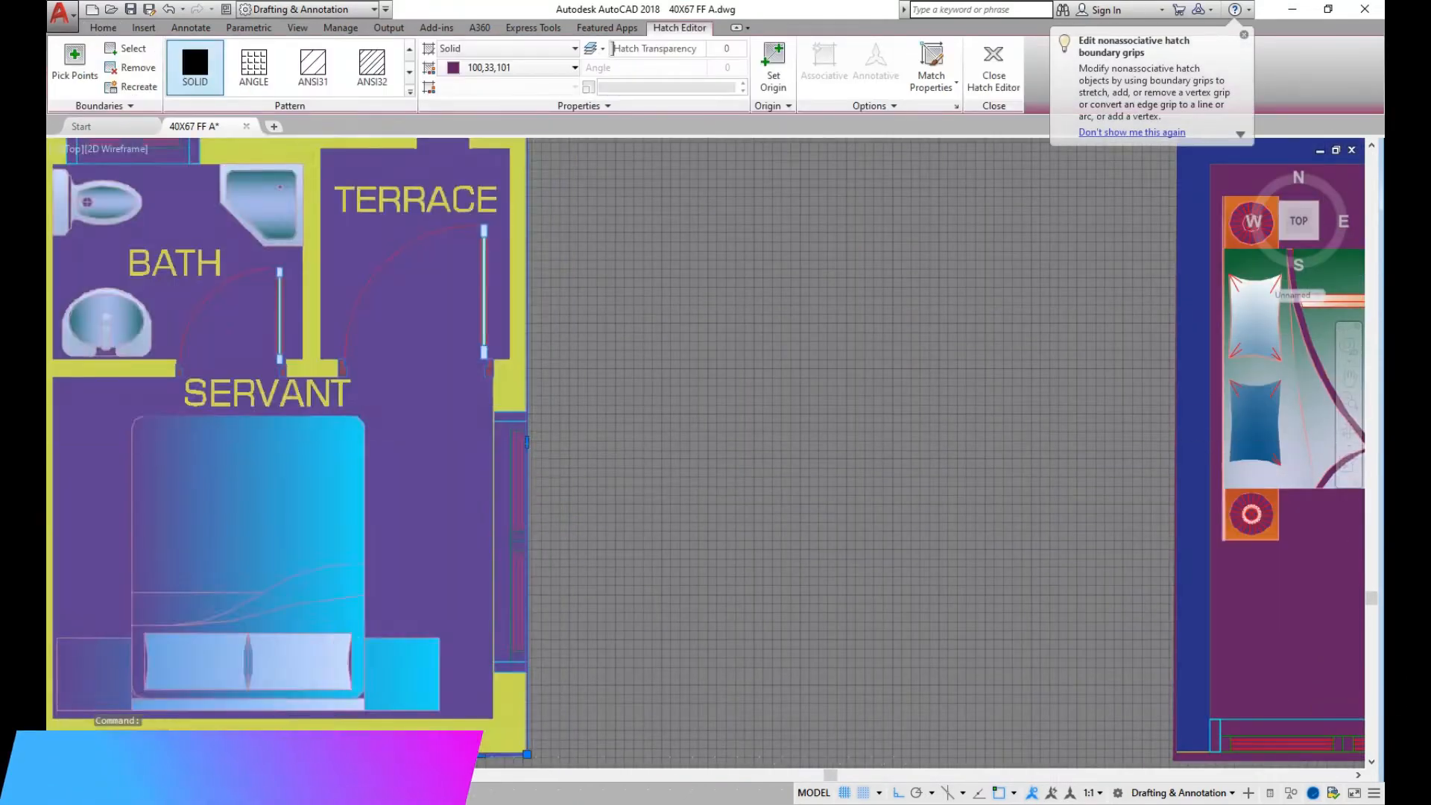
{"action": "key", "text": "Escape"}
{"action": "scroll", "coordinate": [669, 398], "scroll_direction": "down", "scroll_amount": 5}
{"action": "scroll", "coordinate": [734, 345], "scroll_direction": "down", "scroll_amount": 3}
{"action": "scroll", "coordinate": [345, 440], "scroll_direction": "up", "scroll_amount": 10}
{"action": "left_click", "coordinate": [384, 422]}
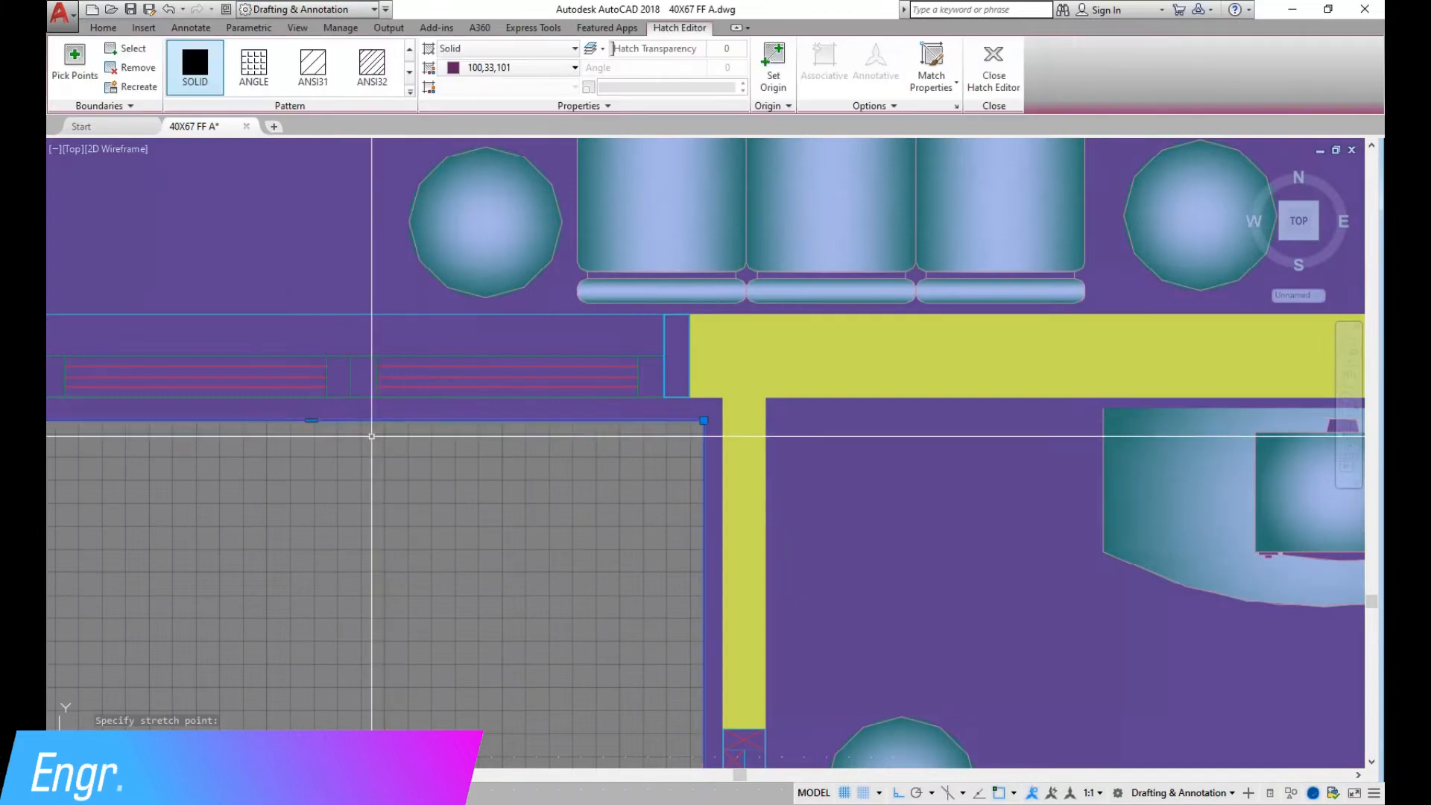
{"action": "left_click", "coordinate": [312, 421]}
{"action": "scroll", "coordinate": [875, 443], "scroll_direction": "down", "scroll_amount": 10}
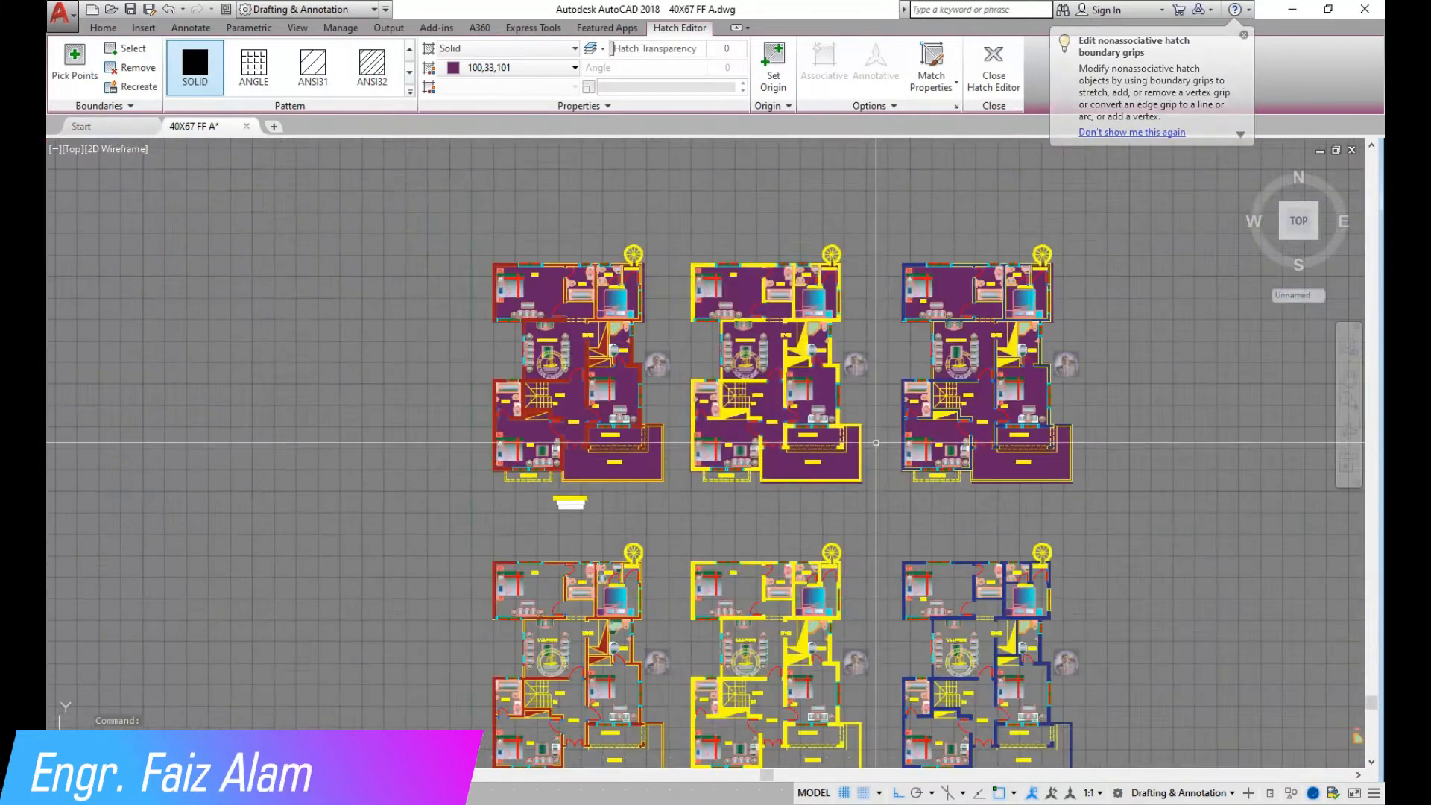
{"action": "key", "text": "Escape"}
Delete the purple hatches from the upper-row red and blue plans
{"action": "scroll", "coordinate": [876, 443], "scroll_direction": "up", "scroll_amount": 2}
{"action": "scroll", "coordinate": [502, 492], "scroll_direction": "up", "scroll_amount": 4}
{"action": "left_click", "coordinate": [502, 494]}
{"action": "key", "text": "Delete"}
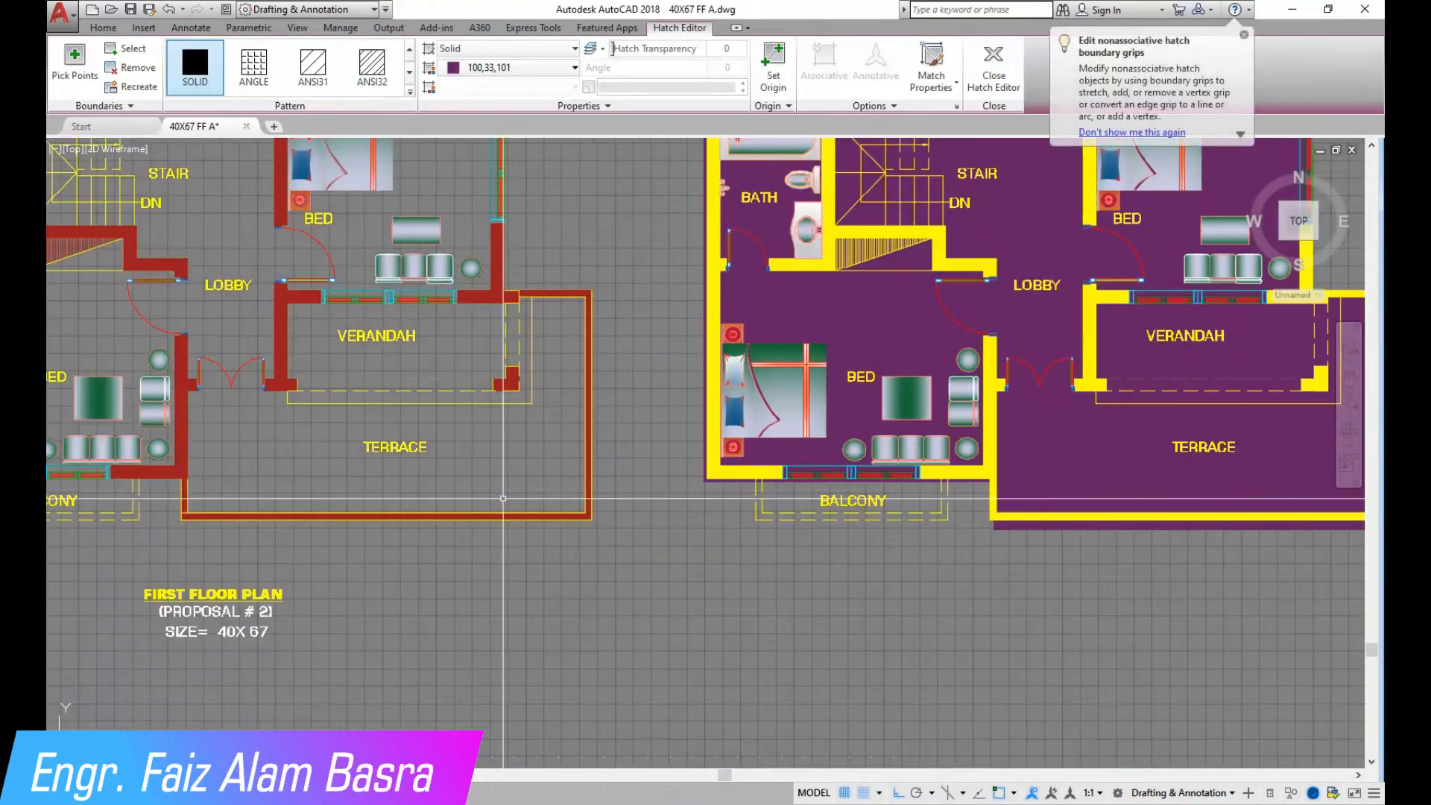
{"action": "scroll", "coordinate": [178, 477], "scroll_direction": "down", "scroll_amount": 4}
{"action": "key", "text": "Delete"}
Stretch the yellow plan's purple hatch edges to the outer faces of the terrace's lower and upper walls
{"action": "scroll", "coordinate": [574, 491], "scroll_direction": "up", "scroll_amount": 6}
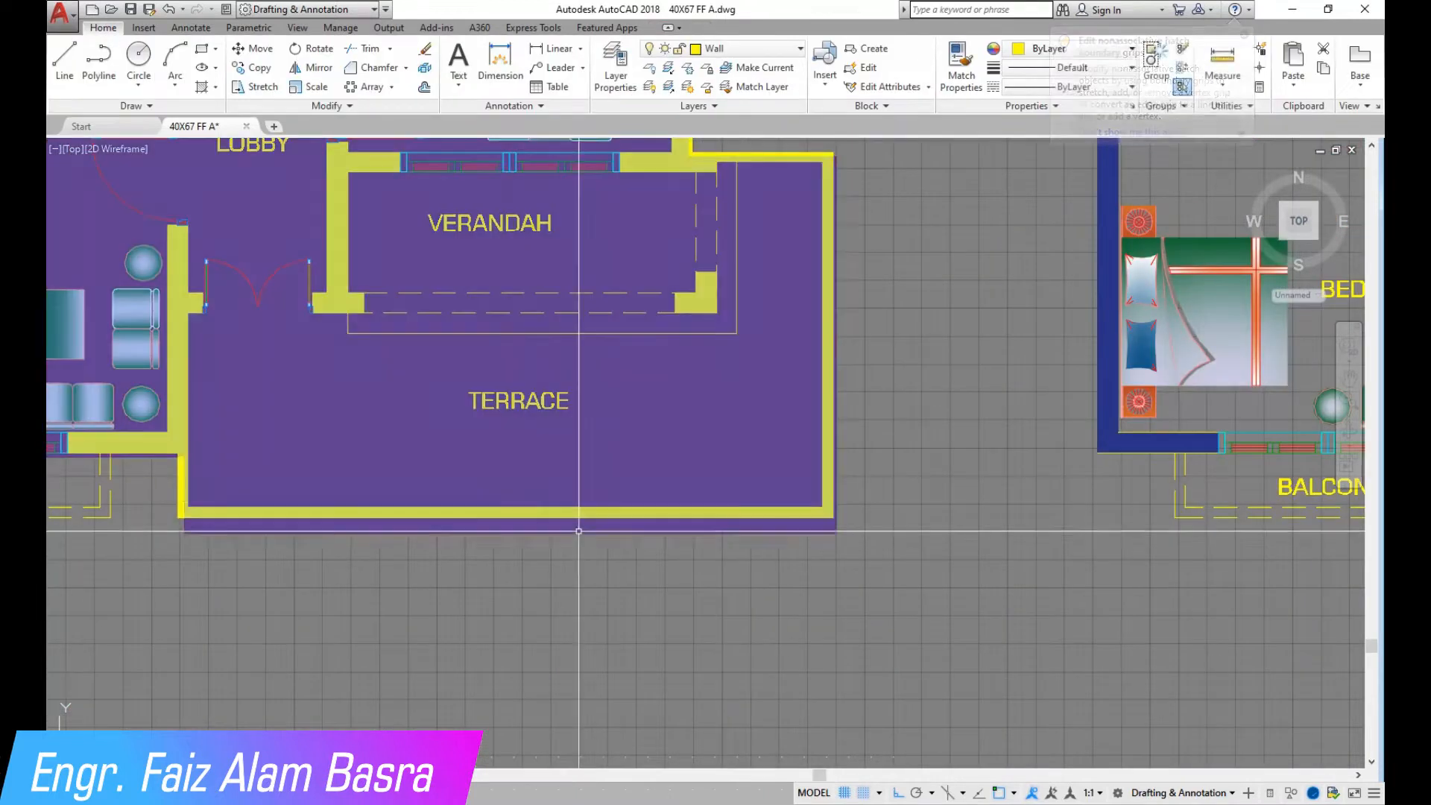
{"action": "left_click", "coordinate": [502, 535]}
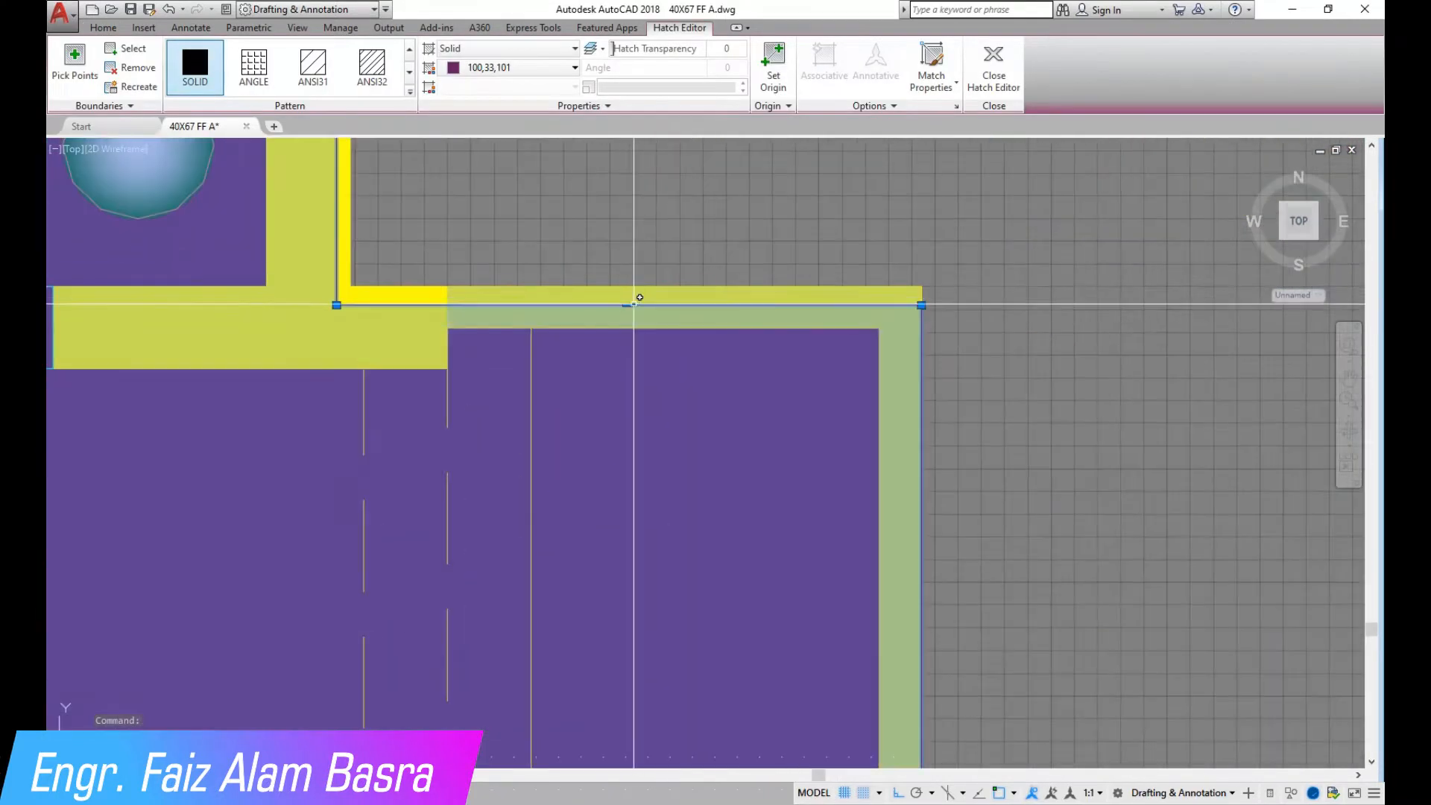
{"action": "scroll", "coordinate": [596, 386], "scroll_direction": "down", "scroll_amount": 5}
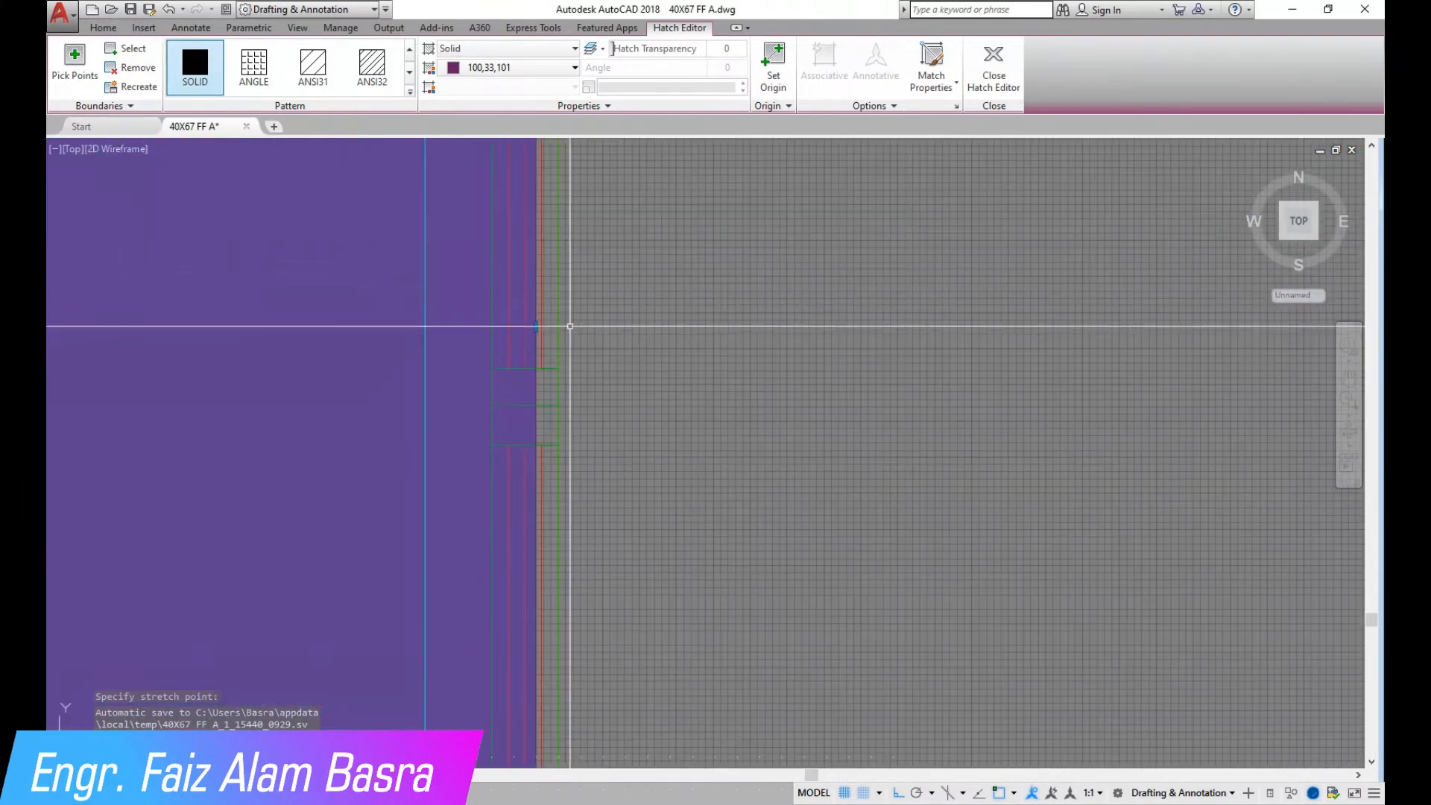
Align the yellow plan's purple hatch edges with the right-hand outer wall faces beside the store bath and bedroom
{"action": "scroll", "coordinate": [605, 447], "scroll_direction": "down", "scroll_amount": 5}
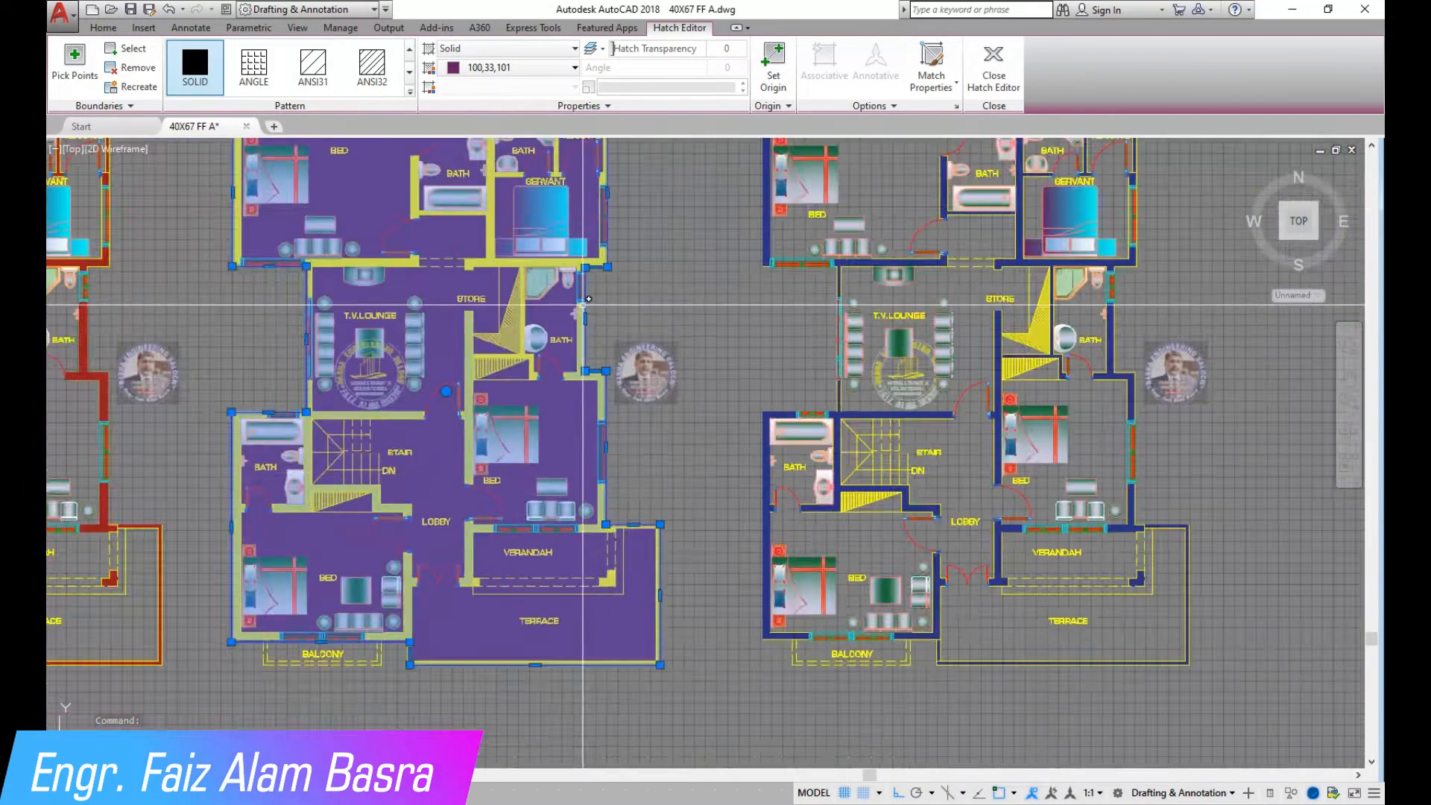
{"action": "scroll", "coordinate": [632, 738], "scroll_direction": "up", "scroll_amount": 6}
{"action": "scroll", "coordinate": [620, 740], "scroll_direction": "down", "scroll_amount": 3}
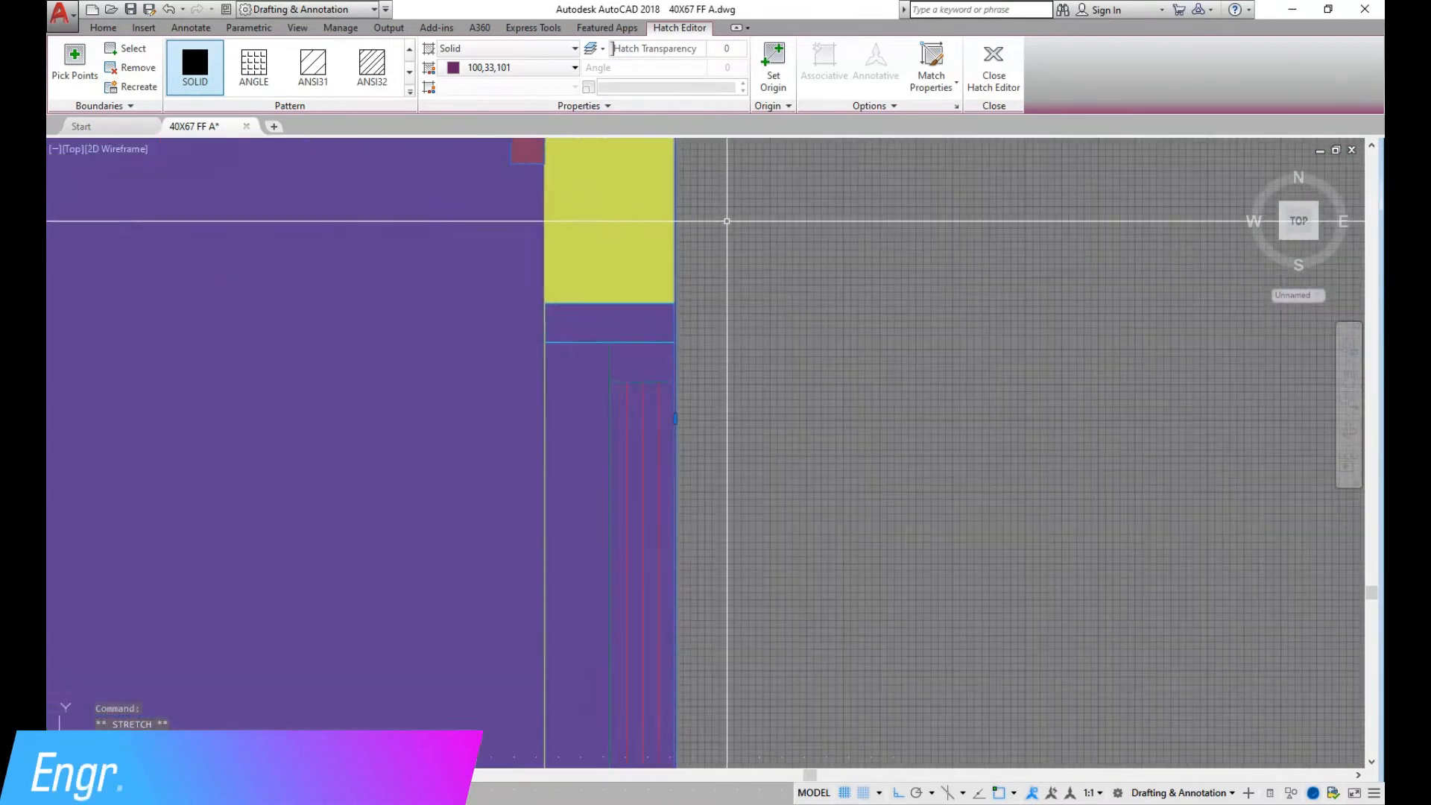
{"action": "scroll", "coordinate": [603, 298], "scroll_direction": "down", "scroll_amount": 5}
Align the yellow plan's purple hatch edges with the outer wall faces of the upper bedroom and T.V. lounge
{"action": "scroll", "coordinate": [339, 253], "scroll_direction": "up", "scroll_amount": 10}
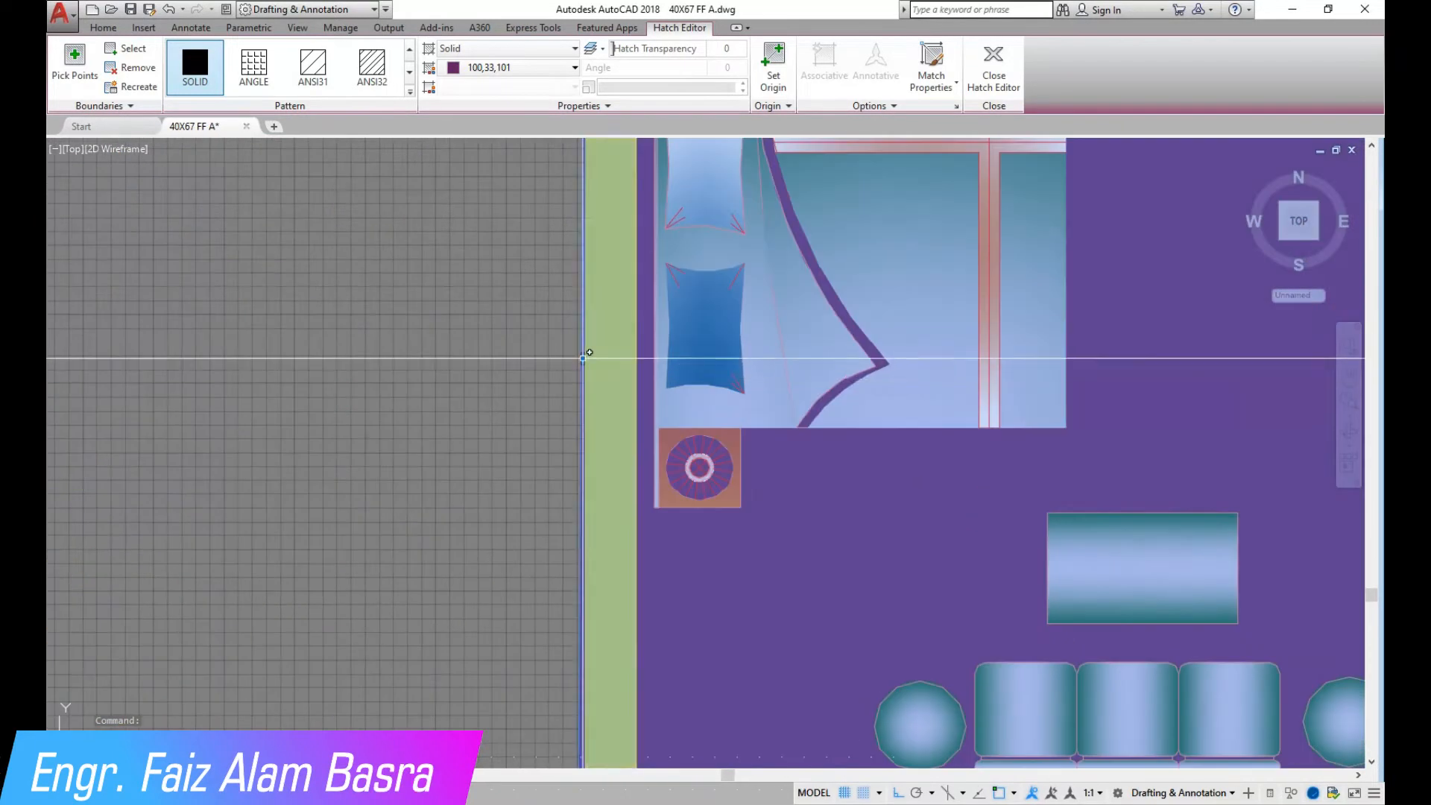
{"action": "scroll", "coordinate": [584, 358], "scroll_direction": "down", "scroll_amount": 5}
{"action": "scroll", "coordinate": [689, 492], "scroll_direction": "up", "scroll_amount": 10}
{"action": "scroll", "coordinate": [564, 477], "scroll_direction": "down", "scroll_amount": 5}
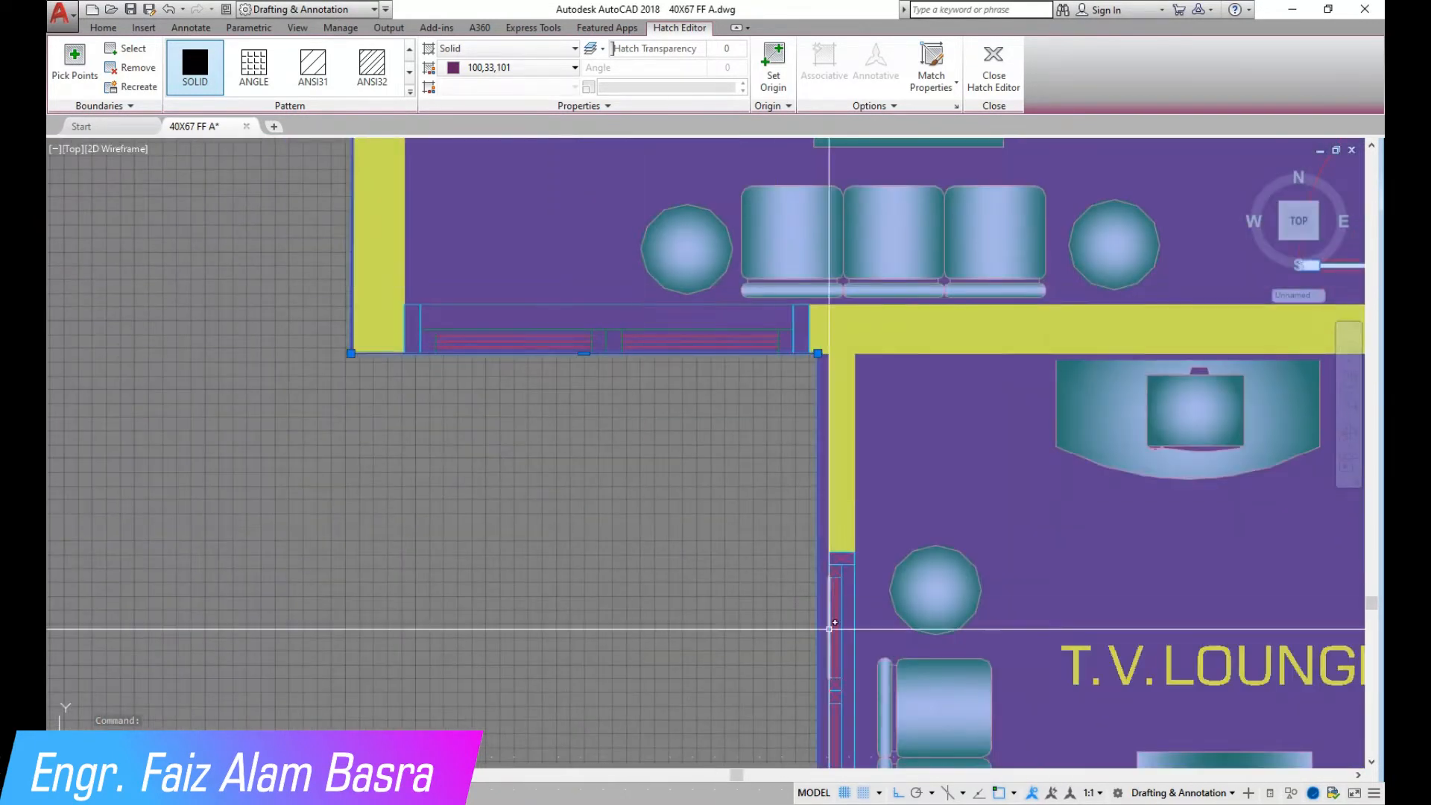
{"action": "middle_click_drag", "start_coordinate": [829, 629], "coordinate": [713, 299]}
{"action": "left_click", "coordinate": [705, 498]}
{"action": "scroll", "coordinate": [711, 485], "scroll_direction": "up", "scroll_amount": 5}
{"action": "scroll", "coordinate": [715, 447], "scroll_direction": "down", "scroll_amount": 8}
Align the yellow plan's purple hatch edges around the lower bath and bedroom and along the terrace's short wall beside the balcony
{"action": "scroll", "coordinate": [704, 468], "scroll_direction": "down", "scroll_amount": 5}
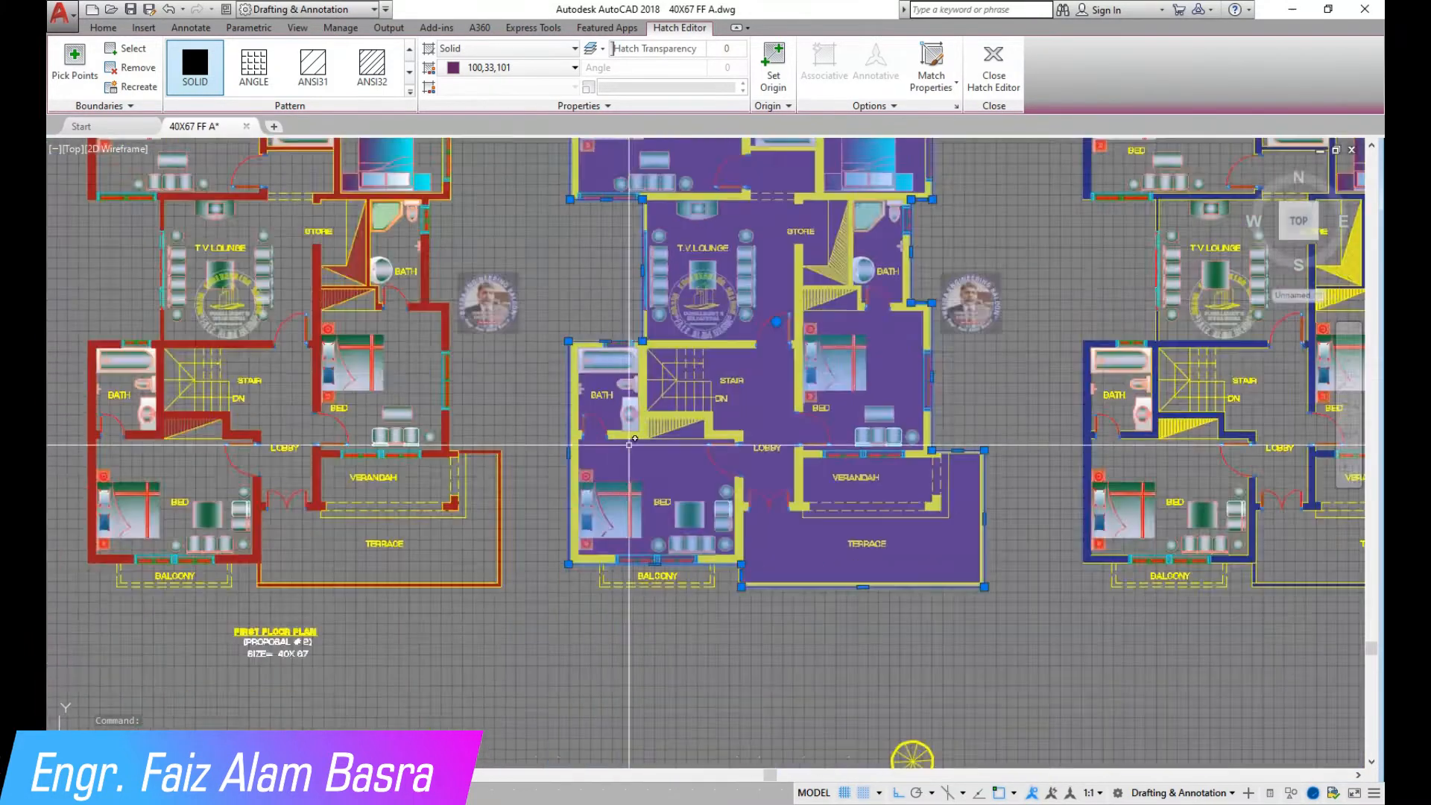
{"action": "scroll", "coordinate": [551, 522], "scroll_direction": "up", "scroll_amount": 8}
{"action": "scroll", "coordinate": [452, 309], "scroll_direction": "down", "scroll_amount": 2}
{"action": "scroll", "coordinate": [451, 309], "scroll_direction": "down", "scroll_amount": 5}
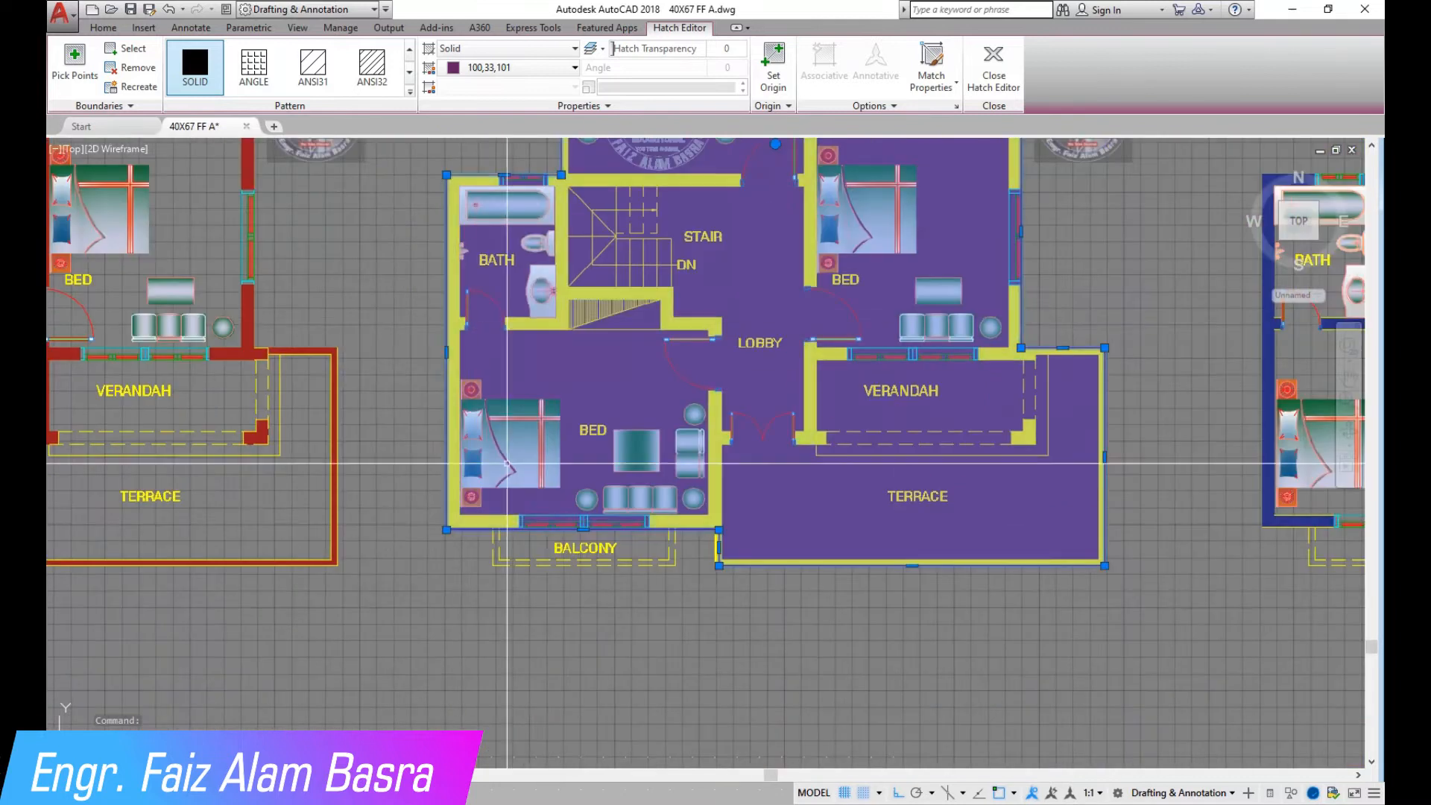
{"action": "scroll", "coordinate": [585, 485], "scroll_direction": "up", "scroll_amount": 7}
{"action": "scroll", "coordinate": [850, 516], "scroll_direction": "down", "scroll_amount": 2}
{"action": "scroll", "coordinate": [849, 516], "scroll_direction": "up", "scroll_amount": 3}
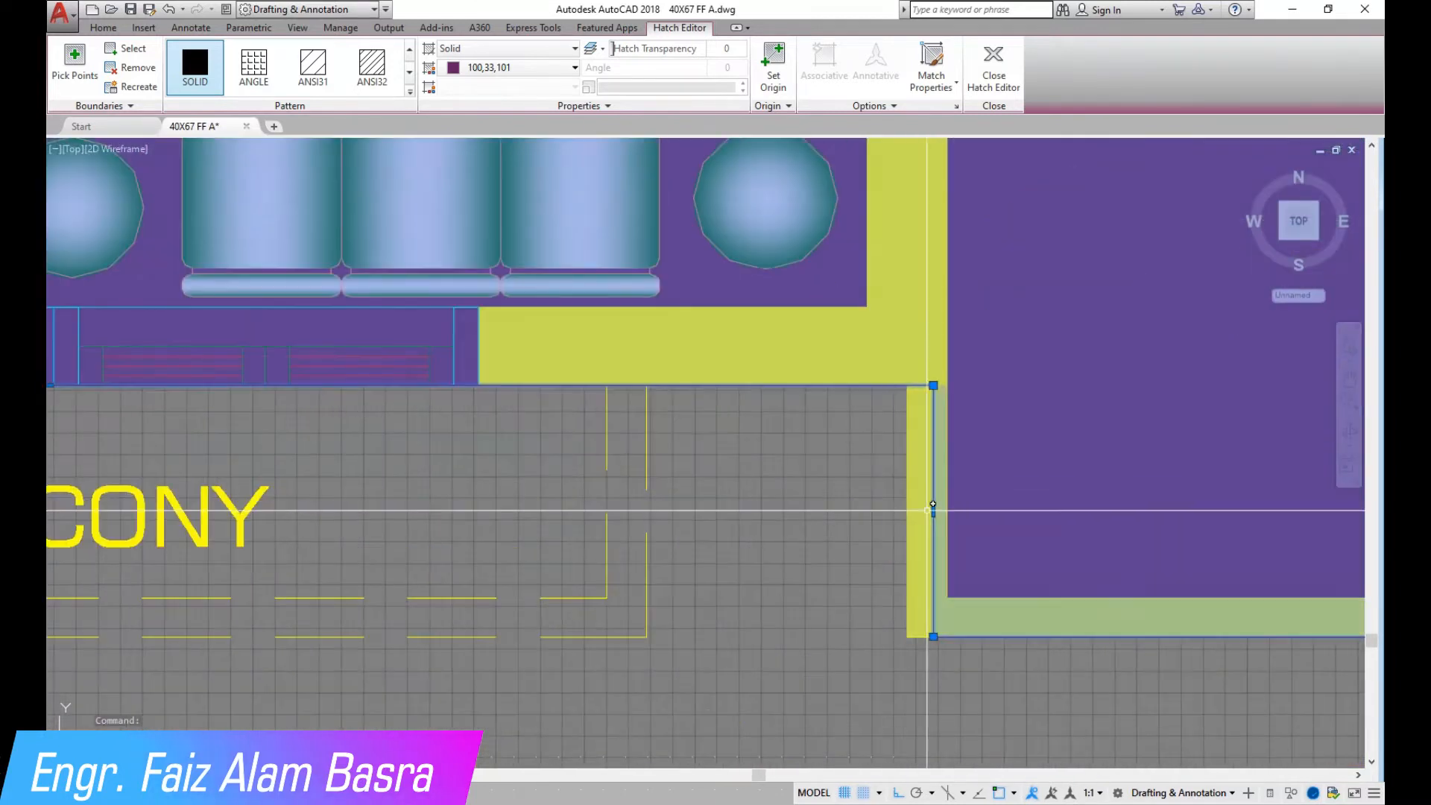
{"action": "left_click", "coordinate": [918, 503]}
{"action": "key", "text": "Escape"}
{"action": "scroll", "coordinate": [687, 511], "scroll_direction": "down", "scroll_amount": 3}
{"action": "scroll", "coordinate": [687, 512], "scroll_direction": "down", "scroll_amount": 2}
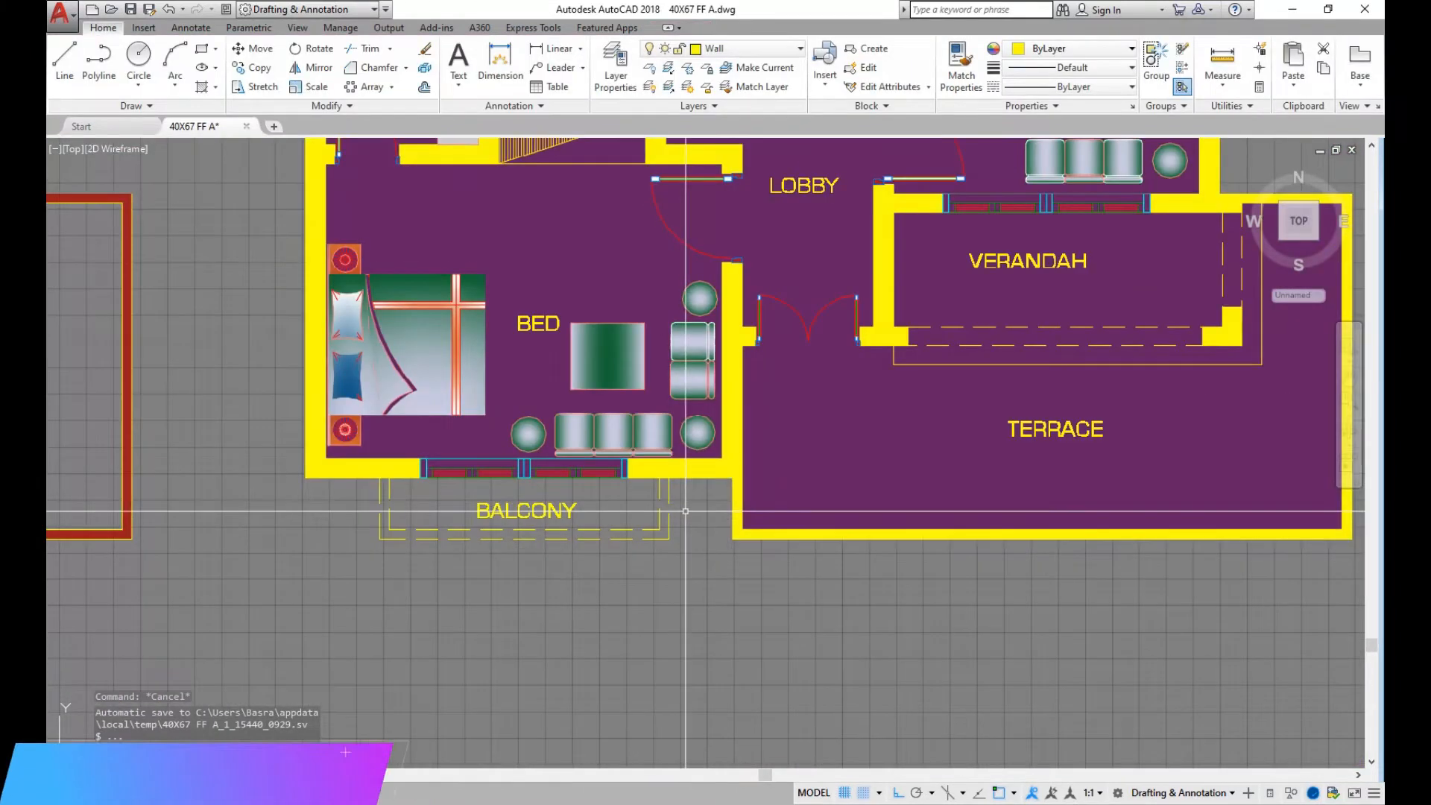
Fill the yellow plan's balcony with a solid hatch out to its outer dashed outline
{"action": "scroll", "coordinate": [479, 503], "scroll_direction": "up", "scroll_amount": 2}
{"action": "scroll", "coordinate": [508, 486], "scroll_direction": "down", "scroll_amount": 2}
{"action": "scroll", "coordinate": [459, 470], "scroll_direction": "up", "scroll_amount": 2}
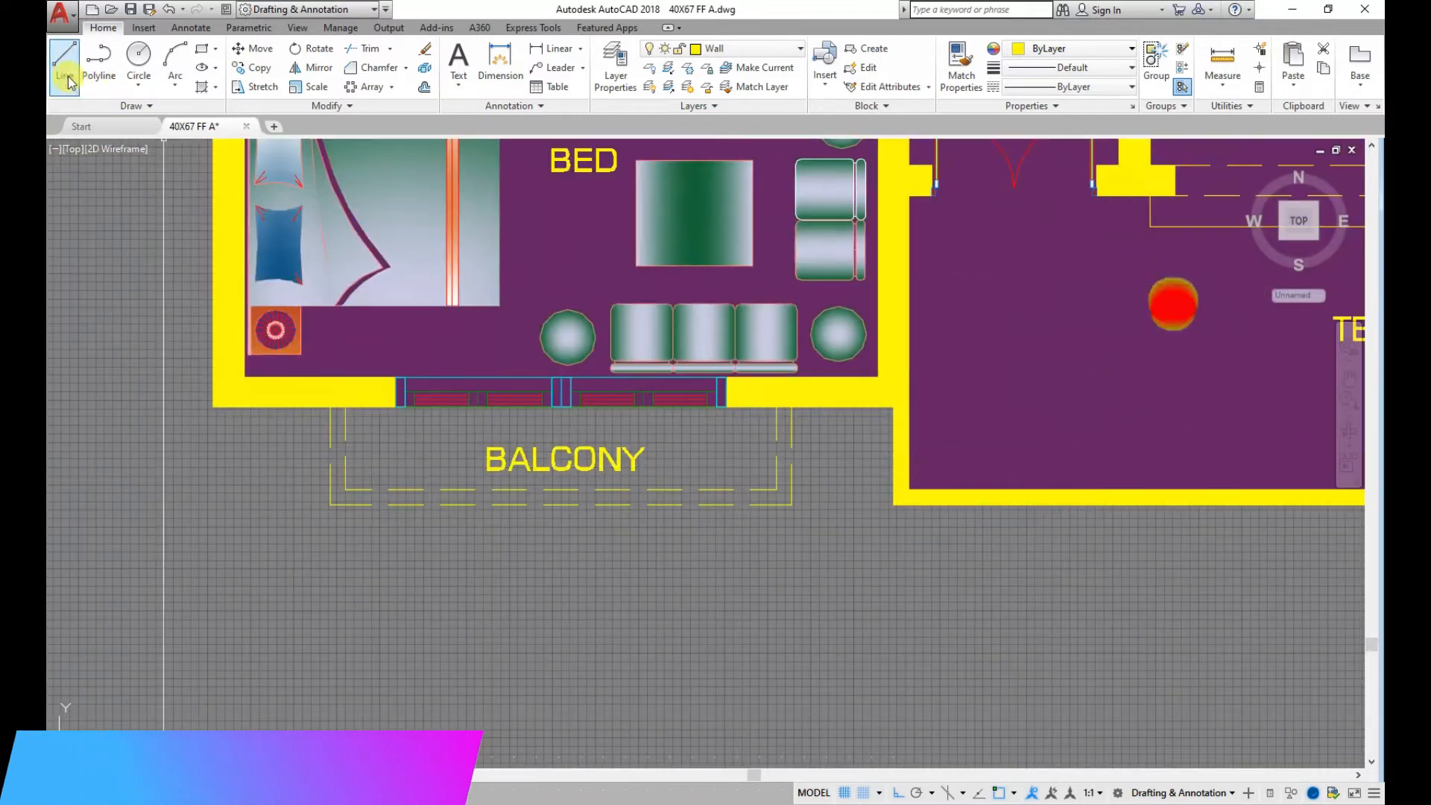
{"action": "left_click", "coordinate": [253, 86]}
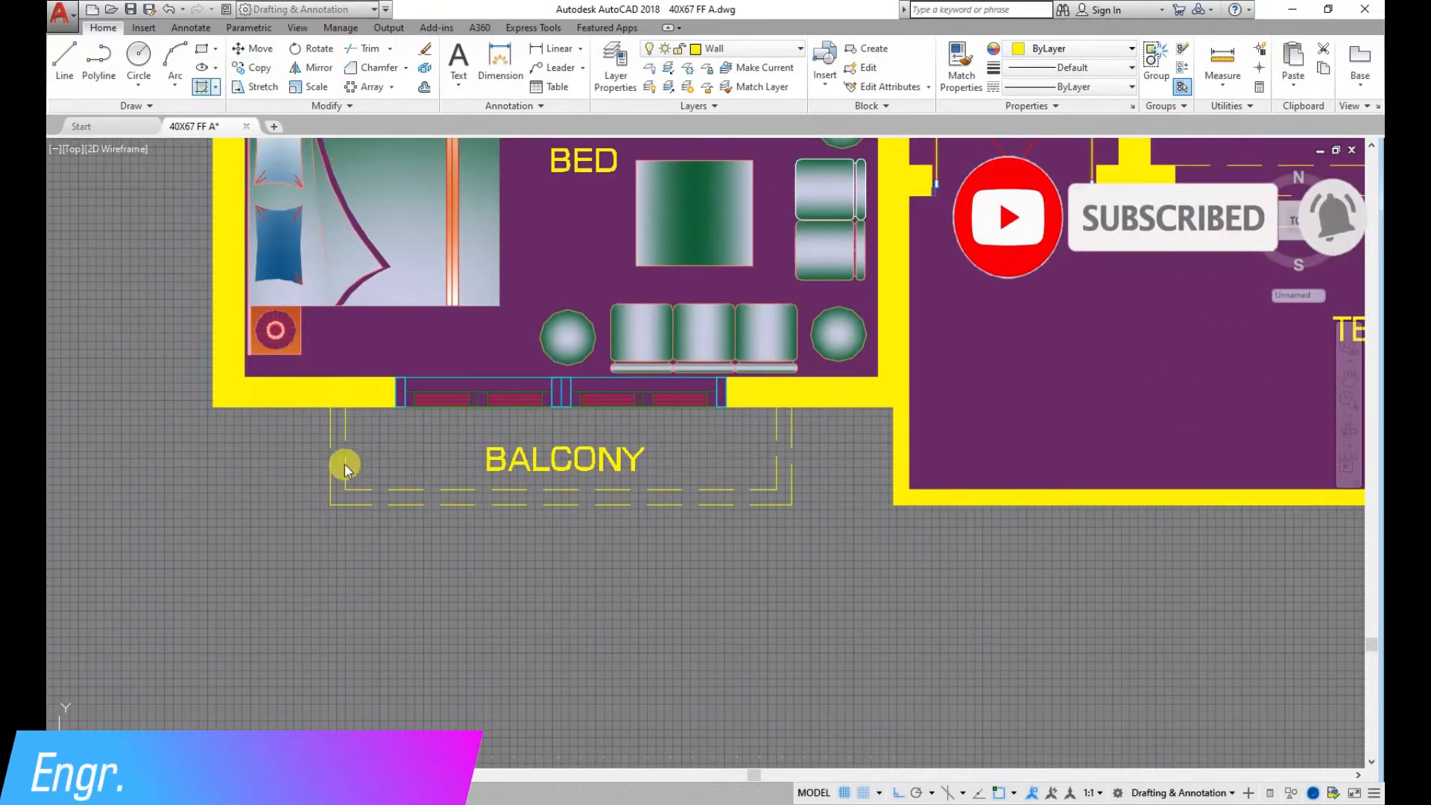
{"action": "key", "text": "Escape"}
{"action": "type", "text": "h"}
{"action": "key", "text": "Return"}
{"action": "right_click", "coordinate": [348, 448]}
{"action": "left_click", "coordinate": [376, 468]}
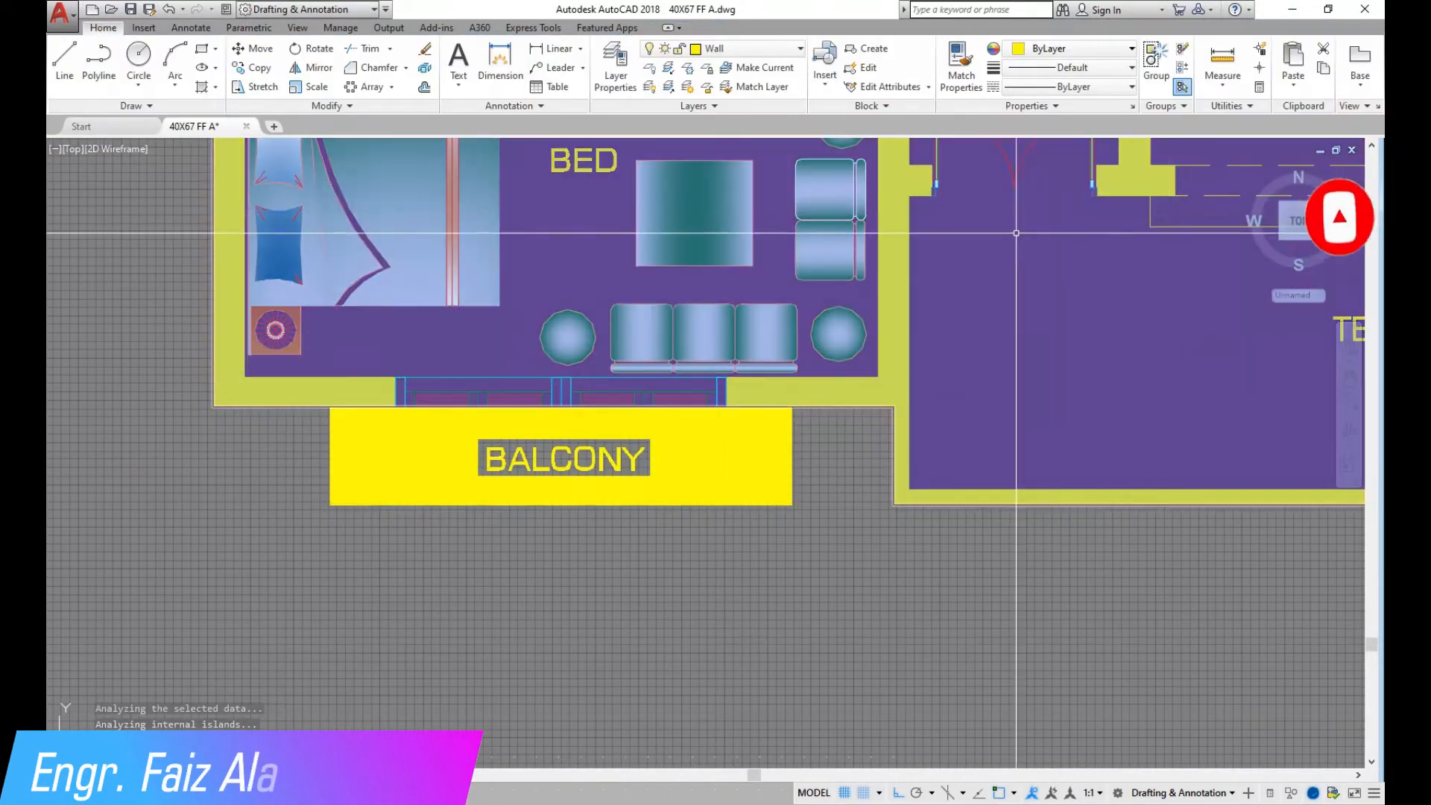
Match the balcony hatch's properties to the purple floor hatch
{"action": "left_click", "coordinate": [961, 79]}
{"action": "left_click", "coordinate": [842, 454]}
{"action": "left_click", "coordinate": [792, 483]}
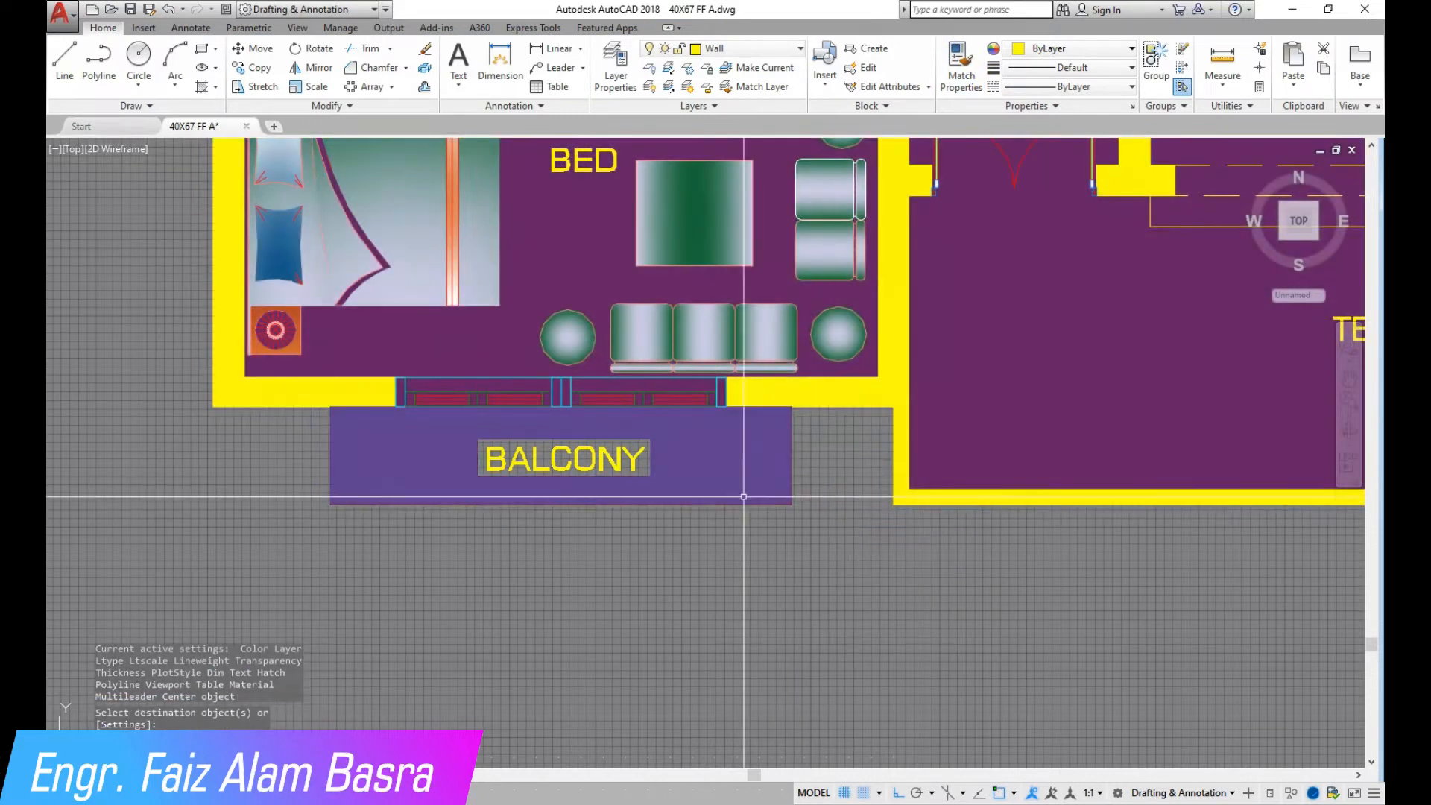
{"action": "key", "text": "Return"}
Send the balcony's purple hatch to the back of the draw order
{"action": "left_click", "coordinate": [745, 491]}
{"action": "left_click", "coordinate": [332, 105]}
{"action": "left_click", "coordinate": [400, 144]}
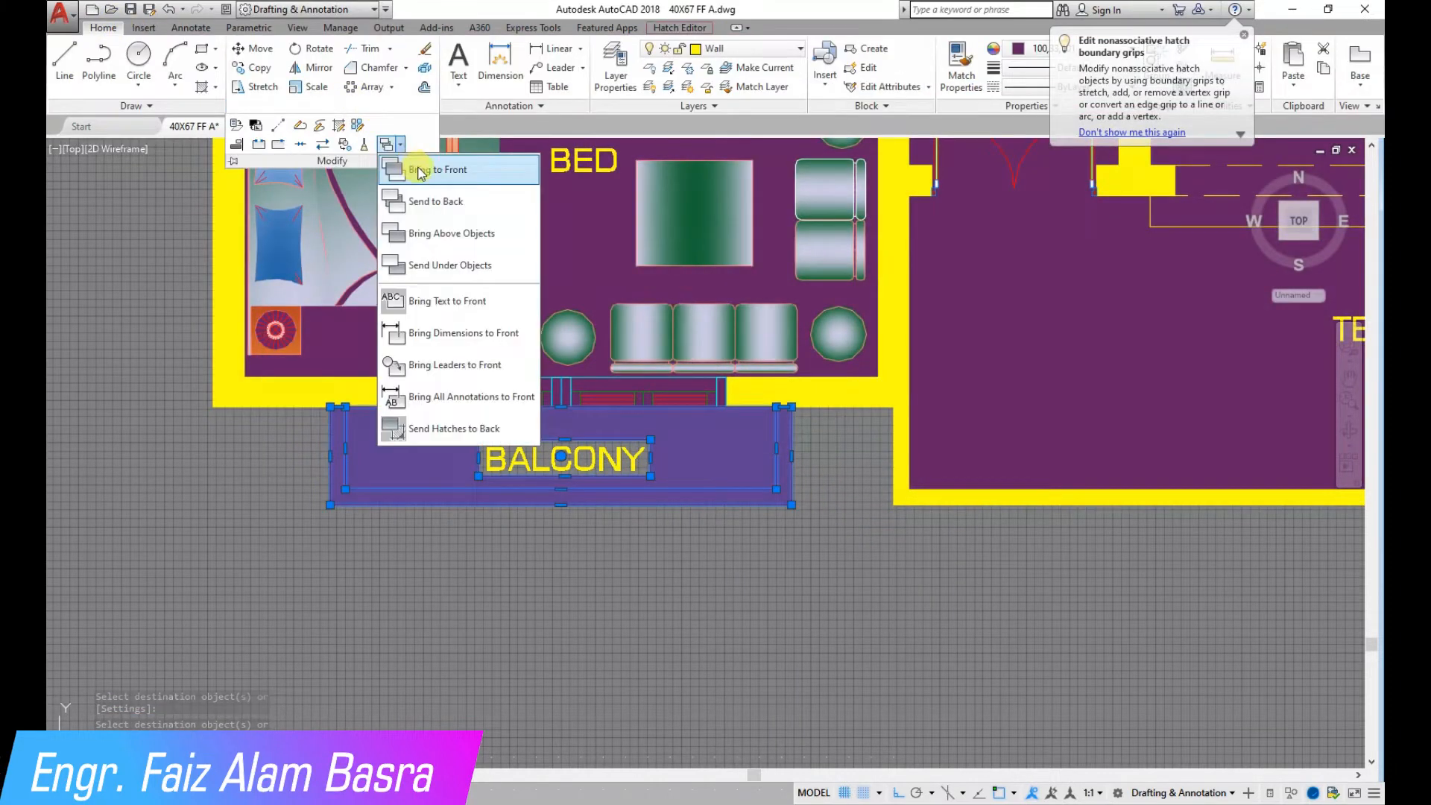
{"action": "left_click", "coordinate": [432, 202]}
{"action": "scroll", "coordinate": [387, 501], "scroll_direction": "down", "scroll_amount": 6}
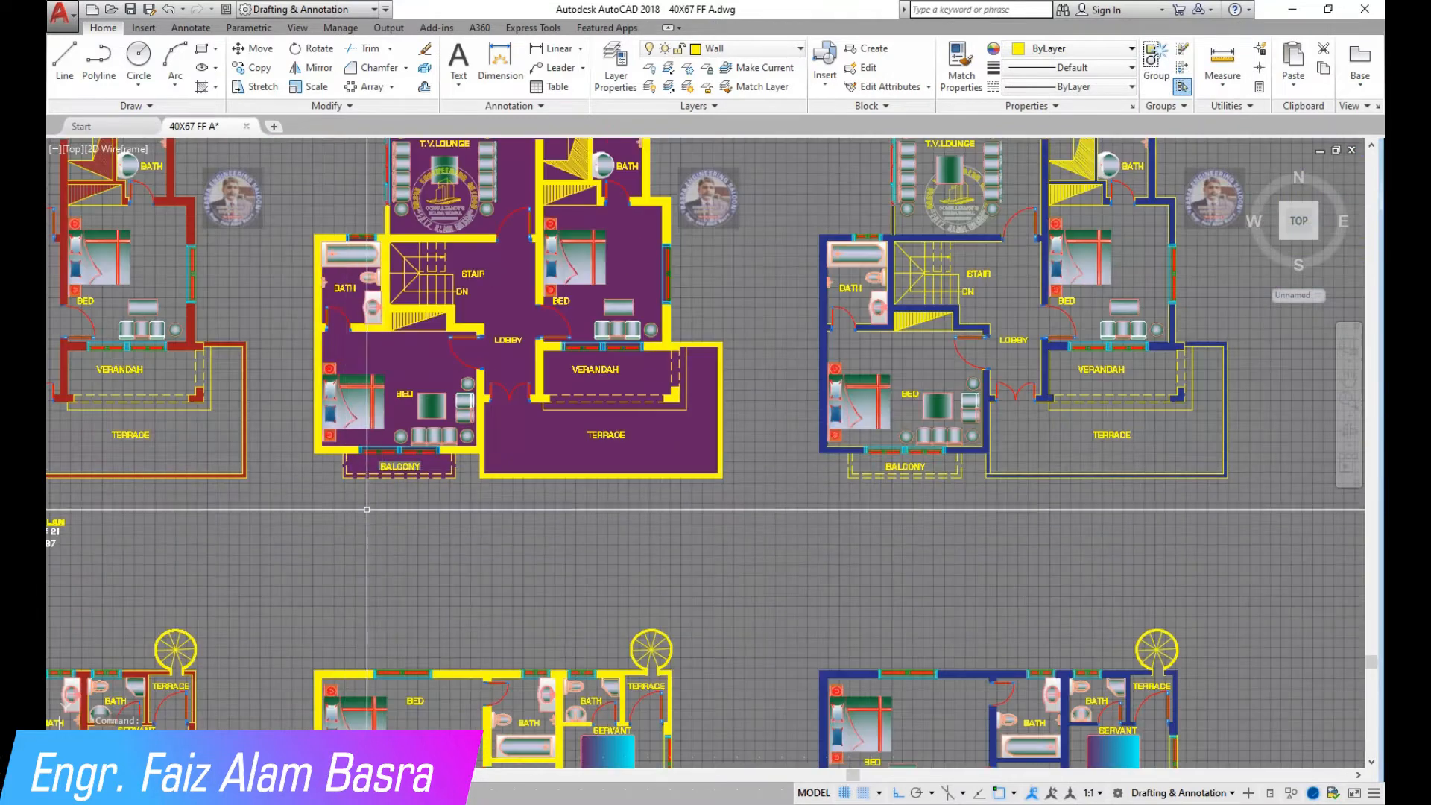
{"action": "scroll", "coordinate": [371, 488], "scroll_direction": "up", "scroll_amount": 5}
{"action": "scroll", "coordinate": [387, 474], "scroll_direction": "down", "scroll_amount": 2}
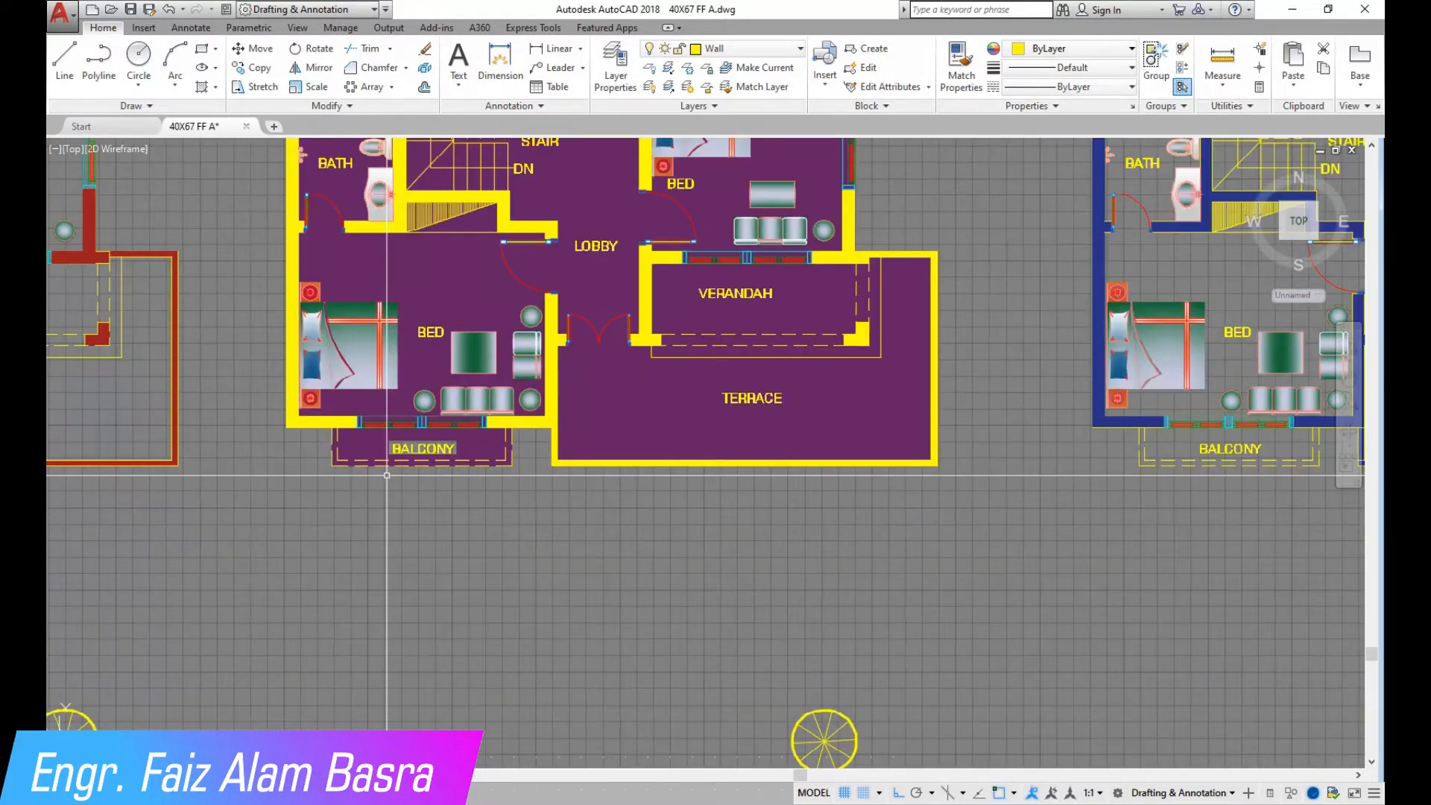
Move the BALCONY label aside, stretch the hatch's inner boundary to close the text gap, and put the label back
{"action": "scroll", "coordinate": [407, 482], "scroll_direction": "up", "scroll_amount": 4}
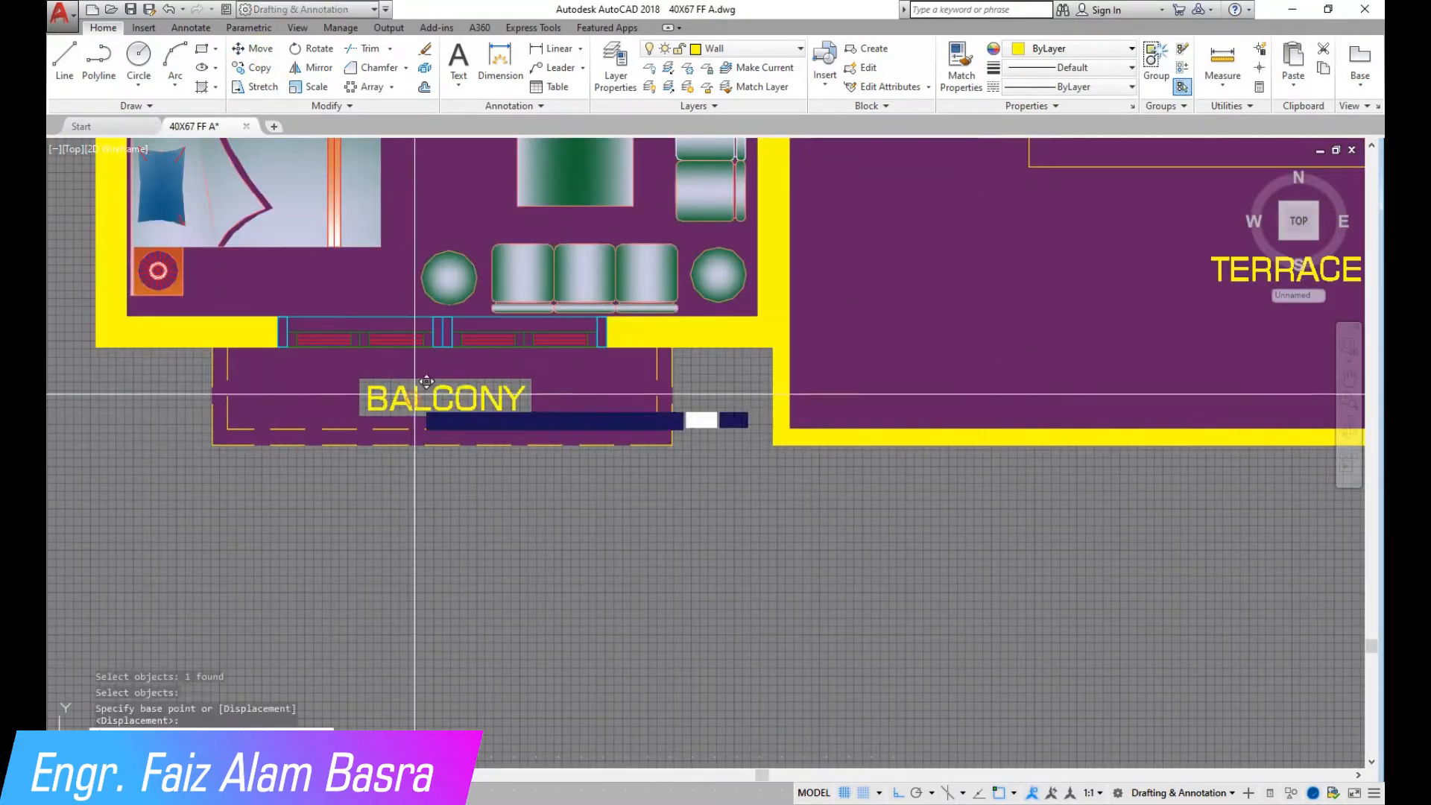
{"action": "key", "text": "Escape"}
{"action": "left_click", "coordinate": [436, 438]}
{"action": "left_click", "coordinate": [442, 396]}
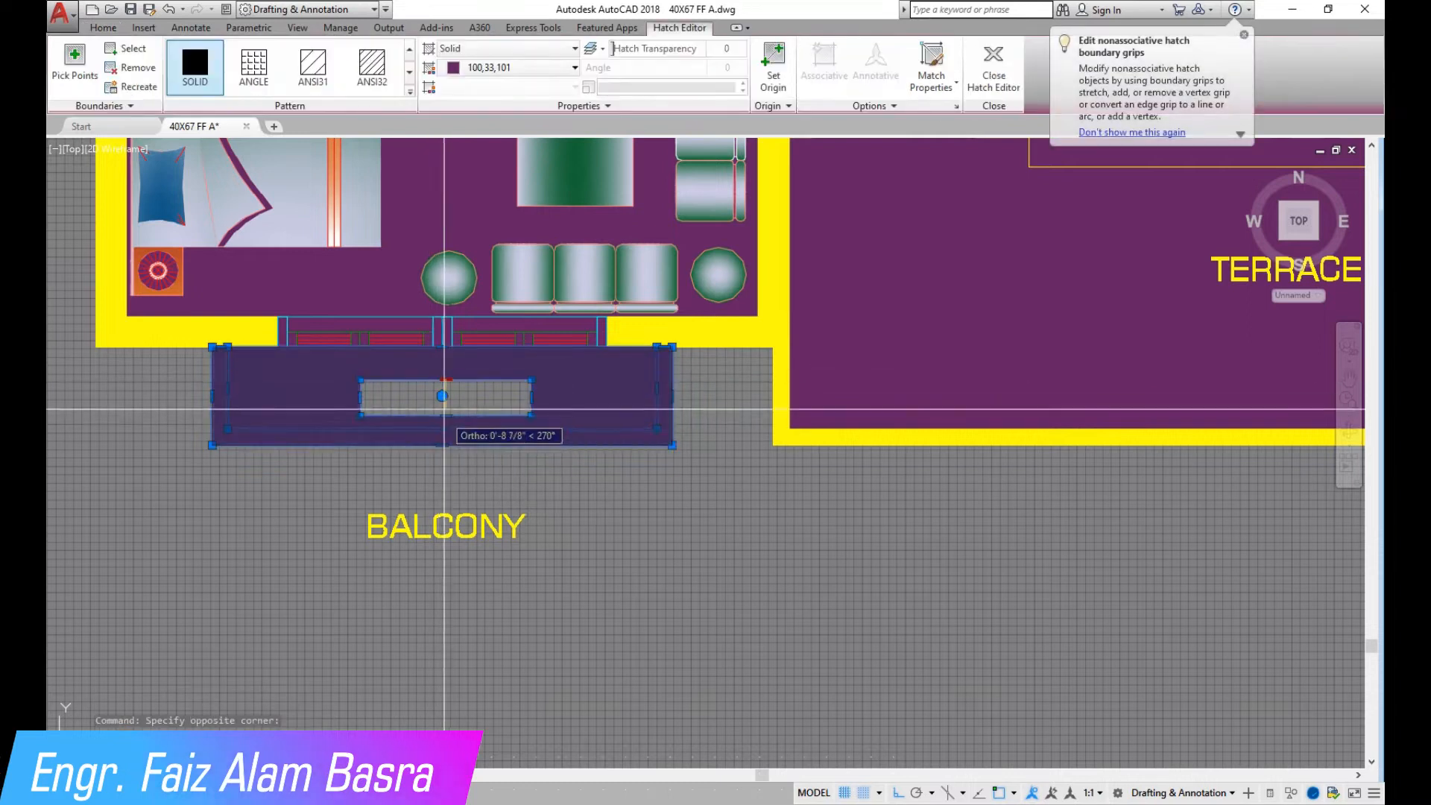
{"action": "scroll", "coordinate": [444, 407], "scroll_direction": "up", "scroll_amount": 6}
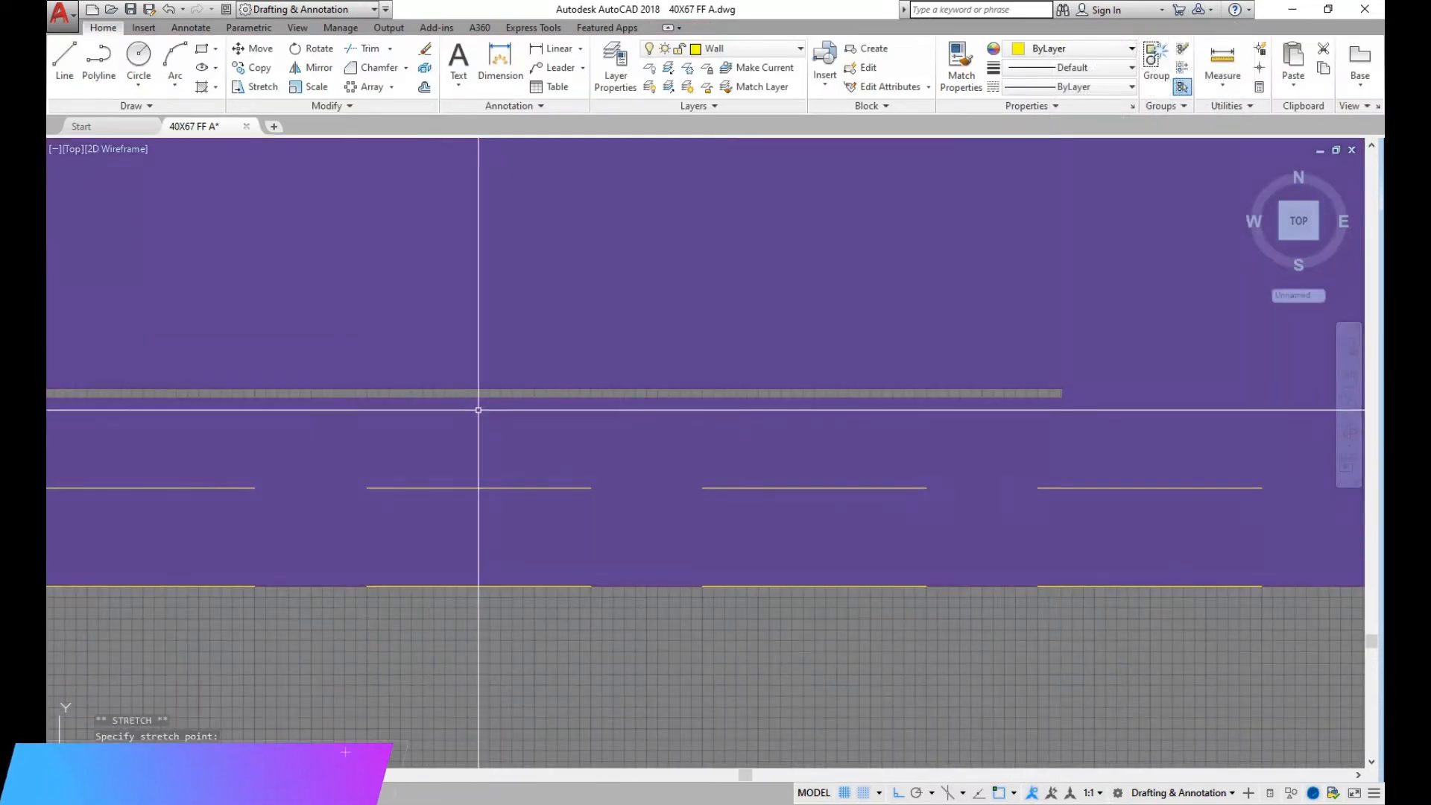
{"action": "scroll", "coordinate": [478, 388], "scroll_direction": "down", "scroll_amount": 6}
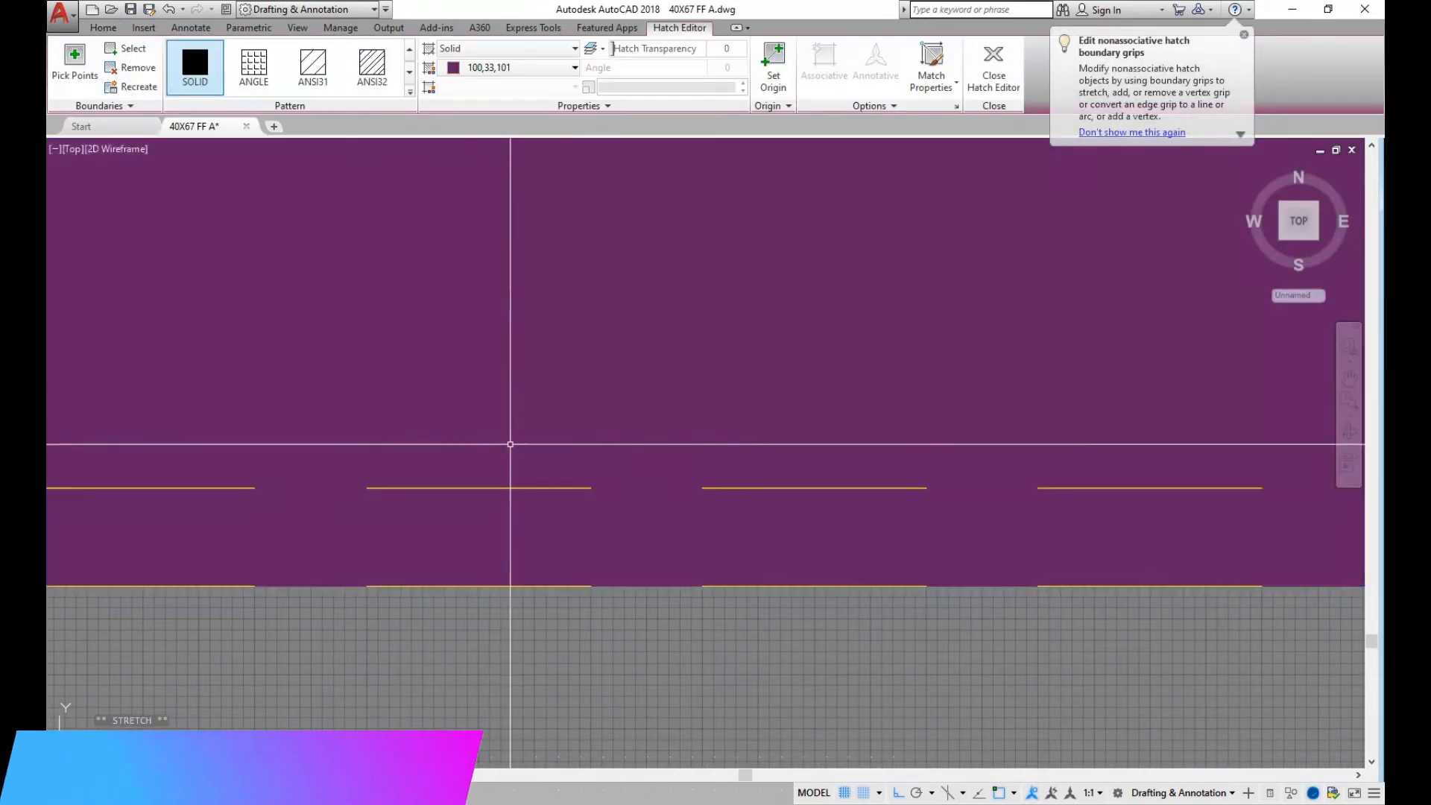
{"action": "scroll", "coordinate": [689, 603], "scroll_direction": "down", "scroll_amount": 6}
{"action": "scroll", "coordinate": [703, 287], "scroll_direction": "up", "scroll_amount": 6}
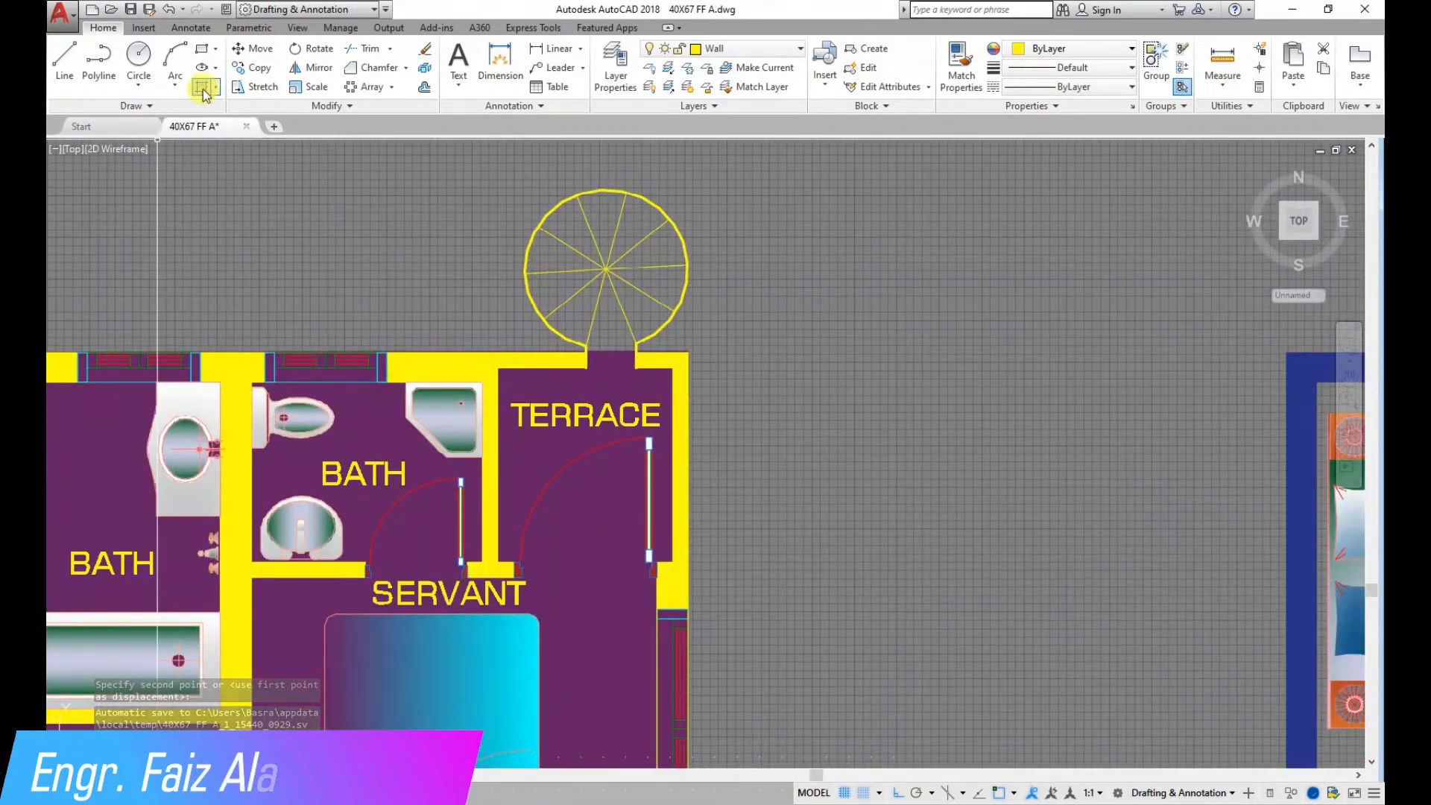
{"action": "type", "text": "h"}
{"action": "key", "text": "Return"}
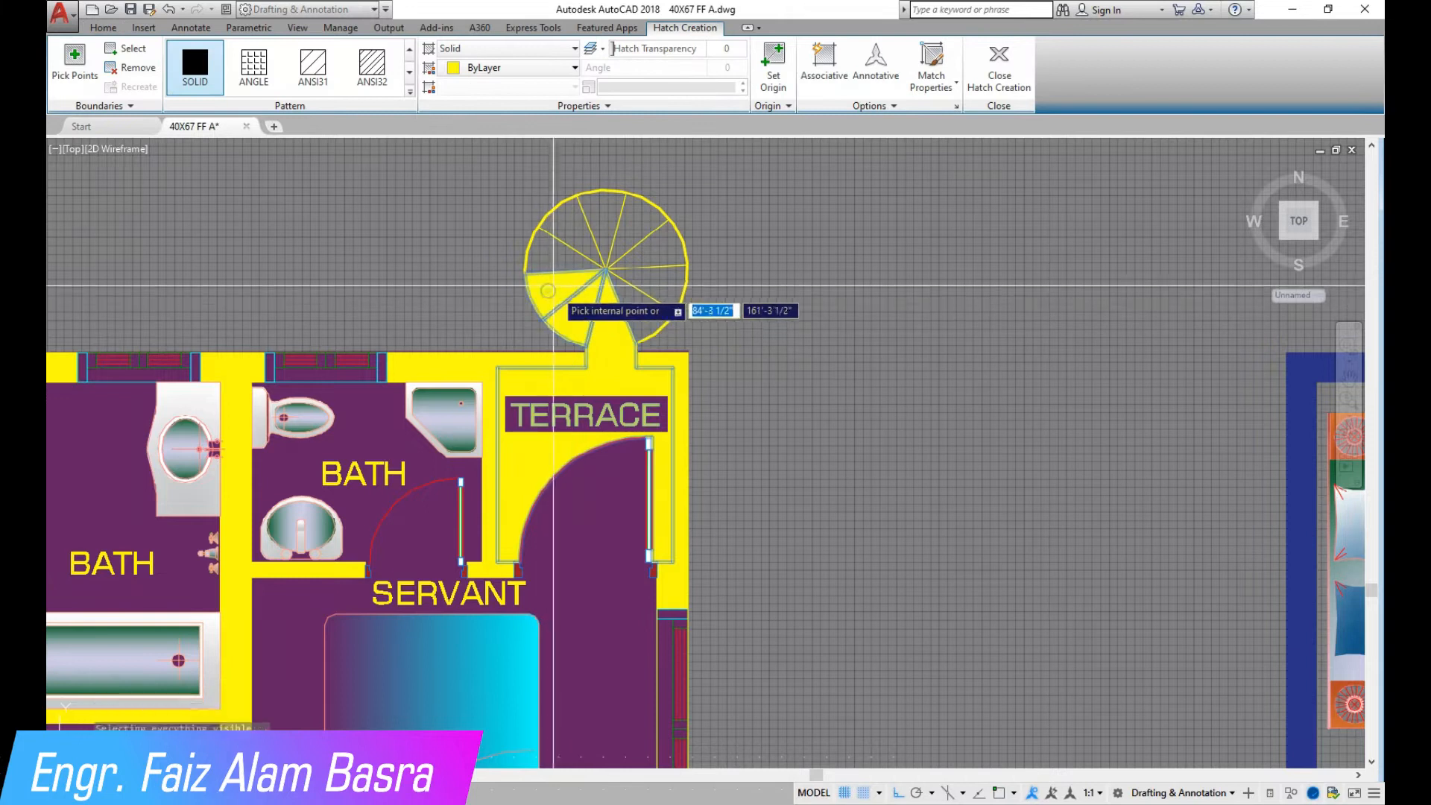
{"action": "left_click", "coordinate": [553, 286]}
{"action": "key", "text": "Return"}
{"action": "scroll", "coordinate": [608, 380], "scroll_direction": "up", "scroll_amount": 6}
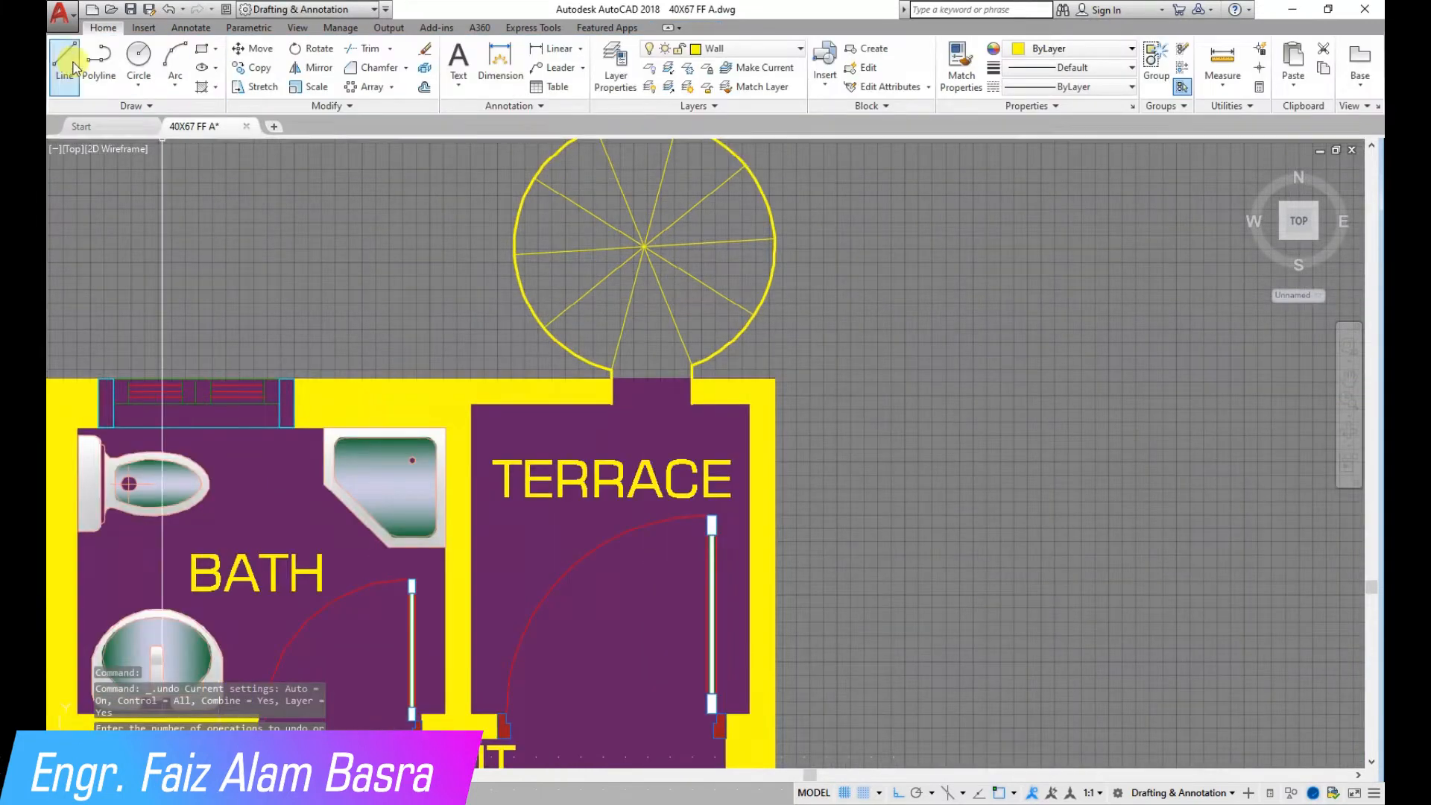
Draw a line across the spiral stair's opening and stretch the purple hatch's upper edge to the terrace wall's outer face
{"action": "left_click", "coordinate": [850, 333]}
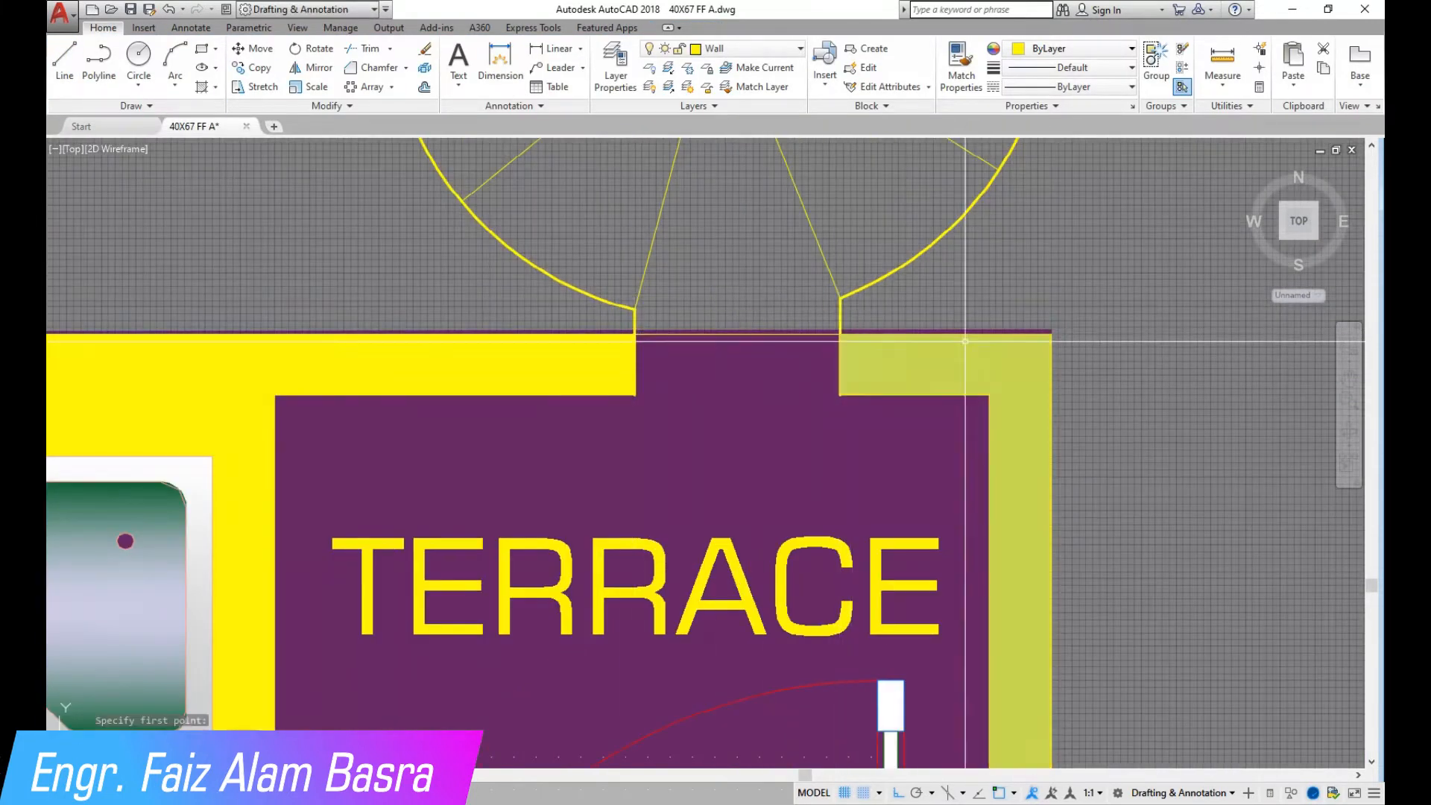
{"action": "scroll", "coordinate": [1008, 328], "scroll_direction": "up", "scroll_amount": 4}
{"action": "left_click", "coordinate": [1001, 340]}
{"action": "key", "text": "Escape"}
{"action": "key", "text": "Escape"}
Fill all segments of the yellow plan's spiral stair with a solid hatch
{"action": "scroll", "coordinate": [879, 458], "scroll_direction": "down", "scroll_amount": 8}
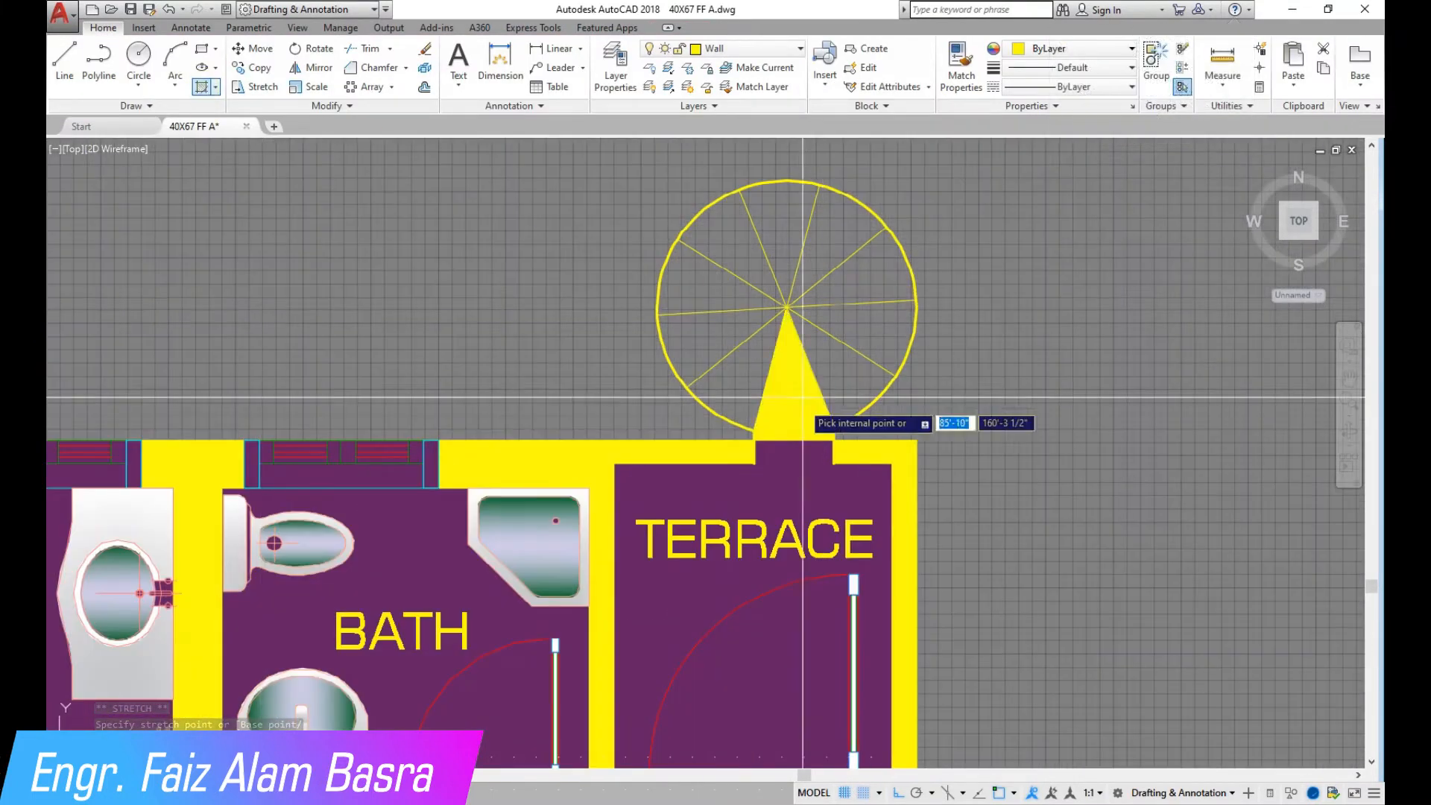
{"action": "left_click", "coordinate": [859, 358]}
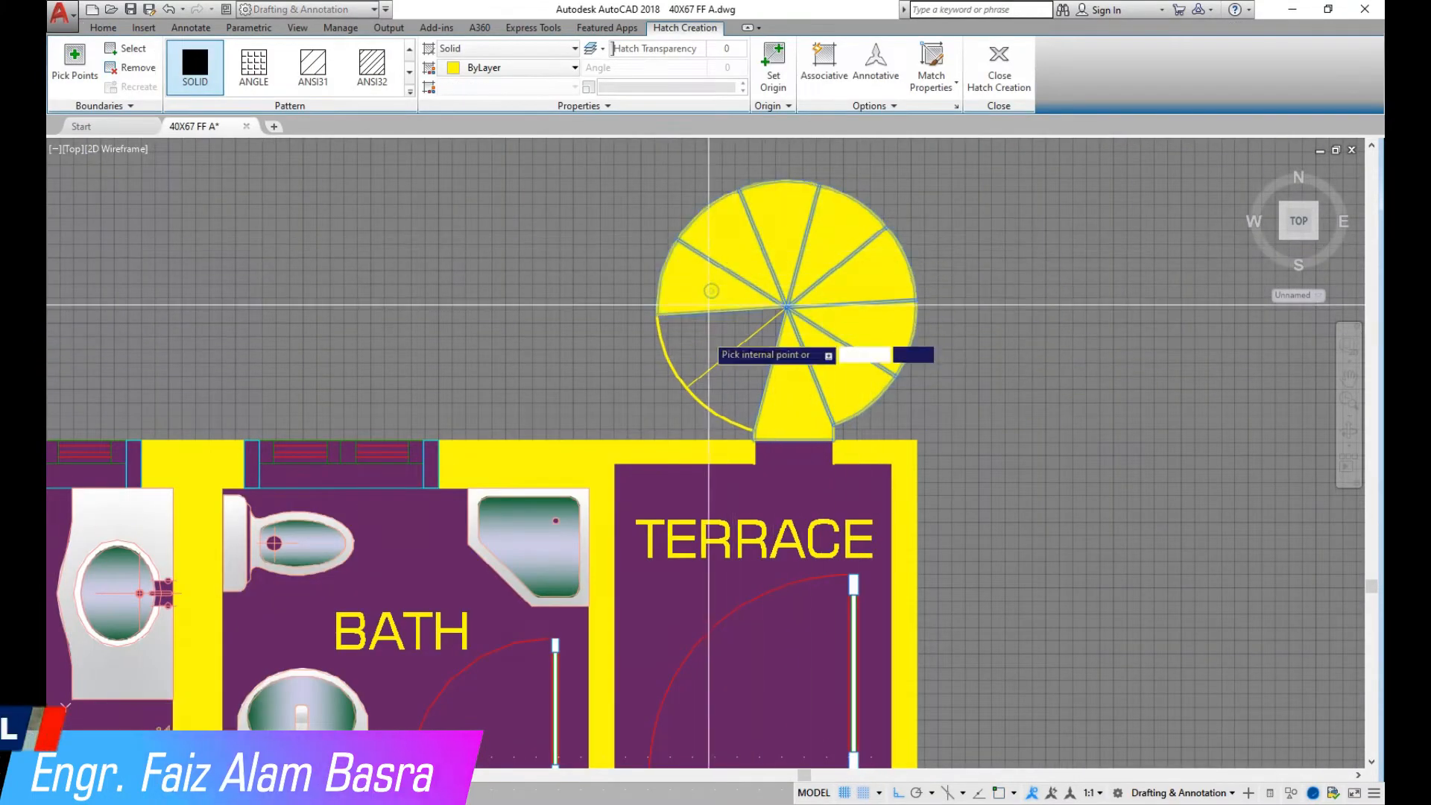
{"action": "key", "text": "Return"}
Match the spiral stair hatch's properties to the purple floor hatch
{"action": "left_click", "coordinate": [960, 67]}
{"action": "left_click", "coordinate": [872, 495]}
{"action": "left_click", "coordinate": [798, 418]}
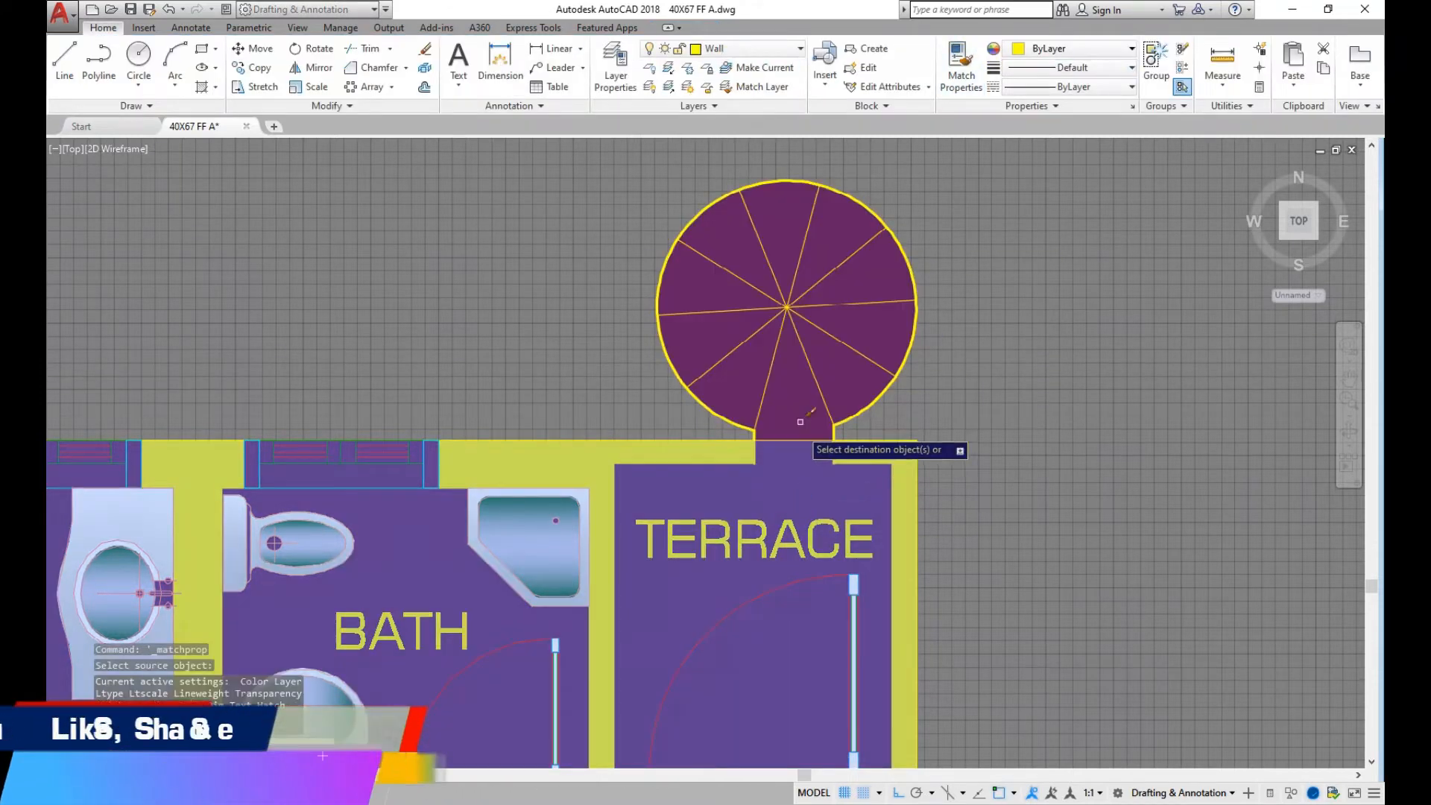
{"action": "right_click", "coordinate": [937, 430]}
{"action": "left_click", "coordinate": [979, 444]}
Copy the yellow plan's purple floor, balcony and stair hatches onto the red and blue plans, using the upper terrace corner as base point
{"action": "scroll", "coordinate": [757, 336], "scroll_direction": "down", "scroll_amount": 12}
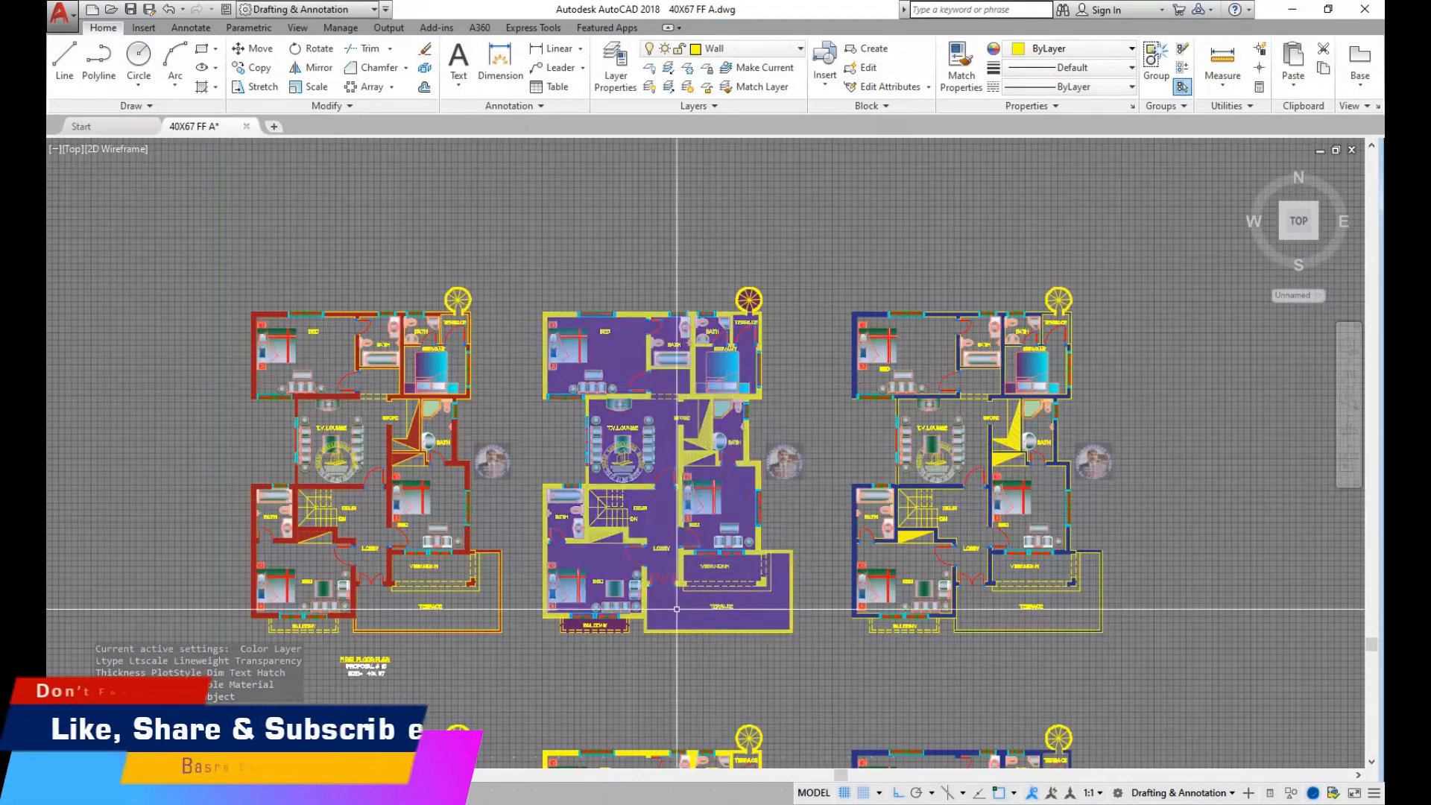
{"action": "scroll", "coordinate": [676, 376], "scroll_direction": "up", "scroll_amount": 7}
{"action": "scroll", "coordinate": [976, 496], "scroll_direction": "down", "scroll_amount": 2}
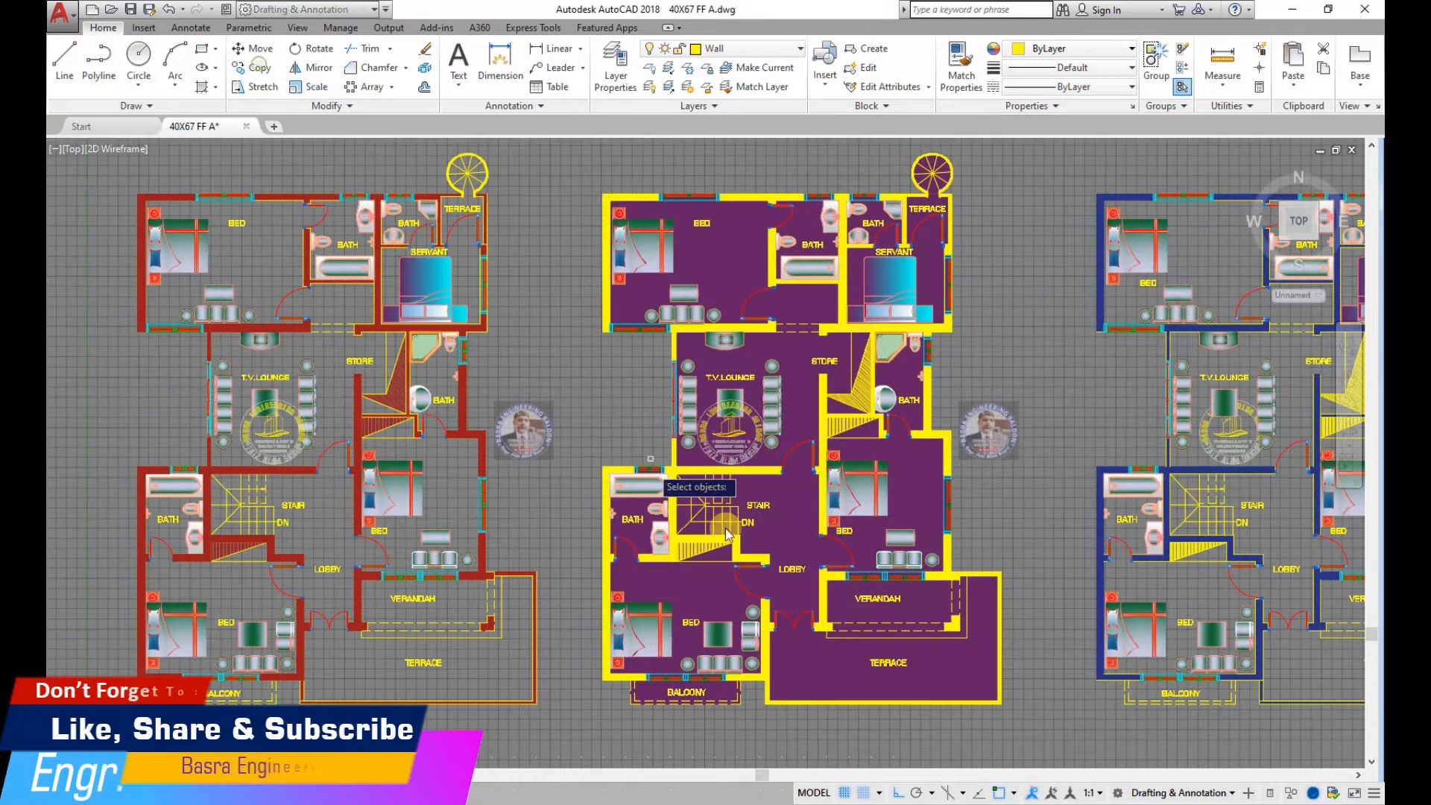
{"action": "left_click", "coordinate": [814, 671]}
{"action": "scroll", "coordinate": [924, 175], "scroll_direction": "up", "scroll_amount": 4}
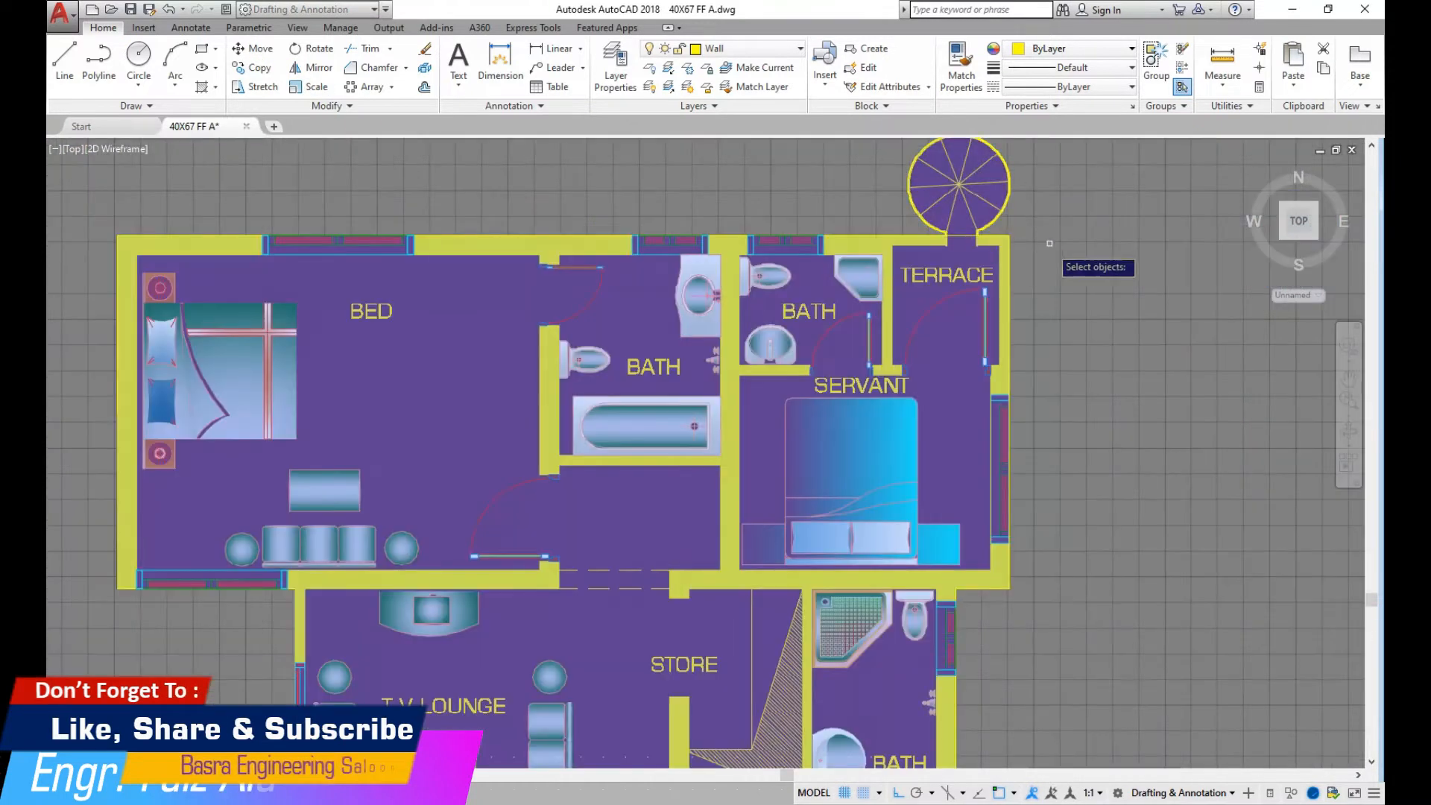
{"action": "key", "text": "Return"}
{"action": "left_click", "coordinate": [1010, 236]}
{"action": "scroll", "coordinate": [1098, 248], "scroll_direction": "down", "scroll_amount": 4}
{"action": "scroll", "coordinate": [597, 248], "scroll_direction": "up", "scroll_amount": 6}
{"action": "scroll", "coordinate": [211, 333], "scroll_direction": "down", "scroll_amount": 5}
{"action": "scroll", "coordinate": [857, 313], "scroll_direction": "up", "scroll_amount": 5}
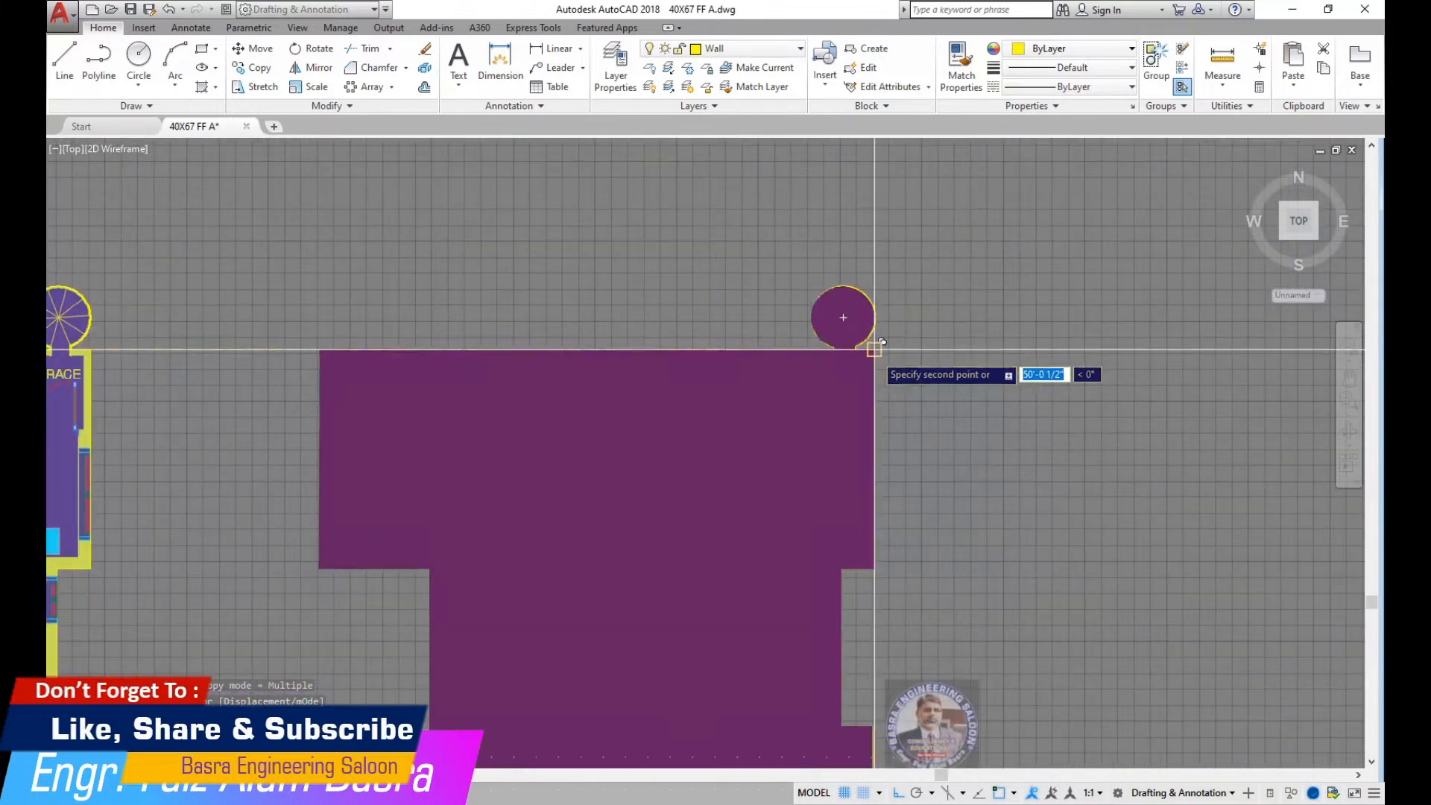
{"action": "left_click", "coordinate": [843, 317]}
{"action": "scroll", "coordinate": [843, 317], "scroll_direction": "down", "scroll_amount": 5}
{"action": "scroll", "coordinate": [902, 574], "scroll_direction": "up", "scroll_amount": 4}
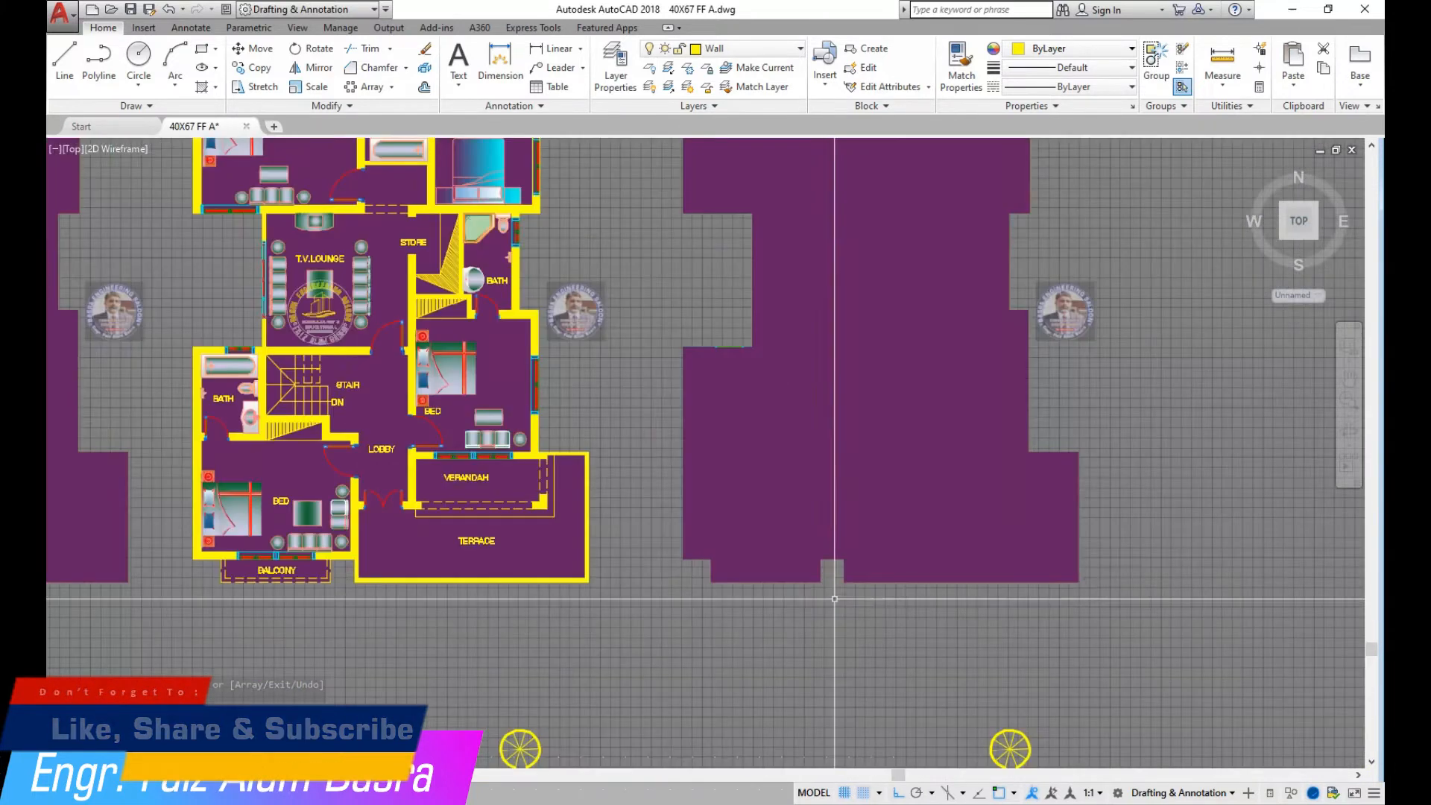
{"action": "key", "text": "Escape"}
Send the red and blue plans' purple floor hatches to the back of the draw order
{"action": "left_click", "coordinate": [902, 566]}
{"action": "left_click", "coordinate": [103, 27]}
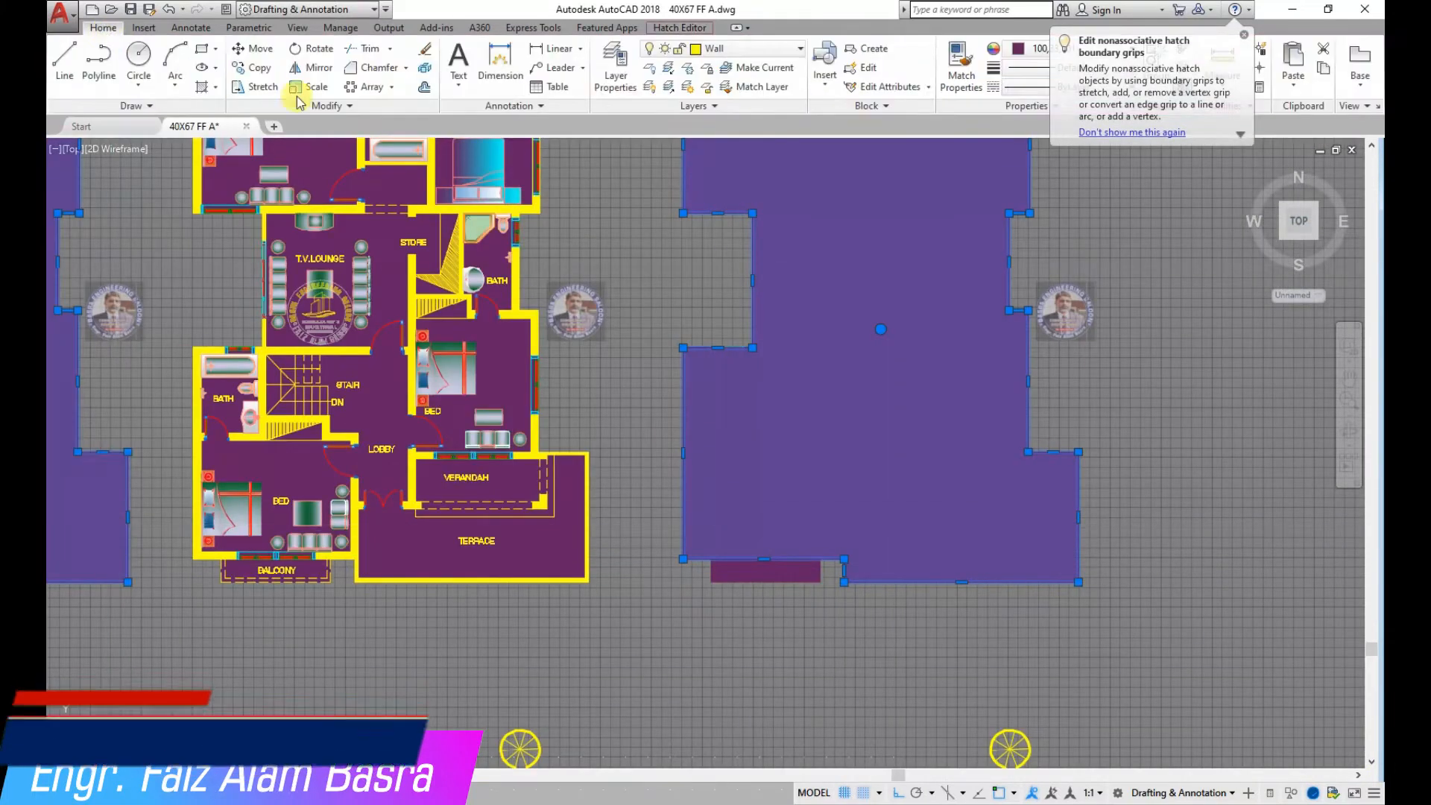
{"action": "left_click", "coordinate": [329, 106]}
{"action": "left_click", "coordinate": [402, 144]}
{"action": "left_click", "coordinate": [432, 207]}
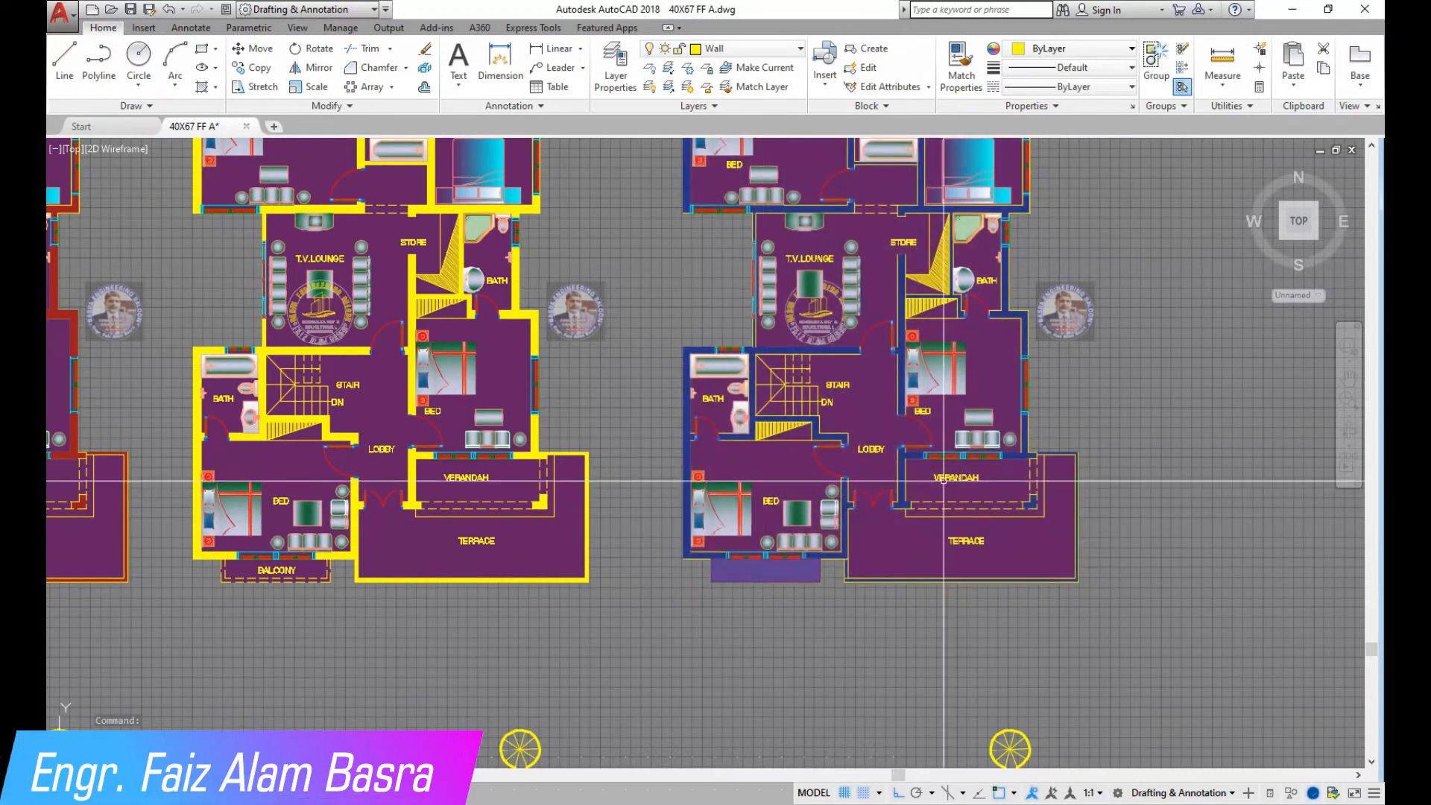
Send the purple balcony hatches of the red and blue plans behind their linework and text
{"action": "scroll", "coordinate": [816, 586], "scroll_direction": "down", "scroll_amount": 4}
{"action": "scroll", "coordinate": [127, 522], "scroll_direction": "up", "scroll_amount": 5}
{"action": "left_click", "coordinate": [127, 521]}
{"action": "key", "text": "Escape"}
{"action": "left_click", "coordinate": [127, 522]}
{"action": "scroll", "coordinate": [126, 522], "scroll_direction": "down", "scroll_amount": 4}
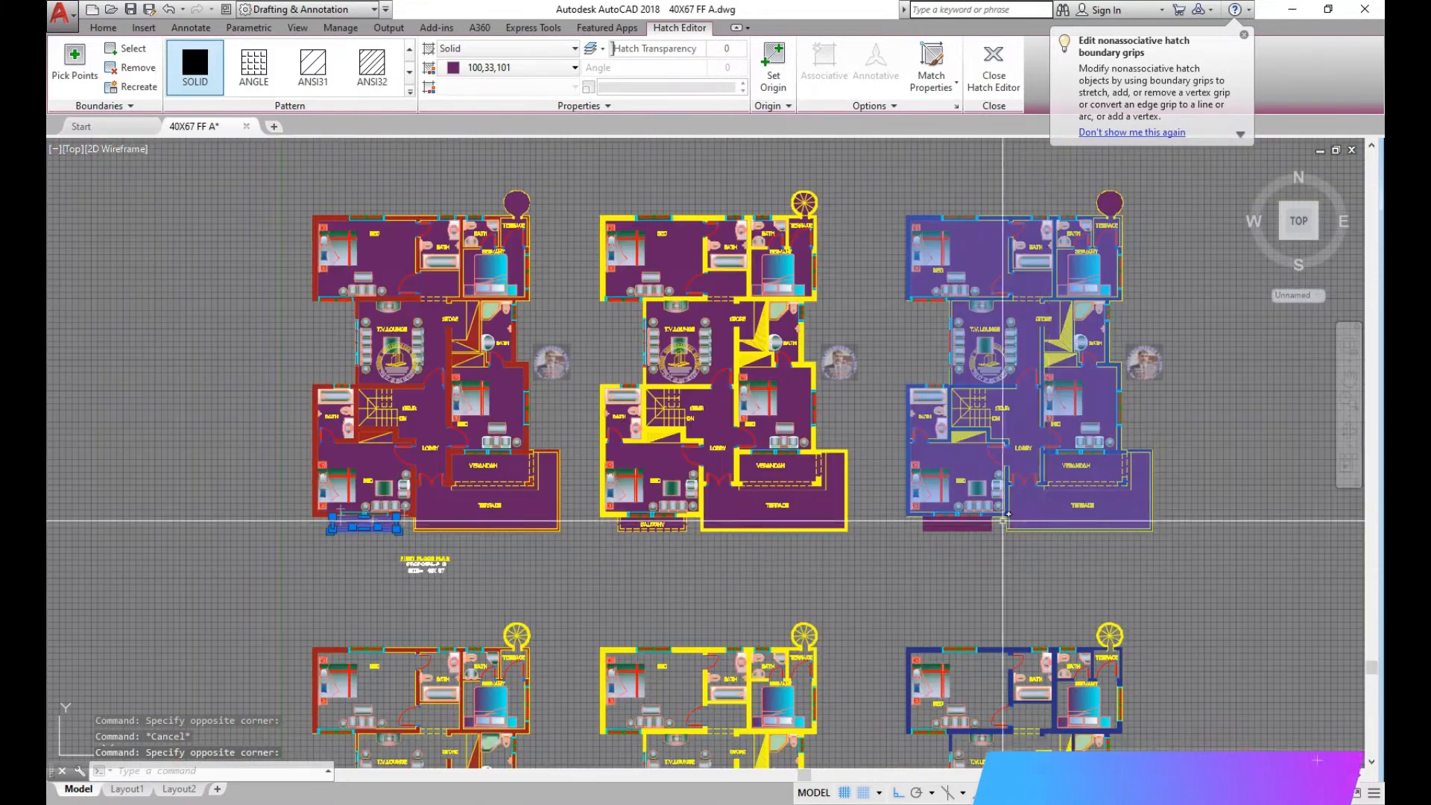
{"action": "scroll", "coordinate": [972, 523], "scroll_direction": "up", "scroll_amount": 5}
{"action": "left_click", "coordinate": [973, 523]}
{"action": "left_click", "coordinate": [103, 27]}
{"action": "left_click", "coordinate": [400, 144]}
{"action": "left_click", "coordinate": [410, 198]}
Send the purple spiral stair hatches of the red and blue plans behind the stair lines
{"action": "scroll", "coordinate": [715, 447], "scroll_direction": "down", "scroll_amount": 5}
{"action": "scroll", "coordinate": [715, 447], "scroll_direction": "up", "scroll_amount": 4}
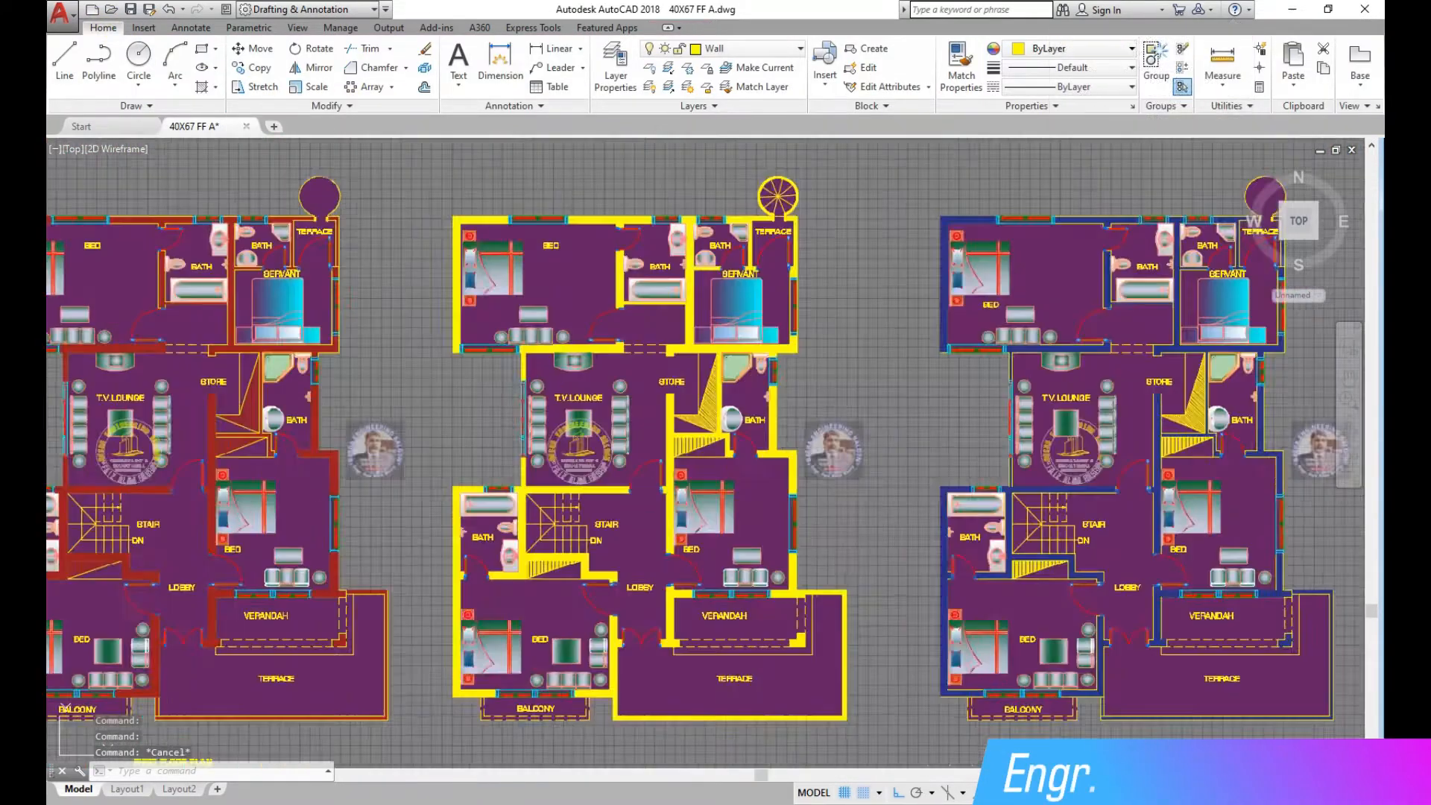
{"action": "scroll", "coordinate": [336, 190], "scroll_direction": "up", "scroll_amount": 5}
{"action": "left_click", "coordinate": [328, 196]}
{"action": "scroll", "coordinate": [298, 286], "scroll_direction": "down", "scroll_amount": 5}
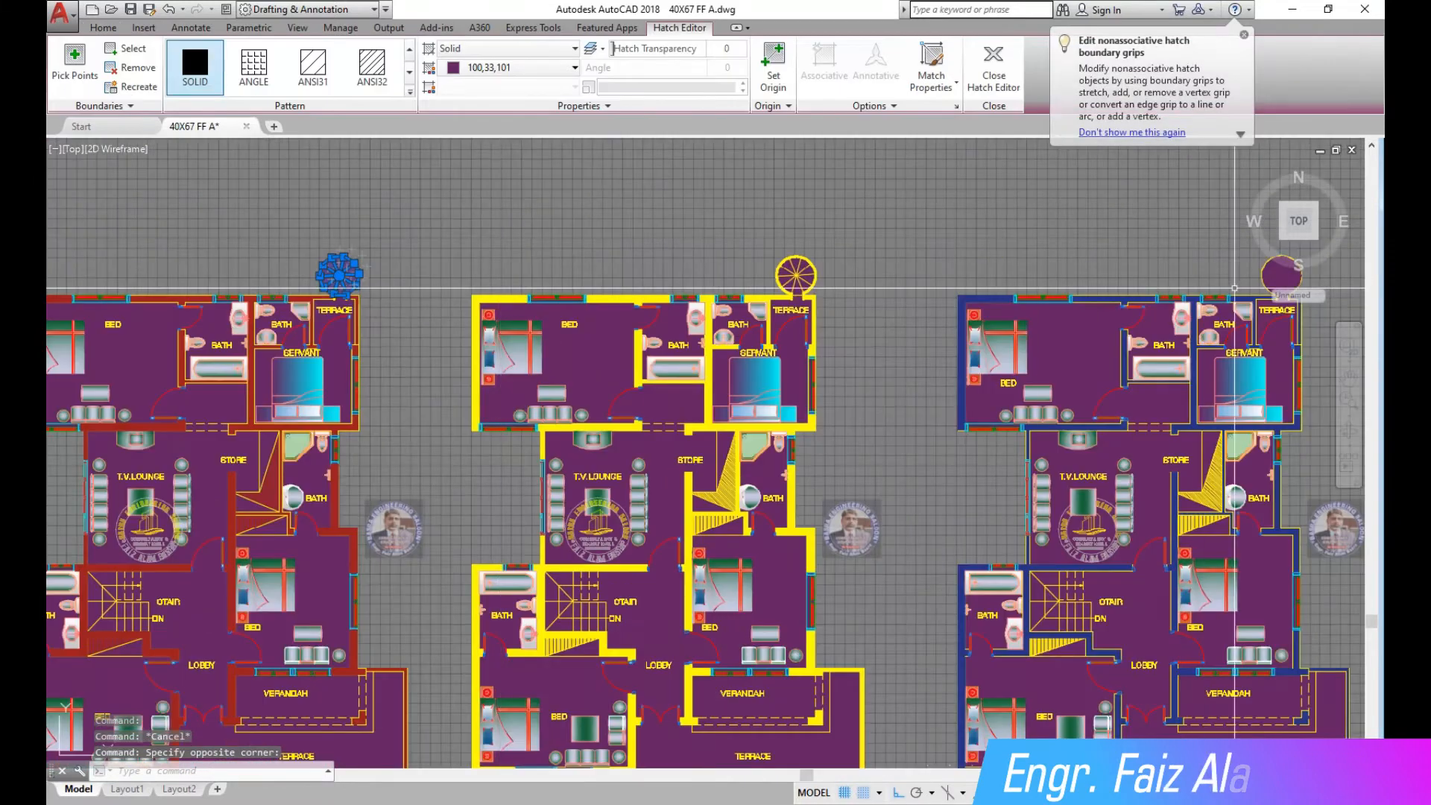
{"action": "scroll", "coordinate": [1292, 288], "scroll_direction": "up", "scroll_amount": 5}
{"action": "left_click", "coordinate": [1276, 270]}
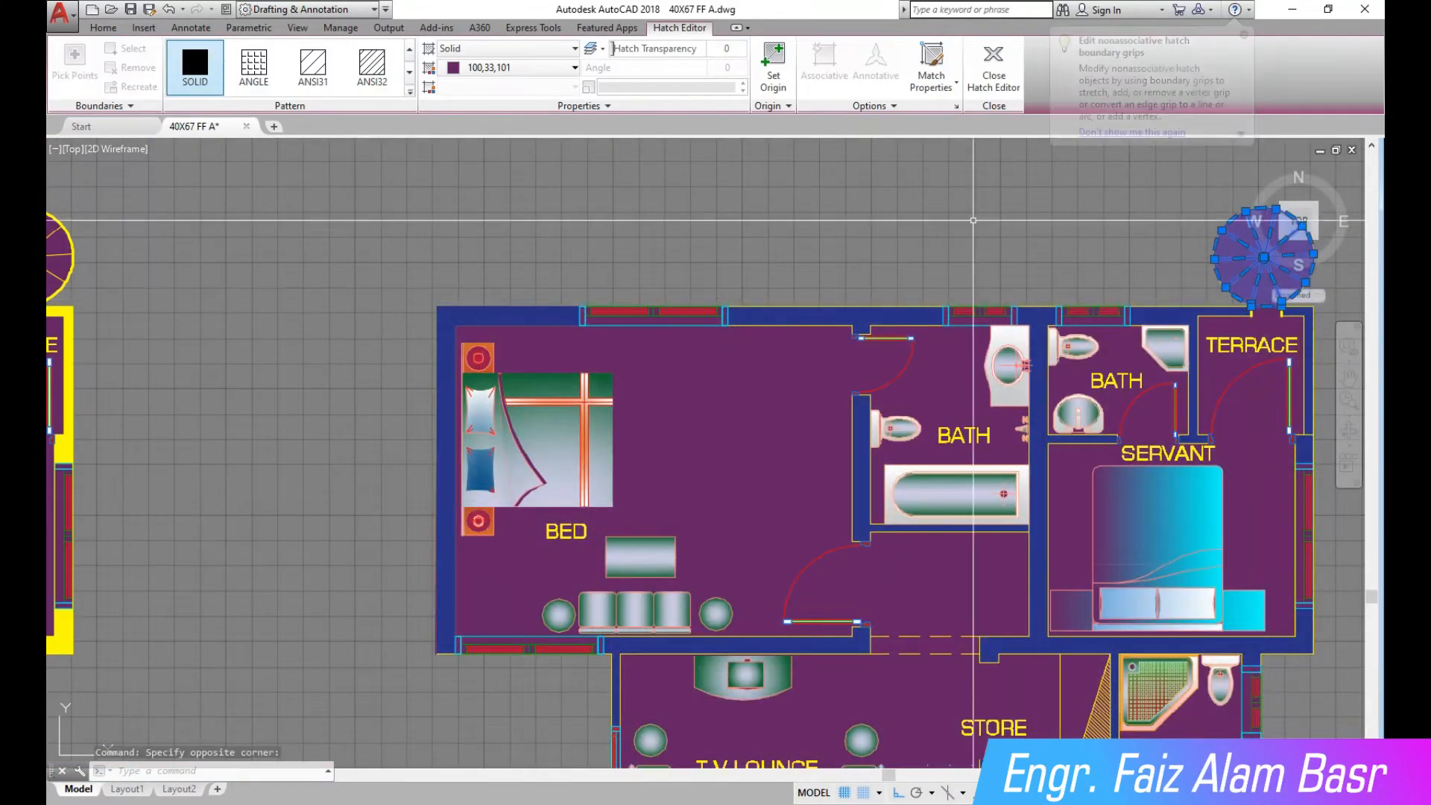
{"action": "left_click", "coordinate": [112, 31]}
{"action": "left_click", "coordinate": [328, 106]}
{"action": "left_click", "coordinate": [400, 144]}
{"action": "left_click", "coordinate": [425, 199]}
{"action": "scroll", "coordinate": [716, 448], "scroll_direction": "down", "scroll_amount": 5}
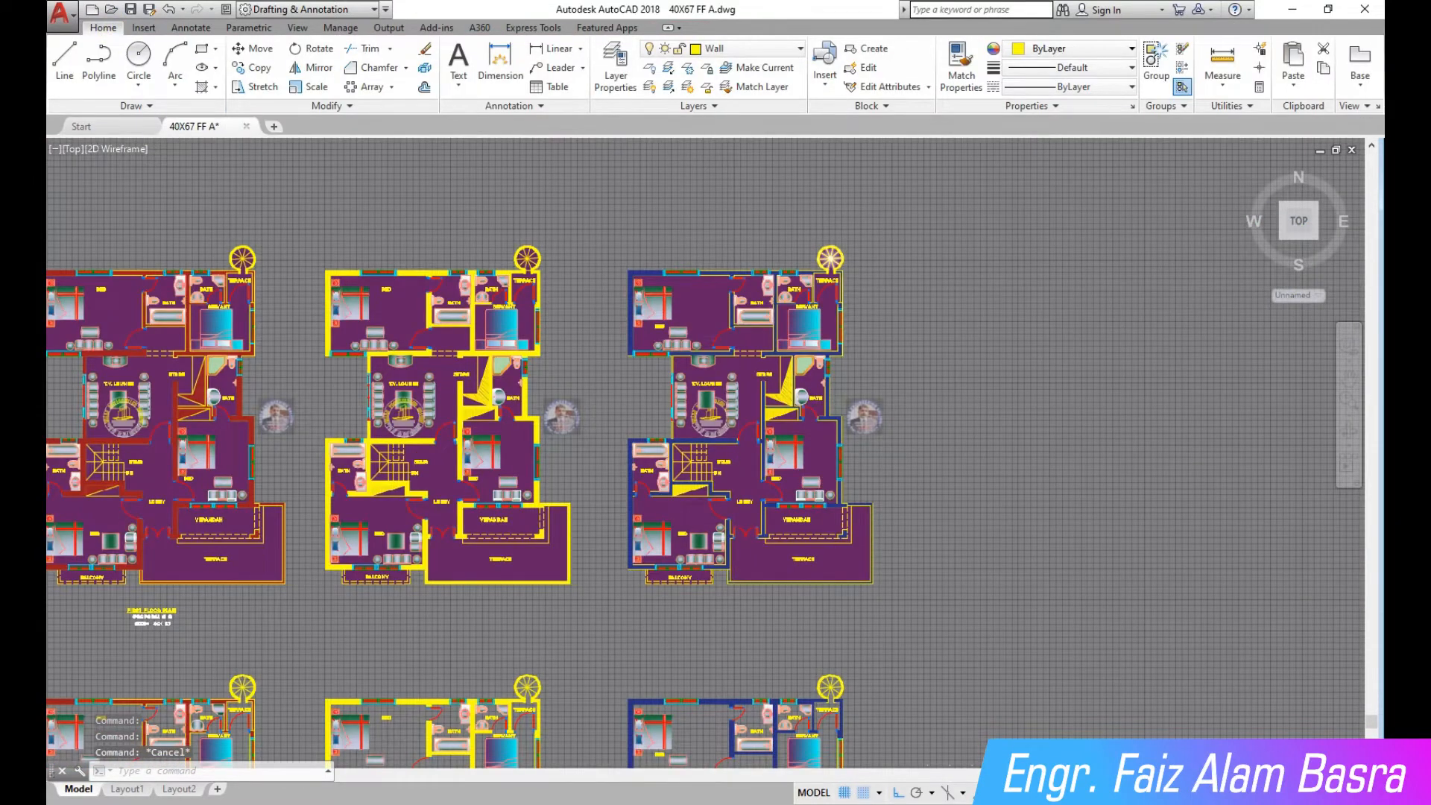
Set the red plan's purple floor hatch colour to dark green 19,103,52
{"action": "scroll", "coordinate": [829, 257], "scroll_direction": "down", "scroll_amount": 2}
{"action": "scroll", "coordinate": [418, 302], "scroll_direction": "up", "scroll_amount": 4}
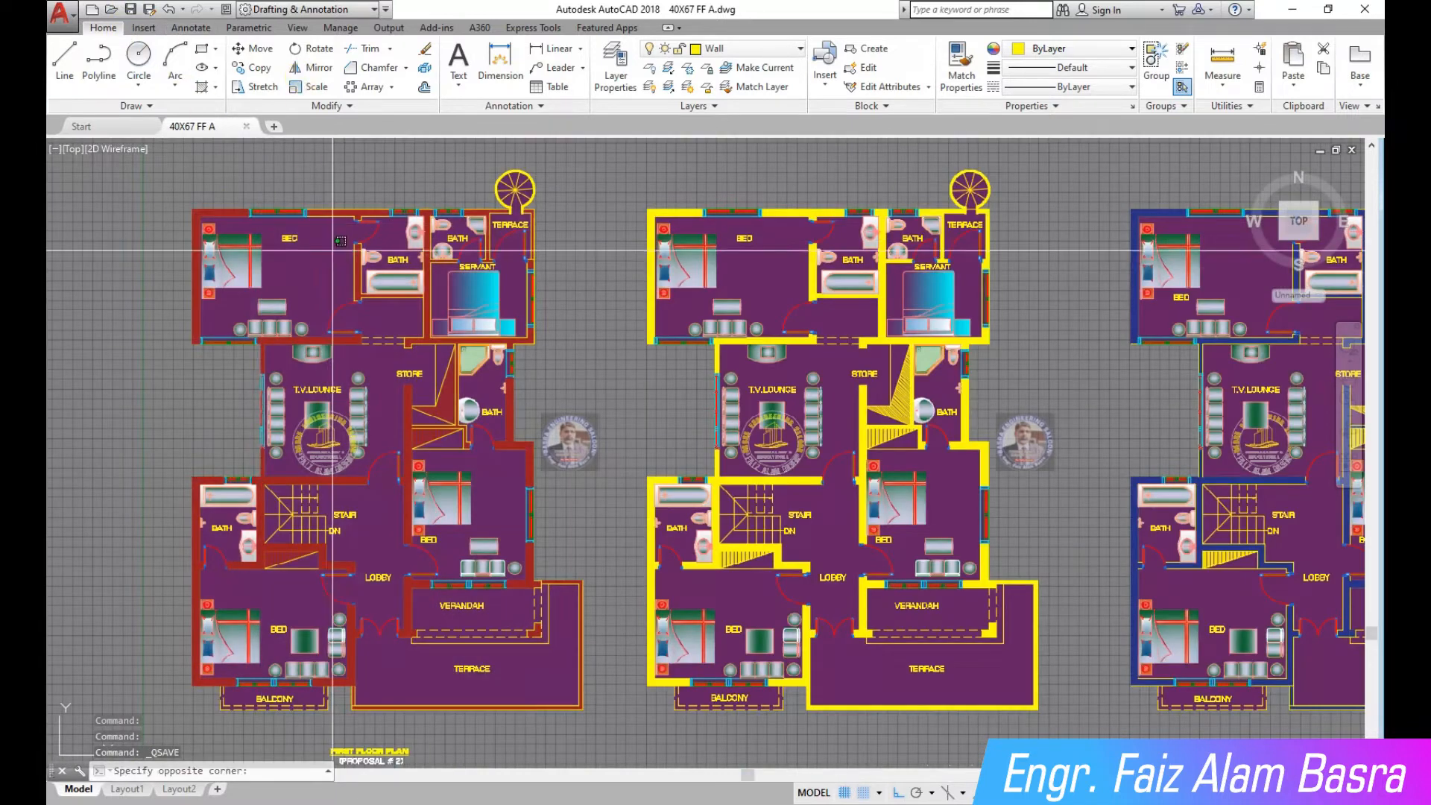
{"action": "left_click", "coordinate": [358, 251]}
{"action": "left_click", "coordinate": [574, 68]}
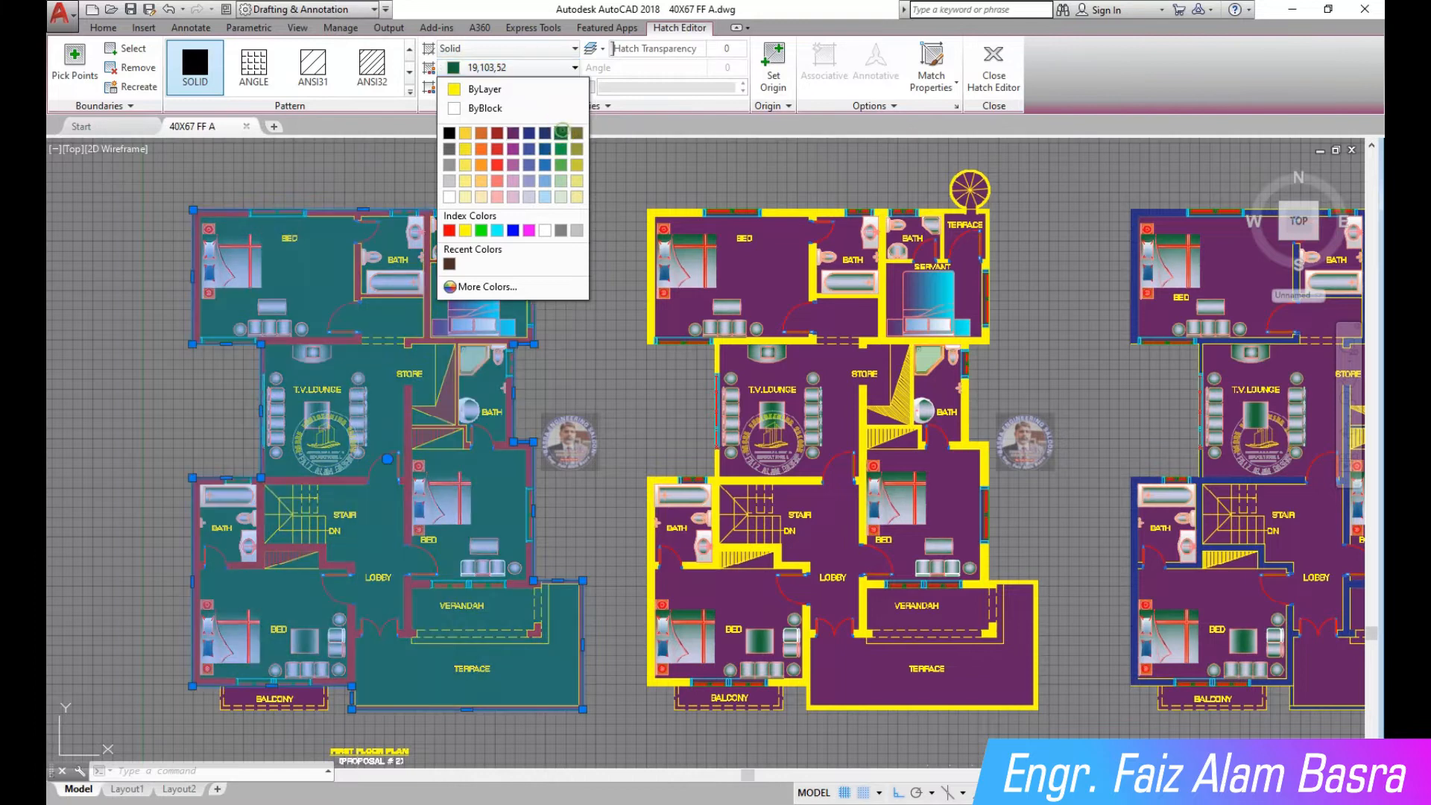
{"action": "left_click", "coordinate": [560, 132]}
{"action": "key", "text": "Escape"}
Match the red plan's balcony and spiral stair hatches to the properties of its green floor hatch
{"action": "scroll", "coordinate": [355, 179], "scroll_direction": "down", "scroll_amount": 2}
{"action": "scroll", "coordinate": [347, 471], "scroll_direction": "up", "scroll_amount": 4}
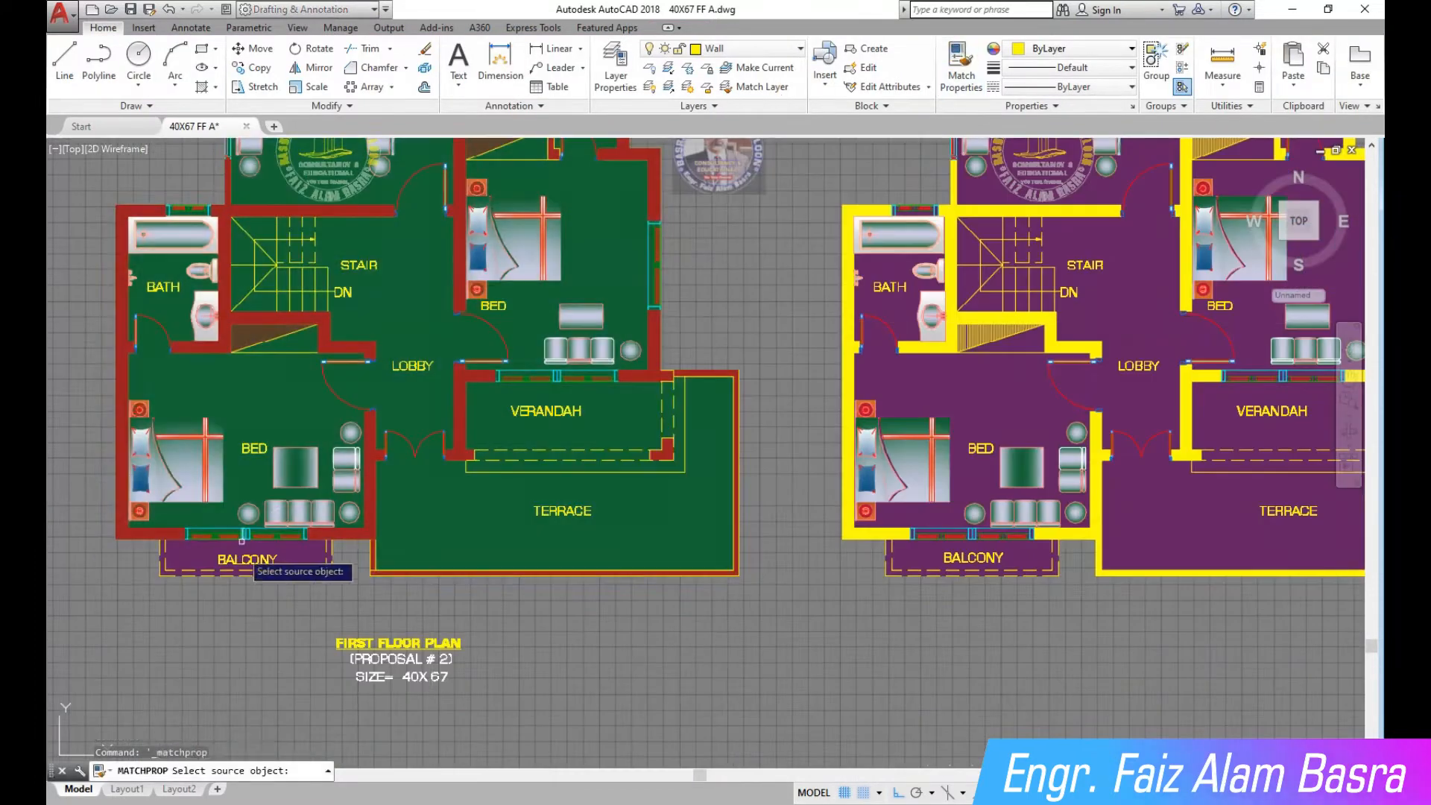
{"action": "left_click", "coordinate": [243, 535]}
{"action": "scroll", "coordinate": [237, 547], "scroll_direction": "up", "scroll_amount": 3}
{"action": "left_click", "coordinate": [255, 584]}
{"action": "scroll", "coordinate": [336, 440], "scroll_direction": "down", "scroll_amount": 6}
{"action": "scroll", "coordinate": [468, 169], "scroll_direction": "up", "scroll_amount": 2}
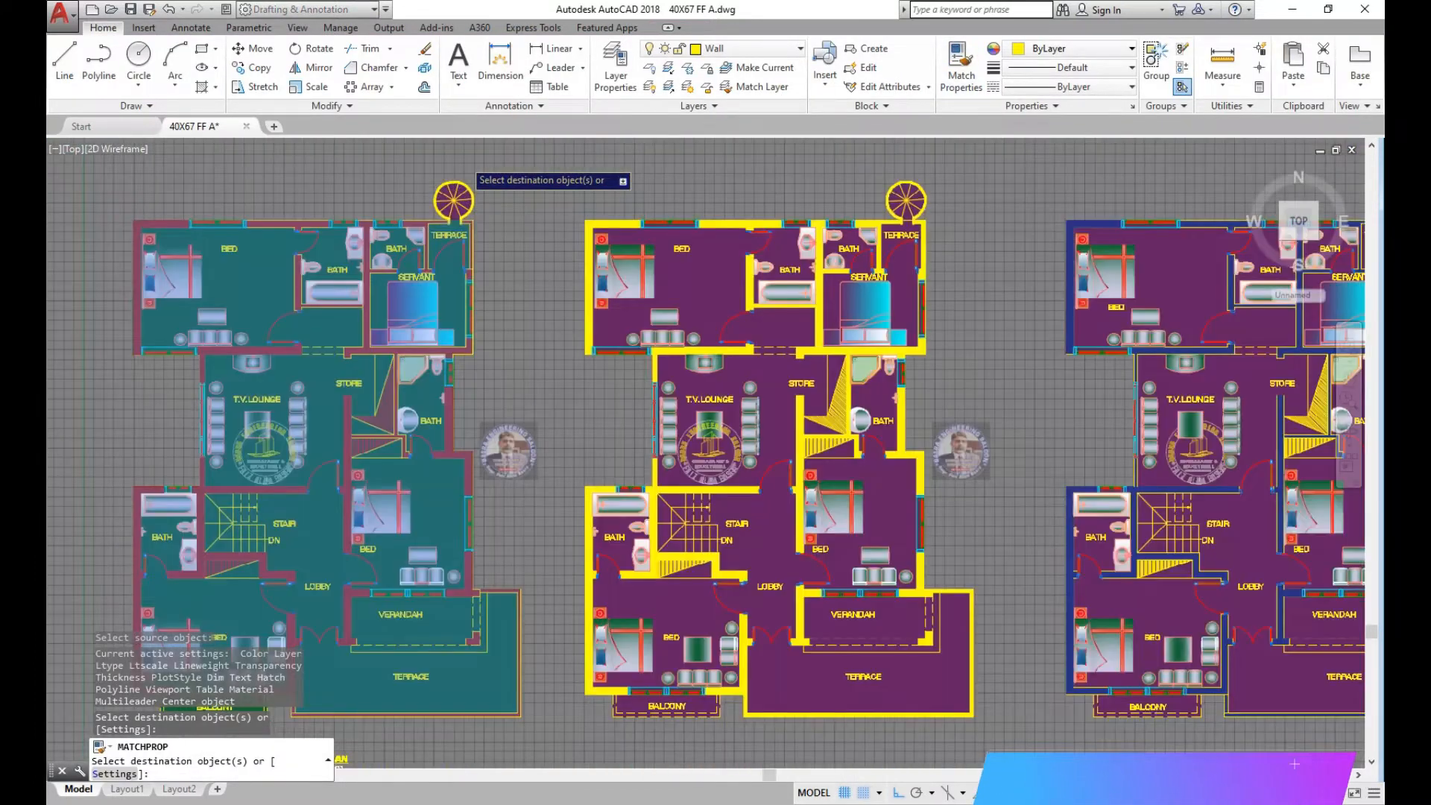
{"action": "scroll", "coordinate": [462, 178], "scroll_direction": "up", "scroll_amount": 2}
{"action": "right_click", "coordinate": [568, 257]}
{"action": "left_click", "coordinate": [596, 272]}
{"action": "scroll", "coordinate": [290, 211], "scroll_direction": "down", "scroll_amount": 5}
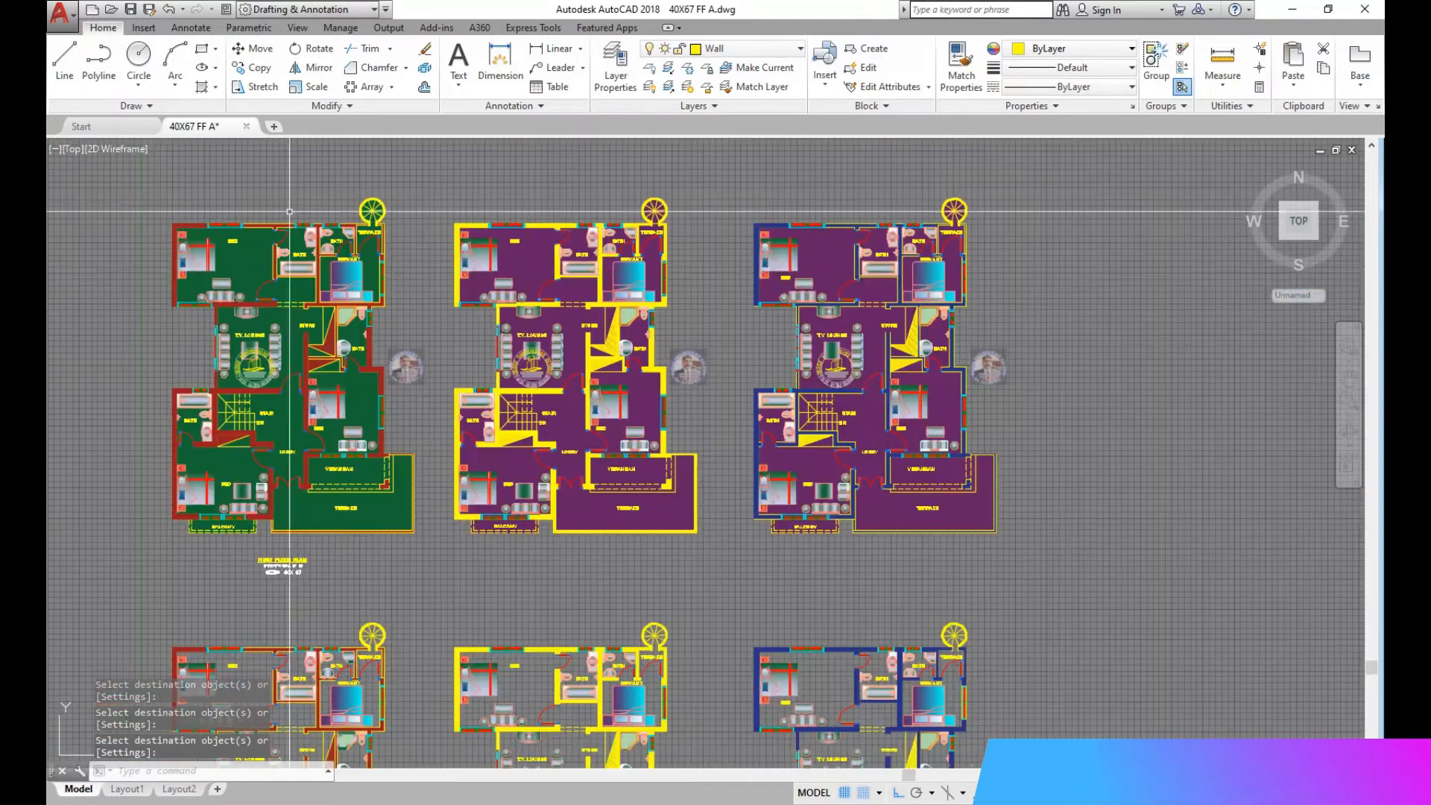
Change the blue-walled plan's purple floor hatch to a medium blue that is lighter than its walls
{"action": "scroll", "coordinate": [298, 564], "scroll_direction": "up", "scroll_amount": 6}
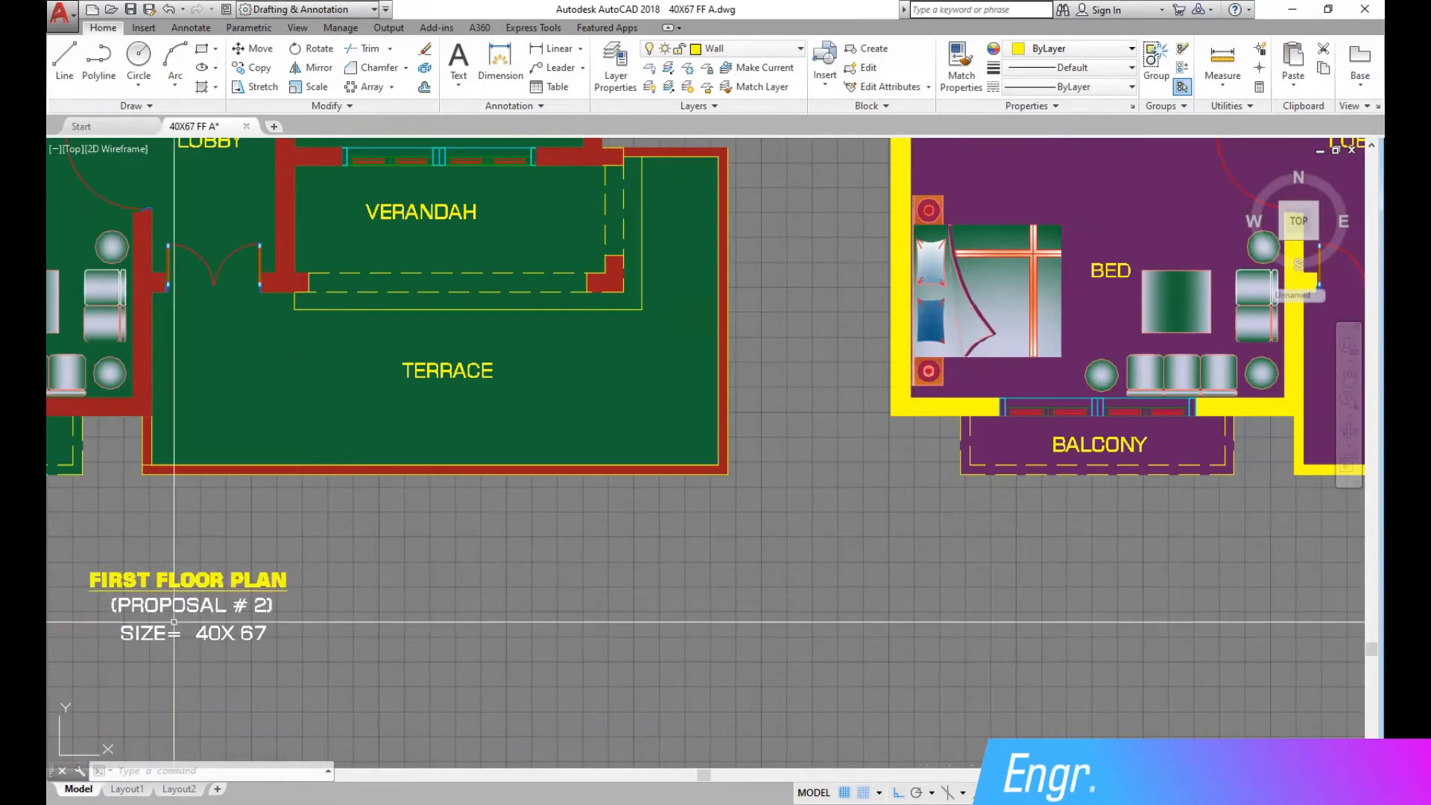
{"action": "scroll", "coordinate": [178, 482], "scroll_direction": "down", "scroll_amount": 6}
{"action": "scroll", "coordinate": [745, 195], "scroll_direction": "up", "scroll_amount": 4}
{"action": "left_click", "coordinate": [706, 197]}
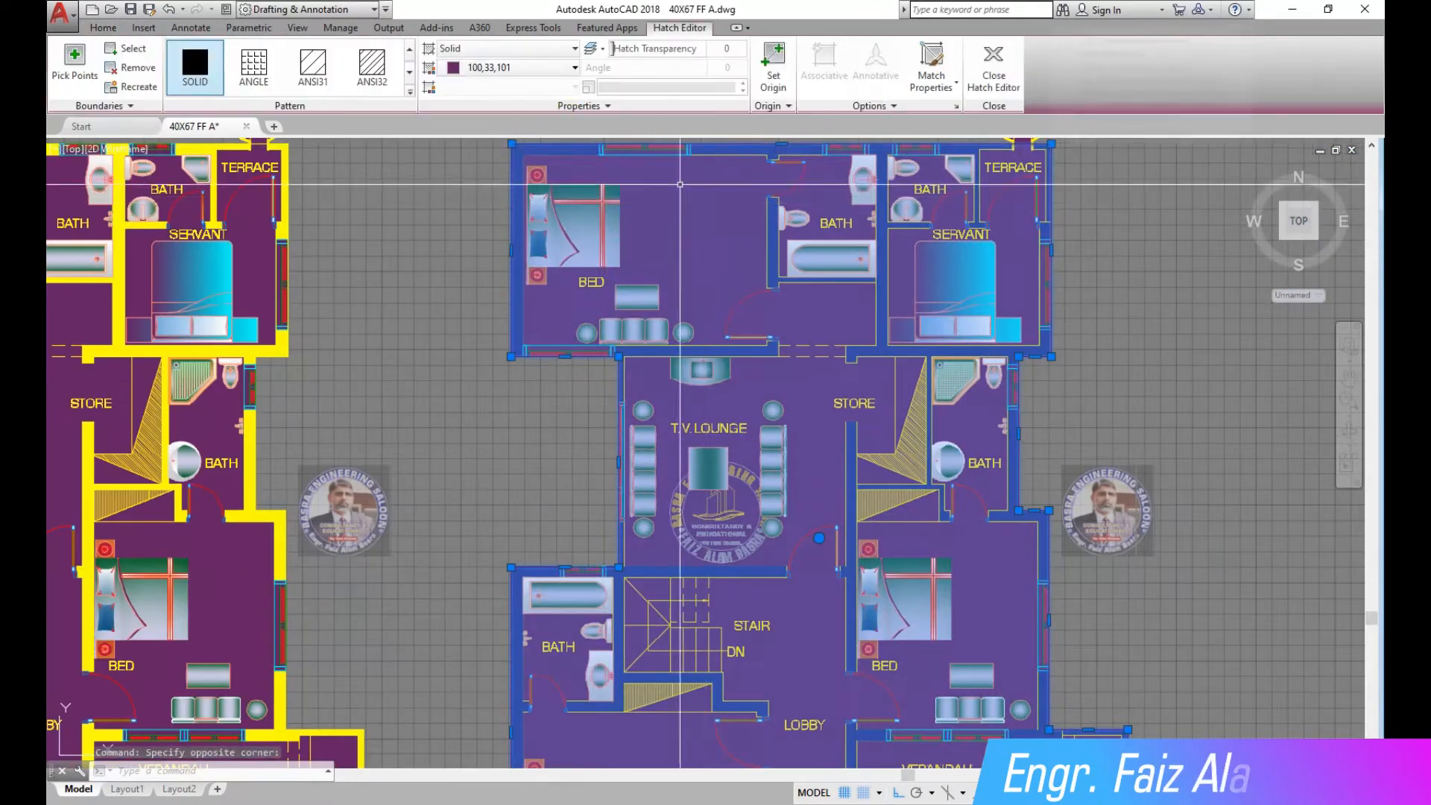
{"action": "left_click", "coordinate": [522, 67]}
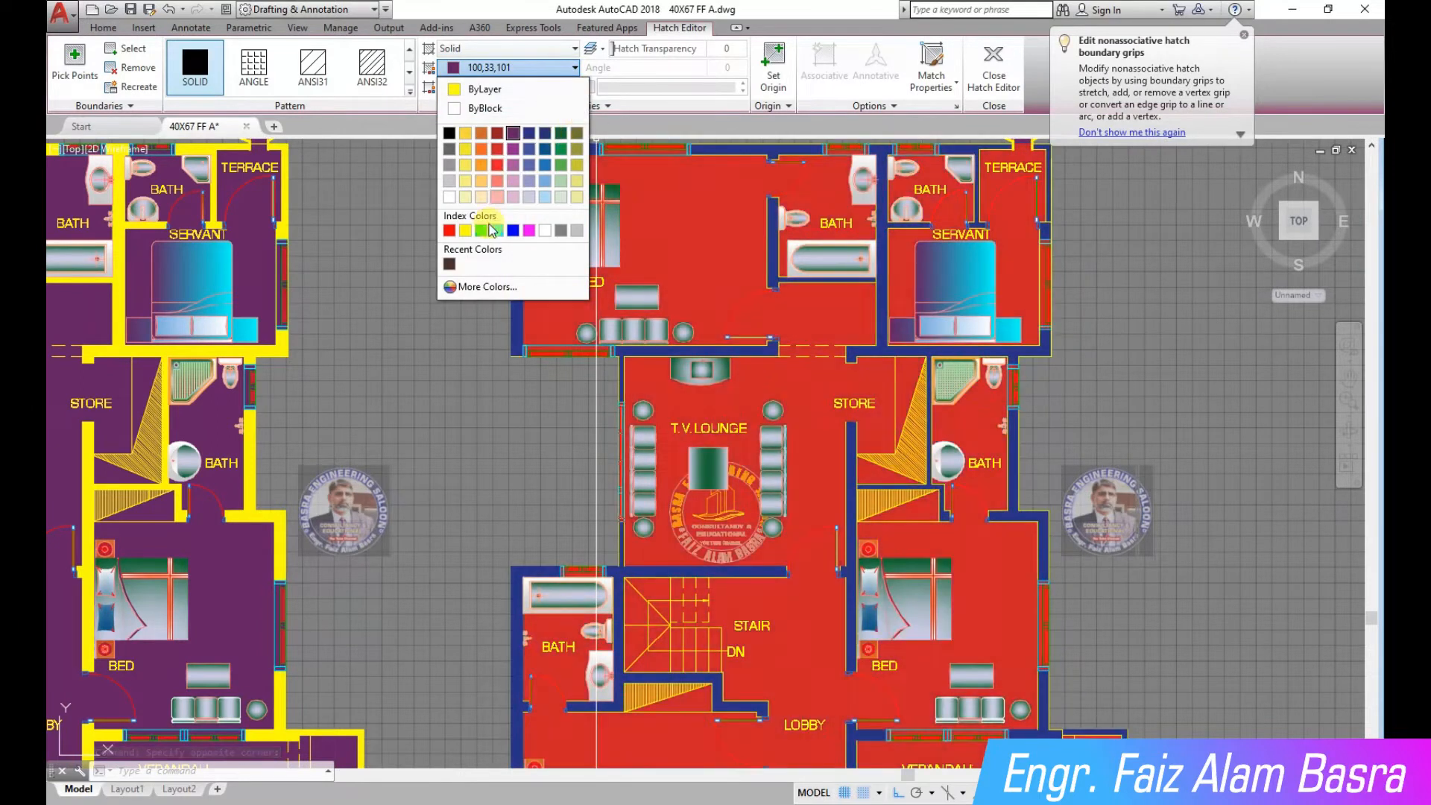
{"action": "left_click", "coordinate": [546, 166]}
{"action": "key", "text": "Escape"}
{"action": "scroll", "coordinate": [850, 300], "scroll_direction": "down", "scroll_amount": 4}
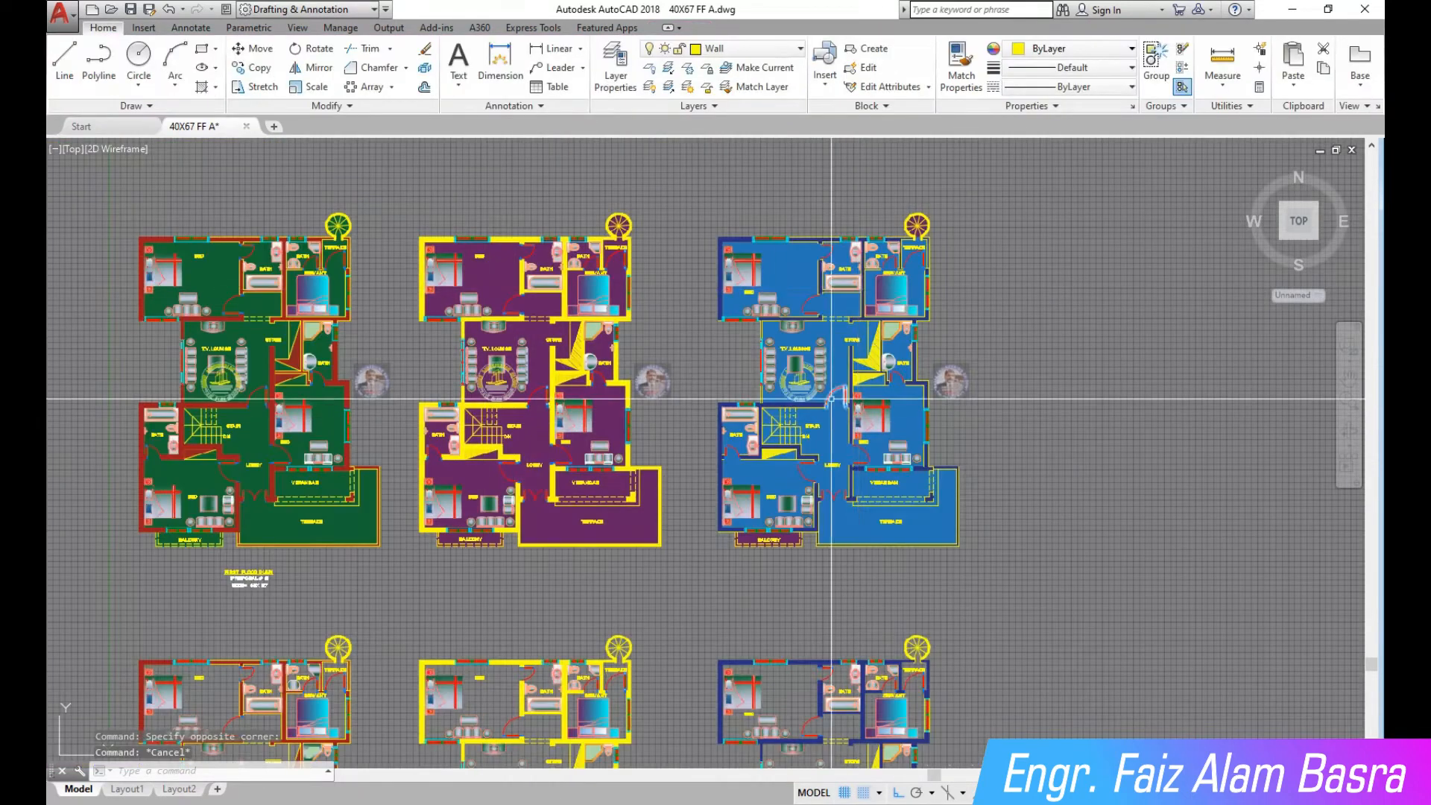
Match the blue-walled plan's balcony and spiral stair hatches to the properties of its blue floor hatch
{"action": "scroll", "coordinate": [824, 408], "scroll_direction": "up", "scroll_amount": 2}
{"action": "left_click", "coordinate": [979, 89]}
{"action": "scroll", "coordinate": [771, 633], "scroll_direction": "up", "scroll_amount": 5}
{"action": "left_click", "coordinate": [574, 485]}
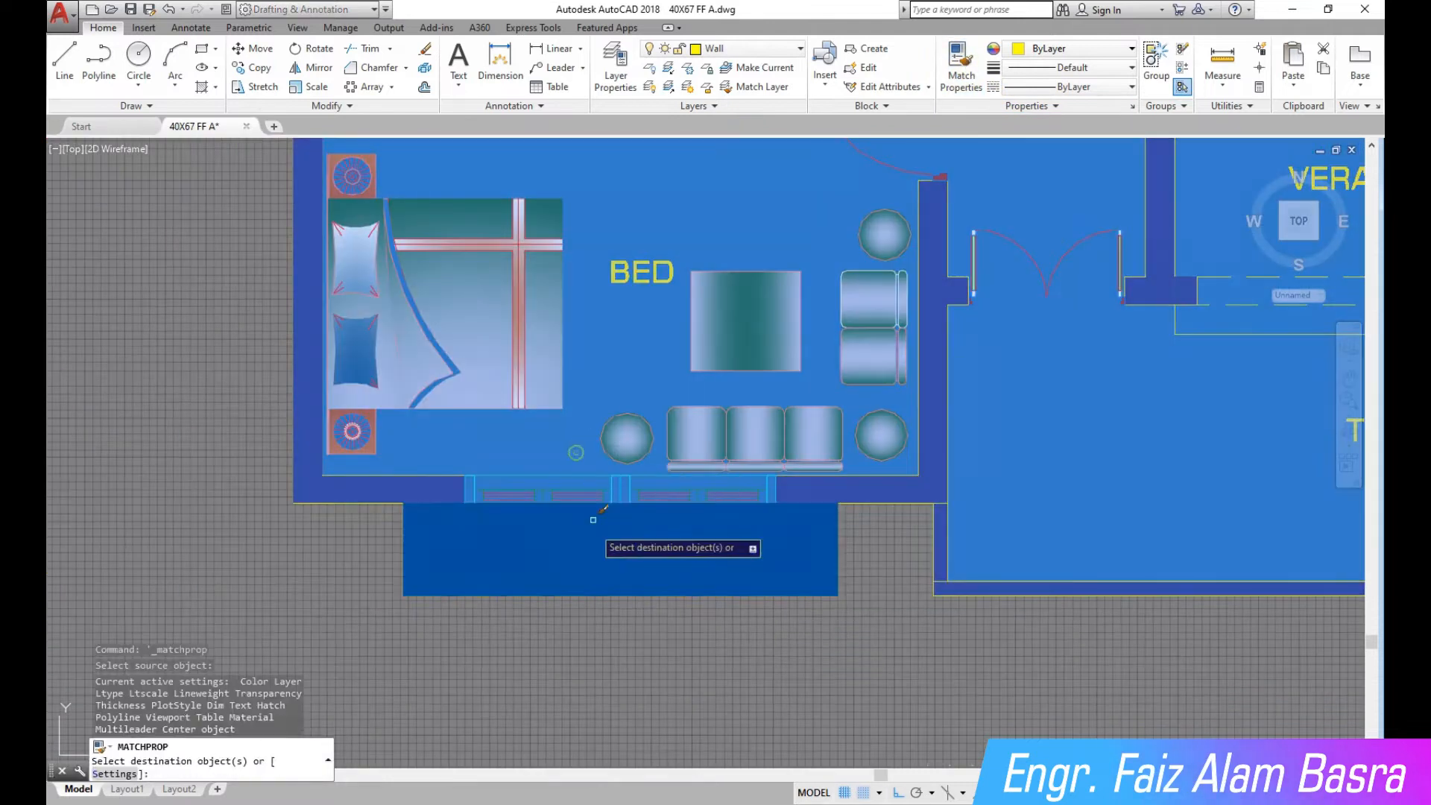
{"action": "left_click", "coordinate": [552, 575]}
{"action": "scroll", "coordinate": [536, 596], "scroll_direction": "down", "scroll_amount": 5}
{"action": "scroll", "coordinate": [768, 196], "scroll_direction": "down", "scroll_amount": 5}
{"action": "scroll", "coordinate": [783, 262], "scroll_direction": "up", "scroll_amount": 10}
{"action": "left_click", "coordinate": [755, 351]}
{"action": "key", "text": "Escape"}
{"action": "scroll", "coordinate": [900, 251], "scroll_direction": "down", "scroll_amount": 2}
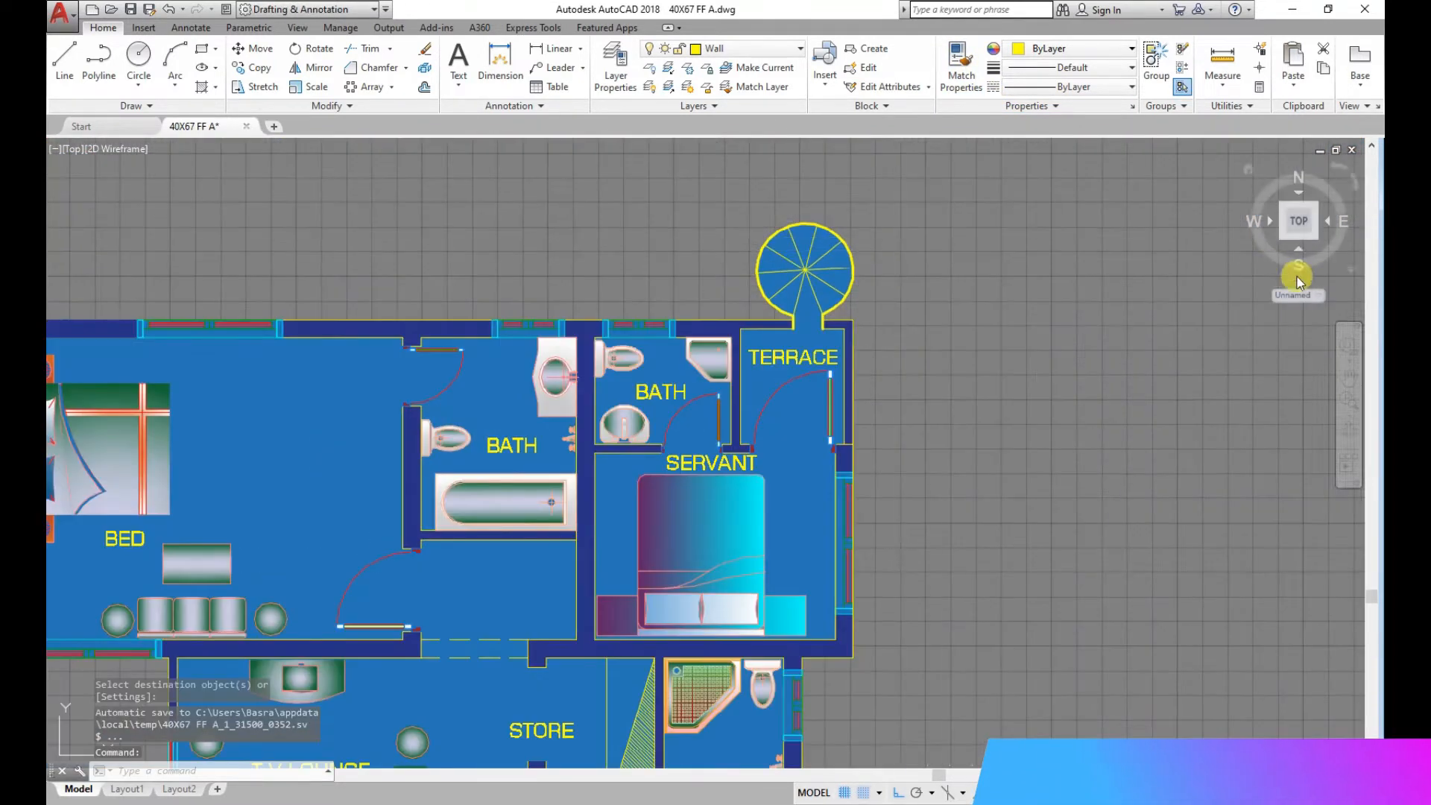
Look over the green, purple and blue floor hatches across the three upper plans
{"action": "left_click", "coordinate": [1348, 381]}
{"action": "left_click_drag", "start_coordinate": [786, 687], "coordinate": [937, 448]}
{"action": "left_click_drag", "start_coordinate": [850, 657], "coordinate": [892, 297]}
{"action": "left_click_drag", "start_coordinate": [797, 556], "coordinate": [832, 306]}
{"action": "scroll", "coordinate": [777, 454], "scroll_direction": "down", "scroll_amount": 5}
{"action": "mouse_move", "coordinate": [594, 433]}
{"action": "left_mouse_down"}
{"action": "mouse_move", "coordinate": [798, 548]}
{"action": "mouse_move", "coordinate": [995, 567]}
{"action": "left_mouse_up"}
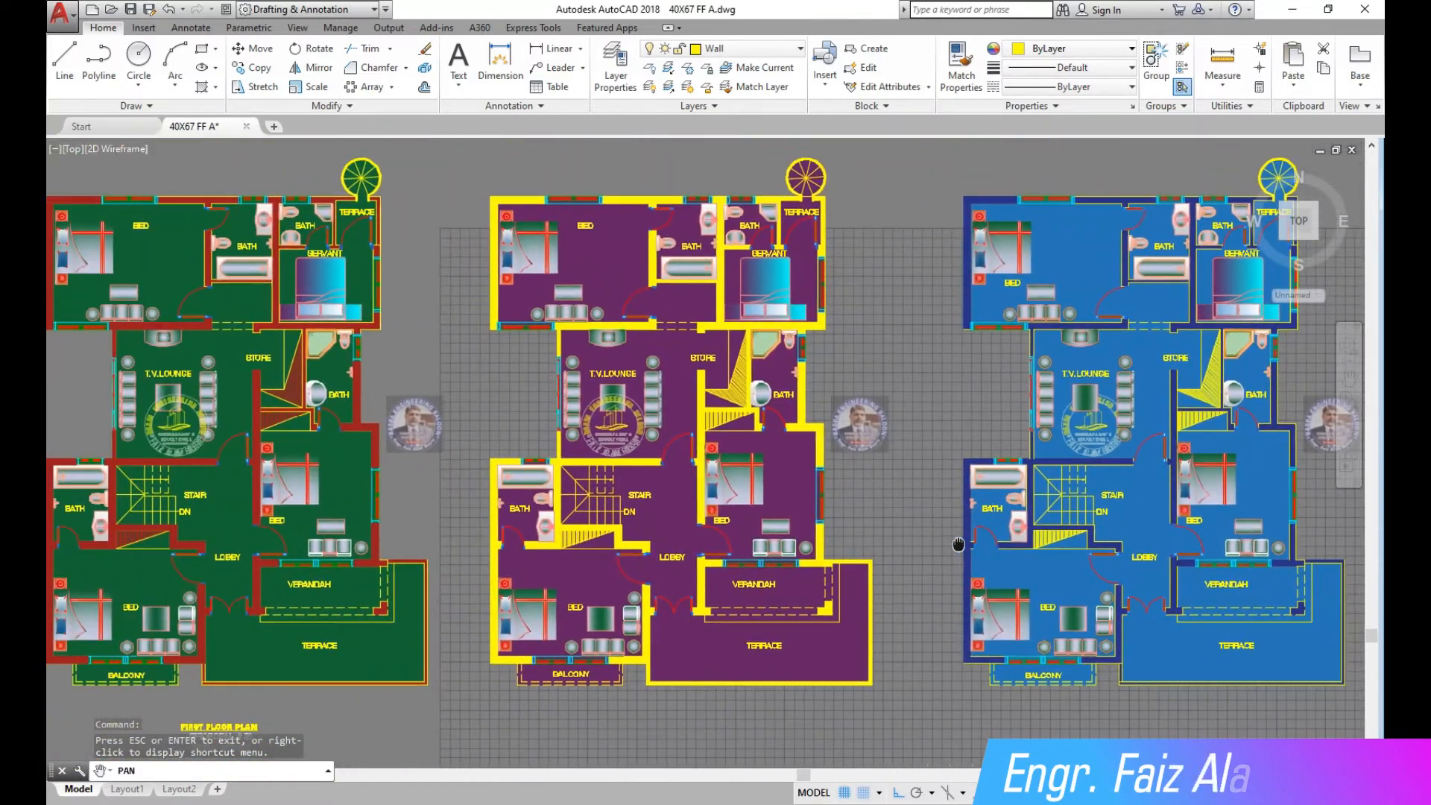
{"action": "left_click_drag", "start_coordinate": [853, 463], "coordinate": [938, 465]}
{"action": "scroll", "coordinate": [937, 464], "scroll_direction": "up", "scroll_amount": 4}
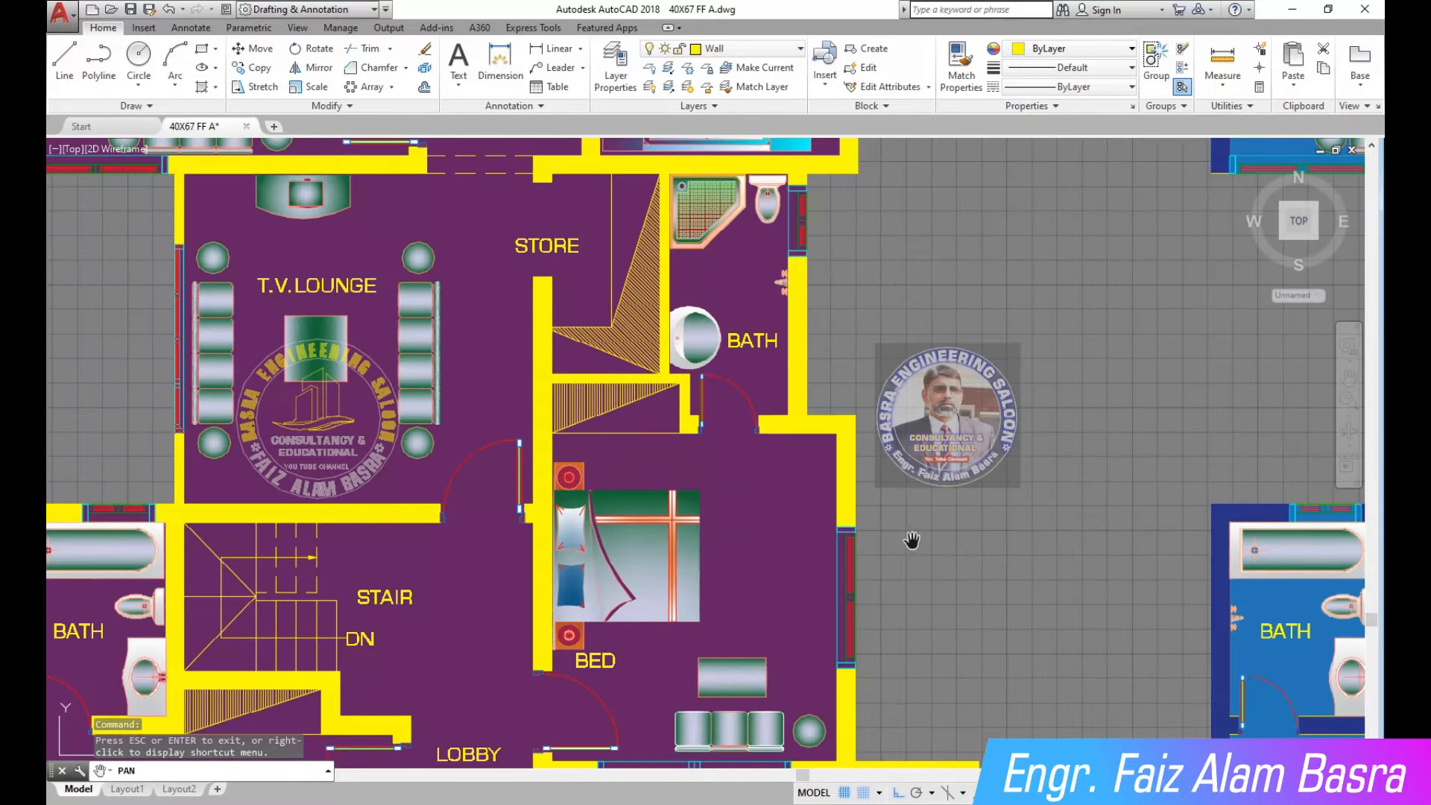
{"action": "scroll", "coordinate": [834, 417], "scroll_direction": "down", "scroll_amount": 4}
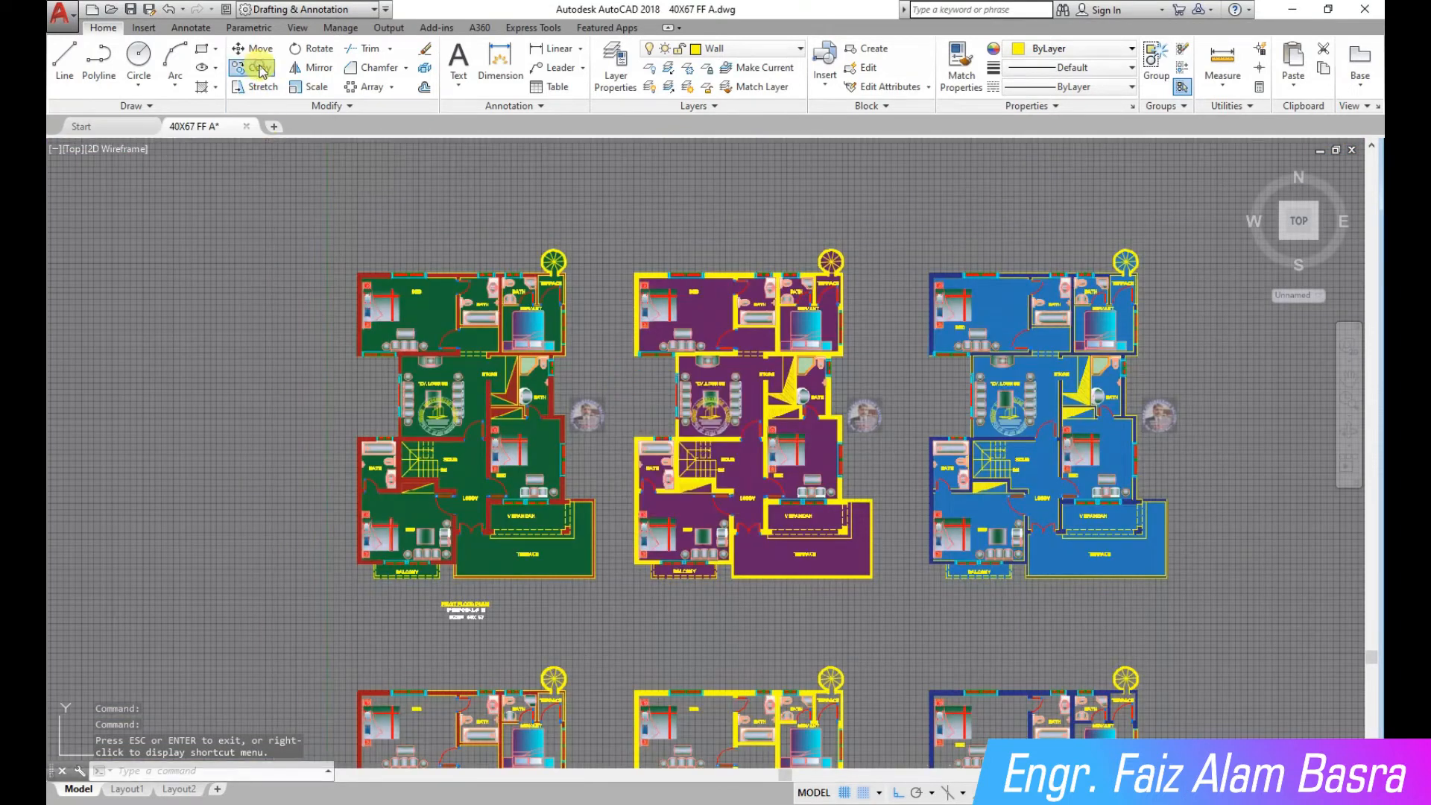
Copy the three floor-hatched plans and the plan title straight up as a new row above the originals
{"action": "left_click", "coordinate": [1187, 609]}
{"action": "left_click", "coordinate": [298, 198]}
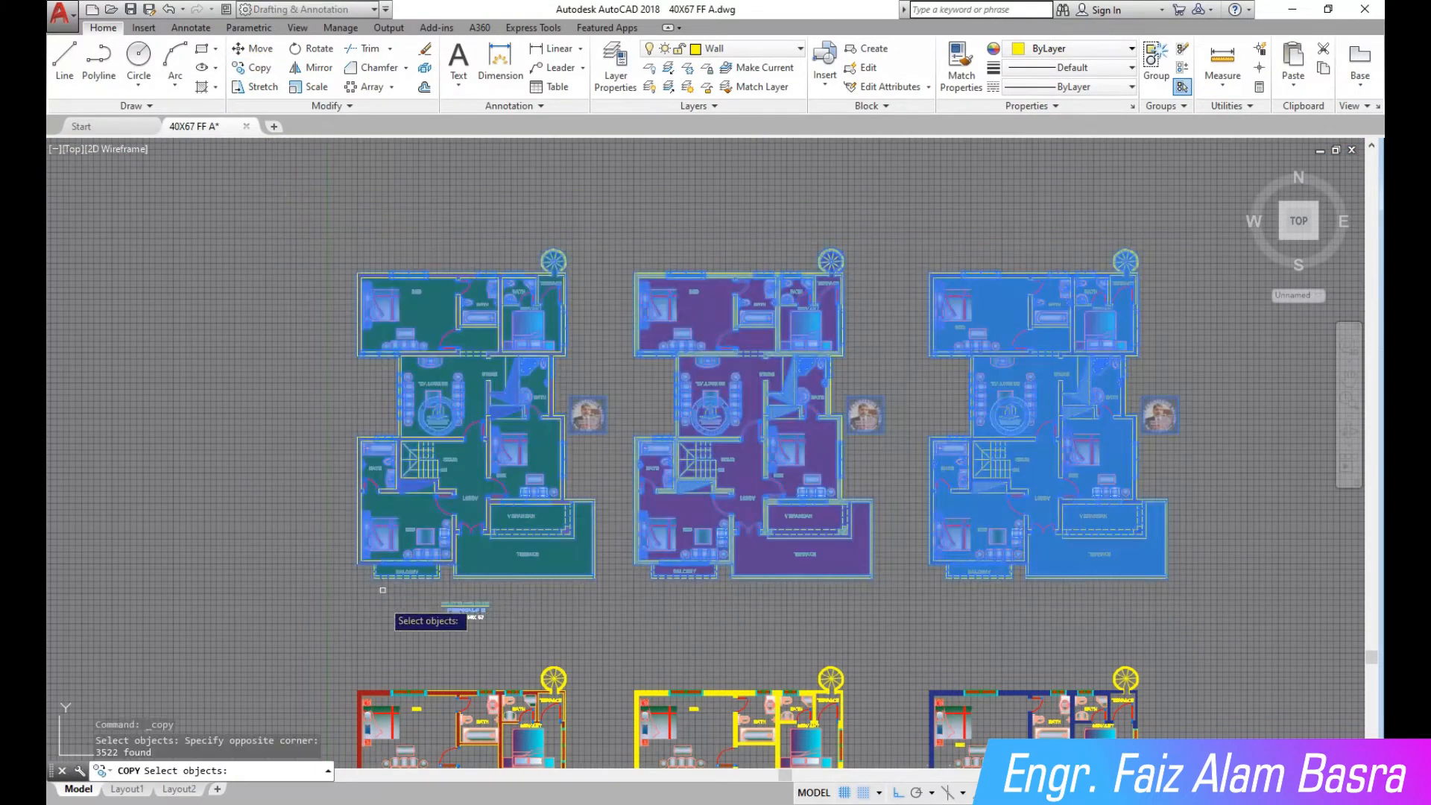
{"action": "key", "text": "Return"}
{"action": "left_click", "coordinate": [251, 559]}
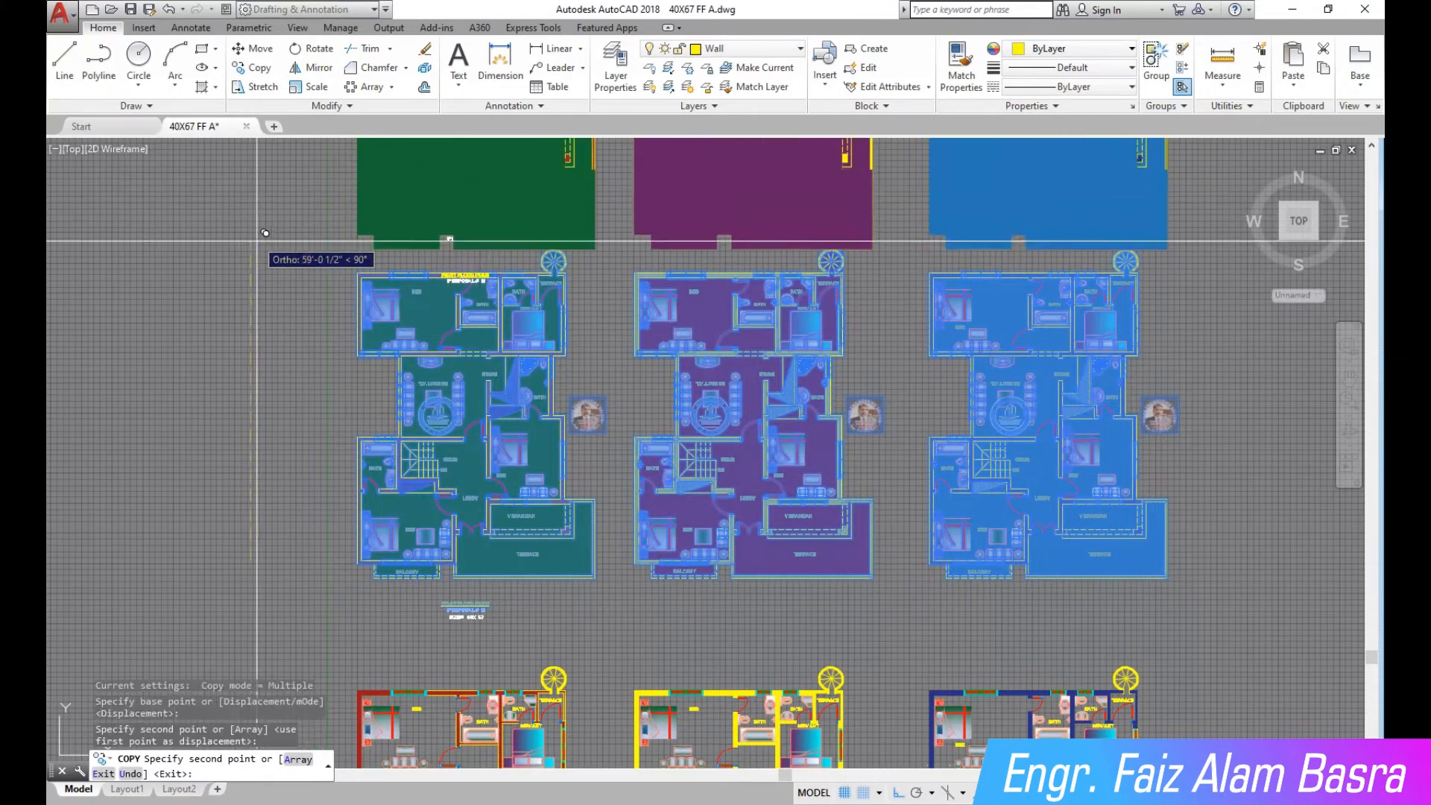
{"action": "key", "text": "Escape"}
Look over the copied row of green, purple and blue plans
{"action": "scroll", "coordinate": [422, 636], "scroll_direction": "down", "scroll_amount": 2}
{"action": "scroll", "coordinate": [471, 158], "scroll_direction": "up", "scroll_amount": 2}
{"action": "scroll", "coordinate": [973, 240], "scroll_direction": "up", "scroll_amount": 4}
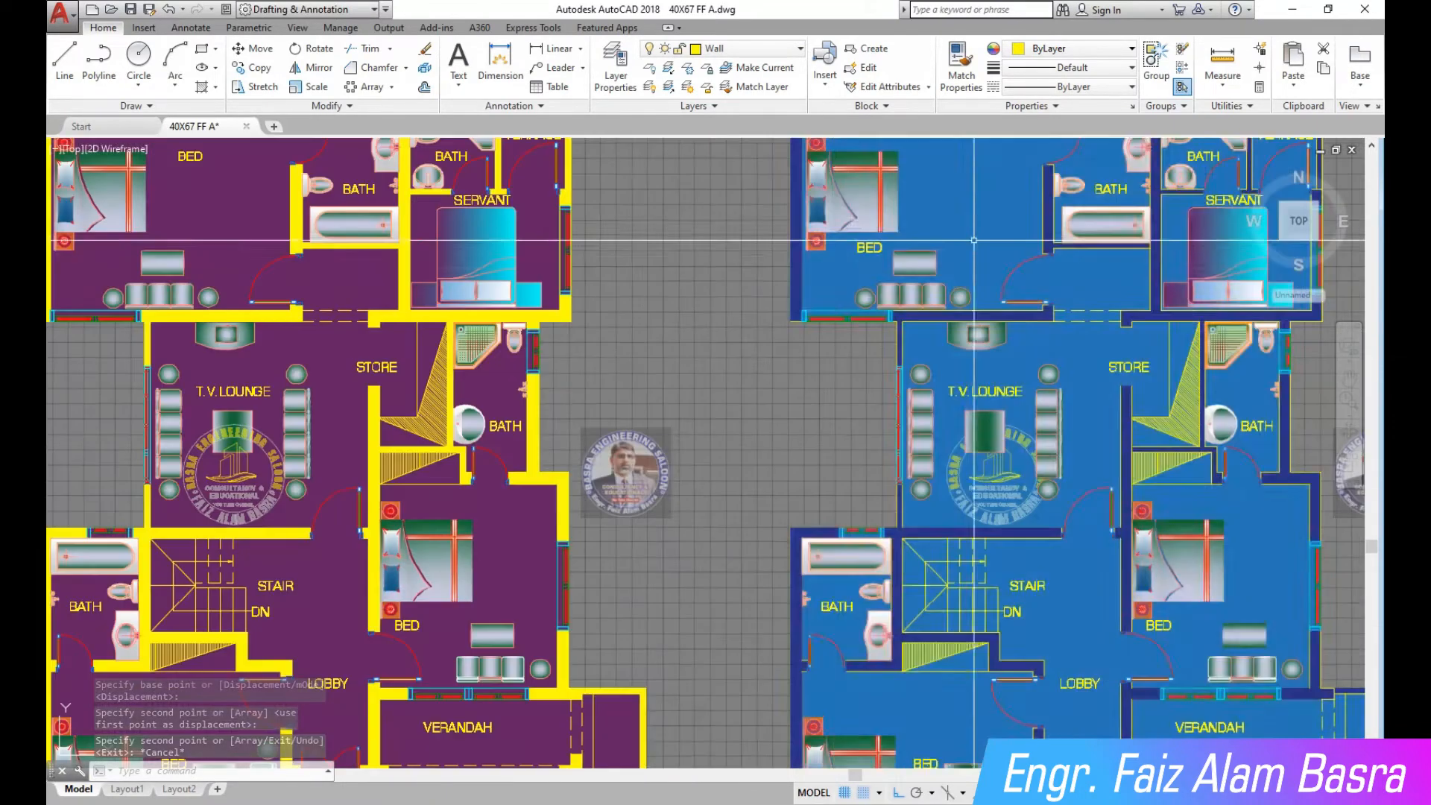
{"action": "scroll", "coordinate": [973, 240], "scroll_direction": "down", "scroll_amount": 2}
{"action": "scroll", "coordinate": [742, 173], "scroll_direction": "up", "scroll_amount": 2}
{"action": "scroll", "coordinate": [745, 179], "scroll_direction": "down", "scroll_amount": 4}
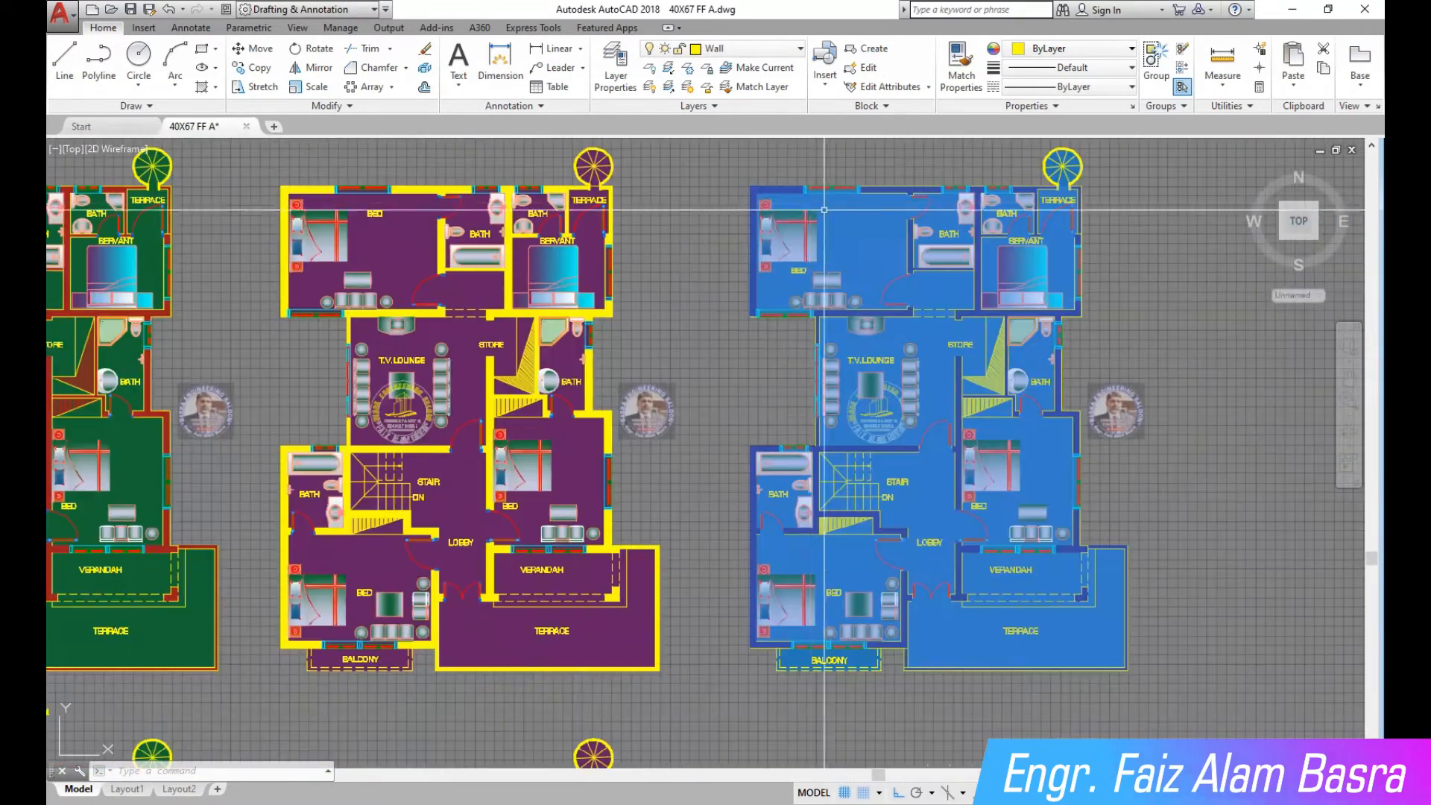
{"action": "scroll", "coordinate": [224, 202], "scroll_direction": "up", "scroll_amount": 4}
{"action": "scroll", "coordinate": [605, 203], "scroll_direction": "up", "scroll_amount": 2}
{"action": "scroll", "coordinate": [186, 165], "scroll_direction": "up", "scroll_amount": 4}
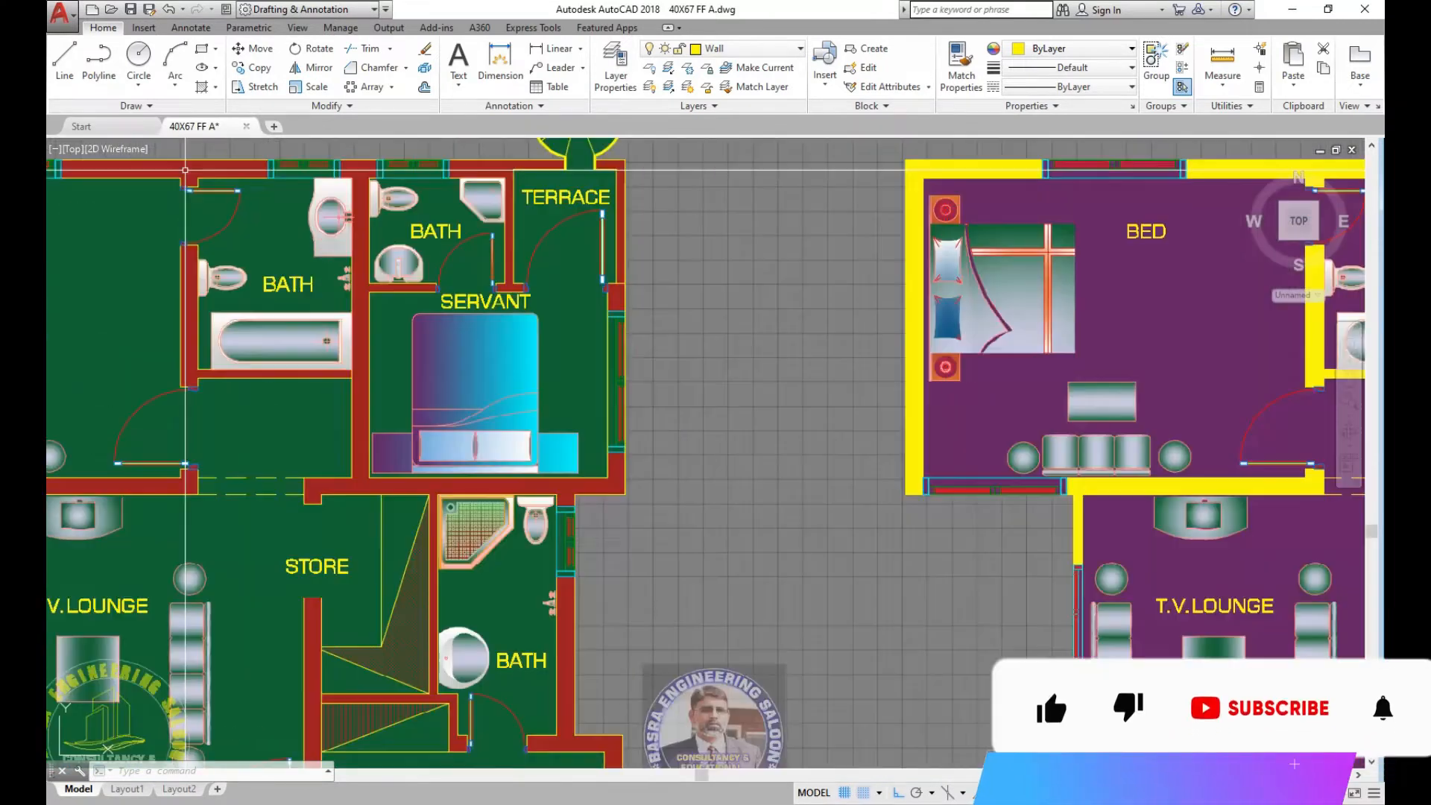
Change the selected red wall hatch of the copied green-floored plan to white
{"action": "left_click", "coordinate": [191, 169]}
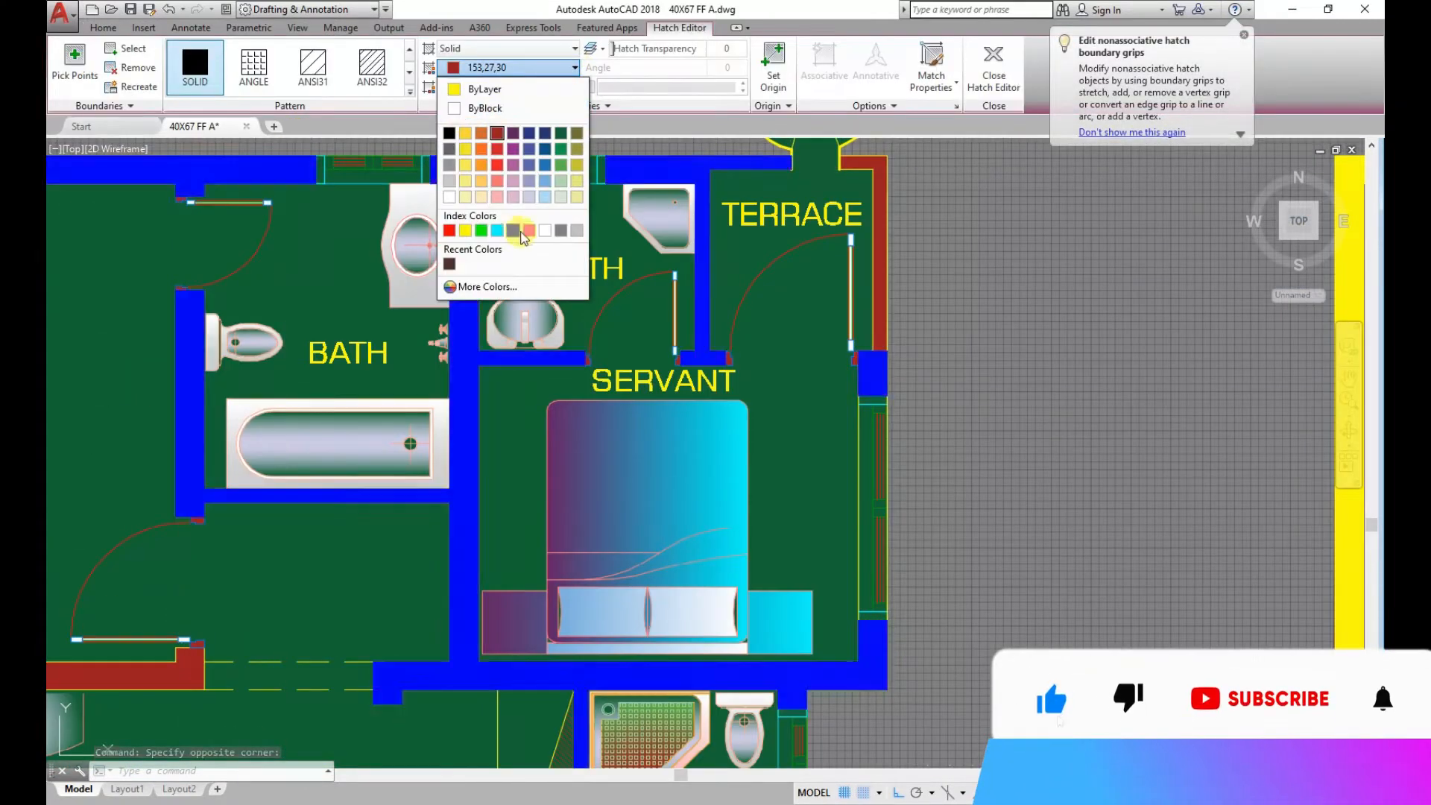
{"action": "left_click", "coordinate": [544, 231]}
{"action": "key", "text": "Escape"}
{"action": "scroll", "coordinate": [559, 237], "scroll_direction": "down", "scroll_amount": 4}
Match the copied green-floored plan's remaining red room, terrace and verandah wall hatches to its white wall hatch
{"action": "scroll", "coordinate": [131, 225], "scroll_direction": "up", "scroll_amount": 2}
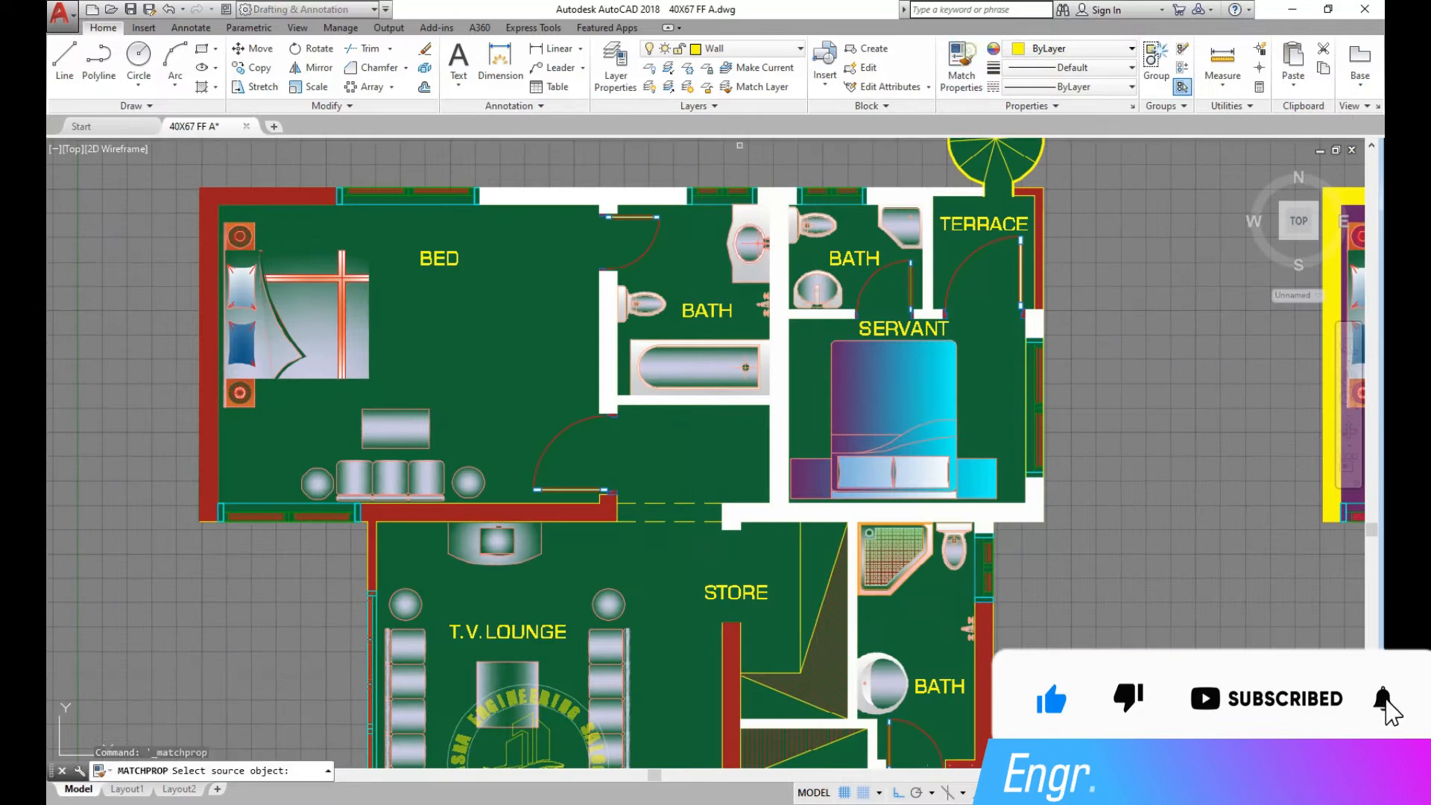
{"action": "left_click", "coordinate": [276, 202]}
{"action": "scroll", "coordinate": [1045, 196], "scroll_direction": "up", "scroll_amount": 2}
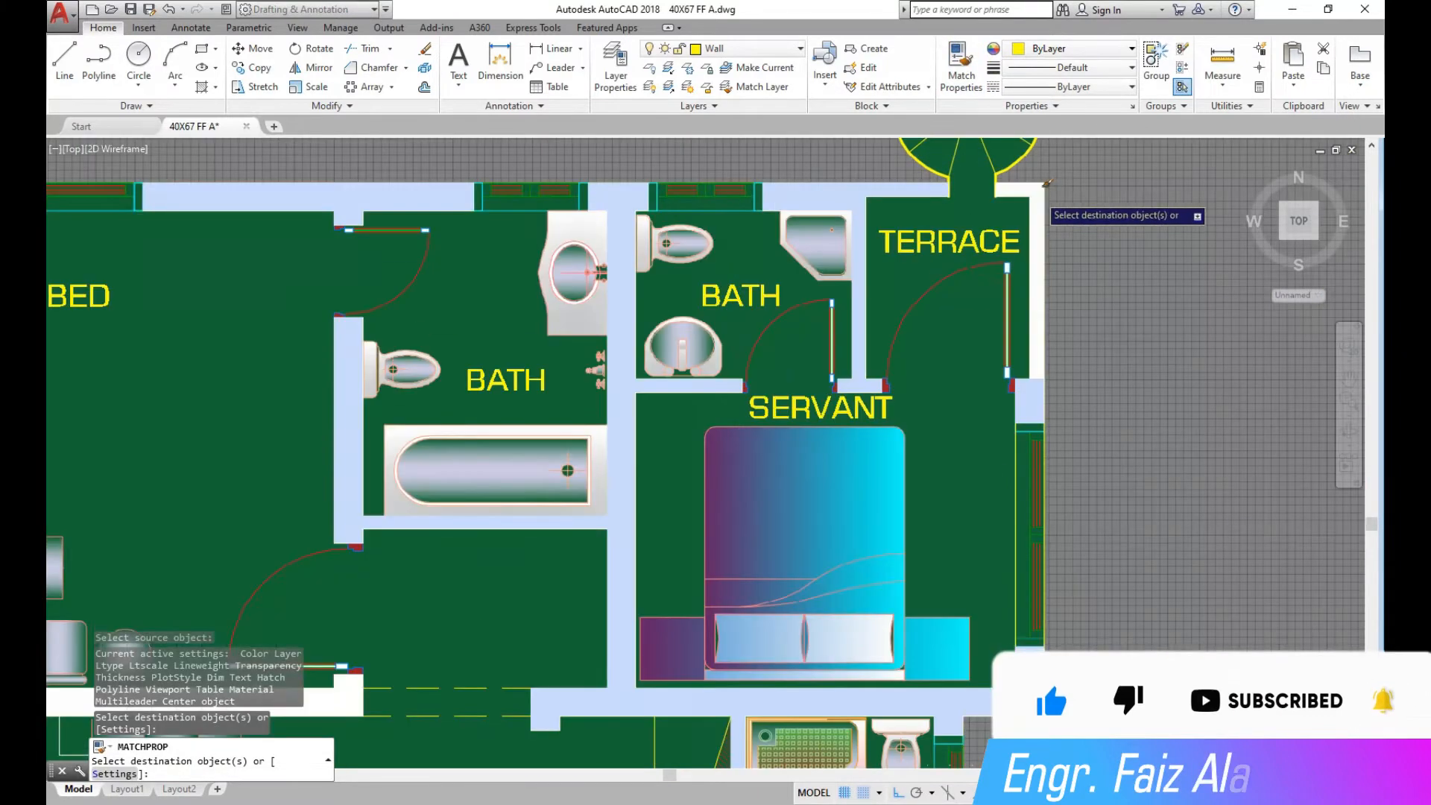
{"action": "left_click", "coordinate": [1036, 191]}
{"action": "scroll", "coordinate": [958, 160], "scroll_direction": "down", "scroll_amount": 6}
{"action": "scroll", "coordinate": [842, 414], "scroll_direction": "up", "scroll_amount": 4}
{"action": "scroll", "coordinate": [483, 234], "scroll_direction": "down", "scroll_amount": 2}
{"action": "scroll", "coordinate": [495, 366], "scroll_direction": "up", "scroll_amount": 4}
{"action": "left_click", "coordinate": [507, 354]}
{"action": "scroll", "coordinate": [324, 322], "scroll_direction": "down", "scroll_amount": 4}
{"action": "scroll", "coordinate": [538, 669], "scroll_direction": "up", "scroll_amount": 4}
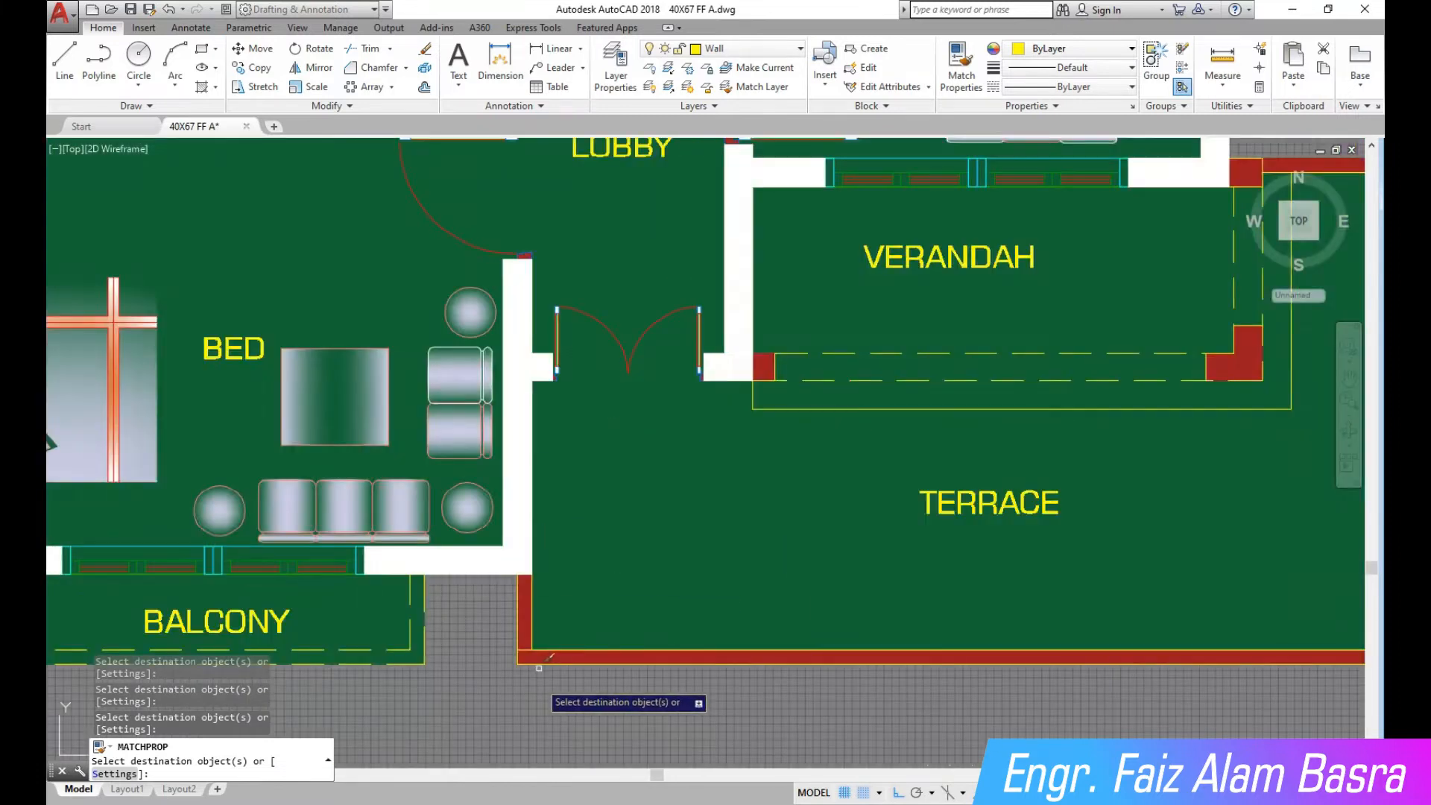
{"action": "scroll", "coordinate": [539, 667], "scroll_direction": "down", "scroll_amount": 8}
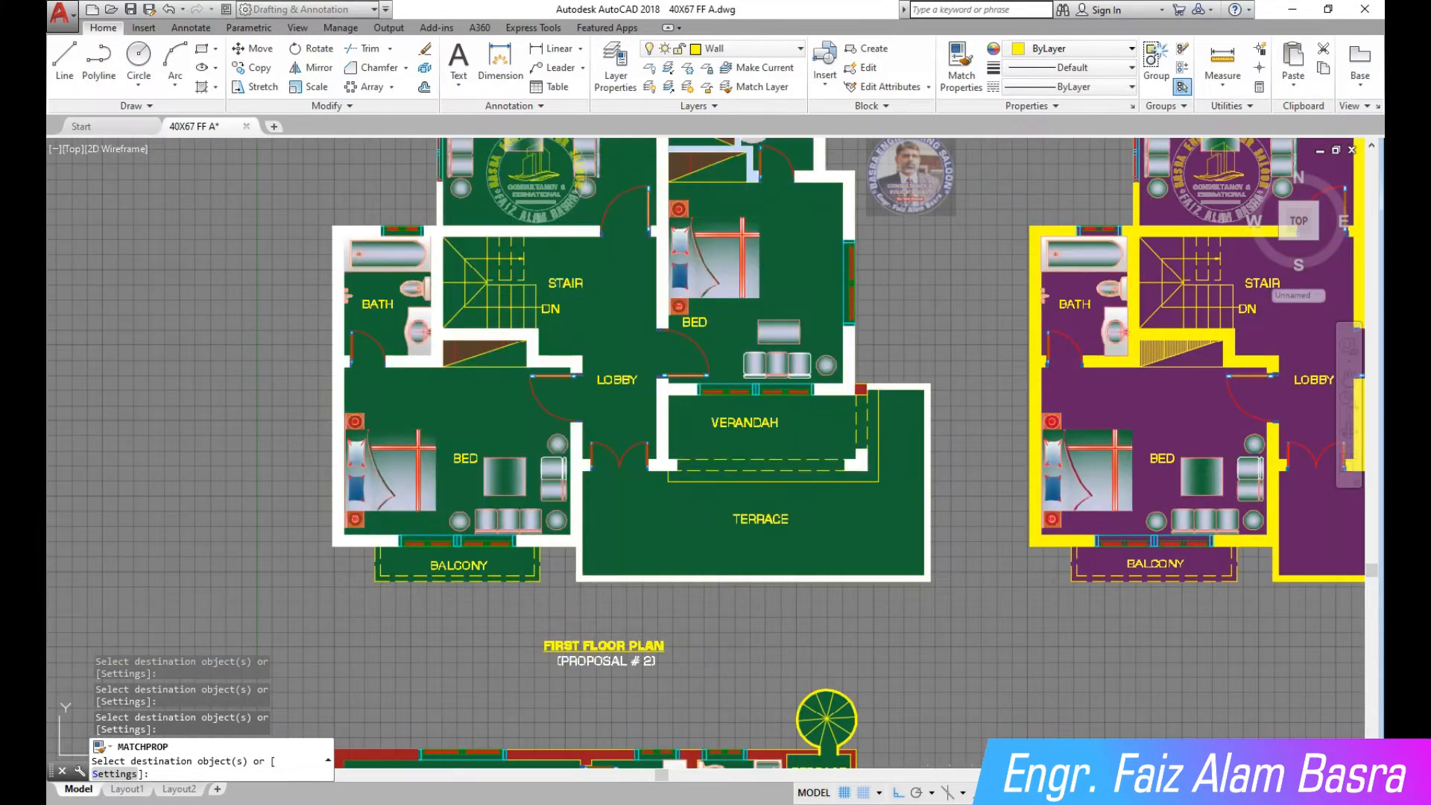
{"action": "key", "text": "Escape"}
Examine the white-walled green plan and compare it with the neighbouring plans
{"action": "scroll", "coordinate": [749, 428], "scroll_direction": "up", "scroll_amount": 2}
{"action": "scroll", "coordinate": [576, 260], "scroll_direction": "down", "scroll_amount": 2}
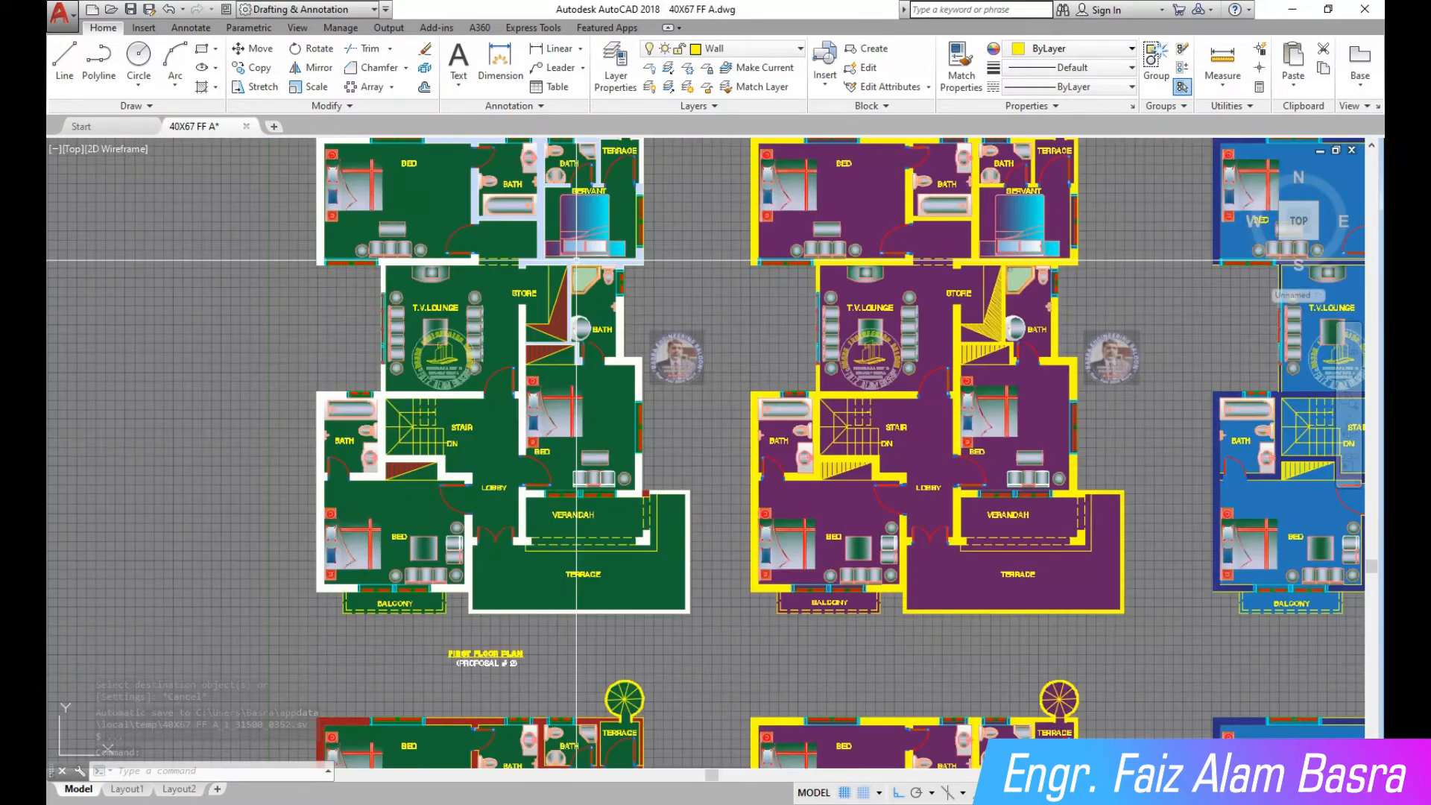
{"action": "scroll", "coordinate": [588, 357], "scroll_direction": "up", "scroll_amount": 3}
{"action": "scroll", "coordinate": [522, 400], "scroll_direction": "down", "scroll_amount": 3}
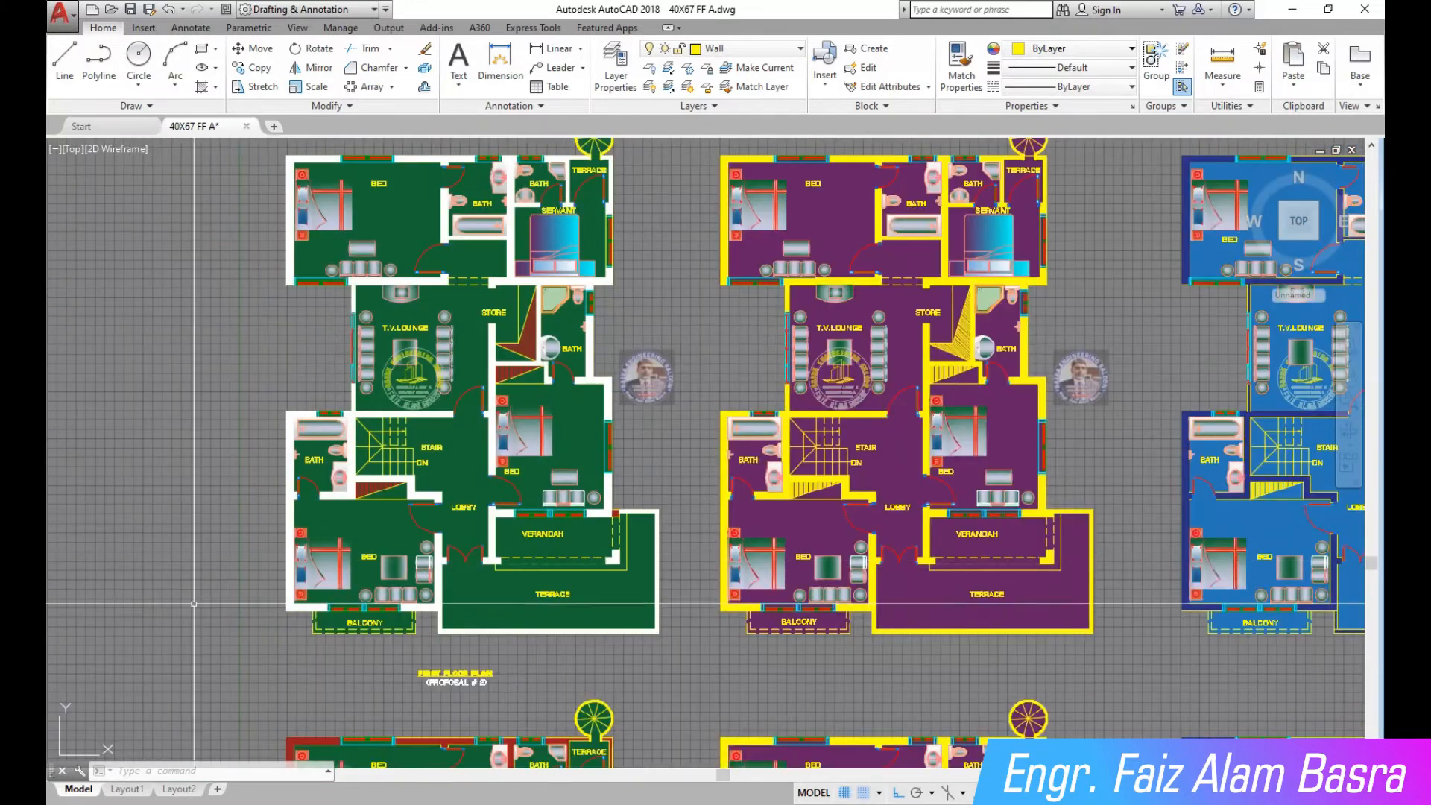
{"action": "scroll", "coordinate": [387, 305], "scroll_direction": "down", "scroll_amount": 3}
{"action": "scroll", "coordinate": [395, 306], "scroll_direction": "up", "scroll_amount": 4}
{"action": "scroll", "coordinate": [395, 291], "scroll_direction": "down", "scroll_amount": 4}
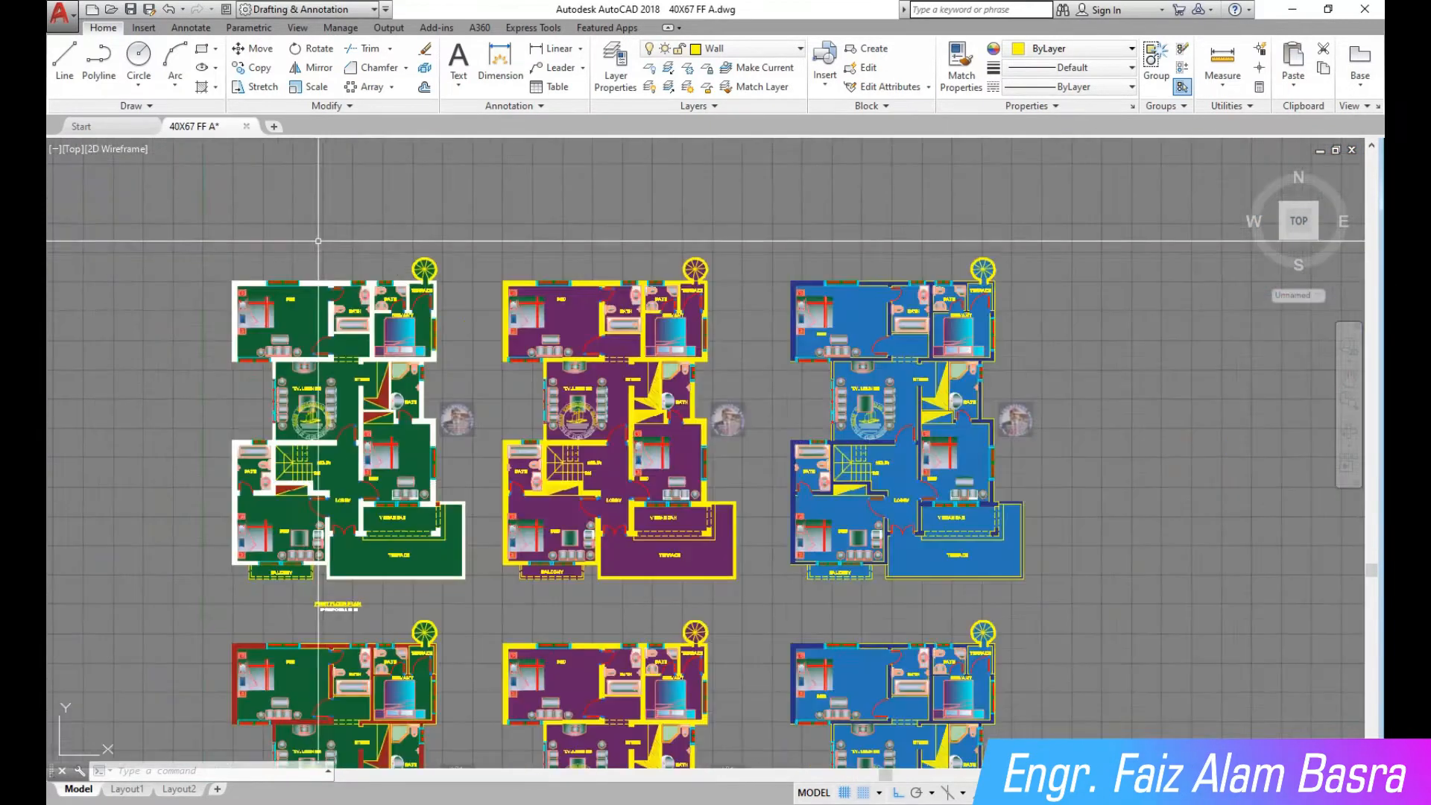
Change the copied purple plan's floor hatch to black (0,0,0) and send it behind the linework
{"action": "scroll", "coordinate": [589, 342], "scroll_direction": "up", "scroll_amount": 2}
{"action": "left_click", "coordinate": [525, 372]}
{"action": "left_click", "coordinate": [522, 67]}
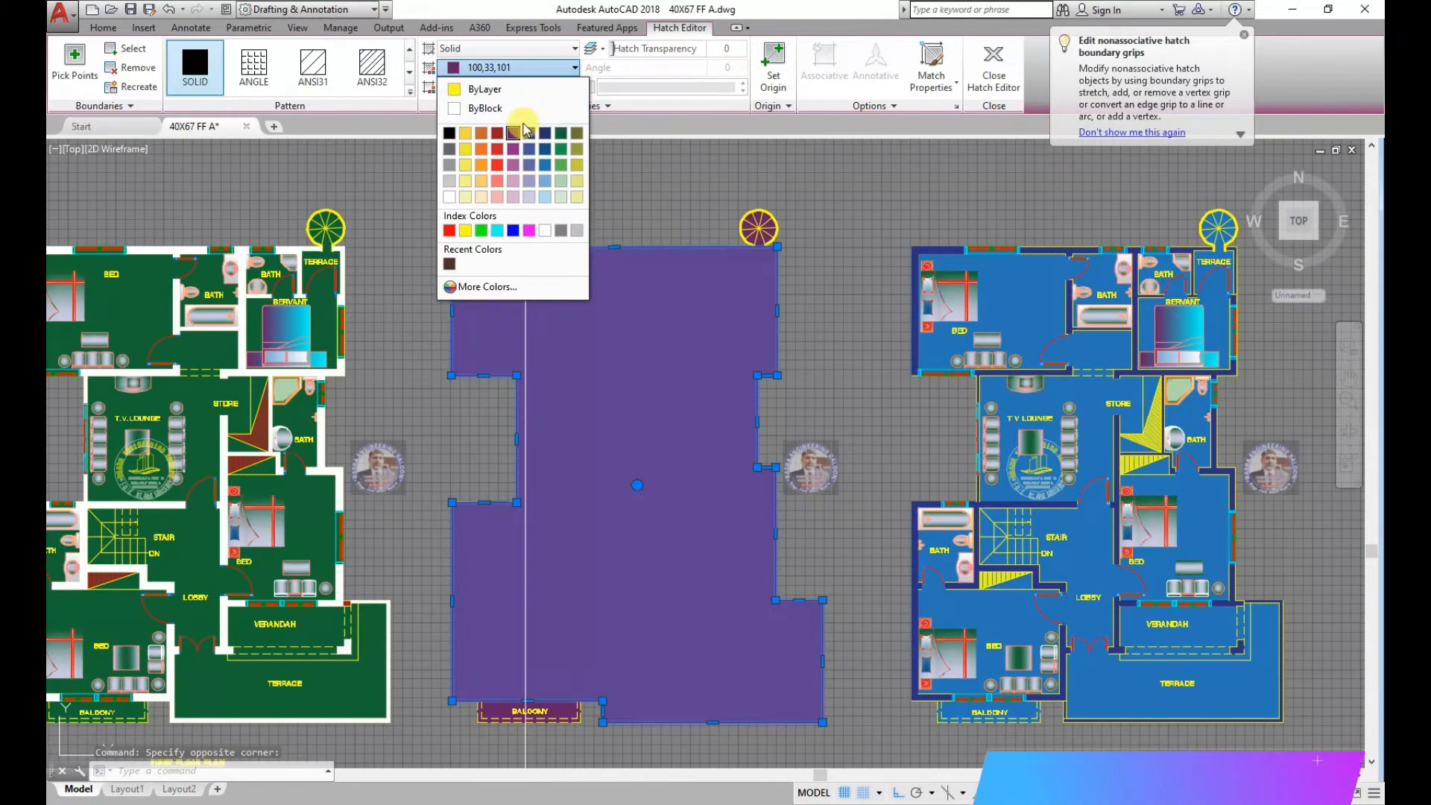
{"action": "left_click", "coordinate": [448, 134]}
{"action": "left_click", "coordinate": [104, 28]}
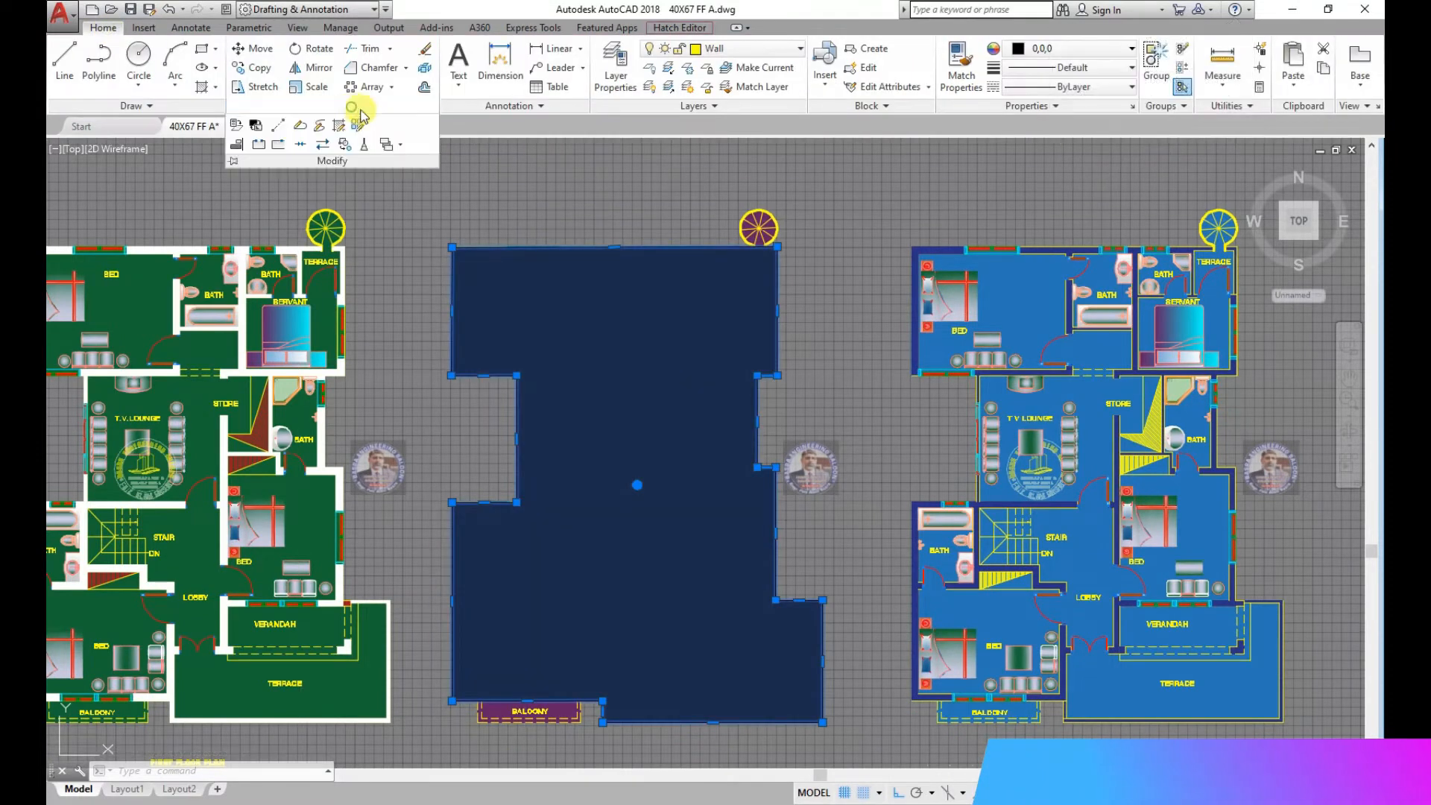
{"action": "left_click", "coordinate": [401, 146]}
{"action": "left_click", "coordinate": [432, 203]}
{"action": "key", "text": "Escape"}
Examine the black-floored plan with yellow walls and compare it with the neighbouring plans
{"action": "scroll", "coordinate": [392, 387], "scroll_direction": "up", "scroll_amount": 2}
{"action": "middle_click_drag", "start_coordinate": [392, 383], "coordinate": [418, 202]}
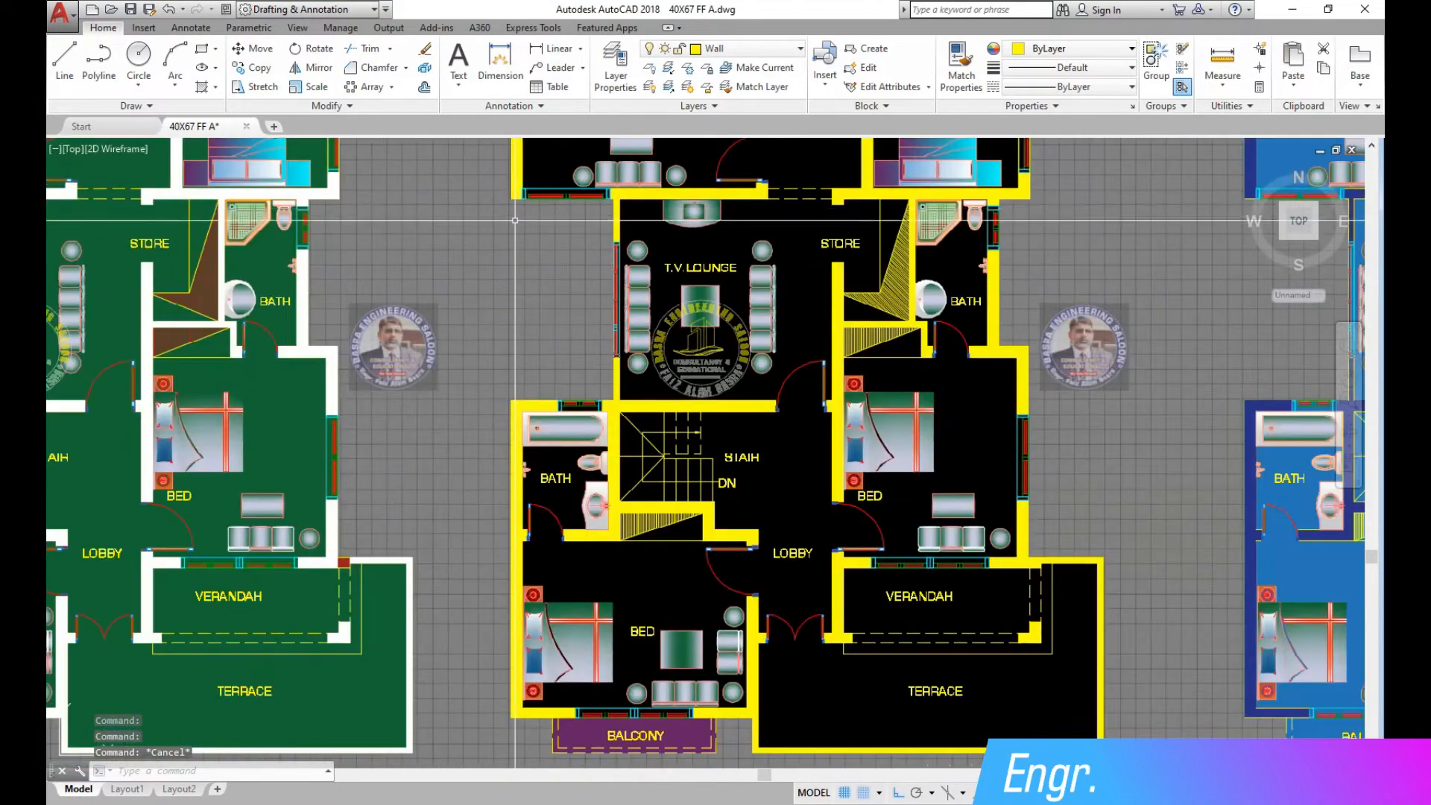
{"action": "scroll", "coordinate": [477, 283], "scroll_direction": "down", "scroll_amount": 2}
{"action": "scroll", "coordinate": [498, 307], "scroll_direction": "down", "scroll_amount": 3}
{"action": "scroll", "coordinate": [671, 239], "scroll_direction": "up", "scroll_amount": 5}
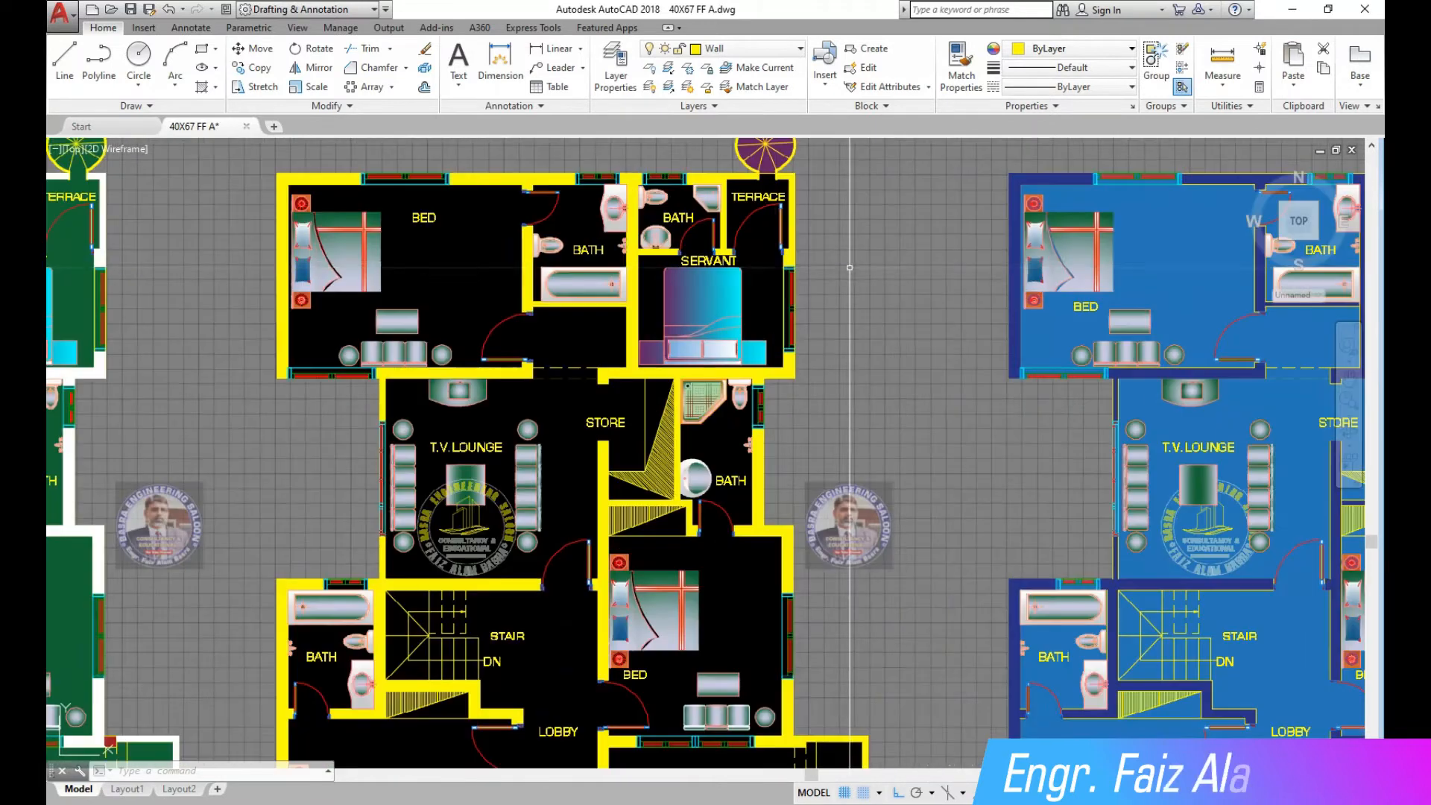
{"action": "scroll", "coordinate": [676, 231], "scroll_direction": "down", "scroll_amount": 2}
{"action": "scroll", "coordinate": [823, 350], "scroll_direction": "up", "scroll_amount": 2}
{"action": "scroll", "coordinate": [747, 250], "scroll_direction": "down", "scroll_amount": 4}
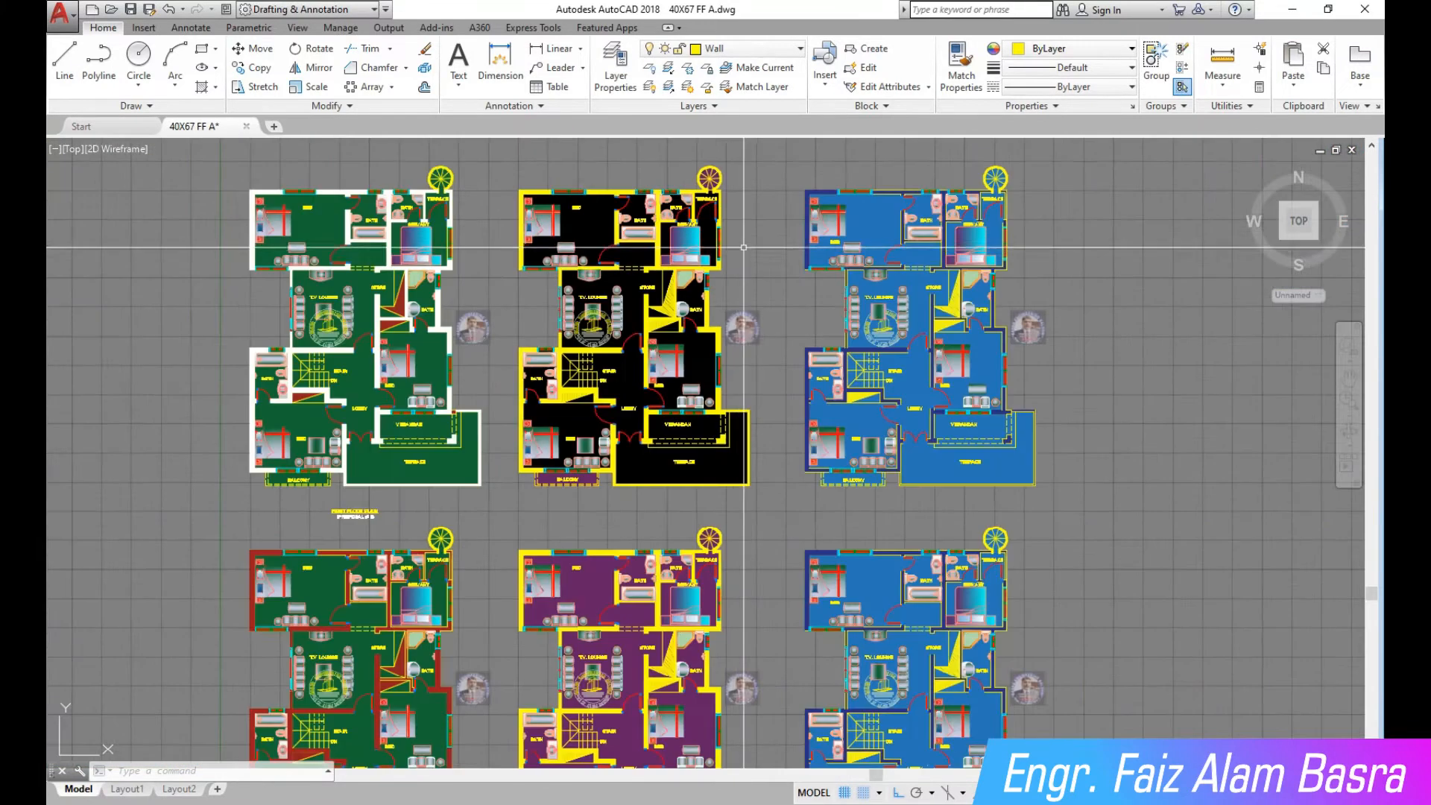
Change the copied blue plan's floor hatch to colour 27
{"action": "scroll", "coordinate": [749, 250], "scroll_direction": "up", "scroll_amount": 2}
{"action": "scroll", "coordinate": [883, 250], "scroll_direction": "up", "scroll_amount": 2}
{"action": "left_click", "coordinate": [855, 241]}
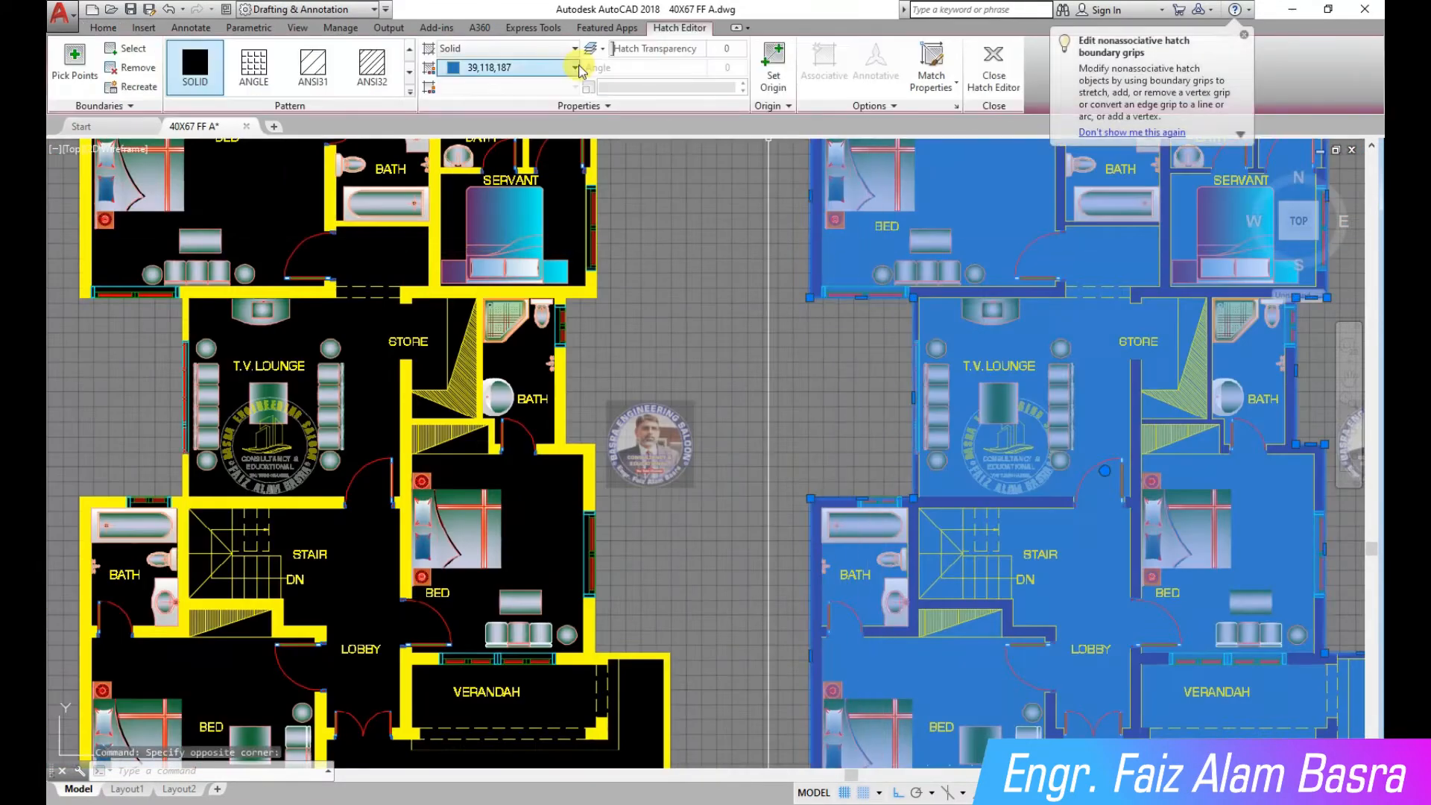
{"action": "left_click", "coordinate": [522, 68]}
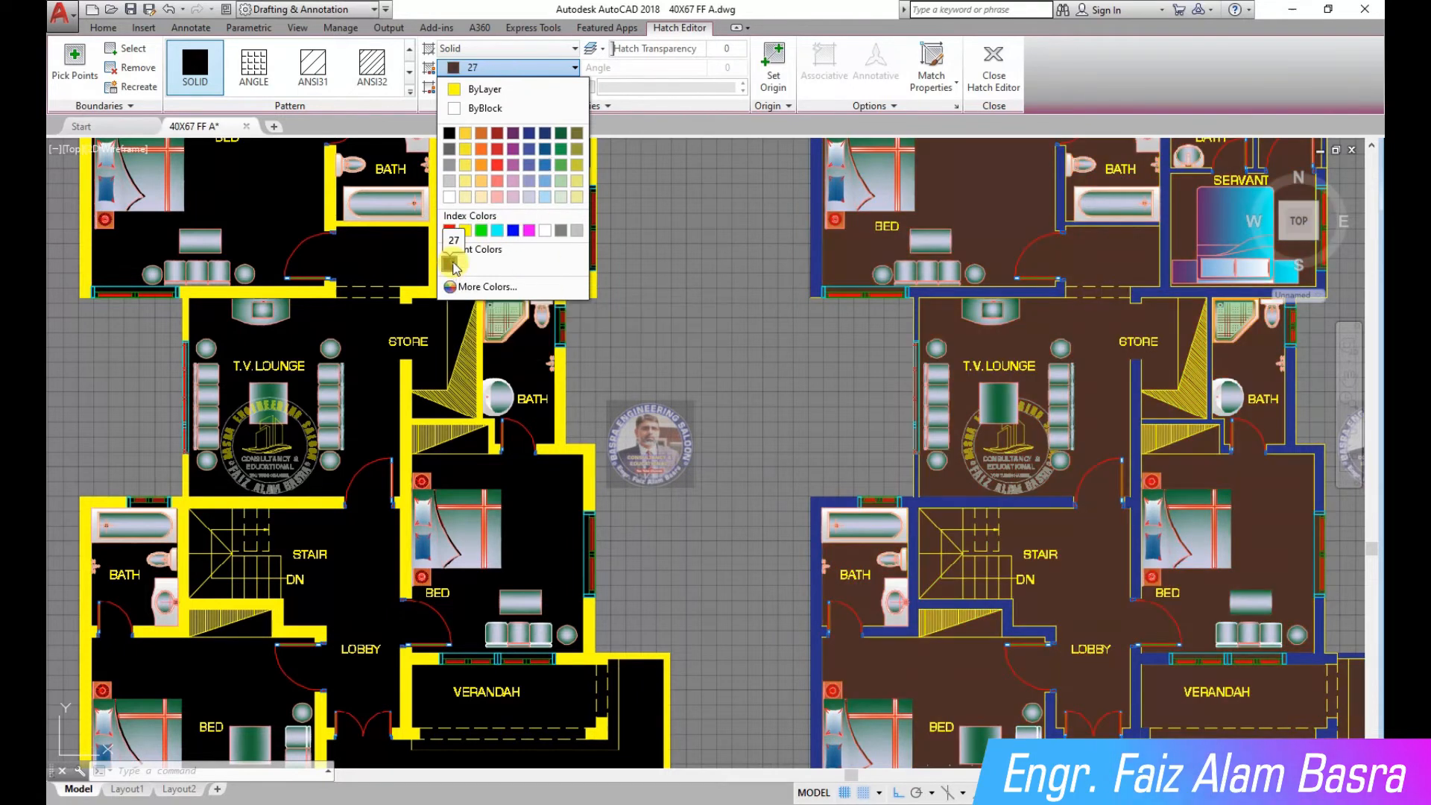
{"action": "left_click", "coordinate": [453, 265]}
{"action": "key", "text": "Escape"}
{"action": "scroll", "coordinate": [635, 239], "scroll_direction": "down", "scroll_amount": 2}
{"action": "scroll", "coordinate": [801, 247], "scroll_direction": "down", "scroll_amount": 2}
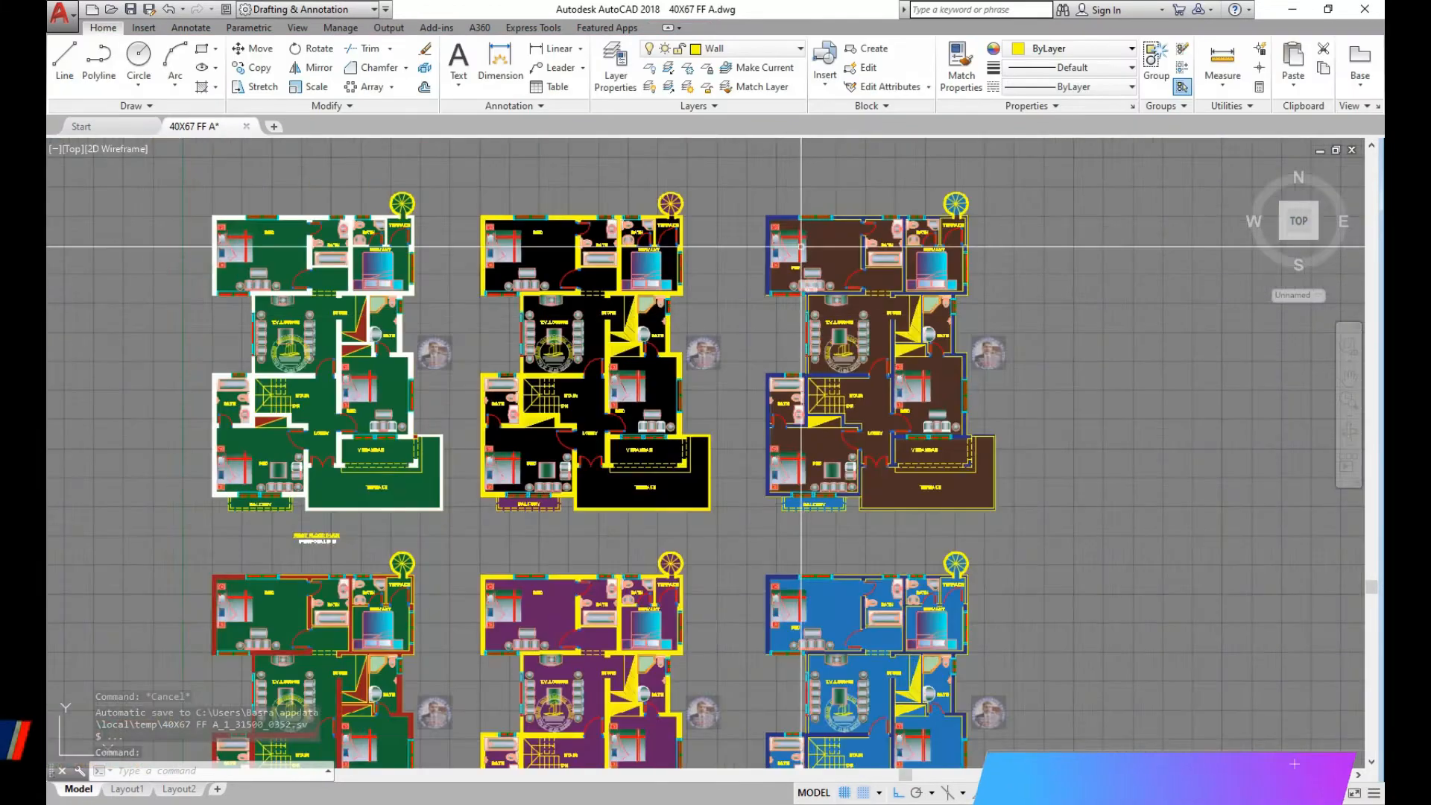
Change the brown-floored plan's wall hatch around the upper bedroom to dark green 19,103,52
{"action": "scroll", "coordinate": [801, 246], "scroll_direction": "up", "scroll_amount": 5}
{"action": "left_click", "coordinate": [727, 268]}
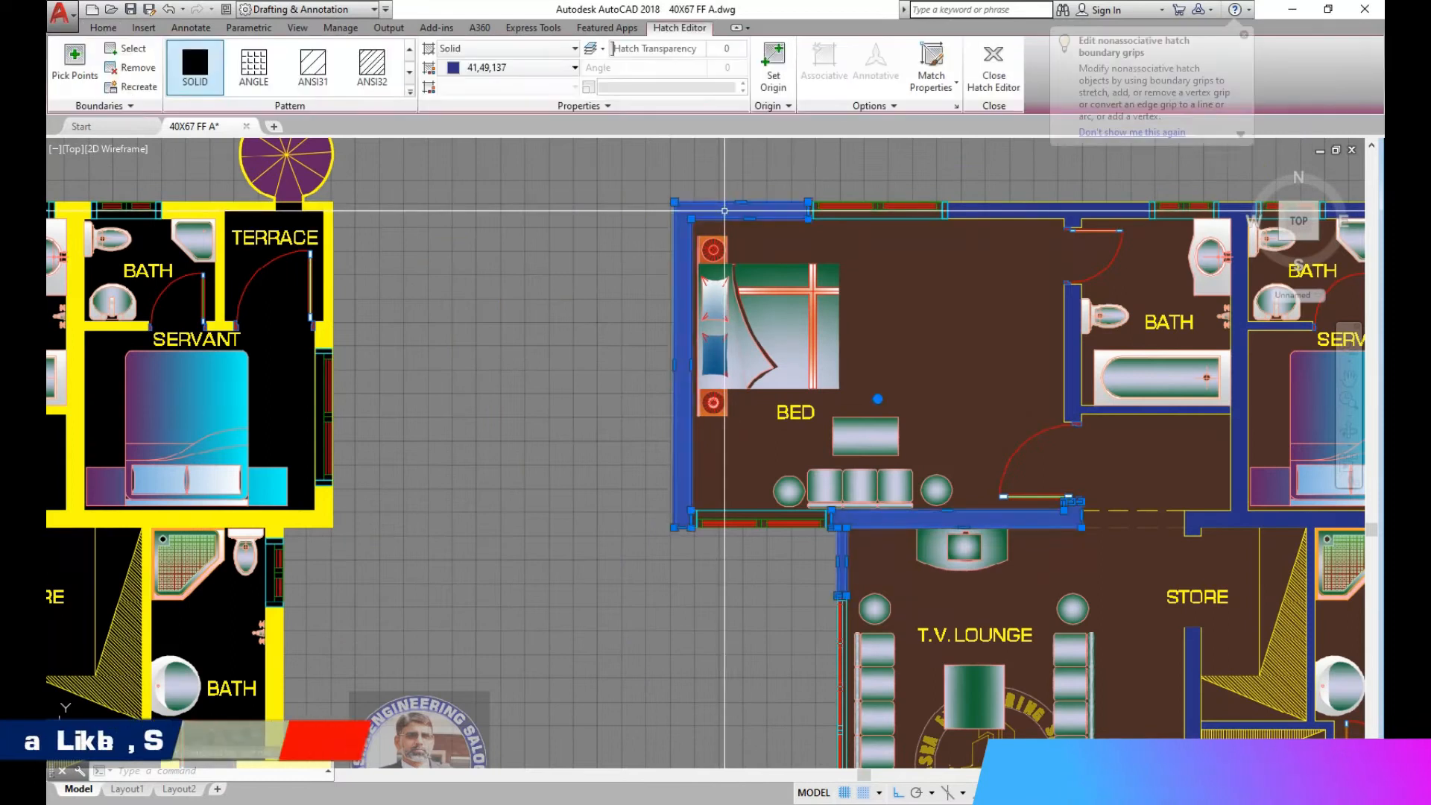
{"action": "left_click", "coordinate": [576, 68]}
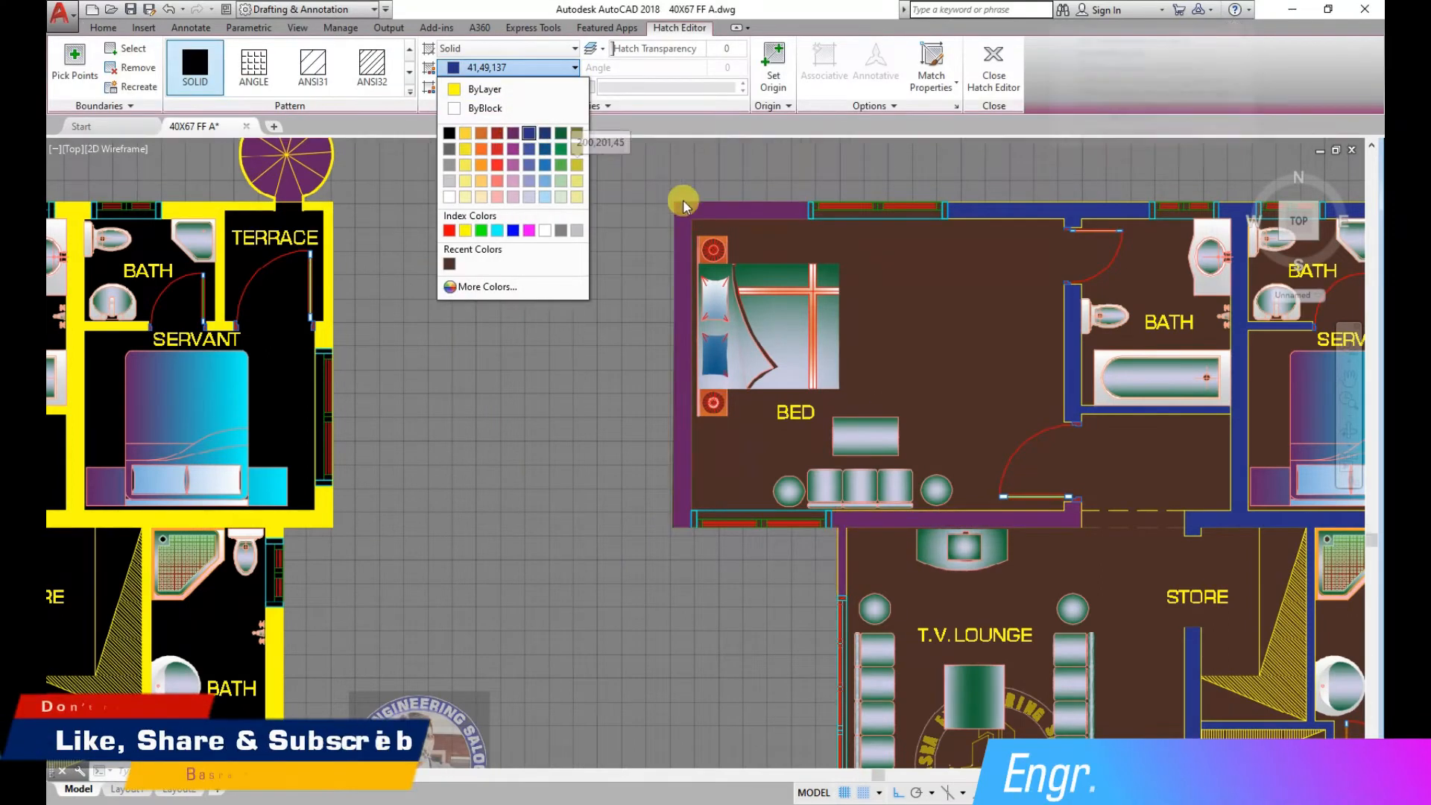
{"action": "scroll", "coordinate": [682, 198], "scroll_direction": "down", "scroll_amount": 5}
{"action": "key", "text": "Escape"}
{"action": "key", "text": "Escape"}
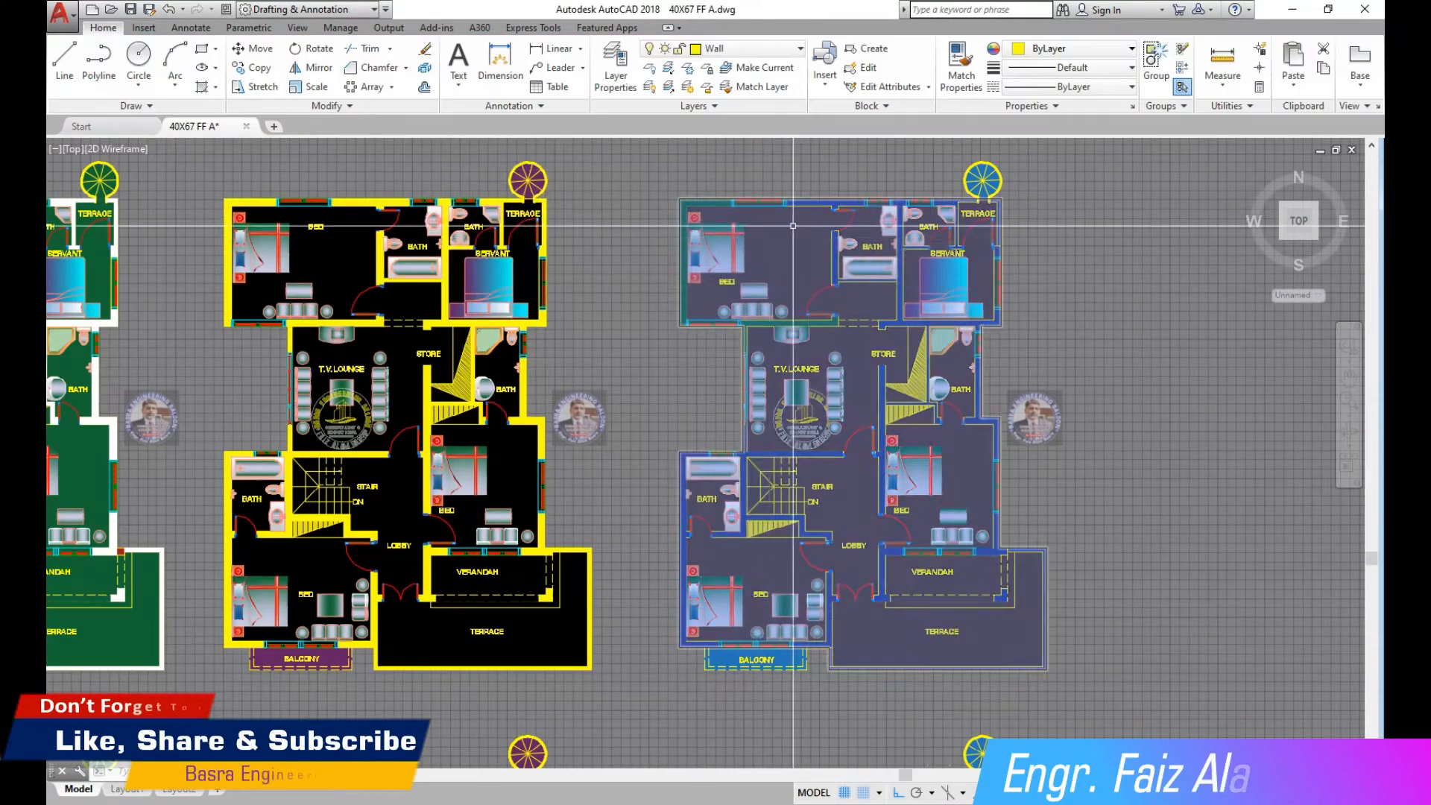
Change the dark green bedroom wall hatch of the brown-floored plan to index colour Blue
{"action": "scroll", "coordinate": [1064, 203], "scroll_direction": "up", "scroll_amount": 3}
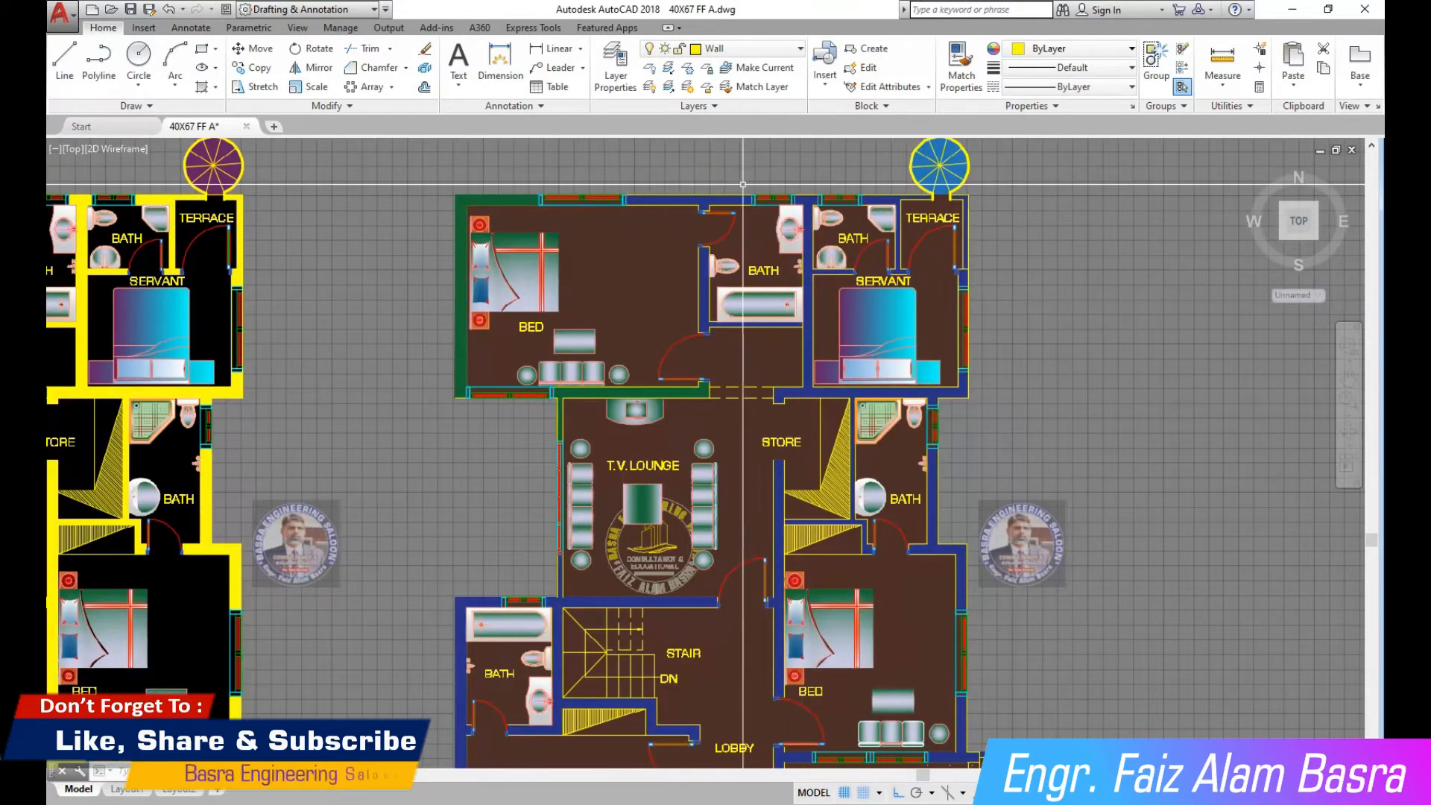
{"action": "scroll", "coordinate": [748, 184], "scroll_direction": "up", "scroll_amount": 2}
{"action": "left_click", "coordinate": [522, 515]}
{"action": "left_click", "coordinate": [575, 68]}
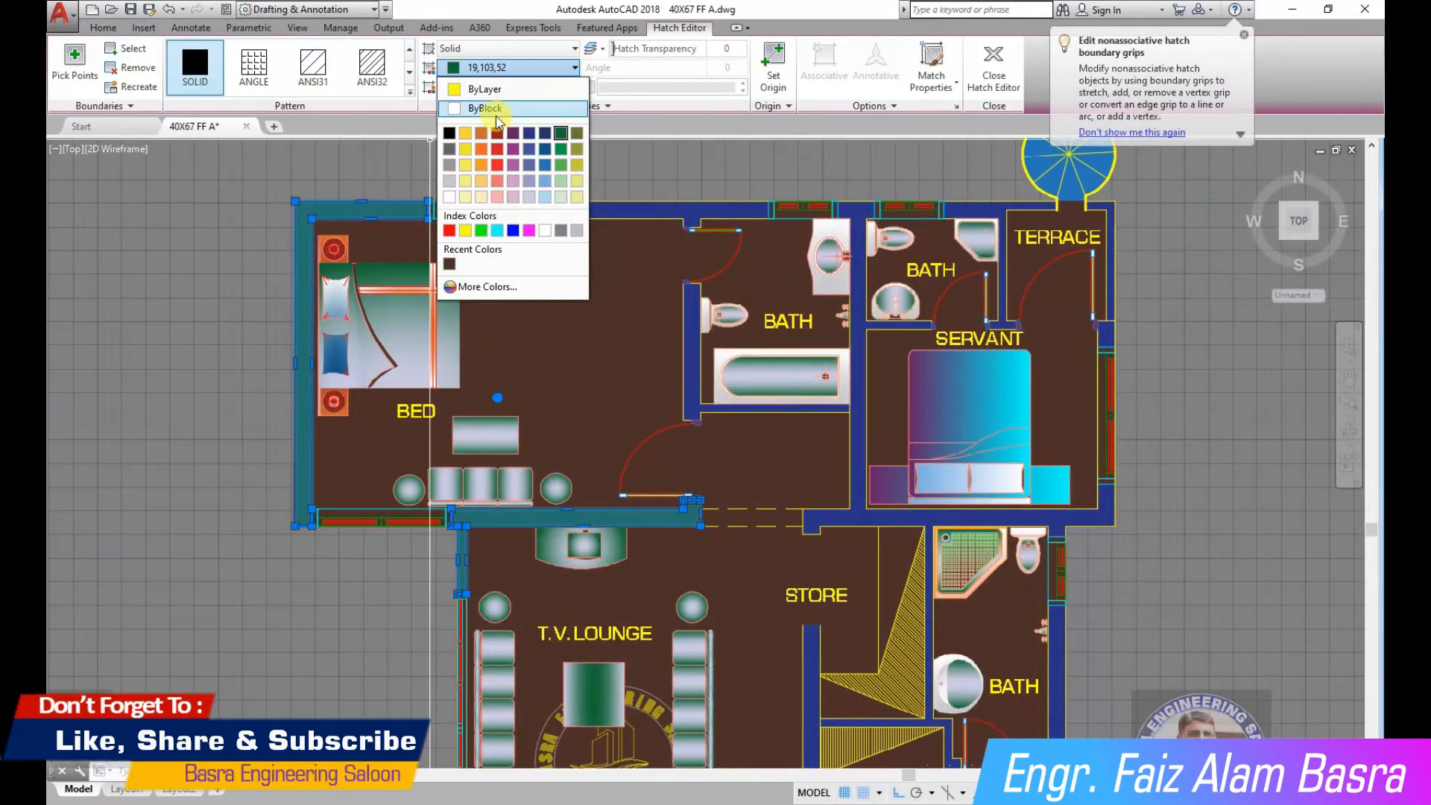
{"action": "left_click", "coordinate": [513, 231]}
{"action": "key", "text": "Escape"}
{"action": "scroll", "coordinate": [673, 385], "scroll_direction": "down", "scroll_amount": 2}
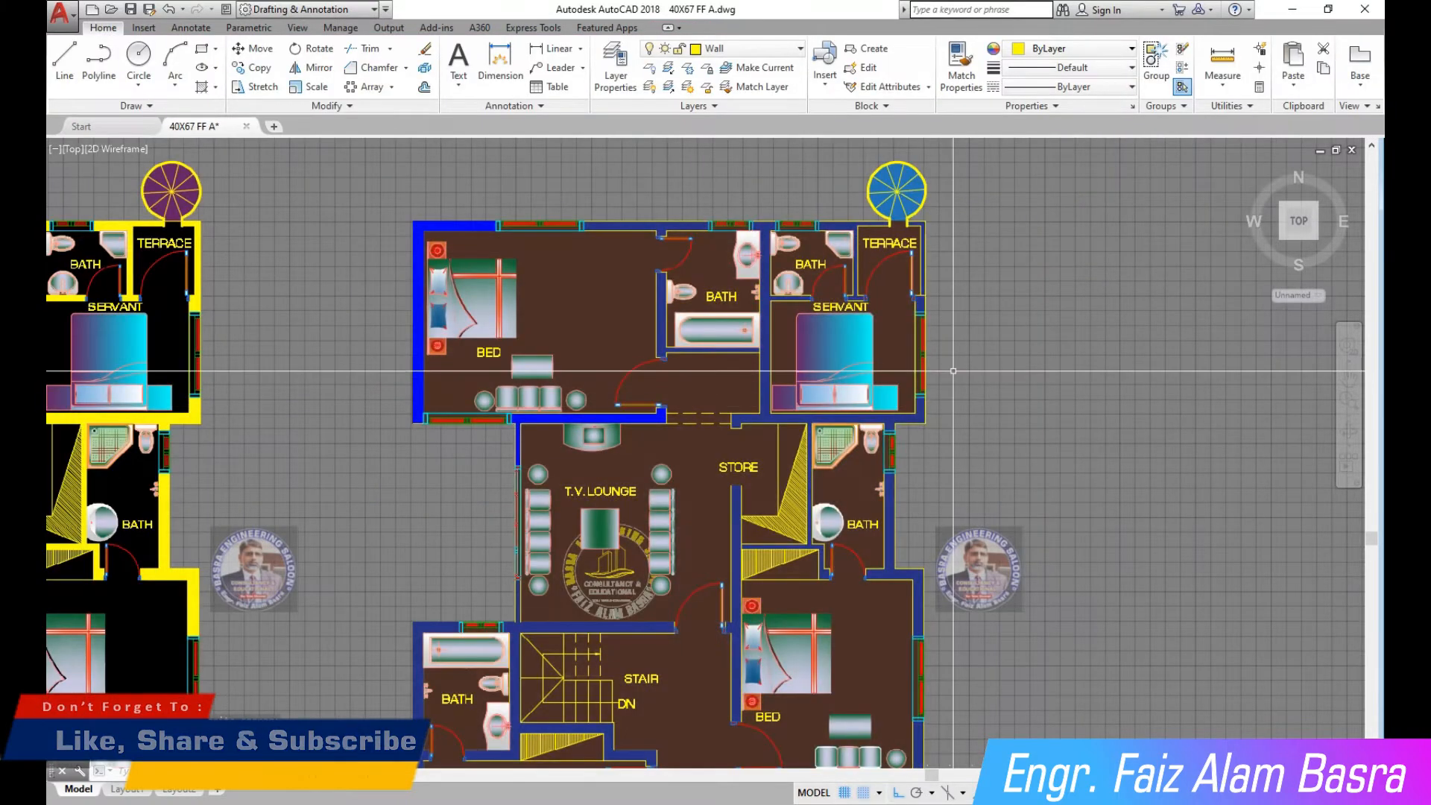
Change the bright blue bedroom wall hatch of the brown-floored plan to white
{"action": "scroll", "coordinate": [455, 246], "scroll_direction": "up", "scroll_amount": 3}
{"action": "left_click", "coordinate": [452, 261]}
{"action": "left_click", "coordinate": [515, 68]}
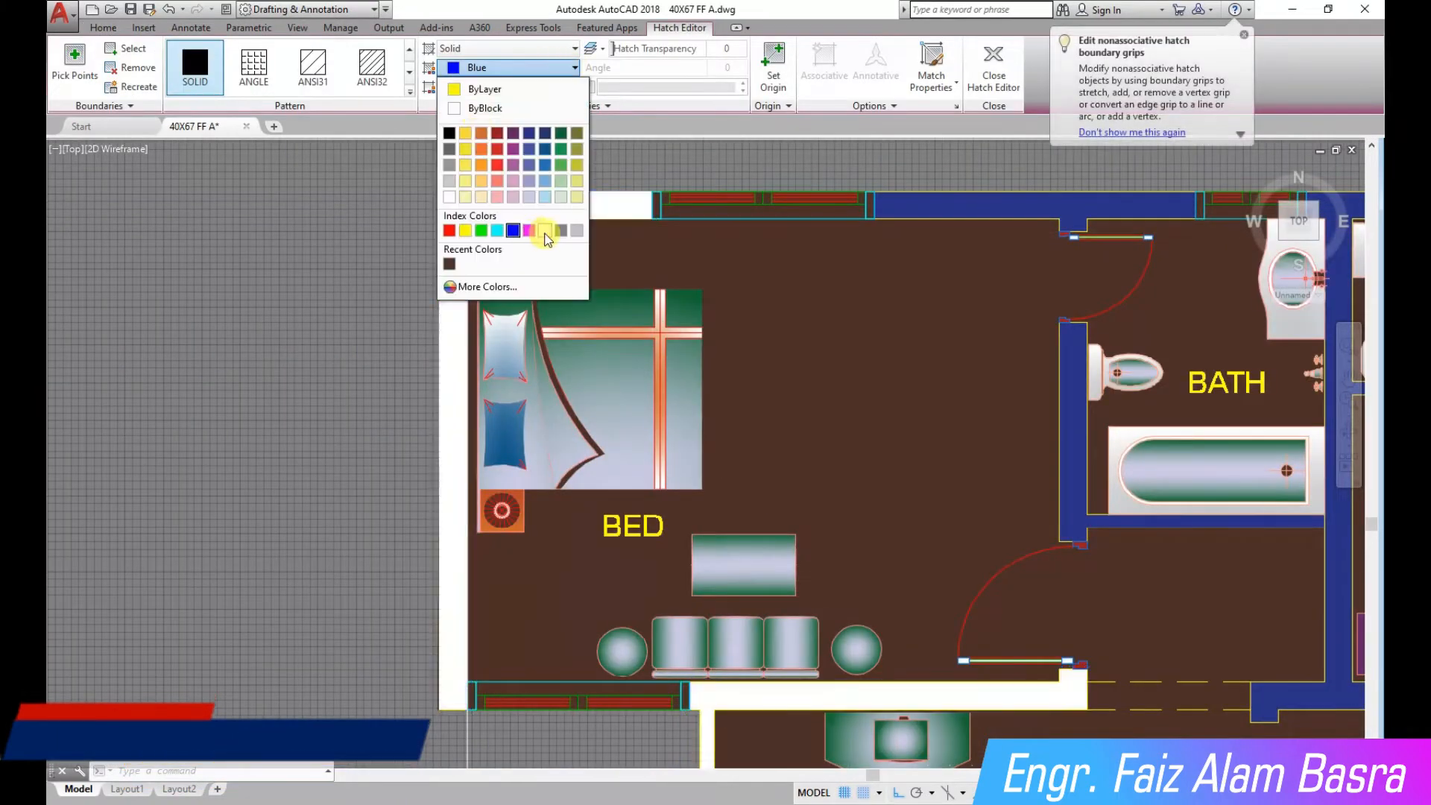
{"action": "left_click", "coordinate": [545, 230]}
{"action": "key", "text": "Escape"}
{"action": "scroll", "coordinate": [545, 230], "scroll_direction": "down", "scroll_amount": 4}
Match the brown-floored plan's remaining dark blue room, verandah and terrace wall hatches to its white wall hatch
{"action": "left_click", "coordinate": [962, 75]}
{"action": "scroll", "coordinate": [462, 203], "scroll_direction": "up", "scroll_amount": 4}
{"action": "left_click", "coordinate": [462, 202]}
{"action": "scroll", "coordinate": [783, 216], "scroll_direction": "down", "scroll_amount": 4}
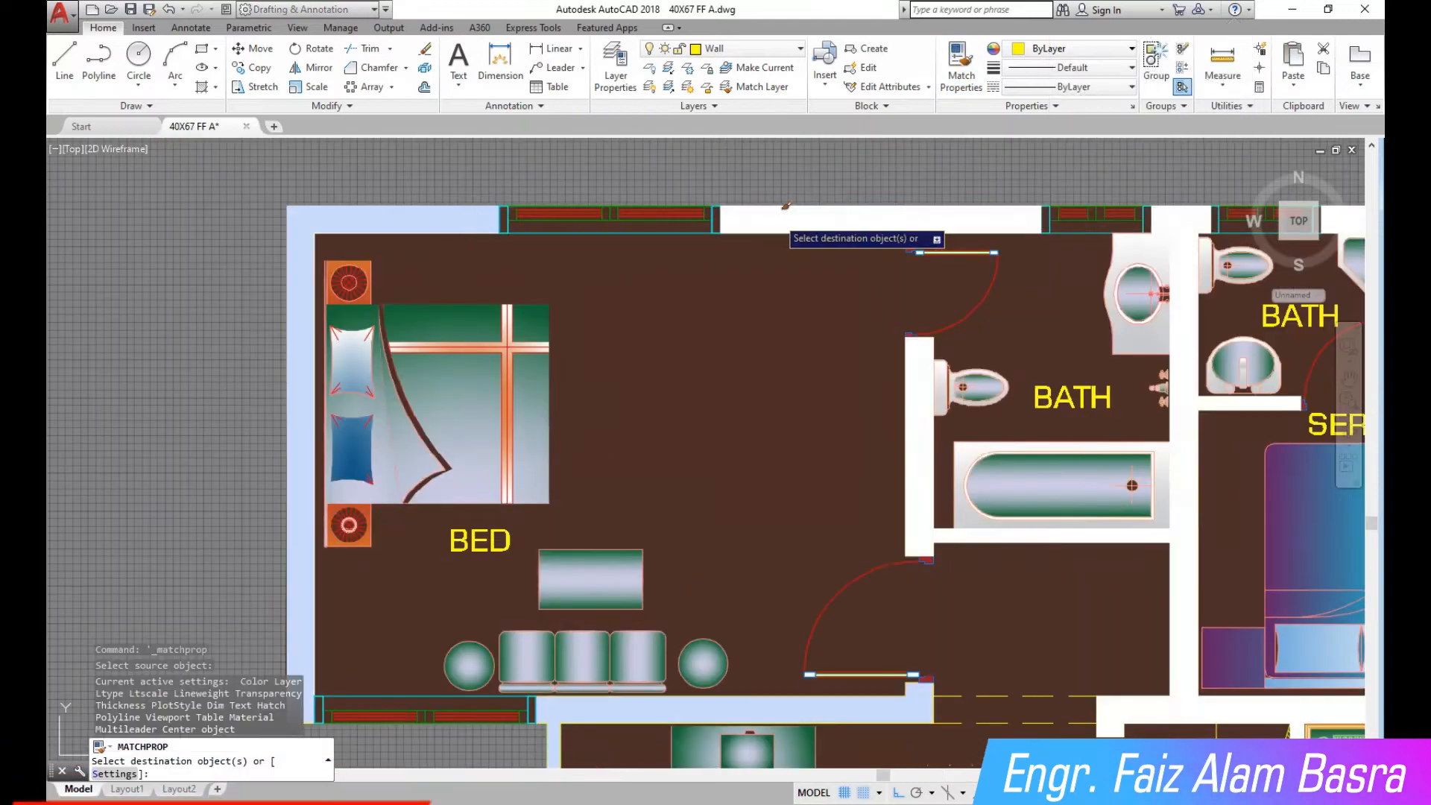
{"action": "scroll", "coordinate": [968, 194], "scroll_direction": "up", "scroll_amount": 5}
{"action": "left_click", "coordinate": [983, 196]}
{"action": "scroll", "coordinate": [801, 161], "scroll_direction": "down", "scroll_amount": 5}
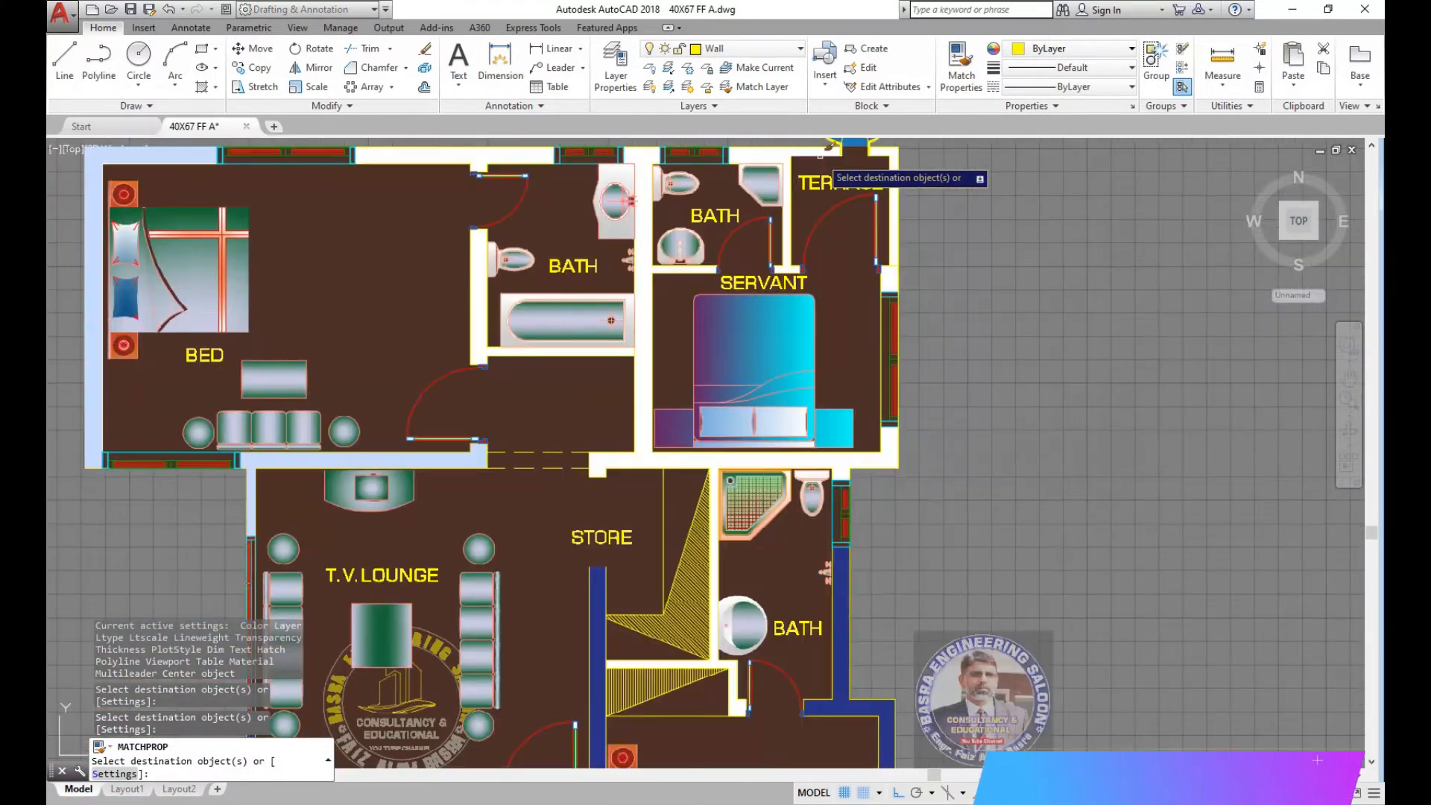
{"action": "scroll", "coordinate": [775, 425], "scroll_direction": "up", "scroll_amount": 6}
{"action": "left_click", "coordinate": [633, 348]}
{"action": "scroll", "coordinate": [619, 522], "scroll_direction": "down", "scroll_amount": 4}
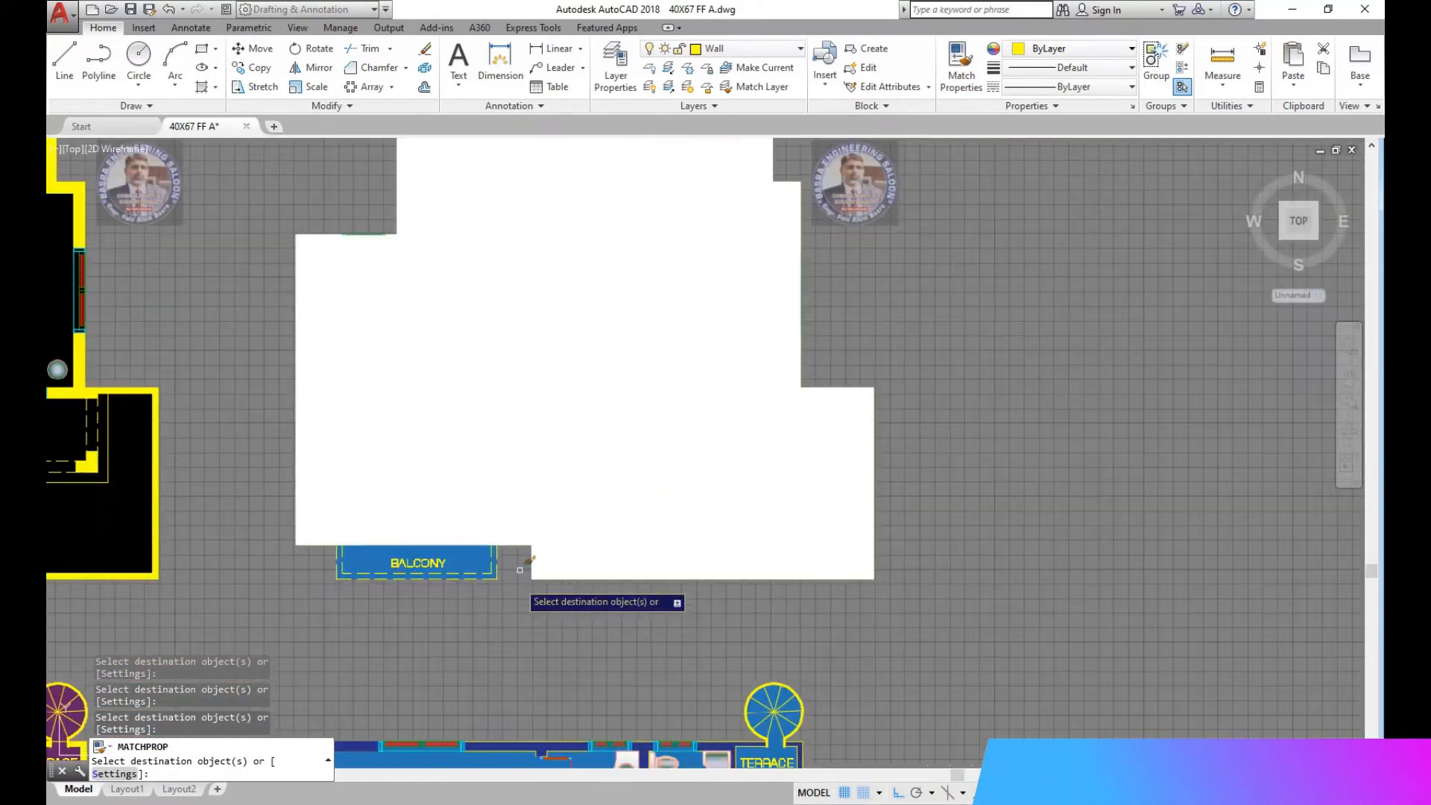
{"action": "scroll", "coordinate": [597, 574], "scroll_direction": "up", "scroll_amount": 5}
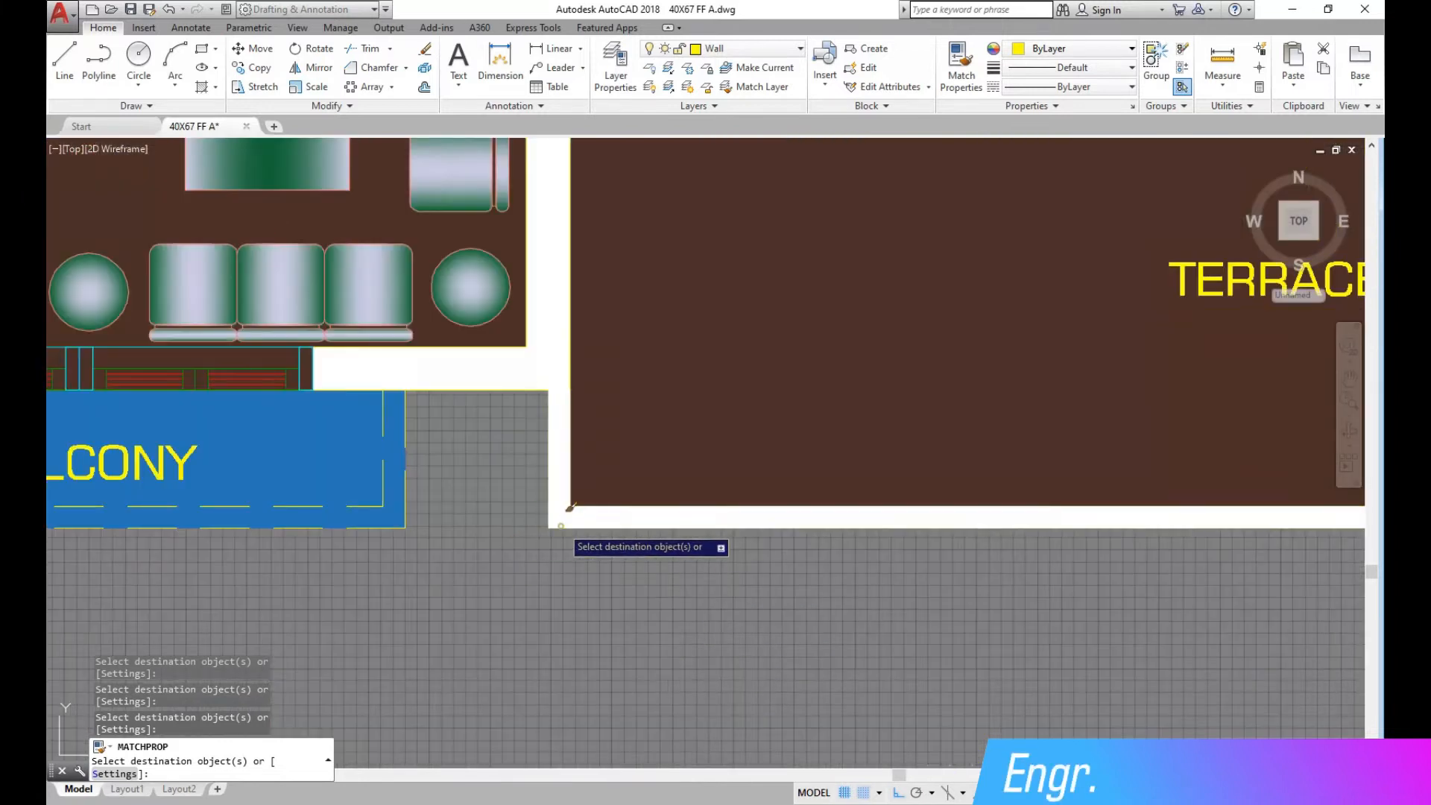
{"action": "scroll", "coordinate": [840, 361], "scroll_direction": "down", "scroll_amount": 4}
Match the black-floored plan's balcony and spiral stair hatches to its black floor hatch
{"action": "scroll", "coordinate": [939, 338], "scroll_direction": "up", "scroll_amount": 4}
{"action": "scroll", "coordinate": [907, 277], "scroll_direction": "down", "scroll_amount": 2}
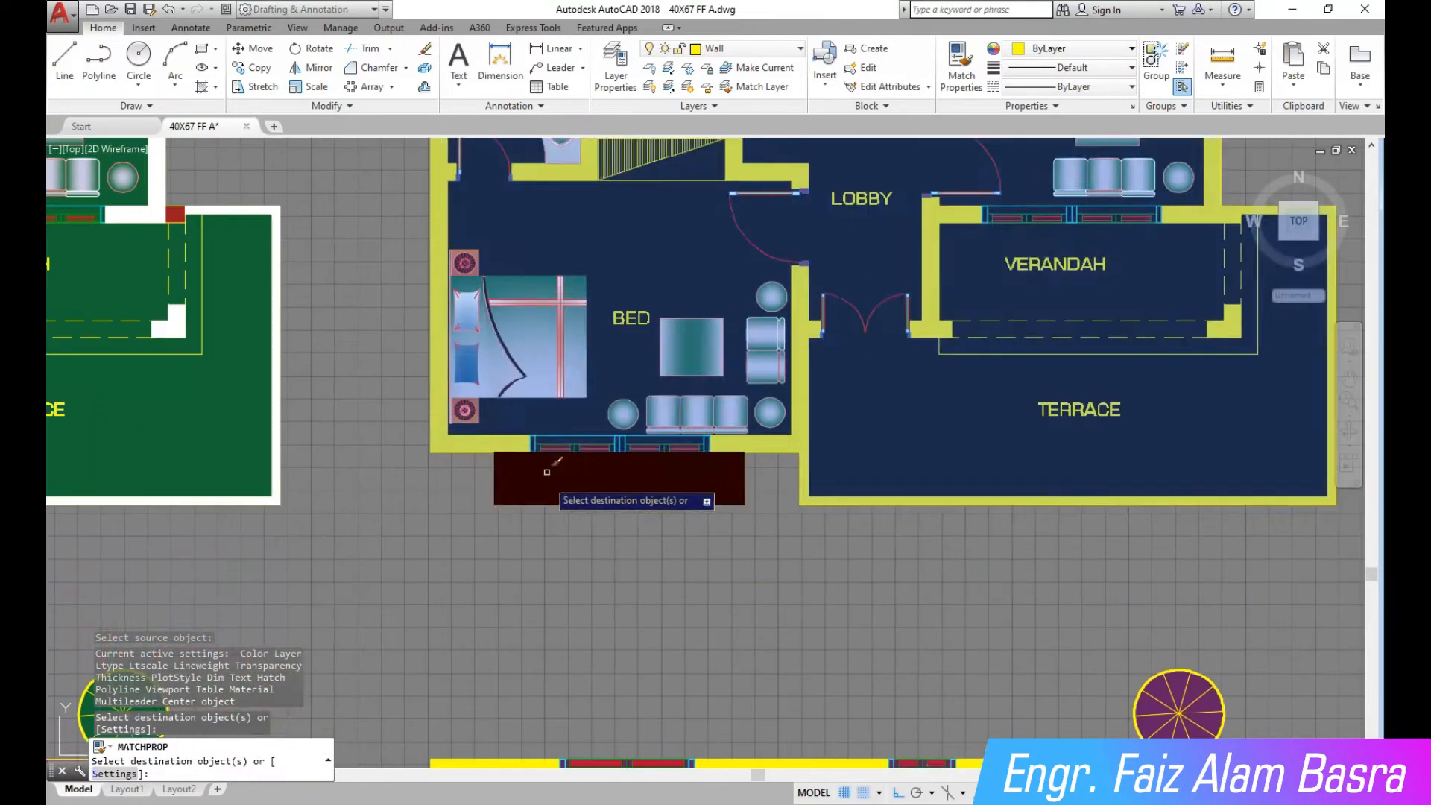
{"action": "scroll", "coordinate": [546, 471], "scroll_direction": "down", "scroll_amount": 5}
{"action": "scroll", "coordinate": [521, 260], "scroll_direction": "up", "scroll_amount": 4}
{"action": "key", "text": "Escape"}
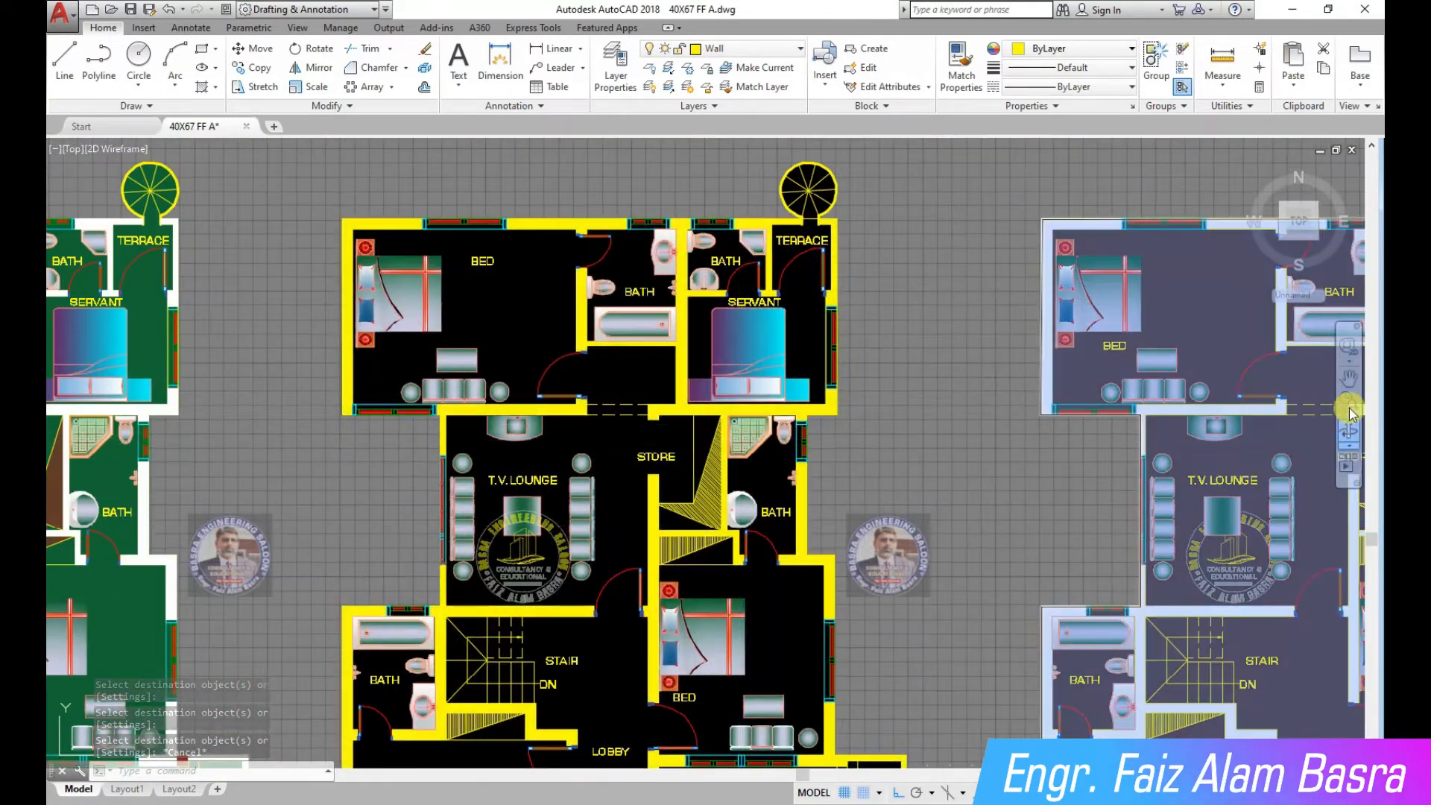
Copy the row of green, black and brown plans to a new row above it
{"action": "left_click", "coordinate": [1351, 414]}
{"action": "mouse_move", "coordinate": [917, 444]}
{"action": "left_mouse_down"}
{"action": "mouse_move", "coordinate": [530, 479]}
{"action": "mouse_move", "coordinate": [476, 377]}
{"action": "mouse_move", "coordinate": [415, 343]}
{"action": "mouse_move", "coordinate": [425, 549]}
{"action": "mouse_move", "coordinate": [1191, 489]}
{"action": "mouse_move", "coordinate": [737, 497]}
{"action": "mouse_move", "coordinate": [820, 415]}
{"action": "mouse_move", "coordinate": [767, 294]}
{"action": "mouse_move", "coordinate": [639, 440]}
{"action": "left_mouse_up"}
{"action": "scroll", "coordinate": [580, 439], "scroll_direction": "down", "scroll_amount": 5}
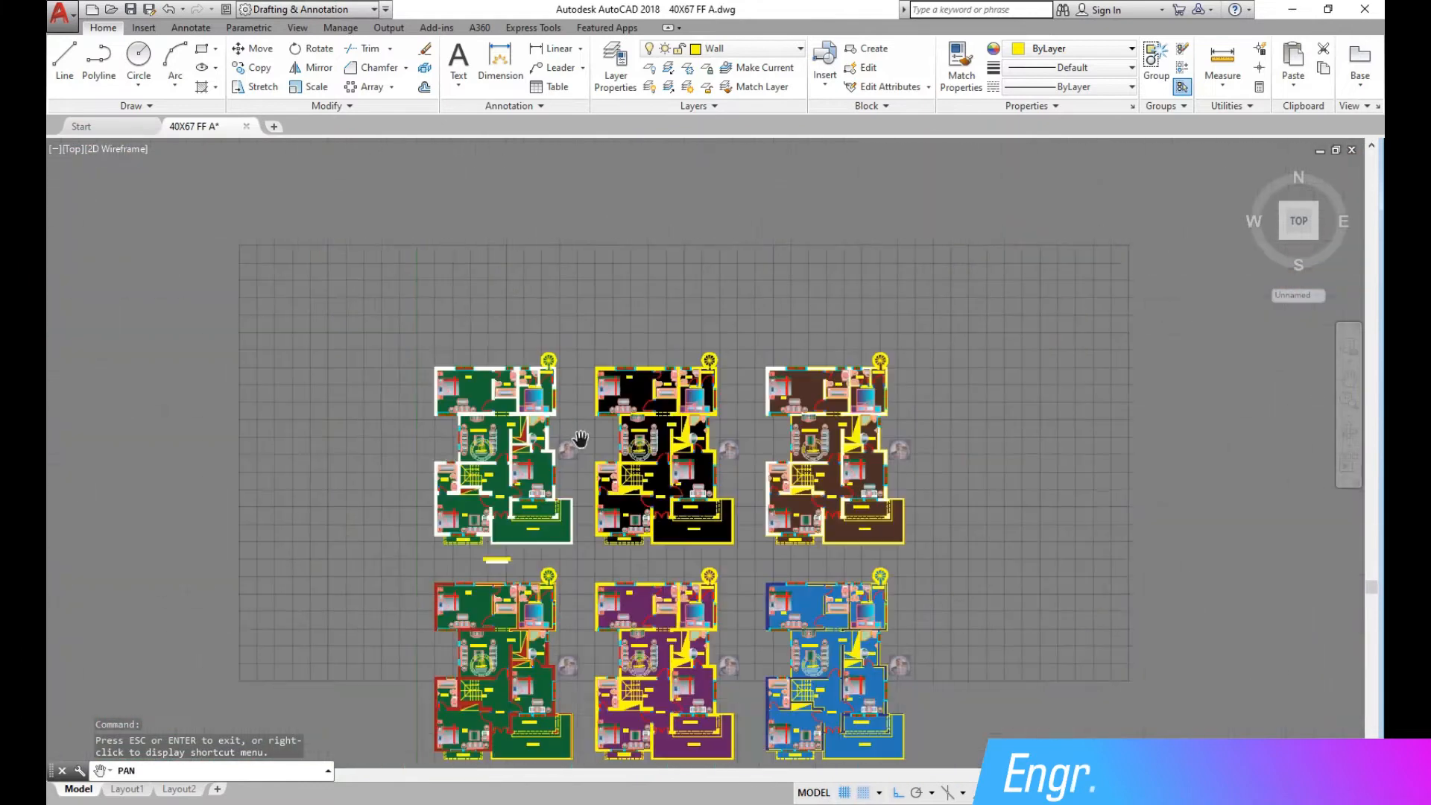
{"action": "key", "text": "Escape"}
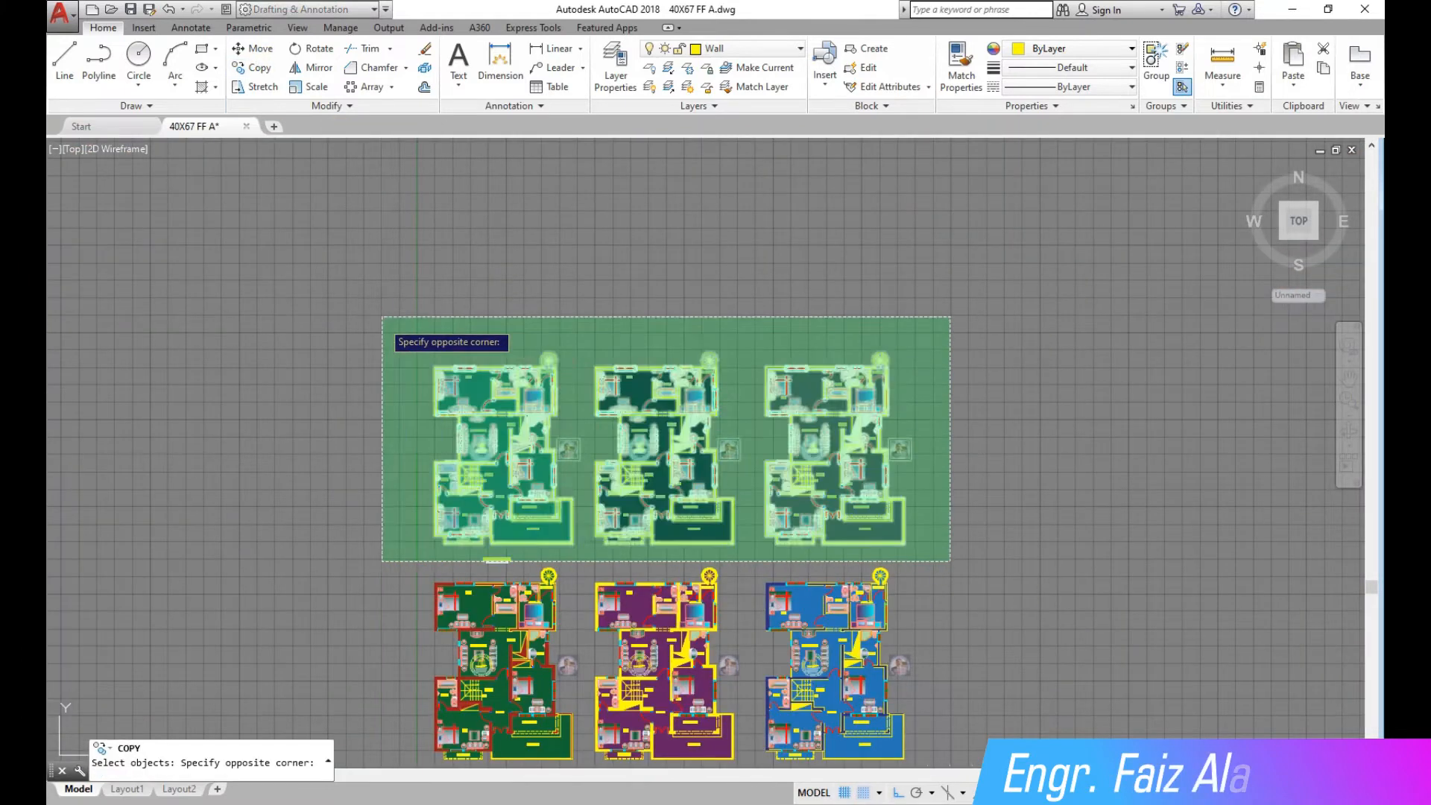
{"action": "scroll", "coordinate": [447, 373], "scroll_direction": "down", "scroll_amount": 2}
{"action": "scroll", "coordinate": [463, 561], "scroll_direction": "up", "scroll_amount": 8}
{"action": "key", "text": "Escape"}
Set the transparency of the newly copied green plan's floor hatch to 70
{"action": "left_click", "coordinate": [570, 296]}
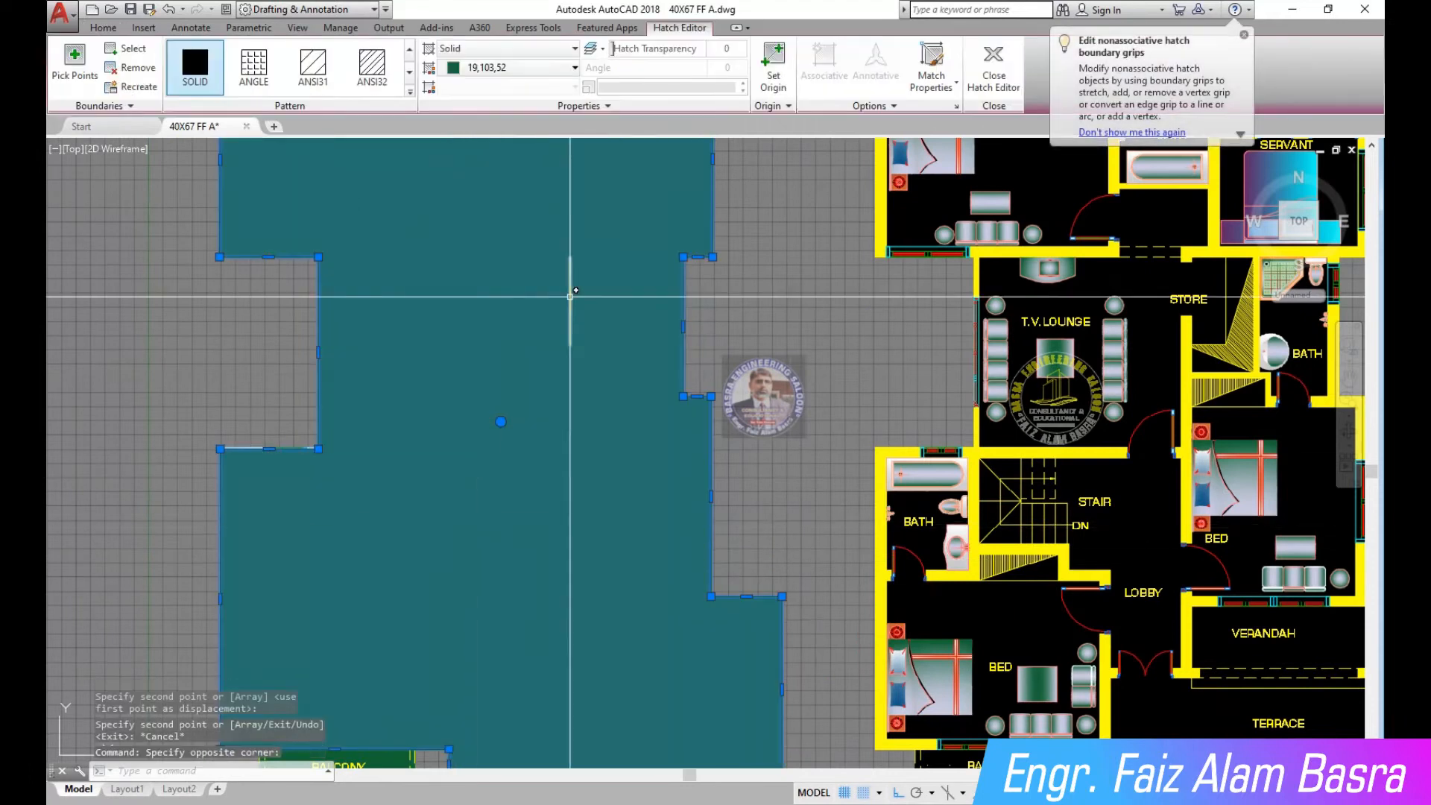
{"action": "left_click_drag", "start_coordinate": [610, 48], "coordinate": [683, 48]}
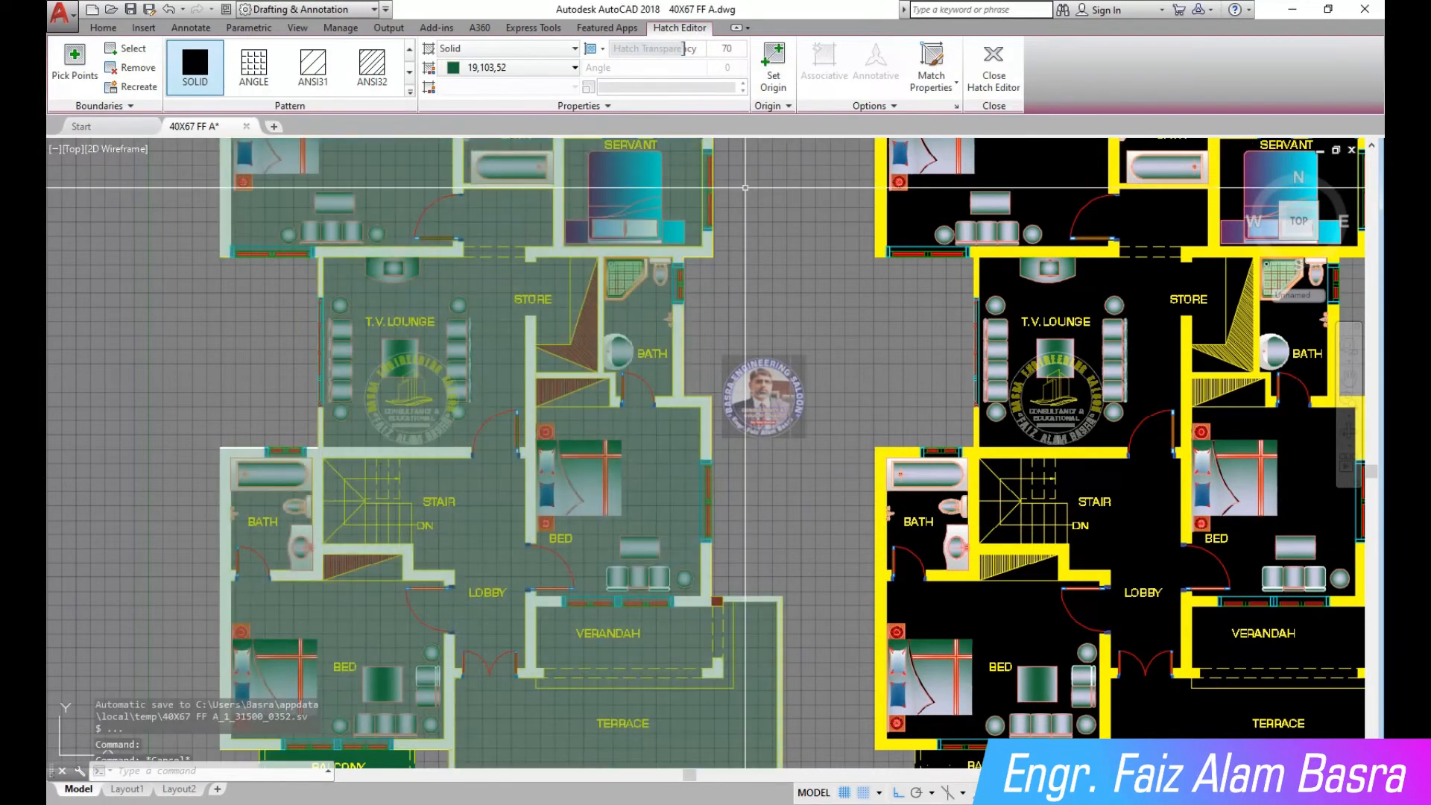
{"action": "key", "text": "Escape"}
Match the copied green plan's balcony and spiral stair hatches to its transparent floor hatch
{"action": "scroll", "coordinate": [750, 196], "scroll_direction": "down", "scroll_amount": 3}
{"action": "scroll", "coordinate": [894, 298], "scroll_direction": "up", "scroll_amount": 6}
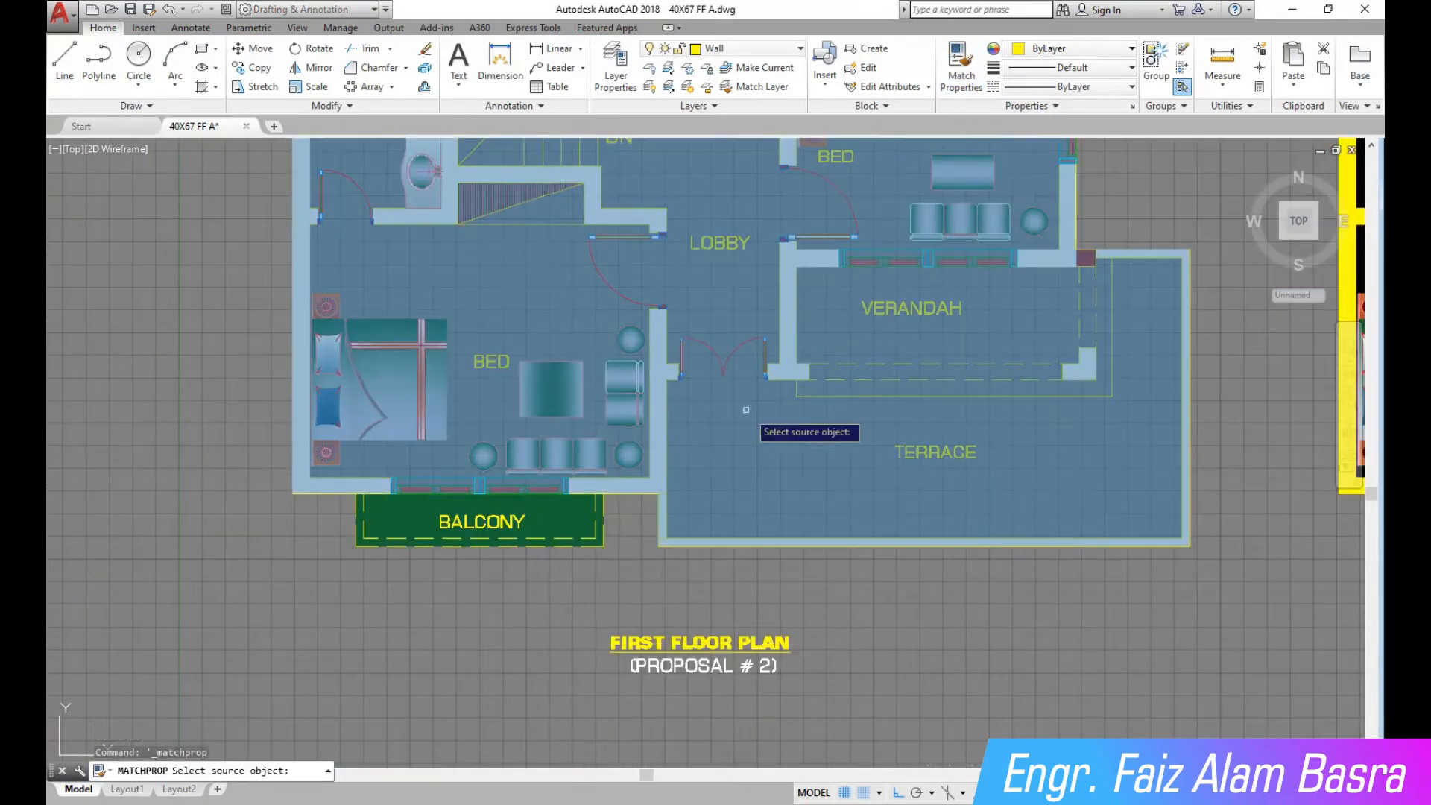
{"action": "left_click", "coordinate": [574, 518]}
{"action": "scroll", "coordinate": [481, 648], "scroll_direction": "down", "scroll_amount": 4}
{"action": "scroll", "coordinate": [584, 378], "scroll_direction": "up", "scroll_amount": 6}
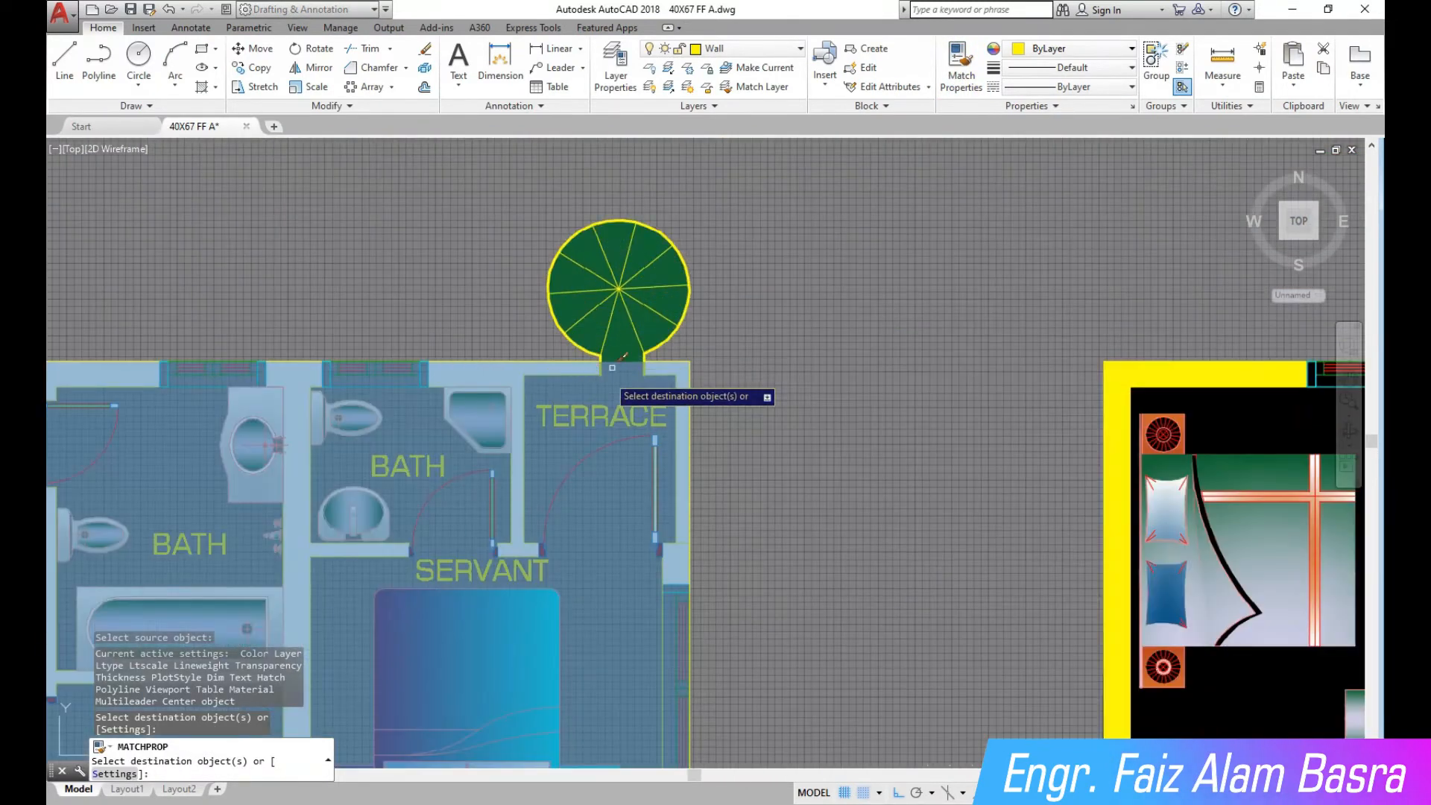
{"action": "key", "text": "Escape"}
{"action": "scroll", "coordinate": [662, 614], "scroll_direction": "down", "scroll_amount": 4}
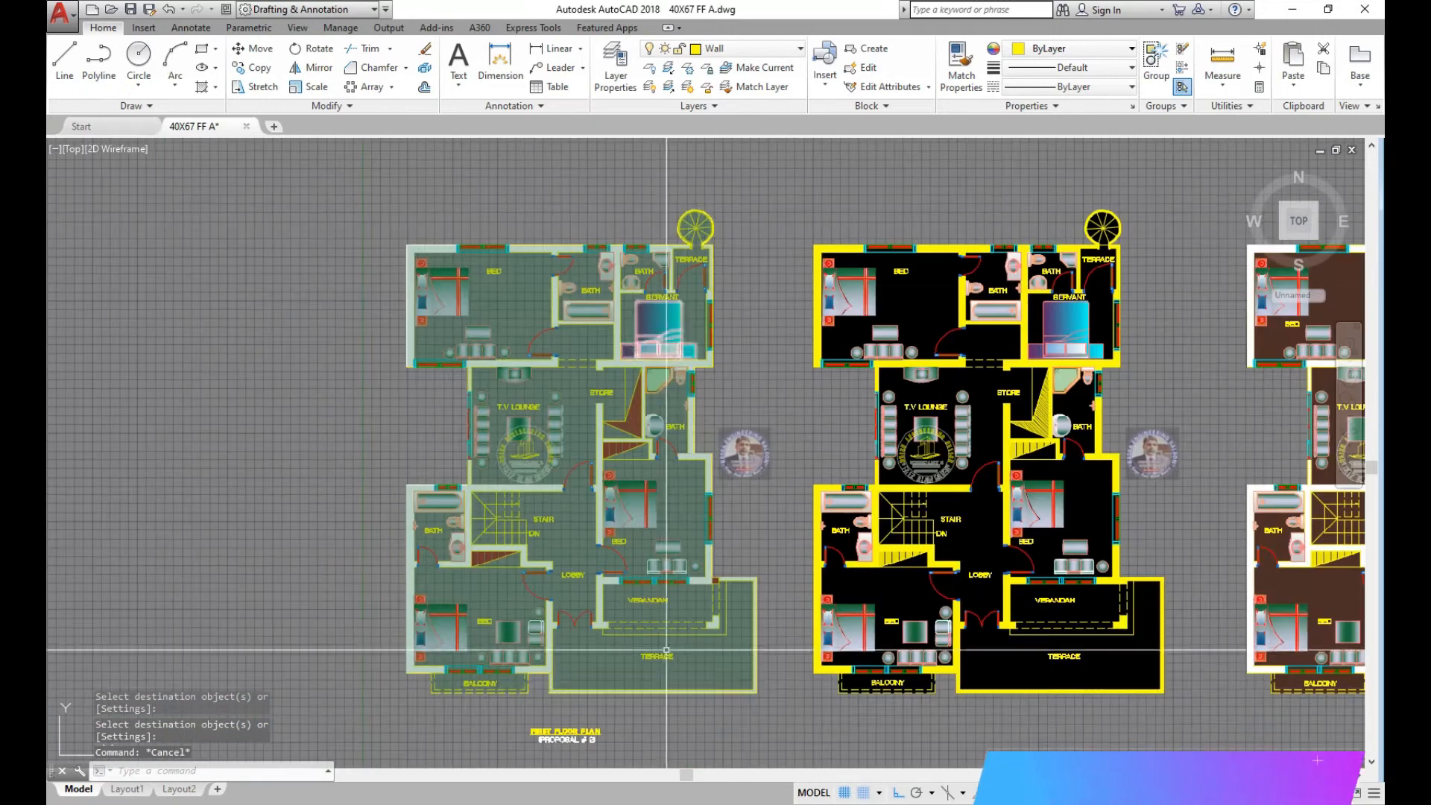
Send the copied green plan's transparent floor hatch behind the walls and linework
{"action": "scroll", "coordinate": [661, 614], "scroll_direction": "up", "scroll_amount": 4}
{"action": "left_click", "coordinate": [662, 614]}
{"action": "key", "text": "Escape"}
{"action": "scroll", "coordinate": [347, 622], "scroll_direction": "down", "scroll_amount": 4}
{"action": "scroll", "coordinate": [346, 622], "scroll_direction": "up", "scroll_amount": 3}
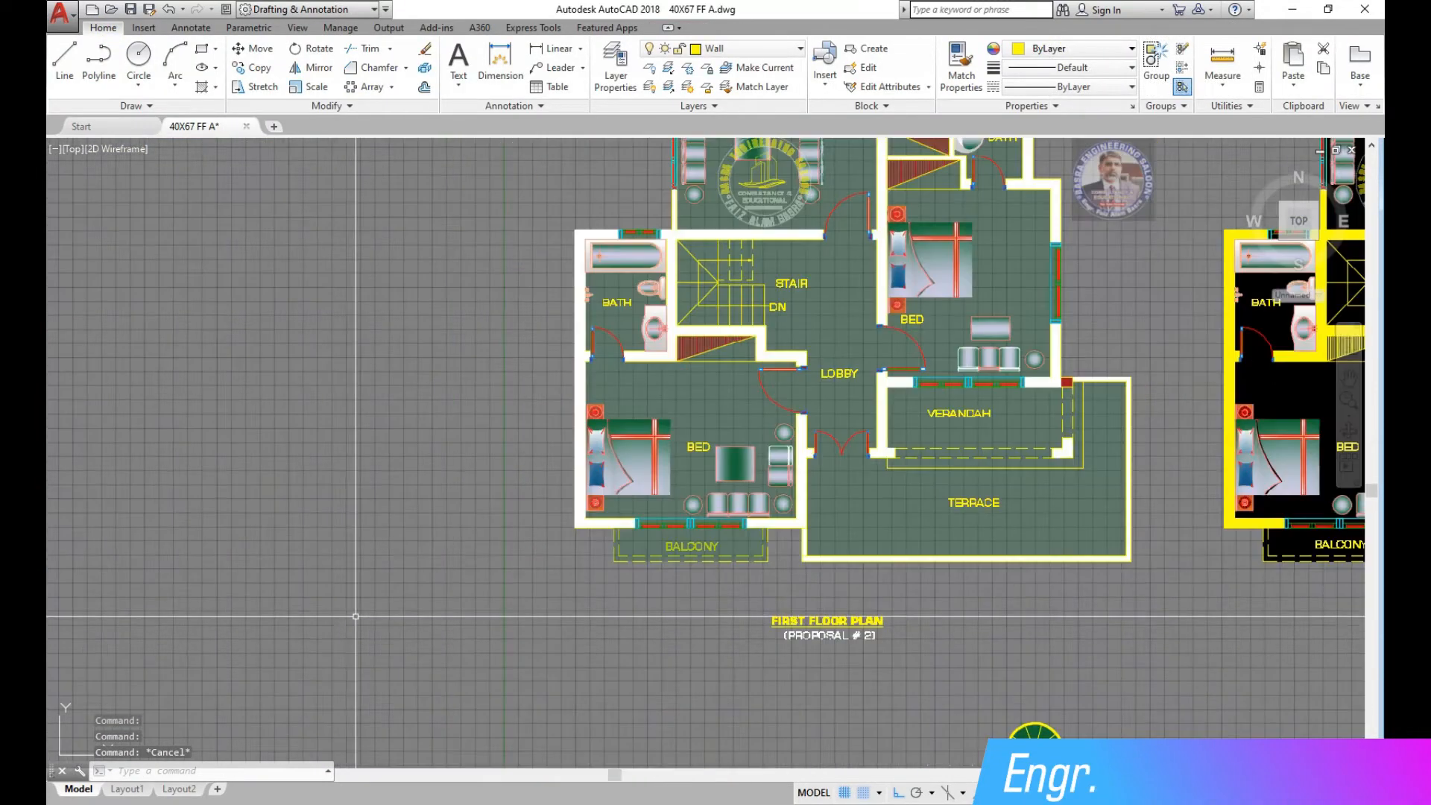
Set the copied black plan's floor hatch transparency to 70 and send the hatch to the back
{"action": "scroll", "coordinate": [247, 479], "scroll_direction": "down", "scroll_amount": 5}
{"action": "scroll", "coordinate": [919, 617], "scroll_direction": "up", "scroll_amount": 3}
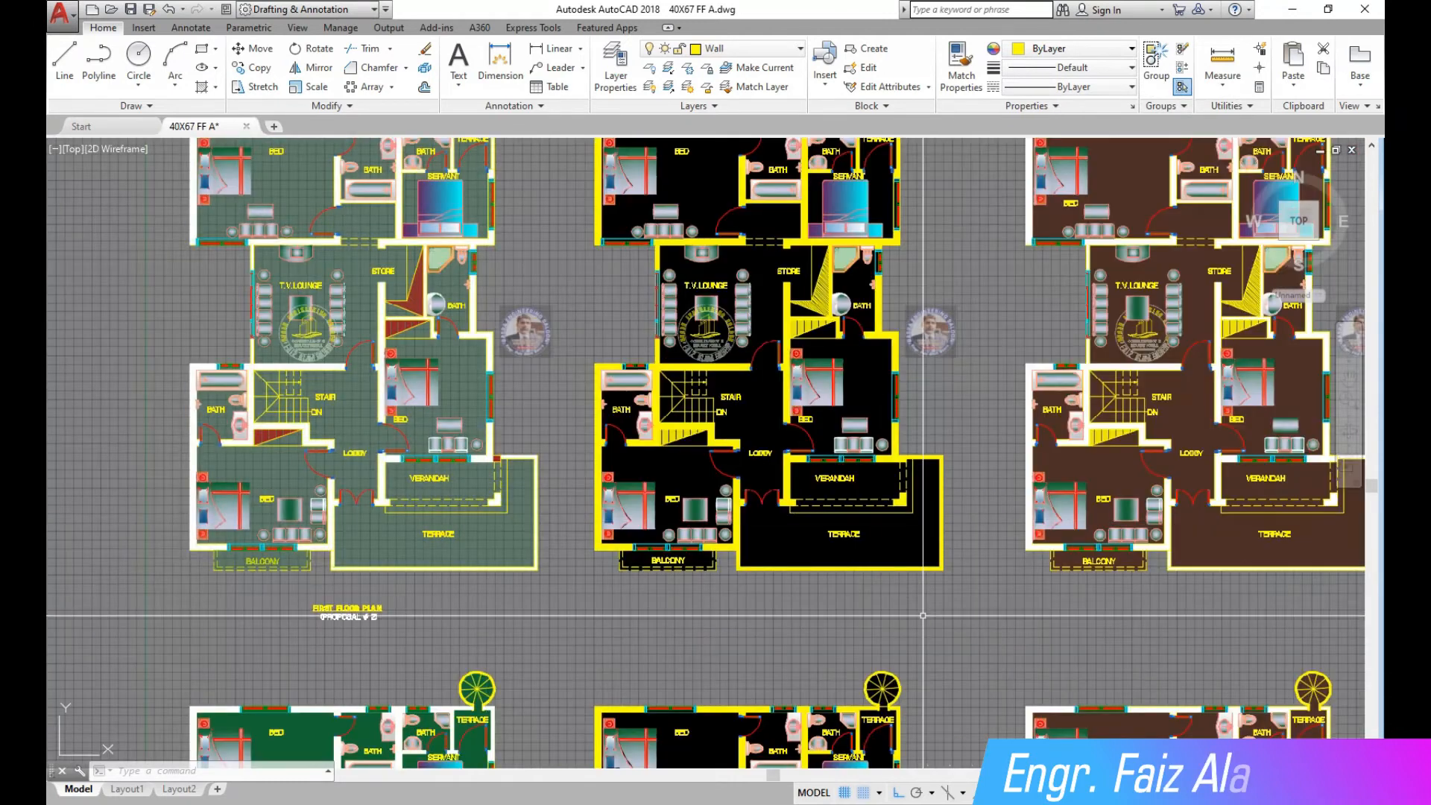
{"action": "left_click", "coordinate": [807, 566]}
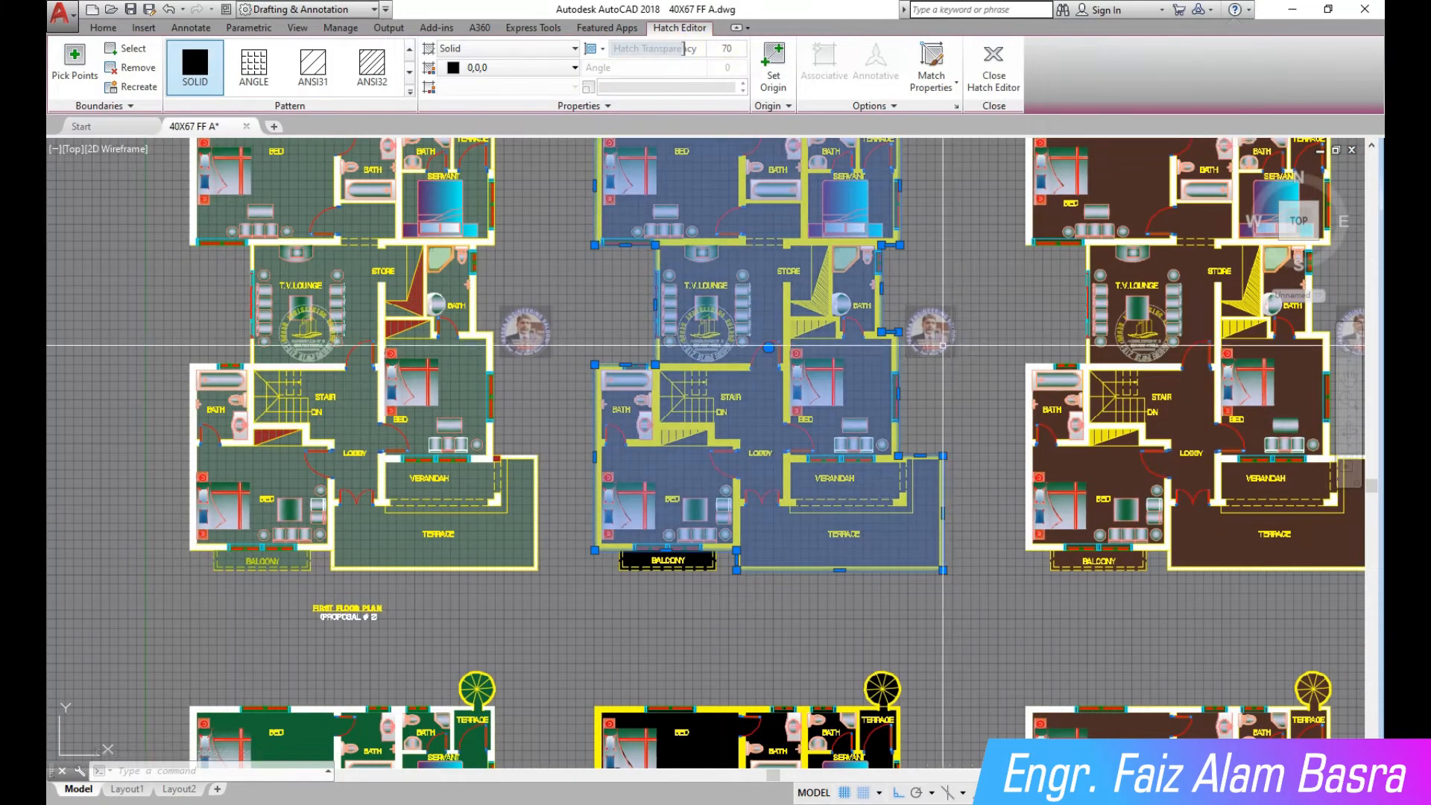
{"action": "left_click", "coordinate": [104, 28]}
{"action": "left_click", "coordinate": [331, 105]}
{"action": "left_click", "coordinate": [400, 144]}
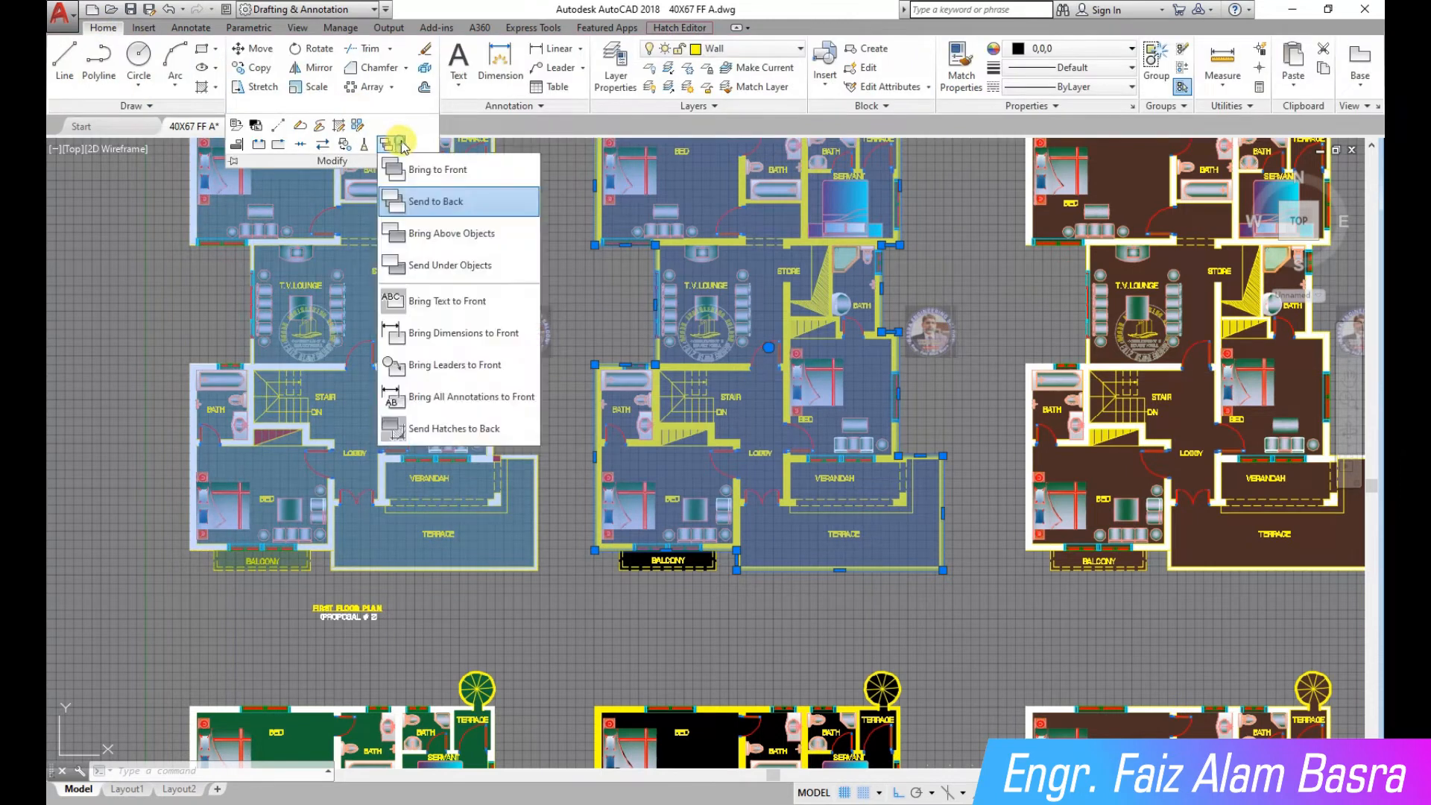
{"action": "left_click", "coordinate": [436, 204]}
{"action": "key", "text": "Escape"}
Match the copied black plan's balcony and spiral stair hatches to its transparent floor hatch
{"action": "left_click", "coordinate": [737, 574]}
{"action": "scroll", "coordinate": [716, 574], "scroll_direction": "up", "scroll_amount": 5}
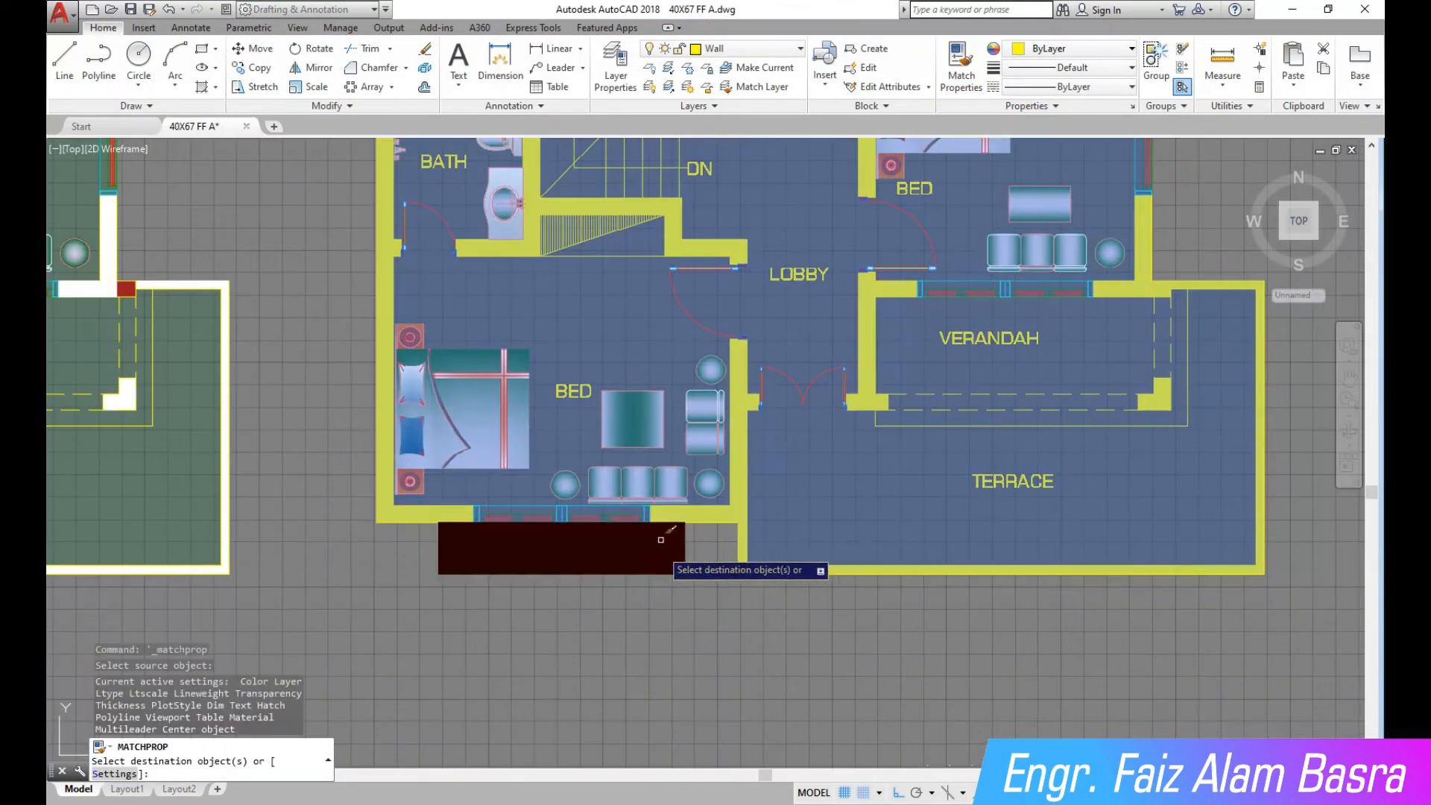
{"action": "scroll", "coordinate": [670, 671], "scroll_direction": "down", "scroll_amount": 5}
{"action": "scroll", "coordinate": [842, 206], "scroll_direction": "up", "scroll_amount": 6}
{"action": "left_click", "coordinate": [843, 206]}
{"action": "right_click", "coordinate": [950, 227]}
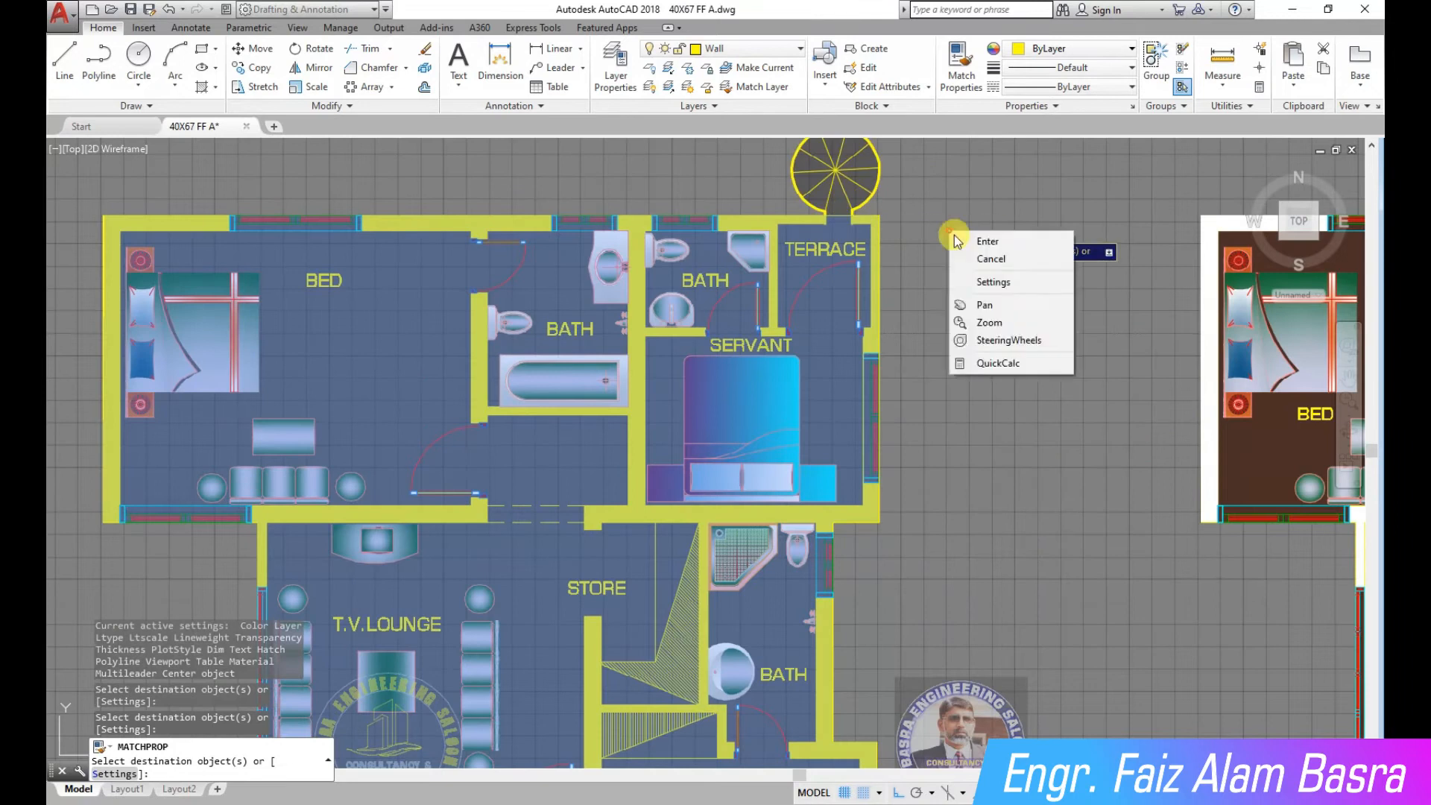
{"action": "left_click", "coordinate": [973, 239]}
Look over the copied black plan's transparent floor from the spiral stair down to the terrace and balcony
{"action": "left_click_drag", "start_coordinate": [1020, 558], "coordinate": [1008, 343]}
{"action": "left_click_drag", "start_coordinate": [991, 519], "coordinate": [1001, 317]}
{"action": "left_click_drag", "start_coordinate": [1028, 543], "coordinate": [993, 311]}
{"action": "right_click", "coordinate": [995, 333]}
{"action": "left_click", "coordinate": [1000, 342]}
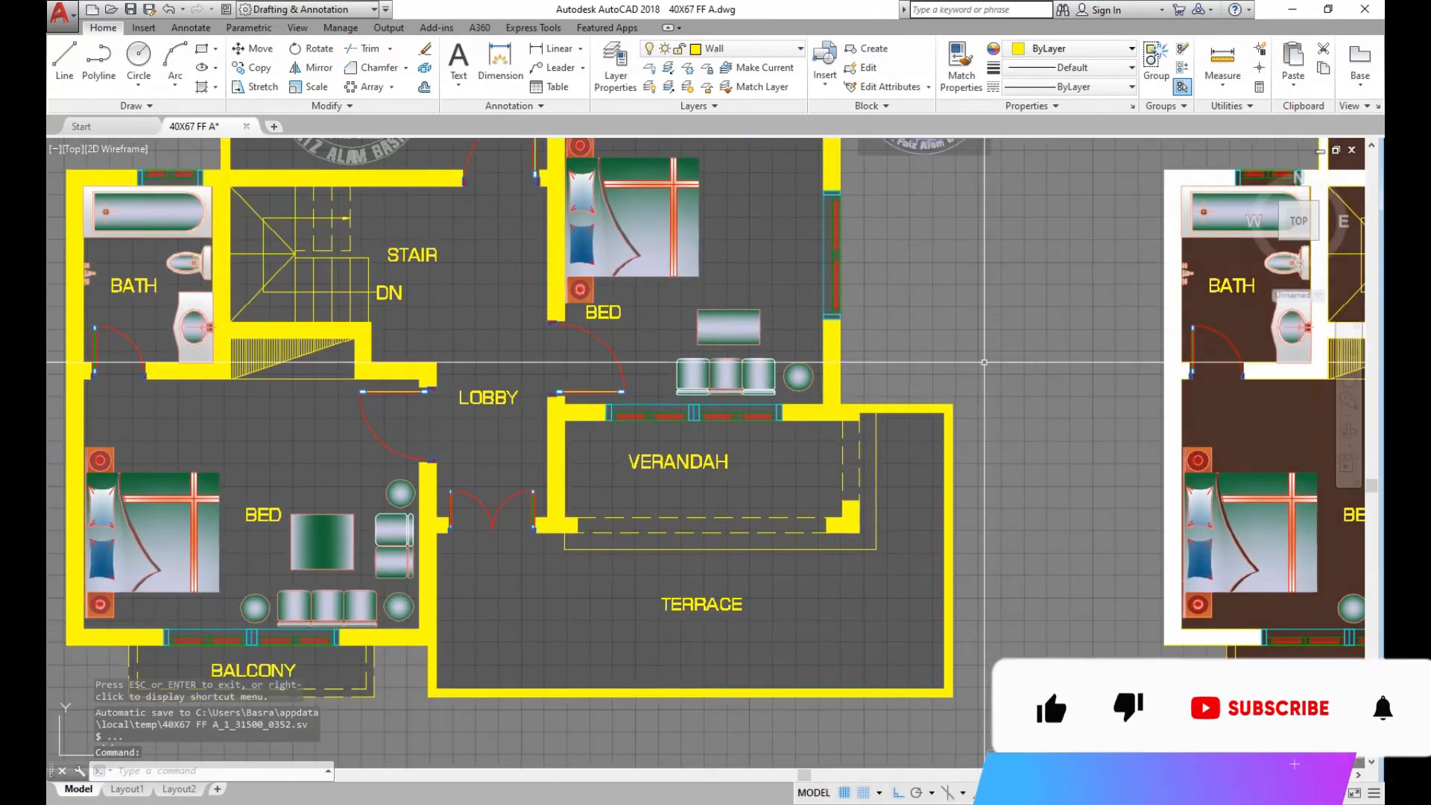
Set the copied brown plan's floor hatch transparency to 70
{"action": "left_click", "coordinate": [1347, 401]}
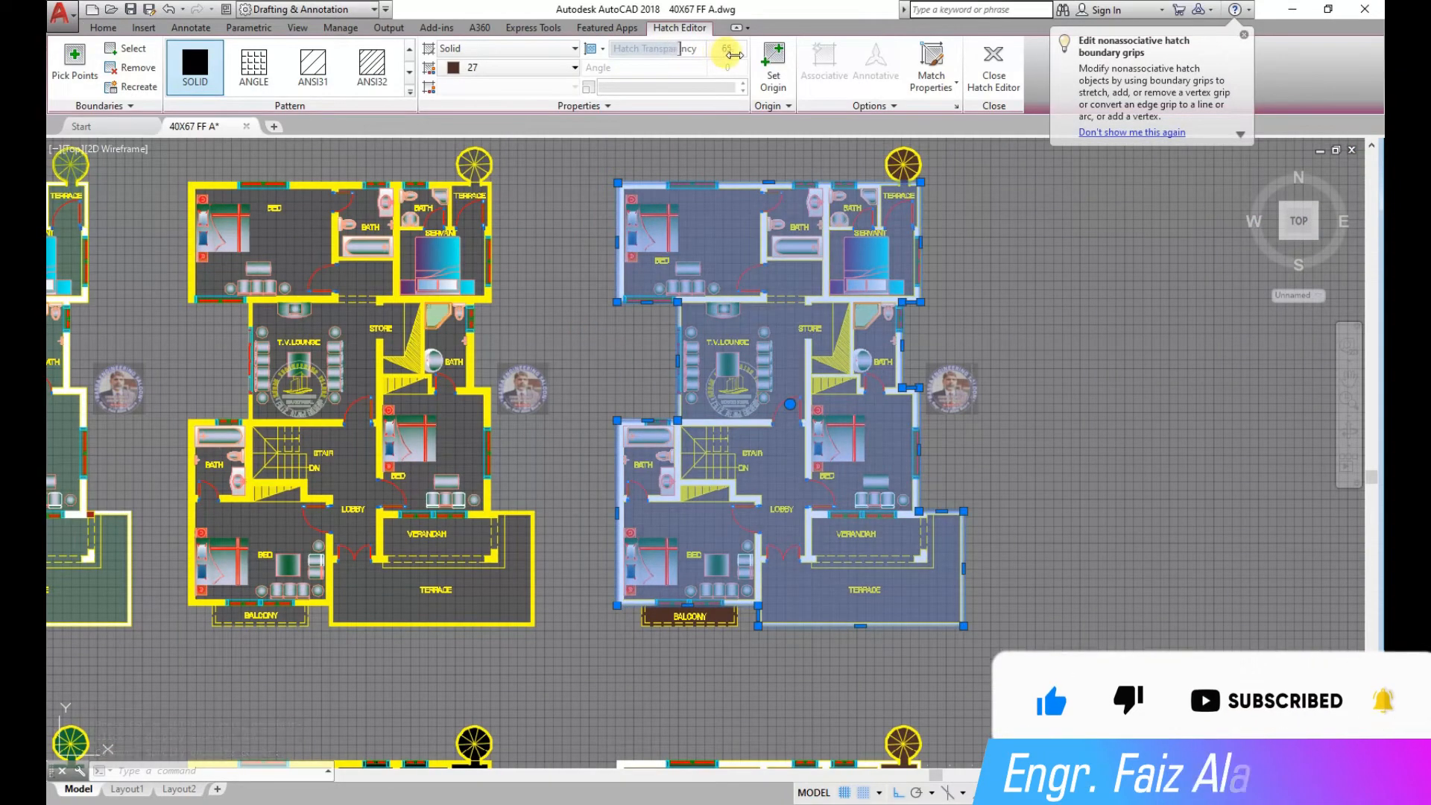
{"action": "left_click_drag", "start_coordinate": [734, 56], "coordinate": [736, 56]}
{"action": "left_click", "coordinate": [1040, 263]}
{"action": "key", "text": "Escape"}
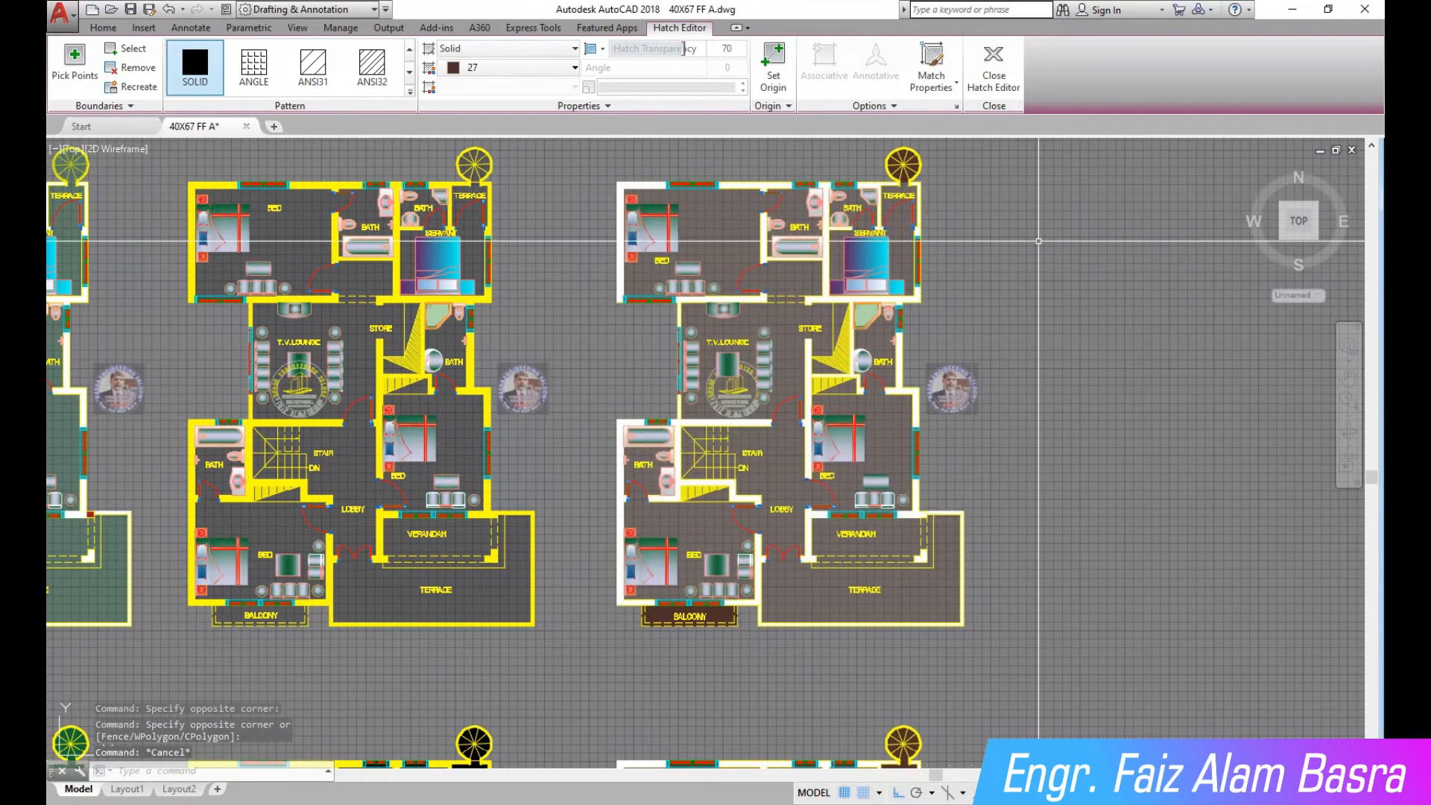
{"action": "scroll", "coordinate": [904, 255], "scroll_direction": "down", "scroll_amount": 2}
{"action": "scroll", "coordinate": [544, 277], "scroll_direction": "up", "scroll_amount": 2}
{"action": "scroll", "coordinate": [616, 273], "scroll_direction": "down", "scroll_amount": 2}
{"action": "scroll", "coordinate": [887, 387], "scroll_direction": "up", "scroll_amount": 3}
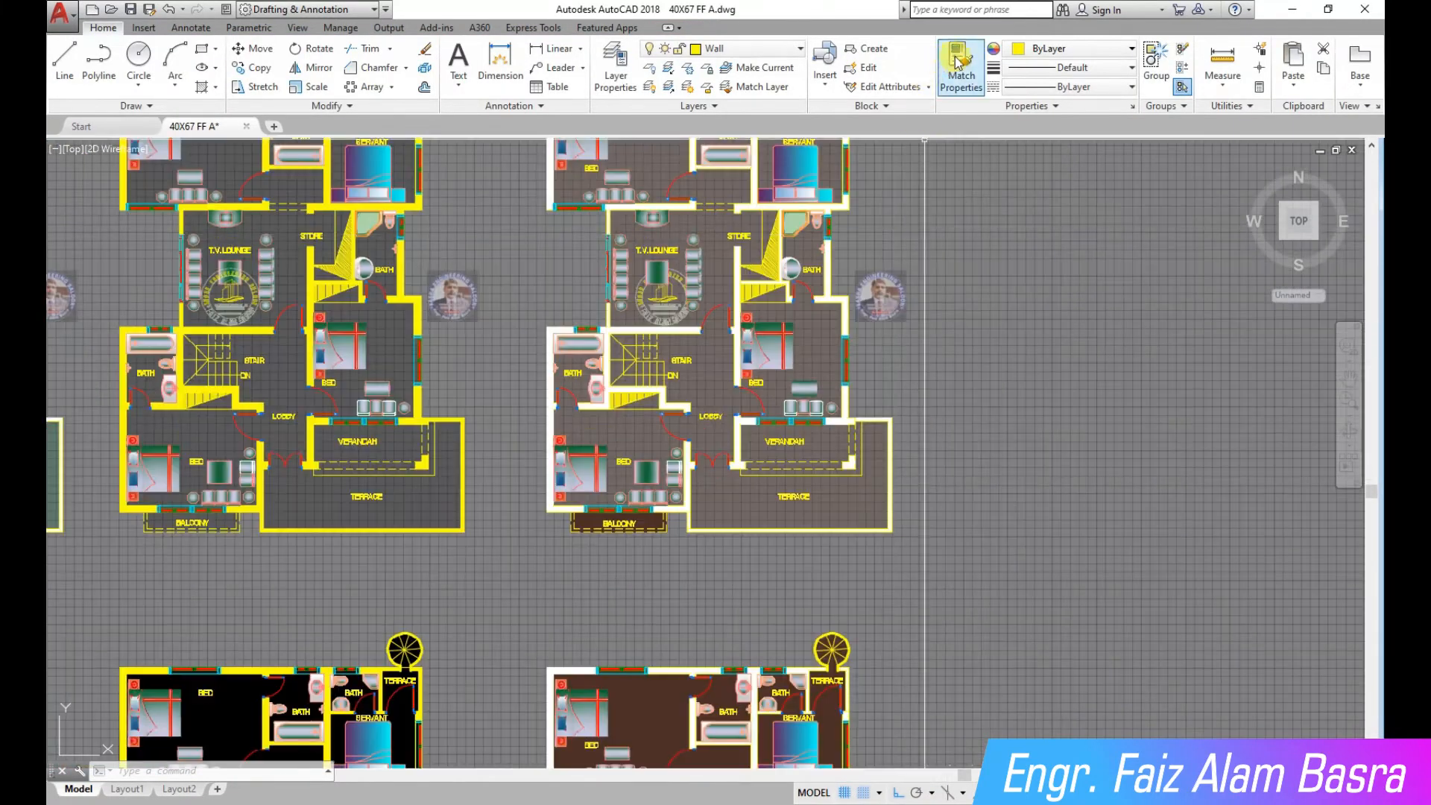
Match the copied brown plan's balcony hatch to its transparent floor hatch
{"action": "left_click", "coordinate": [957, 62]}
{"action": "scroll", "coordinate": [669, 561], "scroll_direction": "up", "scroll_amount": 3}
{"action": "left_click", "coordinate": [739, 461]}
{"action": "left_click", "coordinate": [623, 454]}
{"action": "right_click", "coordinate": [661, 538]}
{"action": "left_click", "coordinate": [689, 551]}
Match the copied brown plan's spiral stair hatch to its transparent floor hatch
{"action": "scroll", "coordinate": [560, 618], "scroll_direction": "down", "scroll_amount": 3}
{"action": "scroll", "coordinate": [669, 203], "scroll_direction": "up", "scroll_amount": 2}
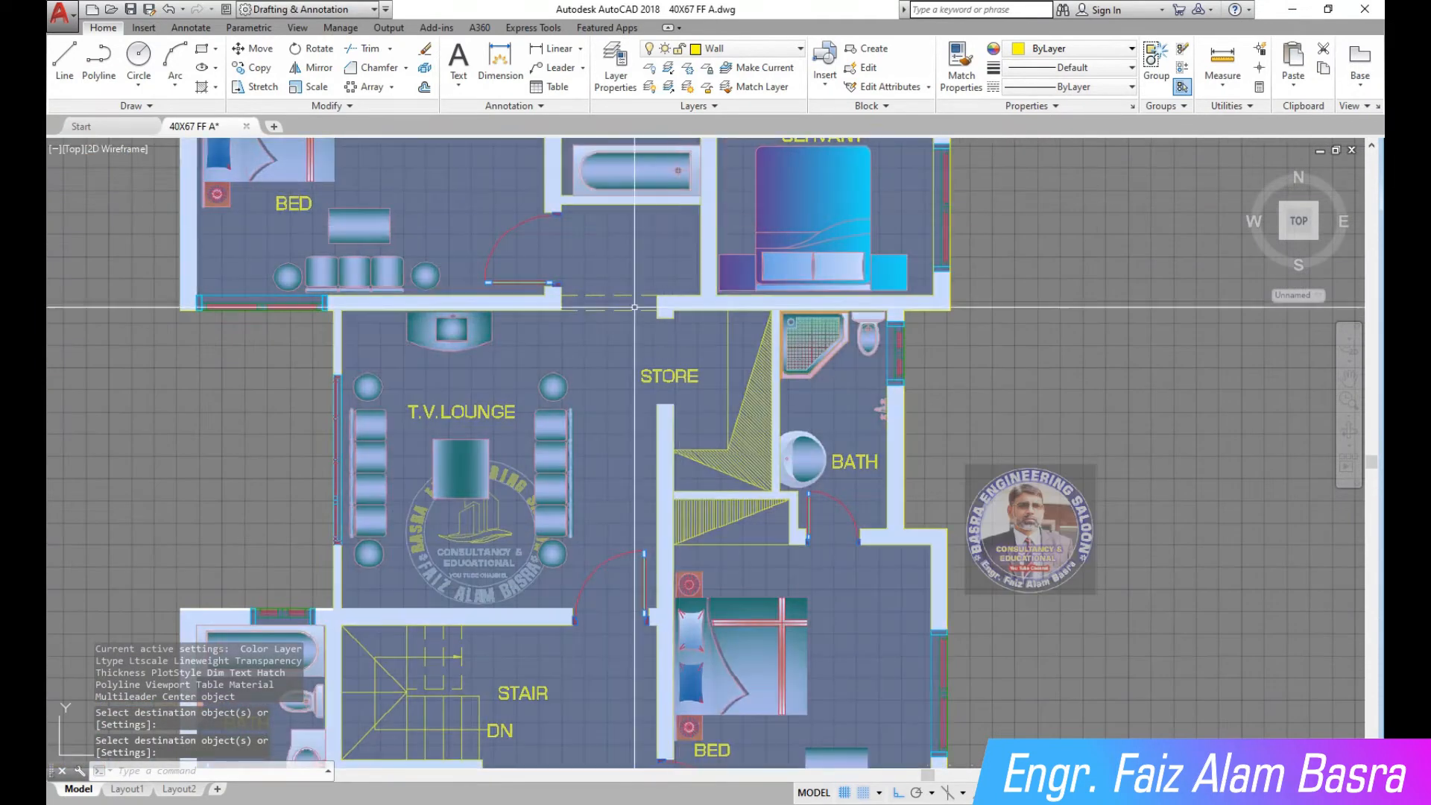
{"action": "scroll", "coordinate": [507, 579], "scroll_direction": "down", "scroll_amount": 1}
{"action": "scroll", "coordinate": [809, 157], "scroll_direction": "up", "scroll_amount": 1}
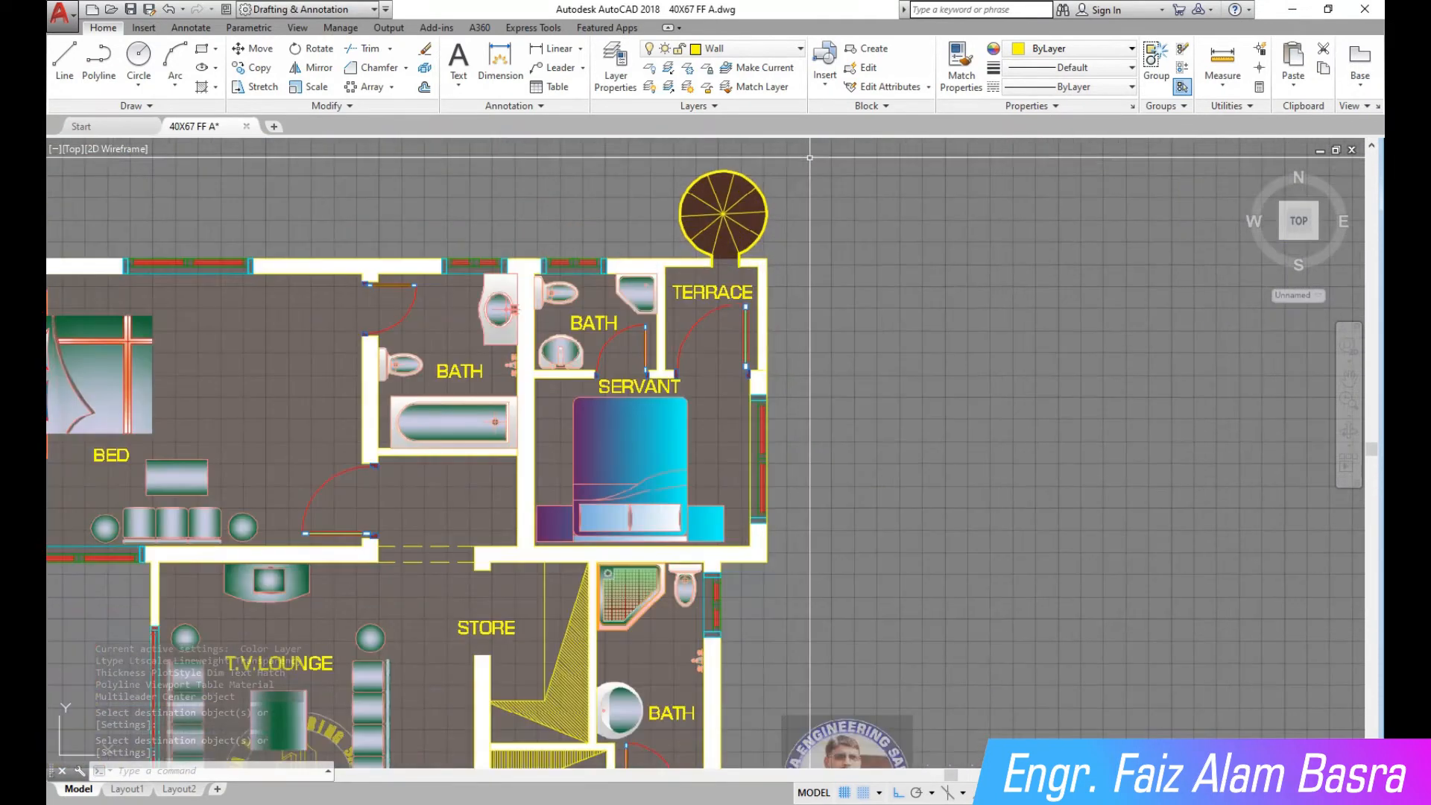
{"action": "left_click", "coordinate": [956, 62]}
{"action": "left_click", "coordinate": [716, 357]}
{"action": "left_click", "coordinate": [727, 246]}
{"action": "key", "text": "Return"}
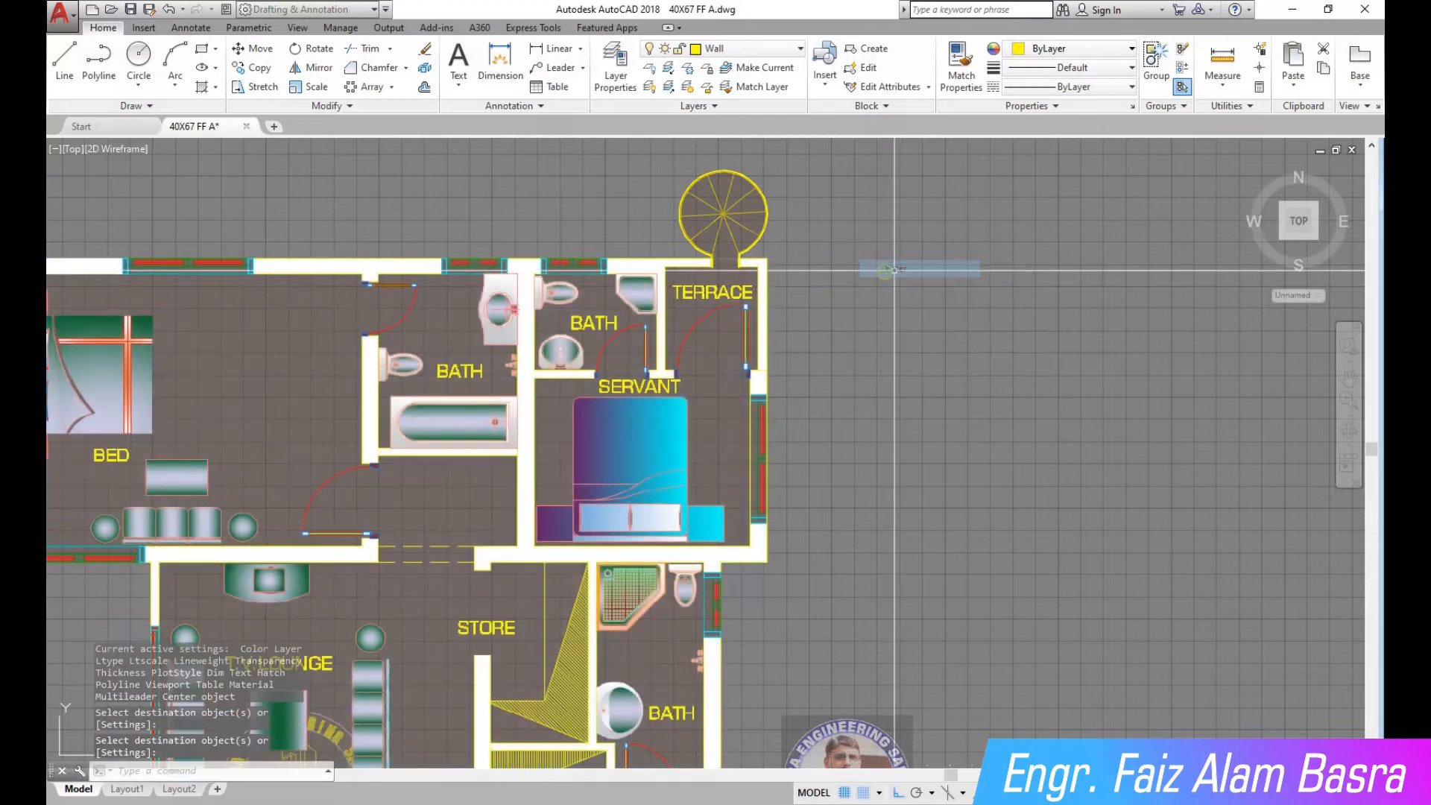
Copy the whole transparent brown plan about 45'-7" to the right, in line with the row
{"action": "left_click", "coordinate": [1346, 380]}
{"action": "left_click_drag", "start_coordinate": [934, 424], "coordinate": [1146, 381]}
{"action": "scroll", "coordinate": [1015, 377], "scroll_direction": "down", "scroll_amount": 1}
{"action": "left_click_drag", "start_coordinate": [1086, 485], "coordinate": [998, 366]}
{"action": "scroll", "coordinate": [999, 366], "scroll_direction": "down", "scroll_amount": 1}
{"action": "mouse_move", "coordinate": [676, 426]}
{"action": "left_mouse_down"}
{"action": "mouse_move", "coordinate": [929, 409]}
{"action": "mouse_move", "coordinate": [440, 411]}
{"action": "left_mouse_up"}
{"action": "right_click", "coordinate": [440, 412]}
{"action": "left_click", "coordinate": [470, 423]}
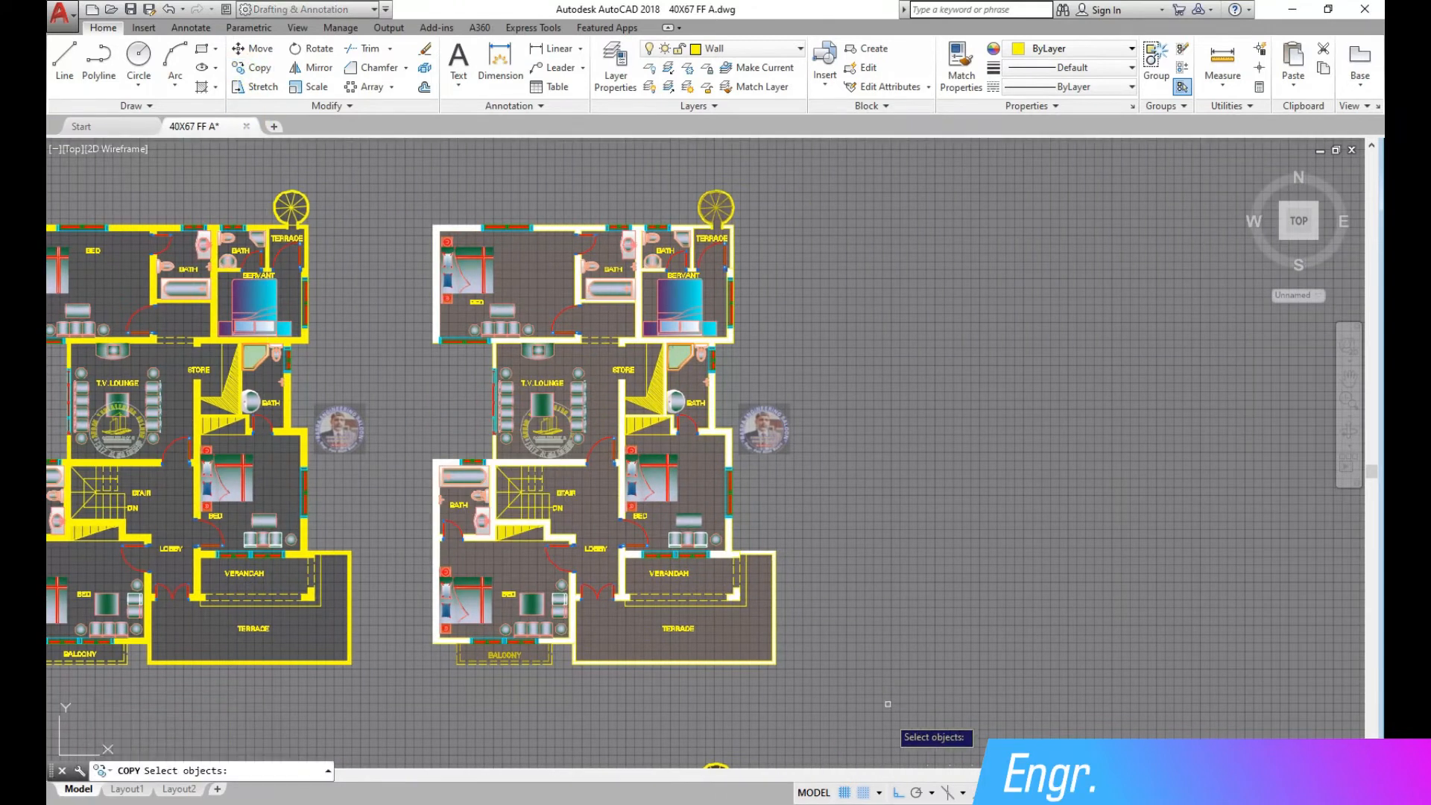
{"action": "left_click", "coordinate": [749, 734]}
{"action": "left_click", "coordinate": [399, 145]}
{"action": "key", "text": "Return"}
{"action": "left_click", "coordinate": [401, 153]}
{"action": "left_click", "coordinate": [789, 152]}
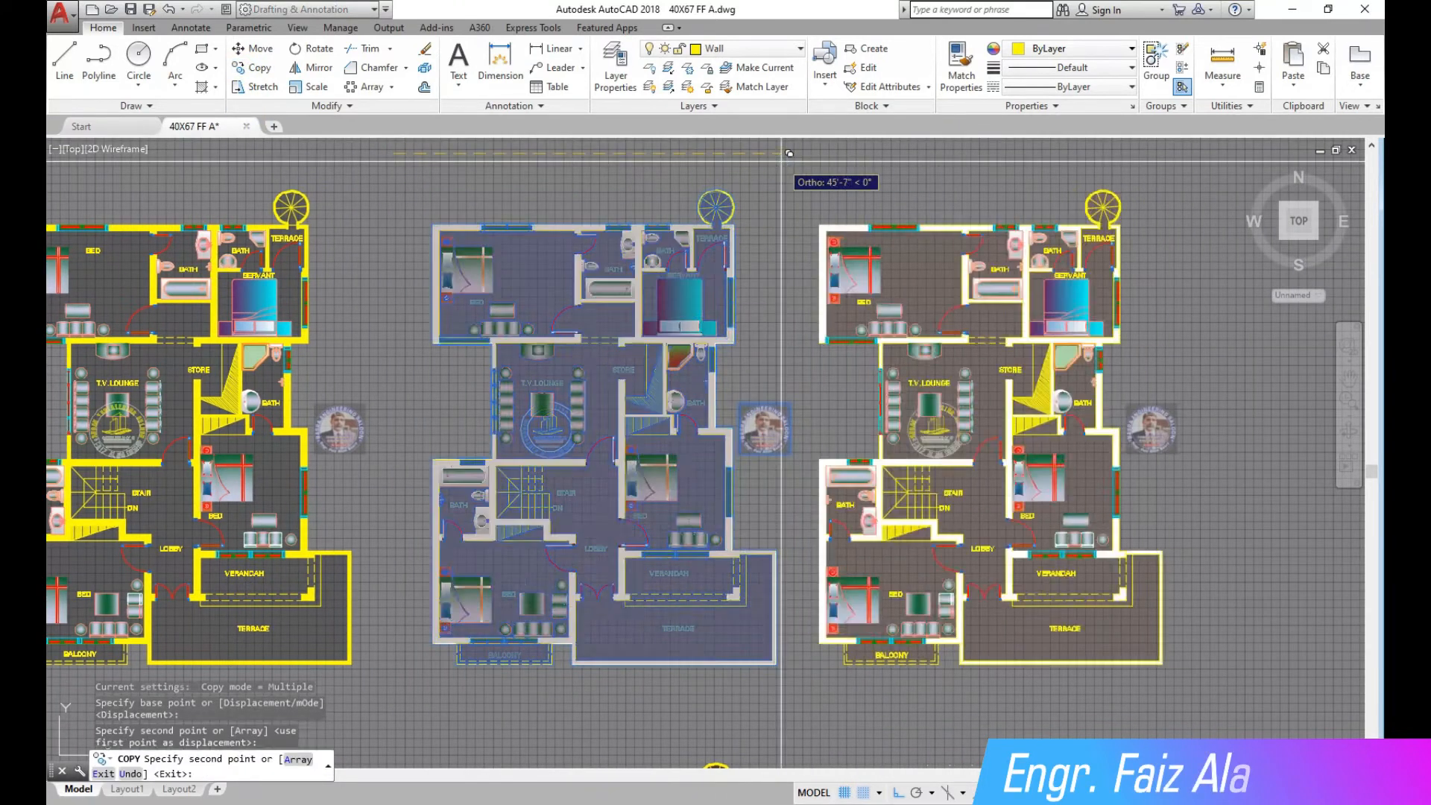
{"action": "scroll", "coordinate": [788, 153], "scroll_direction": "down", "scroll_amount": 1}
{"action": "key", "text": "Escape"}
Recolour the floor hatch of the left-hand transparent brown plan to Blue and send the hatch to the back
{"action": "scroll", "coordinate": [670, 224], "scroll_direction": "down", "scroll_amount": 2}
{"action": "scroll", "coordinate": [588, 264], "scroll_direction": "up", "scroll_amount": 3}
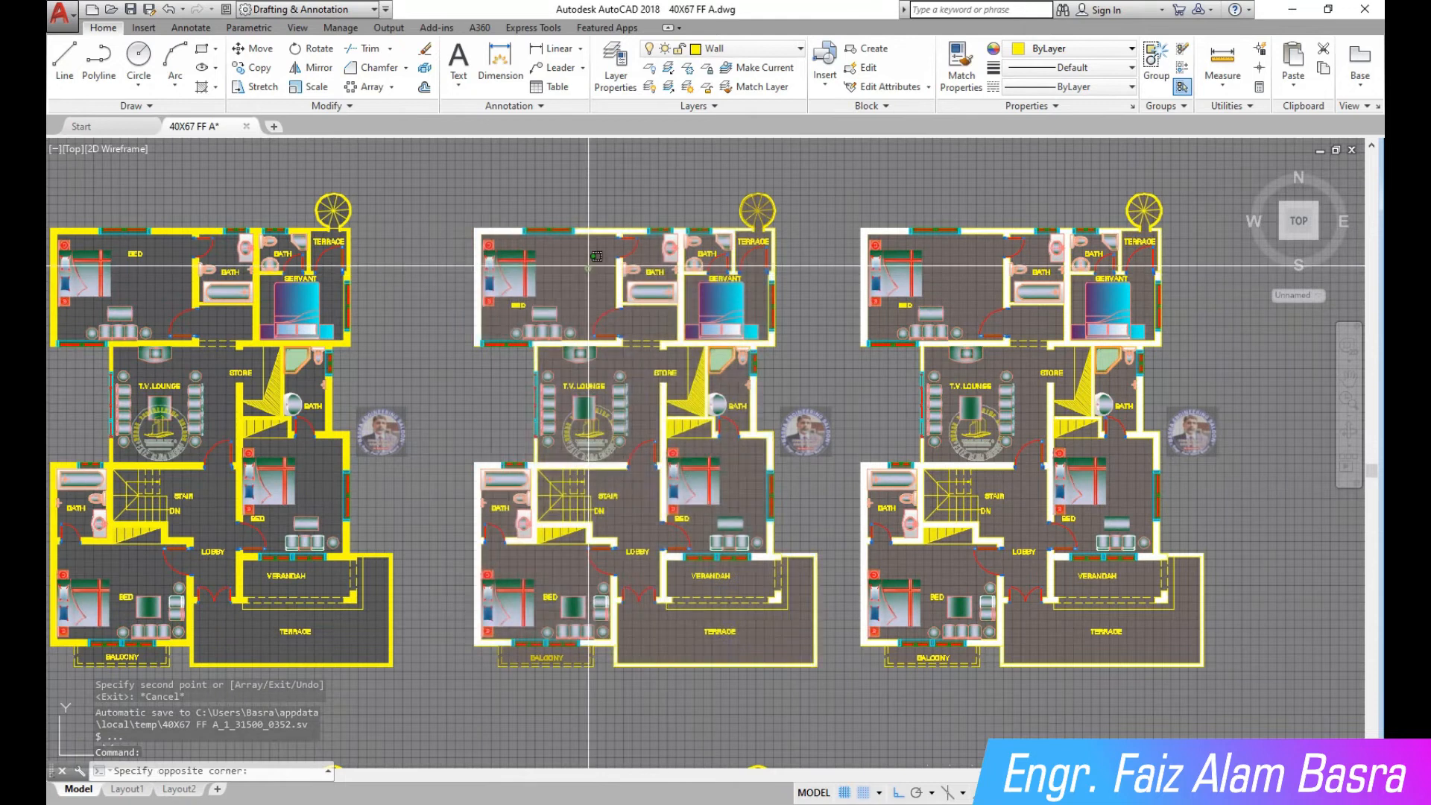
{"action": "left_click", "coordinate": [589, 264]}
{"action": "left_click", "coordinate": [522, 67]}
{"action": "left_click", "coordinate": [519, 222]}
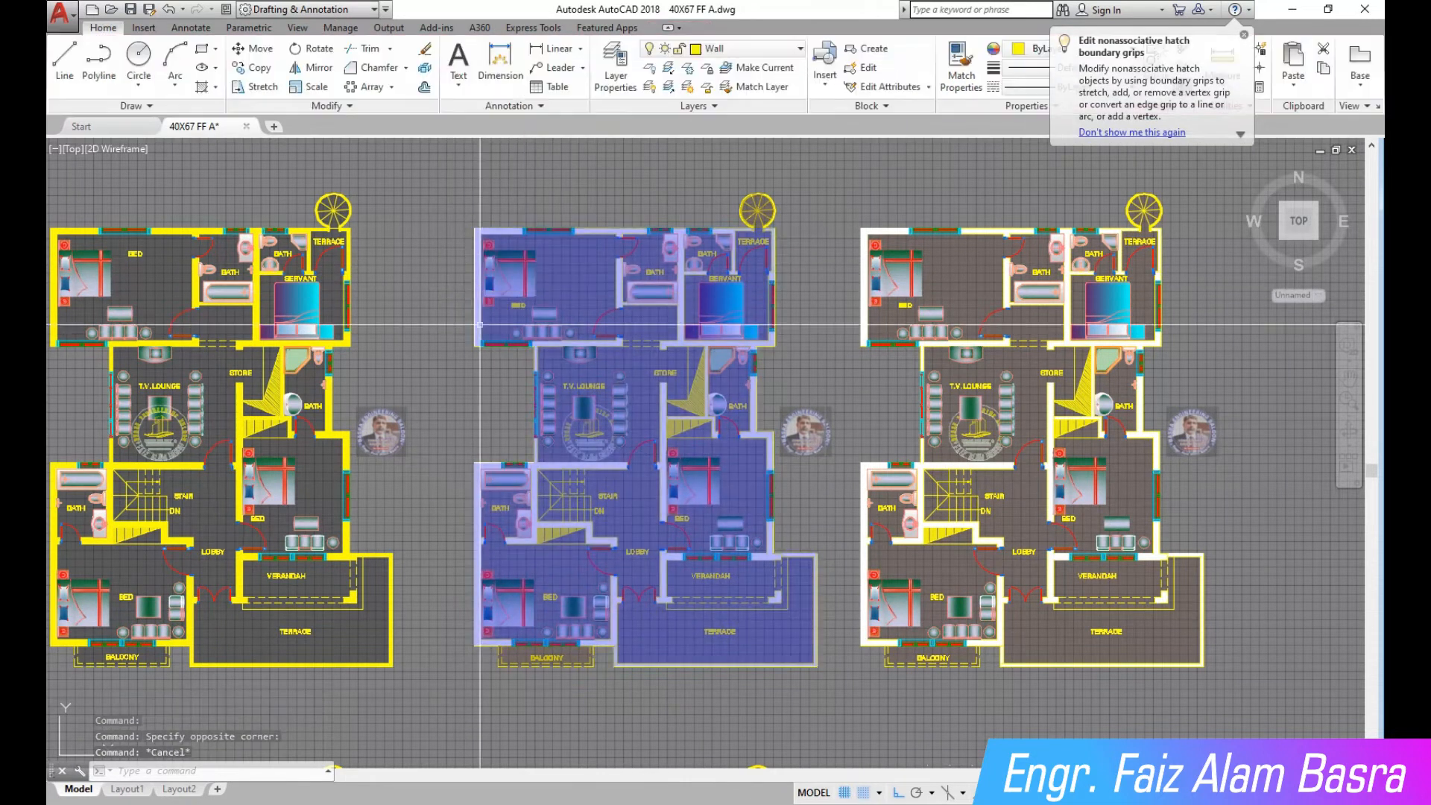
{"action": "scroll", "coordinate": [761, 715], "scroll_direction": "up", "scroll_amount": 4}
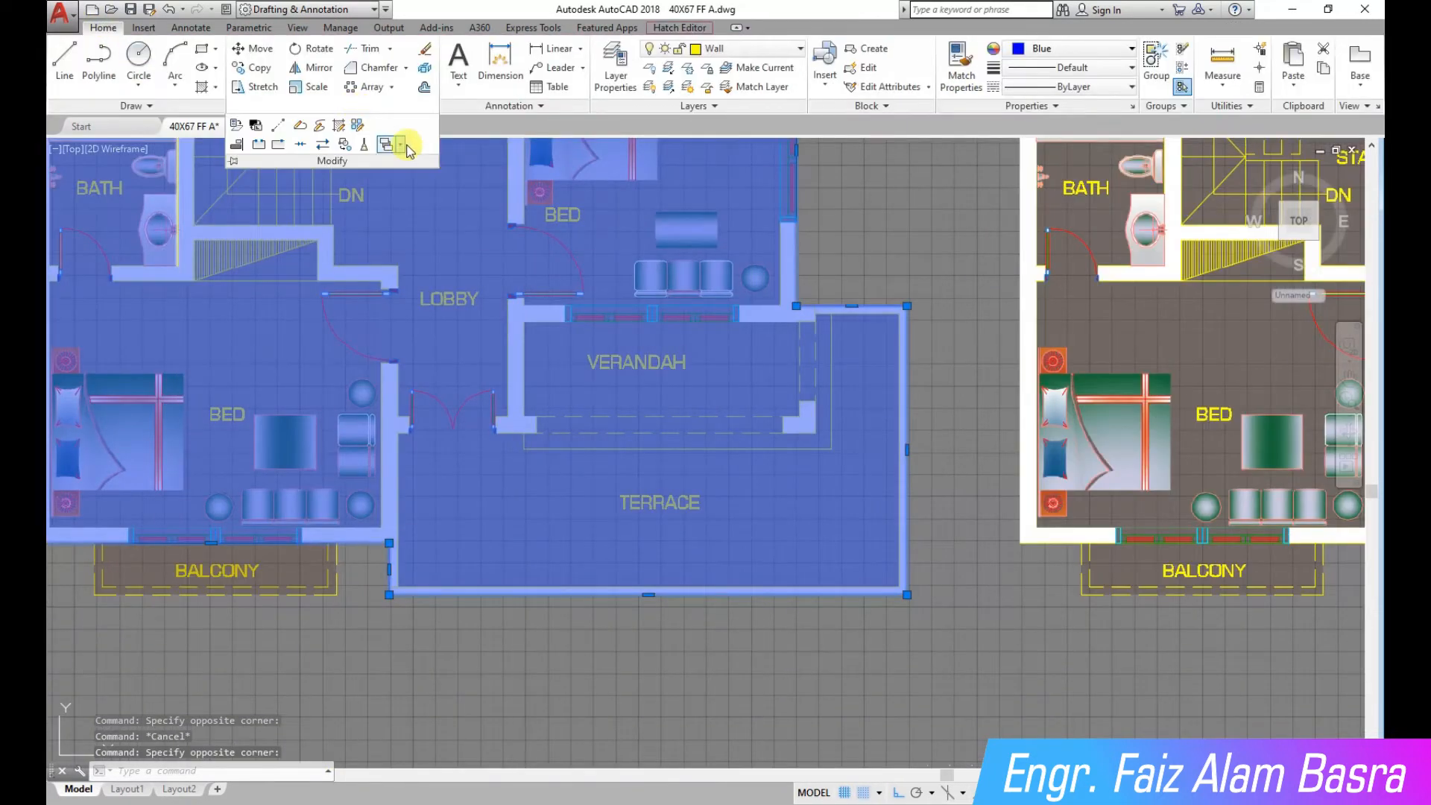
{"action": "left_click", "coordinate": [400, 144]}
{"action": "left_click", "coordinate": [417, 192]}
{"action": "scroll", "coordinate": [944, 618], "scroll_direction": "down", "scroll_amount": 2}
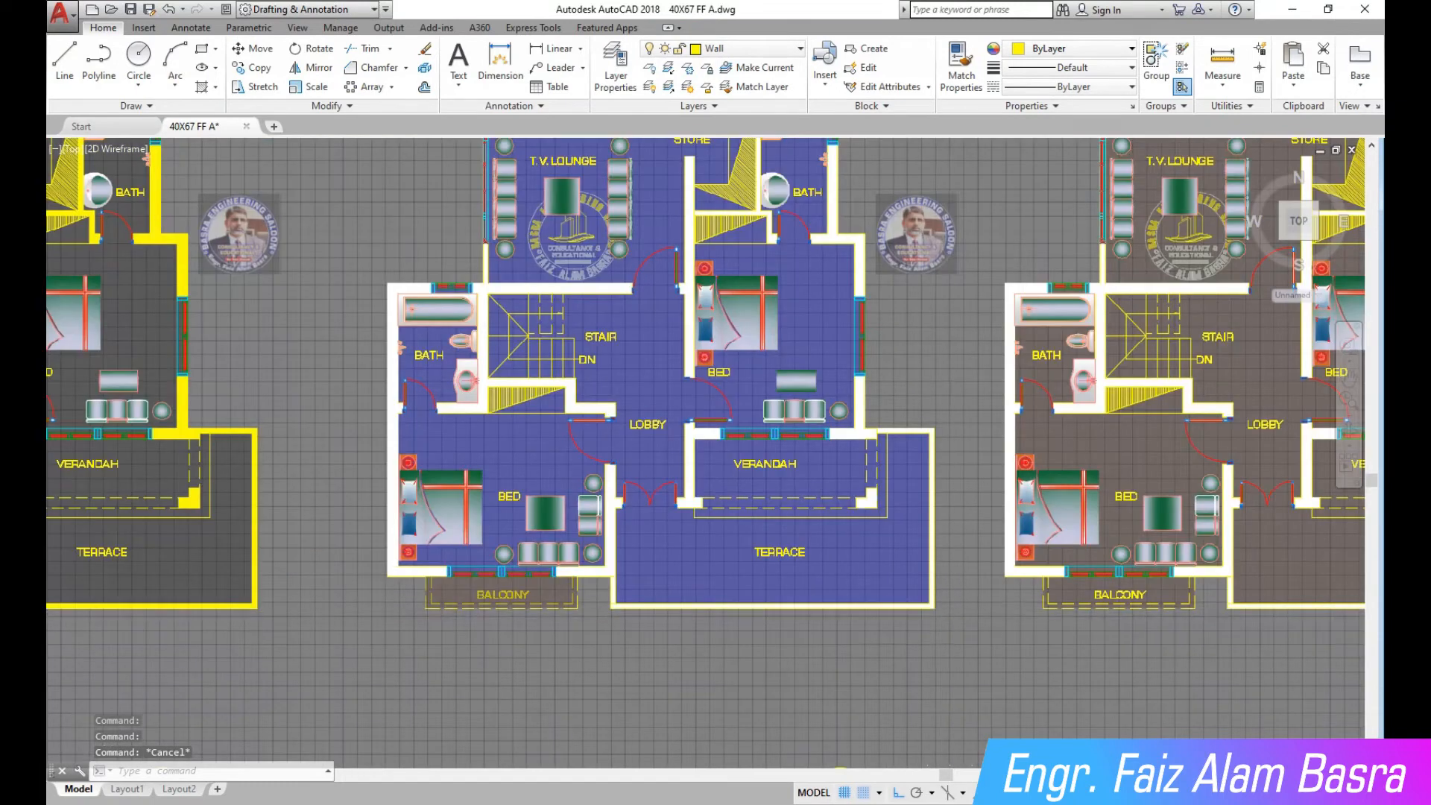
Recolour the floor hatch of the remaining transparent brown plan to Cyan and send the hatch to the back
{"action": "scroll", "coordinate": [923, 671], "scroll_direction": "down", "scroll_amount": 2}
{"action": "scroll", "coordinate": [875, 567], "scroll_direction": "up", "scroll_amount": 2}
{"action": "scroll", "coordinate": [283, 567], "scroll_direction": "down", "scroll_amount": 2}
{"action": "scroll", "coordinate": [1187, 568], "scroll_direction": "up", "scroll_amount": 2}
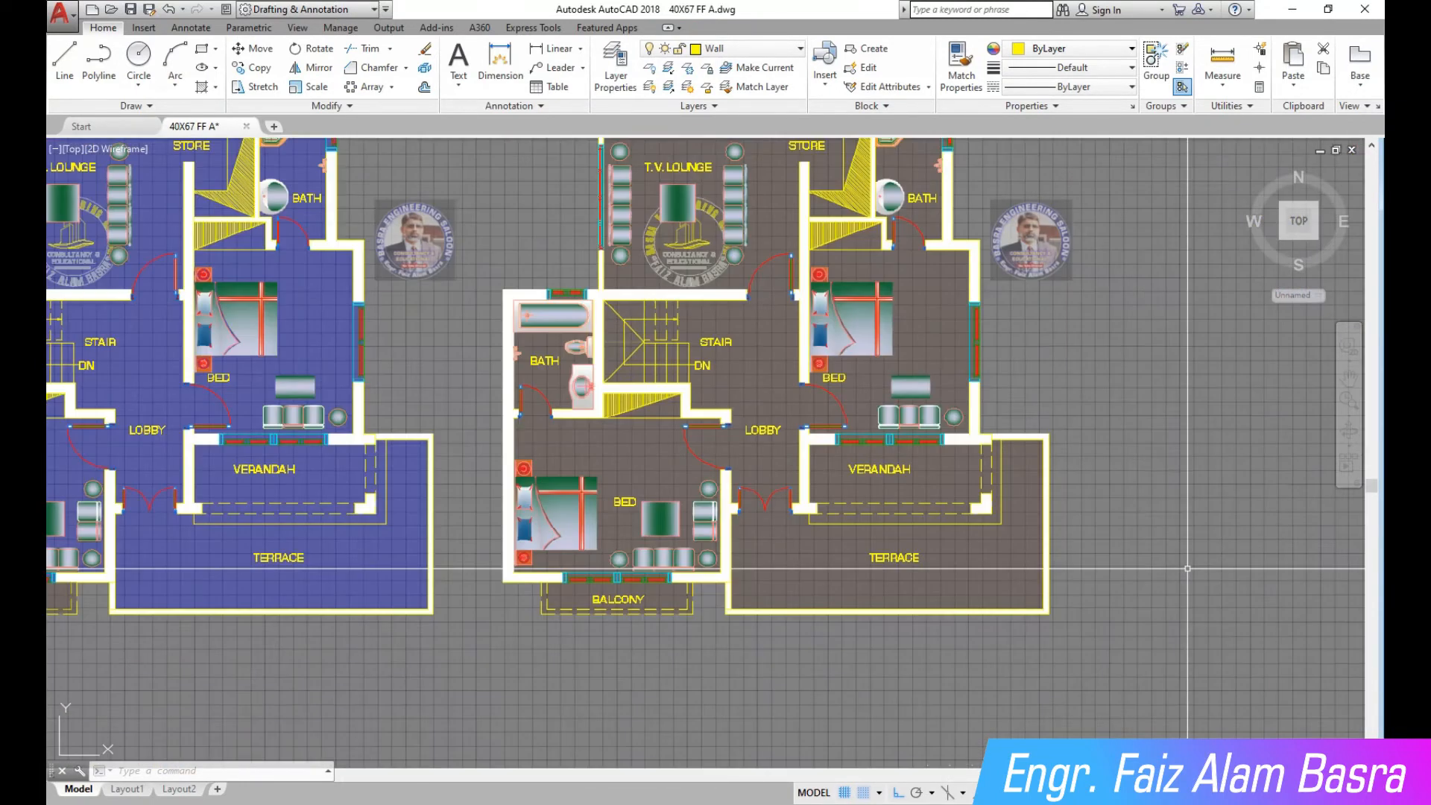
{"action": "left_click", "coordinate": [1038, 569]}
{"action": "left_click", "coordinate": [572, 70]}
{"action": "left_click", "coordinate": [496, 230]}
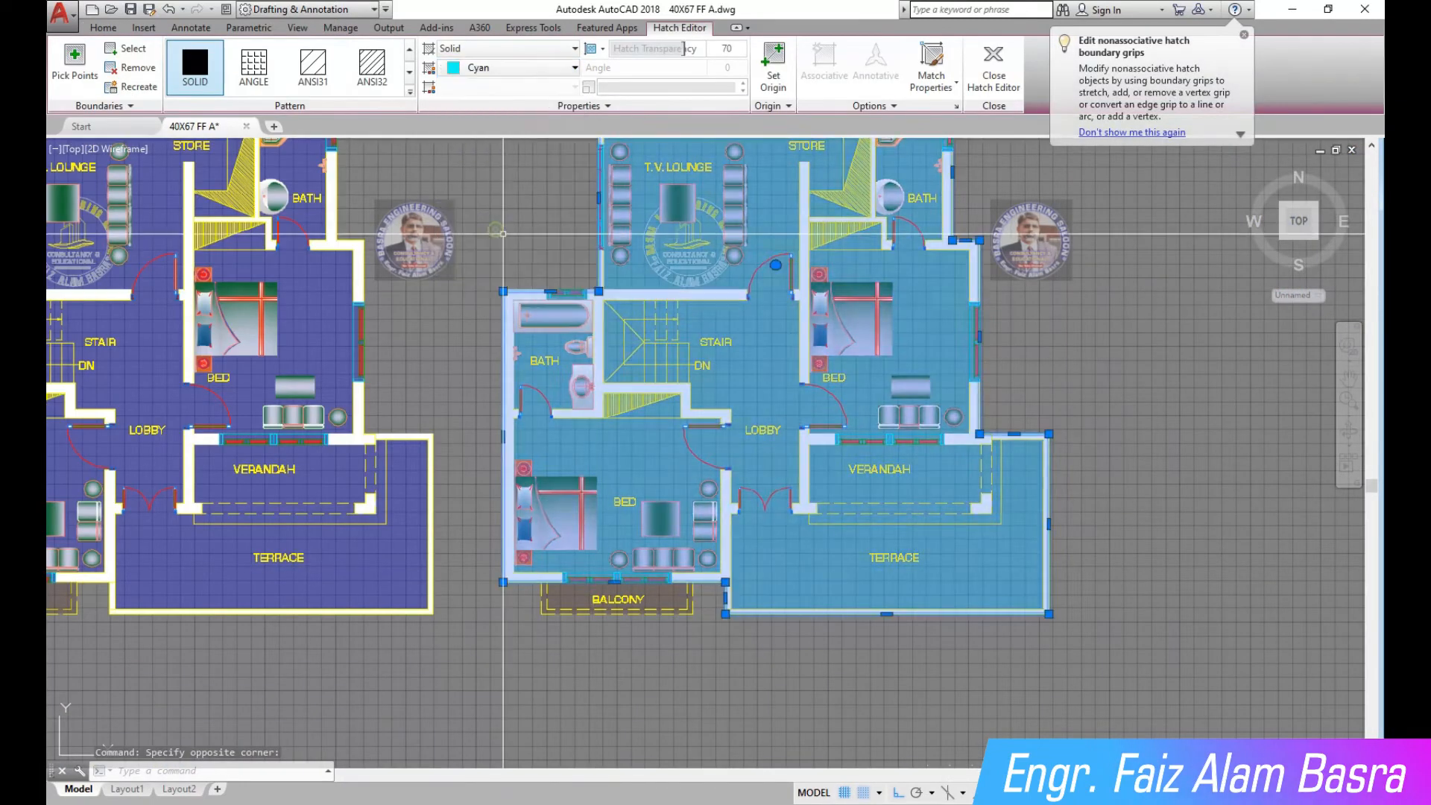
{"action": "left_click", "coordinate": [106, 30]}
{"action": "left_click", "coordinate": [350, 107]}
{"action": "left_click", "coordinate": [408, 144]}
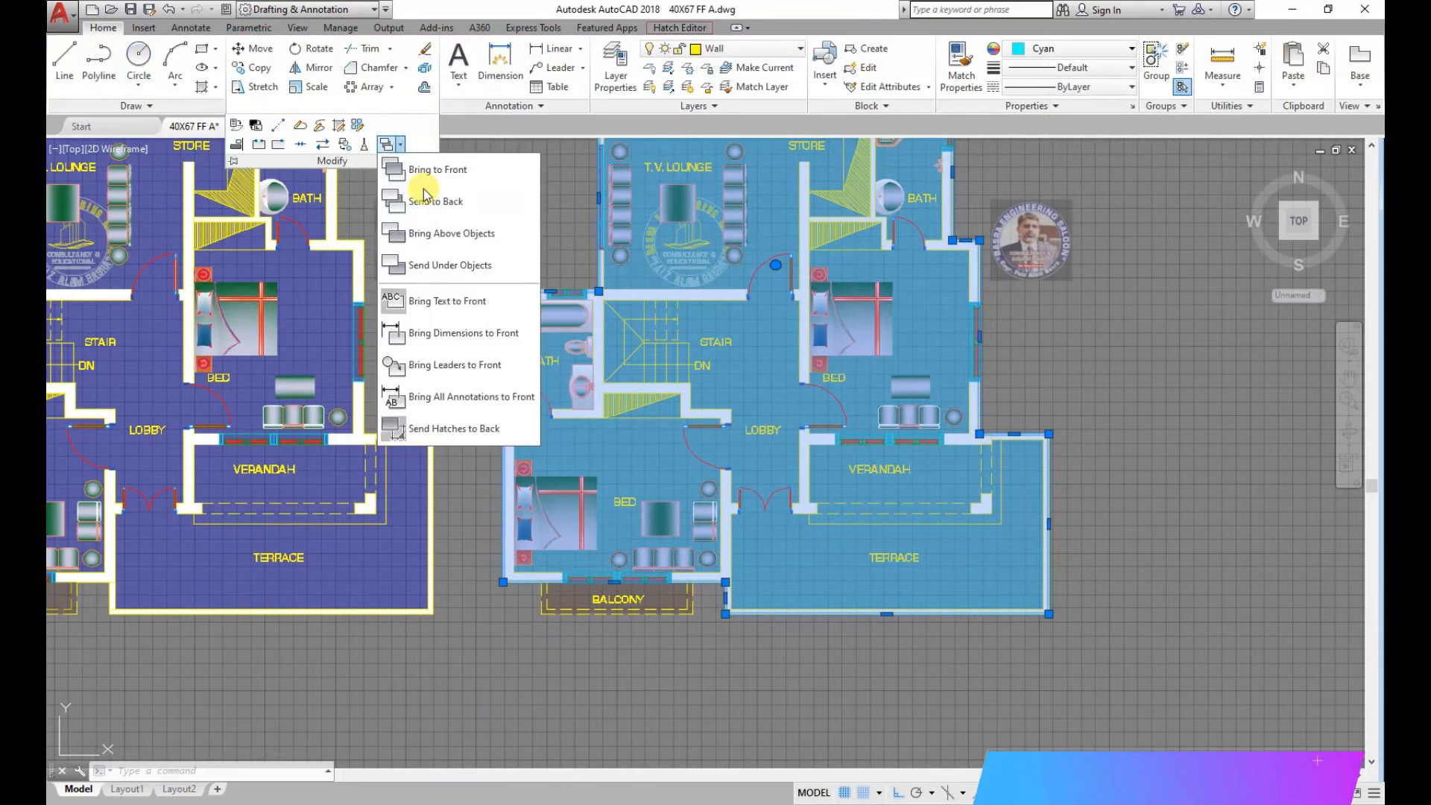
{"action": "left_click", "coordinate": [424, 197]}
{"action": "key", "text": "Escape"}
{"action": "scroll", "coordinate": [1070, 639], "scroll_direction": "down", "scroll_amount": 2}
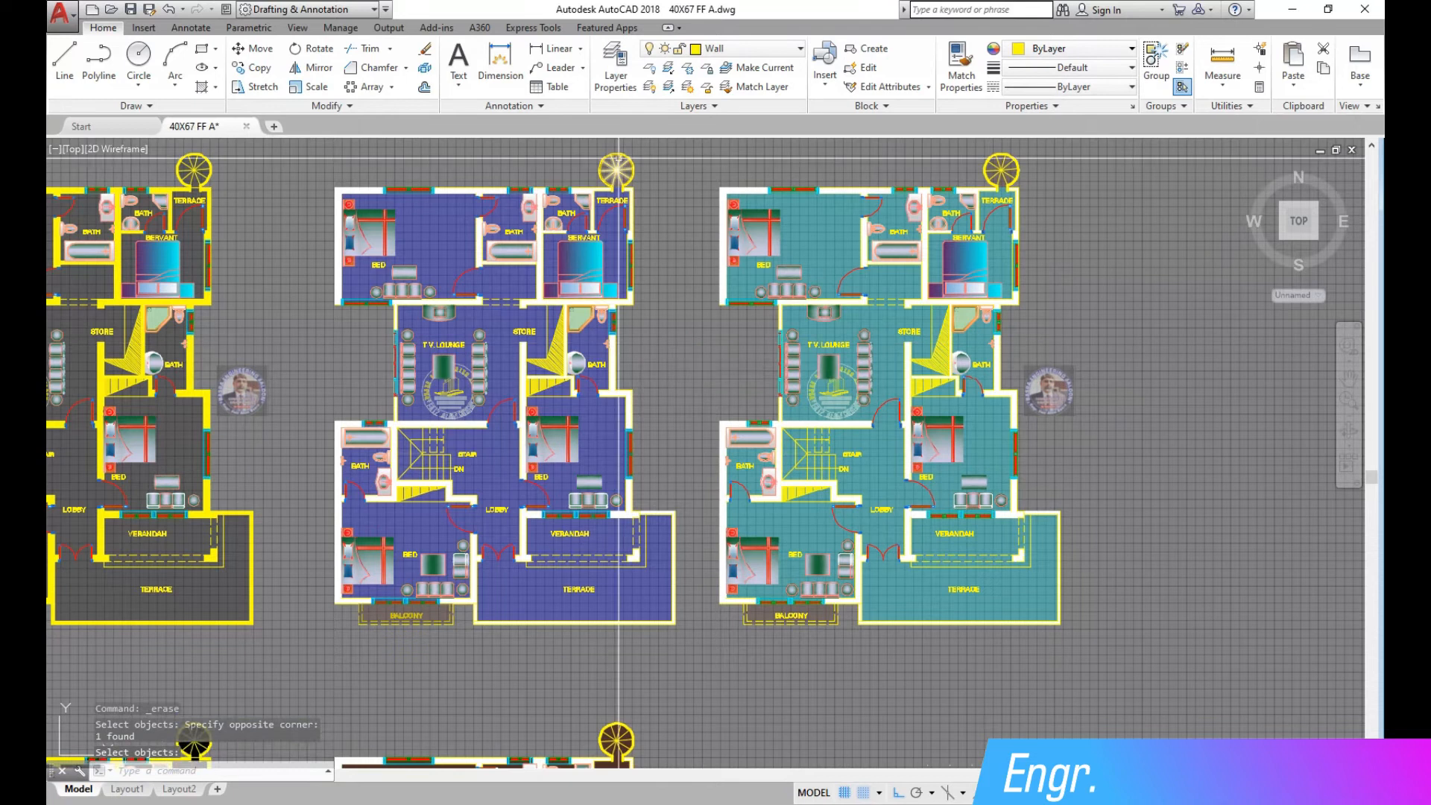
Match the spiral stair hatches of the blue and cyan plans to their own transparent floor hatches
{"action": "scroll", "coordinate": [619, 158], "scroll_direction": "up", "scroll_amount": 3}
{"action": "left_click", "coordinate": [961, 65]}
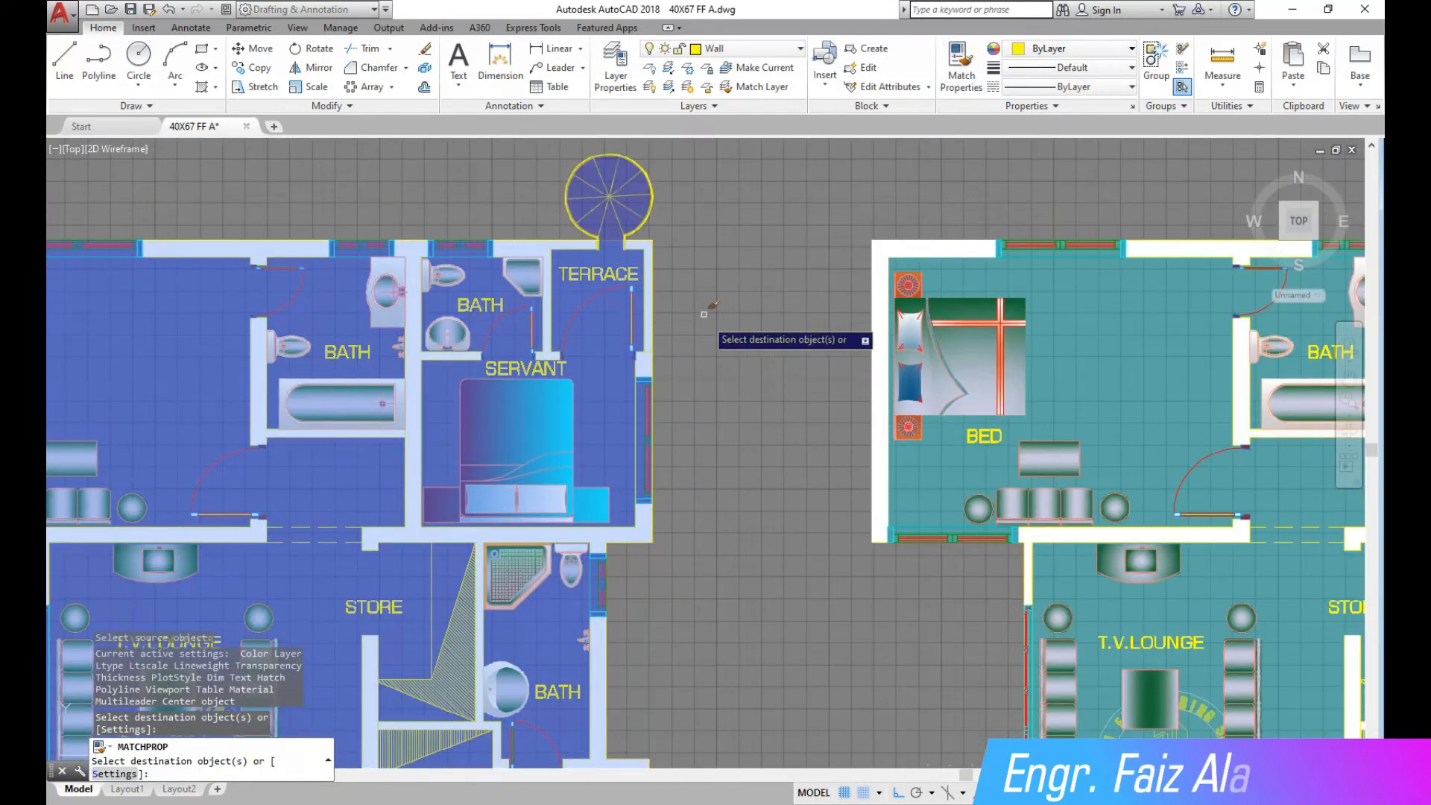
{"action": "scroll", "coordinate": [708, 310], "scroll_direction": "down", "scroll_amount": 4}
{"action": "key", "text": "Escape"}
{"action": "scroll", "coordinate": [894, 372], "scroll_direction": "up", "scroll_amount": 5}
{"action": "left_click", "coordinate": [961, 84]}
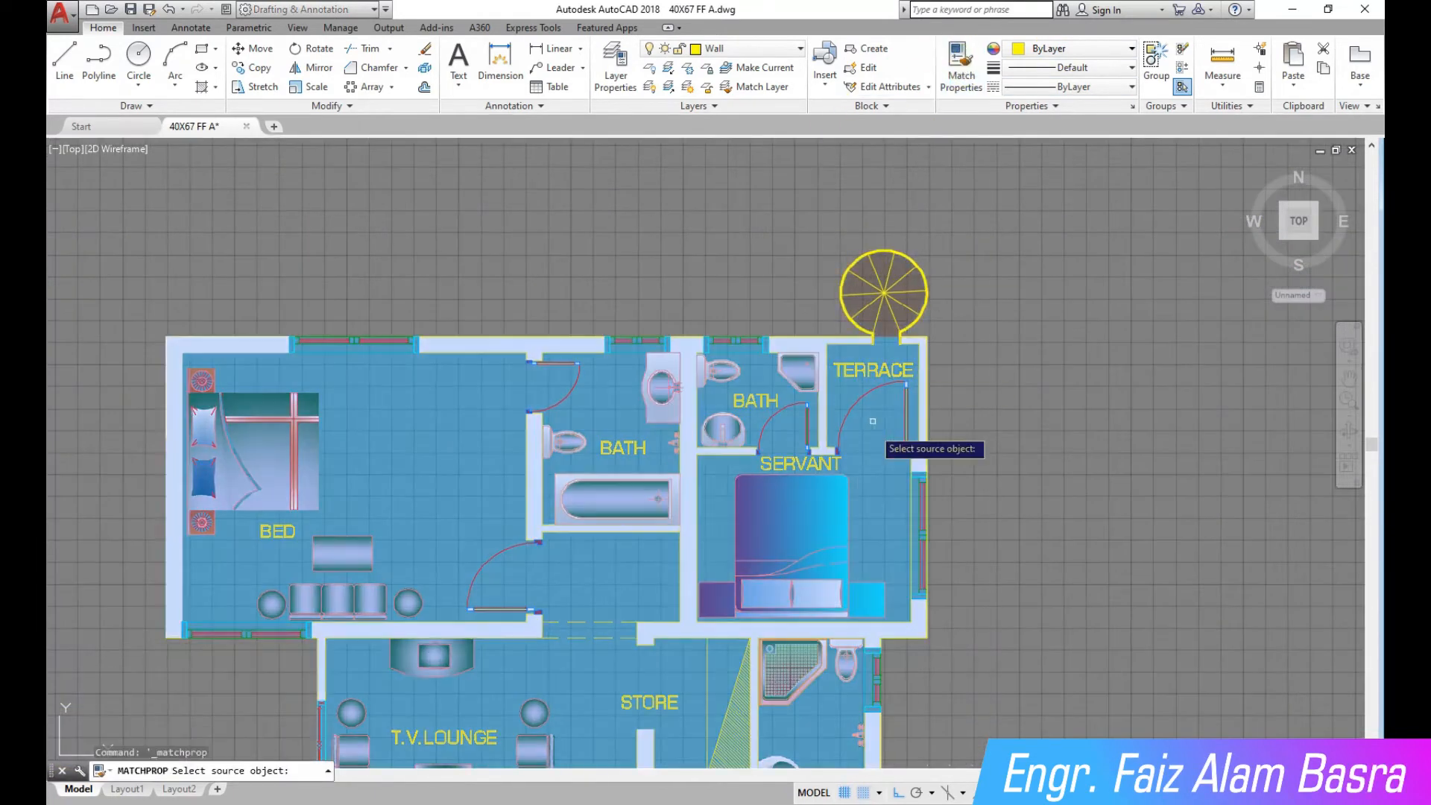
{"action": "left_click", "coordinate": [887, 447]}
{"action": "scroll", "coordinate": [872, 291], "scroll_direction": "down", "scroll_amount": 3}
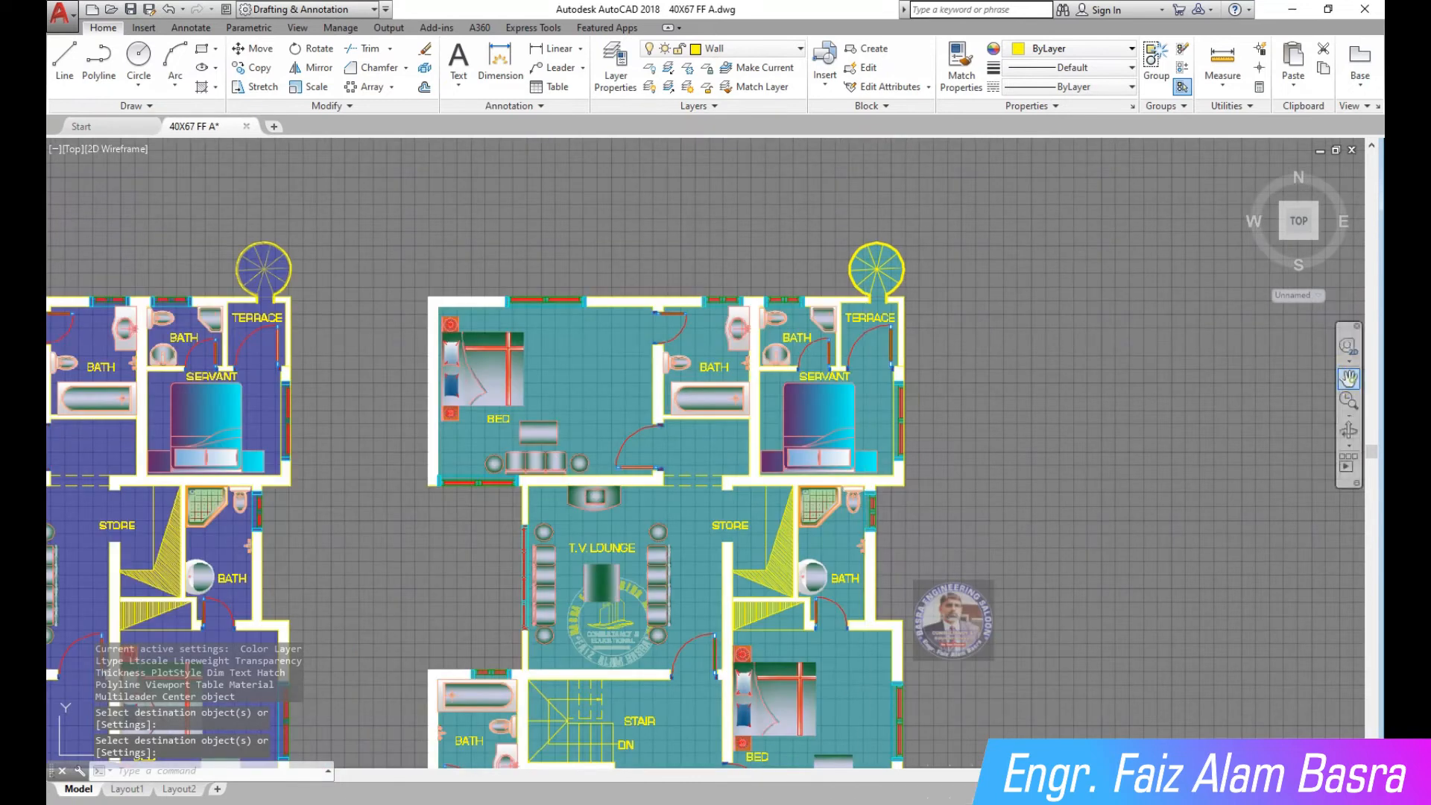
Match the servant room's bed and side table hatches to the green gradient furniture hatch in the transparent-floor plans
{"action": "left_click", "coordinate": [1347, 377]}
{"action": "left_click_drag", "start_coordinate": [1099, 511], "coordinate": [1118, 409]}
{"action": "left_click_drag", "start_coordinate": [1111, 479], "coordinate": [1127, 447]}
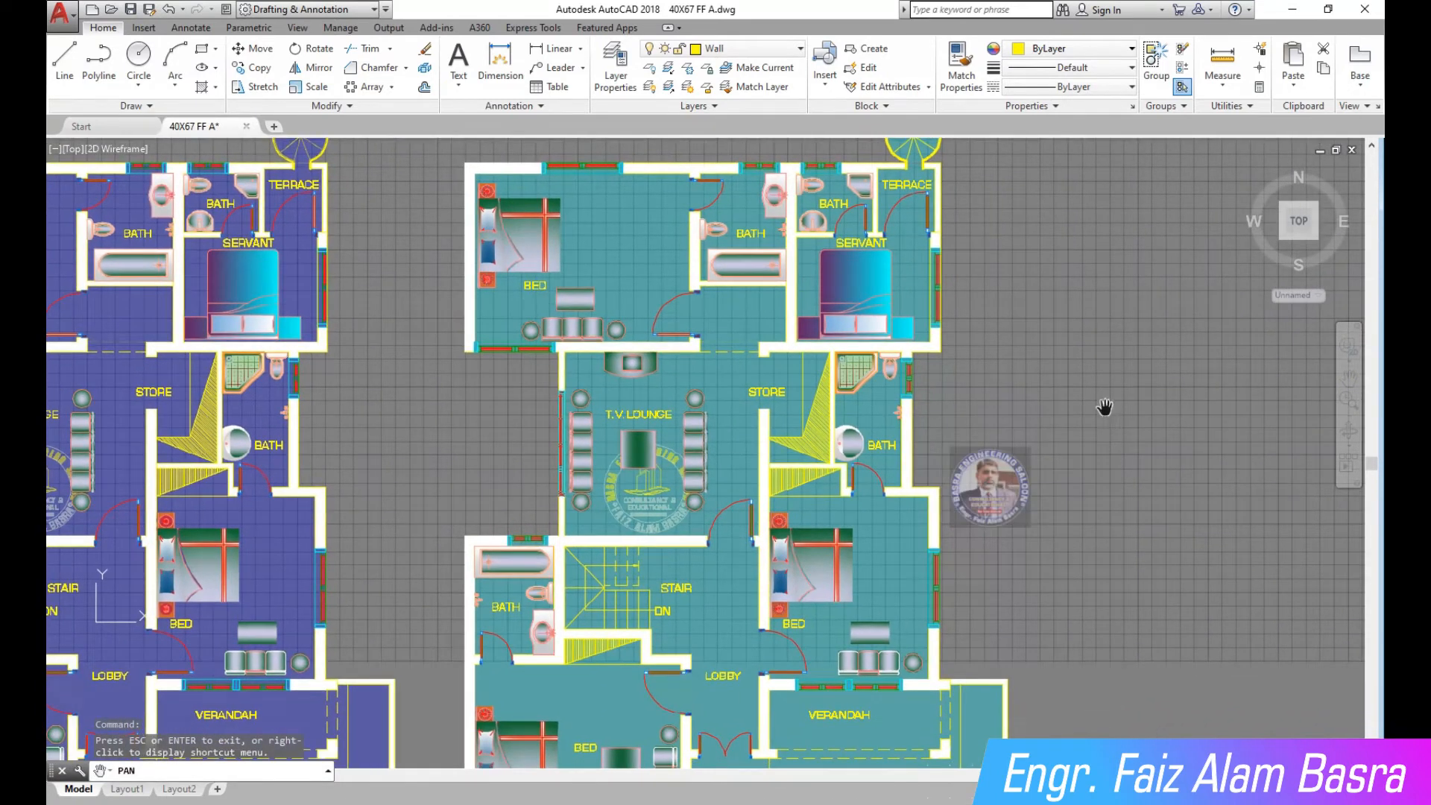
{"action": "right_click", "coordinate": [1085, 340]}
{"action": "left_click", "coordinate": [1111, 352]}
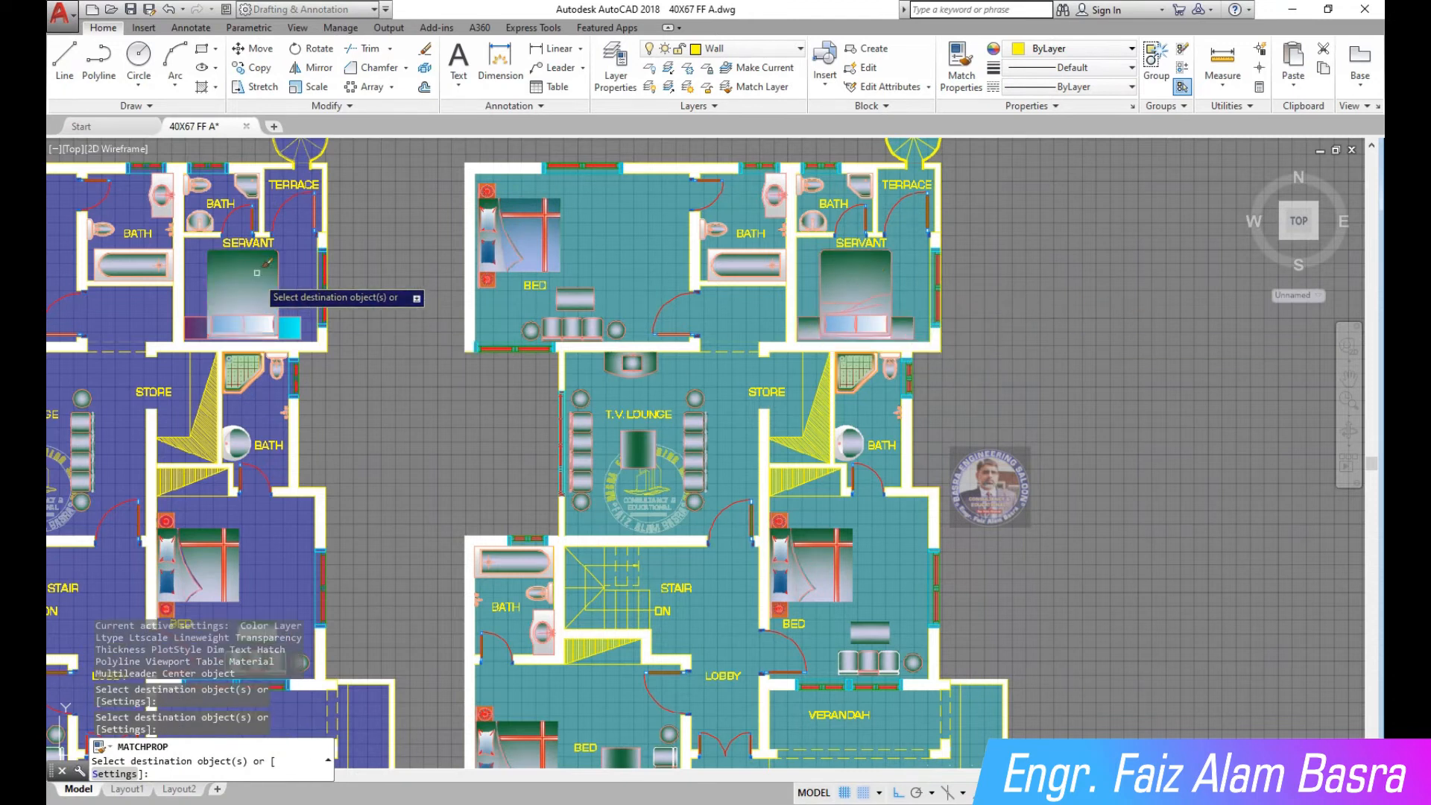
{"action": "scroll", "coordinate": [728, 409], "scroll_direction": "down", "scroll_amount": 4}
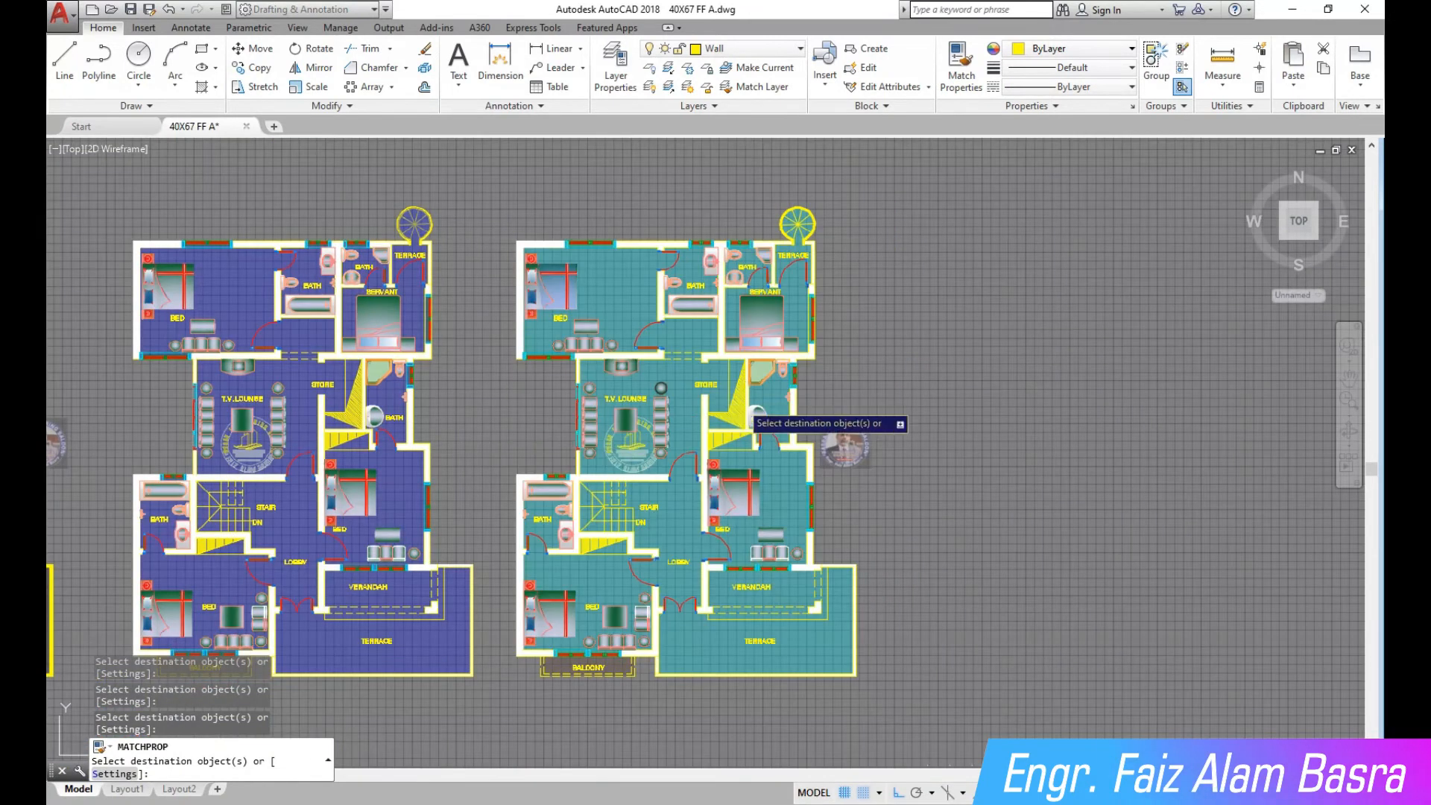
{"action": "scroll", "coordinate": [192, 367], "scroll_direction": "up", "scroll_amount": 4}
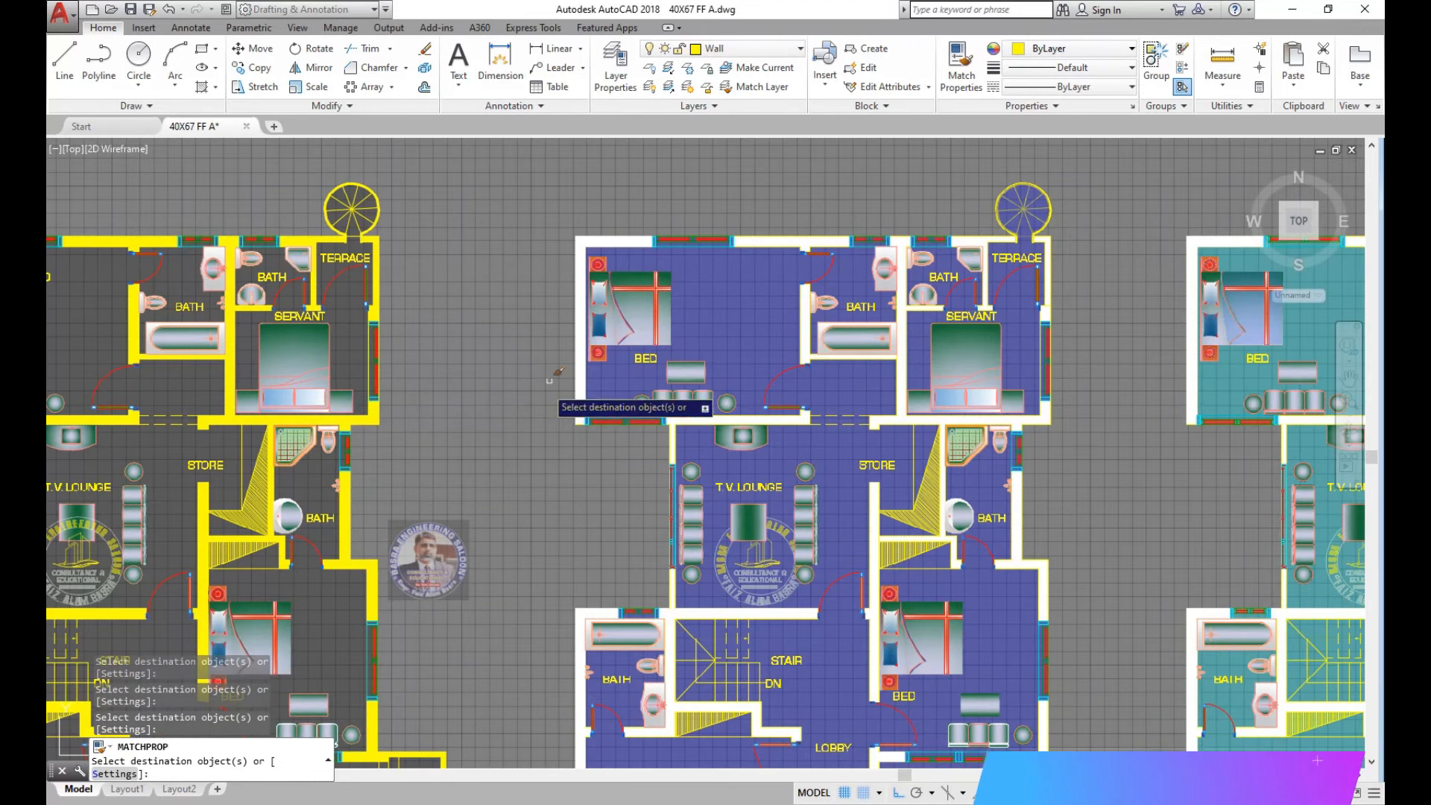
{"action": "scroll", "coordinate": [520, 382], "scroll_direction": "down", "scroll_amount": 4}
{"action": "scroll", "coordinate": [507, 351], "scroll_direction": "up", "scroll_amount": 4}
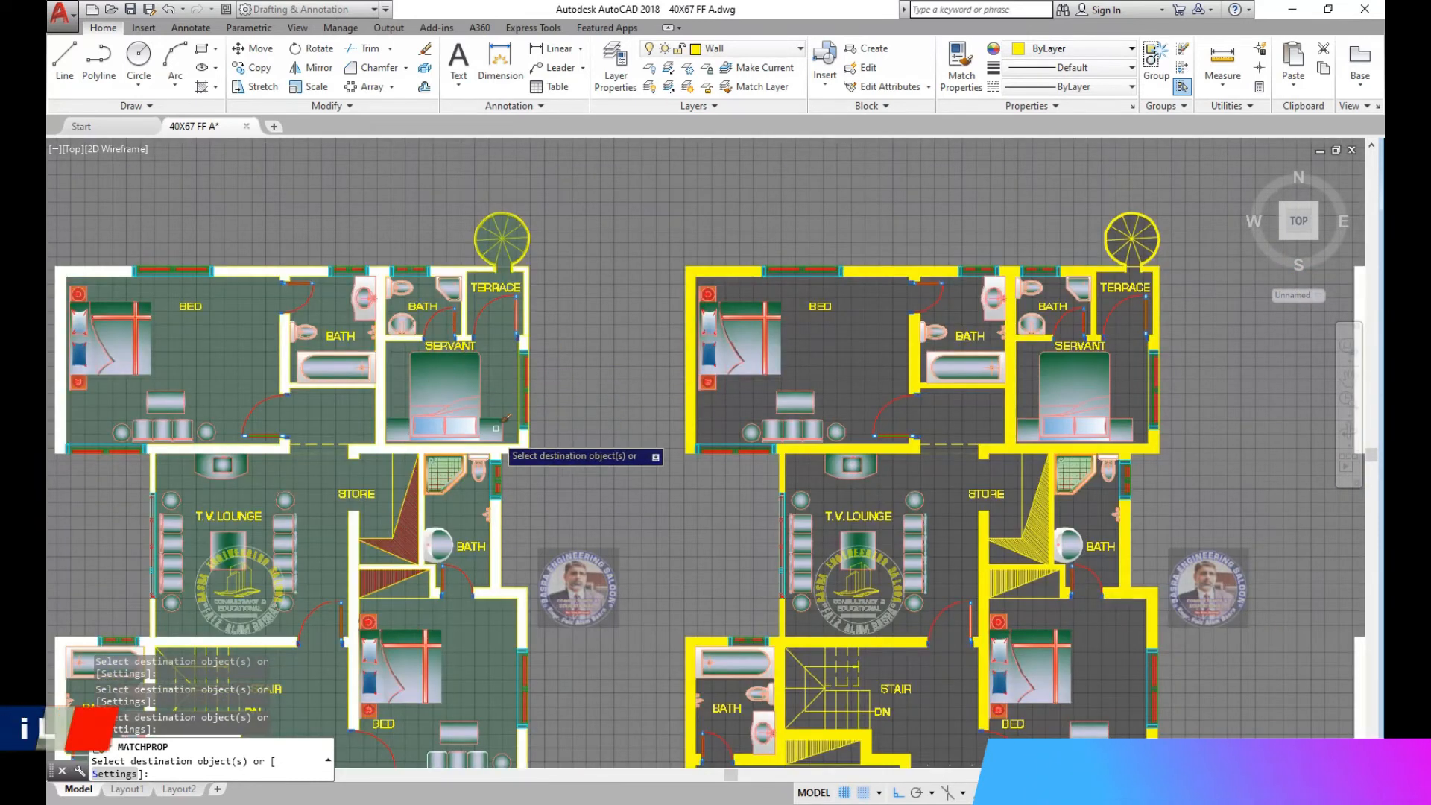
{"action": "scroll", "coordinate": [488, 292], "scroll_direction": "down", "scroll_amount": 4}
{"action": "scroll", "coordinate": [685, 524], "scroll_direction": "up", "scroll_amount": 4}
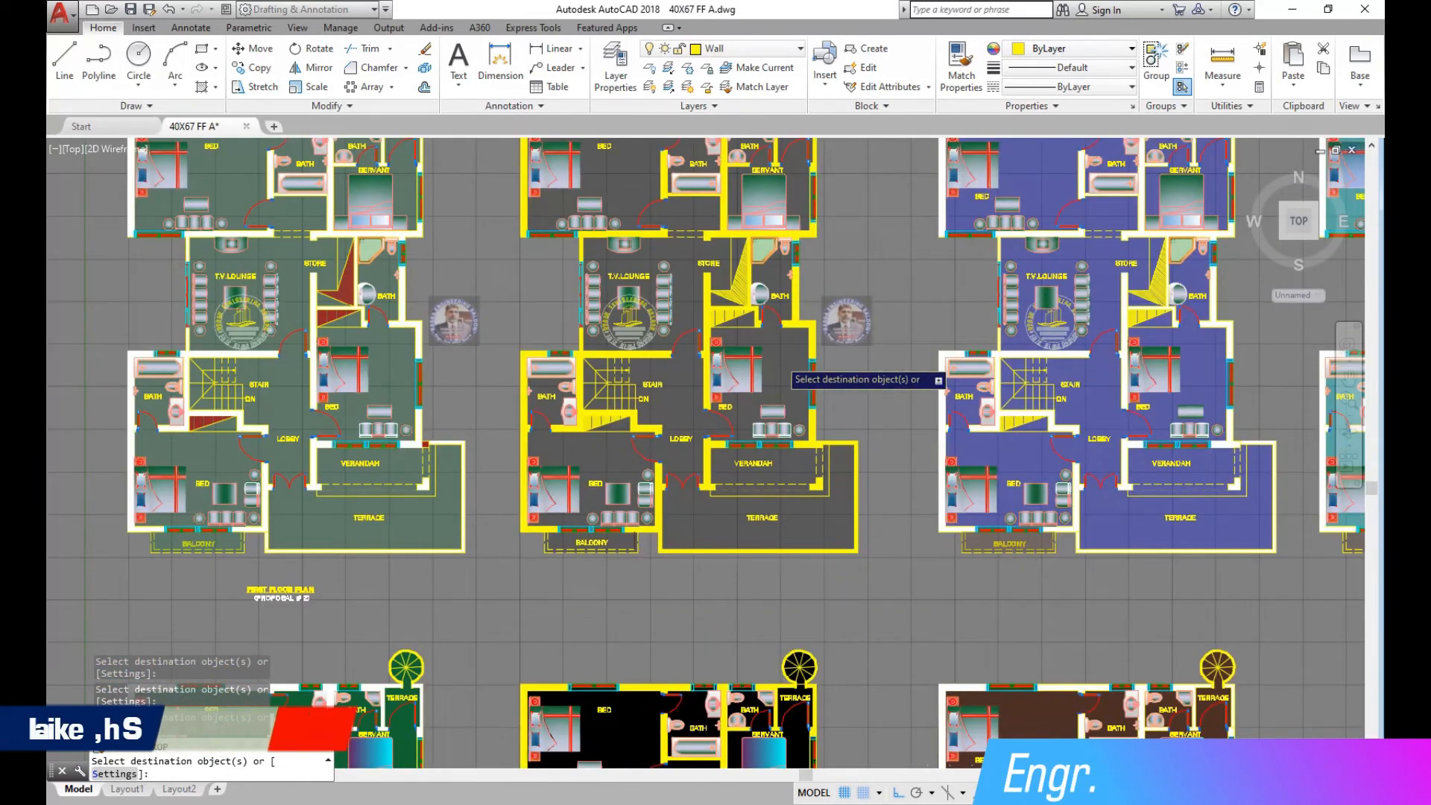
Apply the same green gradient to the servant bed and side tables in the solid green, black and brown plans
{"action": "scroll", "coordinate": [779, 352], "scroll_direction": "down", "scroll_amount": 5}
{"action": "scroll", "coordinate": [656, 561], "scroll_direction": "up", "scroll_amount": 5}
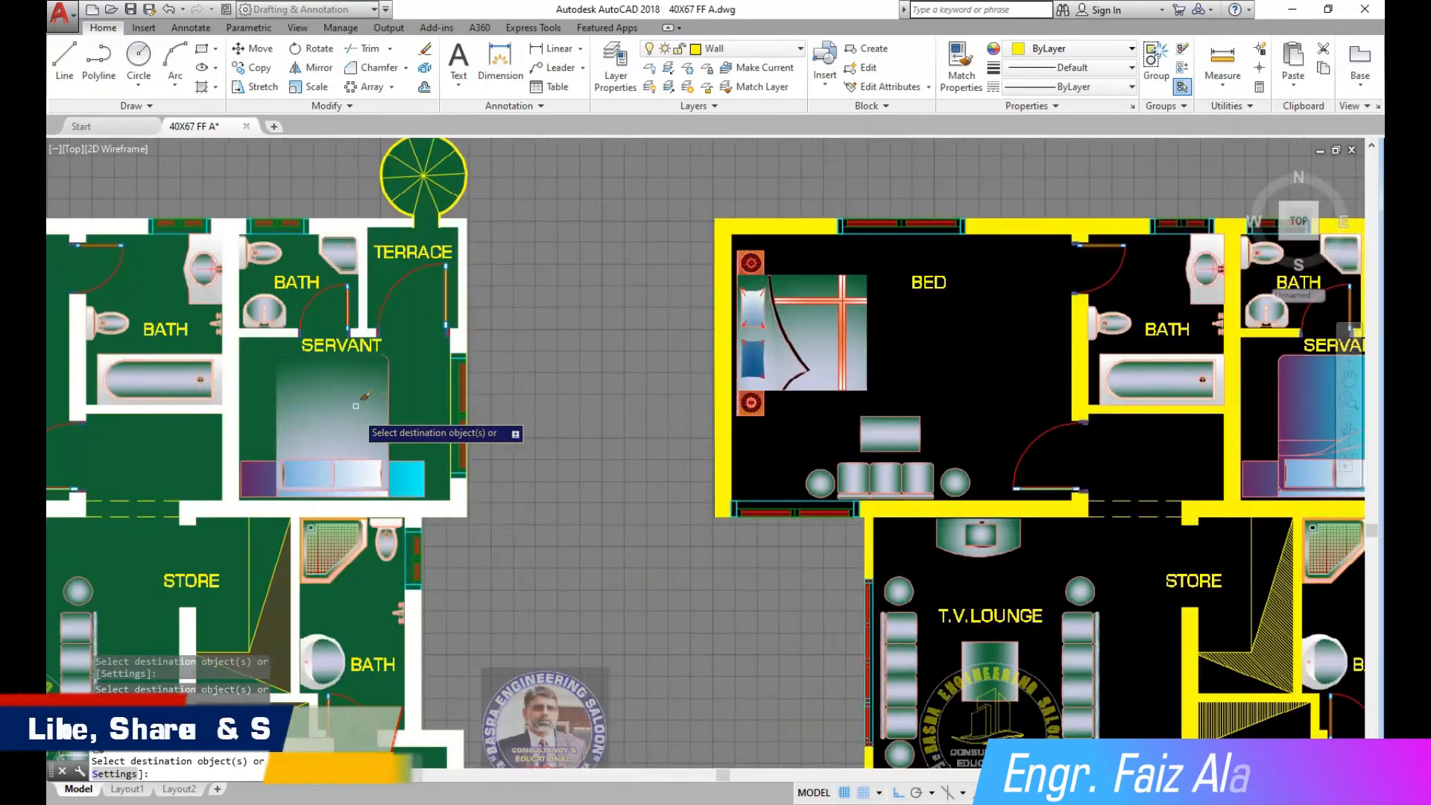
{"action": "scroll", "coordinate": [532, 445], "scroll_direction": "down", "scroll_amount": 2}
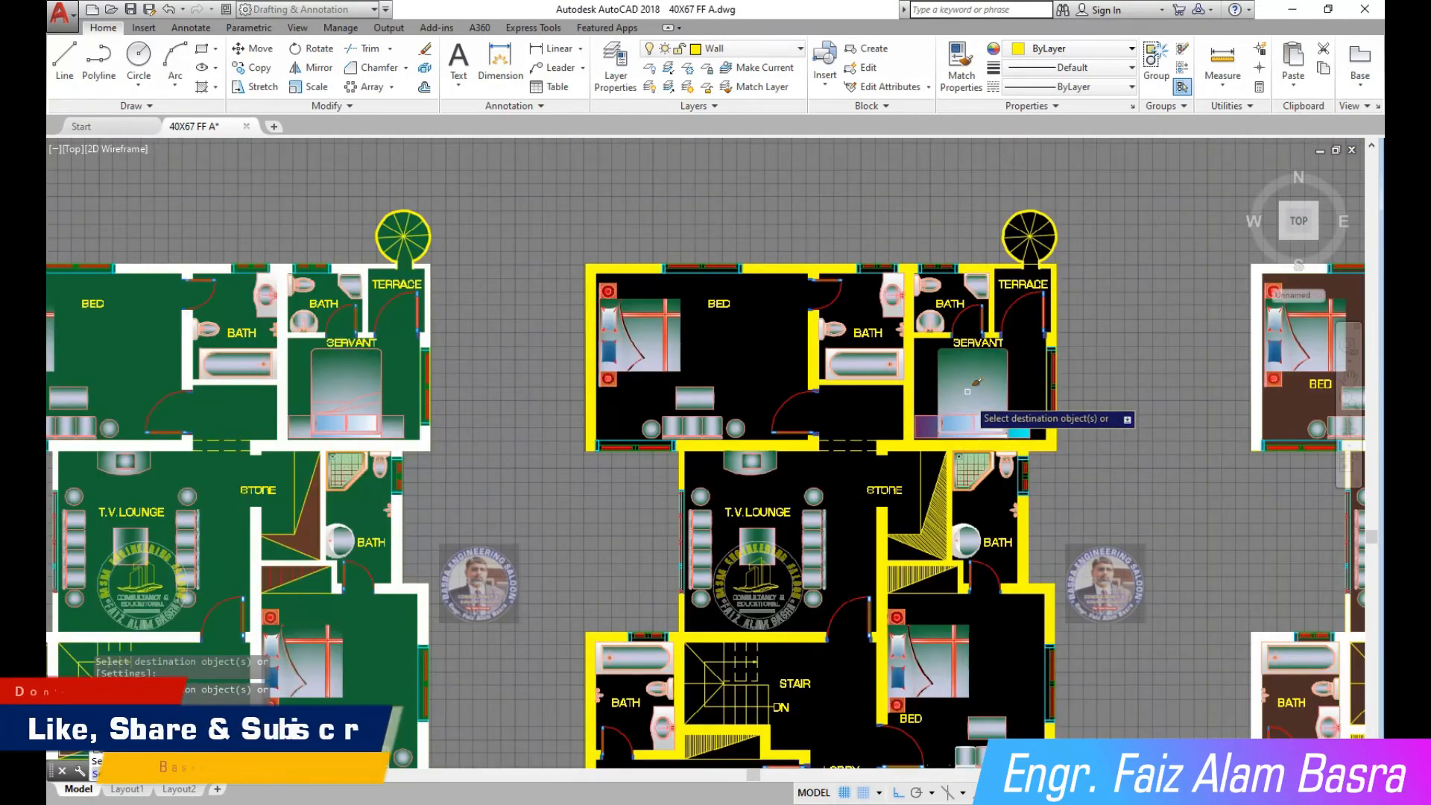
{"action": "scroll", "coordinate": [938, 410], "scroll_direction": "down", "scroll_amount": 5}
{"action": "scroll", "coordinate": [958, 402], "scroll_direction": "up", "scroll_amount": 5}
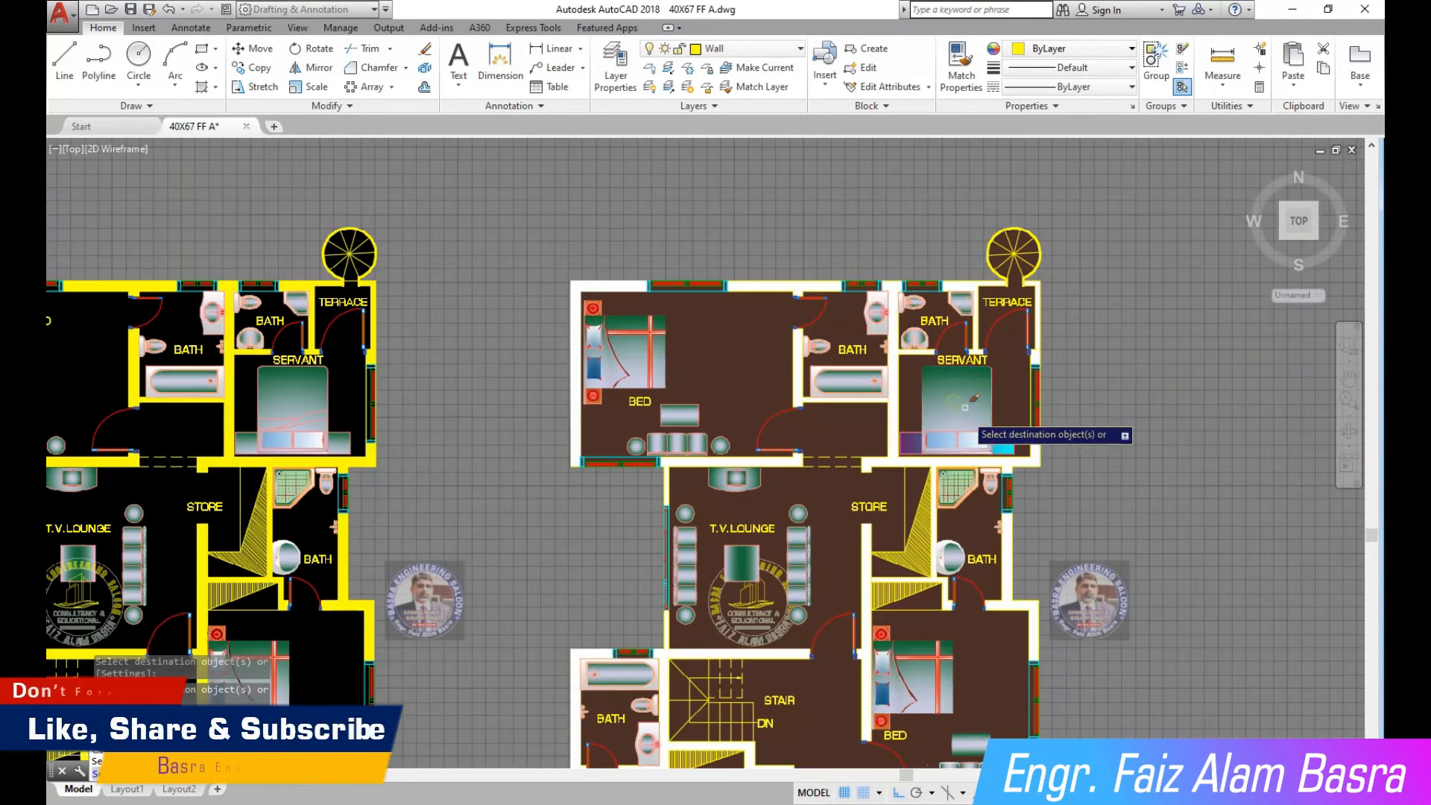
{"action": "scroll", "coordinate": [522, 343], "scroll_direction": "down", "scroll_amount": 4}
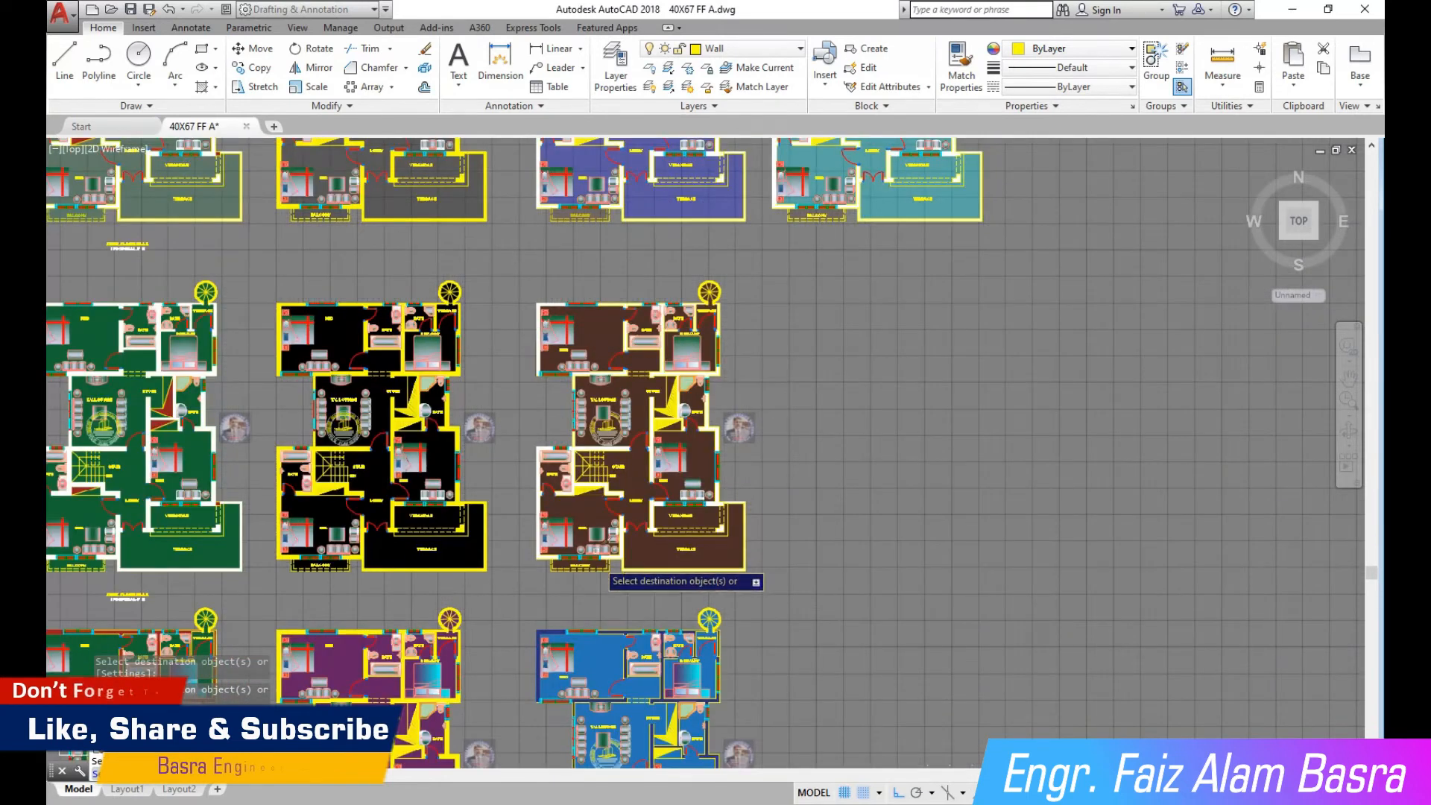
Apply the green gradient to the servant room's bed in the red-walled green, purple and blue plans, finishing the property matching
{"action": "scroll", "coordinate": [618, 521], "scroll_direction": "down", "scroll_amount": 2}
{"action": "scroll", "coordinate": [352, 641], "scroll_direction": "up", "scroll_amount": 6}
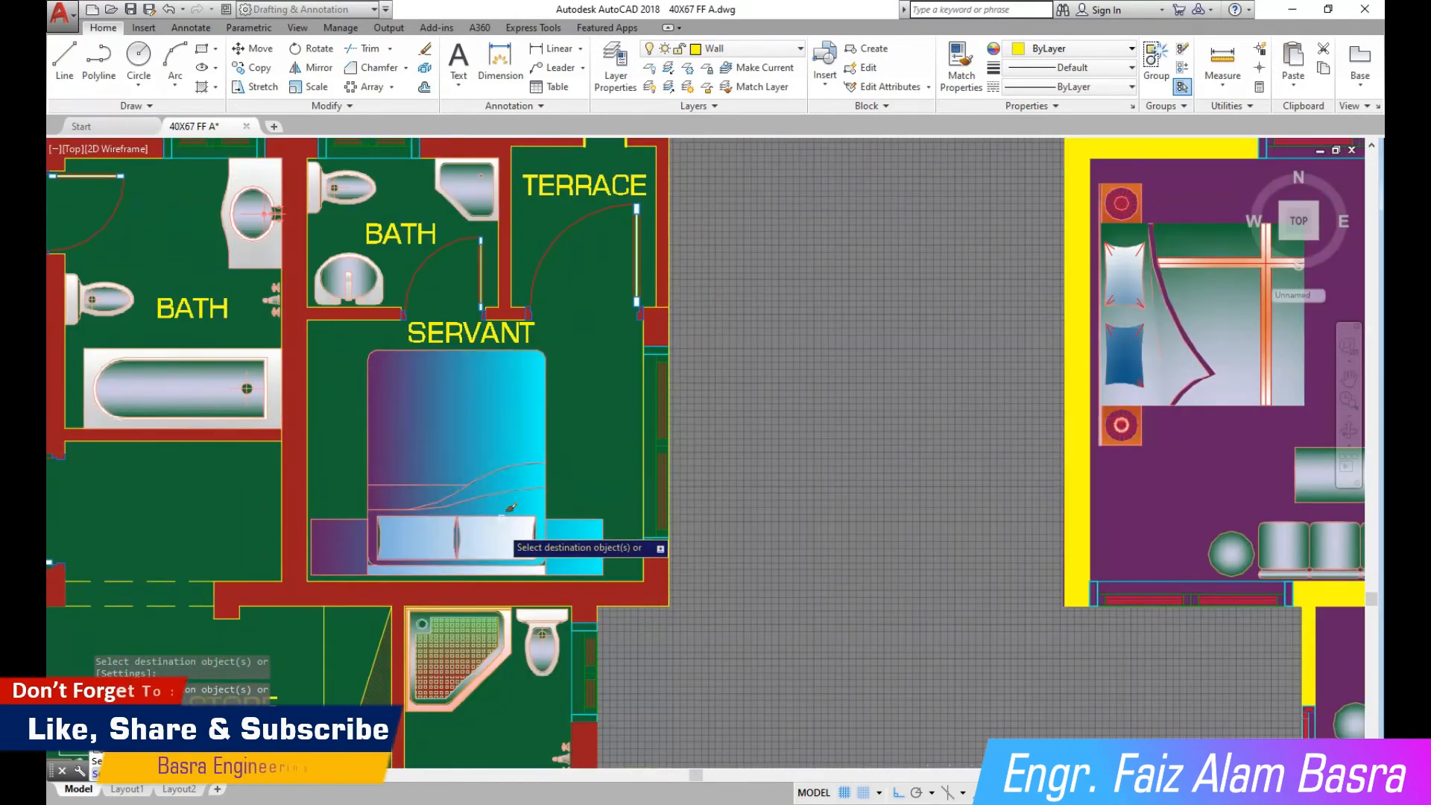
{"action": "scroll", "coordinate": [56, 468], "scroll_direction": "down", "scroll_amount": 2}
{"action": "scroll", "coordinate": [488, 477], "scroll_direction": "down", "scroll_amount": 4}
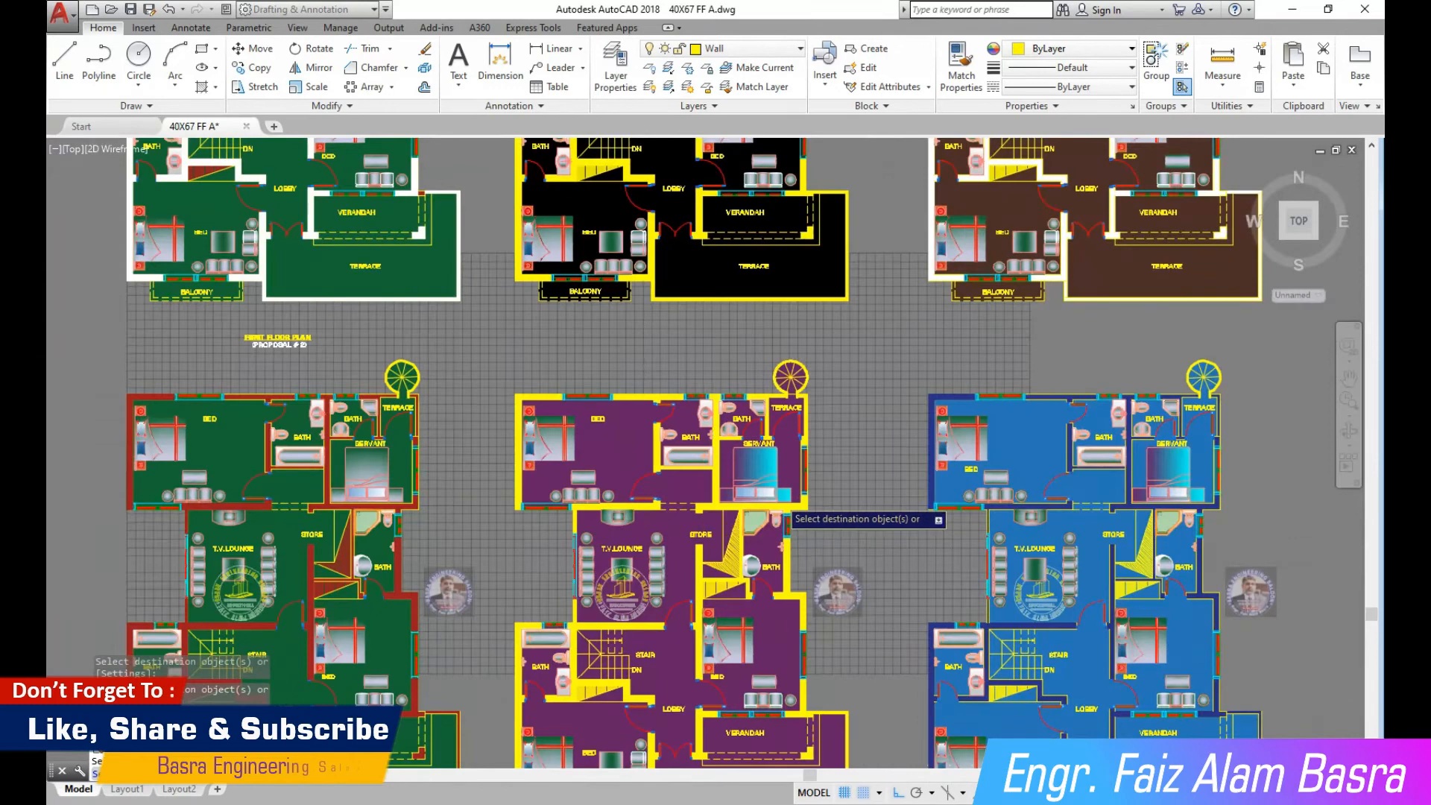
{"action": "scroll", "coordinate": [795, 502], "scroll_direction": "up", "scroll_amount": 4}
{"action": "scroll", "coordinate": [501, 475], "scroll_direction": "down", "scroll_amount": 2}
{"action": "scroll", "coordinate": [1086, 511], "scroll_direction": "down", "scroll_amount": 3}
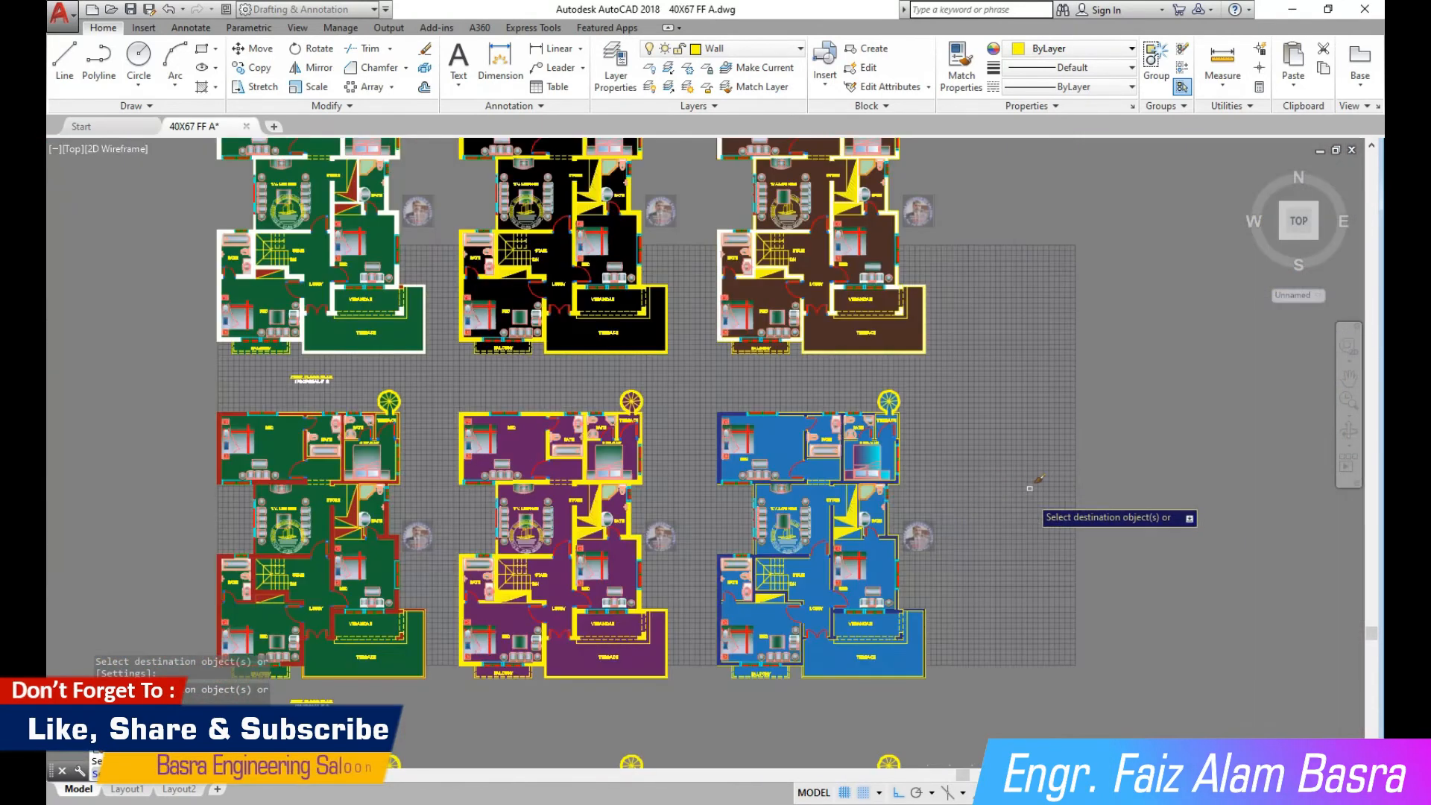
{"action": "scroll", "coordinate": [926, 496], "scroll_direction": "up", "scroll_amount": 3}
{"action": "scroll", "coordinate": [916, 373], "scroll_direction": "down", "scroll_amount": 7}
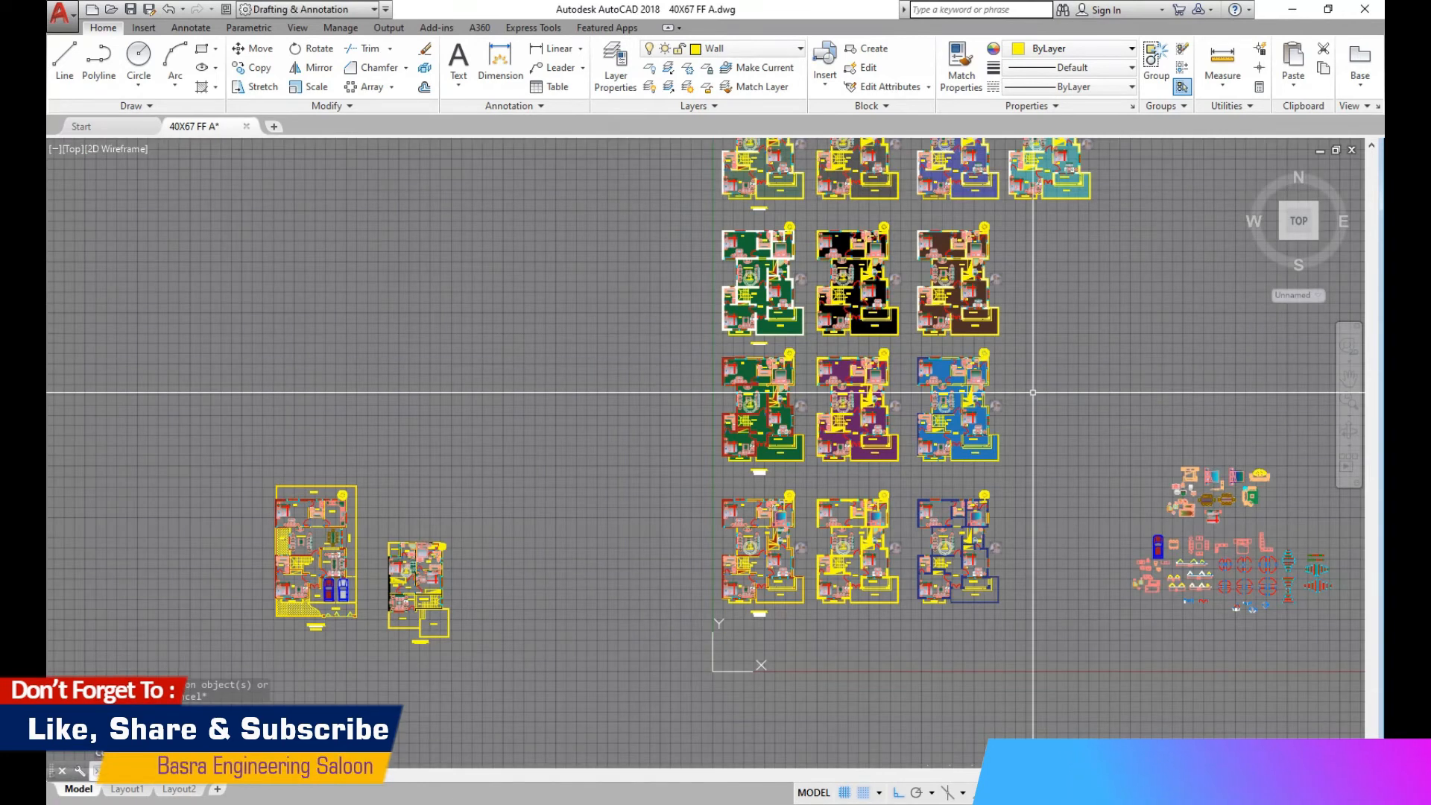
Save the drawing with all the plan colour variants
{"action": "left_click", "coordinate": [130, 9]}
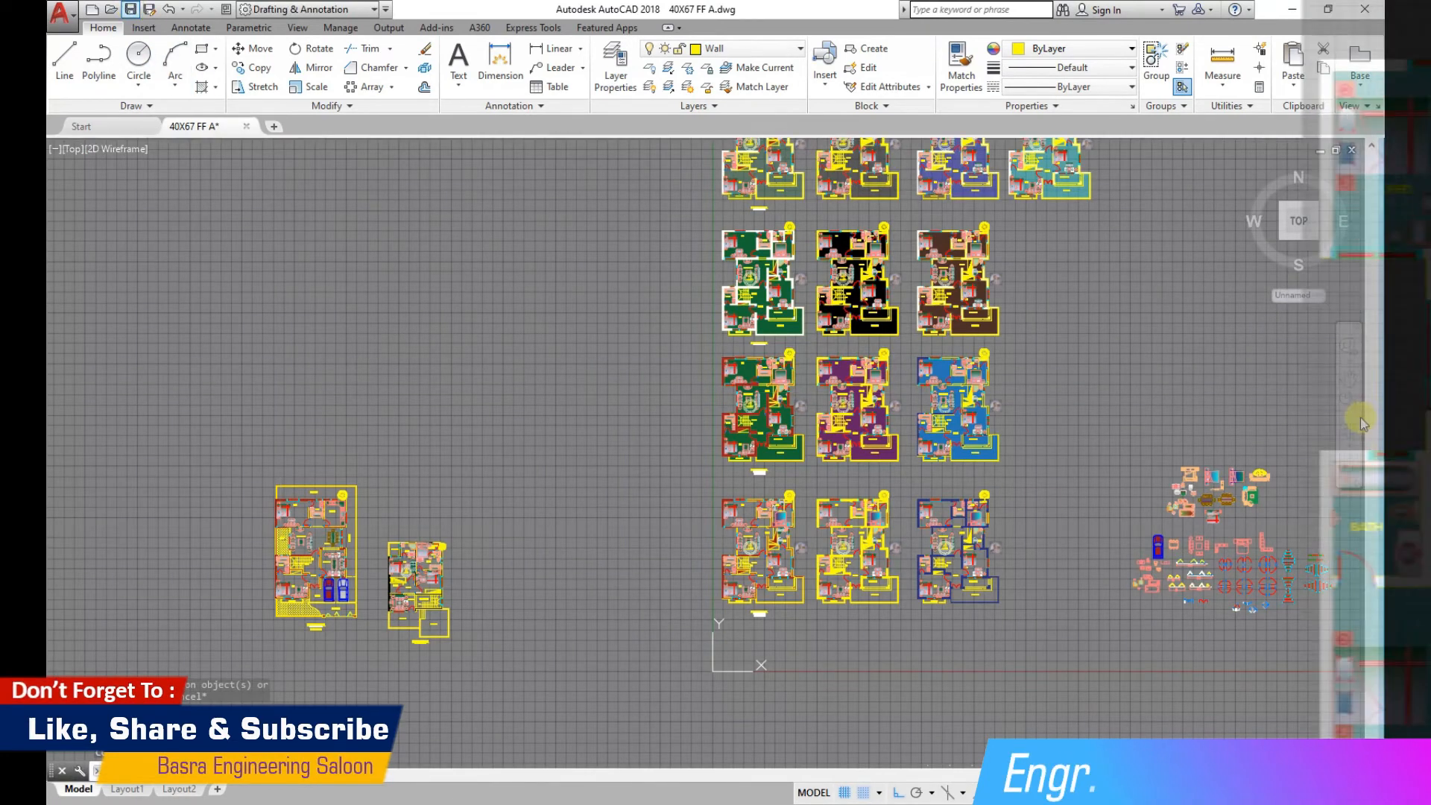
{"action": "scroll", "coordinate": [687, 398], "scroll_direction": "up", "scroll_amount": 10}
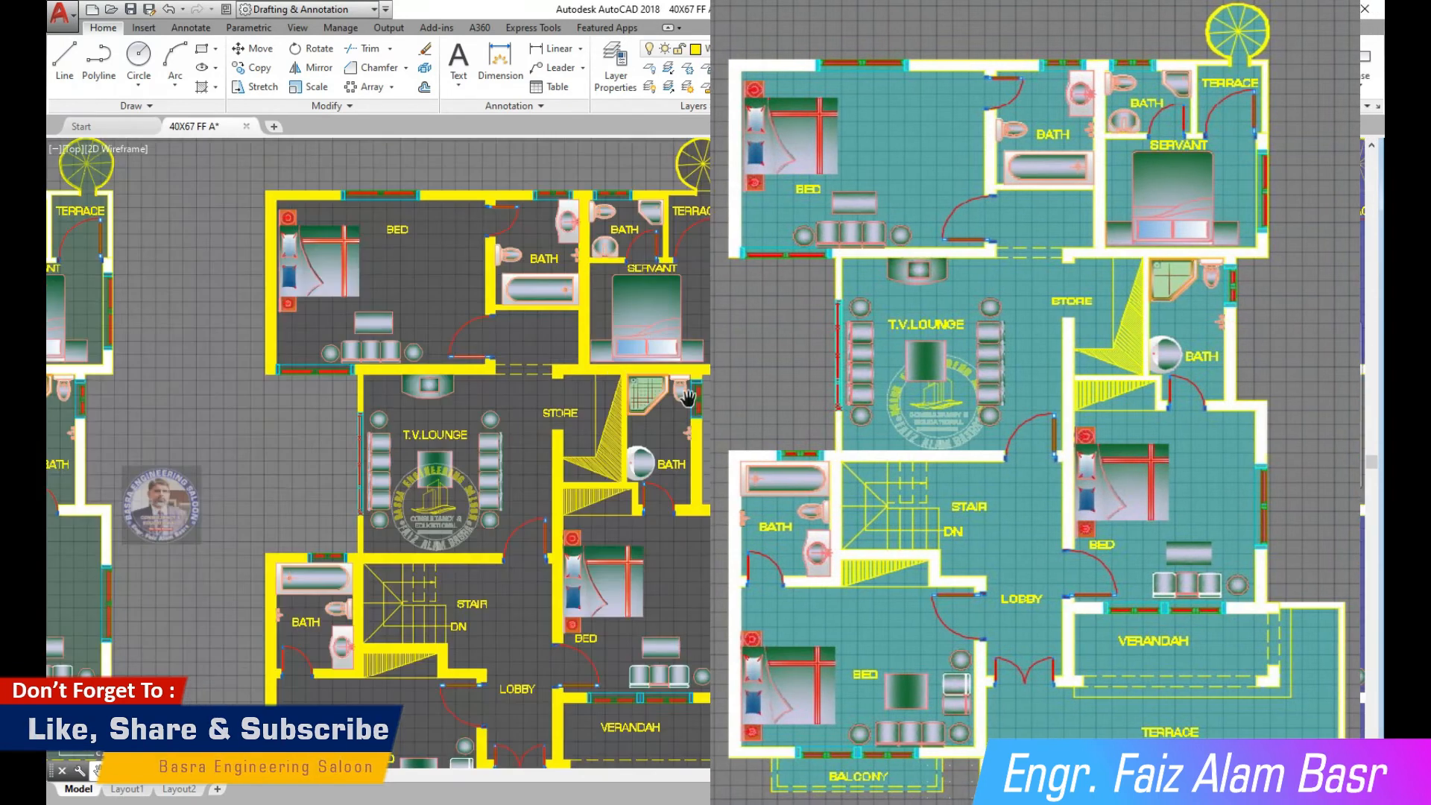
{"action": "middle_click_drag", "start_coordinate": [687, 399], "coordinate": [187, 374]}
{"action": "left_click_drag", "start_coordinate": [895, 443], "coordinate": [683, 447]}
{"action": "right_click", "coordinate": [684, 417]}
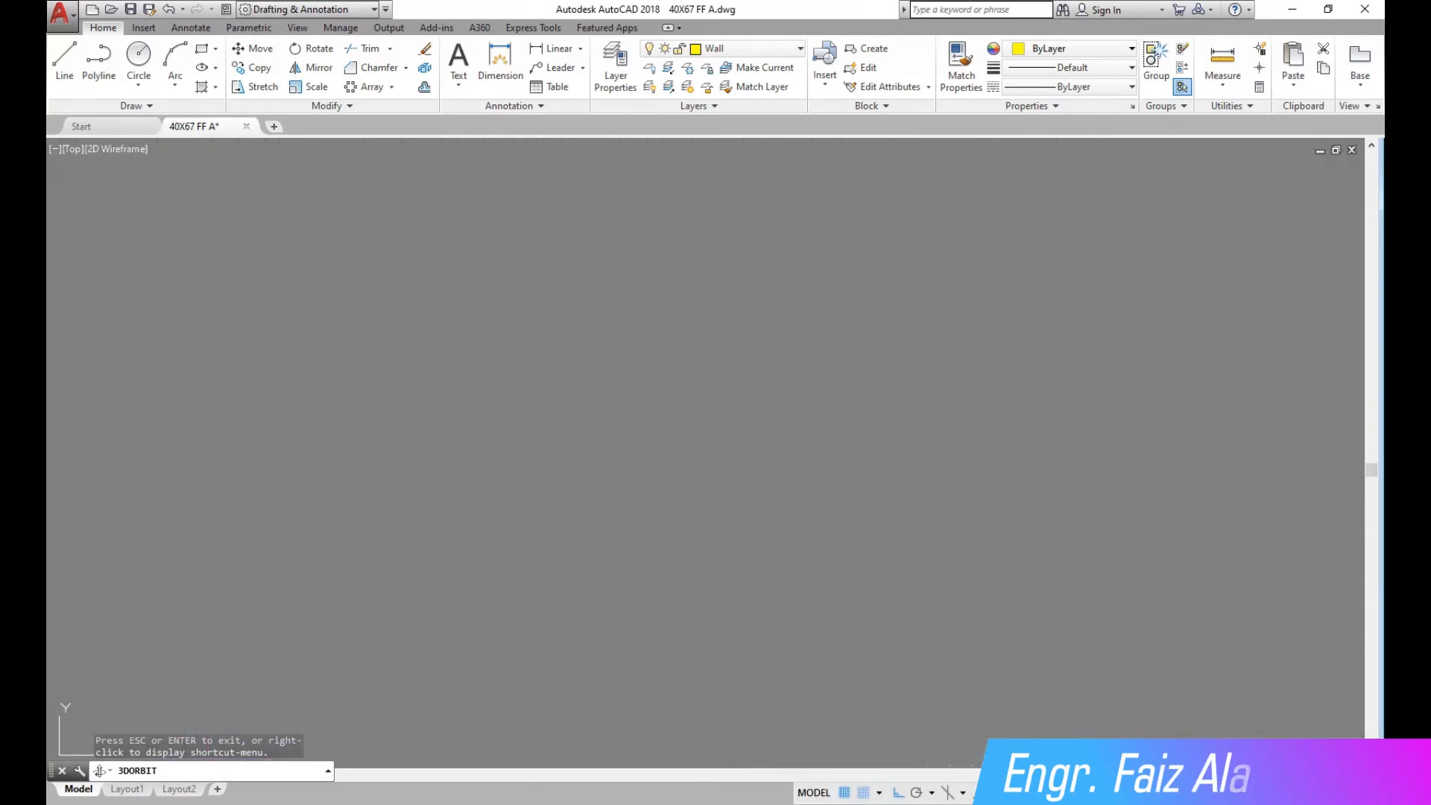
{"action": "key", "text": "Escape"}
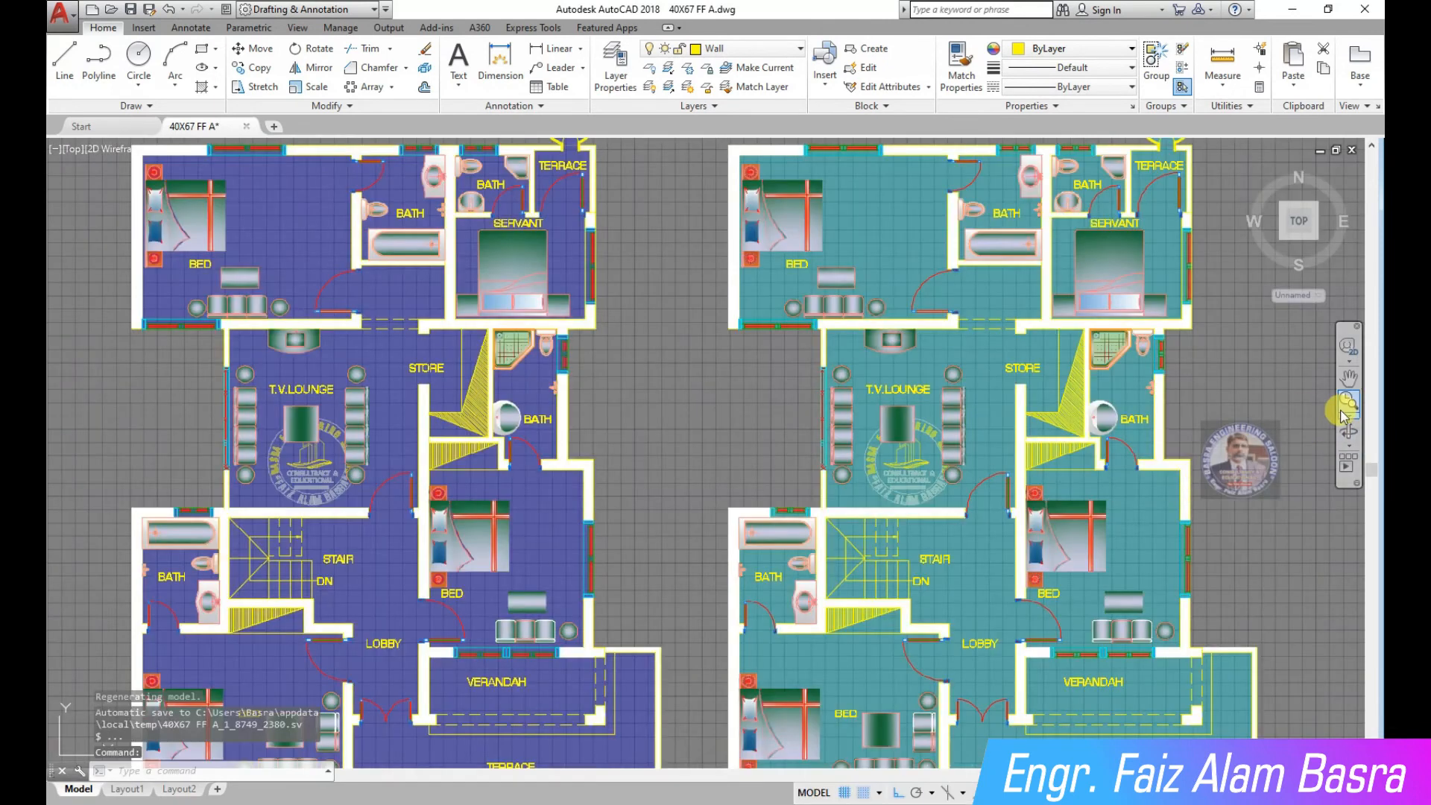
Match the balcony hatch of the teal plan to that plan's teal floor hatch
{"action": "left_click", "coordinate": [1347, 399]}
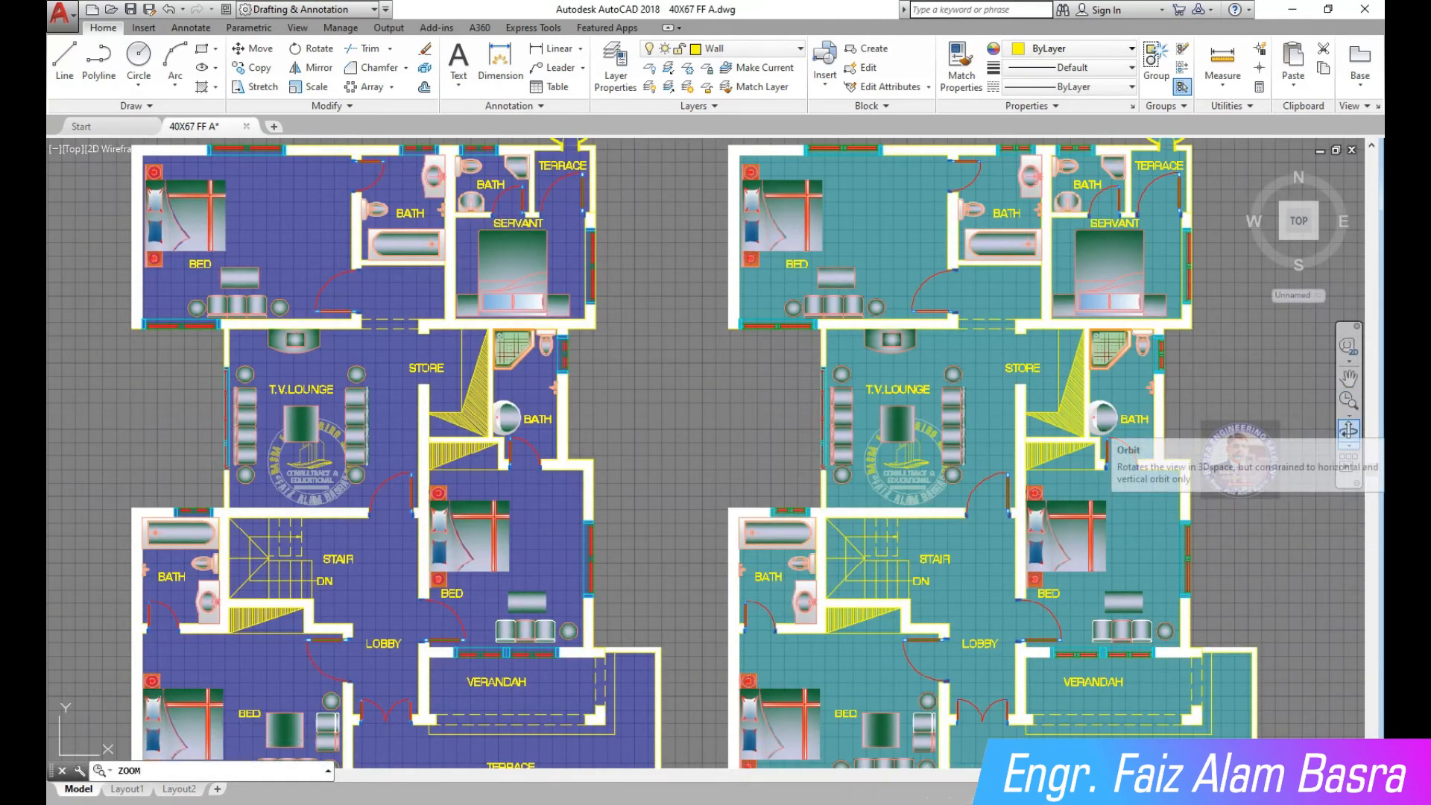
{"action": "left_click_drag", "start_coordinate": [670, 380], "coordinate": [766, 460]}
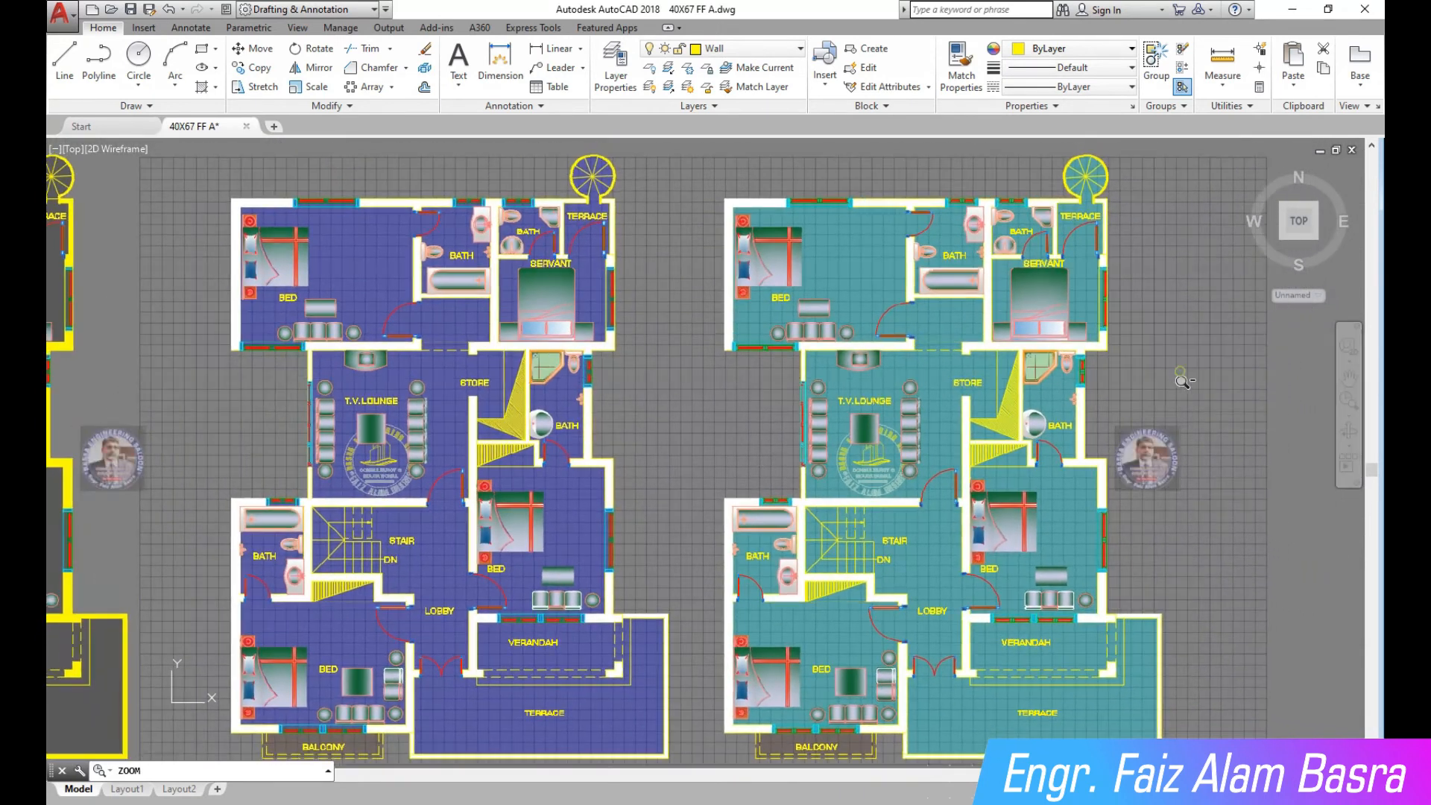
{"action": "left_click_drag", "start_coordinate": [1182, 381], "coordinate": [1196, 385]}
{"action": "right_click", "coordinate": [1197, 385]}
{"action": "left_click", "coordinate": [1233, 396]}
{"action": "key", "text": "space"}
{"action": "left_click", "coordinate": [960, 69]}
{"action": "left_click", "coordinate": [875, 731]}
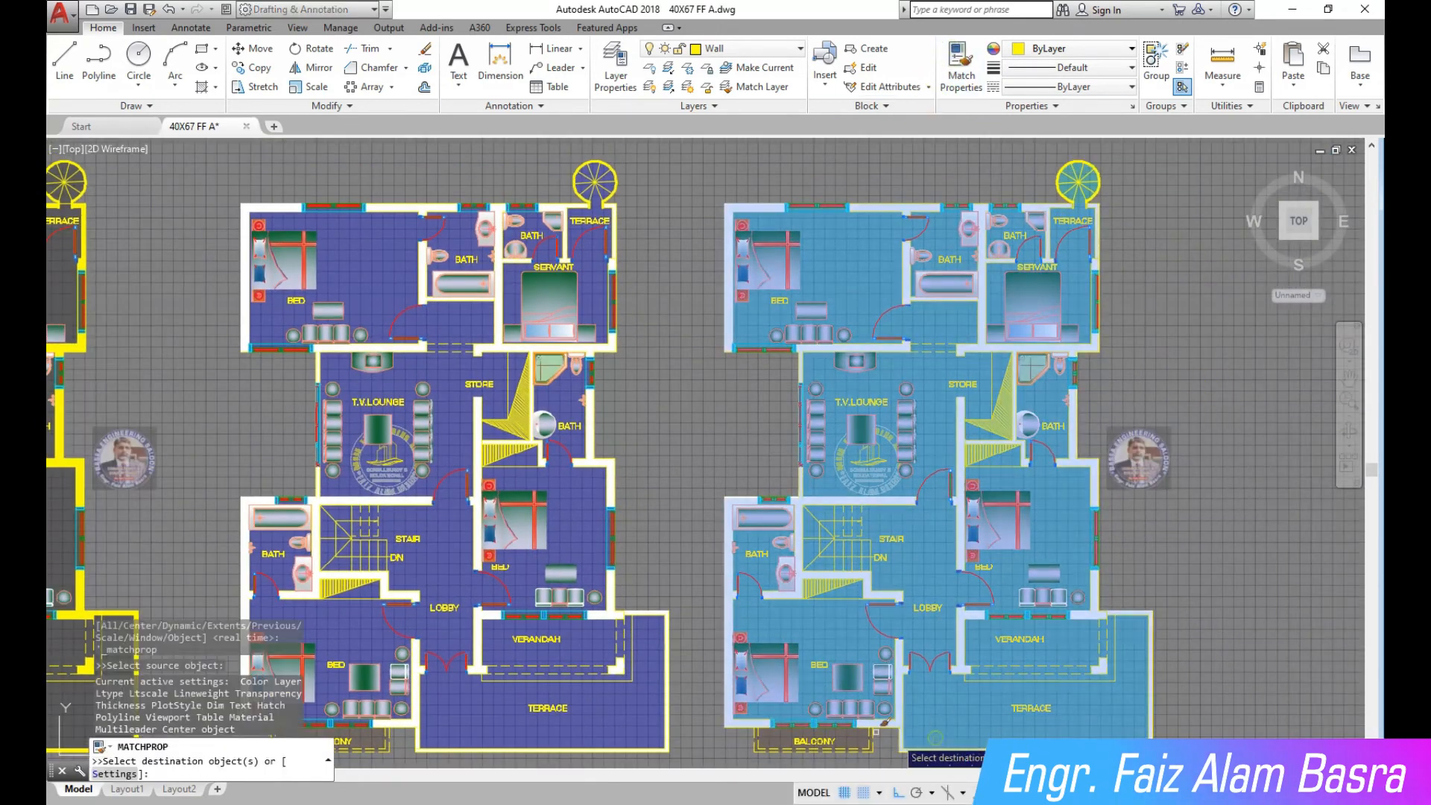
{"action": "left_click", "coordinate": [779, 739]}
{"action": "key", "text": "Escape"}
{"action": "key", "text": "Escape"}
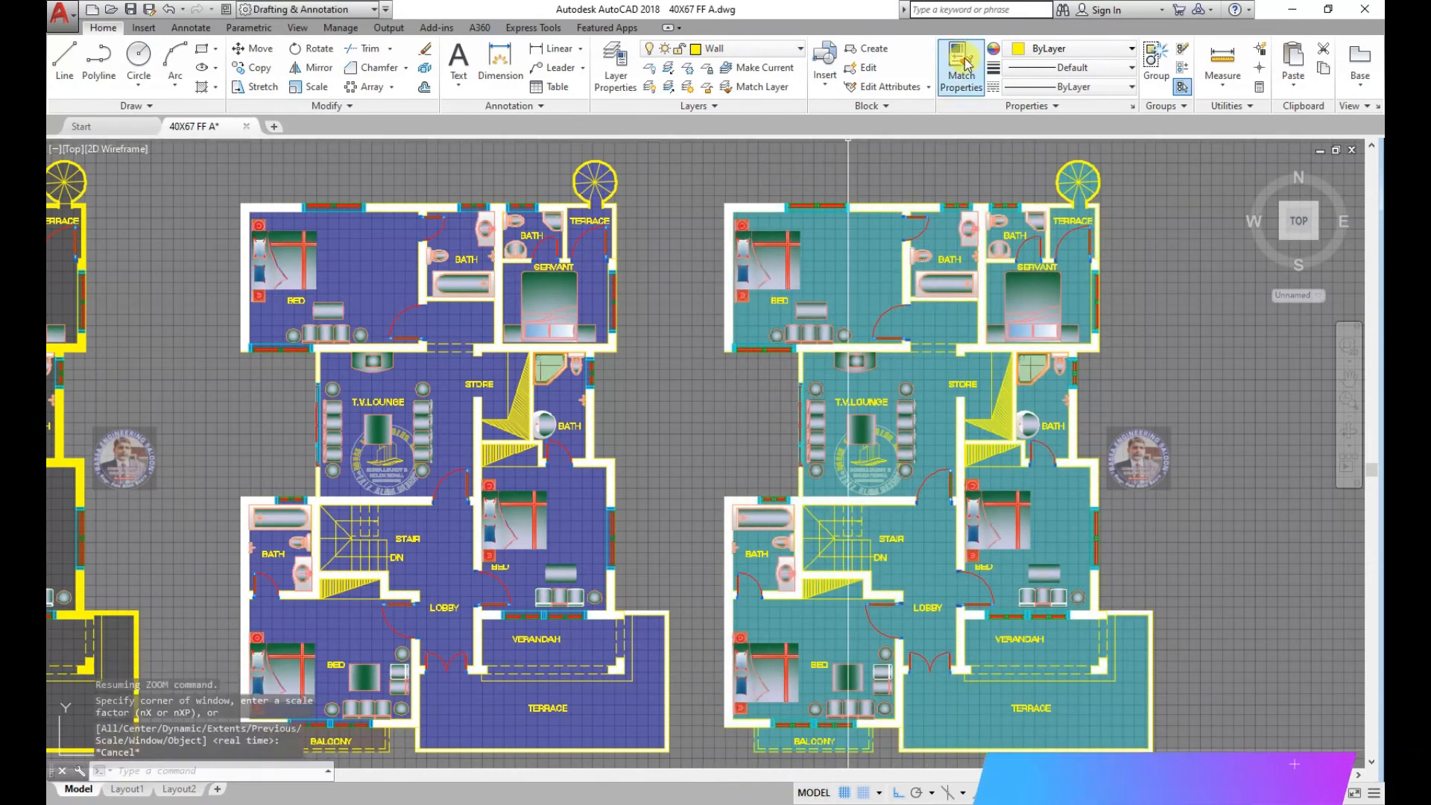
Match the balcony hatch of the purple-blue plan to its floor hatch and hide the command line
{"action": "left_click", "coordinate": [964, 67]}
{"action": "left_click", "coordinate": [467, 716]}
{"action": "key", "text": "Escape"}
{"action": "left_click", "coordinate": [63, 771]}
{"action": "left_click", "coordinate": [784, 424]}
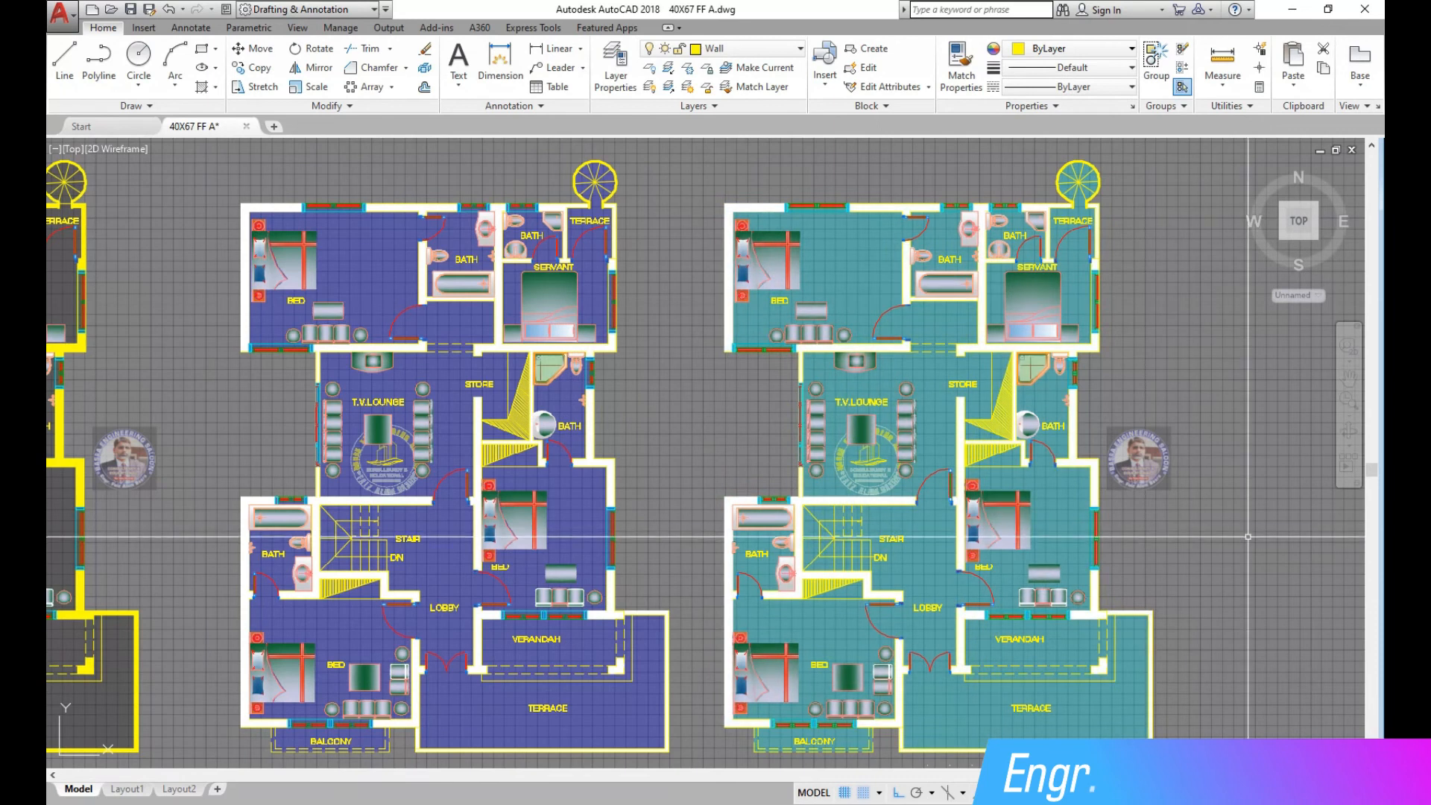
{"action": "mouse_move", "coordinate": [219, 457]}
{"action": "middle_mouse_down"}
{"action": "mouse_move", "coordinate": [949, 476]}
{"action": "mouse_move", "coordinate": [1167, 438]}
{"action": "middle_mouse_up"}
{"action": "right_click", "coordinate": [1140, 442]}
{"action": "left_click", "coordinate": [1162, 450]}
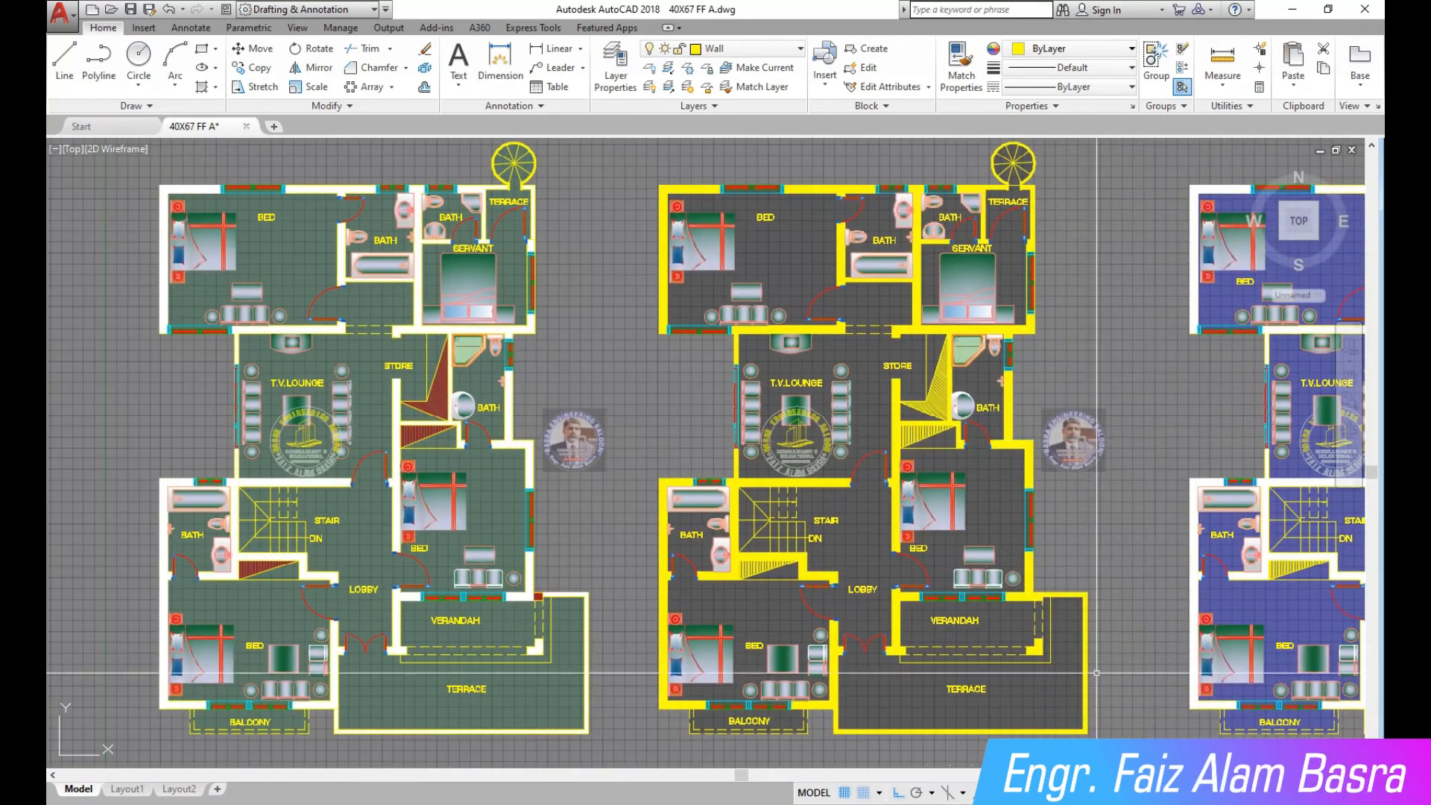